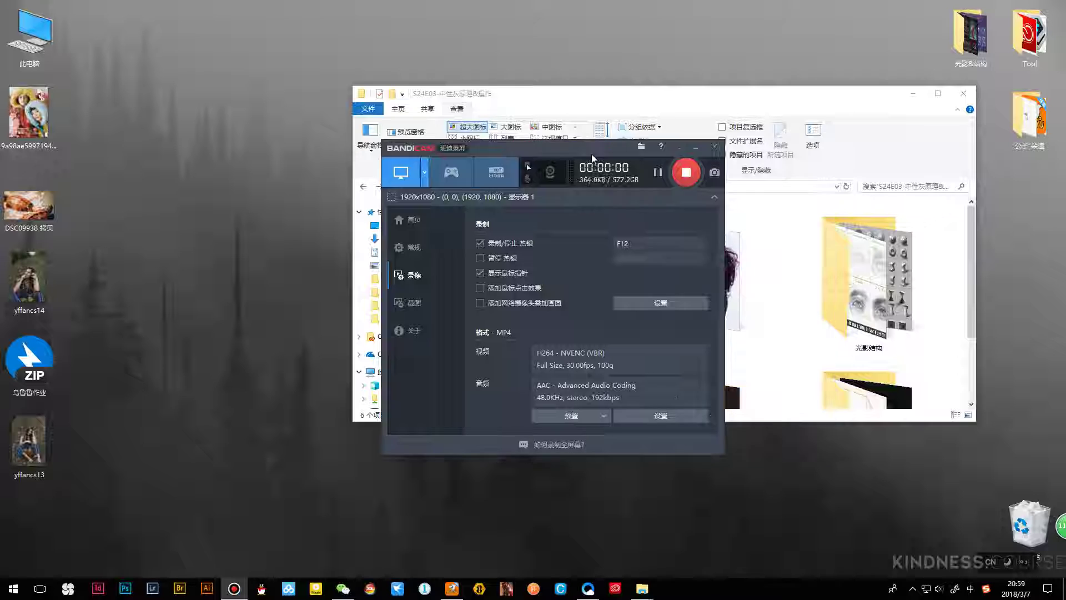
Maximise the S24E03-中性灰原理&操作 folder window and open its 光影结构 folder
click(695, 148)
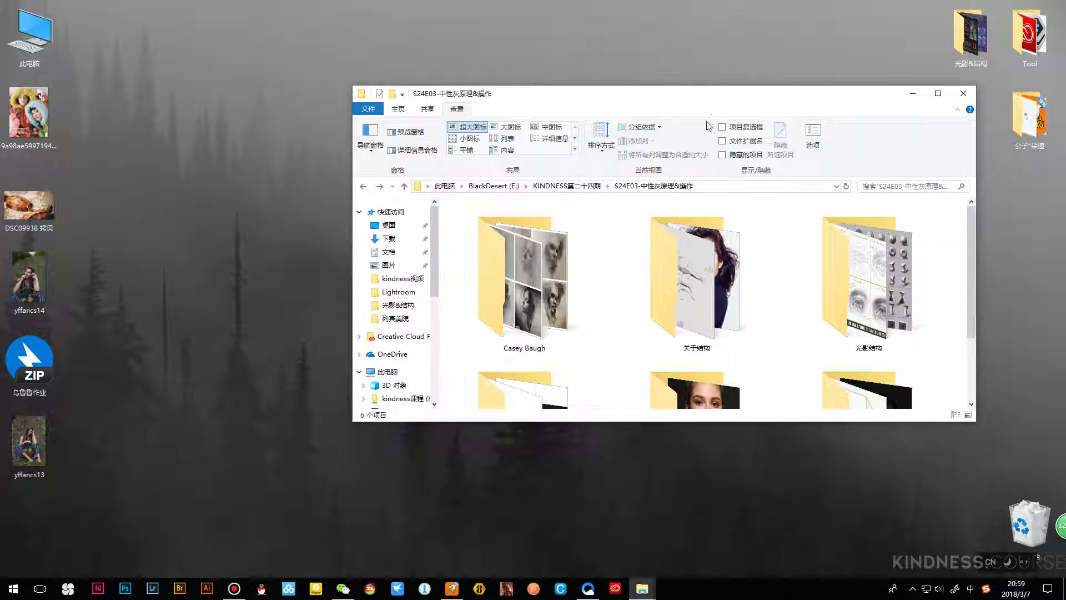
drag(718, 100, 562, 77)
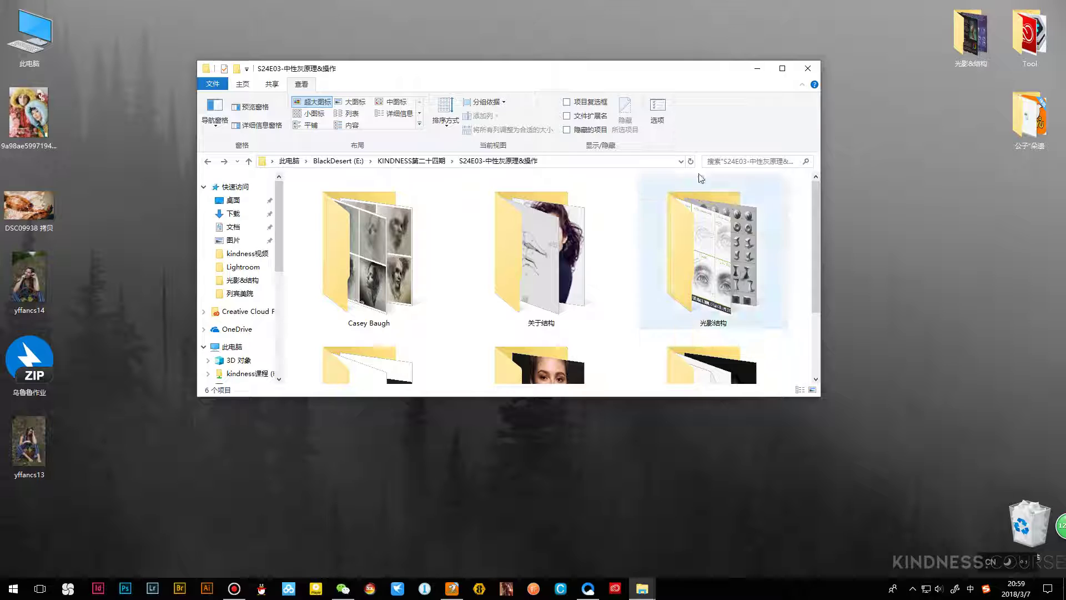
click(782, 68)
double_click(517, 222)
Open the reference image 1.jpg in Photoshop, show it at 100% and close the floating properties panel
drag(139, 150, 139, 587)
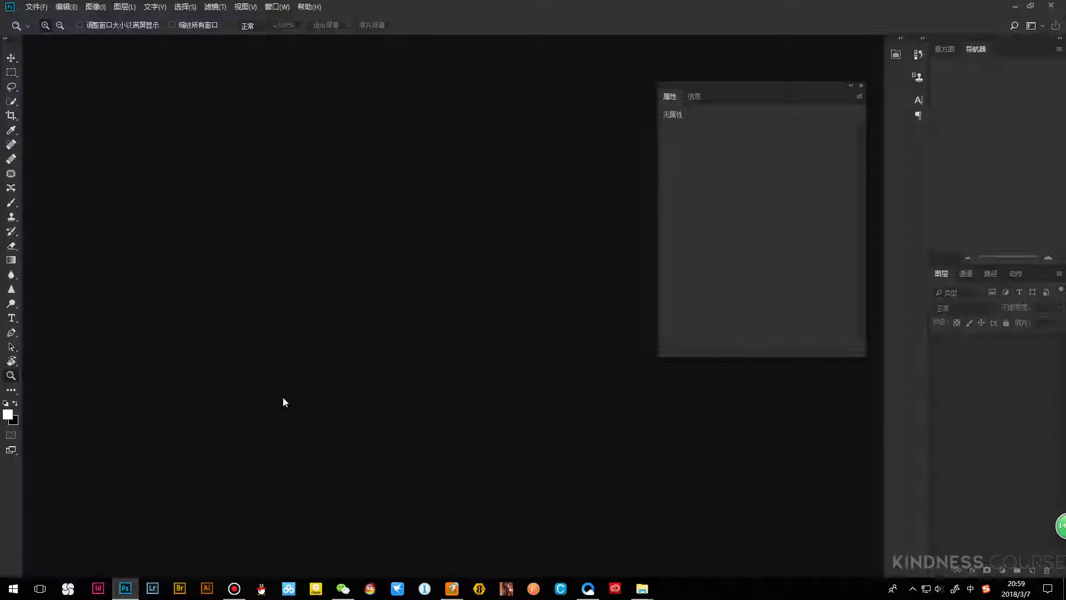
click(1014, 7)
drag(127, 145, 406, 266)
drag(494, 362, 546, 361)
double_click(11, 375)
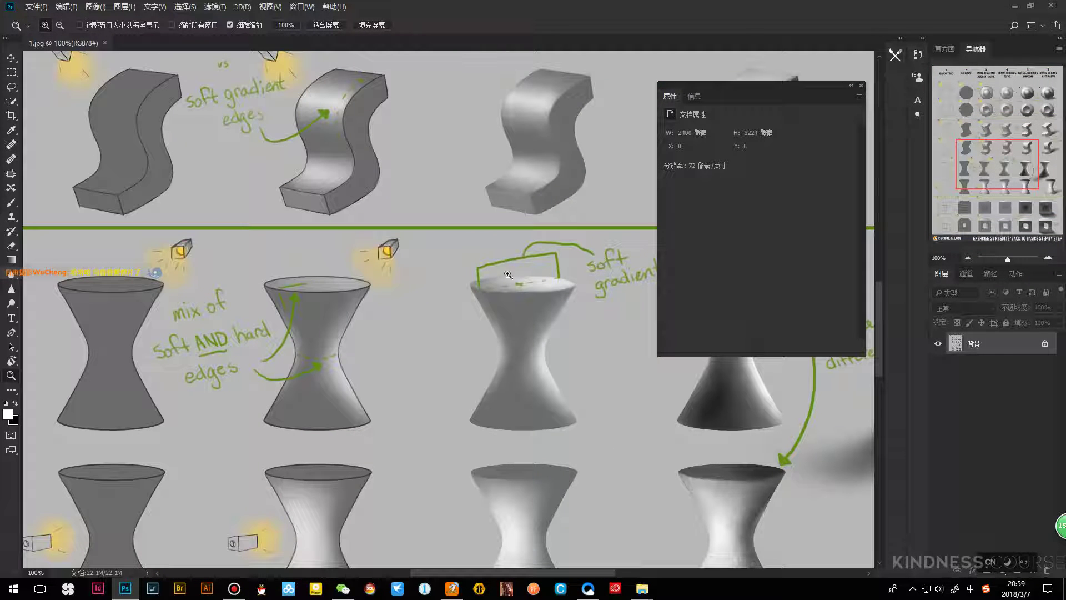
click(861, 86)
Look over the whole shading exercise sheet, from the spheres and S-shaped blocks down to the hourglasses and cubes
scroll(448, 252, down, 2)
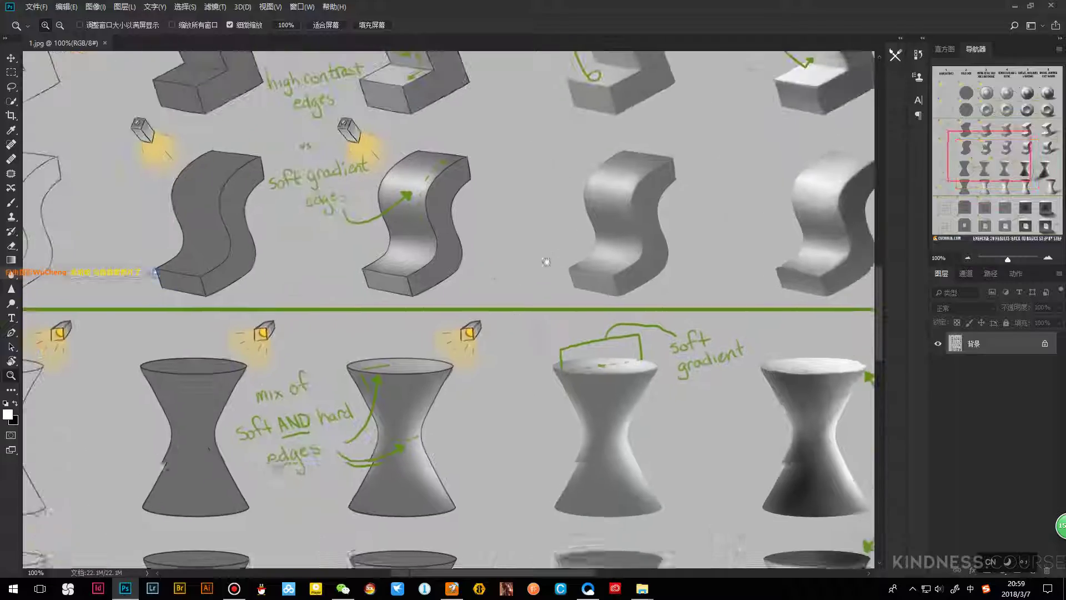
drag(509, 248, 531, 462)
drag(530, 130, 445, 214)
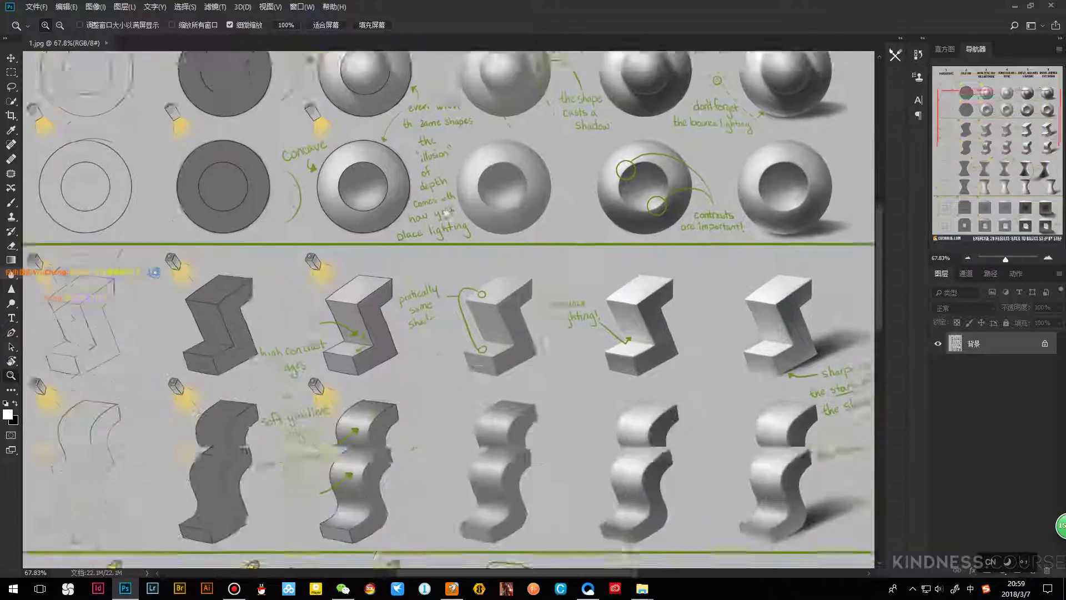
drag(424, 397, 450, 272)
scroll(450, 273, down, 6)
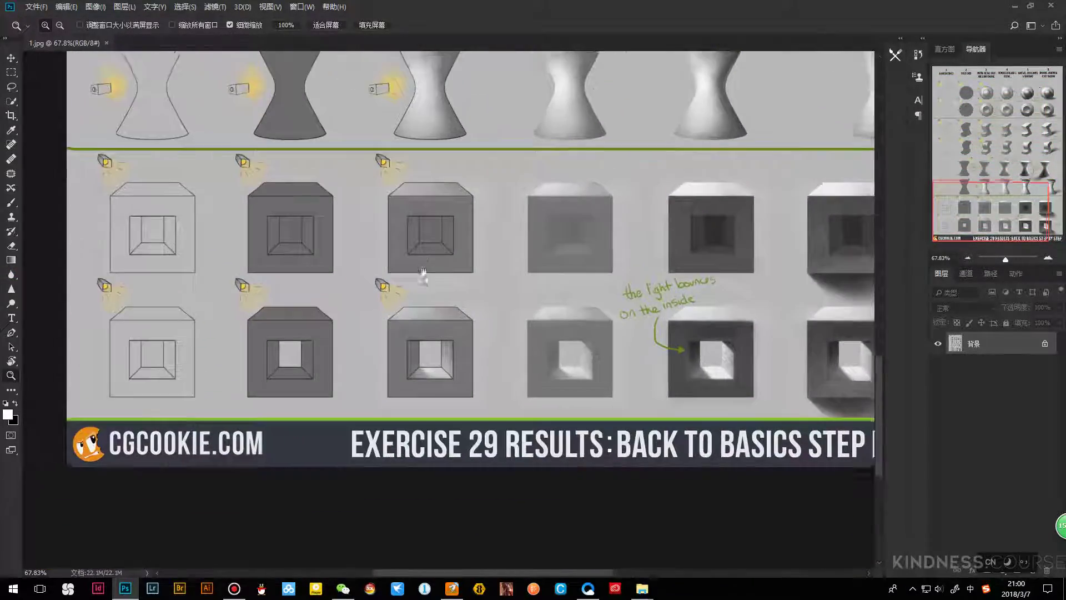
drag(423, 272, 461, 422)
drag(472, 267, 434, 303)
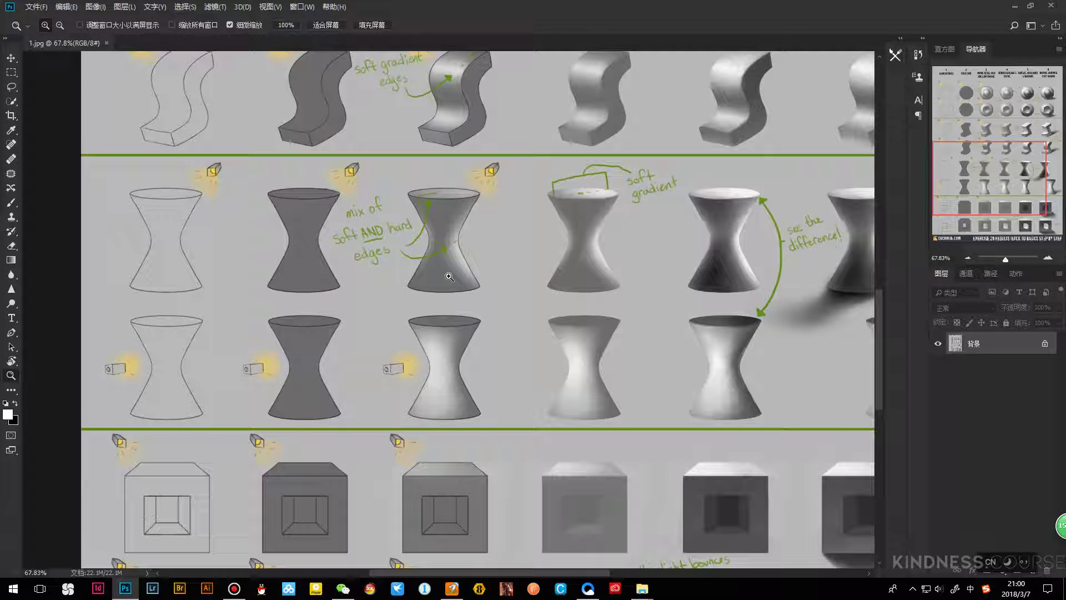
Examine the shading stages of both hourglass rows, from the line drawing to the finished form with cast shadow
drag(344, 266, 435, 280)
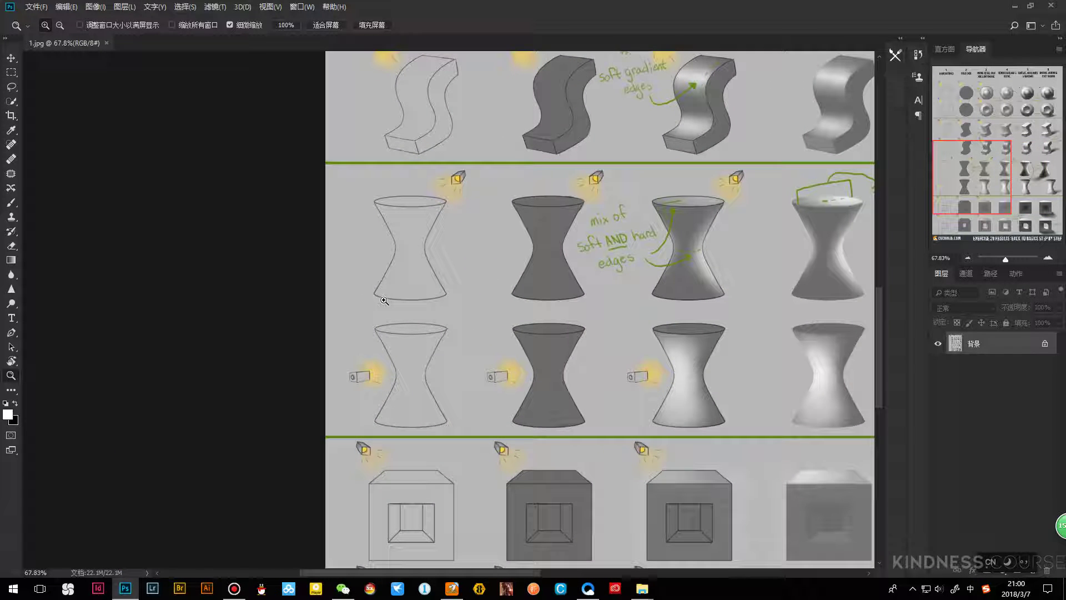
scroll(404, 324, up, 1)
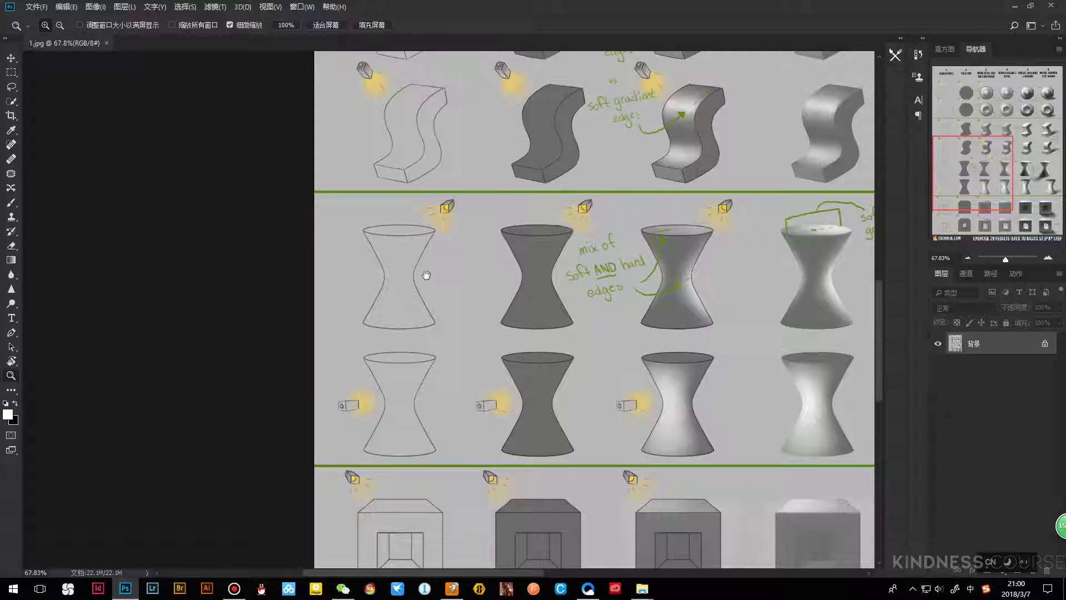
scroll(423, 261, up, 1)
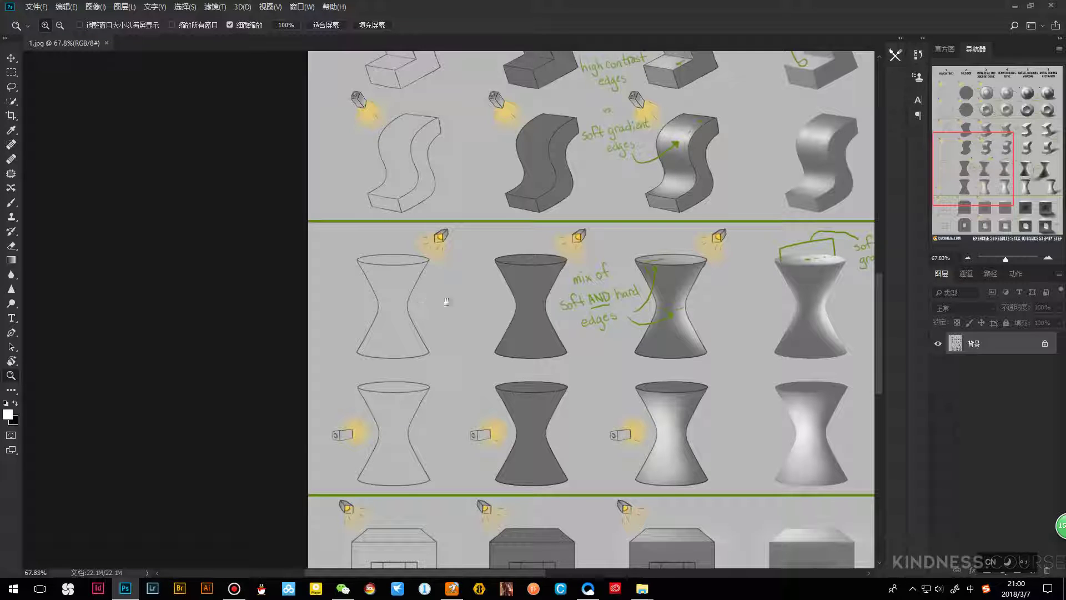
drag(444, 248, 403, 242)
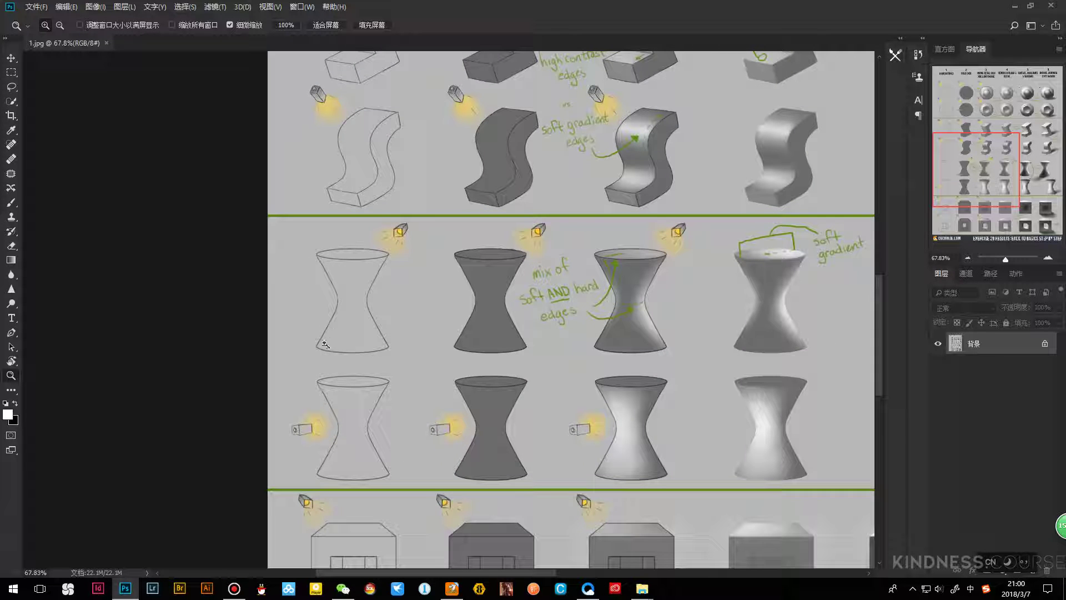
scroll(416, 283, right, 2)
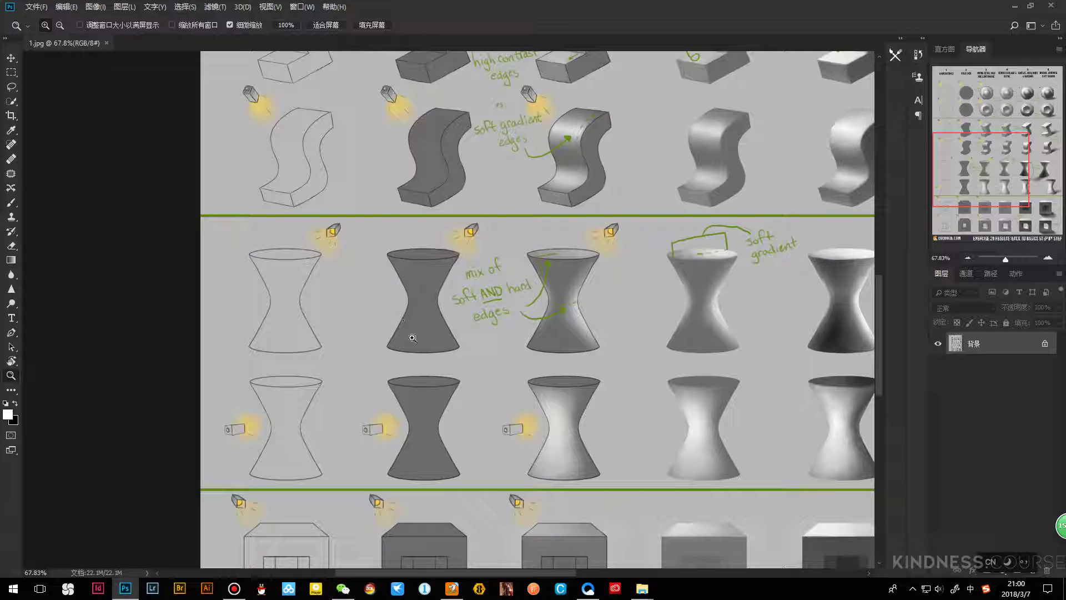
scroll(449, 280, right, 2)
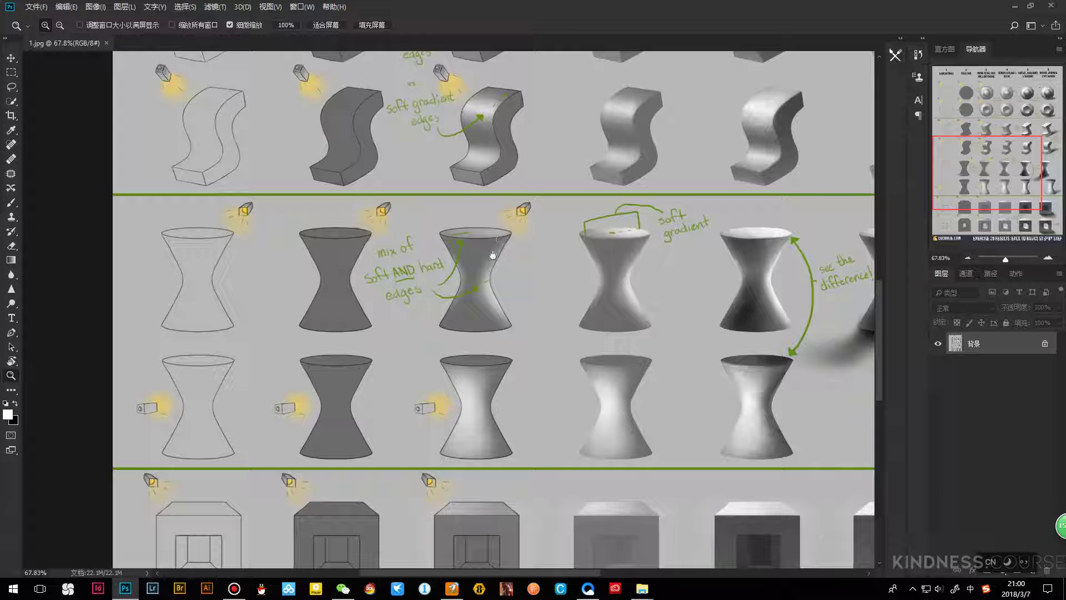
drag(492, 255, 459, 250)
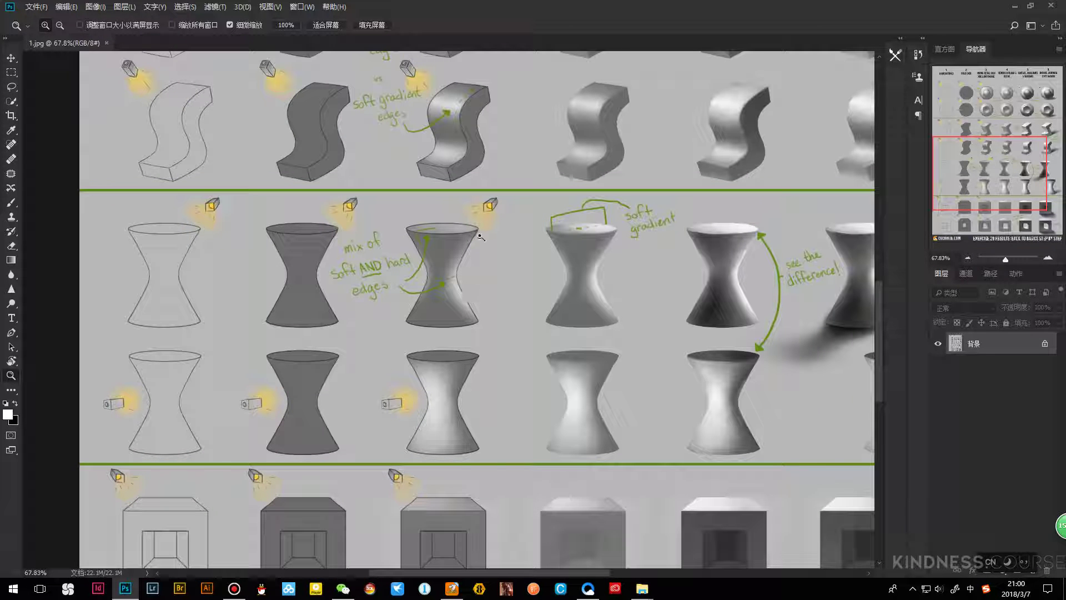
drag(587, 260, 458, 263)
drag(505, 227, 523, 251)
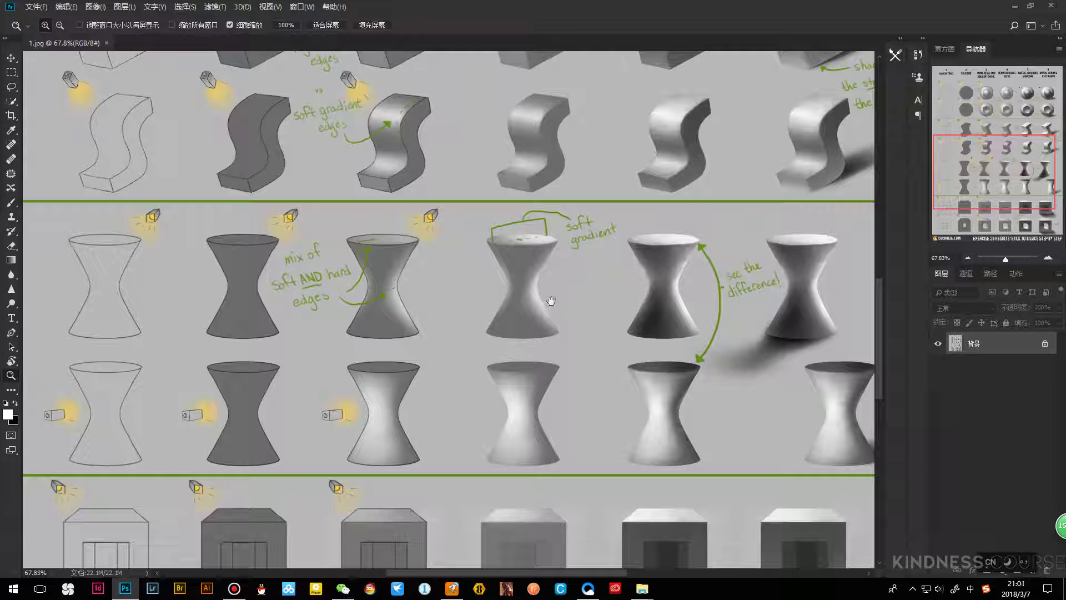
drag(551, 301, 447, 268)
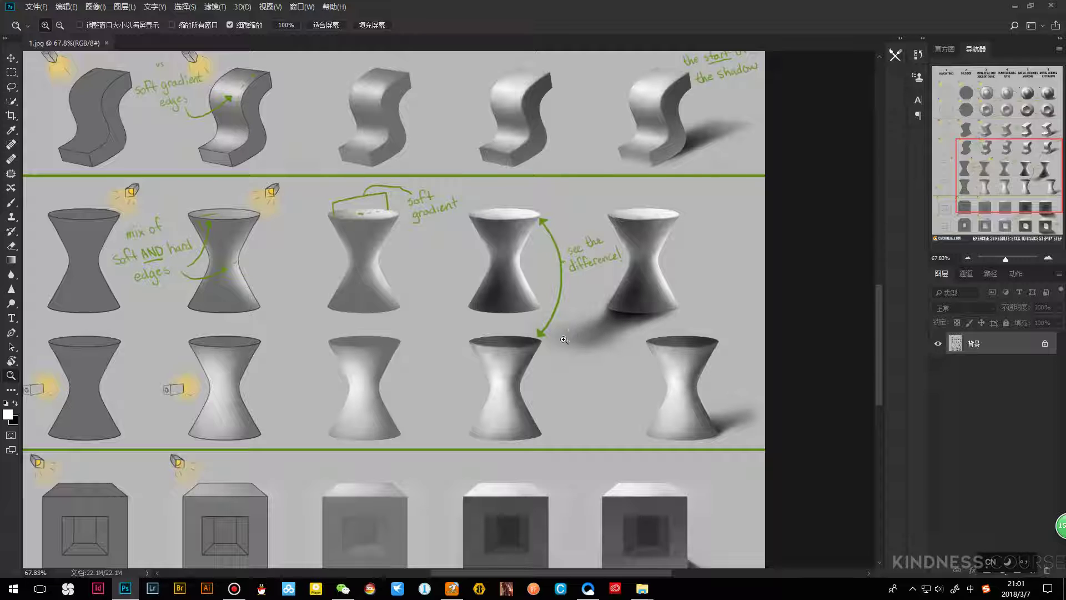
drag(277, 383, 651, 321)
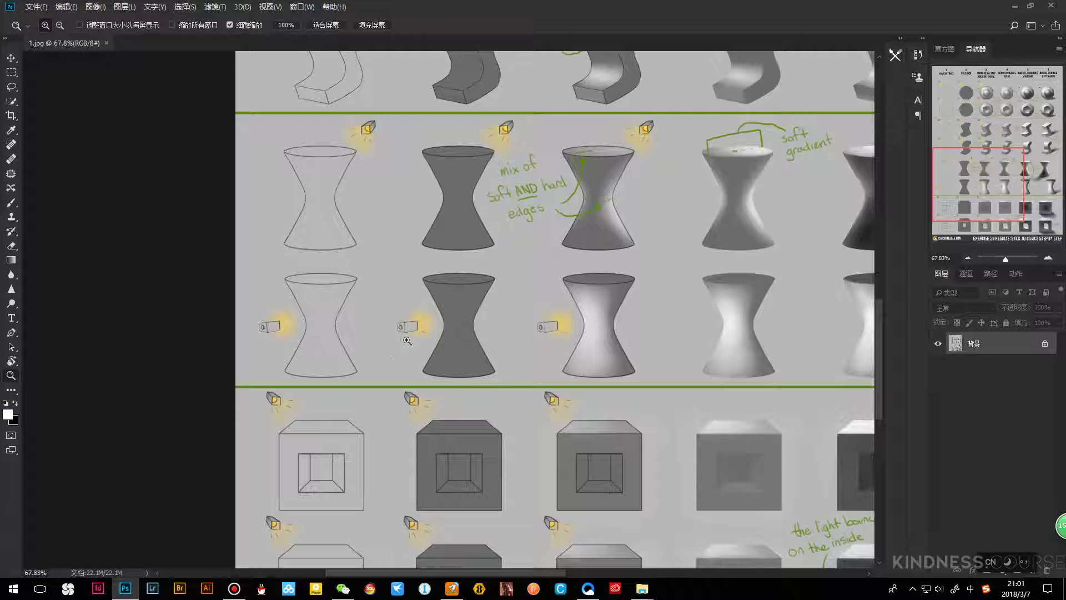
drag(615, 340, 495, 303)
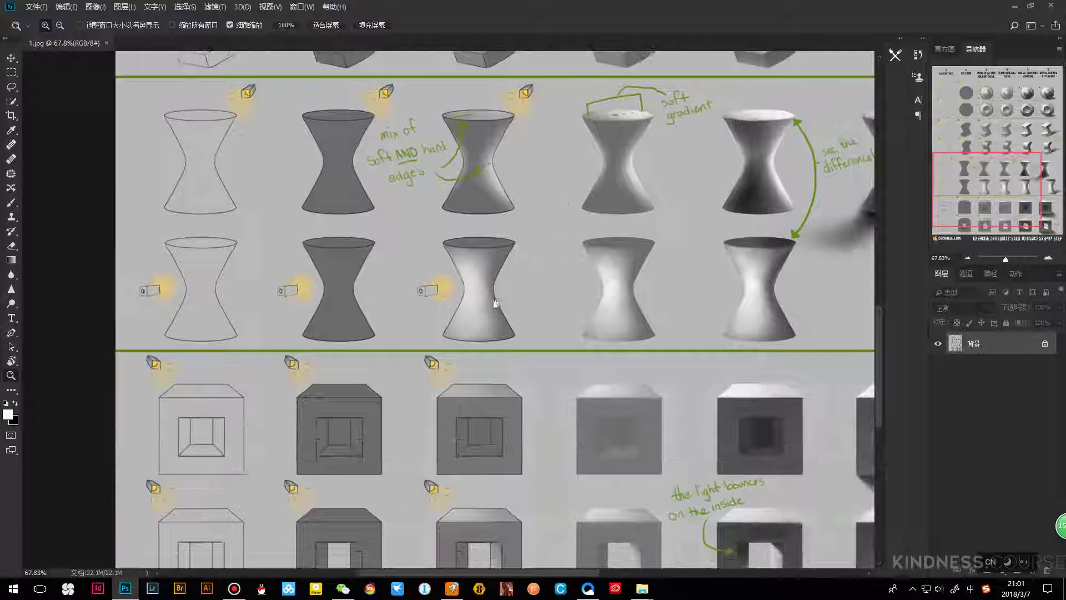
drag(578, 303, 424, 293)
drag(545, 285, 441, 281)
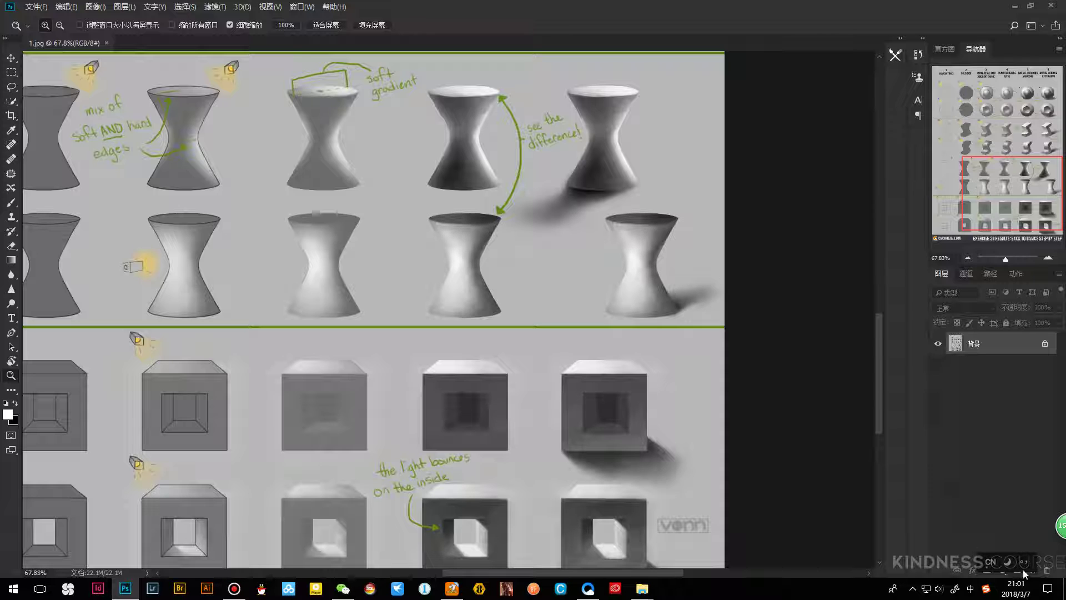
Move the input-method bar clear of the layer controls and add an empty layer above the background for brushing
drag(1015, 564, 885, 565)
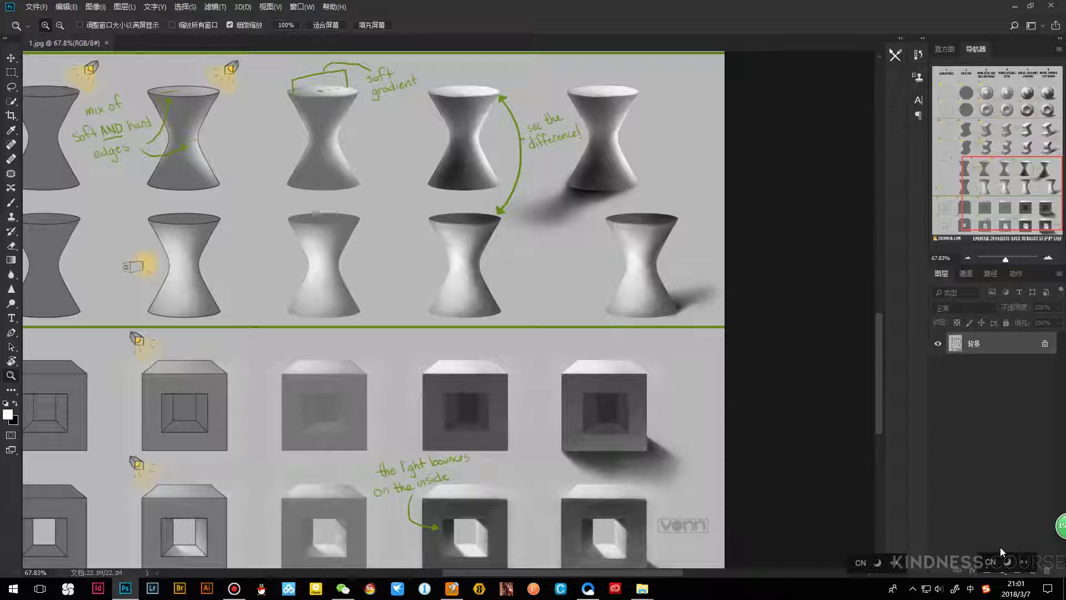
drag(1024, 567, 833, 570)
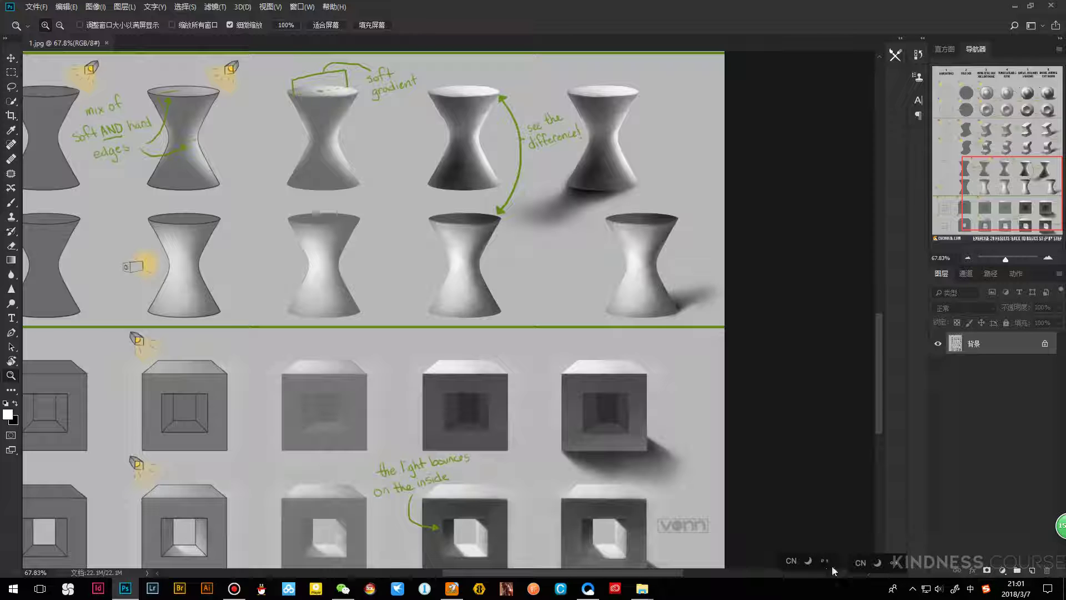
right_click(895, 568)
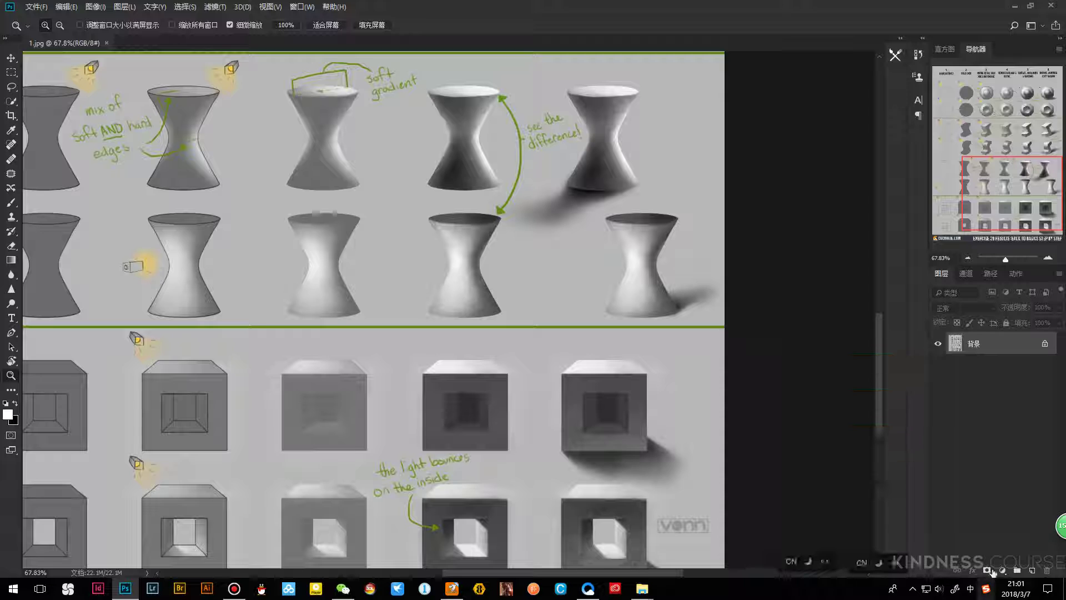
click(1021, 567)
key(shift)
key(b)
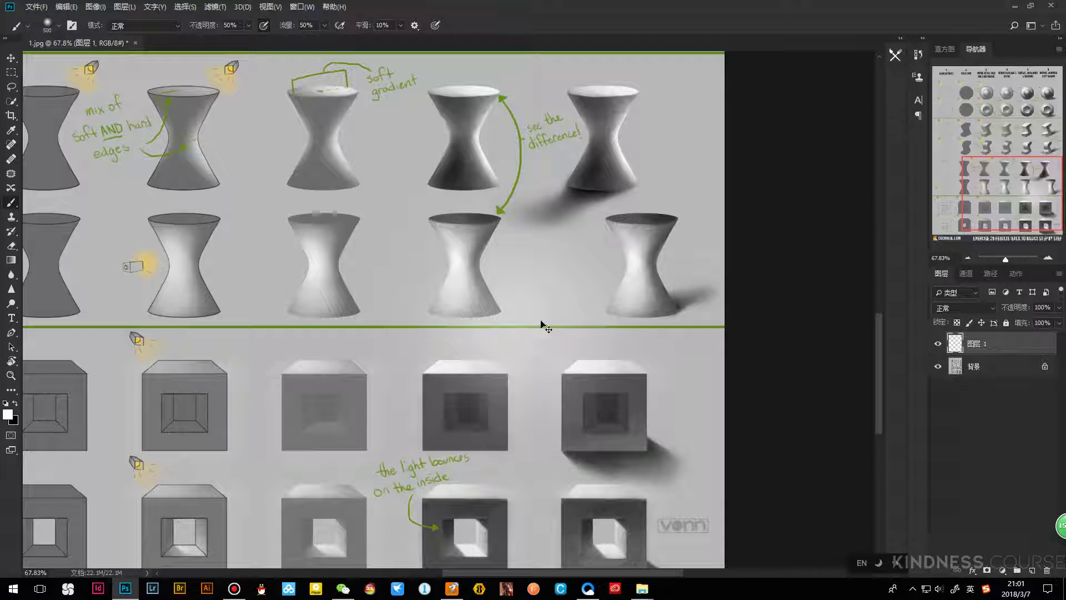
Set the brush to Normal mode with 100% opacity, 100% flow and pressure-controlled size
click(177, 26)
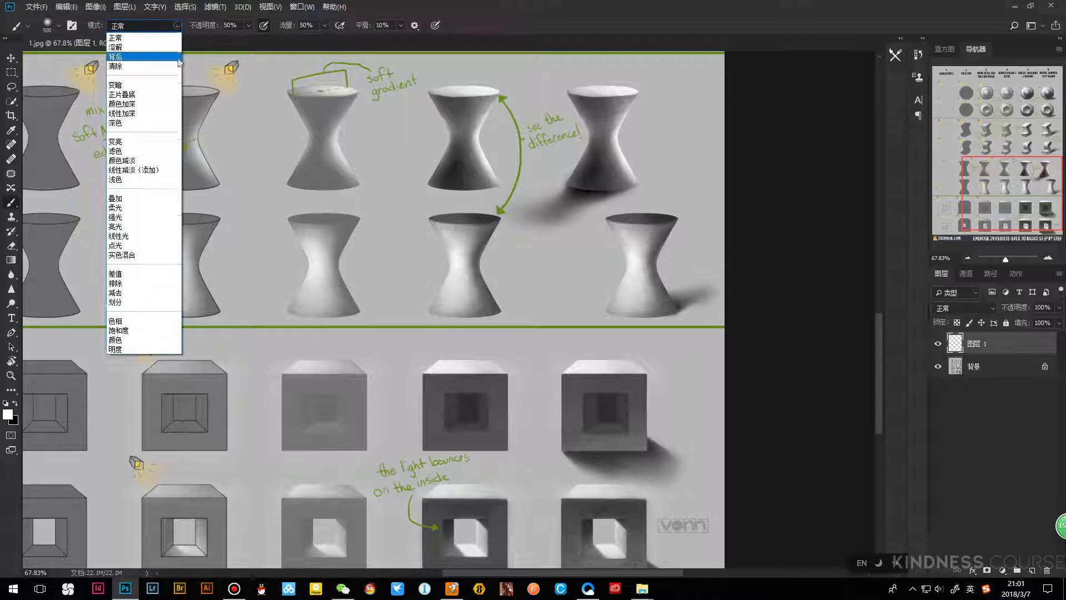
click(149, 38)
click(249, 26)
drag(247, 40, 300, 41)
click(379, 16)
click(434, 26)
click(325, 26)
drag(331, 40, 368, 42)
click(388, 16)
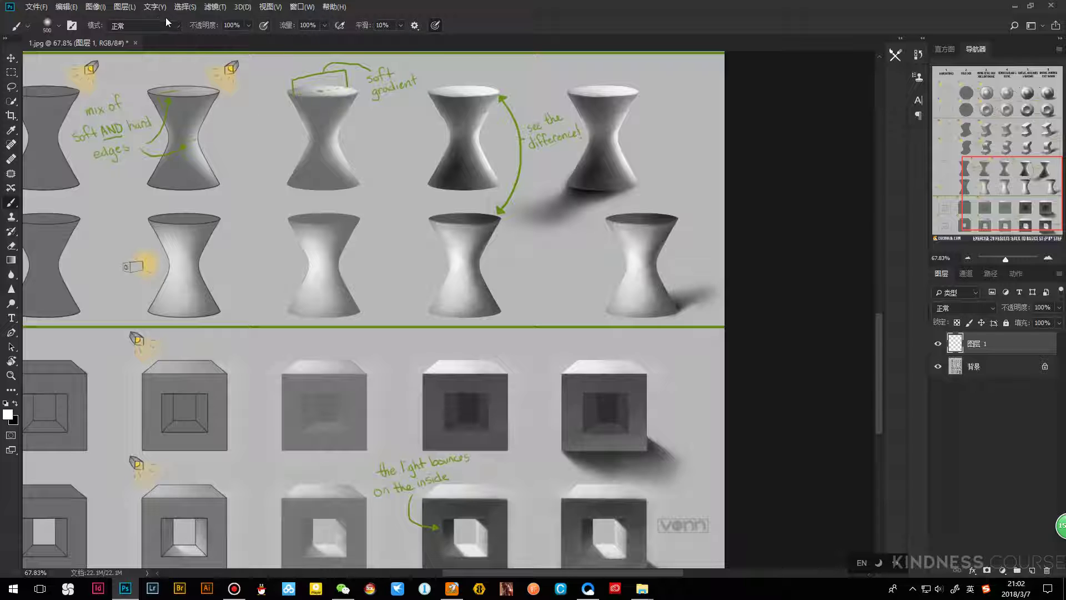
Choose a hard round brush tip and reduce its size to 10 pixels
click(72, 26)
click(577, 125)
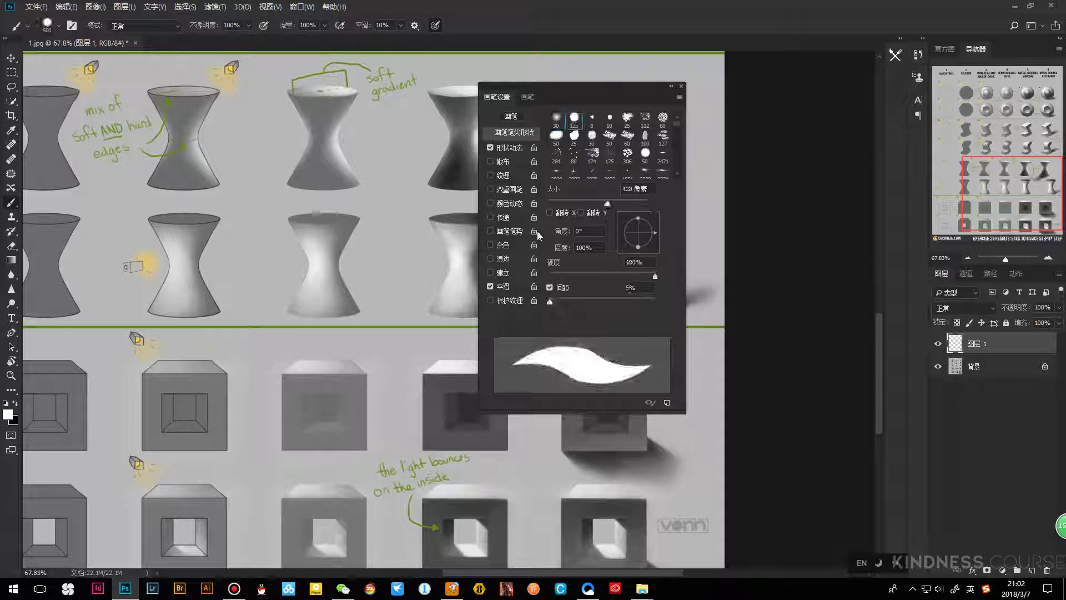
click(682, 87)
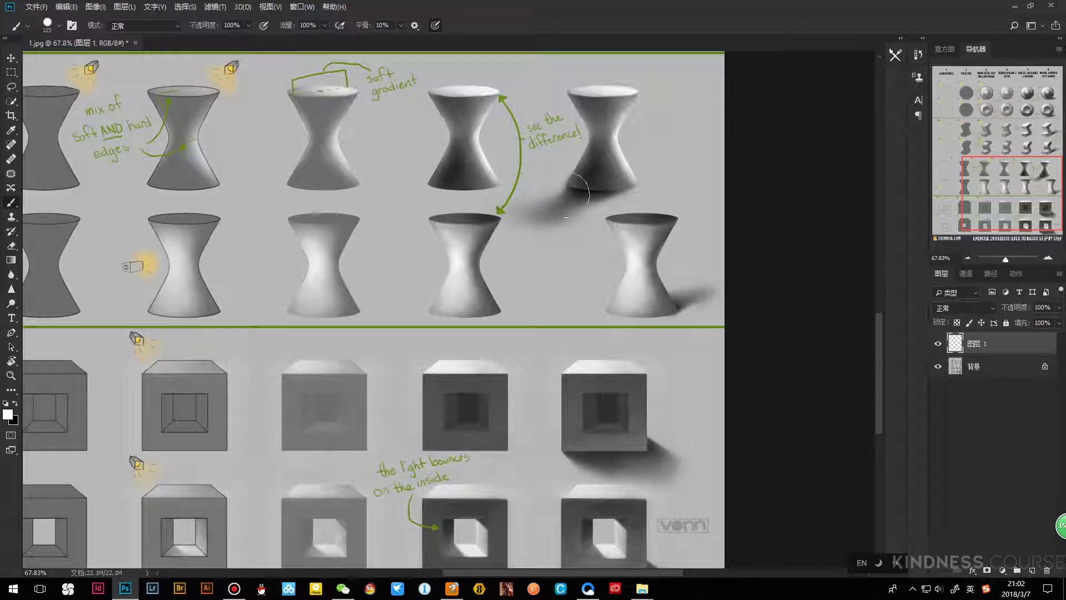
key(bracketleft)
key(bracketleft)
key(bracketleft)
key(bracketleft)
key(bracketleft)
key(bracketleft)
key(bracketleft)
key(bracketleft)
key(bracketleft)
key(bracketleft)
scroll(582, 258, down, 1)
drag(633, 245, 639, 255)
key(ctrl+z)
Set the foreground colour to pure red
click(6, 414)
drag(779, 276, 849, 173)
click(964, 168)
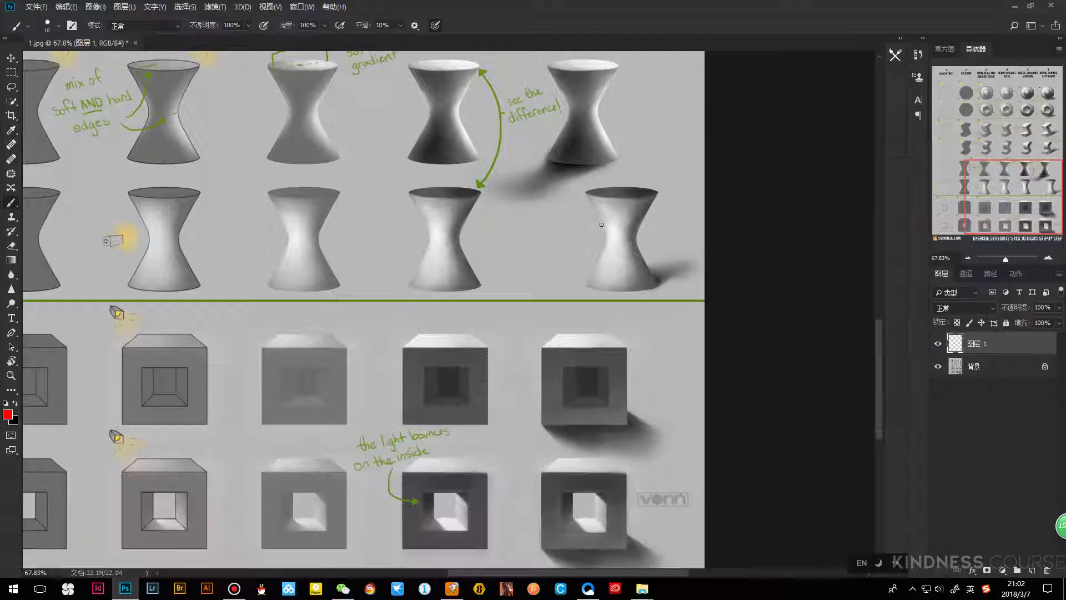
Draw curved red arrows around the waists of the two last-column hourglasses and a straight arrow towards the lower one
drag(610, 228, 624, 242)
mouse_move(597, 176)
mouse_down()
mouse_move(599, 257)
mouse_move(567, 199)
mouse_move(580, 199)
mouse_up()
drag(579, 194, 579, 202)
drag(578, 276, 562, 223)
drag(545, 297, 579, 274)
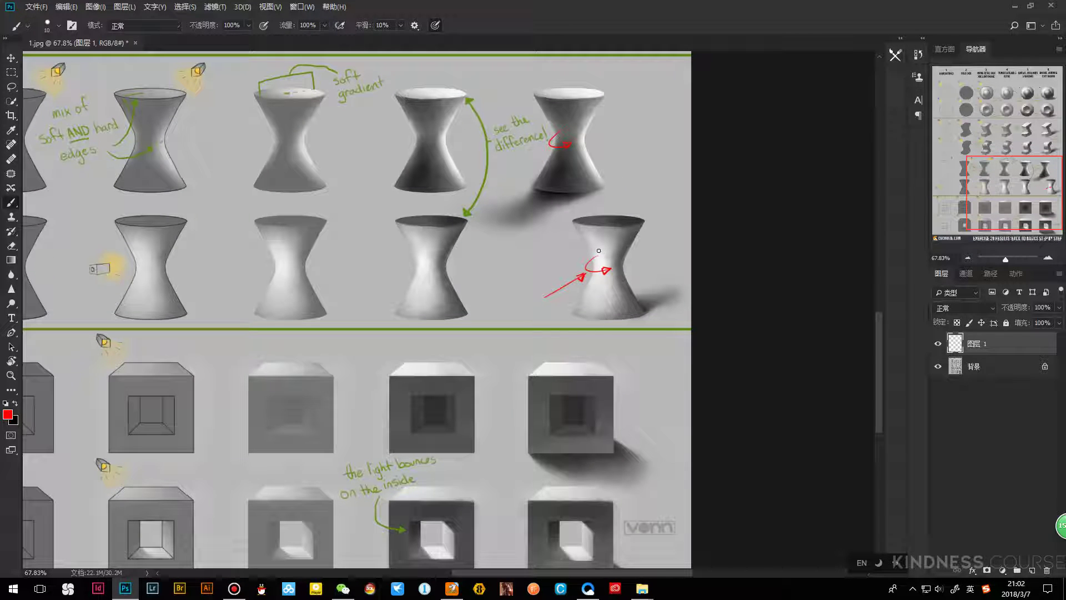
drag(597, 270, 594, 270)
Undo the red arrow strokes drawn on the last-column hourglasses
key(ctrl+alt+z)
key(ctrl+alt+z)
key(ctrl+alt+z)
key(ctrl+alt+z)
key(ctrl+alt+z)
key(ctrl+alt+z)
On a new layer, draw a small red circle inside a large wavy ring between the lower hourglasses, with an arrow towards the upper one
click(1032, 570)
mouse_move(533, 290)
mouse_down()
mouse_move(540, 324)
mouse_move(537, 291)
mouse_up()
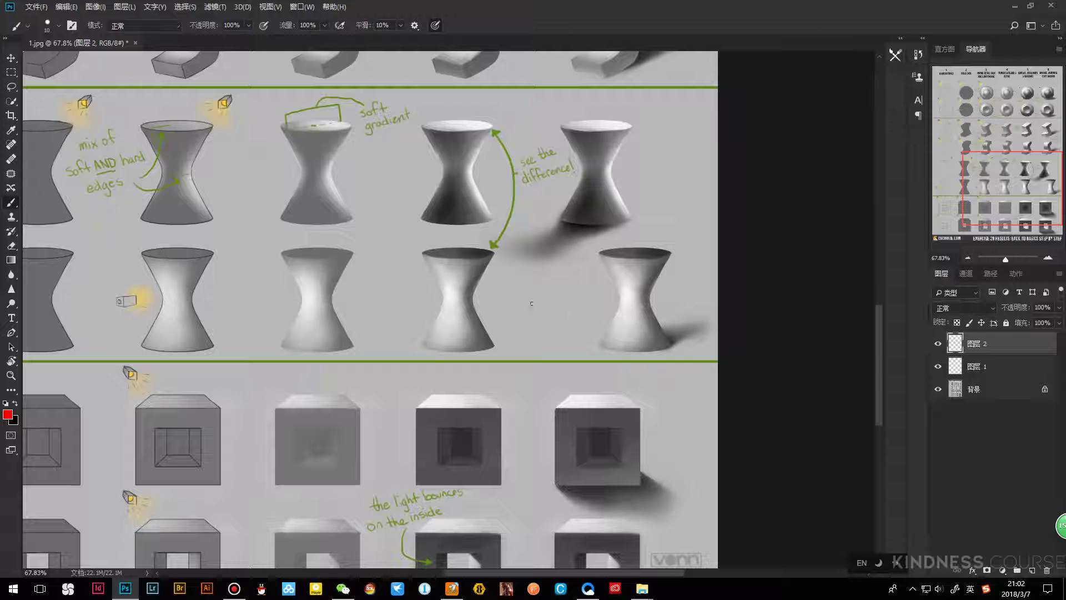
mouse_move(536, 284)
mouse_down()
mouse_move(537, 312)
mouse_move(554, 249)
mouse_move(597, 275)
mouse_move(606, 320)
mouse_move(572, 354)
mouse_move(502, 290)
mouse_up()
drag(511, 293, 472, 273)
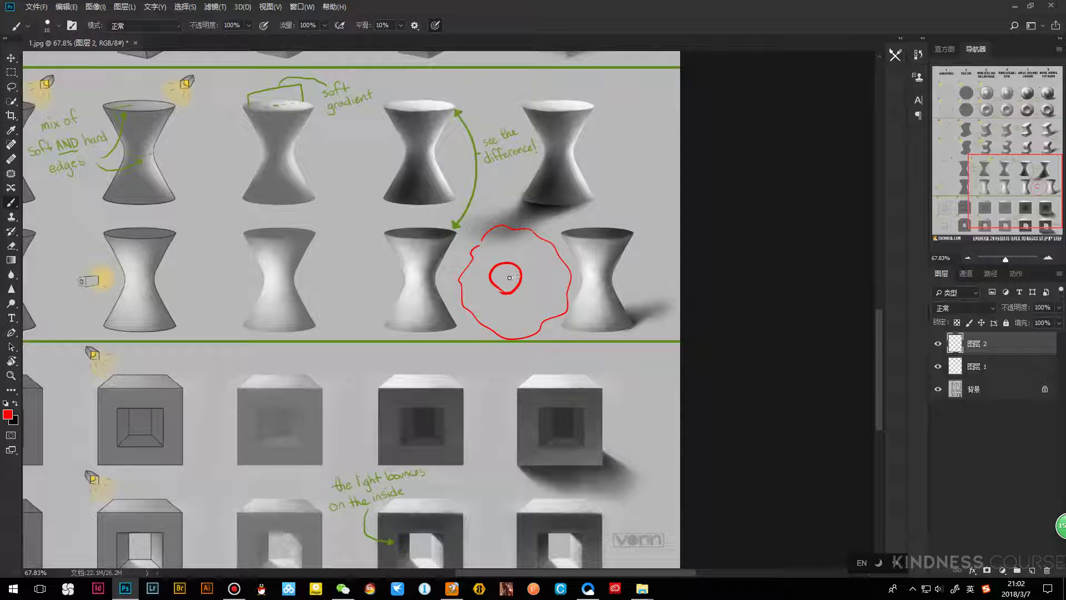
mouse_move(513, 280)
mouse_down()
mouse_move(573, 197)
mouse_move(564, 190)
mouse_up()
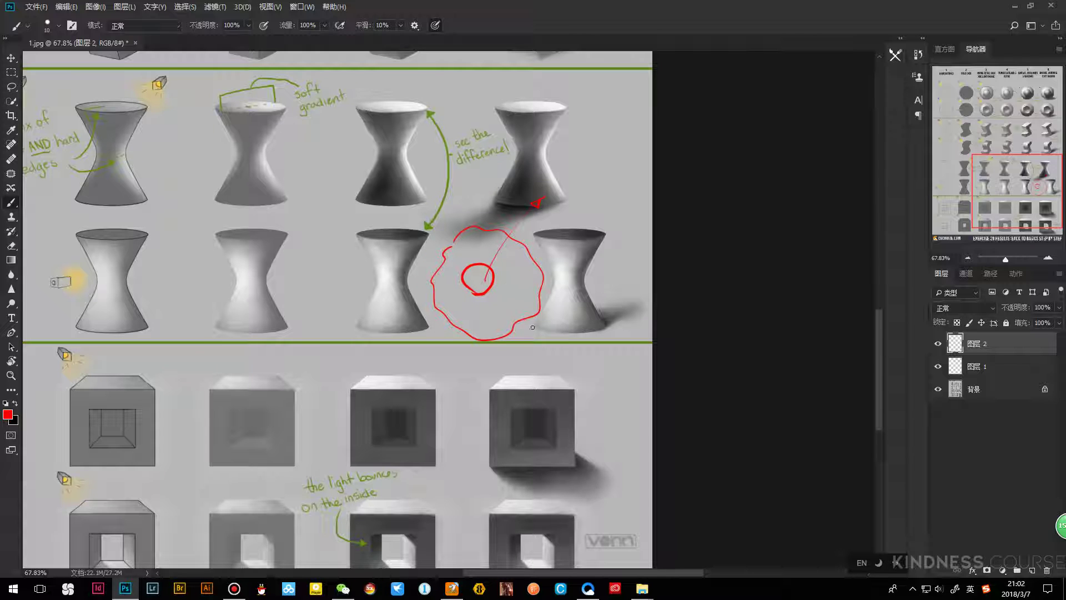
Hide 图层 2 and mark areas of the lower last-column hourglass in red on 图层 1
key(e)
click(937, 343)
click(993, 367)
key(b)
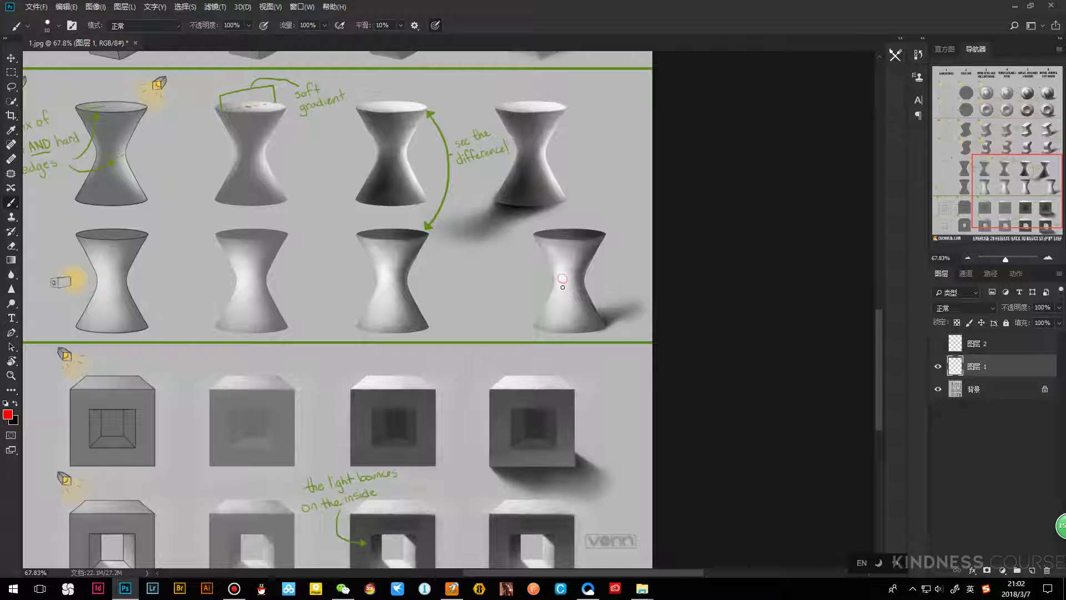
drag(564, 282, 561, 273)
key(z)
drag(620, 269, 594, 286)
Hide 图层 1 and make the 背景 layer active with the Brush tool
click(938, 367)
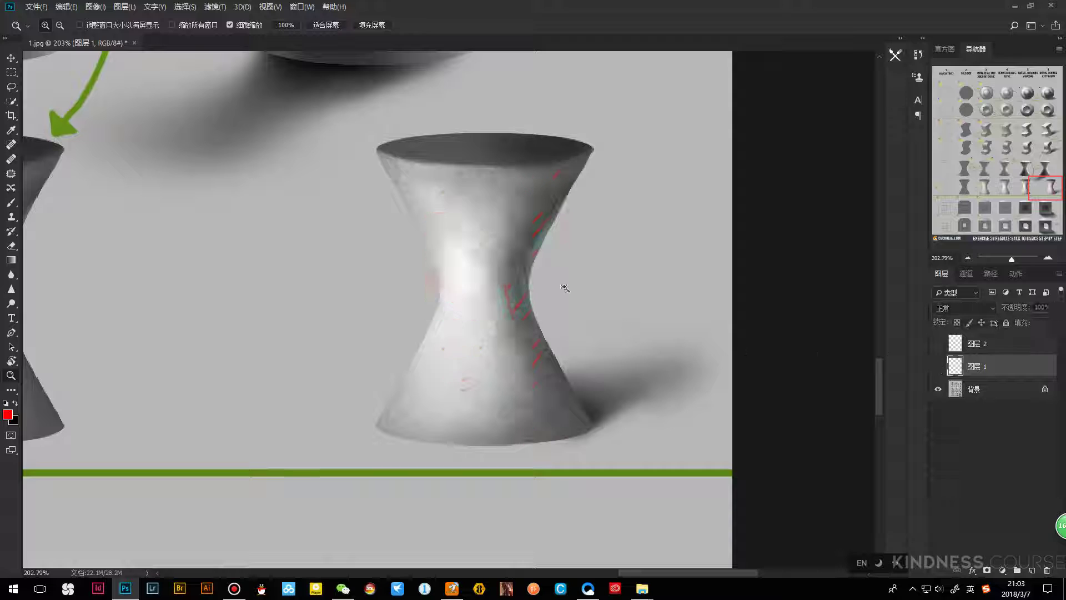
key(b)
click(999, 392)
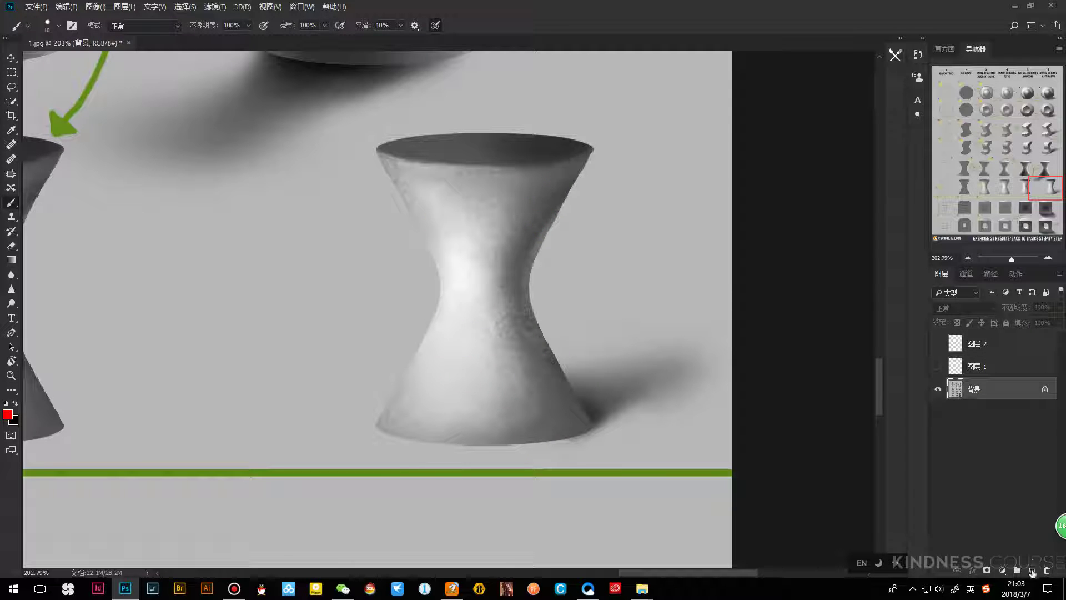
On a new layer above 背景, trace the right waist contour of the lower last-column hourglass in red
click(1030, 570)
drag(551, 222, 533, 283)
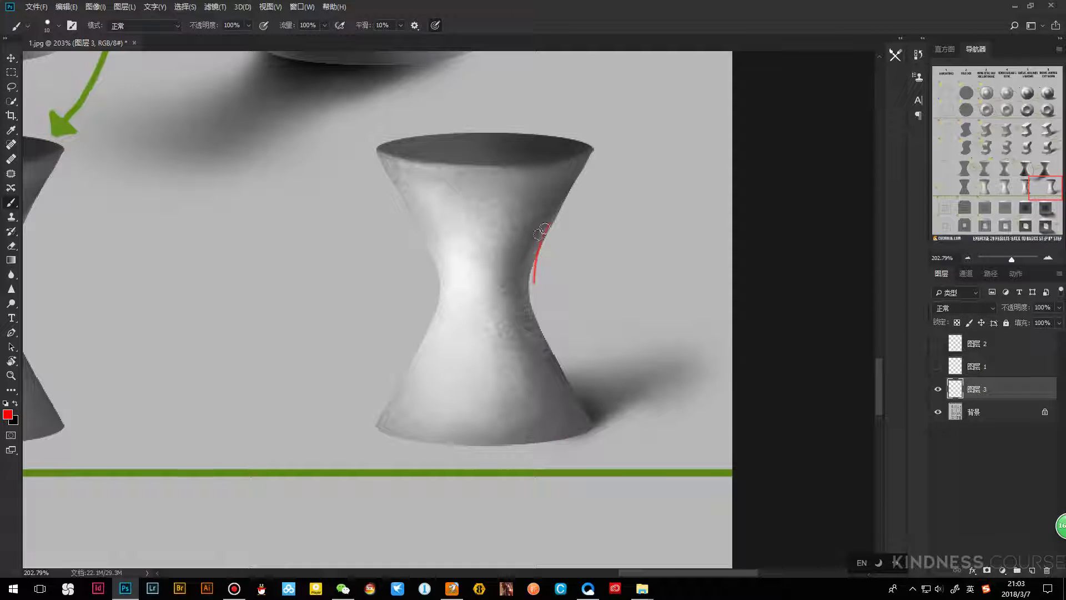
Examine the two rows of recessed and hollow cubes across their shading stages, from outlines to cast shadows
key(z)
drag(536, 340, 467, 351)
drag(467, 351, 519, 301)
drag(431, 337, 643, 231)
drag(315, 336, 690, 267)
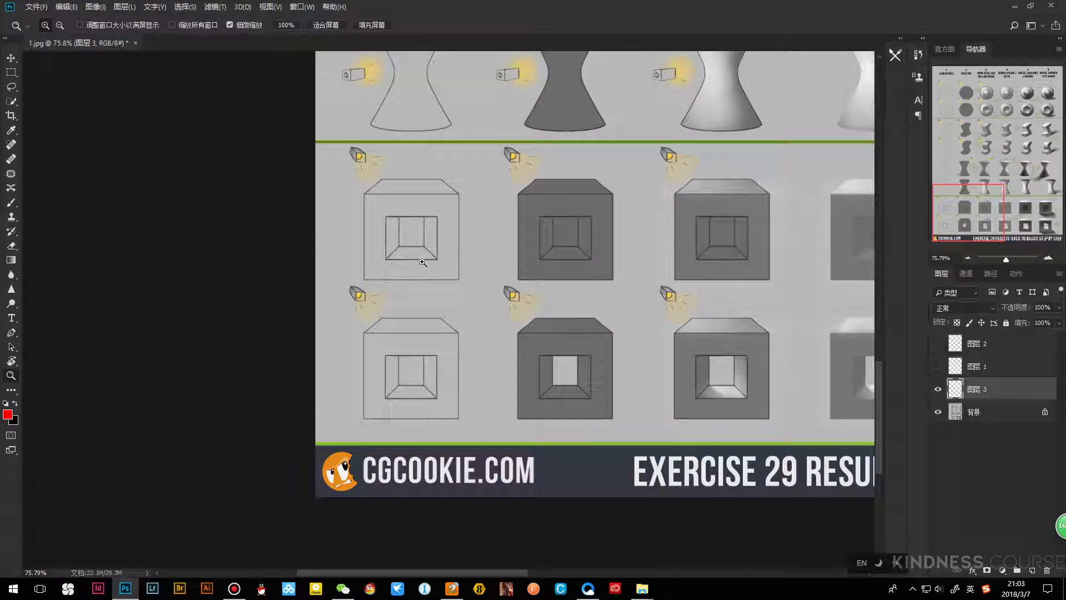
scroll(483, 303, right, 3)
scroll(483, 303, up, 1)
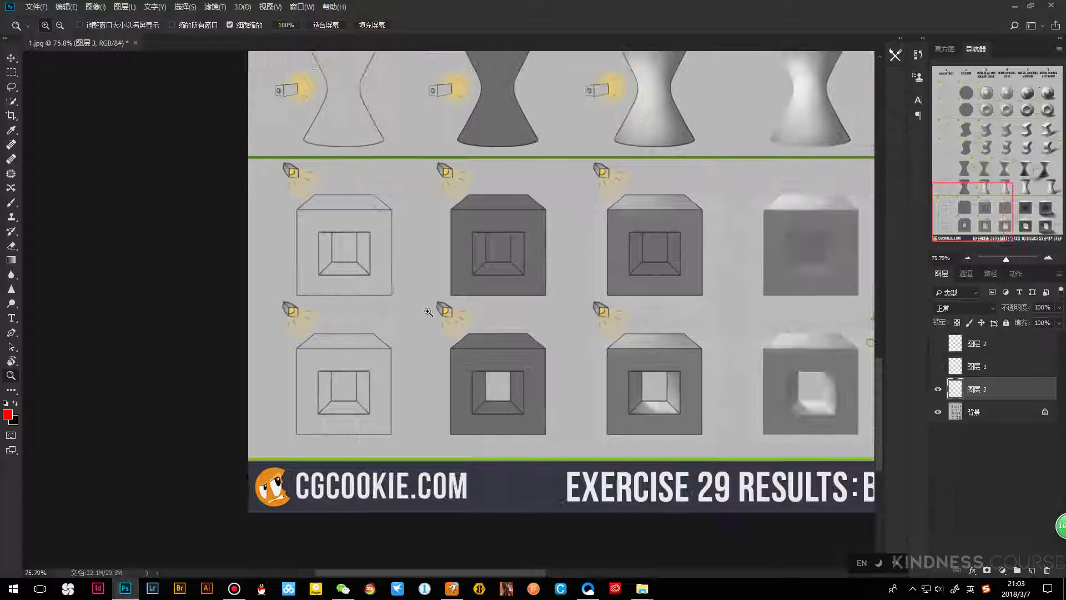
key(b)
drag(474, 338, 421, 325)
drag(301, 247, 379, 263)
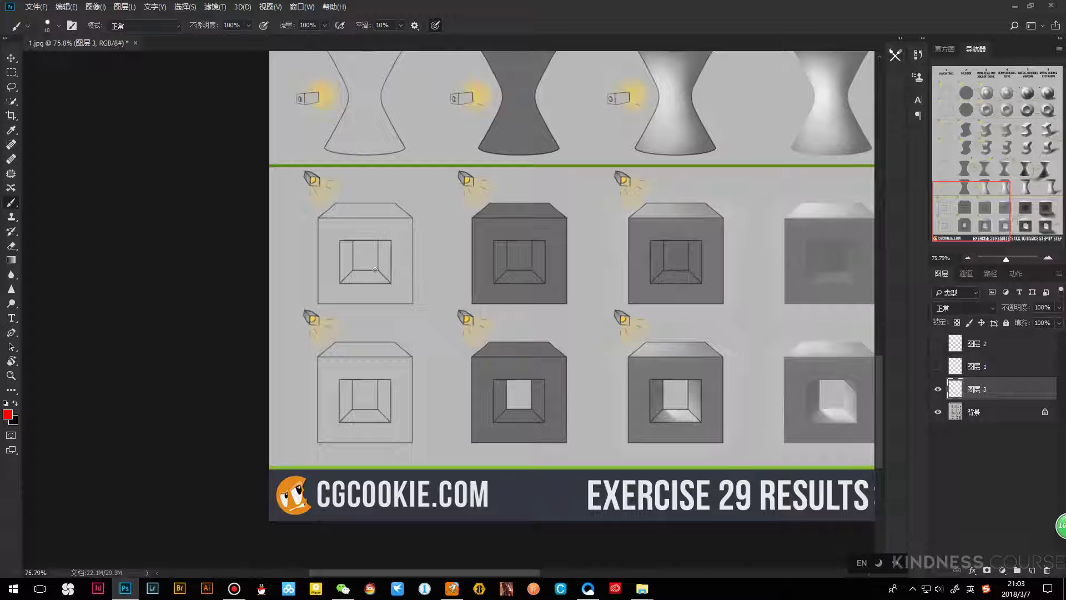
scroll(380, 267, right, 10)
scroll(380, 267, down, 1)
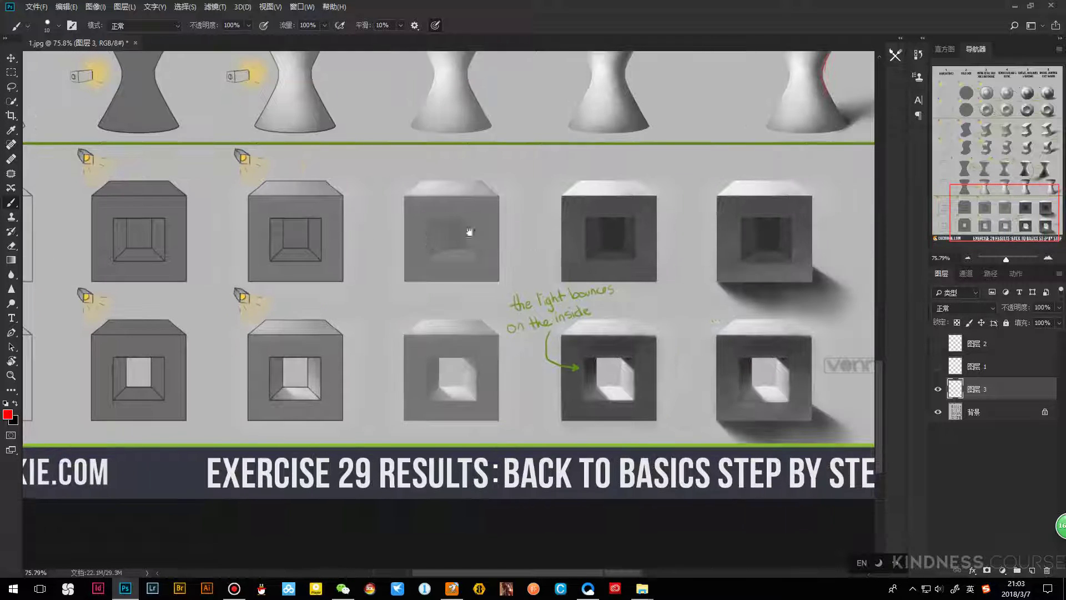
scroll(519, 247, right, 3)
scroll(520, 247, down, 1)
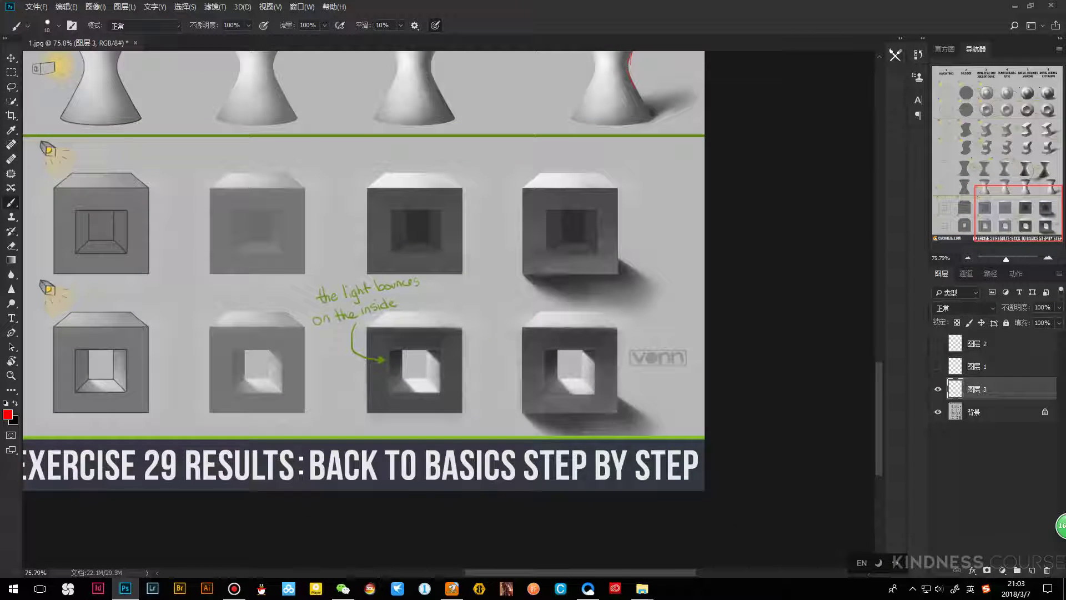
scroll(391, 257, left, 8)
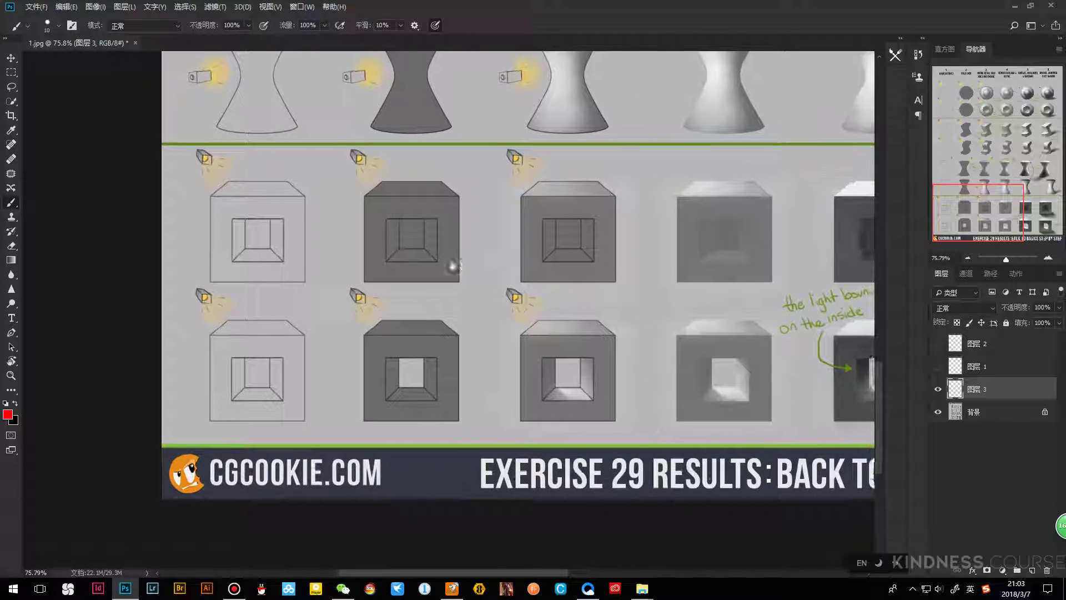
scroll(535, 239, right, 7)
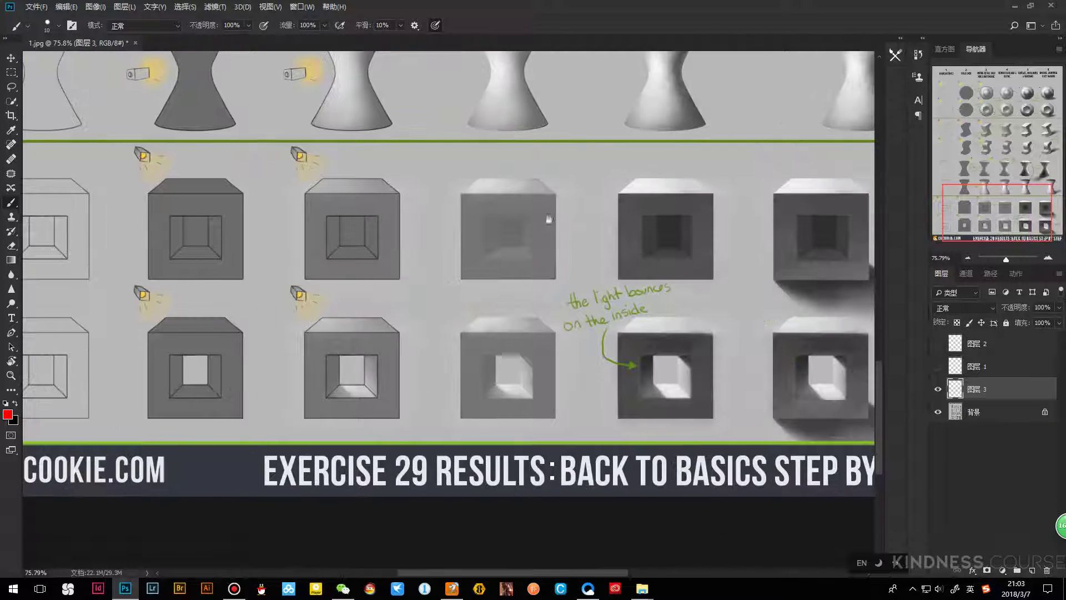
scroll(570, 256, up, 1)
scroll(570, 257, up, 2)
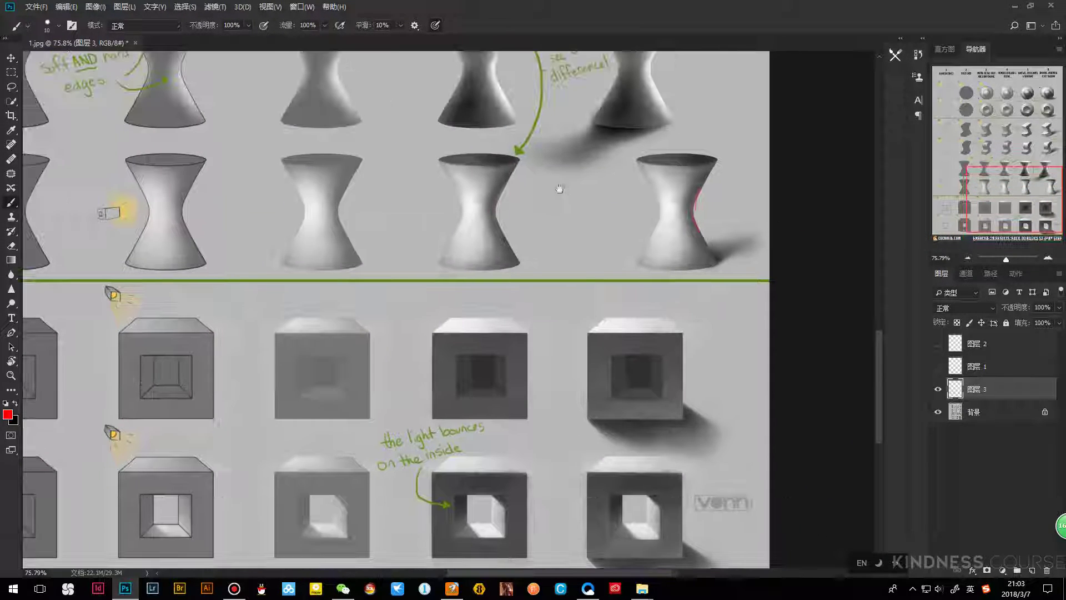
drag(531, 205, 571, 175)
key(ctrl+z)
mouse_move(530, 204)
mouse_down()
mouse_move(580, 168)
mouse_move(648, 189)
mouse_move(637, 200)
mouse_move(564, 203)
mouse_move(583, 186)
mouse_move(613, 194)
mouse_move(575, 210)
mouse_move(600, 300)
mouse_up()
key(ctrl+z)
Sketch a red box in perspective between the last two lower hourglasses, with a square opening in its top and inner wall lines
mouse_move(646, 191)
mouse_down()
mouse_move(648, 236)
mouse_move(612, 285)
mouse_up()
drag(643, 243, 611, 287)
mouse_move(533, 208)
mouse_down()
mouse_move(535, 263)
mouse_move(598, 289)
mouse_up()
drag(541, 257, 598, 295)
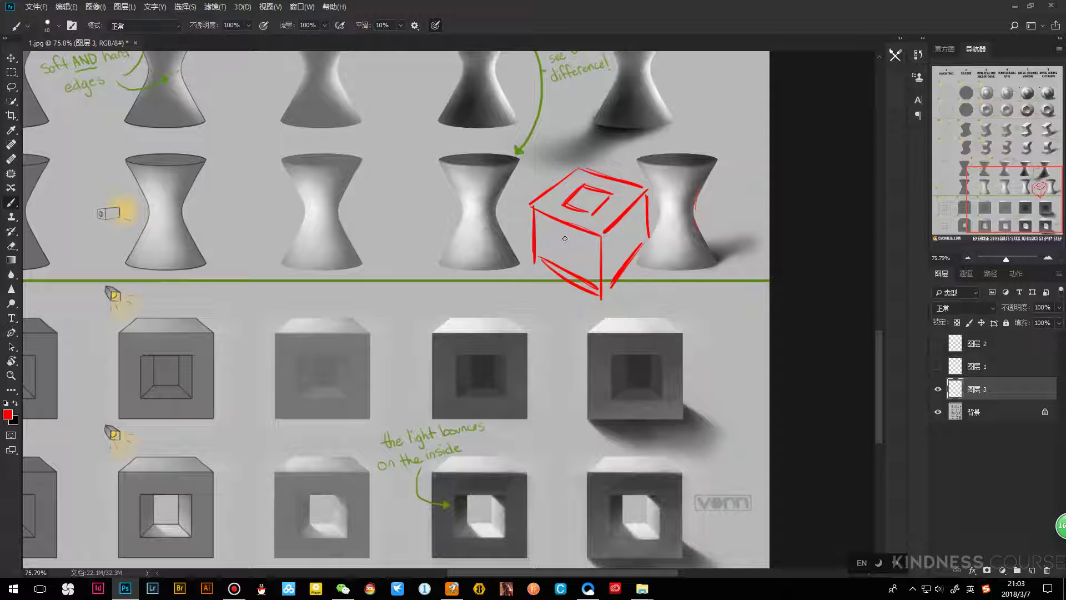
drag(568, 241, 589, 255)
Compare how light falls on the recessed cubes and inside the hollow cubes, stage by stage through the cast shadow
key(ctrl+space)
mouse_move(589, 206)
mouse_down()
mouse_move(458, 280)
mouse_move(630, 239)
mouse_up()
drag(482, 274, 530, 266)
drag(314, 282, 298, 284)
drag(738, 277, 725, 259)
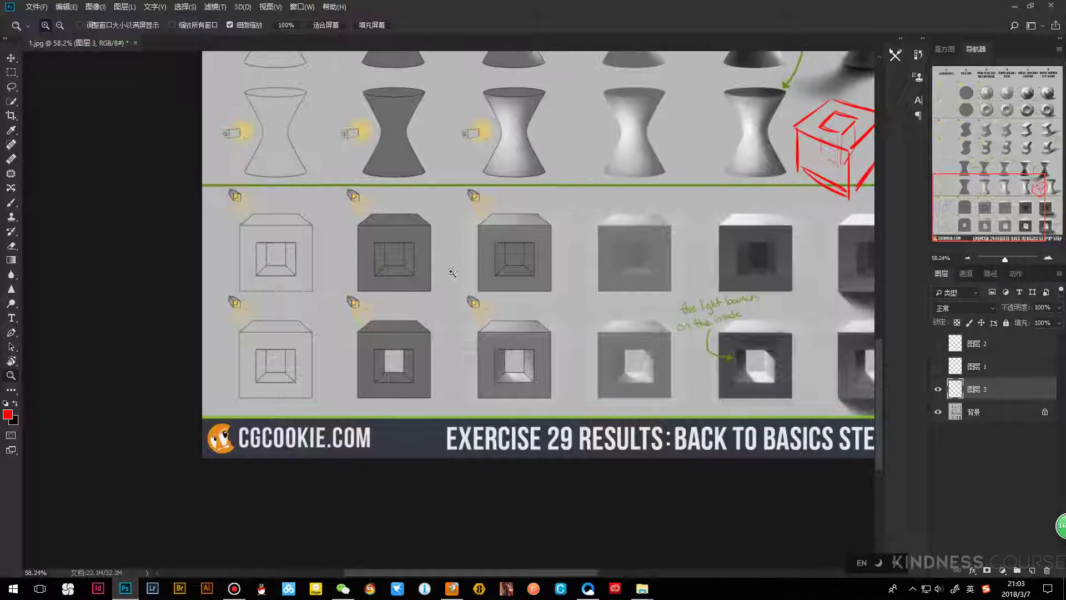
drag(428, 285, 446, 263)
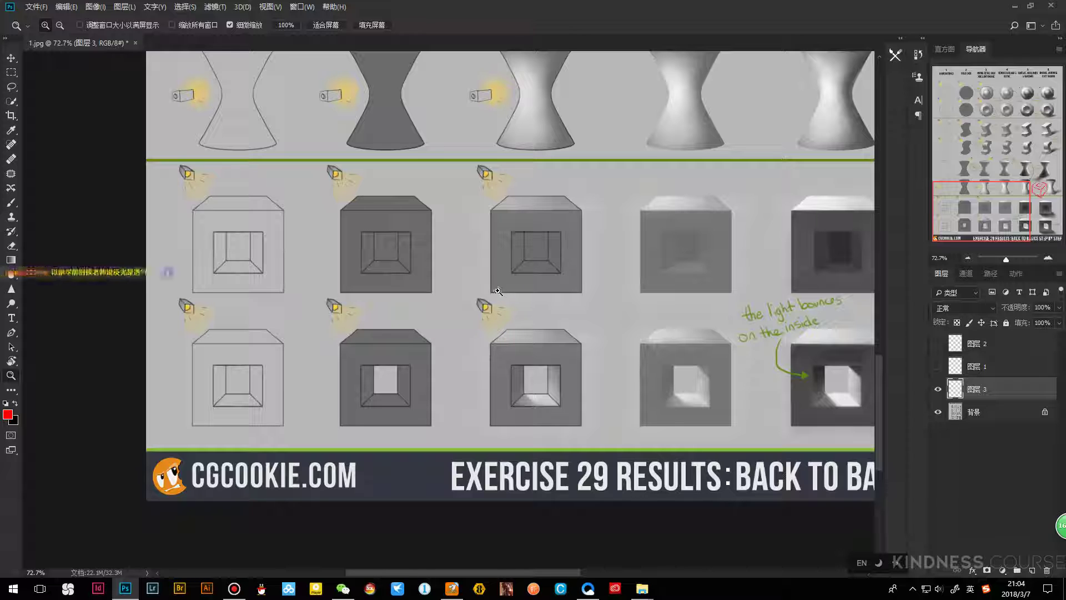
drag(602, 290, 544, 266)
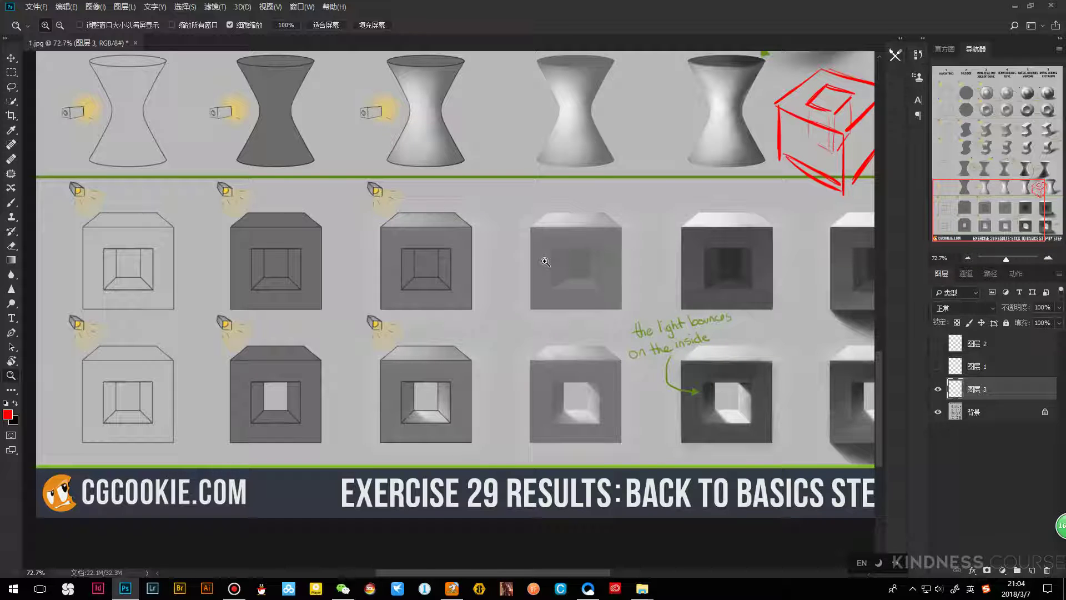
drag(606, 292, 518, 262)
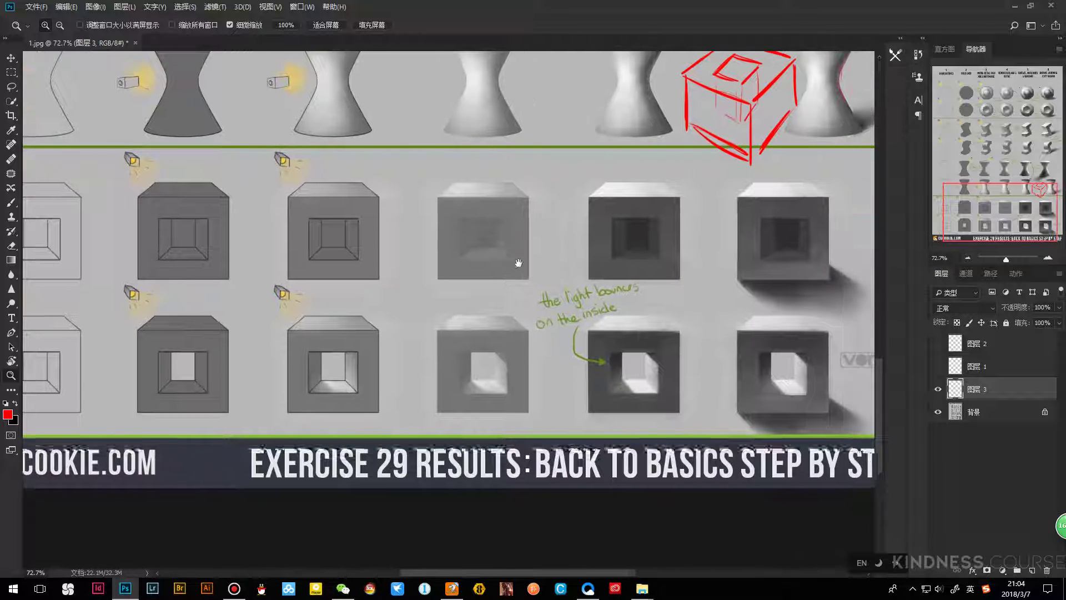
drag(732, 258, 674, 252)
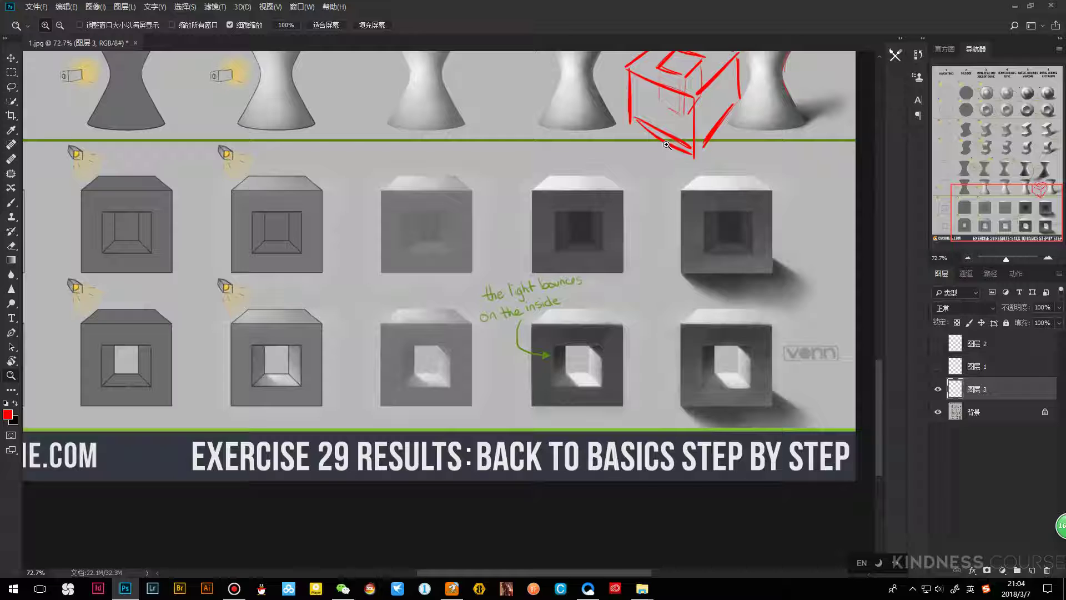
drag(734, 239, 706, 221)
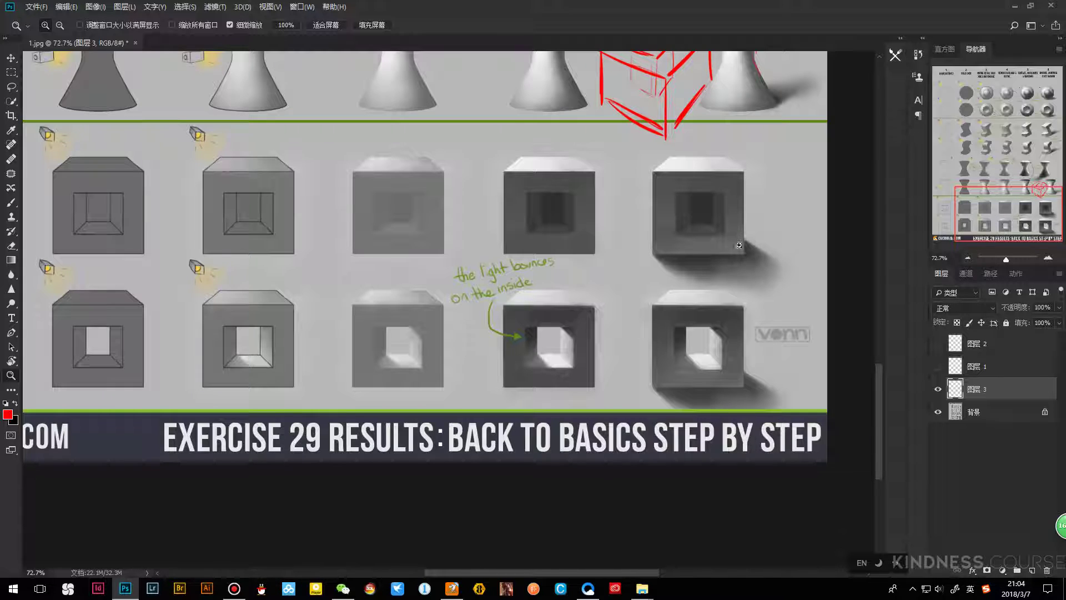
drag(386, 367, 635, 300)
drag(554, 297, 586, 302)
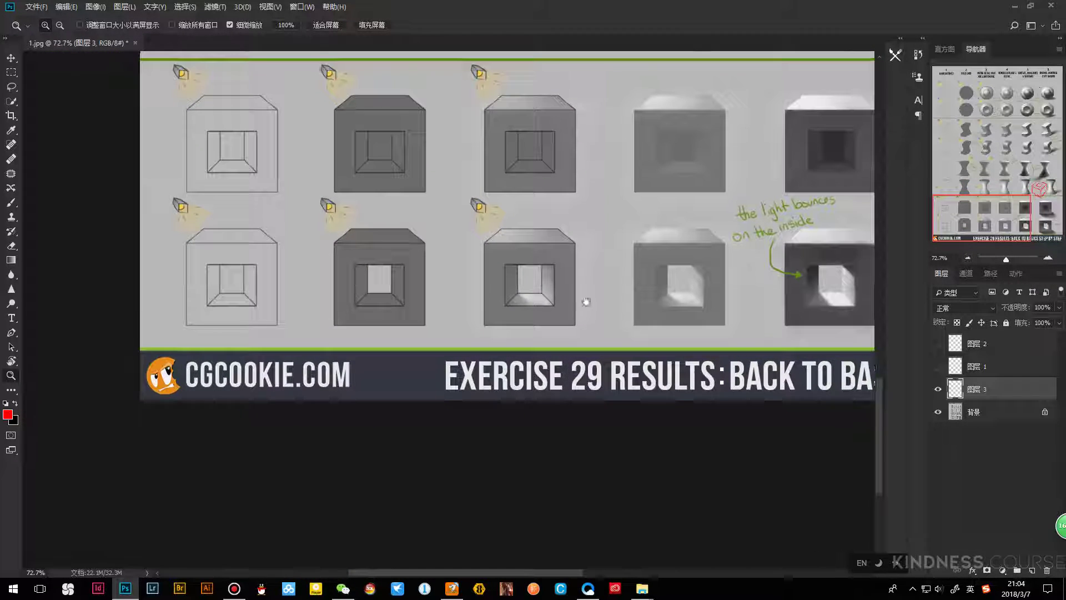
drag(441, 257, 477, 261)
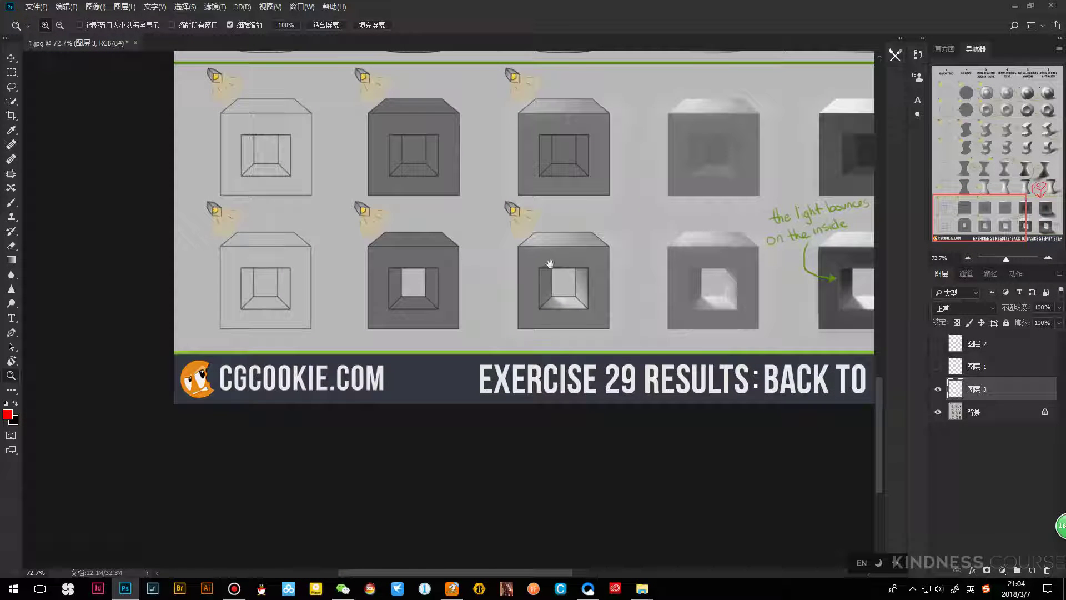
scroll(550, 265, right, 5)
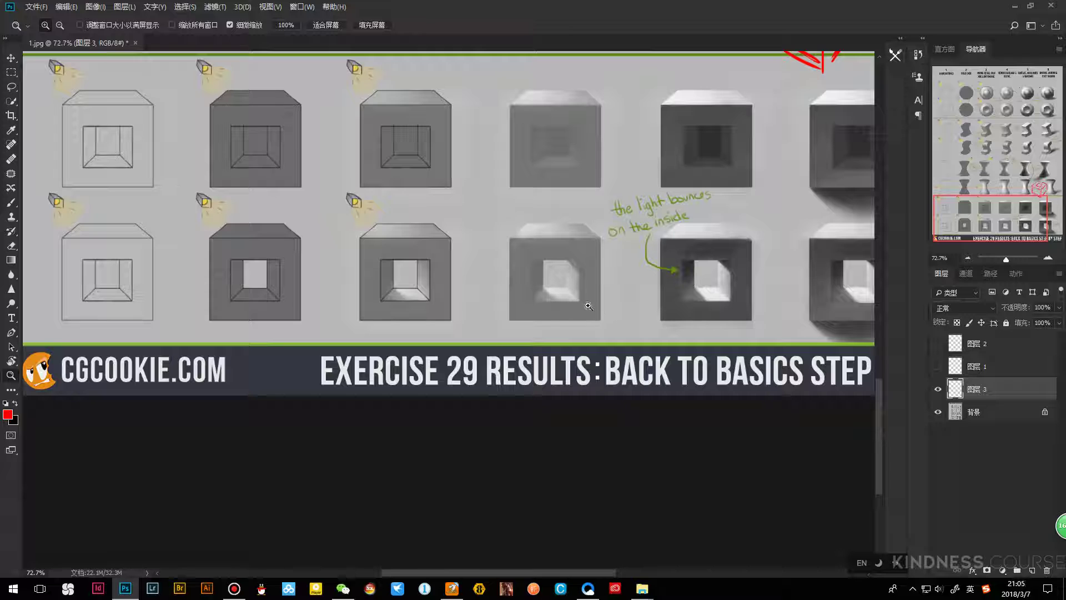
drag(723, 256, 524, 213)
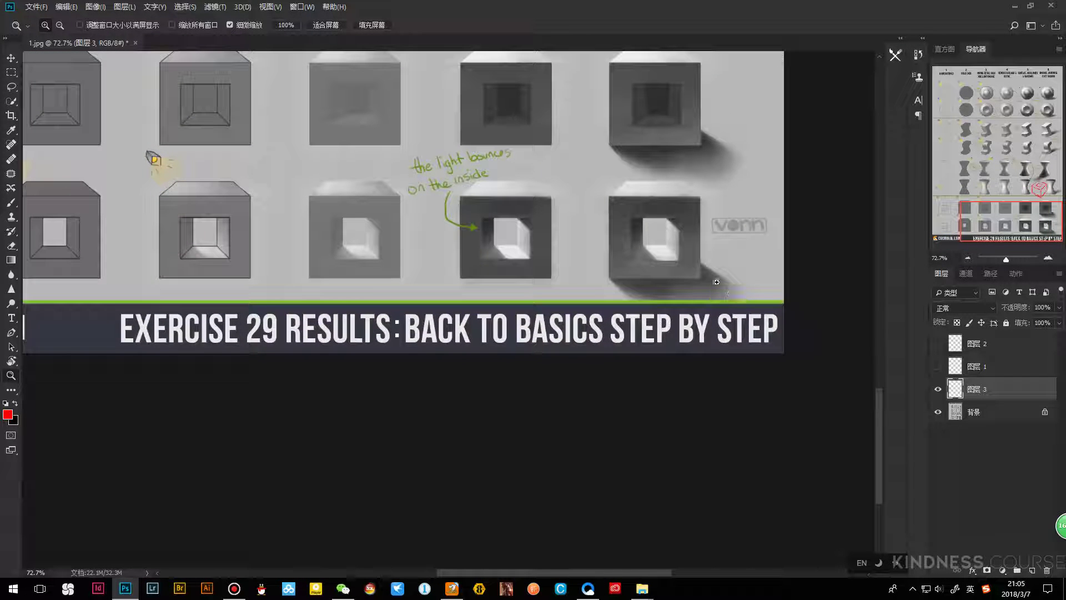
Review the convex and concave sphere rows from shape outlines through bounce lighting and cast shadow
drag(550, 169, 634, 318)
drag(565, 193, 597, 263)
drag(632, 206, 611, 233)
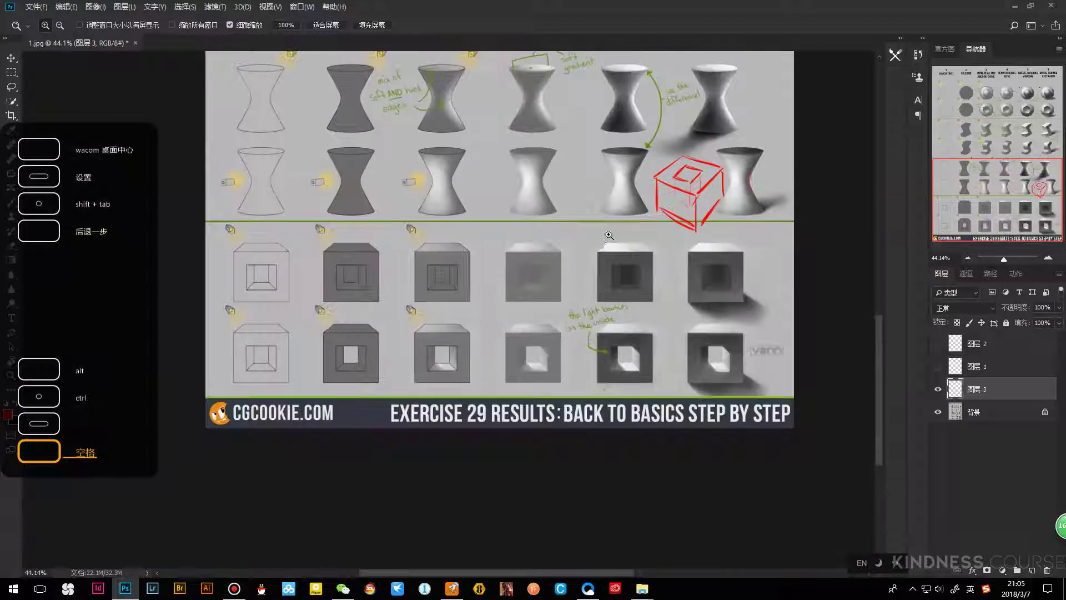
drag(537, 179, 567, 283)
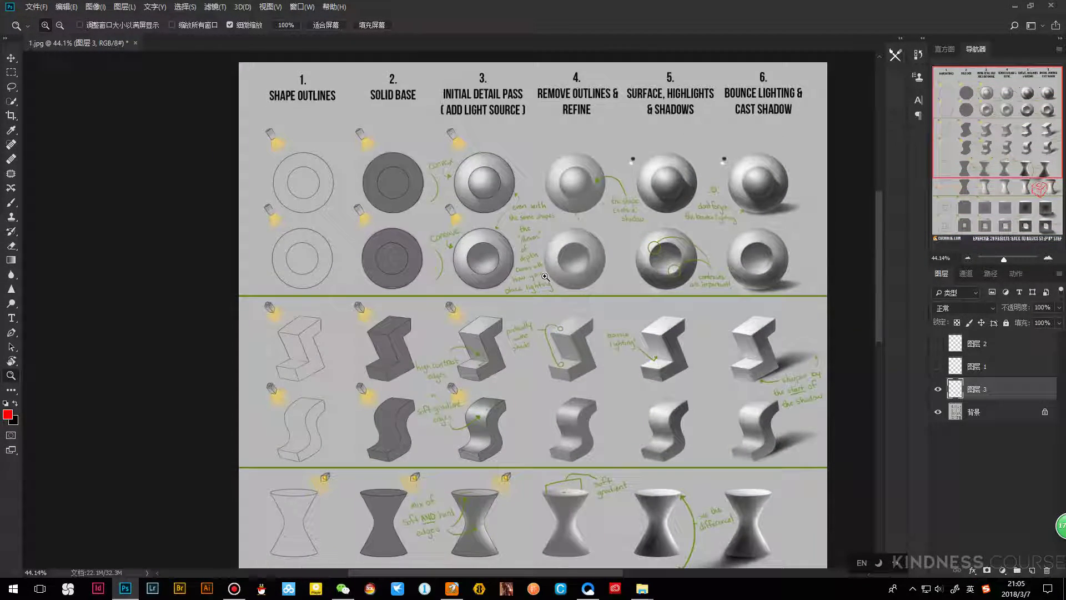
drag(542, 279, 551, 273)
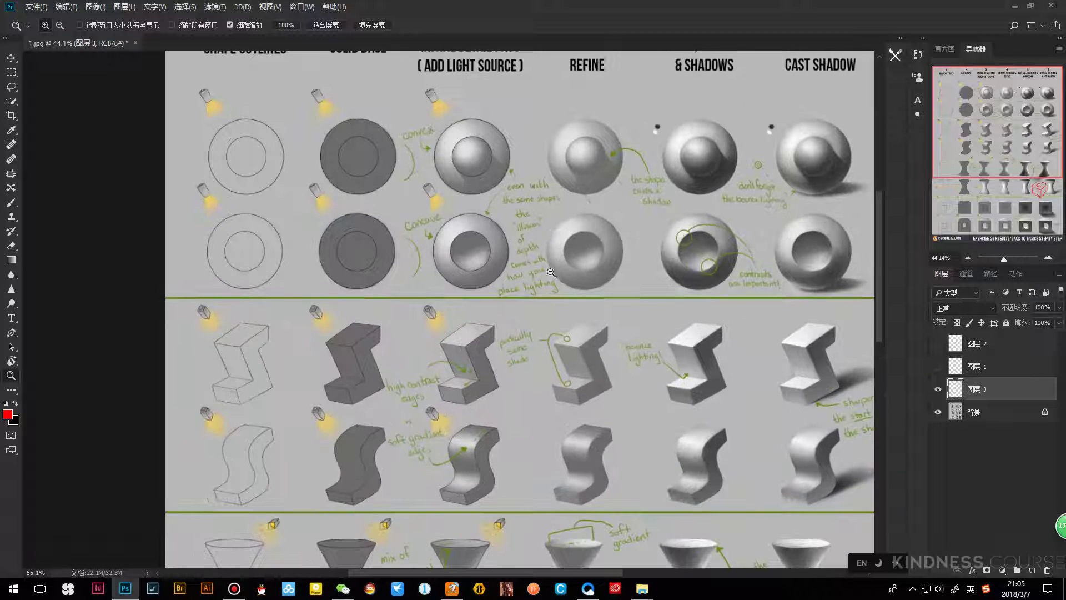
drag(350, 177, 439, 225)
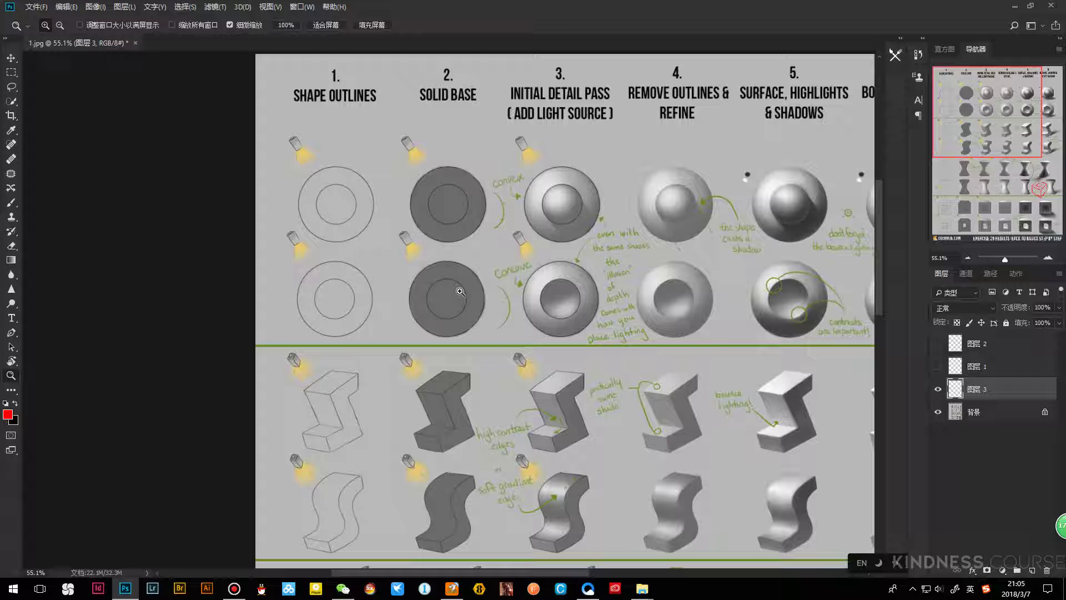
drag(493, 279, 411, 259)
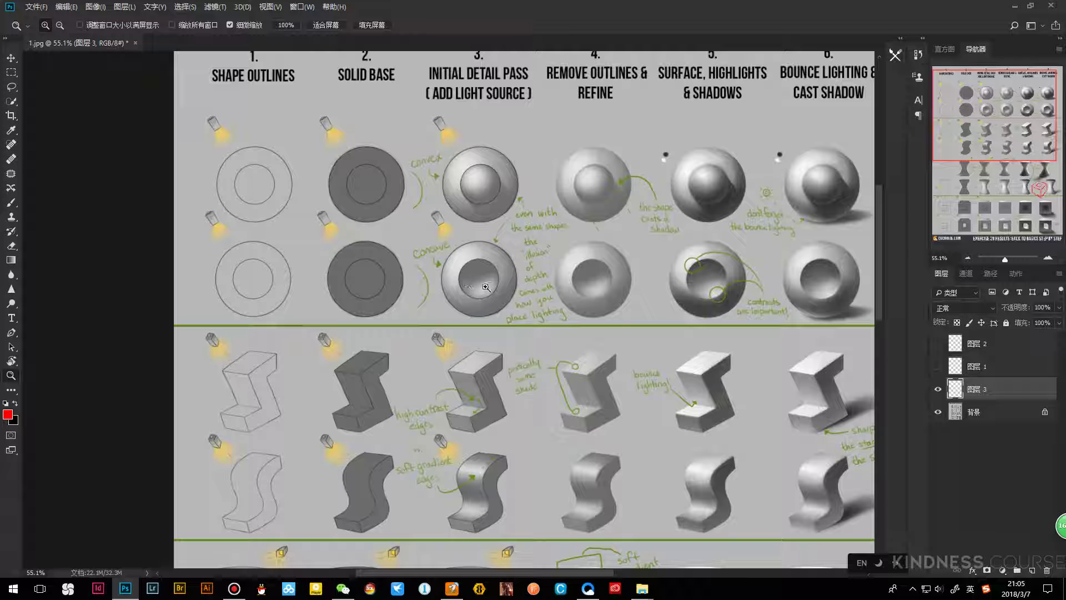
drag(619, 253, 451, 226)
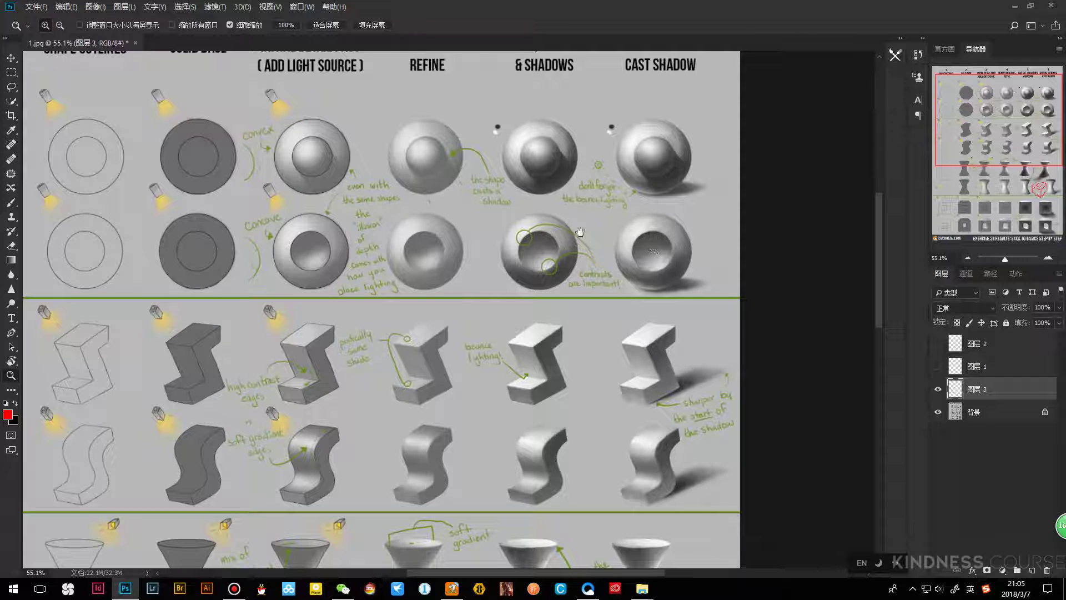
drag(397, 209, 517, 231)
drag(705, 194, 612, 182)
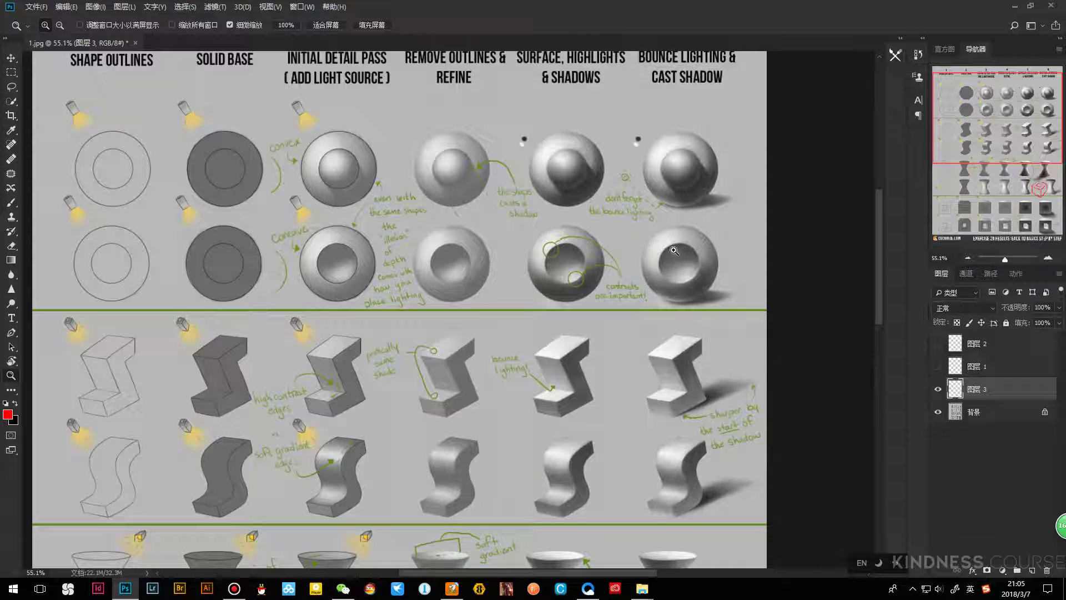
Draw a red cross-section of a concave dip under heading 5, with flat edges, a hatched shadow side and light arrows
key(b)
drag(561, 217, 554, 228)
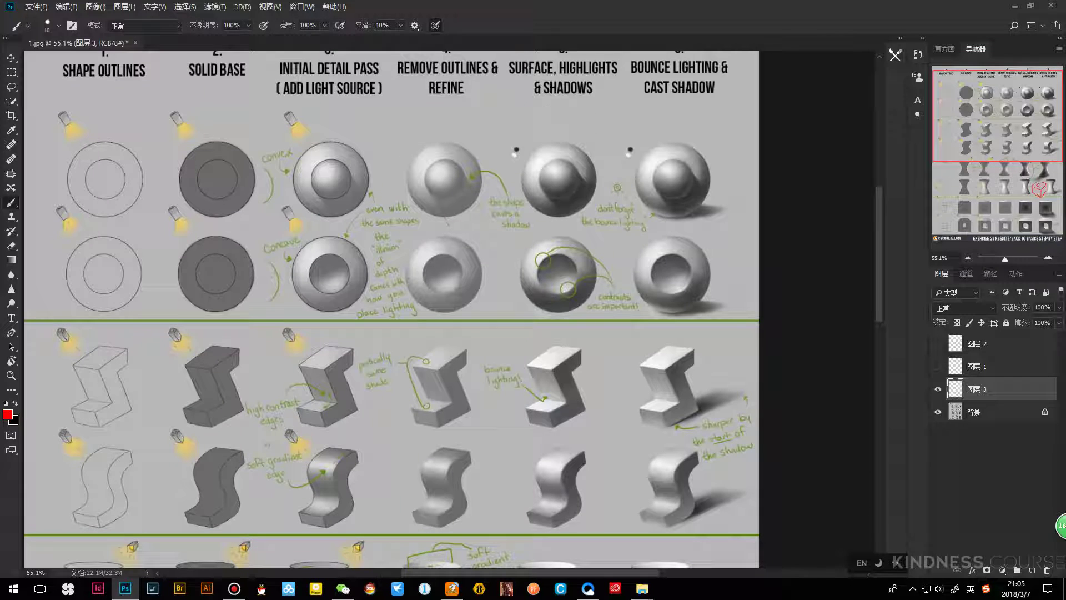
drag(576, 125, 614, 109)
drag(616, 92, 649, 142)
drag(576, 151, 550, 150)
drag(655, 151, 681, 151)
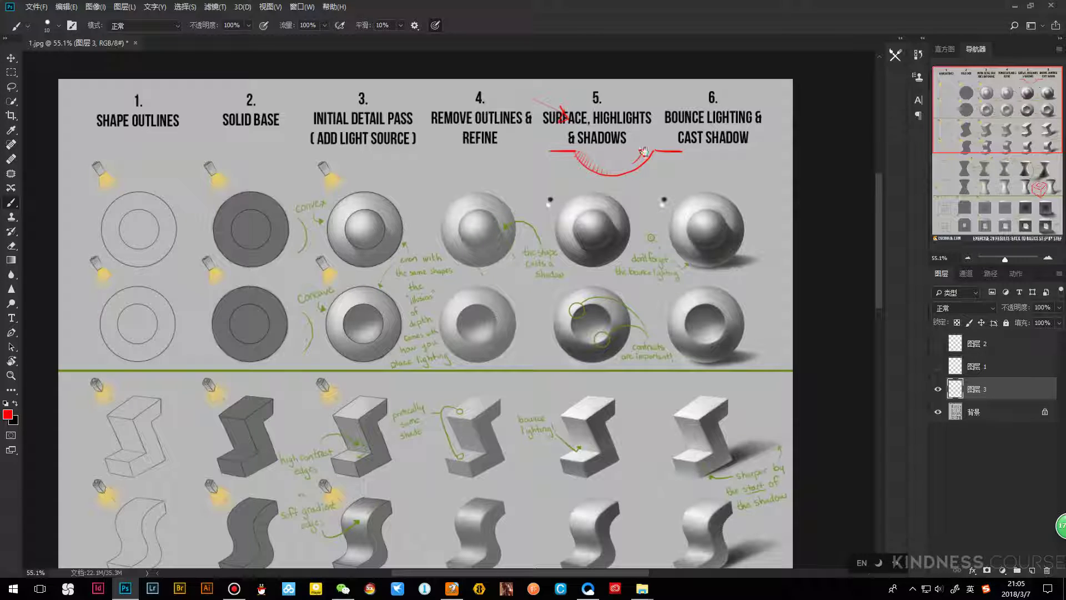
Close the shading reference sheet 1.jpg
drag(653, 220, 578, 147)
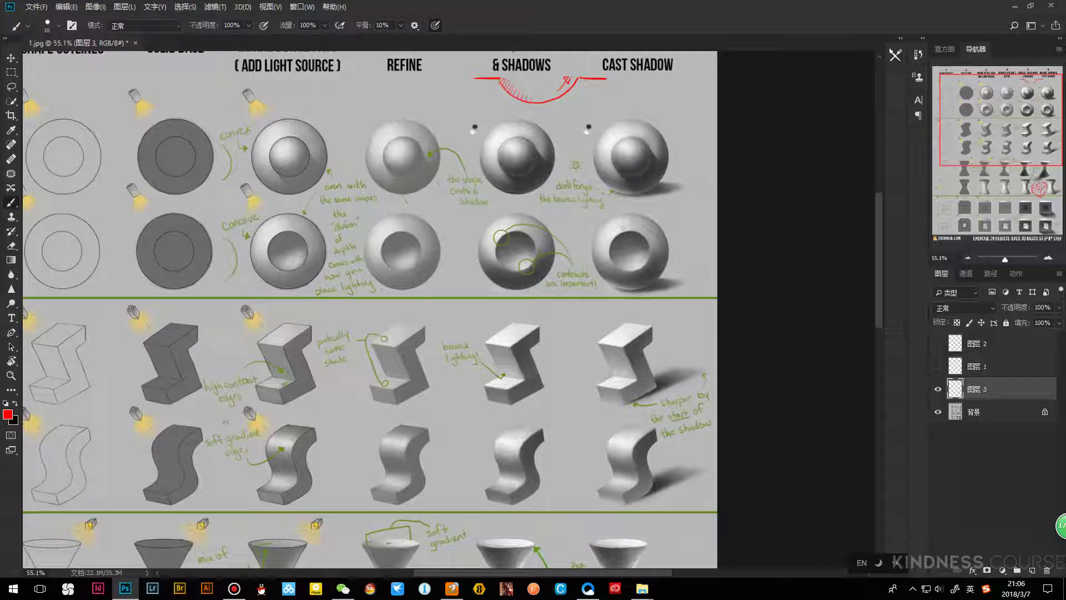
key(z)
drag(633, 273, 541, 264)
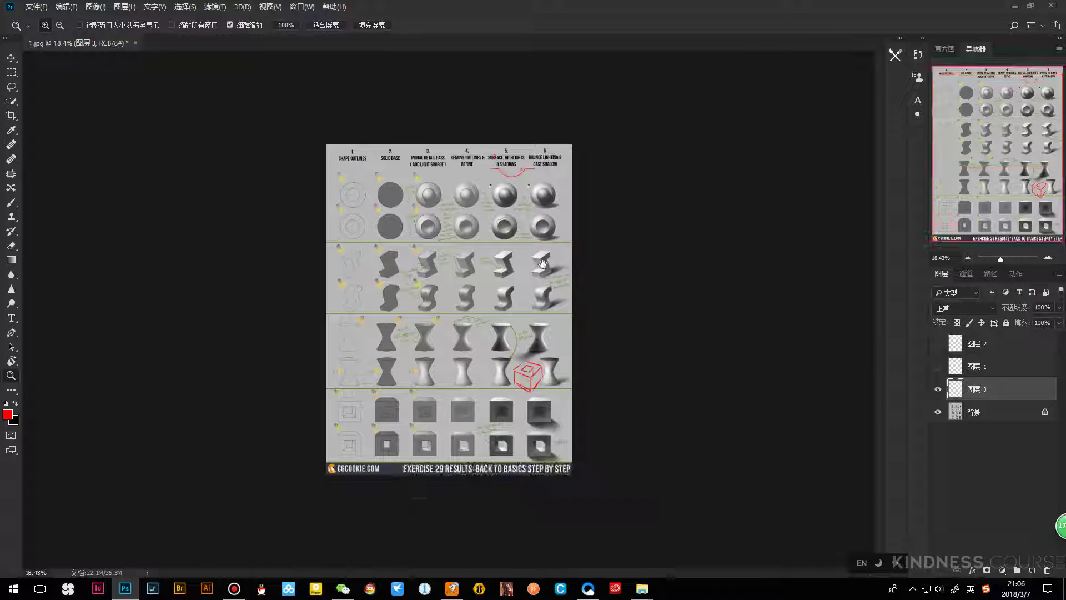
key(ctrl+0)
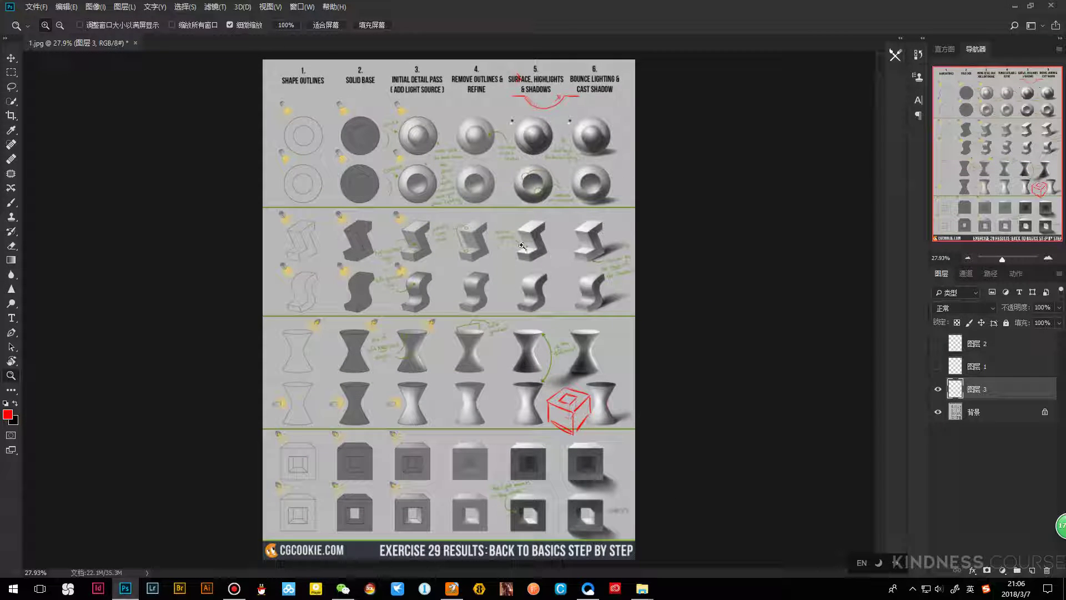
key(ctrl+w)
click(545, 217)
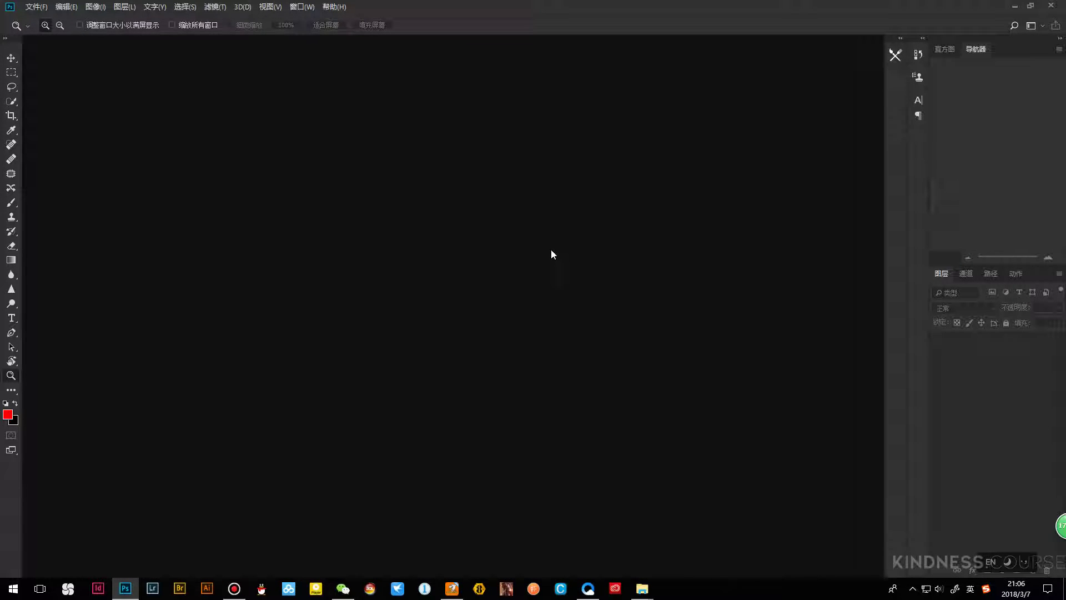
Open the drawing reference sheets 2.jpg, 3.jpg and 4.jpg and bring up the eye tutorial sheet 2.jpg
key(alt+Tab)
click(553, 311)
drag(400, 207, 493, 318)
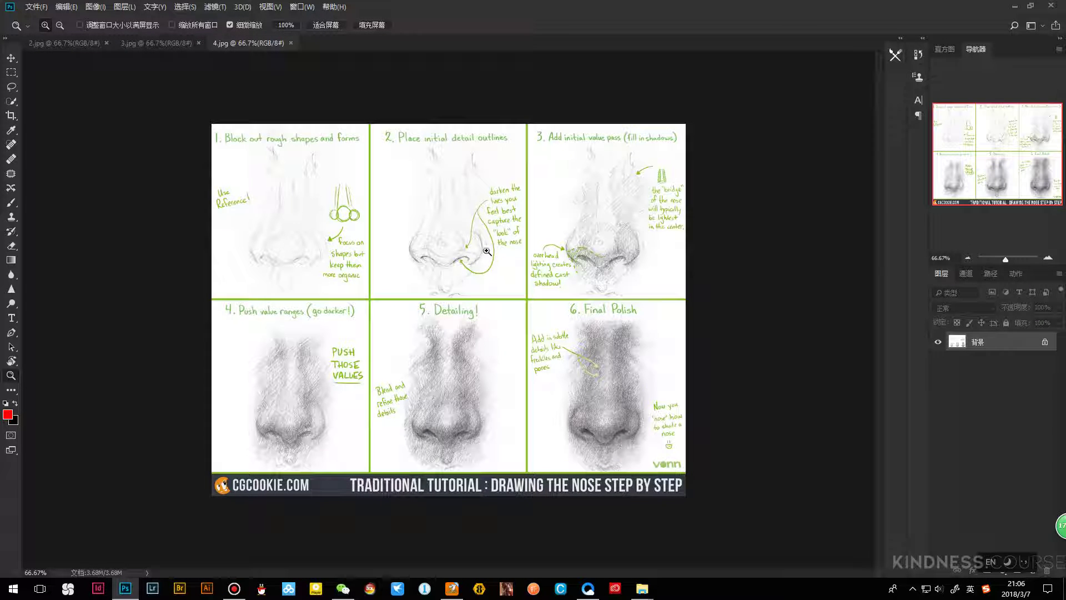
key(ctrl+Tab)
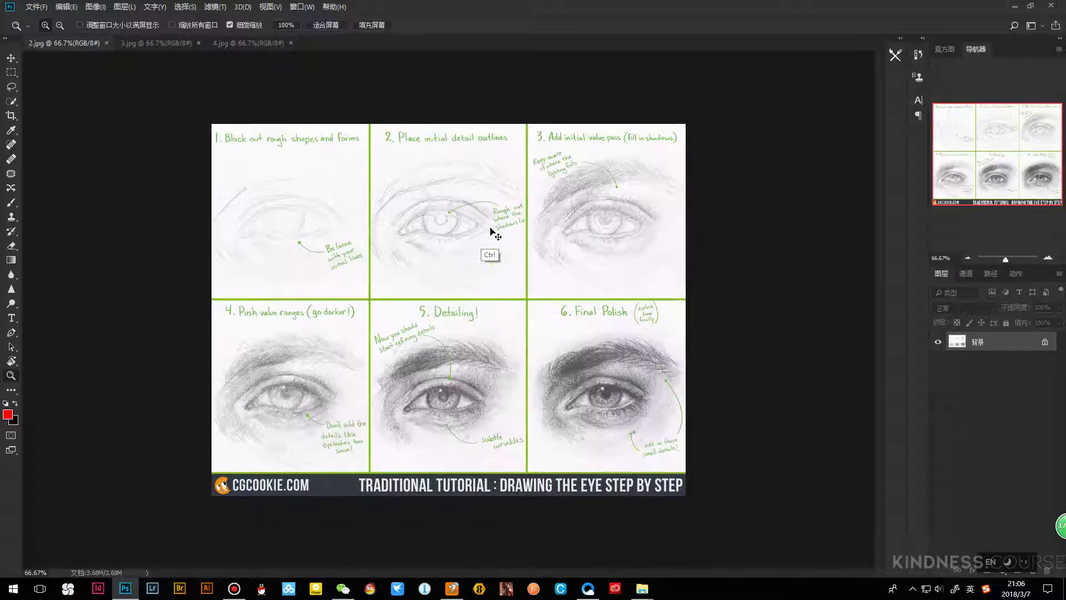
Bring up the nose tutorial sheet 4.jpg and add a new empty layer above its background
key(ctrl+Tab)
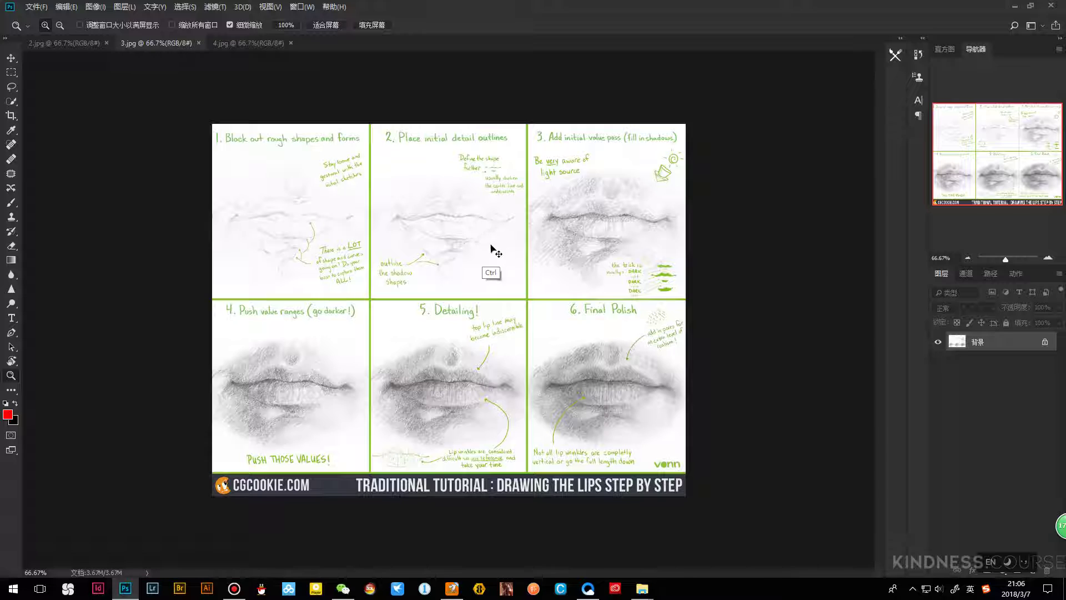
key(ctrl+Tab)
key(ctrl+shift+n)
key(Return)
drag(390, 254, 436, 241)
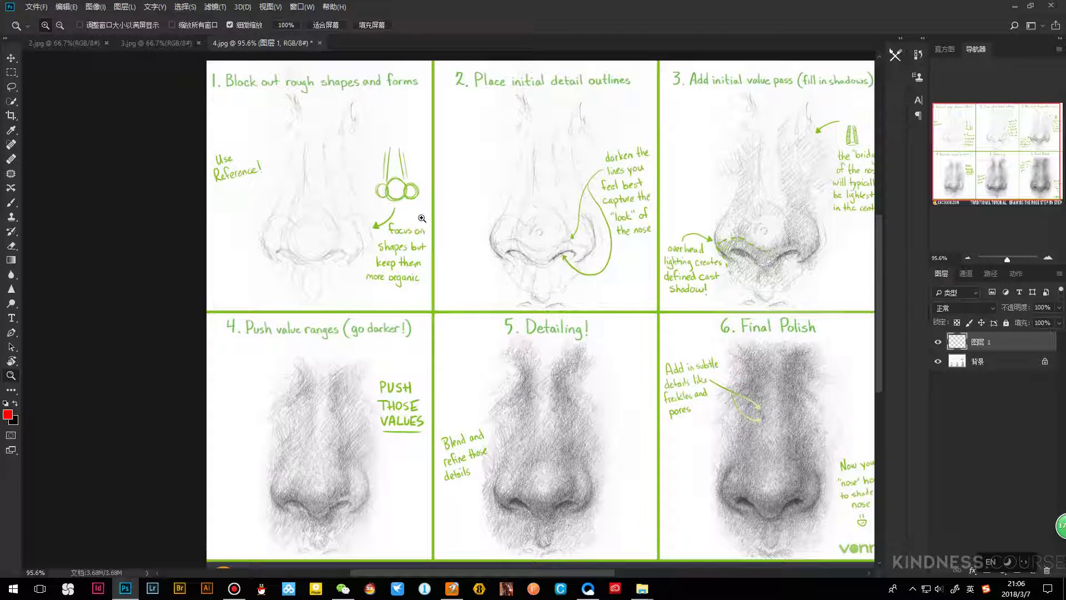
Brush red marks on the nose drawings, outlining and hatching the shadowed underside in panels 1 and 3 and a nostril wing in panel 5
key(b)
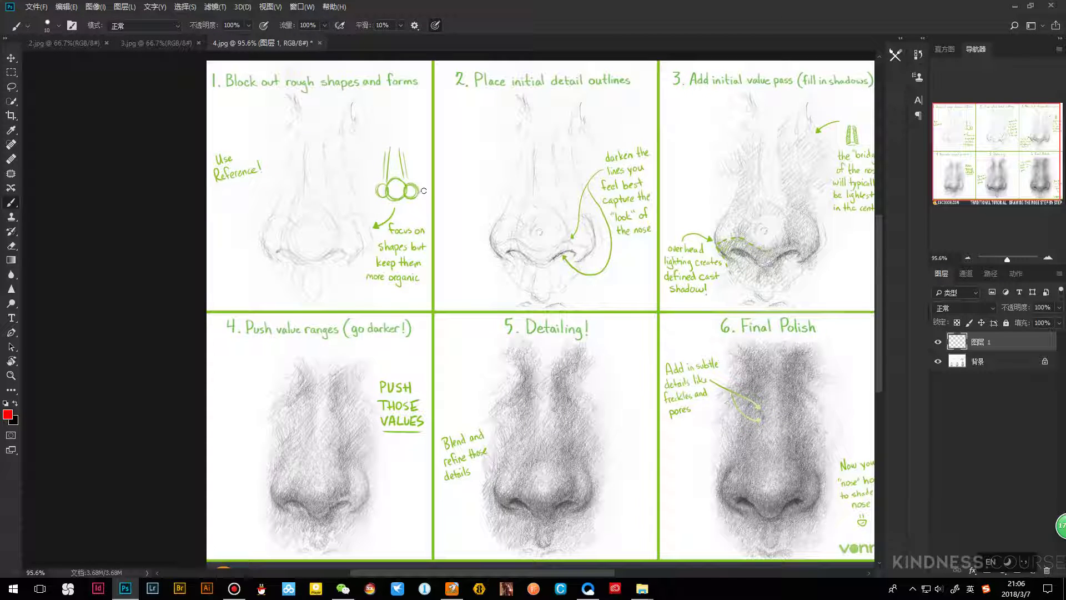
drag(565, 272, 399, 249)
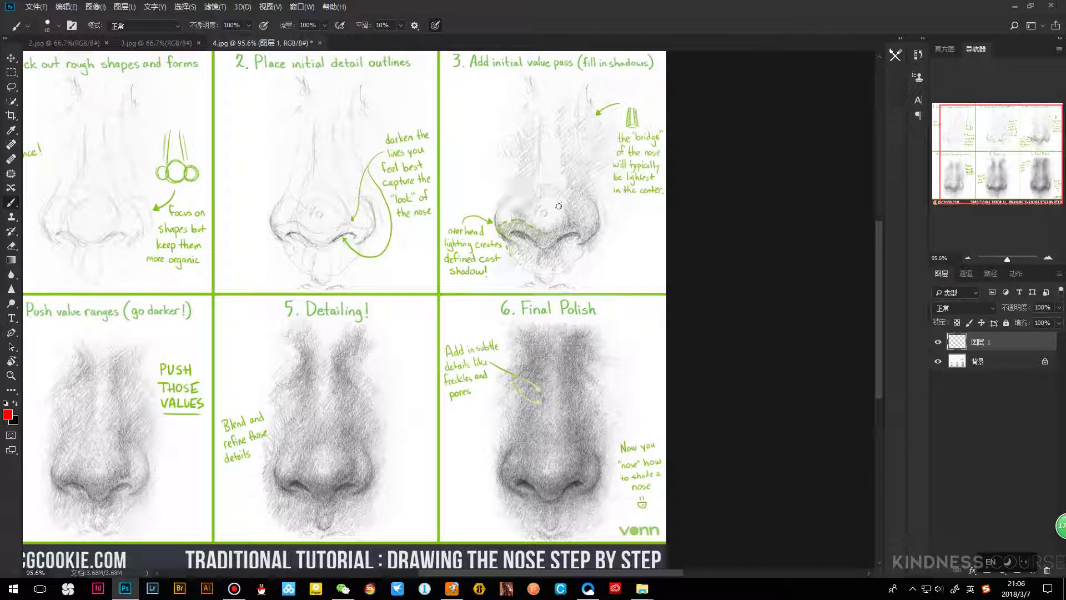
drag(496, 228, 518, 220)
drag(387, 244, 570, 261)
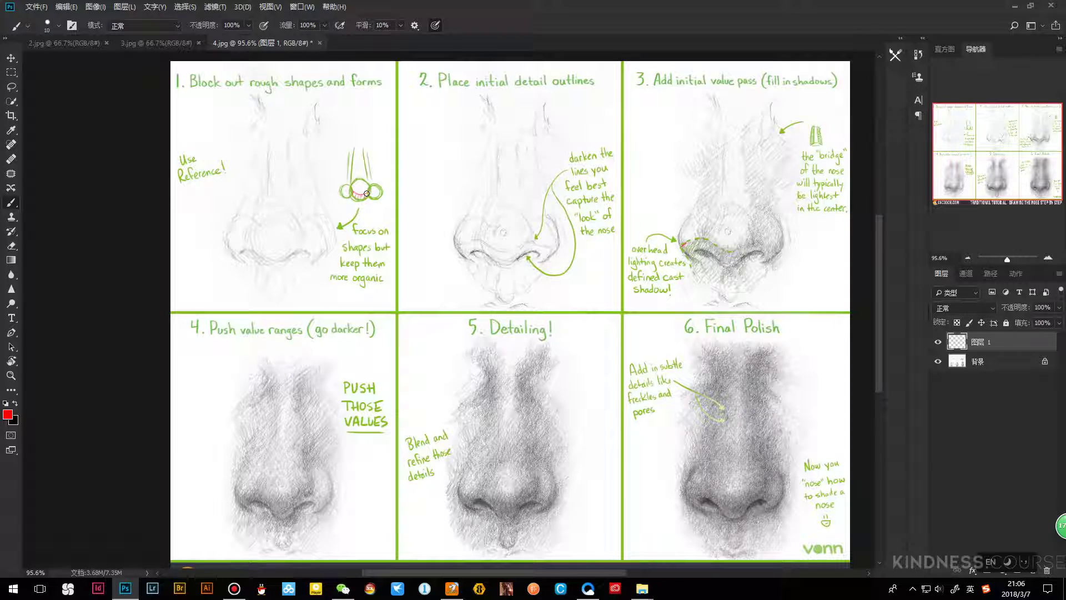
drag(363, 193, 331, 178)
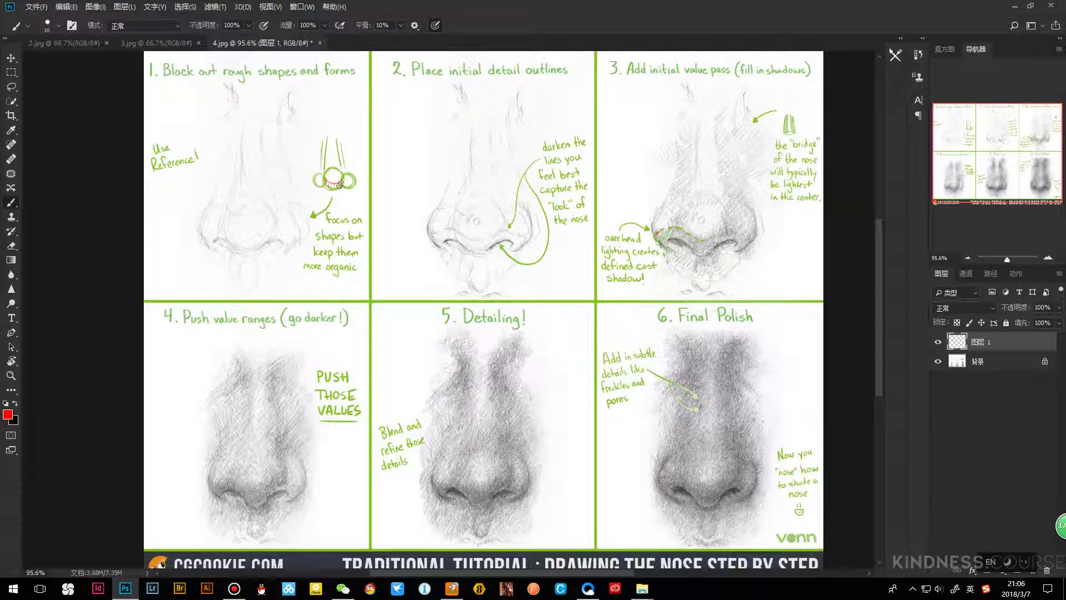
drag(527, 239, 351, 197)
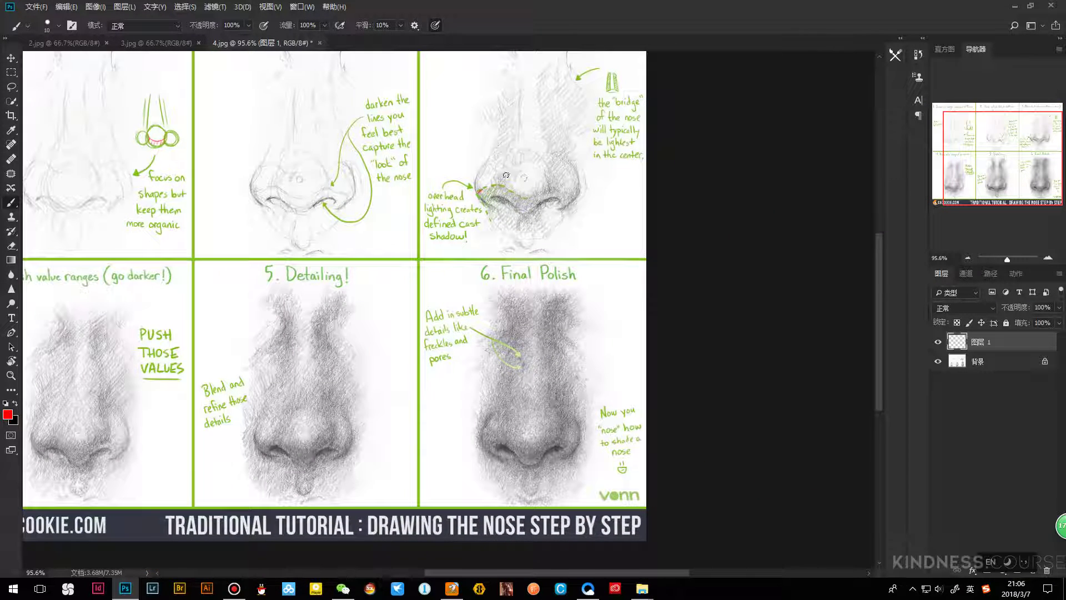
mouse_move(508, 174)
mouse_down()
mouse_move(531, 195)
mouse_move(543, 183)
mouse_move(500, 181)
mouse_move(509, 173)
mouse_move(516, 202)
mouse_move(500, 181)
mouse_move(509, 200)
mouse_move(539, 190)
mouse_up()
drag(504, 186, 479, 195)
mouse_move(220, 430)
mouse_down()
mouse_move(542, 295)
mouse_move(495, 272)
mouse_move(504, 290)
mouse_up()
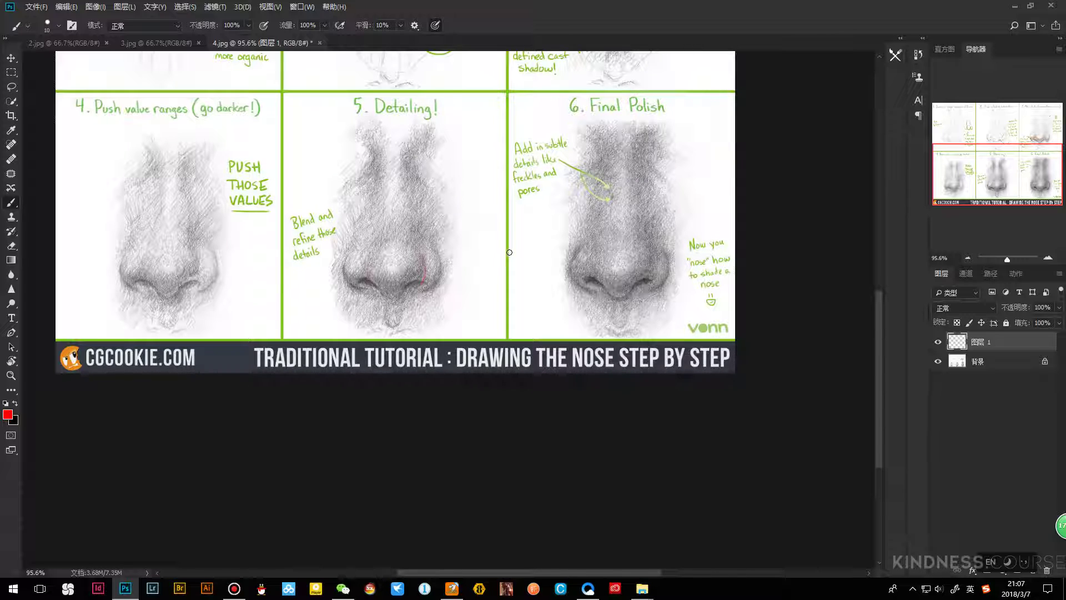
Look over the eye and lips sheets again, then compare the marked panels on the nose sheet
key(ctrl+Tab)
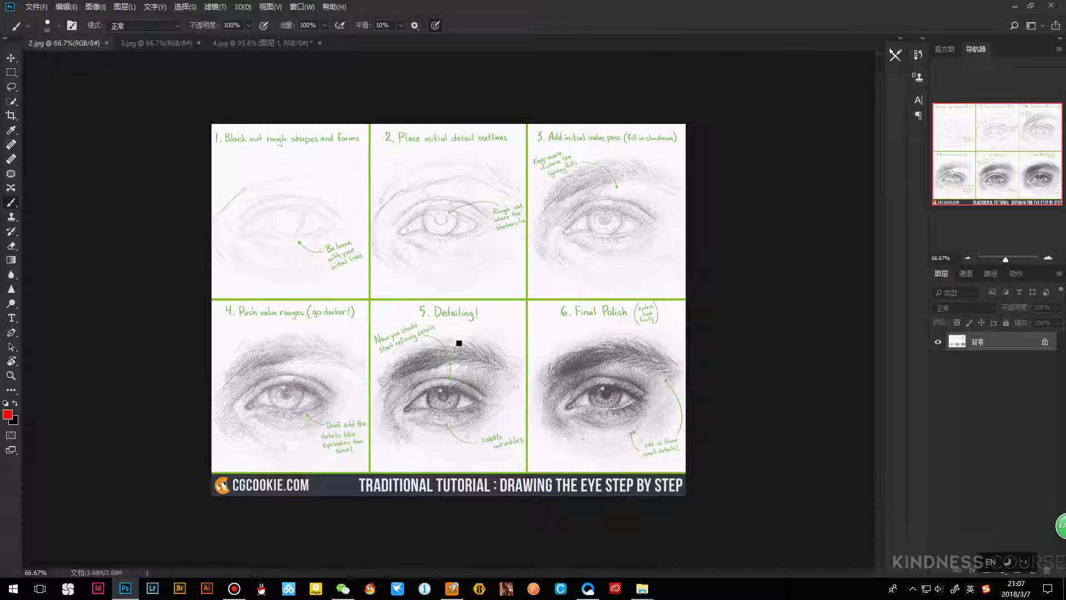
key(ctrl+Tab)
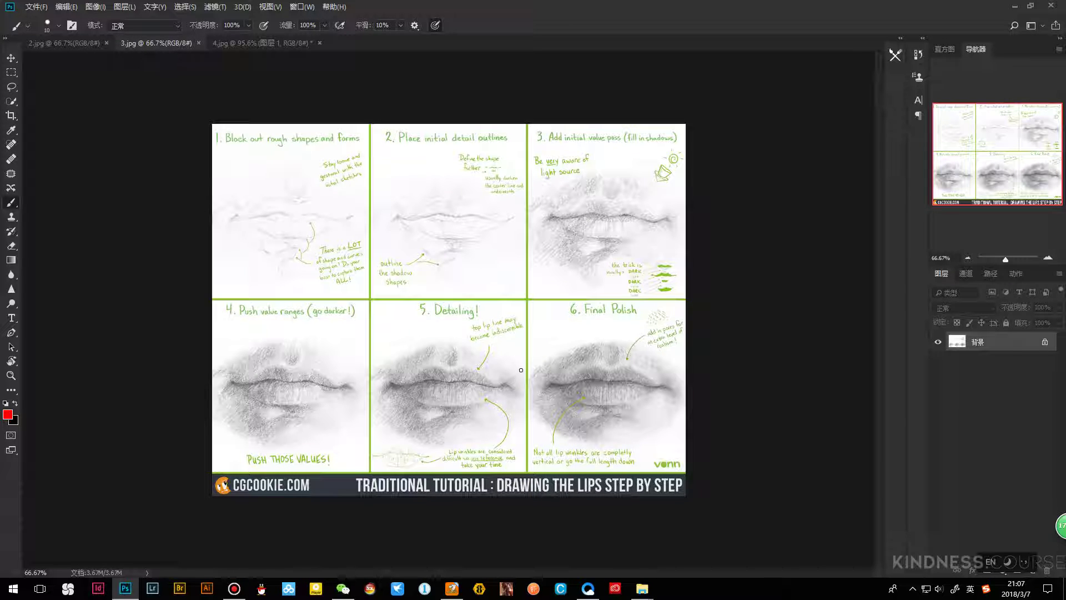
key(ctrl+Tab)
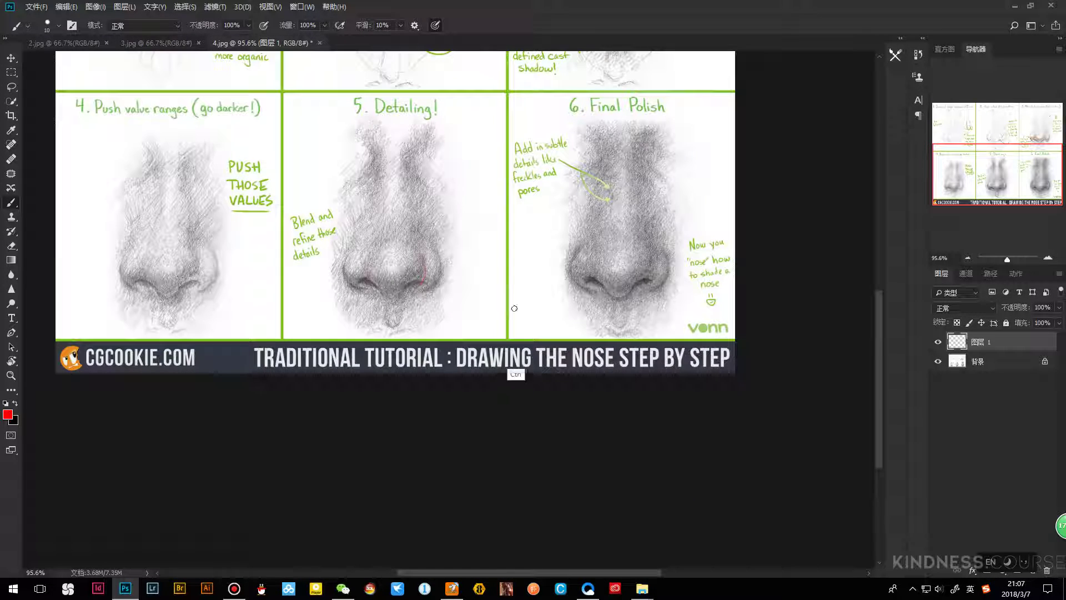
key(z)
scroll(559, 237, up, 5)
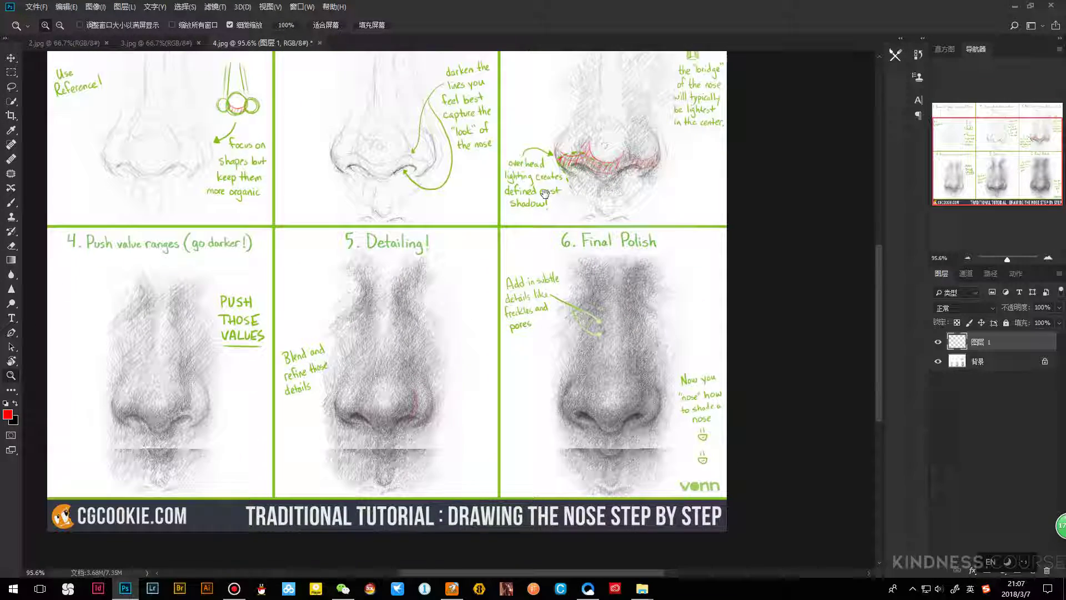
scroll(549, 280, down, 2)
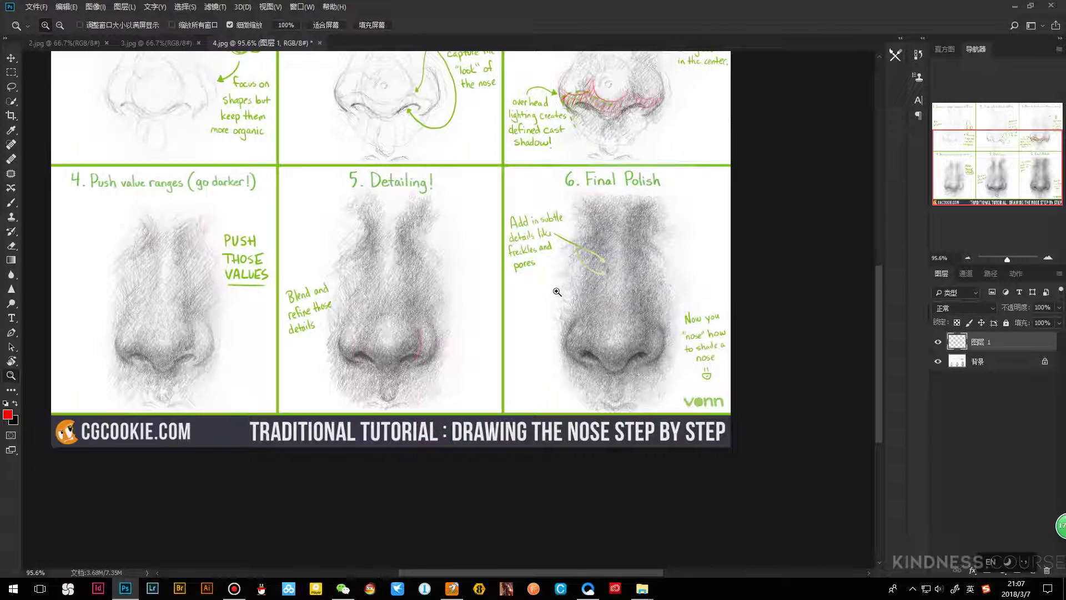
Close the nose, eye and lips tutorial sheets
key(ctrl+w)
click(541, 220)
key(ctrl+w)
key(ctrl+w)
Open images 1 to 5 from the Casey Baugh folder in Photoshop and bring up 1.jpg
key(alt+Tab)
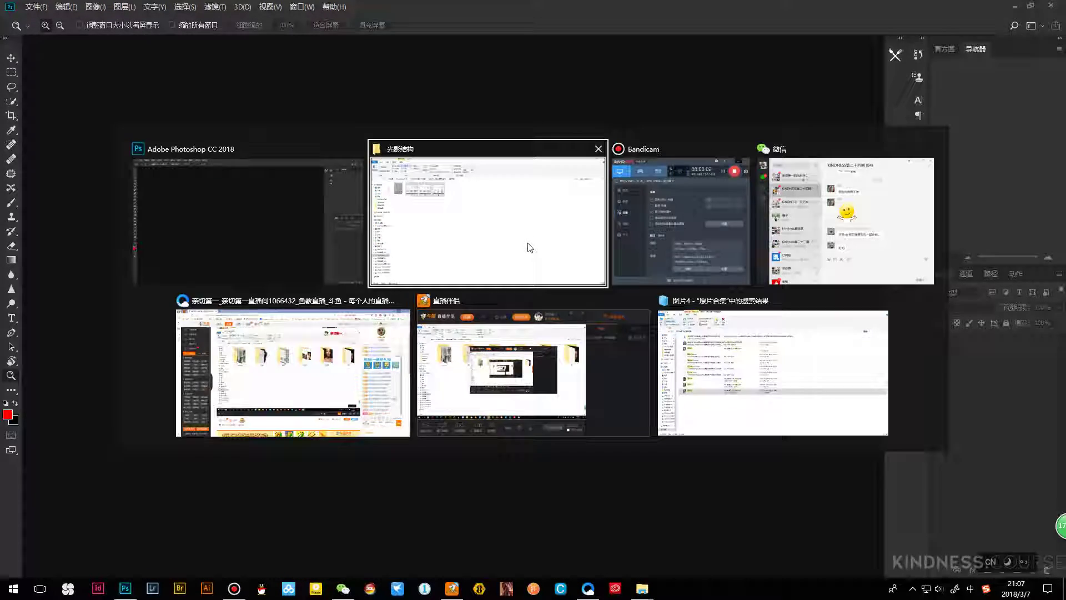
key(BackSpace)
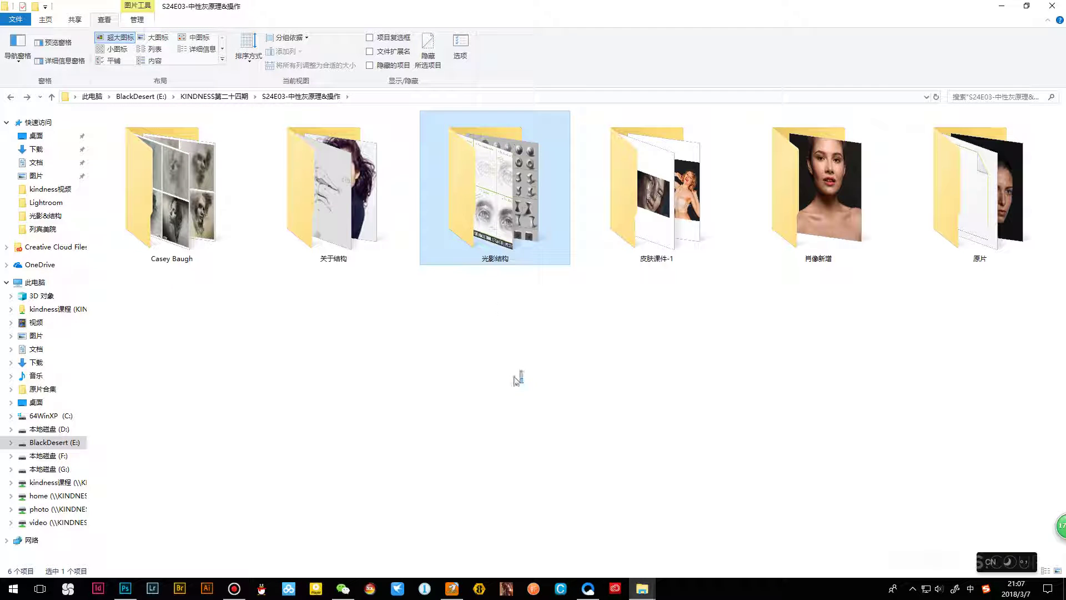
click(515, 377)
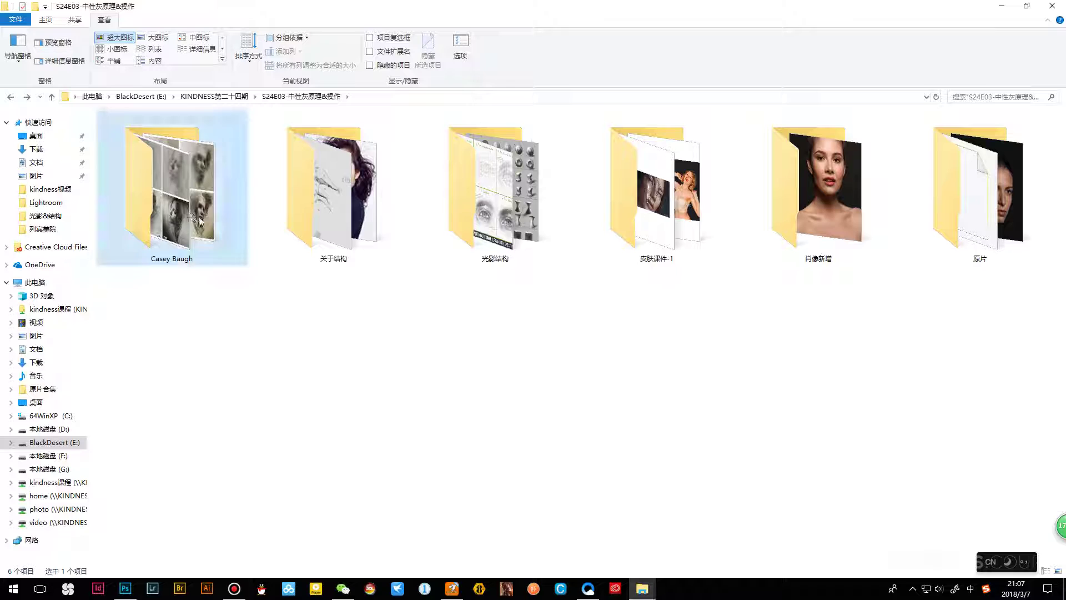
double_click(195, 218)
drag(502, 238, 458, 276)
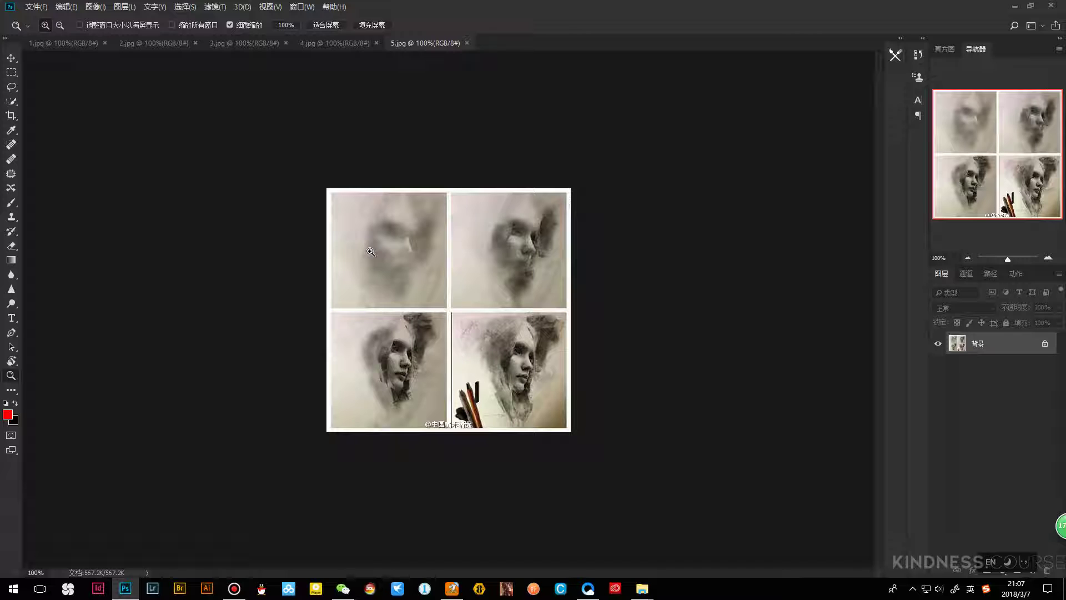
key(ctrl+Tab)
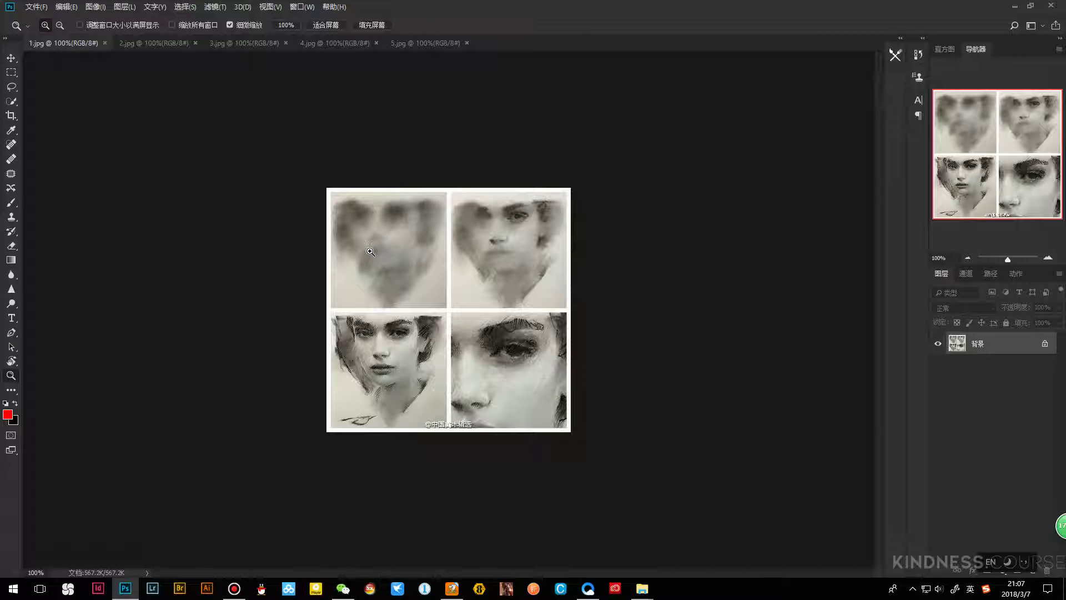
Open _A9L0073-.psd from the 原片 folder in Photoshop and show its 黑白明度观察层 group
key(alt+Tab)
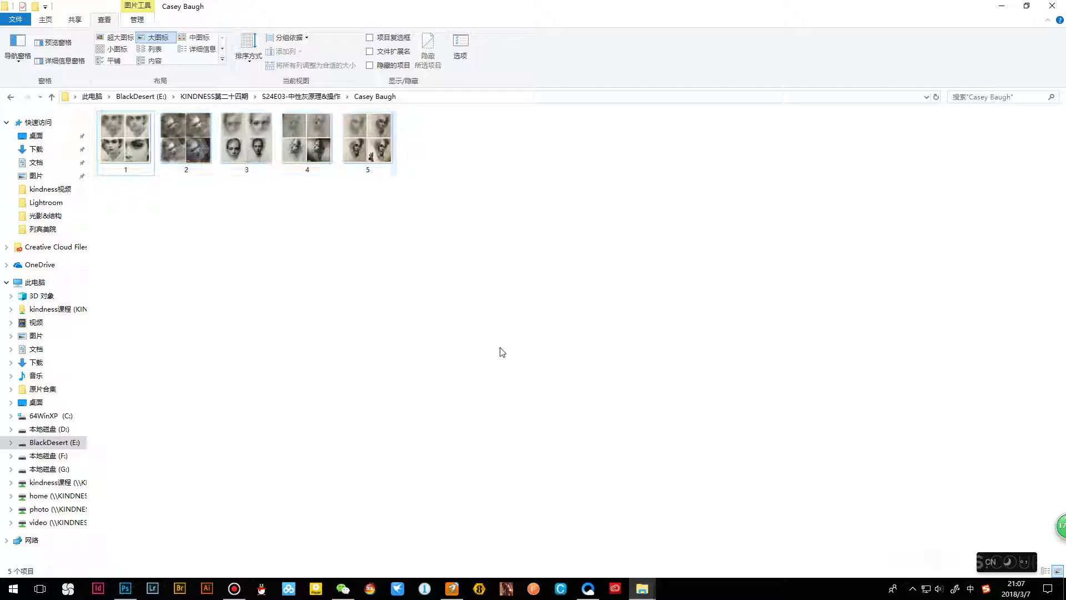
double_click(980, 197)
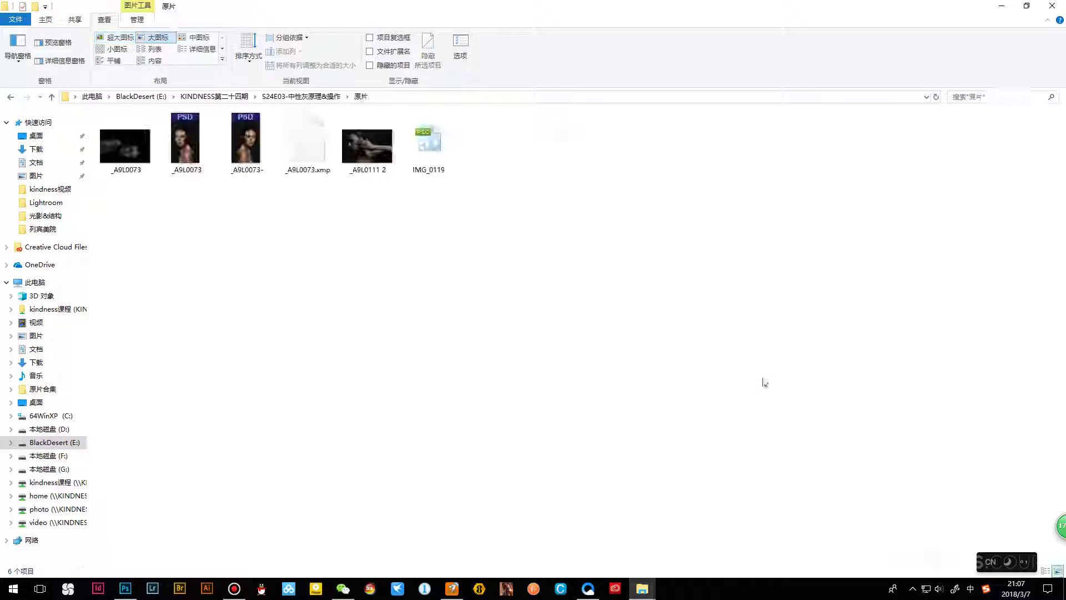
drag(263, 156, 530, 49)
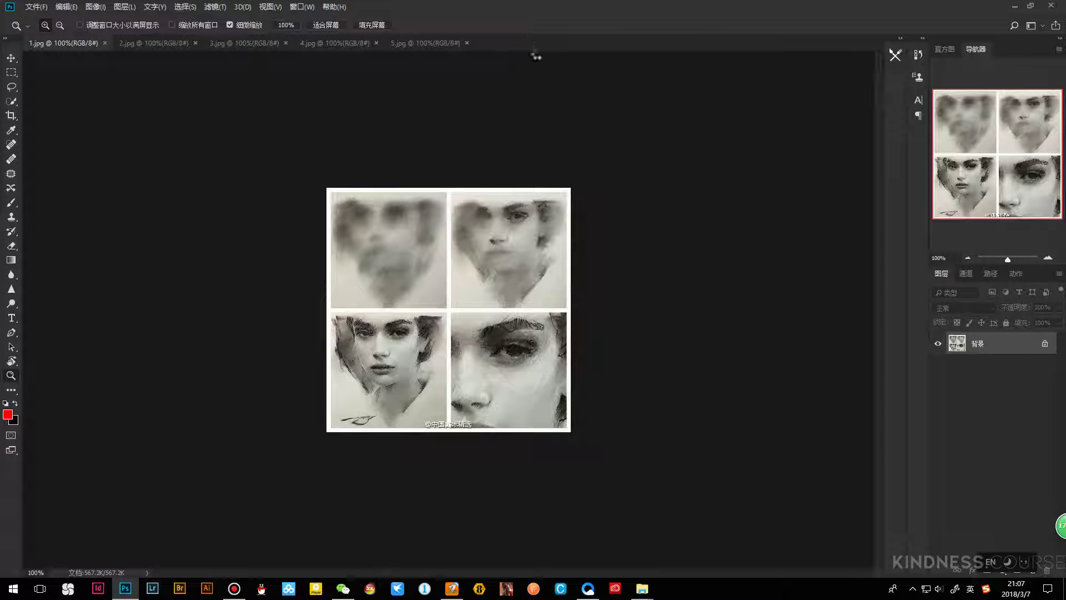
drag(494, 282, 587, 265)
key(ctrl+comma)
Examine the cheek's light and dark pixels at extreme magnification, then compare them with the whole black-and-white portrait
drag(473, 281, 509, 269)
drag(490, 225, 671, 190)
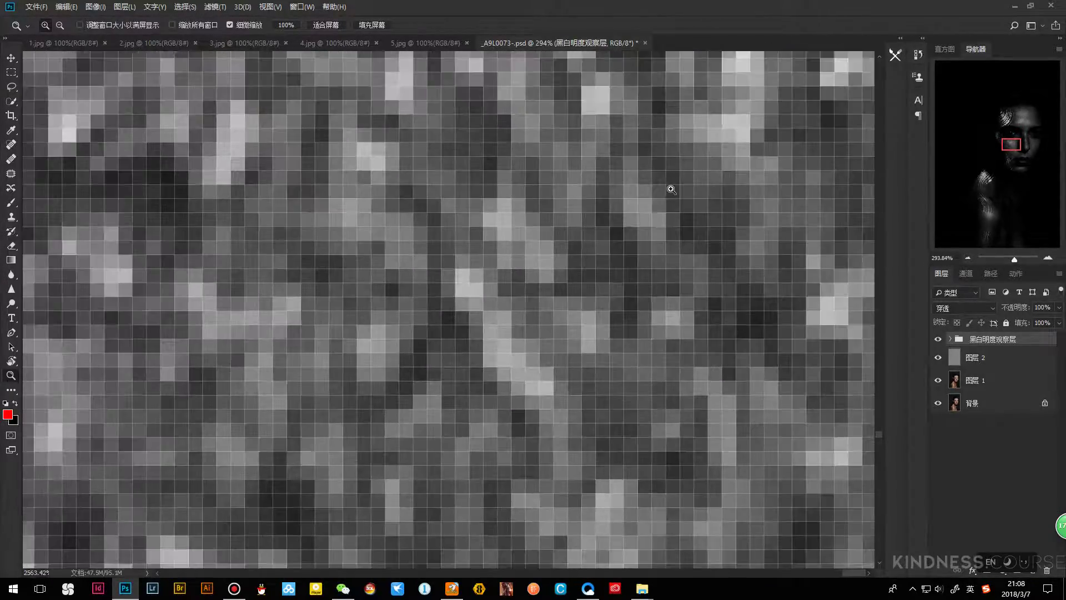
drag(530, 168, 580, 252)
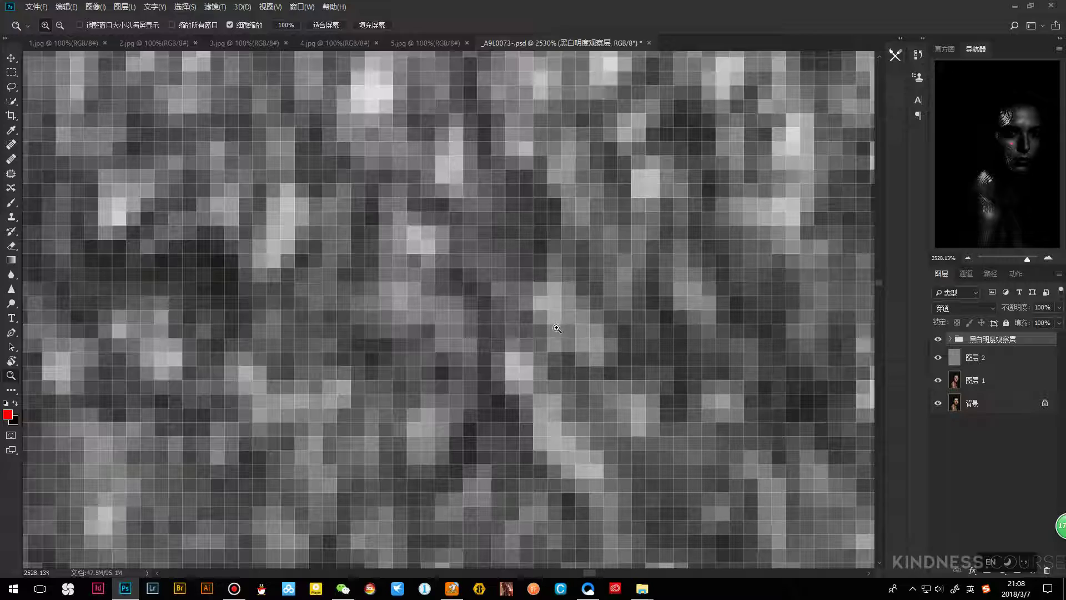
drag(655, 179, 595, 252)
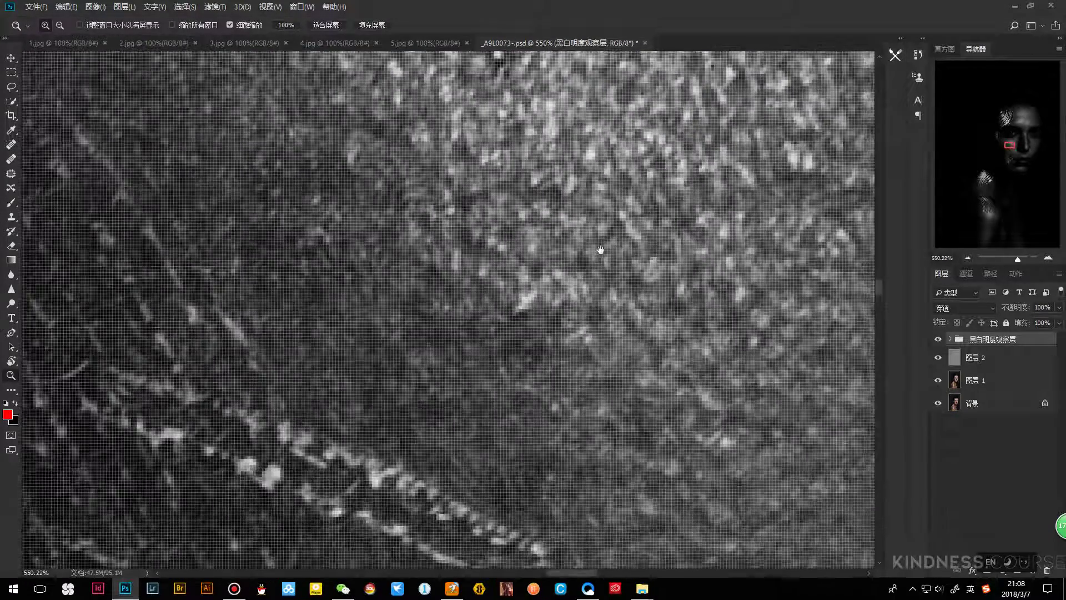
drag(632, 222, 509, 305)
drag(527, 270, 499, 291)
scroll(585, 238, down, 5)
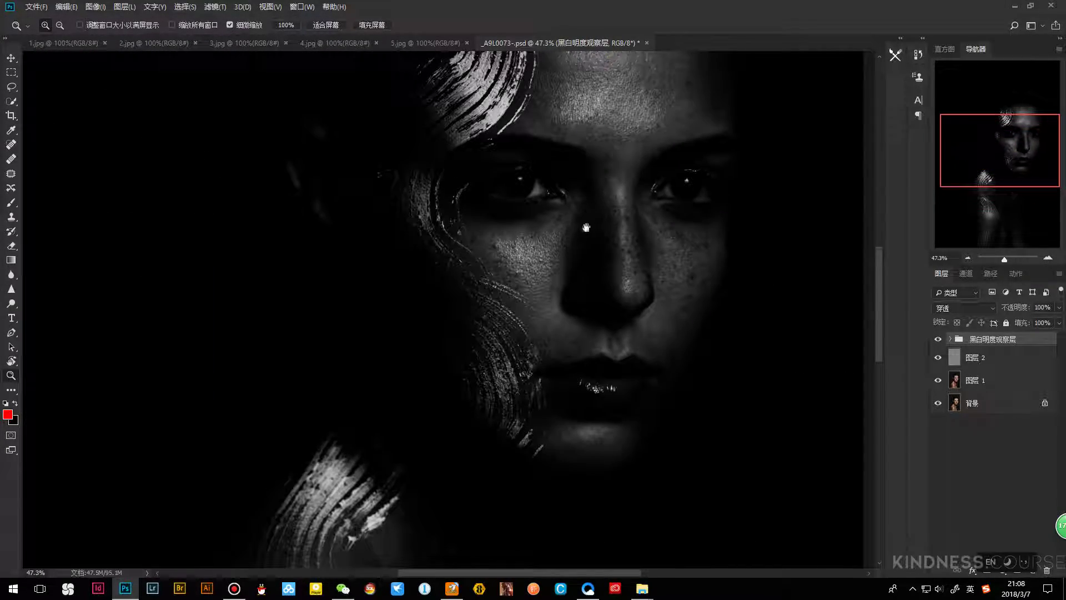
scroll(600, 216, down, 2)
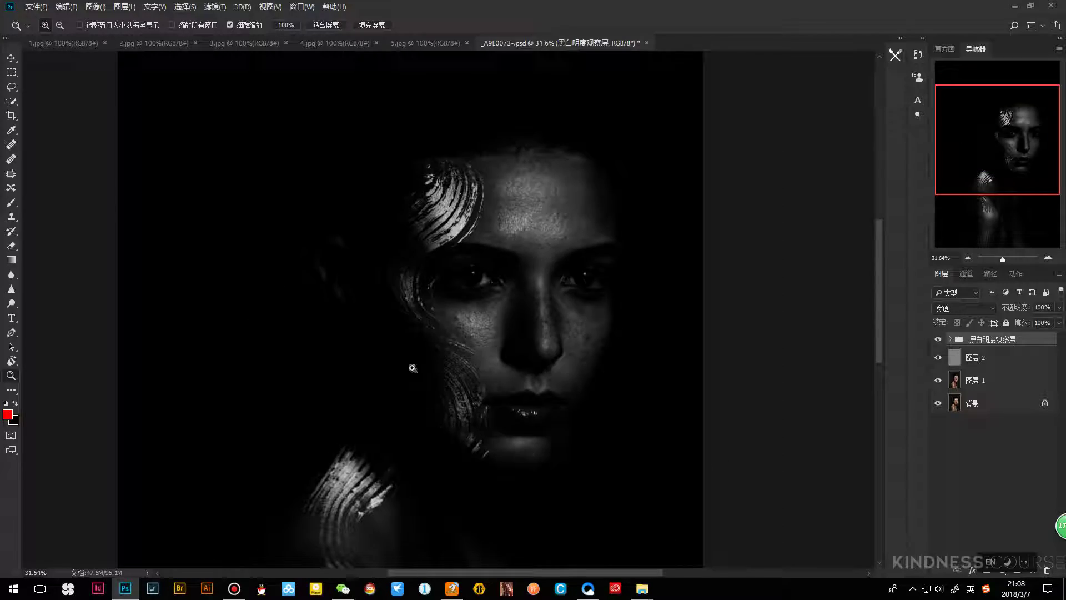
Inspect the skin texture and highlight transitions on the cheek beside the nose, close up and at face scale
scroll(469, 353, up, 6)
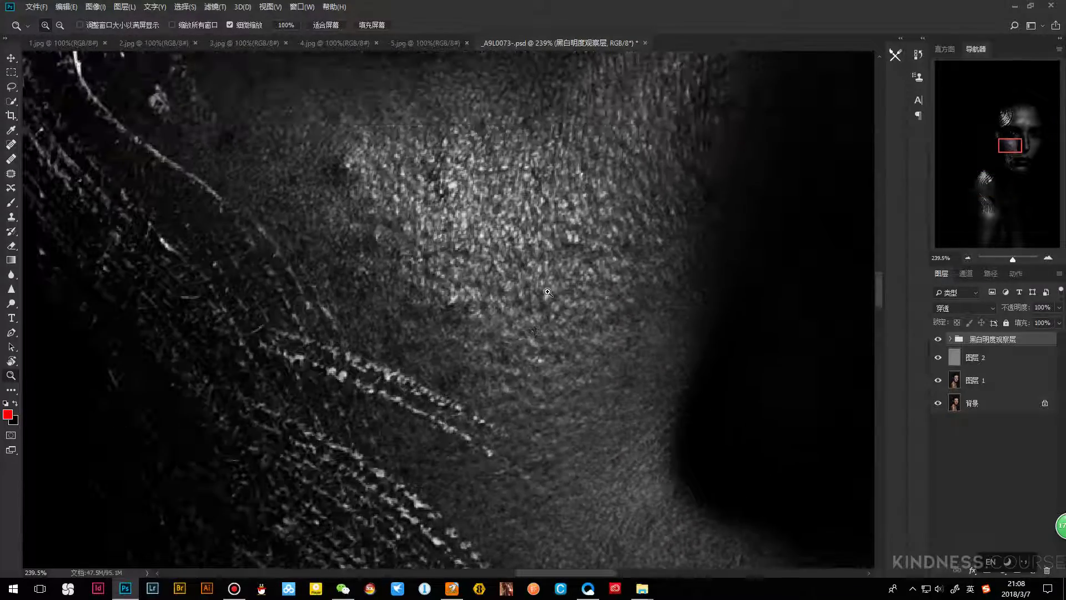
drag(547, 292, 512, 342)
scroll(512, 342, down, 5)
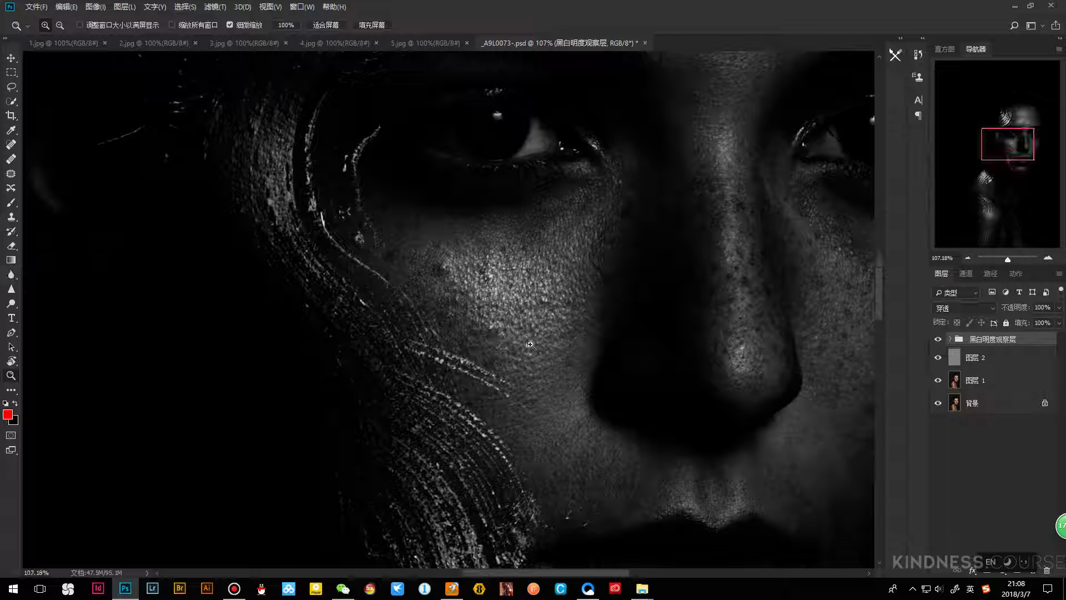
drag(511, 344, 525, 394)
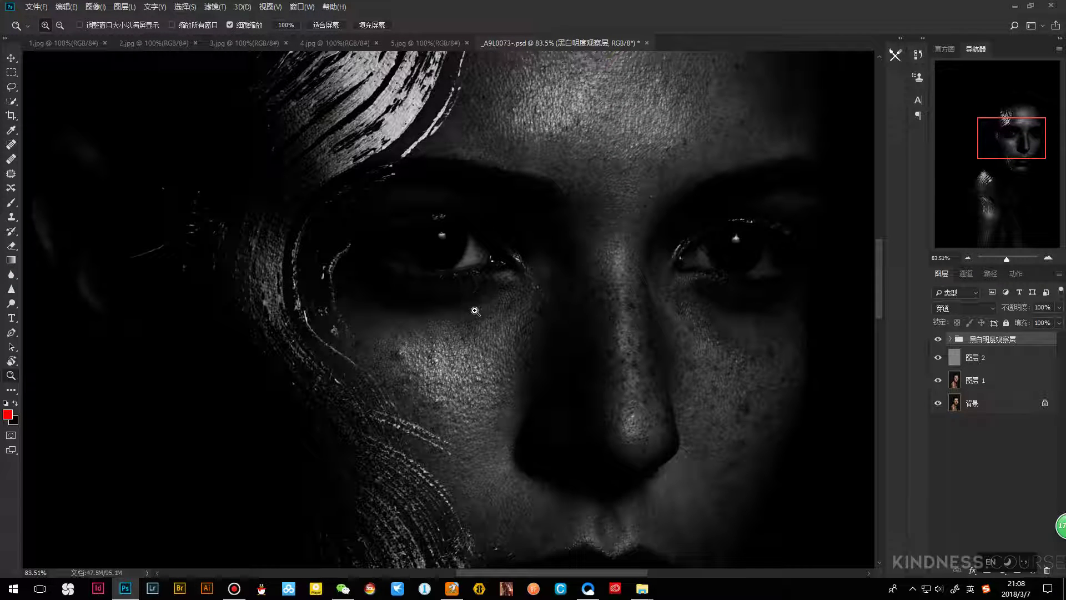
scroll(499, 321, down, 3)
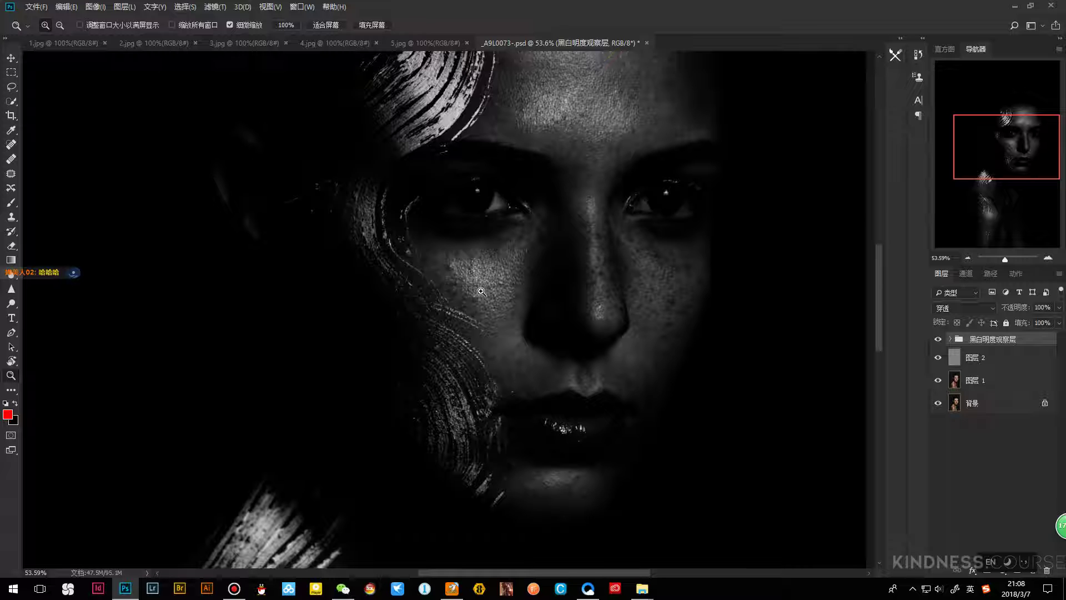
drag(484, 288, 483, 284)
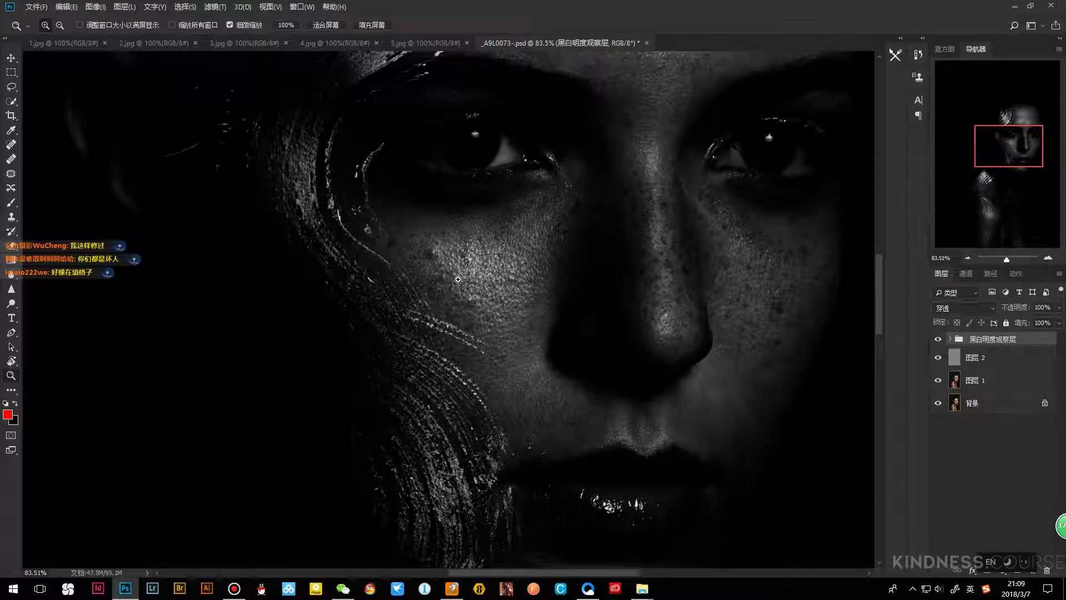
Study individual pixel brightness differences on the cheek and relate them to the form of the face at several magnifications
drag(455, 309, 543, 216)
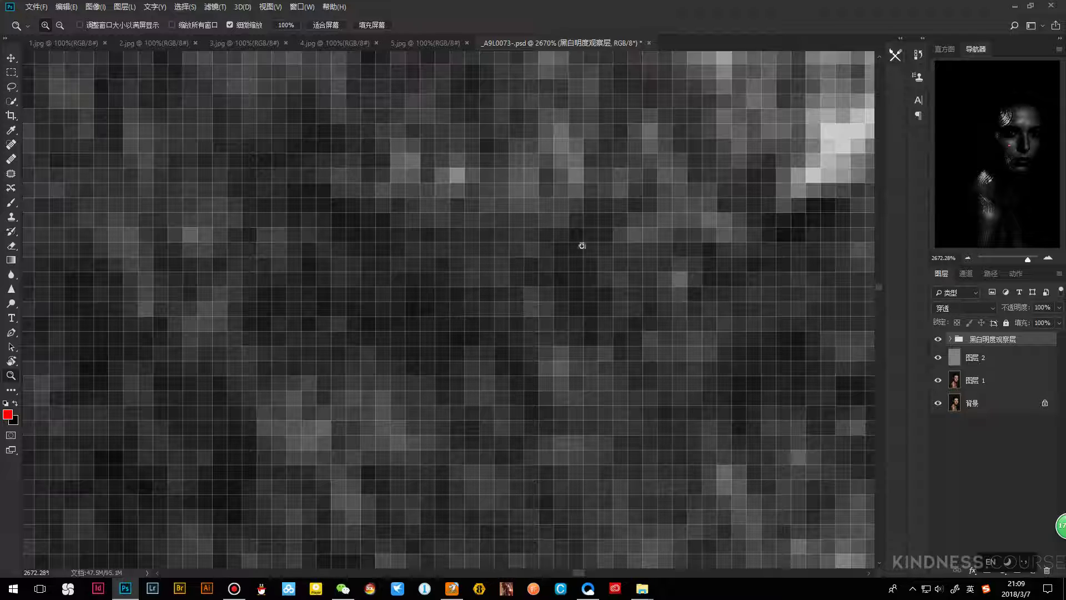
drag(678, 185, 515, 330)
drag(674, 221, 471, 322)
drag(632, 211, 568, 249)
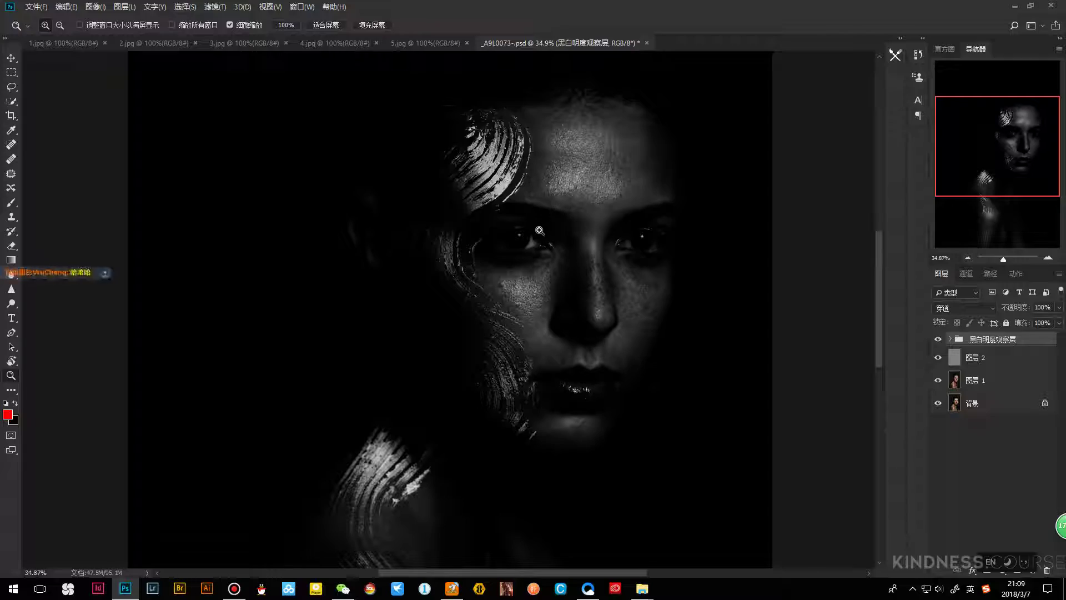
drag(522, 286, 533, 255)
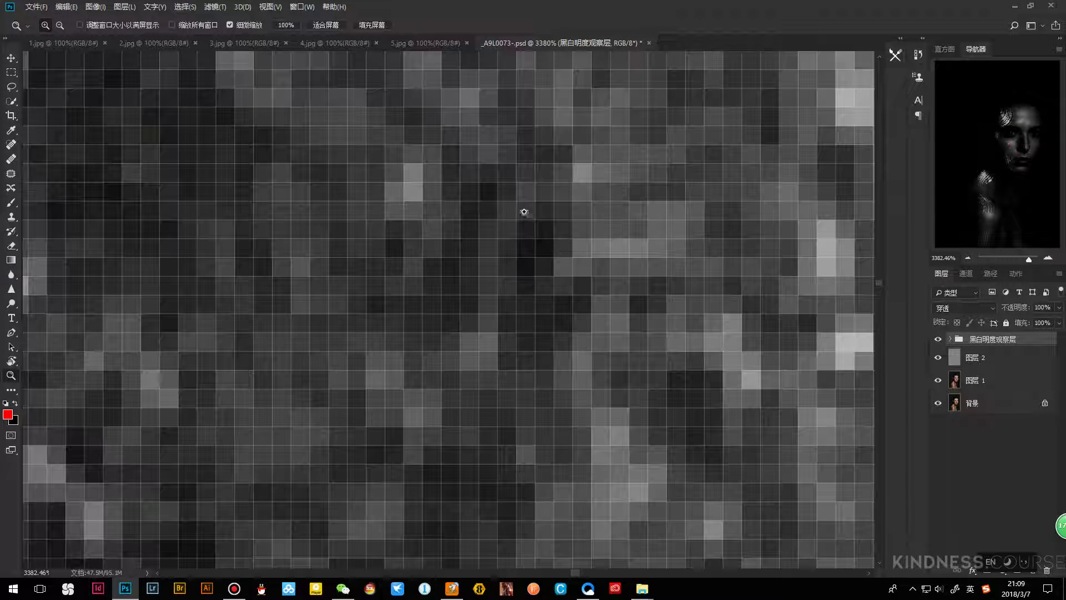
drag(717, 168, 612, 280)
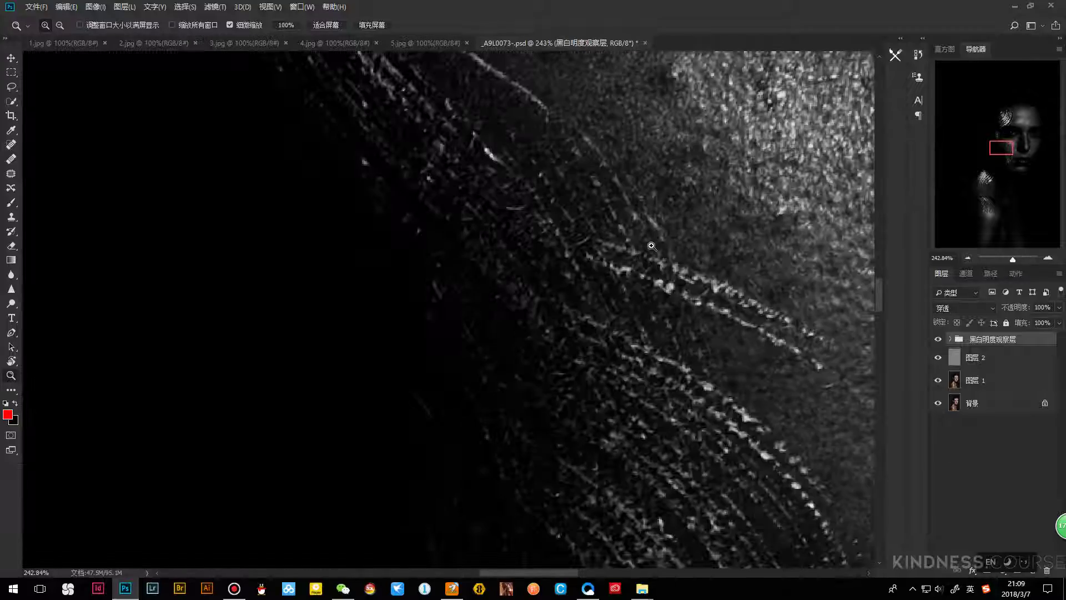
Study how light and dark skin texture shapes the cheek highlight, both close up and in relation to the whole face
drag(617, 215, 411, 329)
drag(595, 169, 560, 261)
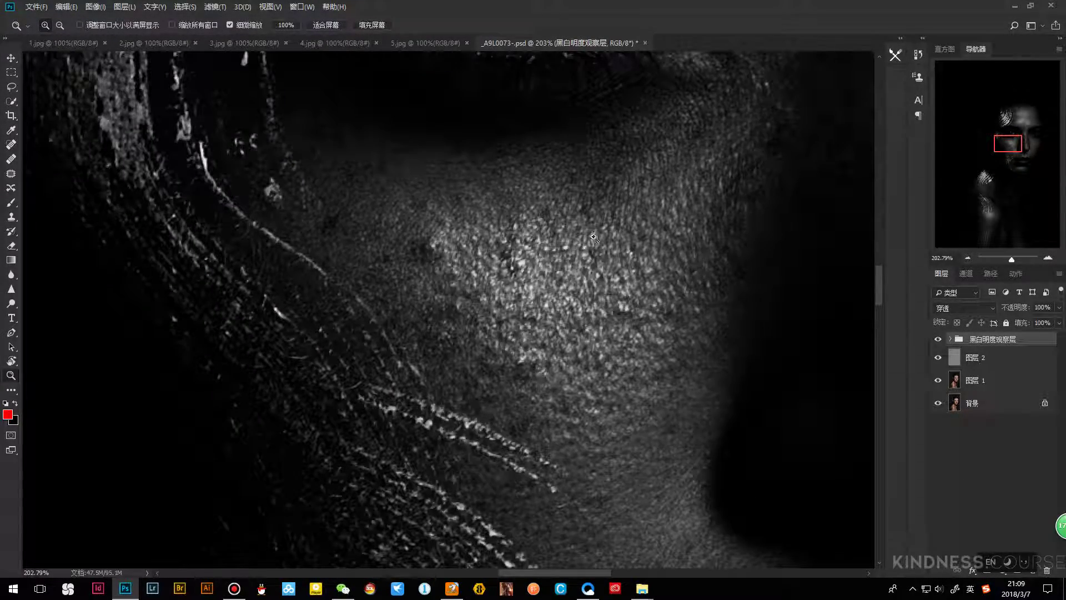
scroll(596, 251, down, 2)
scroll(596, 251, down, 3)
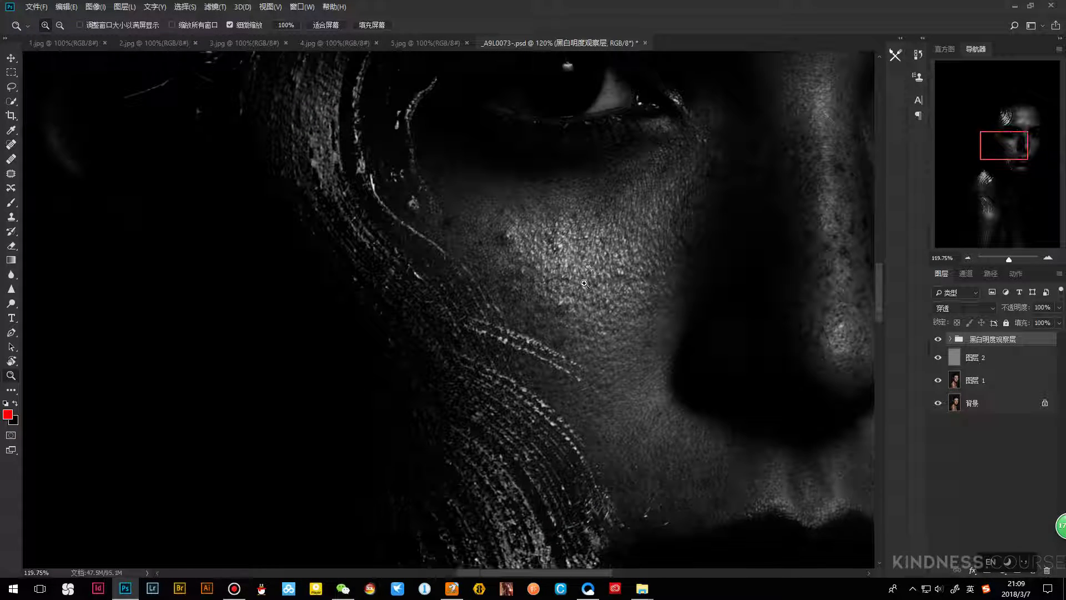
drag(580, 255, 504, 261)
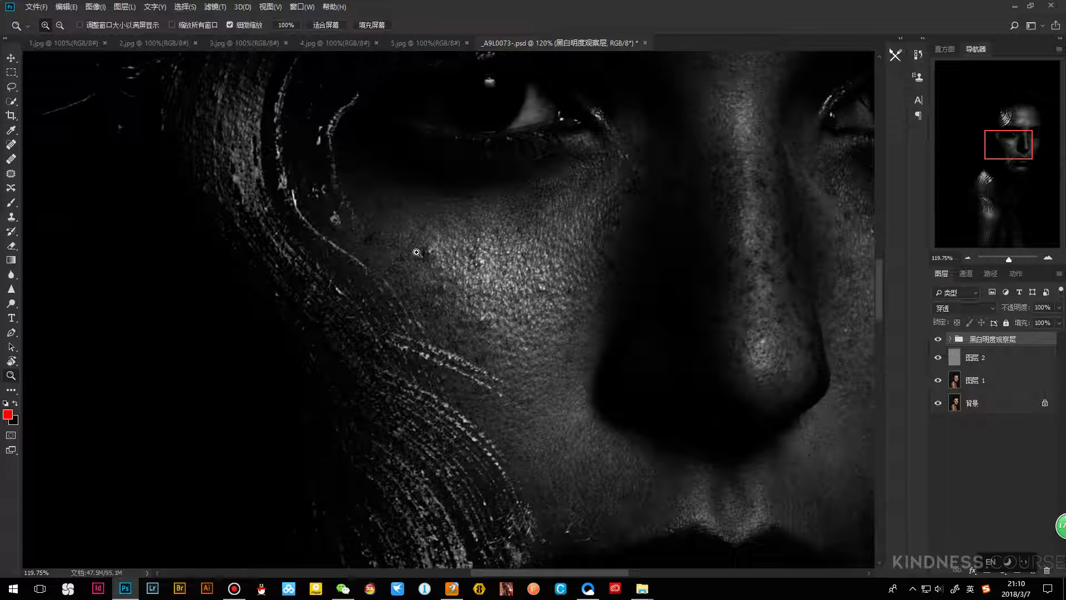
drag(415, 275, 538, 226)
drag(649, 205, 524, 261)
drag(661, 249, 513, 277)
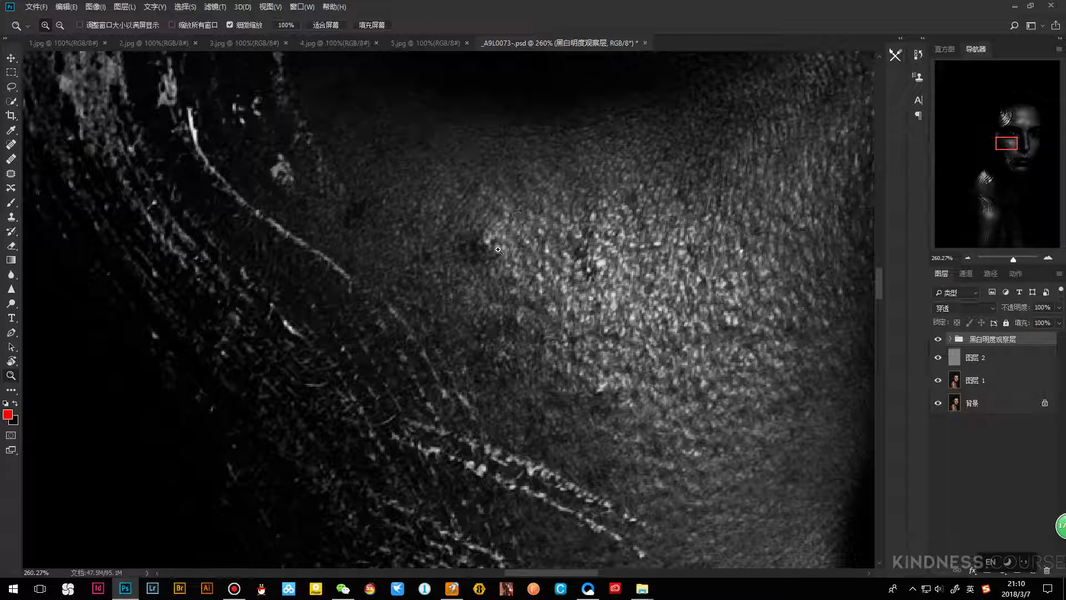
drag(482, 243, 524, 279)
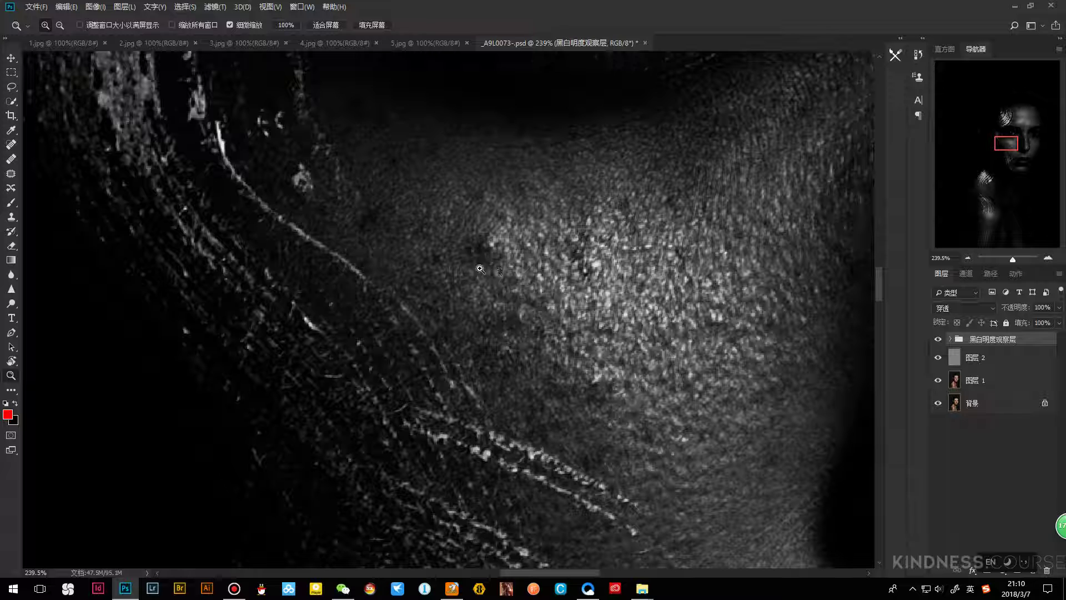
drag(583, 232, 507, 308)
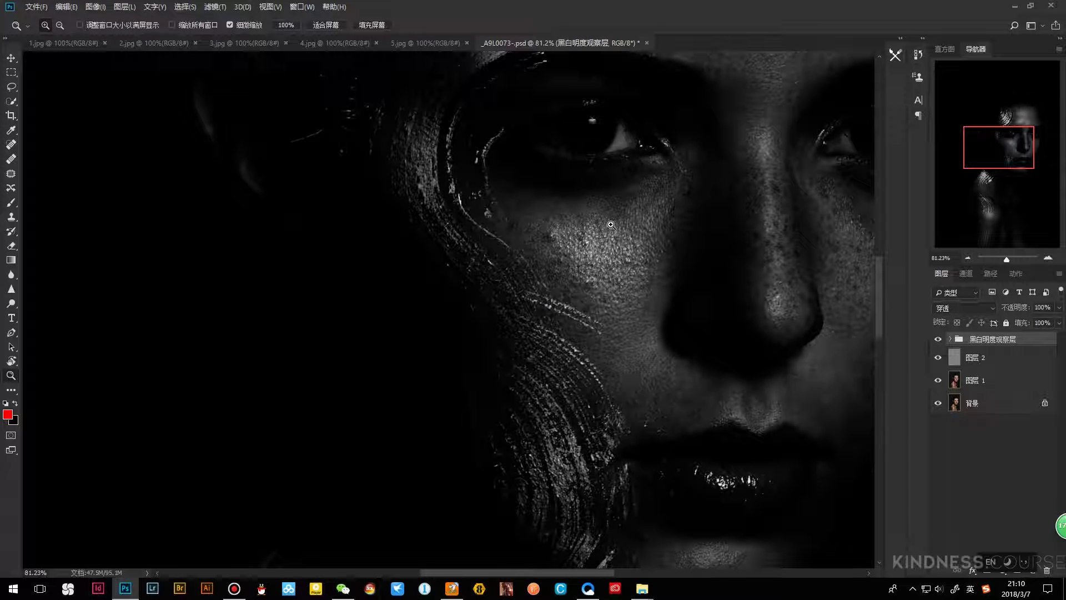
drag(613, 232, 525, 294)
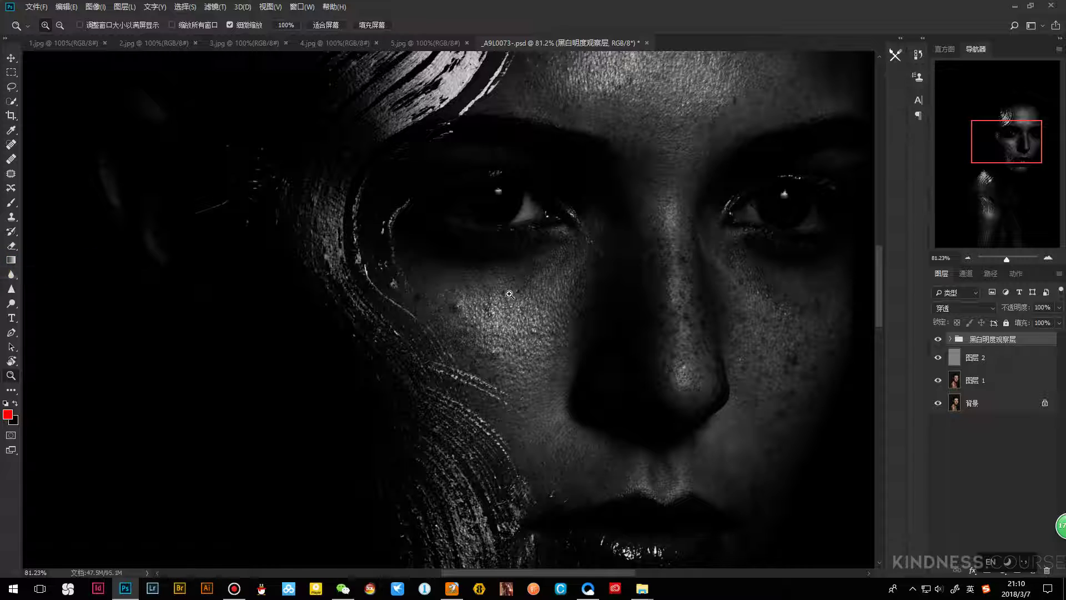
drag(606, 195, 505, 186)
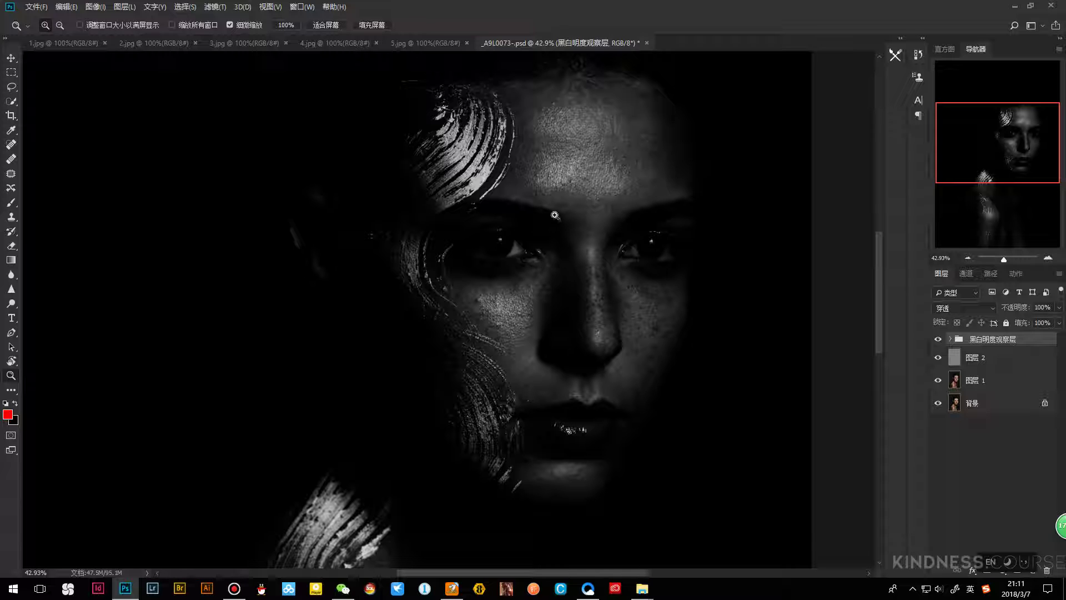
Review the four-stage portrait drawing in 1.jpg, comparing its blurred tonal masses with the detailed eye and face
key(ctrl+Tab)
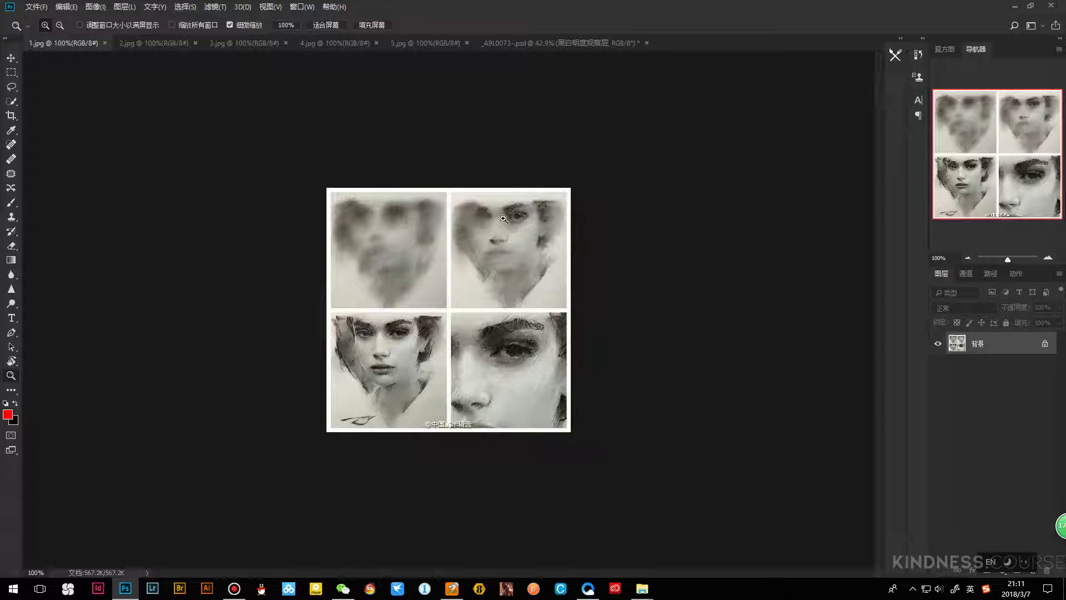
drag(400, 226, 416, 173)
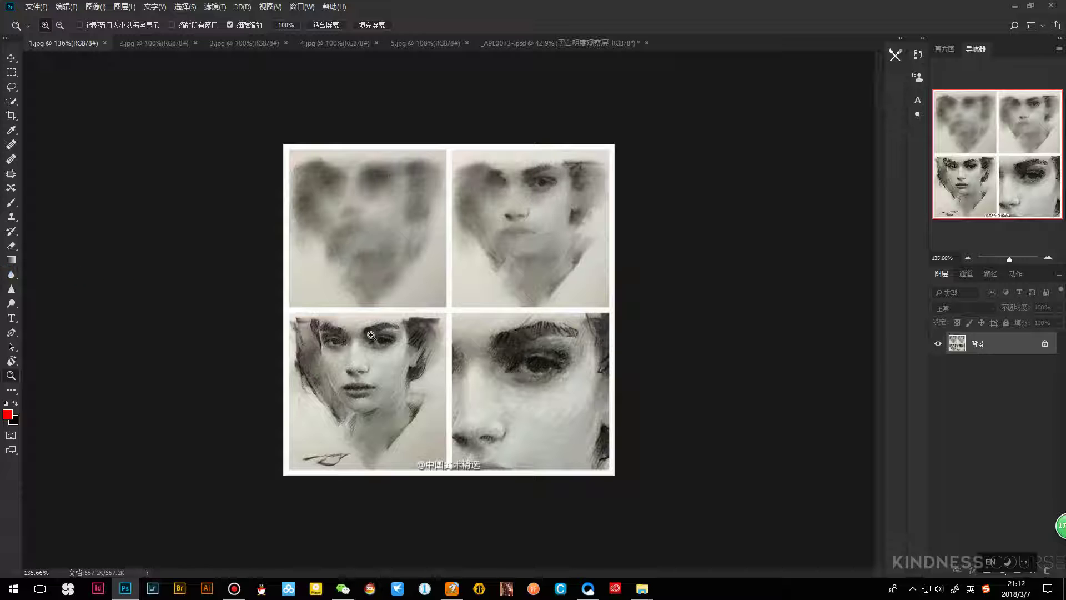
drag(560, 194, 565, 177)
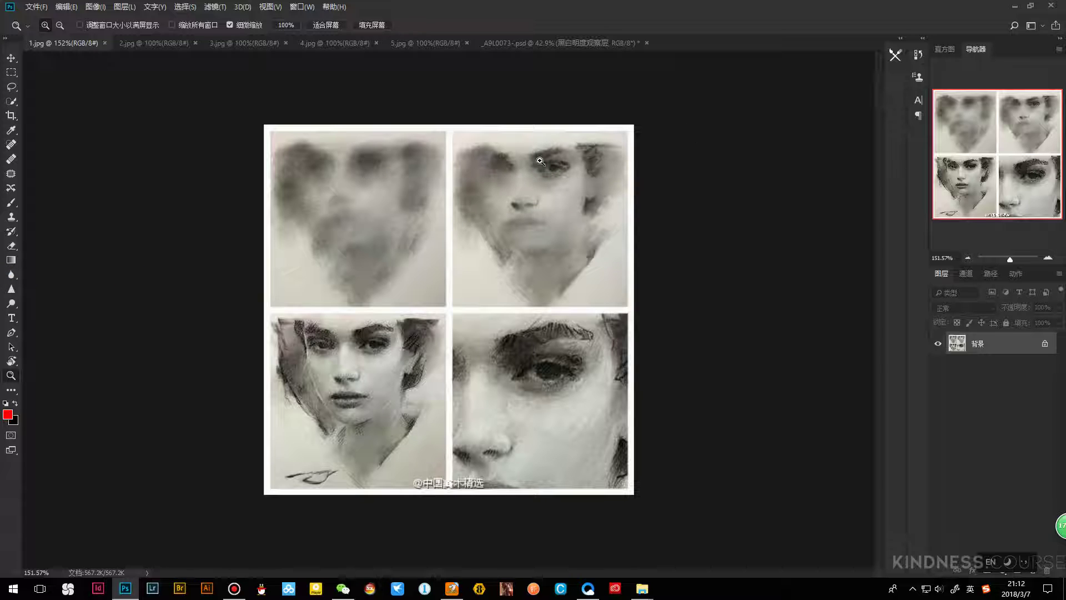
drag(535, 220, 510, 190)
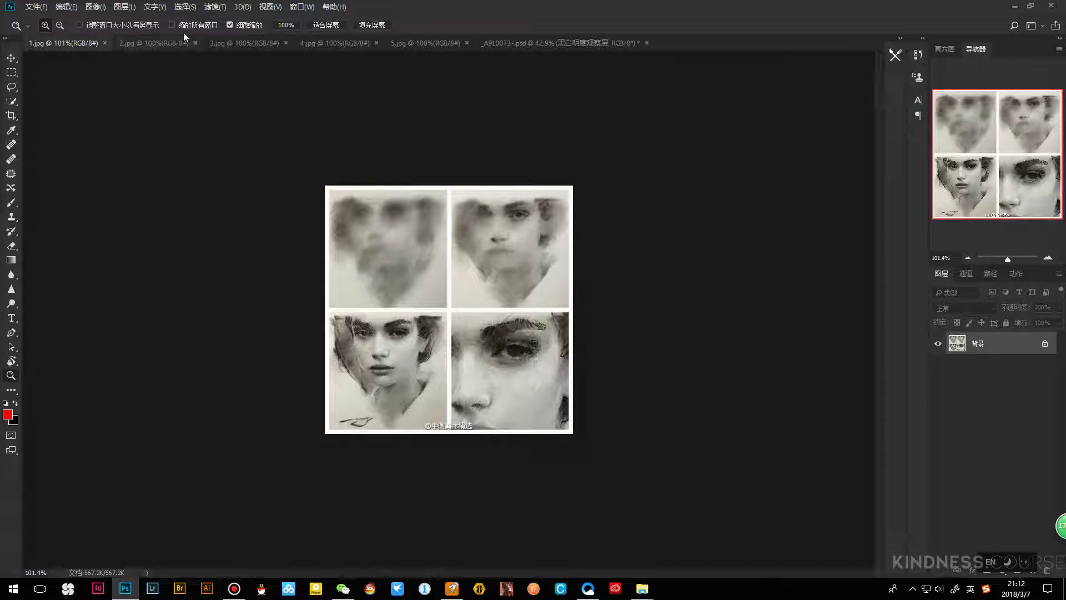
Compare the progression from soft tonal masses to finished faces in 2.jpg, 3.jpg, 4.jpg and 5.jpg
click(169, 43)
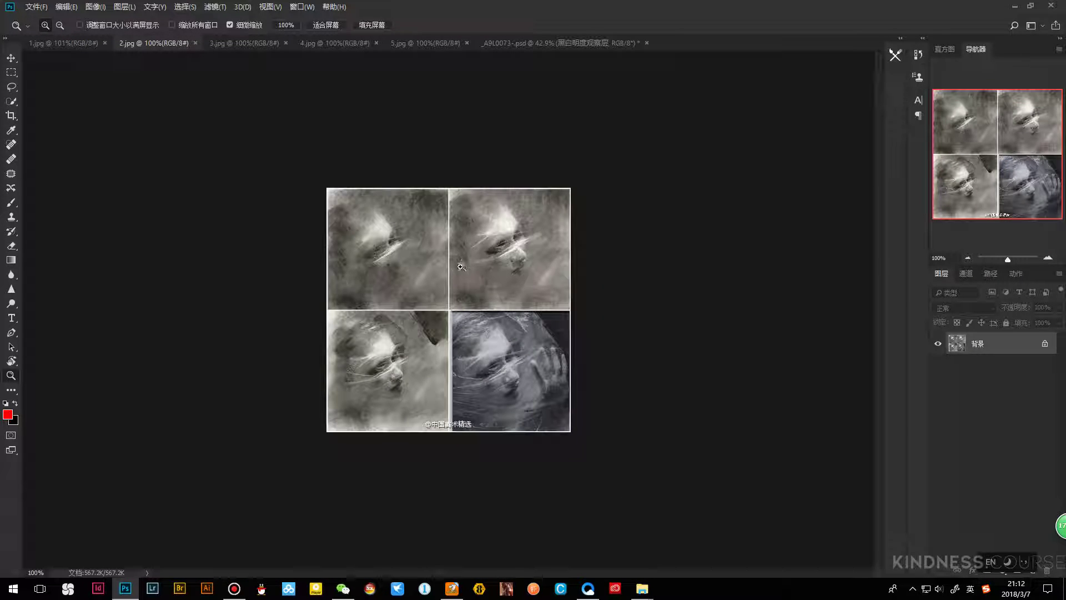
click(274, 47)
drag(492, 286, 505, 275)
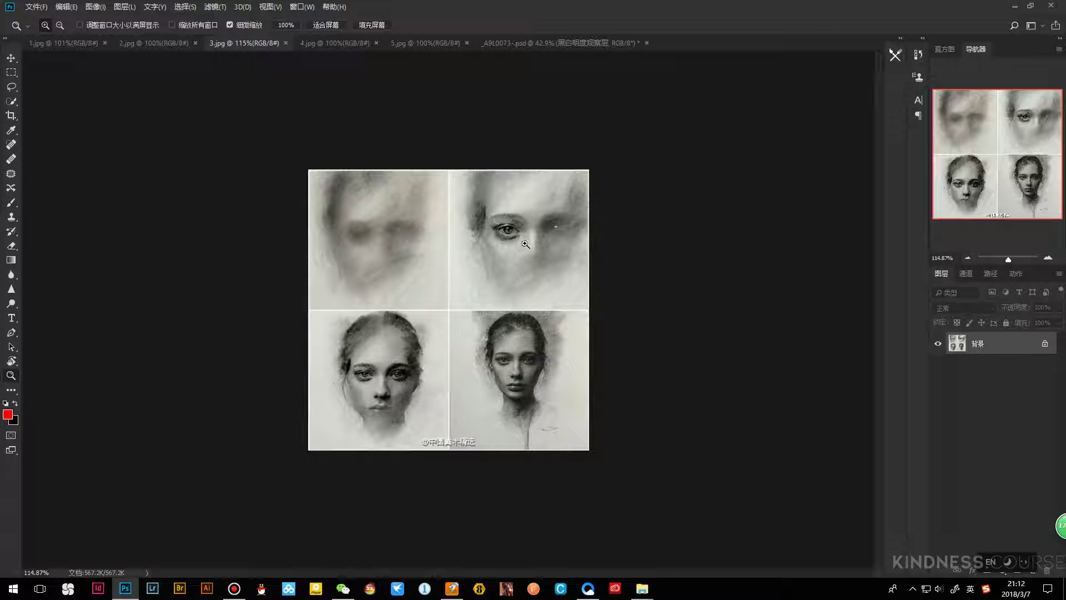
drag(520, 241, 535, 214)
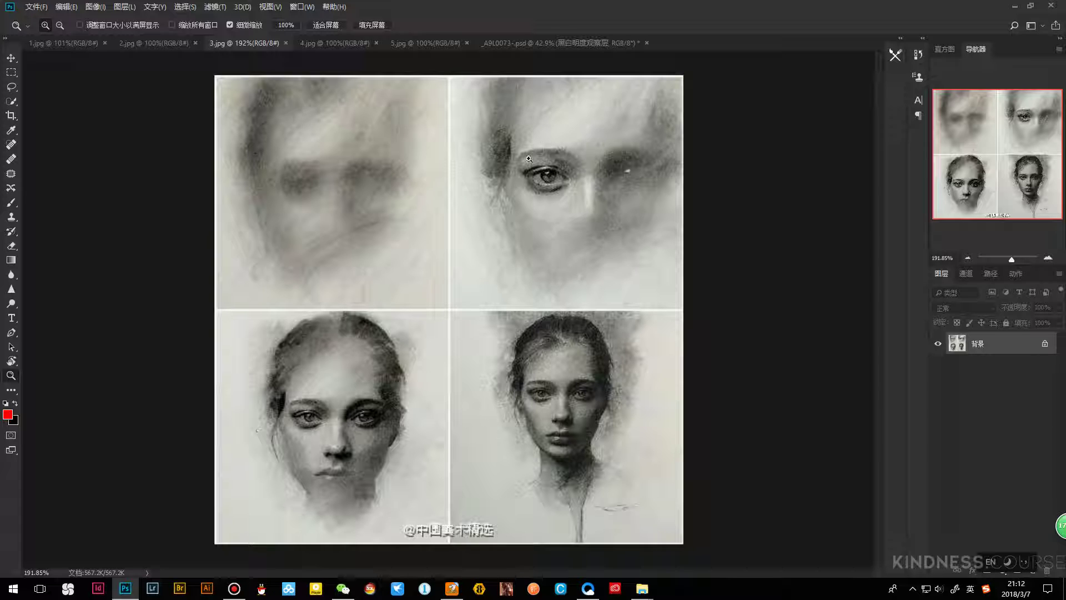
drag(535, 151, 516, 152)
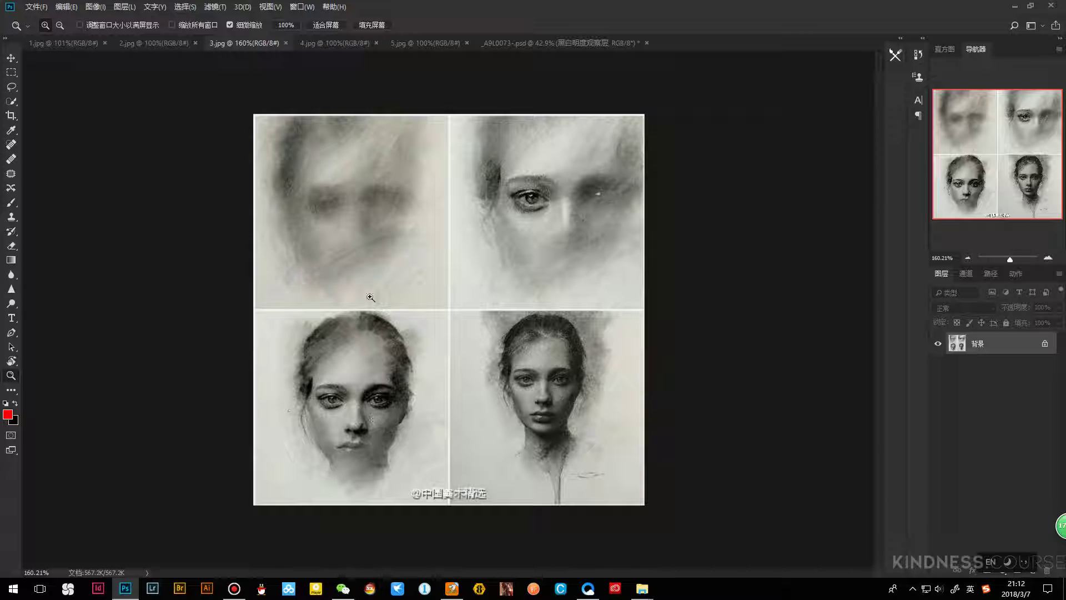
click(345, 42)
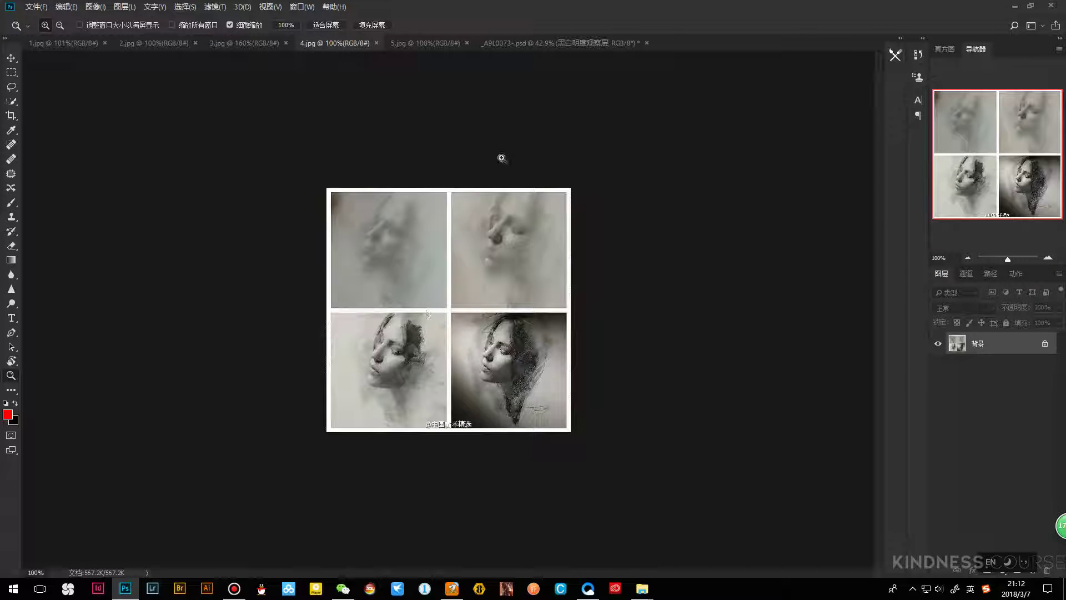
click(451, 63)
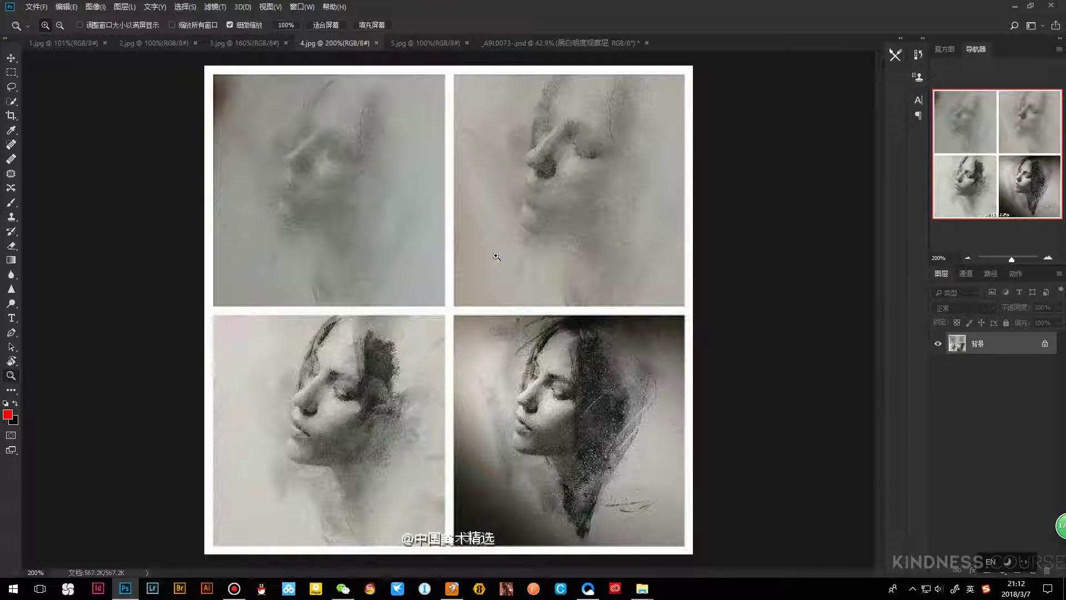
click(435, 44)
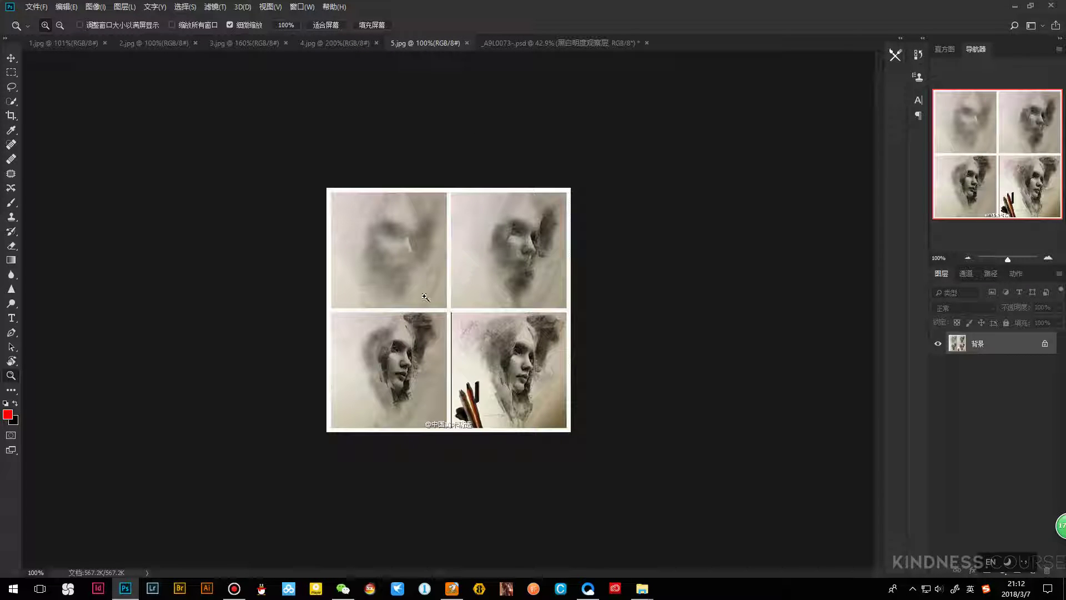
Close the five drawing reference images, keeping only the portrait _A9L0073-.psd open
click(105, 43)
click(106, 44)
click(105, 43)
click(106, 43)
click(105, 44)
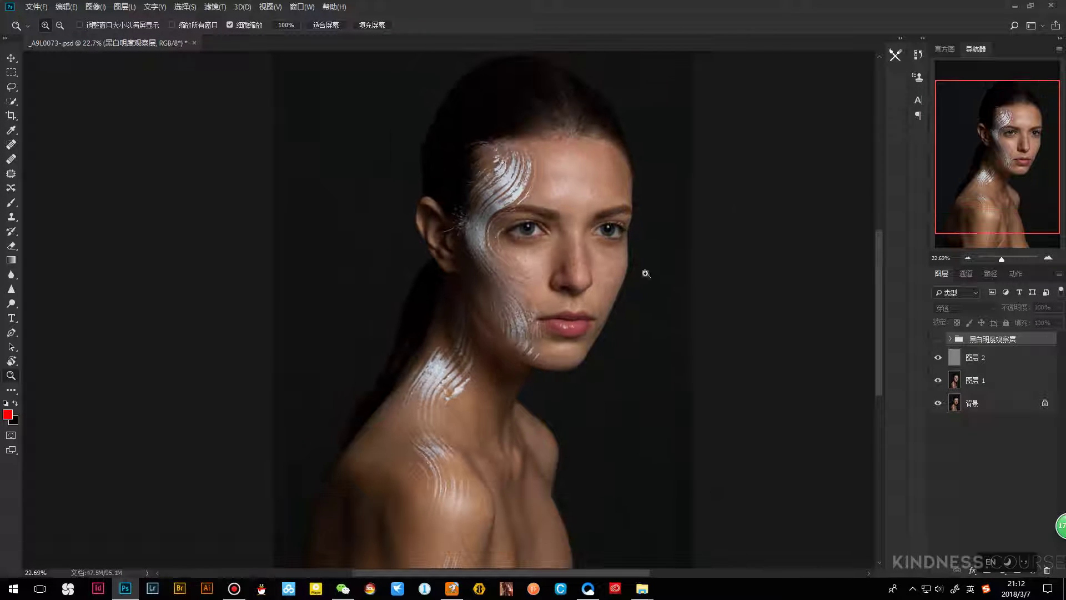
On a new layer with the 黑白明度观察层 group hidden, outline the hair, forehead and eye areas in red with a 40 px brush
click(996, 357)
key(ctrl+shift+alt+n)
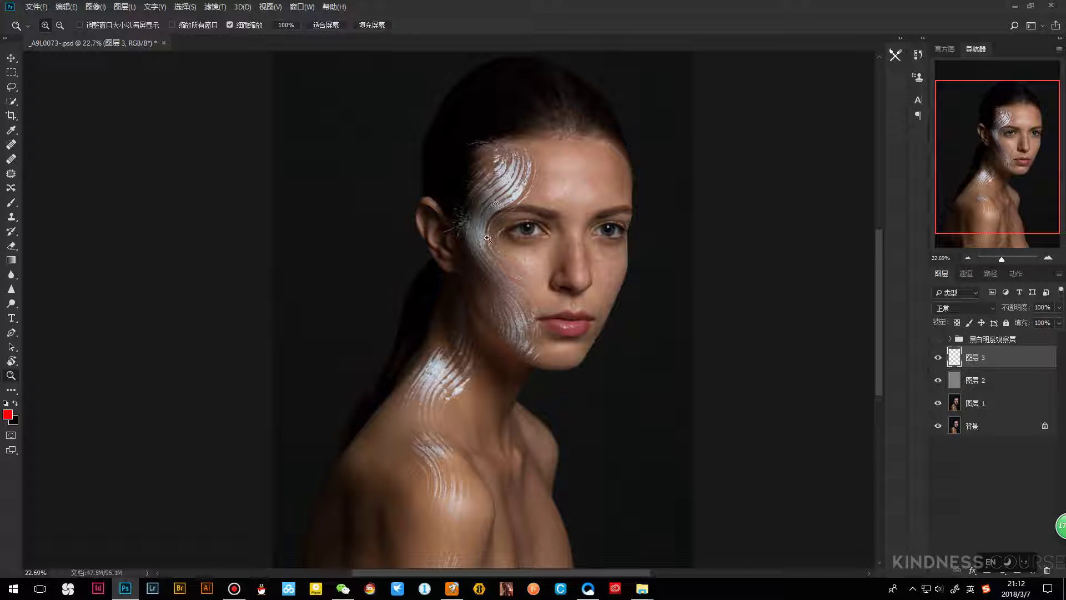
key(b)
drag(537, 238, 471, 253)
key(bracketright)
key(bracketright)
key(bracketright)
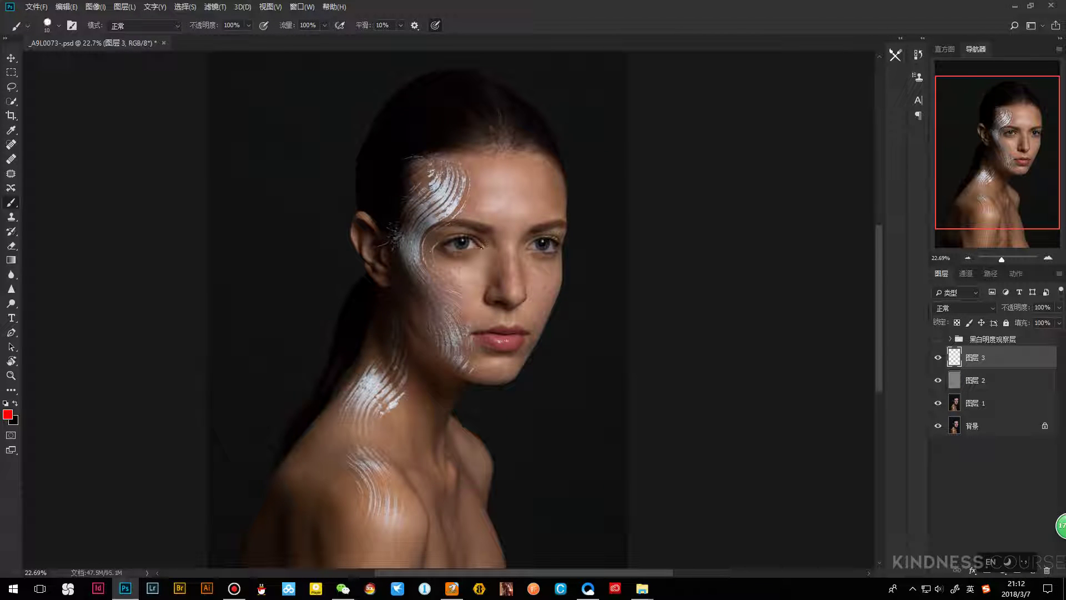
mouse_move(447, 236)
mouse_down()
mouse_move(438, 260)
mouse_move(474, 233)
mouse_move(489, 248)
mouse_move(555, 254)
mouse_move(538, 233)
mouse_up()
drag(365, 155, 360, 207)
mouse_move(373, 130)
mouse_down()
mouse_move(402, 95)
mouse_move(439, 78)
mouse_move(479, 81)
mouse_move(519, 104)
mouse_move(527, 145)
mouse_up()
mouse_move(469, 186)
mouse_down()
mouse_move(484, 216)
mouse_move(467, 222)
mouse_up()
drag(549, 175, 549, 217)
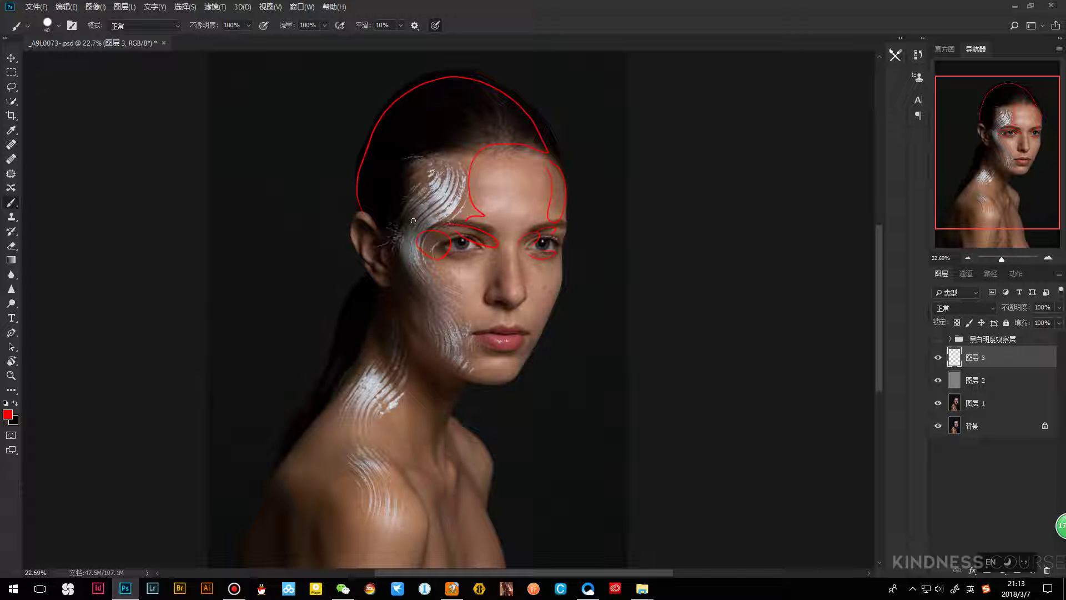
Outline the cheek, nose, chin, jaw and neck areas of the portrait in red
mouse_move(425, 254)
mouse_down()
mouse_move(461, 322)
mouse_move(467, 375)
mouse_move(452, 372)
mouse_move(399, 286)
mouse_up()
drag(507, 249, 509, 263)
mouse_move(496, 303)
mouse_down()
mouse_move(507, 278)
mouse_move(518, 288)
mouse_move(519, 257)
mouse_move(527, 297)
mouse_move(508, 309)
mouse_up()
mouse_move(478, 364)
mouse_down()
mouse_move(514, 367)
mouse_move(478, 374)
mouse_up()
mouse_move(562, 253)
mouse_down()
mouse_move(564, 232)
mouse_move(562, 275)
mouse_move(527, 361)
mouse_up()
mouse_move(392, 294)
mouse_down()
mouse_move(372, 330)
mouse_move(437, 474)
mouse_move(463, 386)
mouse_move(370, 395)
mouse_move(362, 376)
mouse_move(479, 381)
mouse_move(459, 315)
mouse_up()
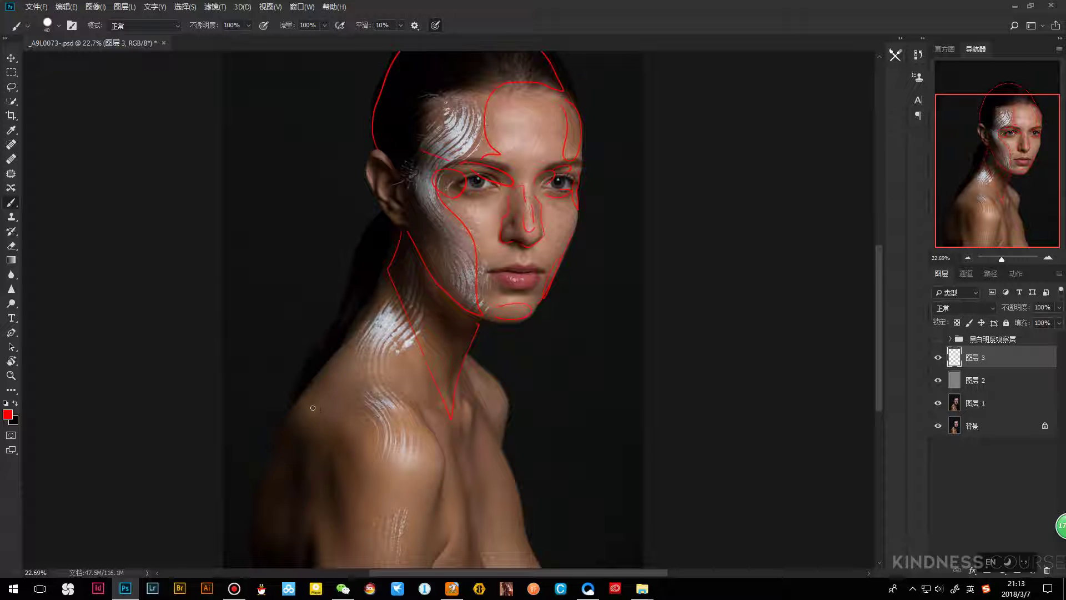
Outline the shoulders, upper arm, back and chest areas of the portrait in red
drag(368, 425, 342, 563)
drag(301, 414, 253, 554)
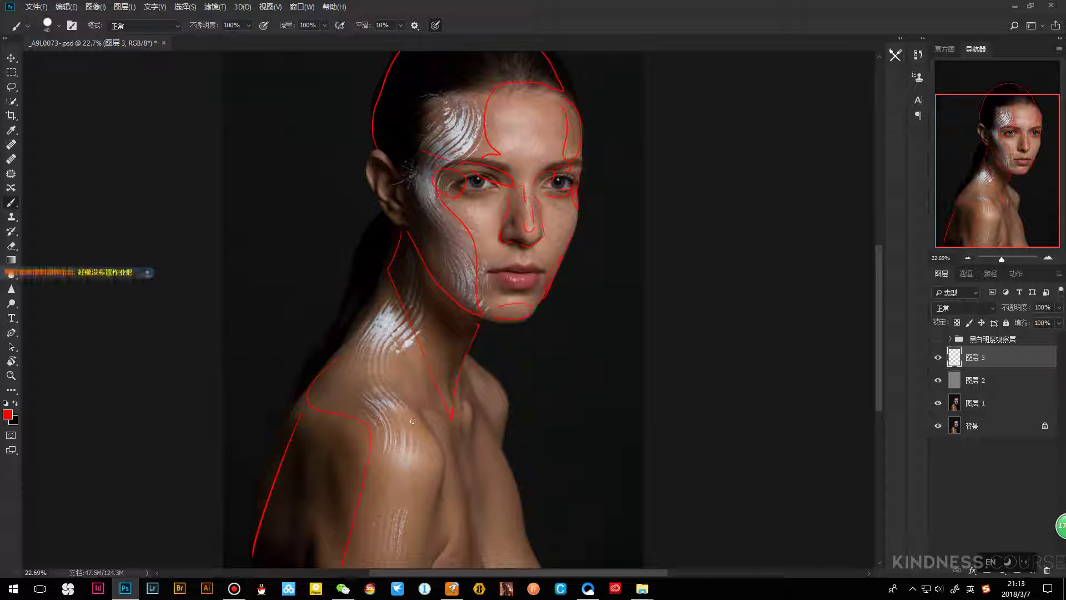
drag(501, 422, 470, 358)
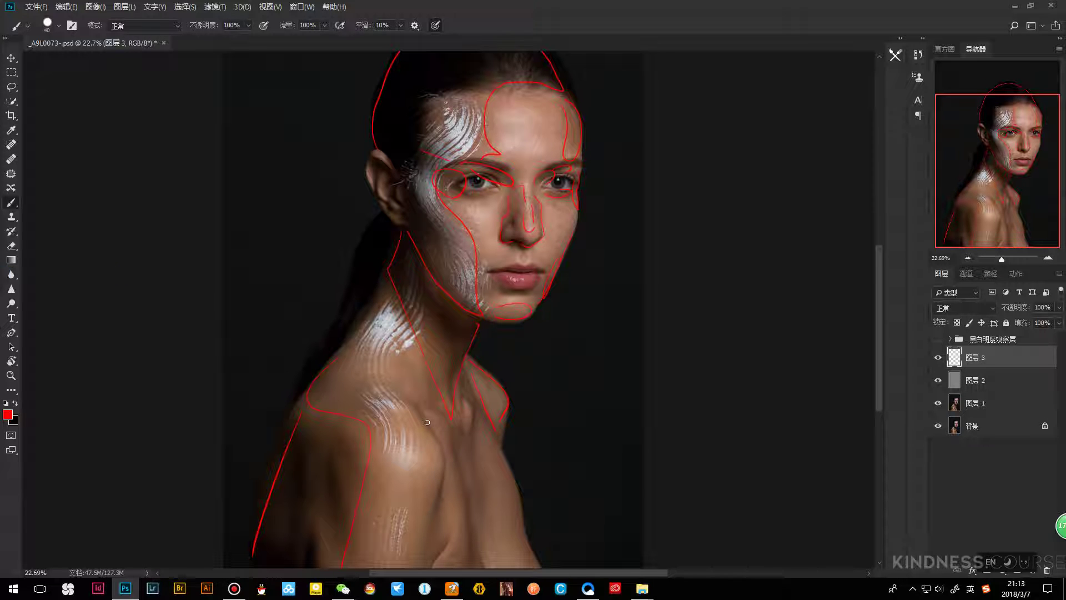
mouse_move(402, 360)
mouse_down()
mouse_move(434, 469)
mouse_move(413, 555)
mouse_up()
drag(449, 423, 451, 537)
drag(460, 471, 461, 473)
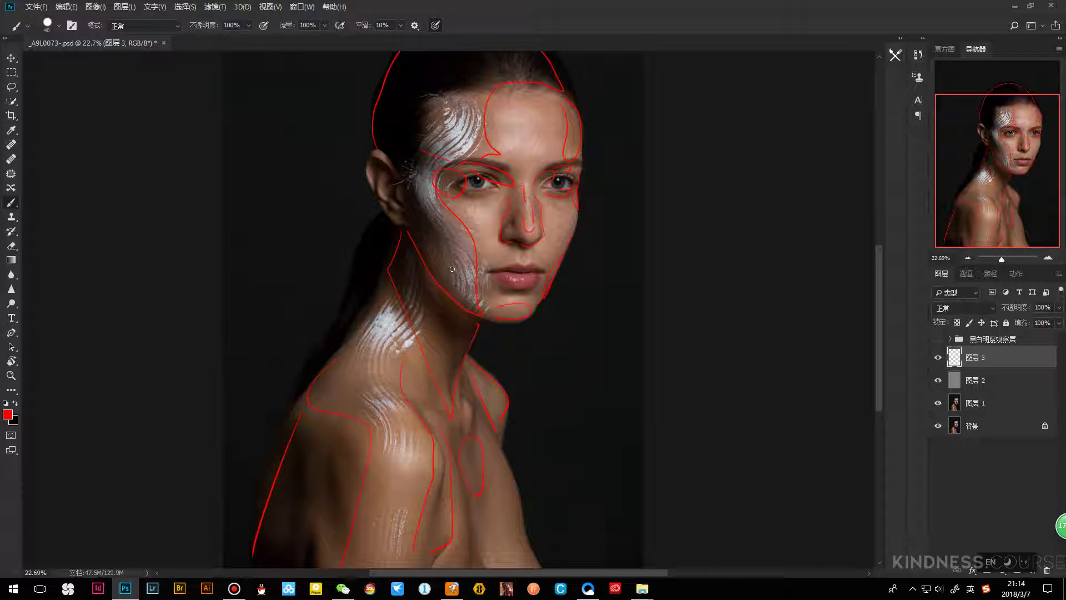
drag(568, 280, 583, 338)
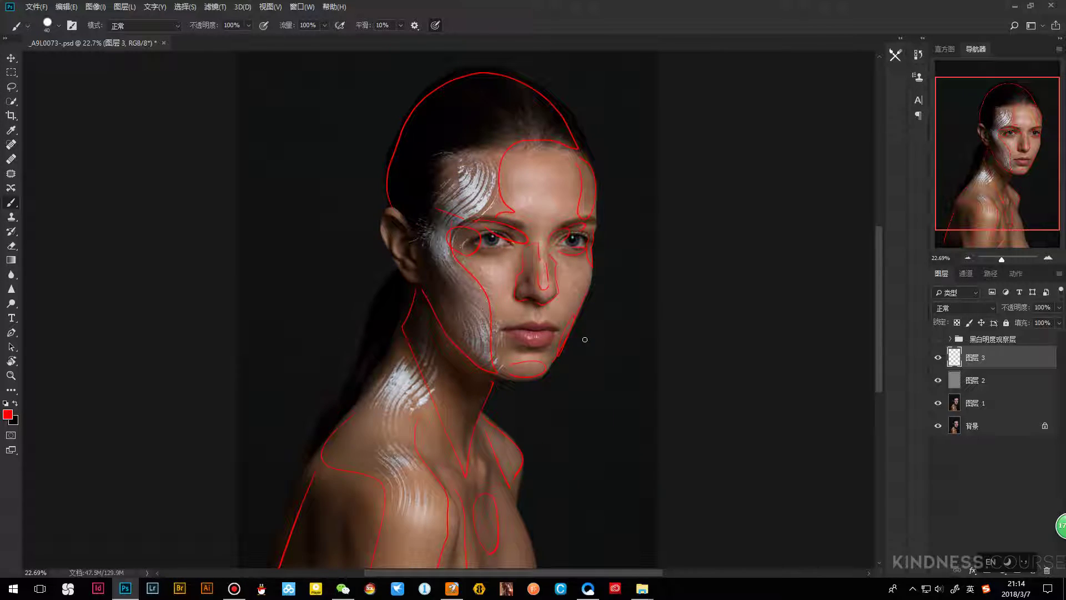
Hide the red outline layer and show the 黑白明度观察层 group with its darkening adjustment turned off
click(937, 356)
click(938, 339)
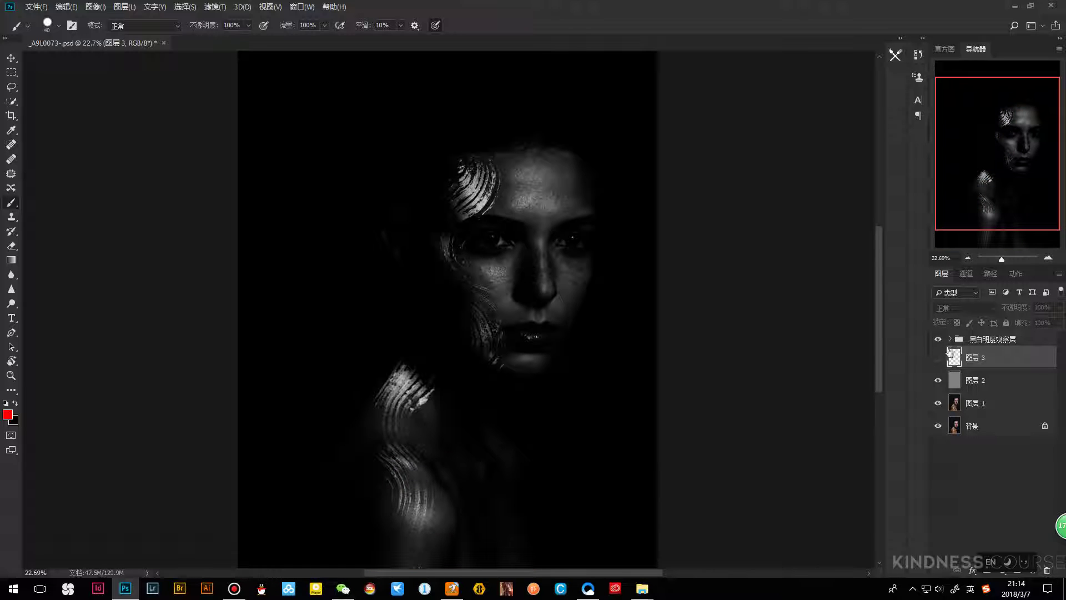
click(950, 338)
click(937, 357)
click(950, 339)
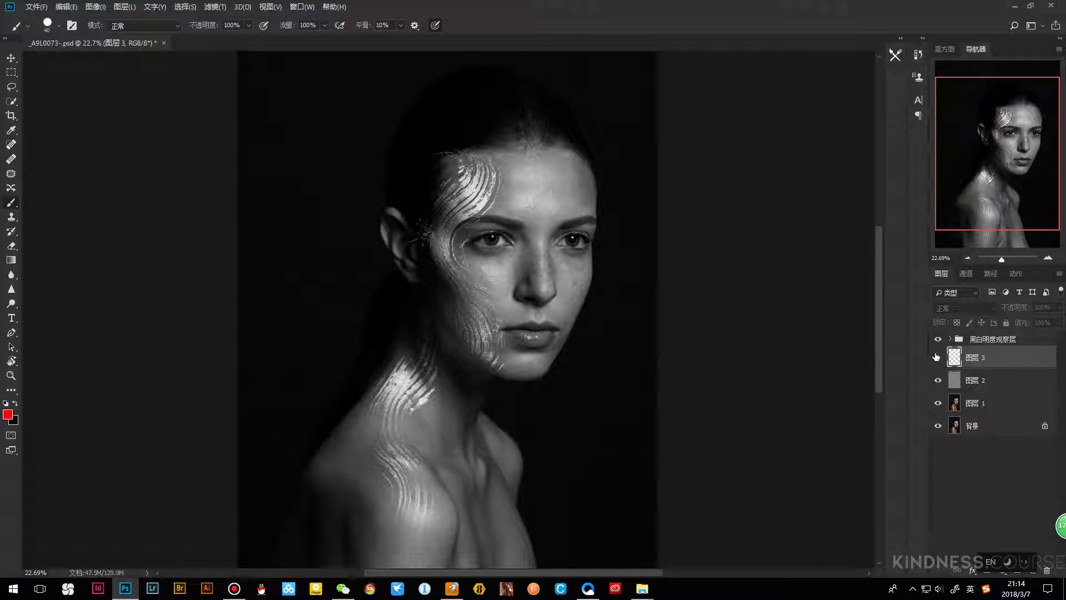
Move the red outline layer 图层 3 above the 黑白明度观察层 group and hide it
click(937, 357)
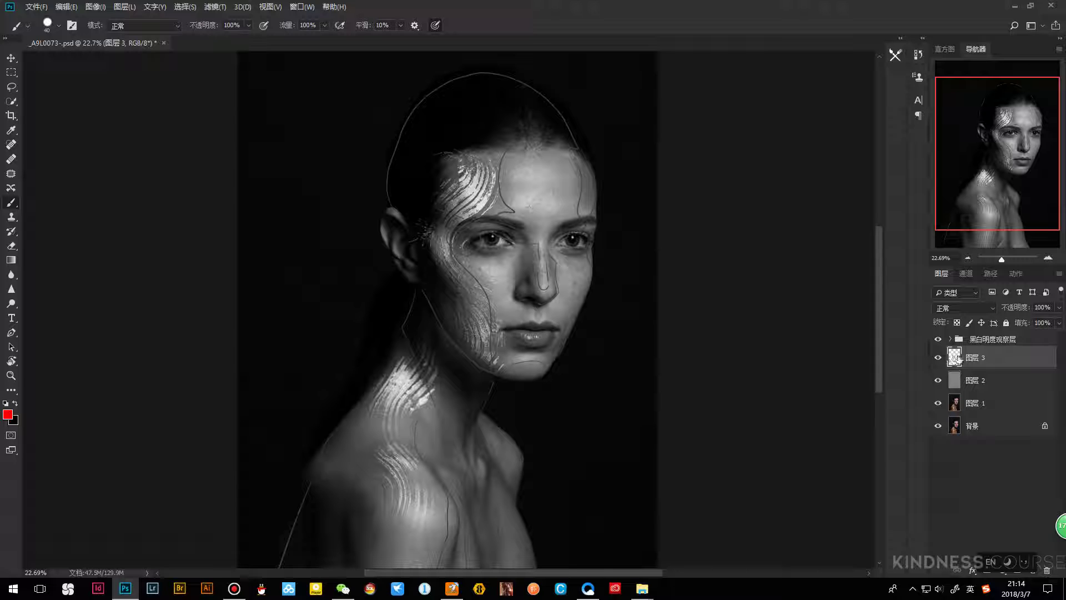
drag(954, 355, 955, 334)
click(937, 343)
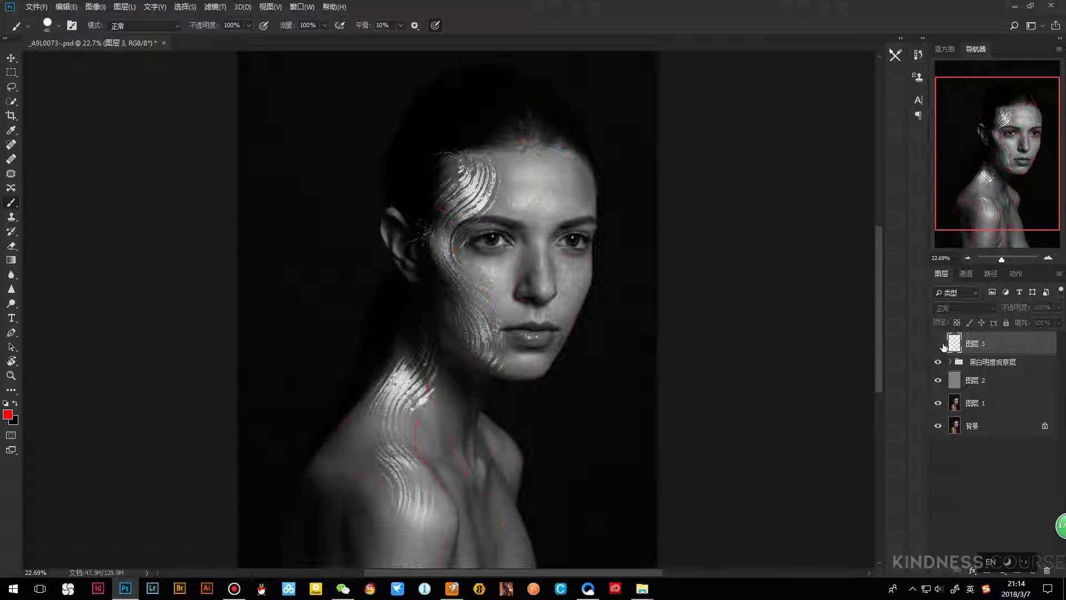
Add a new layer above the 黑白明度观察层 group and undo the trial red strokes drawn across the forehead
click(1014, 364)
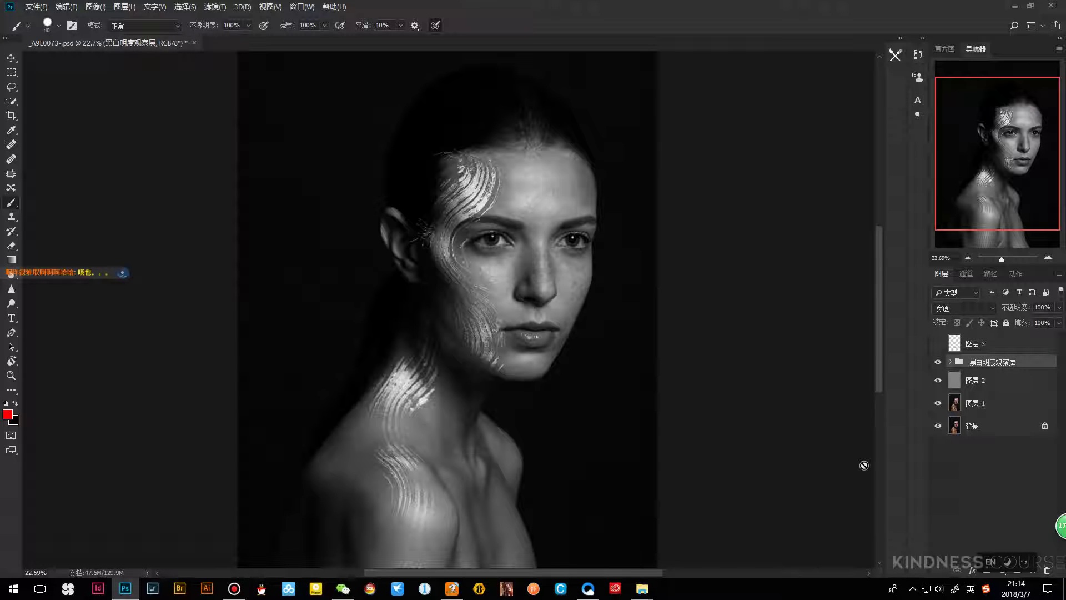
key(ctrl+shift+n)
key(Return)
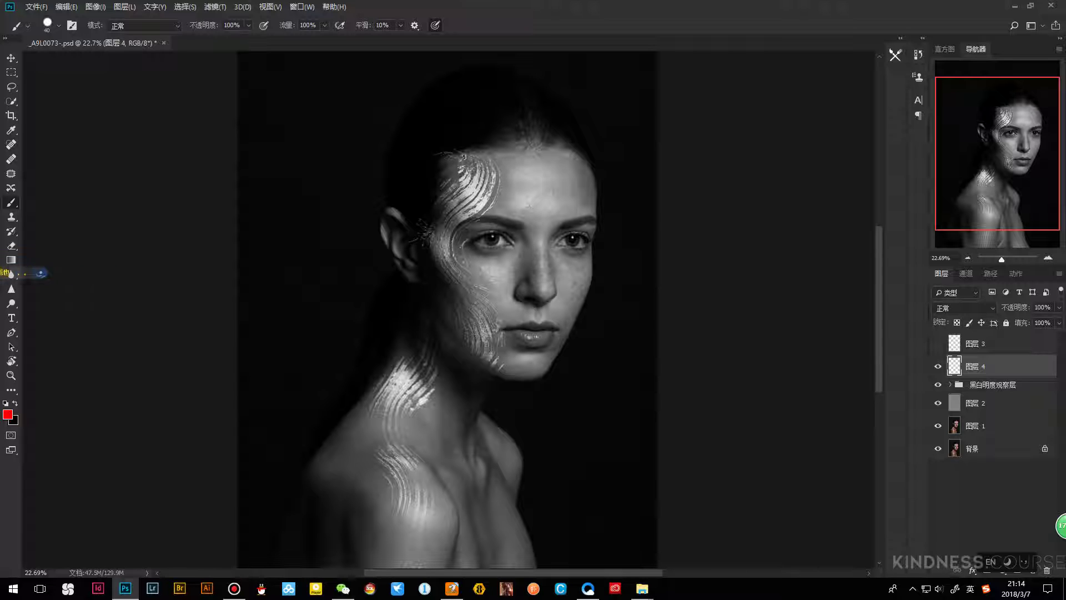
drag(441, 158, 413, 161)
key(ctrl+z)
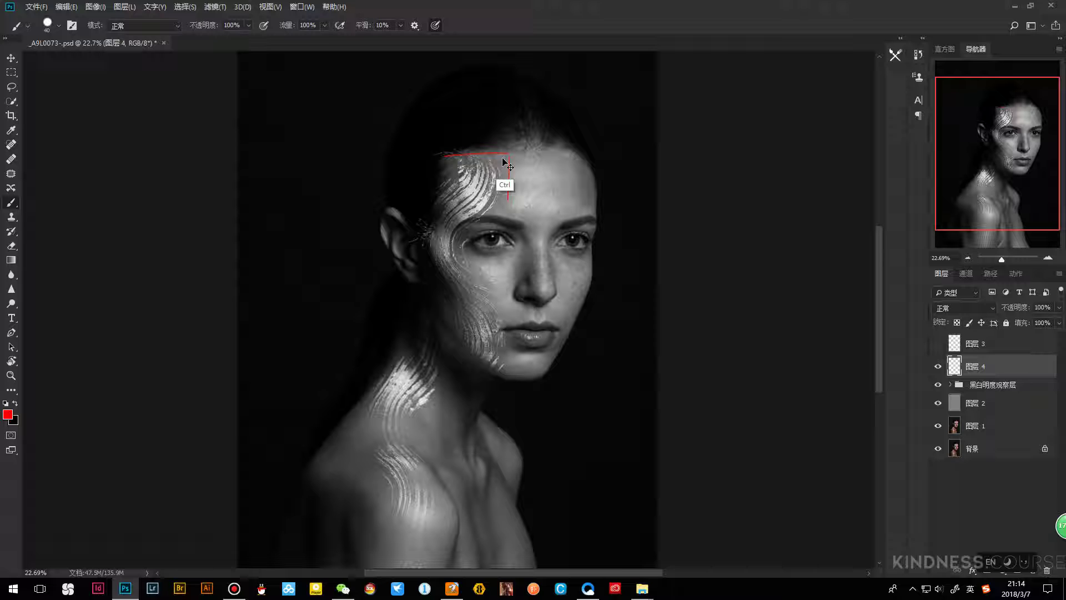
key(ctrl+alt+z)
Outline the head, forehead planes, shadow edge of the face and the neck in red on 图层 4
drag(475, 169, 454, 229)
mouse_move(371, 266)
mouse_down()
mouse_move(470, 124)
mouse_move(539, 159)
mouse_move(569, 205)
mouse_move(460, 207)
mouse_move(480, 270)
mouse_move(453, 273)
mouse_move(439, 313)
mouse_move(472, 427)
mouse_move(459, 531)
mouse_move(391, 411)
mouse_move(380, 356)
mouse_move(431, 307)
mouse_up()
mouse_move(552, 266)
mouse_down()
mouse_move(574, 250)
mouse_move(556, 209)
mouse_up()
drag(561, 278, 557, 218)
drag(435, 356, 470, 253)
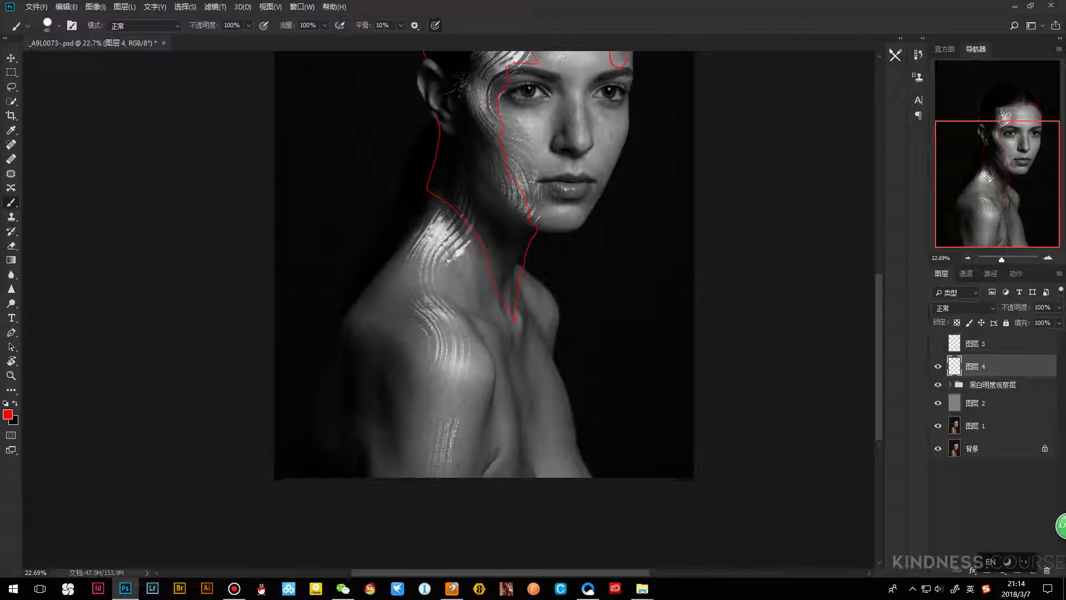
Outline the shoulder, upper arm, chest and base of the neck in red on 图层 4
drag(330, 381, 331, 461)
mouse_move(399, 268)
mouse_down()
mouse_move(416, 357)
mouse_move(396, 480)
mouse_up()
drag(484, 385, 439, 455)
drag(492, 346, 480, 484)
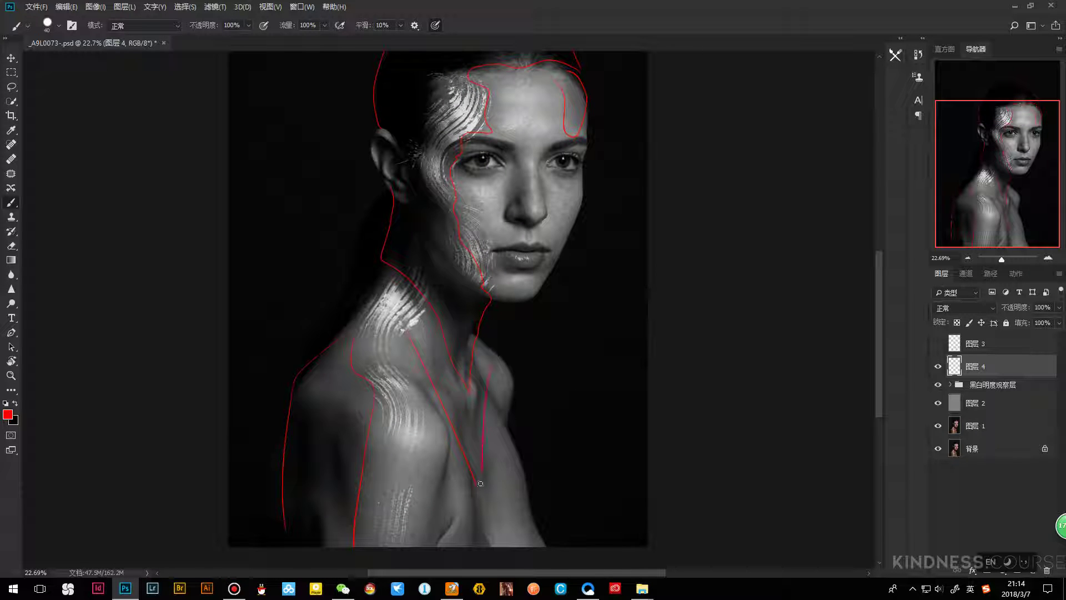
drag(418, 331, 500, 338)
drag(450, 541, 453, 507)
Outline the eye sockets, nose and lips of the portrait in red on 图层 4
scroll(453, 508, up, 5)
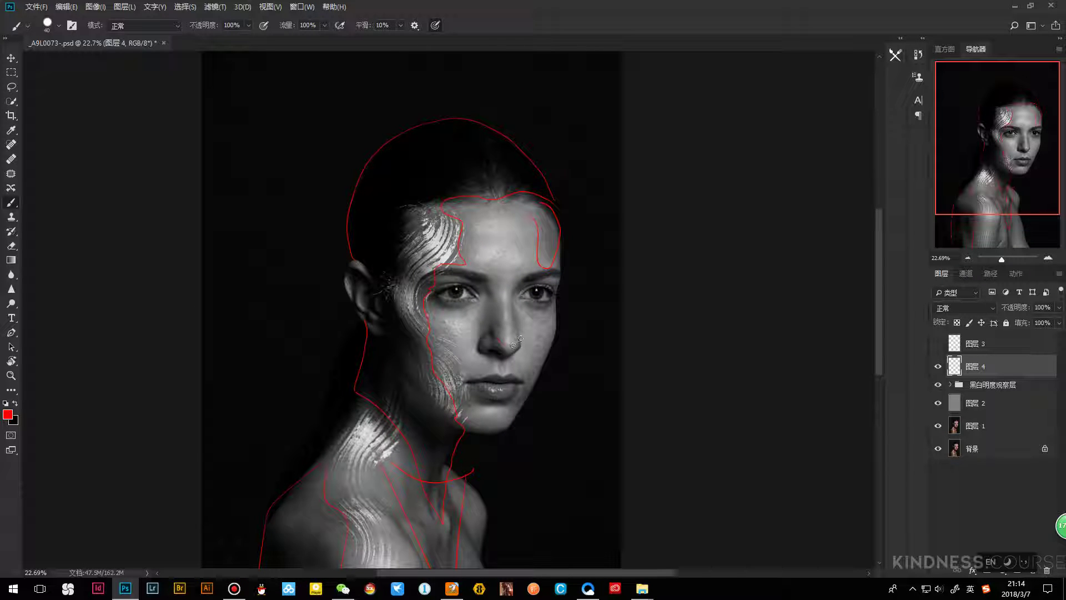
mouse_move(517, 344)
mouse_down()
mouse_move(492, 338)
mouse_move(505, 320)
mouse_move(489, 294)
mouse_move(501, 329)
mouse_move(492, 316)
mouse_move(479, 343)
mouse_move(489, 354)
mouse_move(517, 345)
mouse_move(493, 394)
mouse_move(474, 384)
mouse_move(520, 382)
mouse_move(471, 384)
mouse_move(508, 402)
mouse_move(478, 387)
mouse_move(517, 384)
mouse_move(516, 395)
mouse_move(481, 393)
mouse_move(485, 411)
mouse_move(479, 403)
mouse_move(517, 404)
mouse_move(481, 406)
mouse_up()
drag(437, 275, 490, 300)
drag(564, 286, 517, 299)
mouse_move(430, 297)
mouse_down()
mouse_move(456, 302)
mouse_move(434, 293)
mouse_move(480, 298)
mouse_move(433, 302)
mouse_move(531, 309)
mouse_move(518, 300)
mouse_move(553, 301)
mouse_move(548, 284)
mouse_move(539, 313)
mouse_move(501, 320)
mouse_up()
Turn on the 曲线 1 adjustment in the 黑白明度观察层 group and examine the outlined facial areas under the darker view
key(ctrl+space)
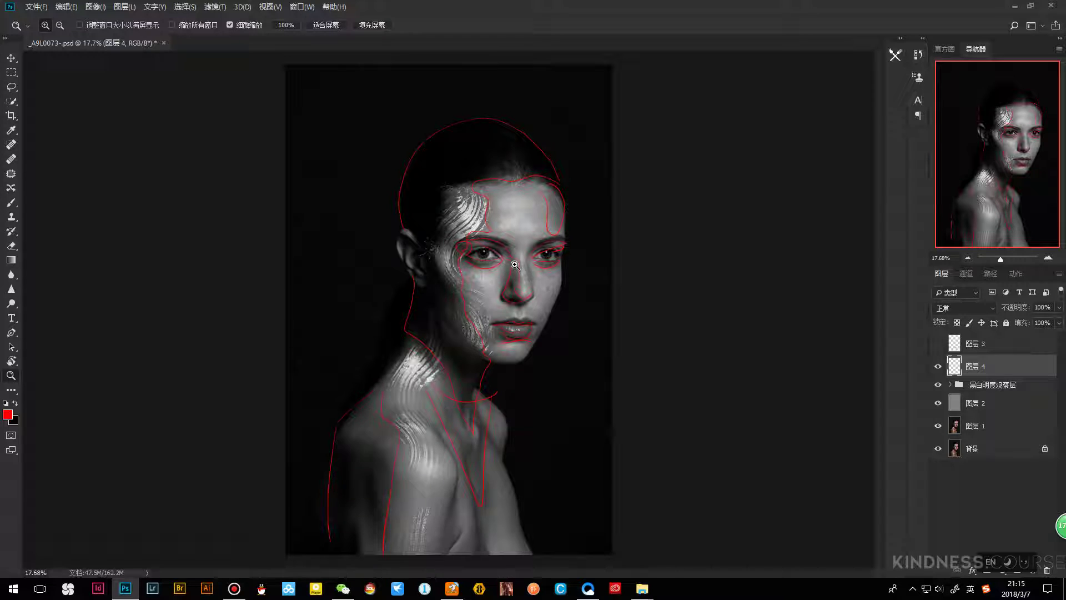
drag(521, 252, 528, 251)
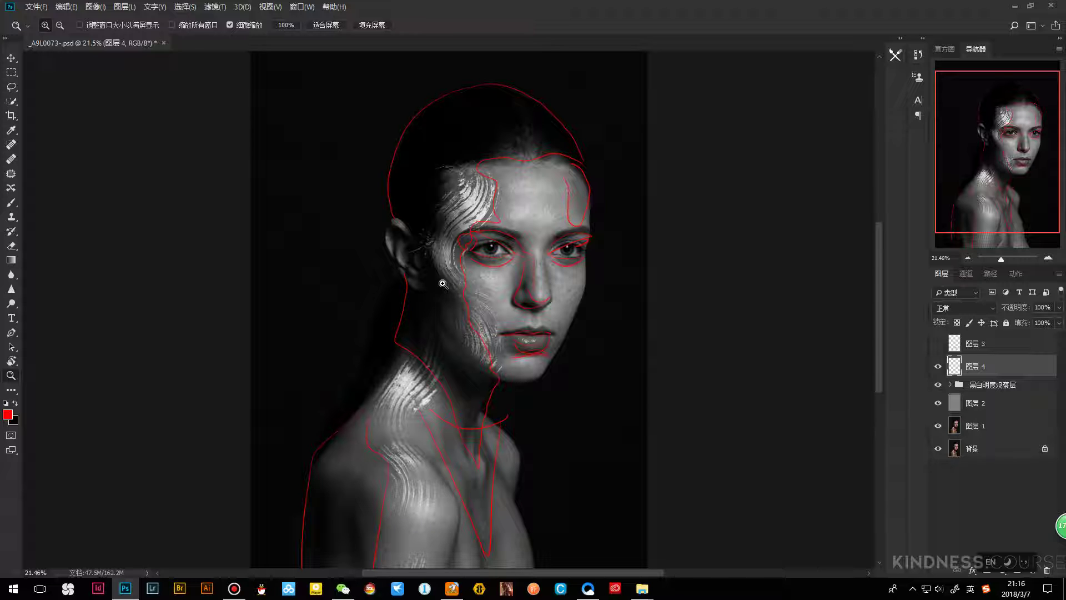
drag(529, 200, 490, 178)
click(950, 384)
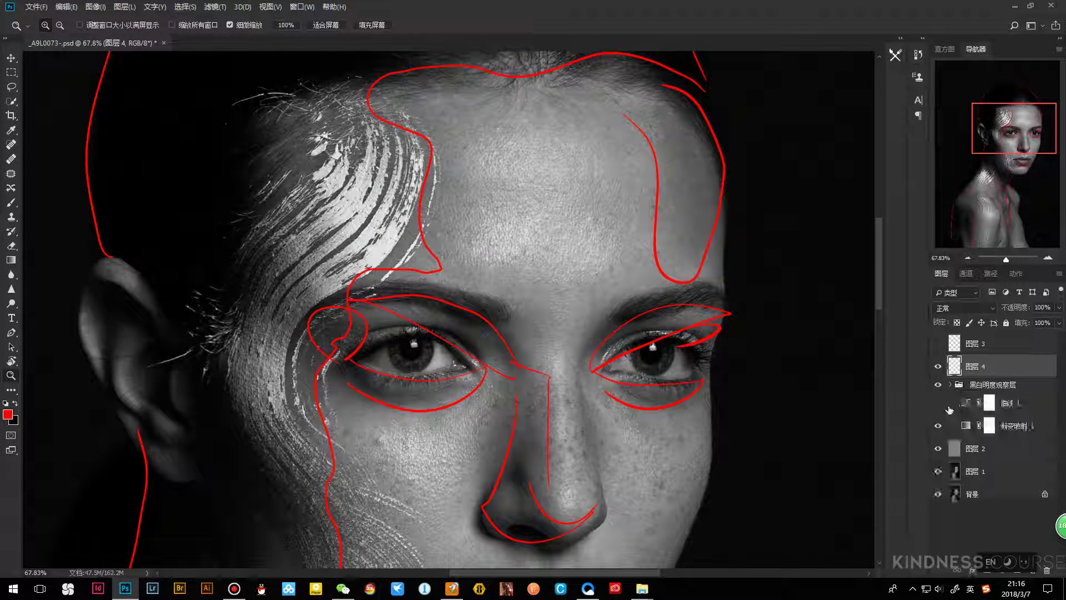
click(938, 402)
click(954, 404)
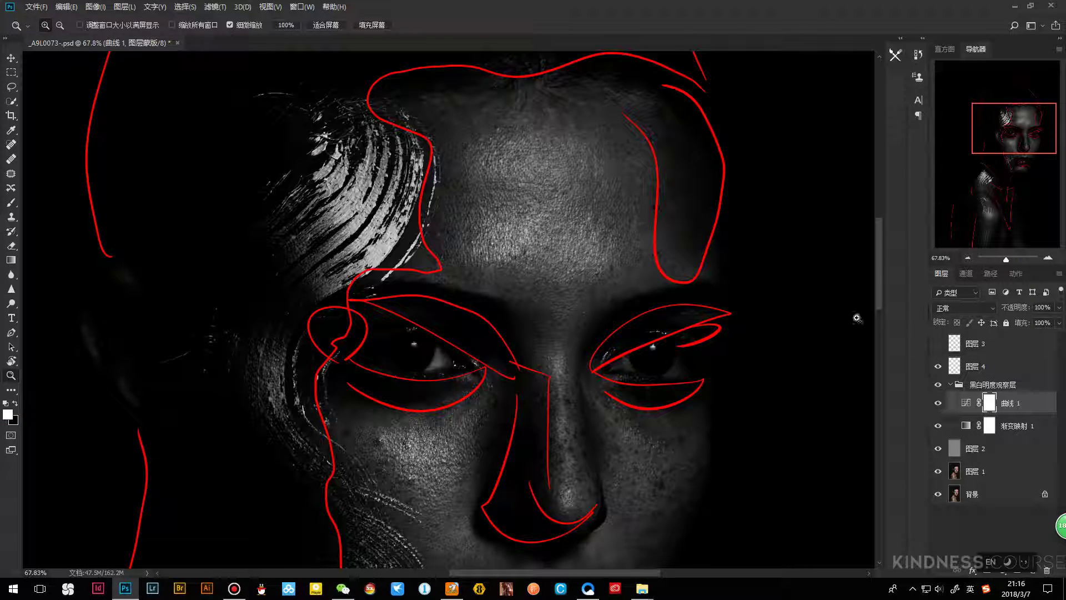
drag(585, 205, 510, 214)
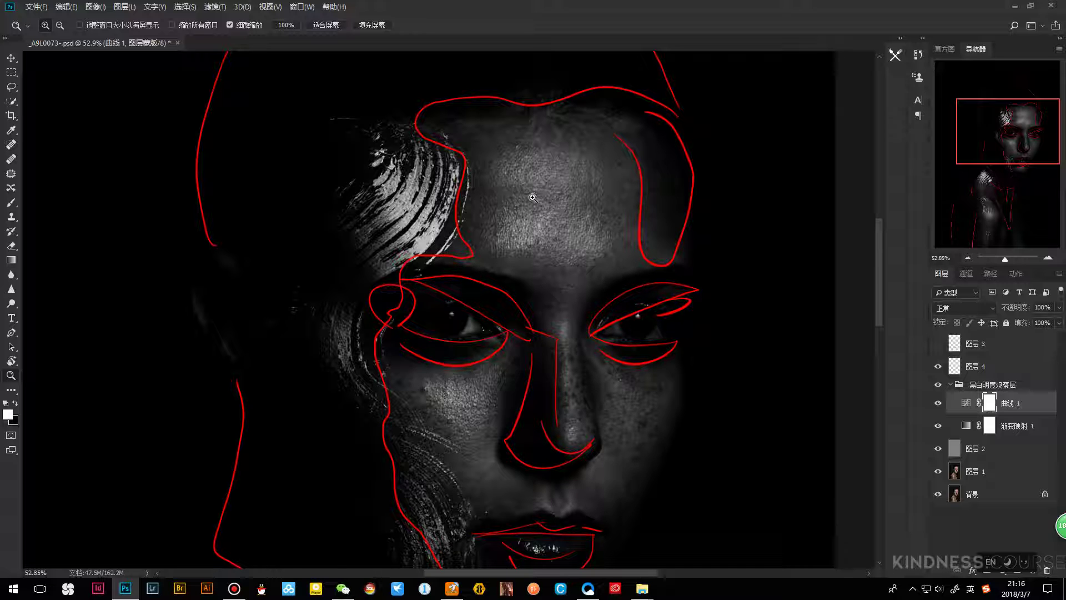
drag(670, 265, 653, 272)
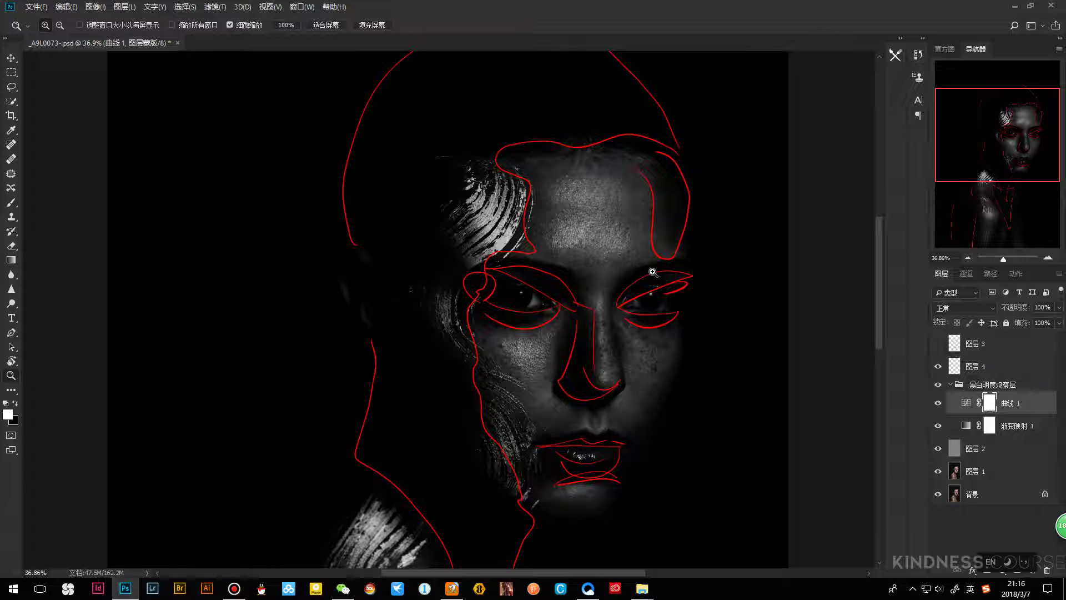
Hide the outline layer 图层 4 and turn off 曲线 1 to inspect the unmarked face
click(937, 366)
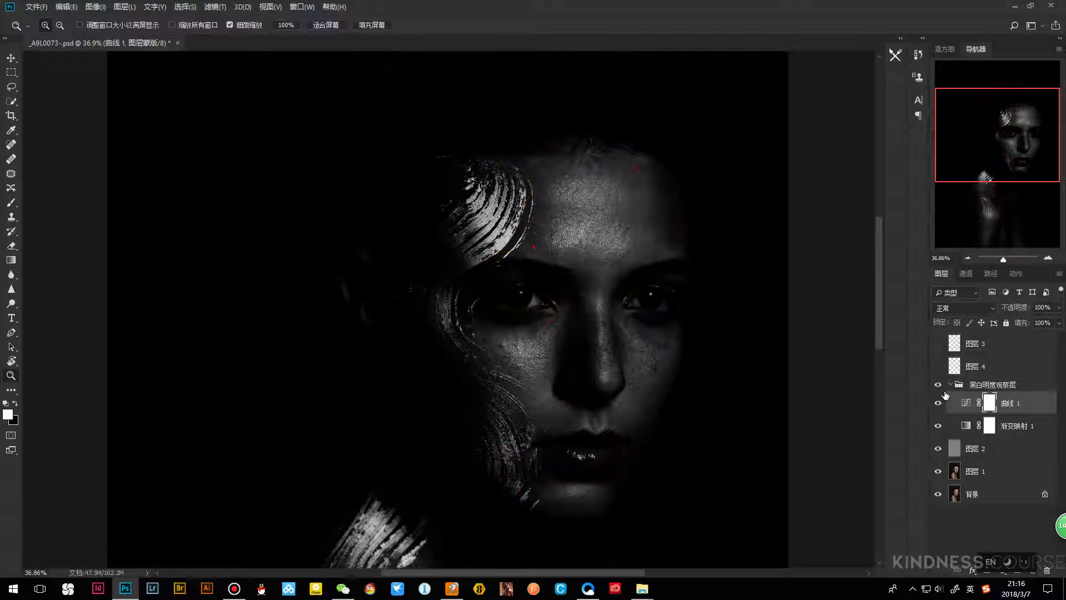
click(937, 404)
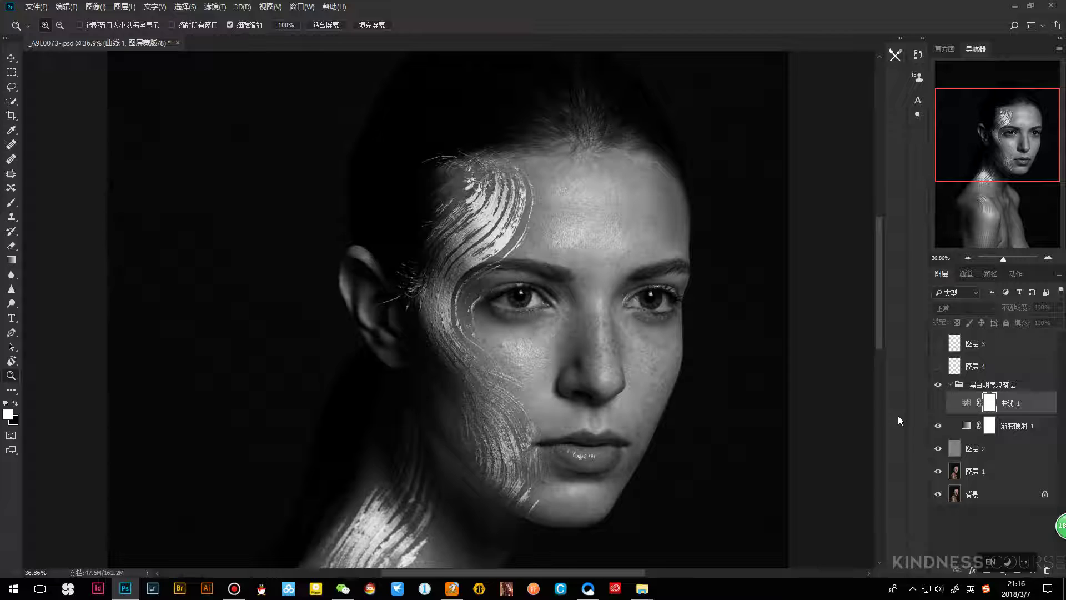
drag(453, 408, 519, 405)
Turn 曲线 1 back on and bend its curve into a steep contrast shape, with the lower point at input 78, output 49
click(937, 403)
double_click(966, 403)
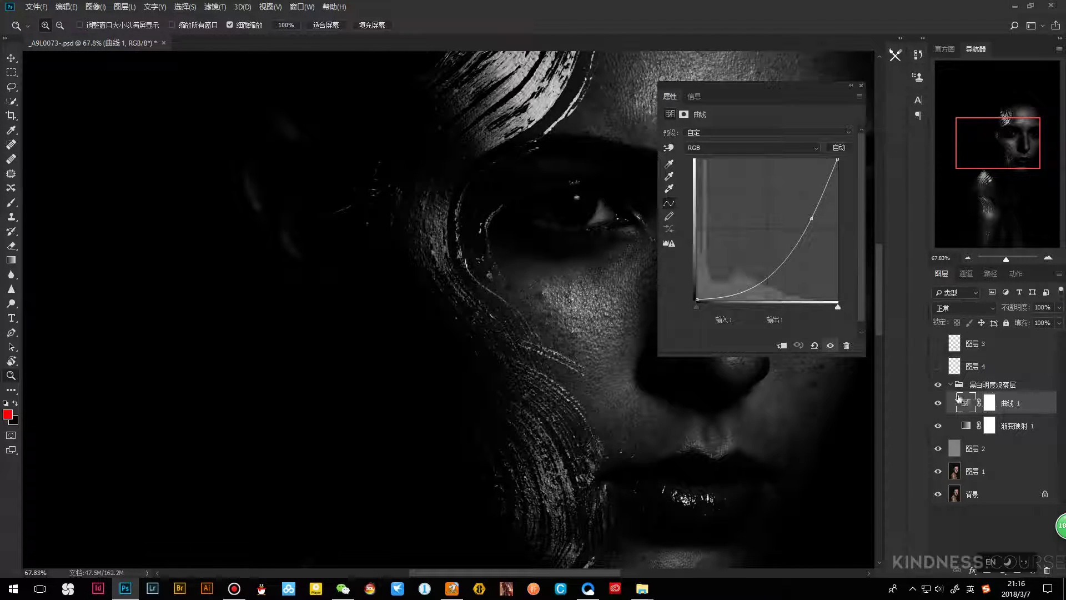
drag(740, 278, 737, 265)
drag(811, 219, 781, 183)
drag(738, 265, 737, 269)
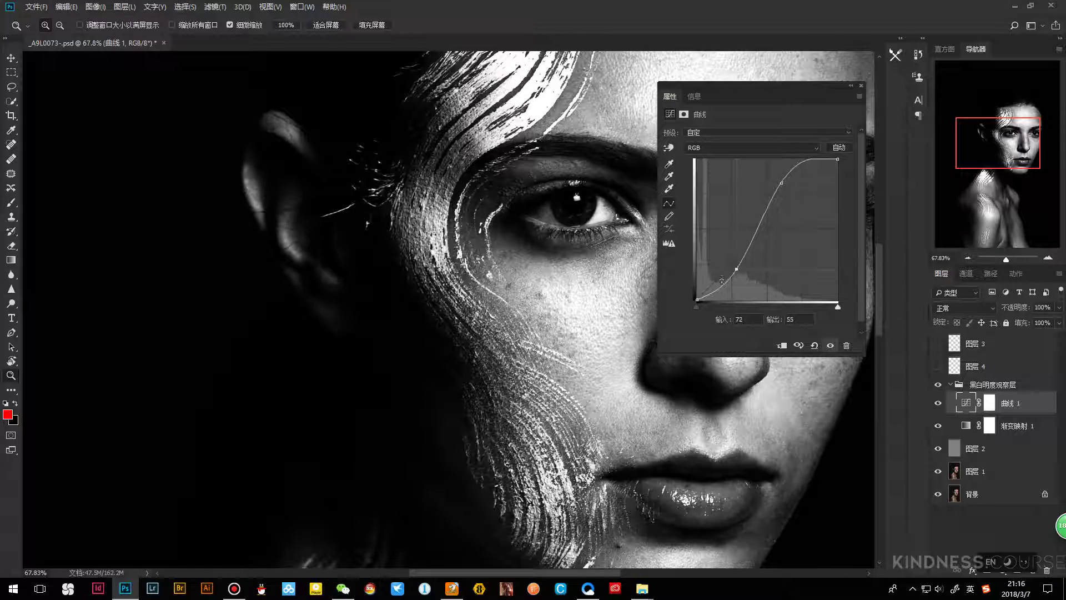
drag(612, 316, 273, 254)
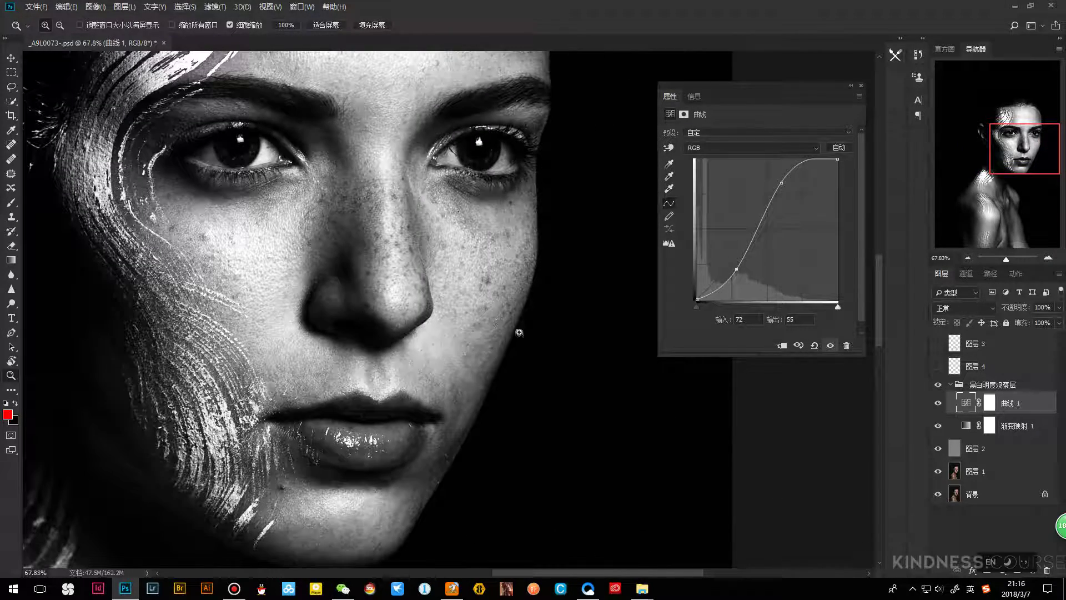
drag(781, 184, 774, 176)
drag(737, 269, 739, 270)
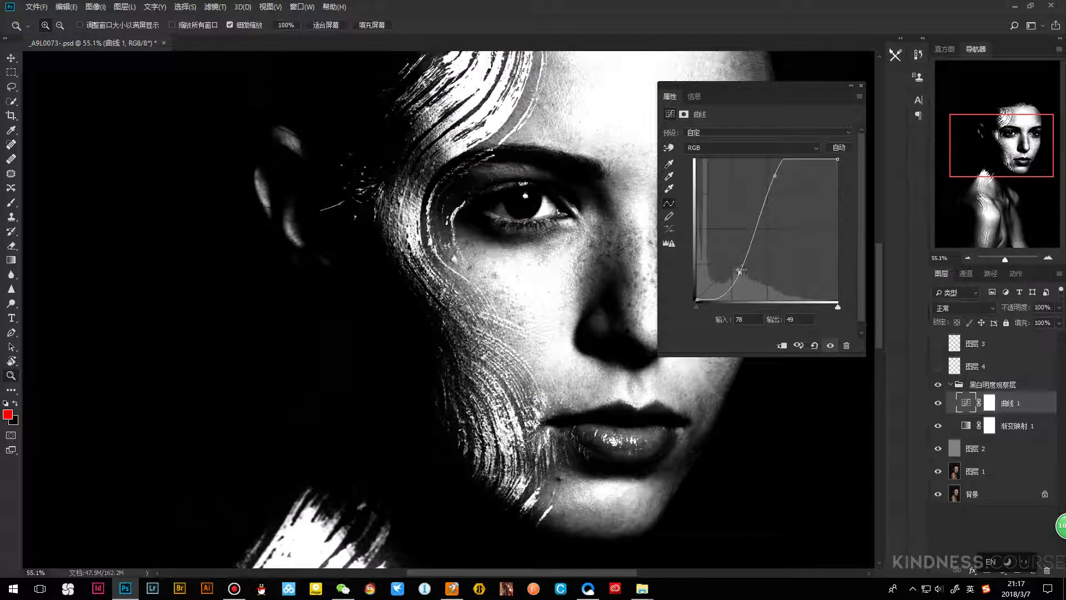
Brighten the face by raising the 曲线 1 curve, with the upper point at input 103, output 251
drag(739, 270, 715, 263)
drag(775, 175, 763, 164)
drag(715, 263, 711, 267)
drag(764, 164, 753, 161)
drag(440, 337, 404, 329)
drag(645, 332, 492, 326)
scroll(491, 326, up, 5)
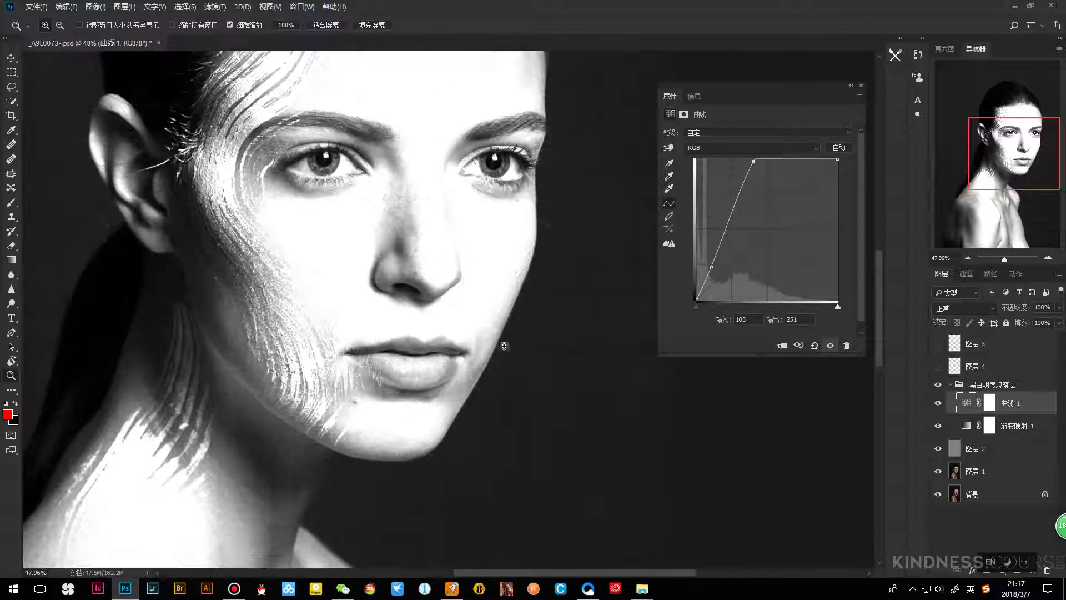
Deepen the shadows in 曲线 1 by lowering the dark end, with the upper point at input 116, output 243
drag(712, 268, 728, 275)
mouse_move(754, 161)
mouse_down()
mouse_move(784, 181)
mouse_move(761, 165)
mouse_up()
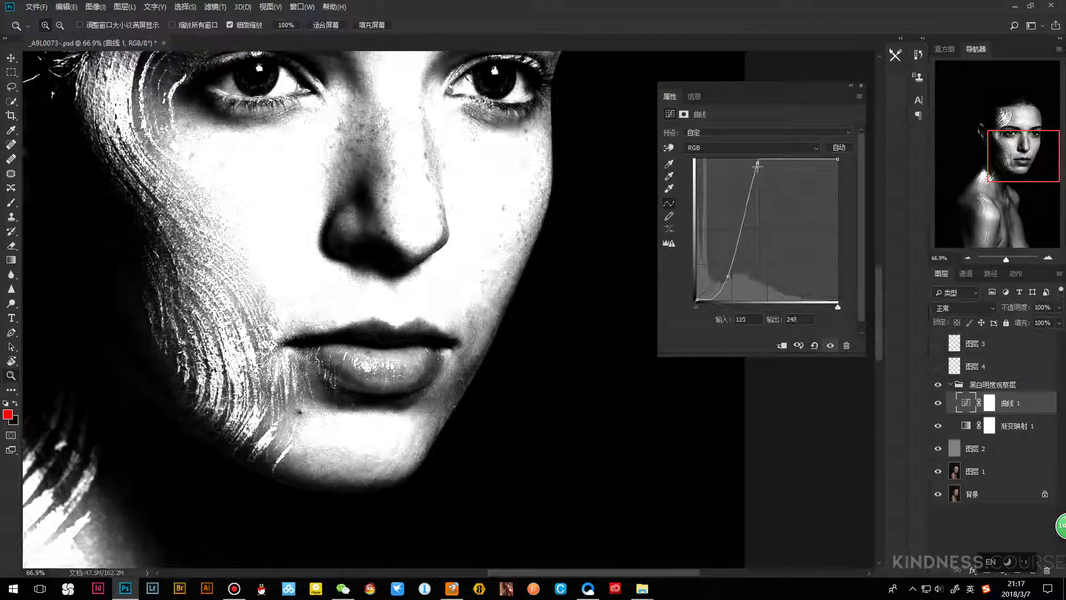
scroll(488, 323, up, 2)
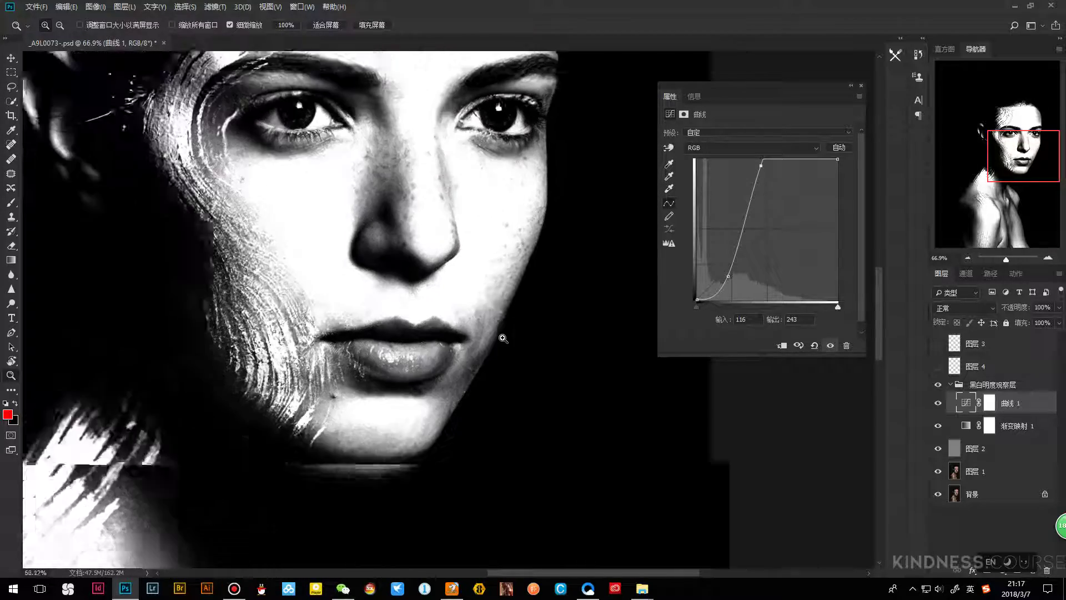
scroll(490, 336, up, 2)
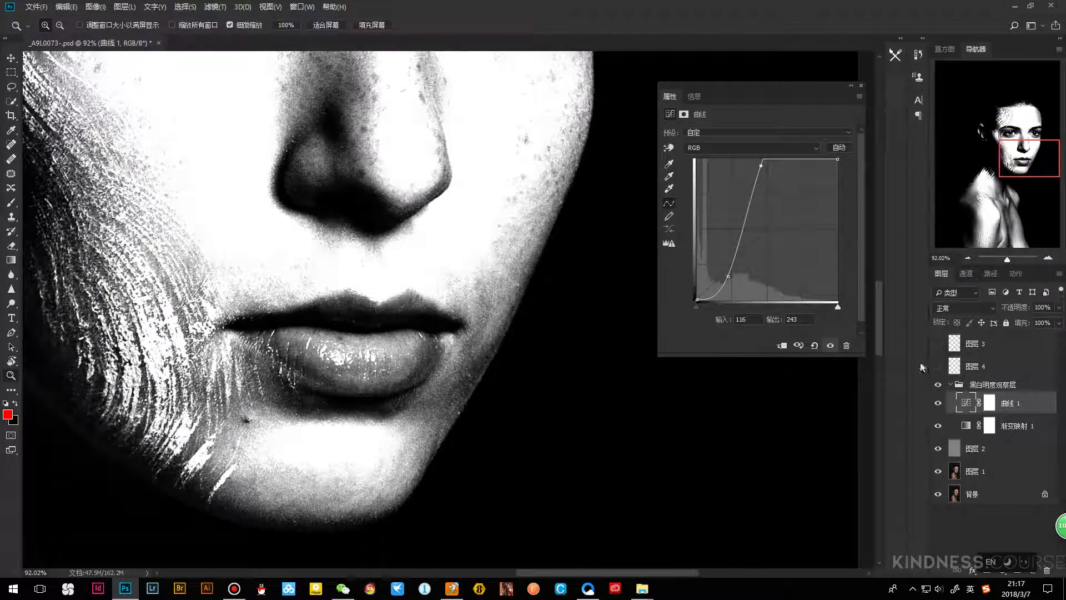
Compare the mouth area with the 黑白明度观察层 group off and on, and show the outline layer 图层 4
click(939, 383)
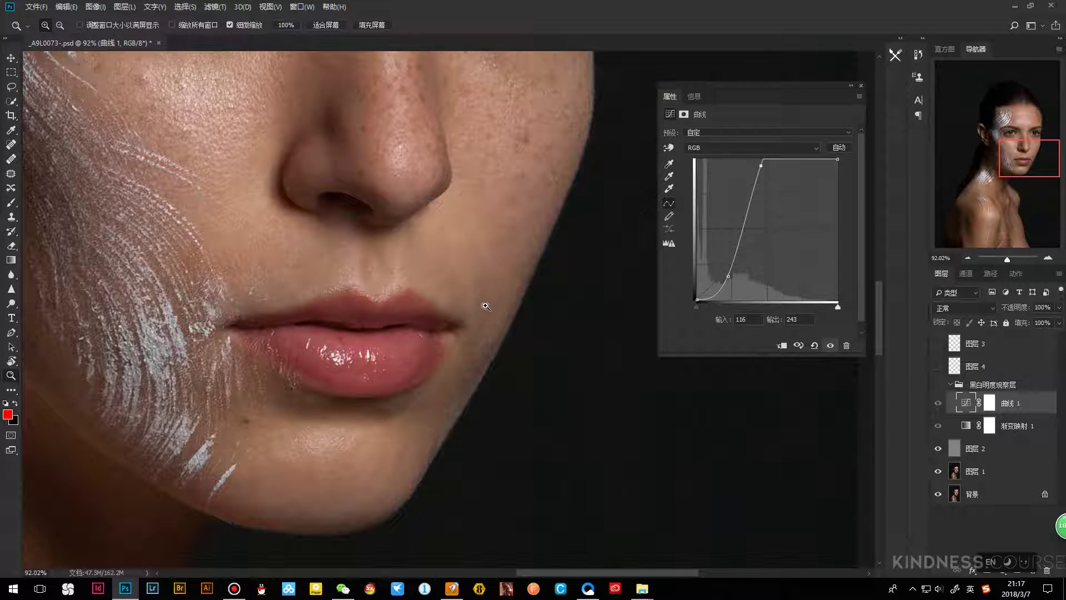
click(938, 384)
click(937, 366)
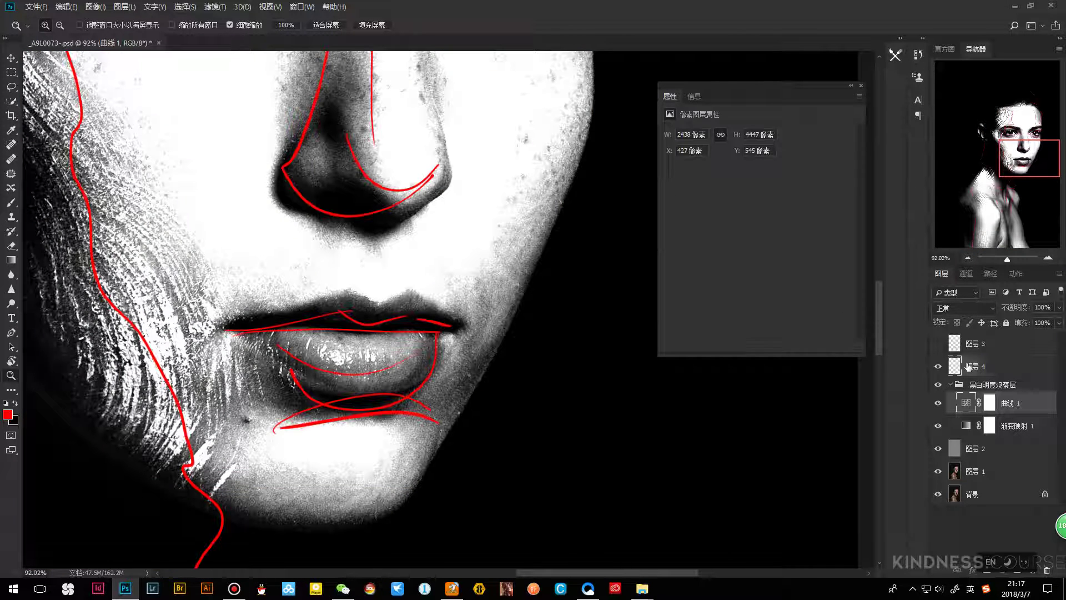
Erase parts of the red lip outline and delete the outline layer 图层 4
click(959, 371)
key(b)
key(e)
drag(444, 324, 377, 413)
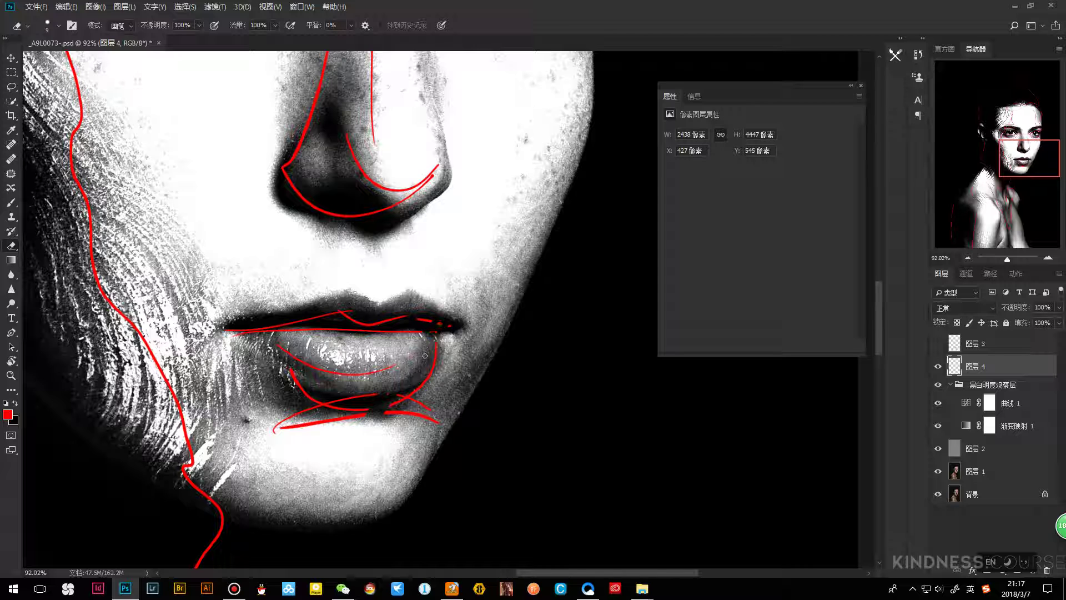
drag(980, 370, 980, 387)
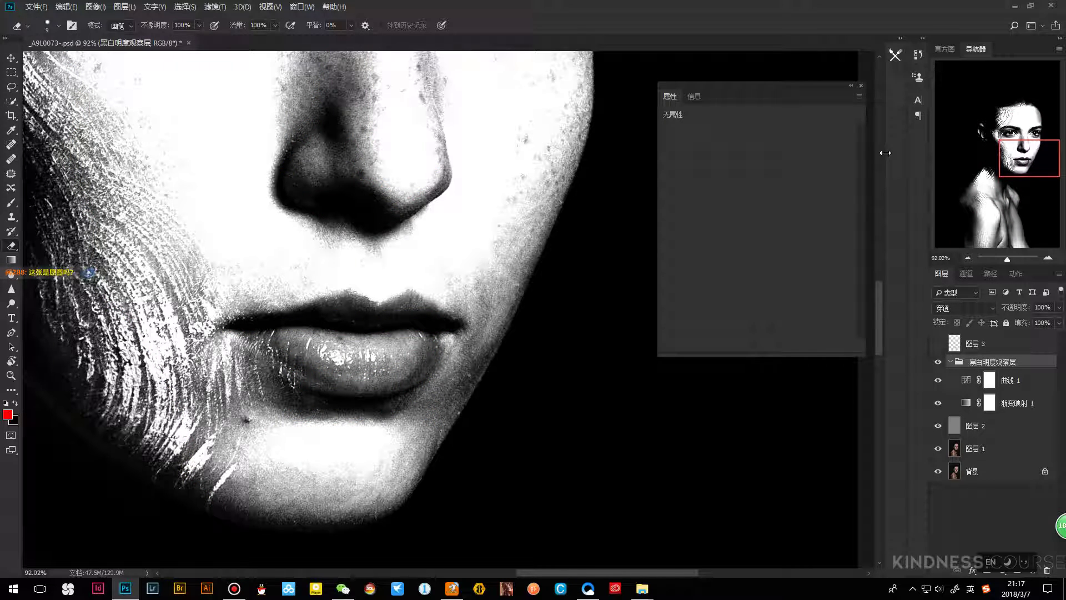
On a new layer inside the 黑白明度观察层 group, outline the small triangular shadow beside the mouth corner in red
key(b)
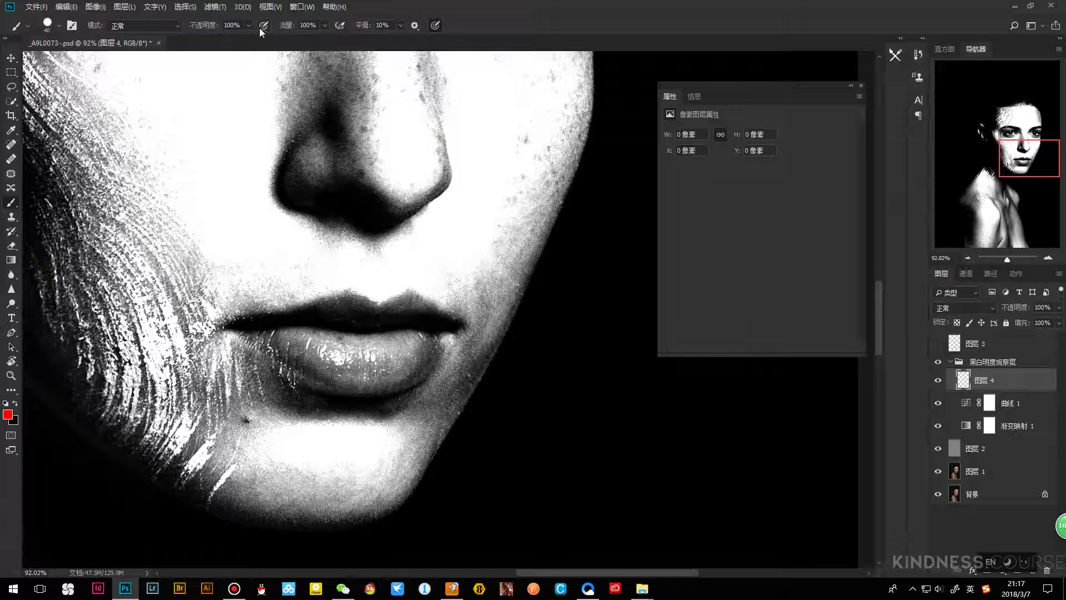
mouse_move(487, 309)
mouse_down()
mouse_move(470, 348)
mouse_move(493, 348)
mouse_up()
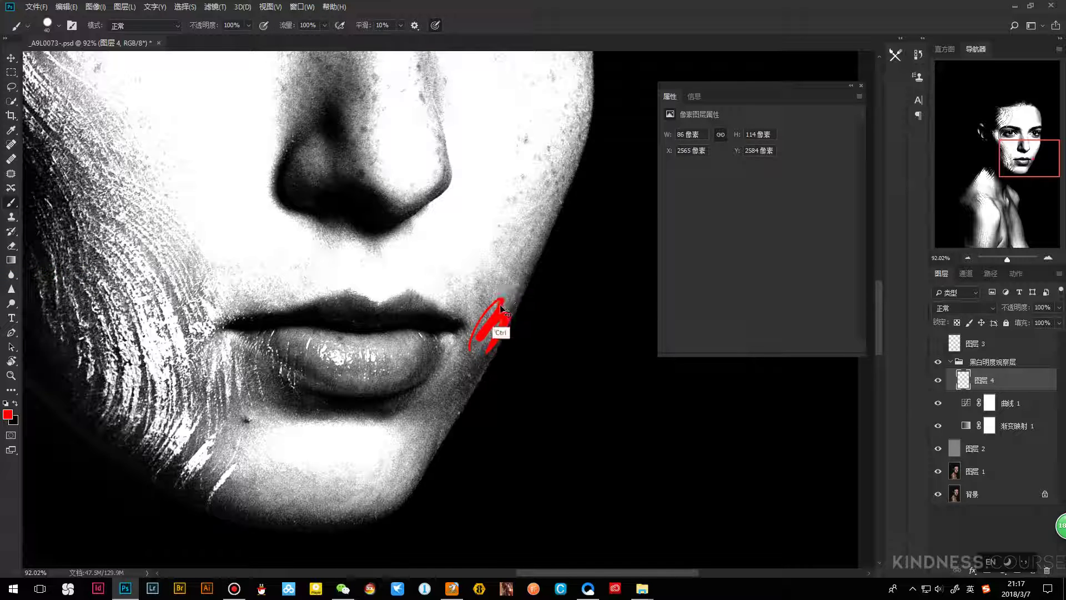
key(ctrl+z)
mouse_move(485, 295)
mouse_down()
mouse_move(478, 351)
mouse_move(508, 312)
mouse_move(484, 300)
mouse_up()
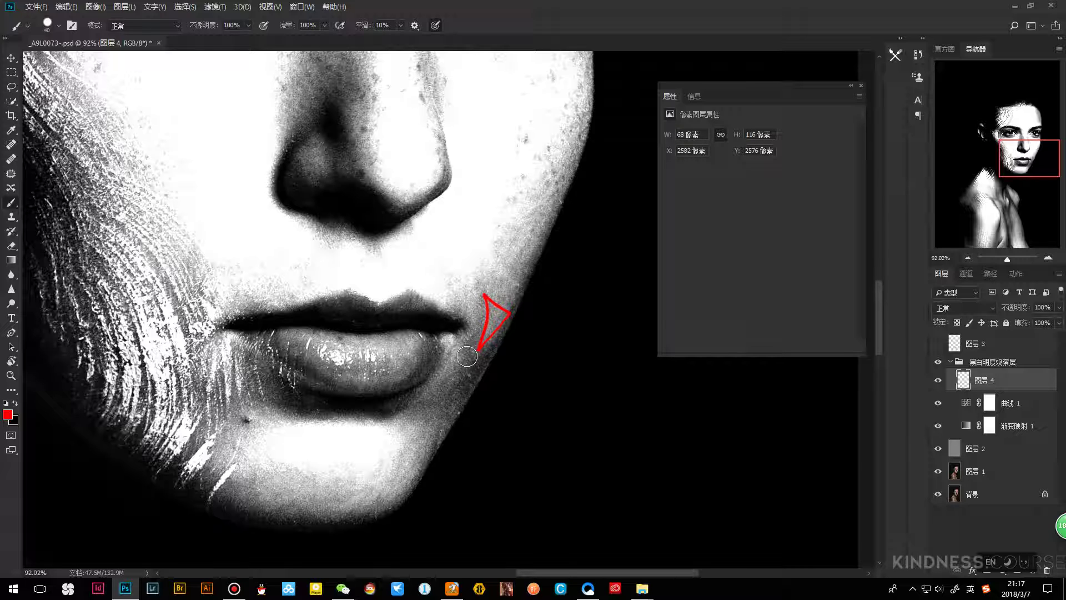
Compare the shadow beside the mouth with the triangle layer hidden and the 黑白明度观察层 group switched off and on
click(938, 379)
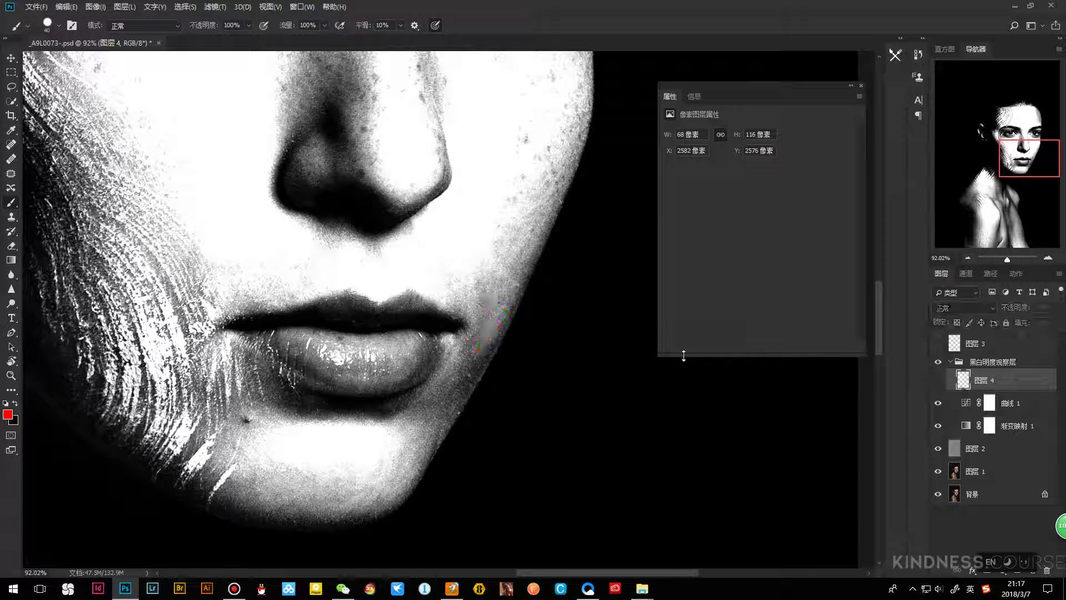
click(11, 376)
drag(480, 279, 430, 280)
click(937, 362)
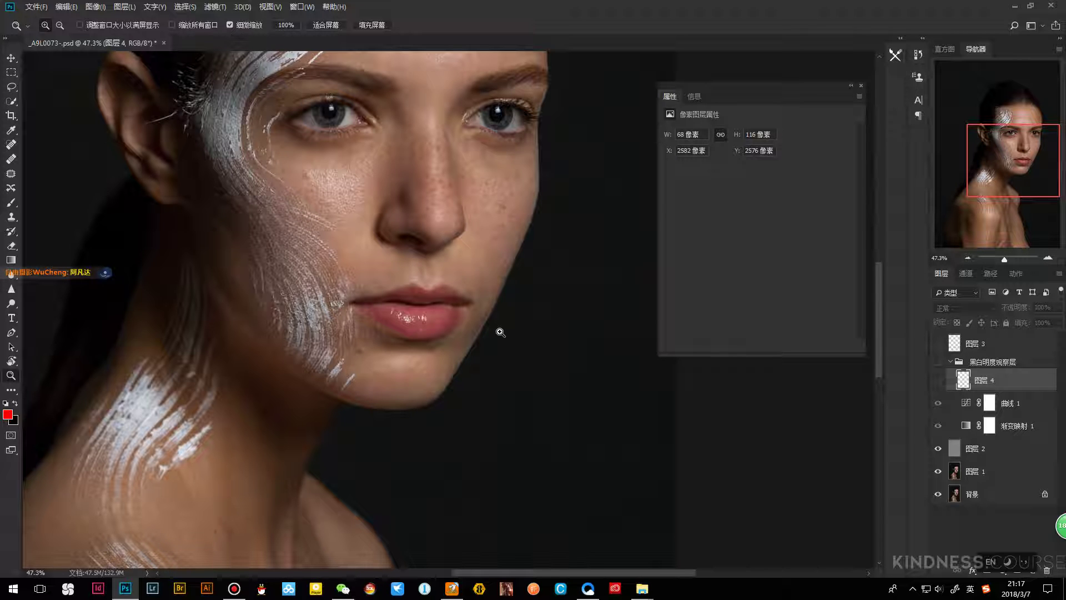
click(938, 361)
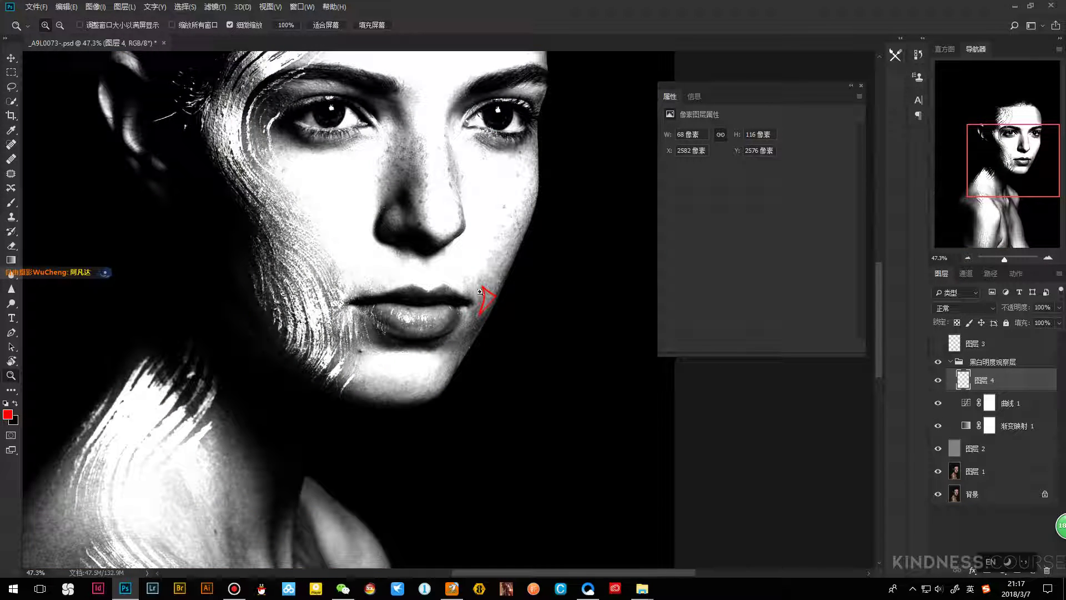
Erase the red triangle beside the mouth with a larger eraser and move 图层 4 above the 黑白明度观察层 group
key(e)
key(bracketright)
key(bracketright)
key(bracketright)
key(bracketright)
key(bracketright)
key(bracketright)
key(bracketright)
key(bracketright)
key(bracketright)
key(bracketright)
key(bracketright)
key(bracketright)
key(bracketright)
key(bracketright)
key(bracketright)
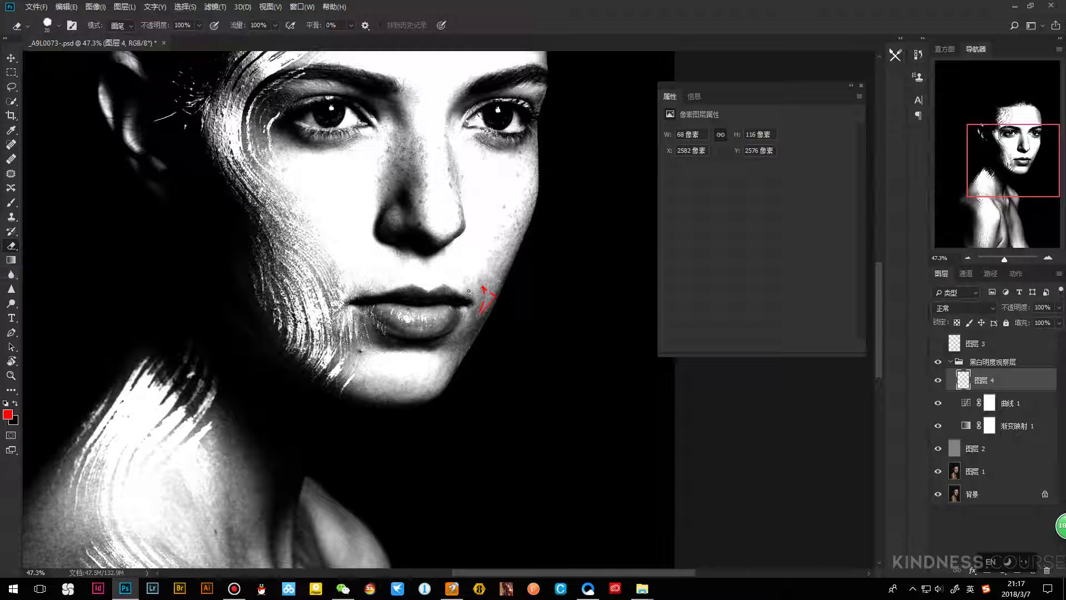
drag(492, 286, 478, 301)
drag(953, 383, 963, 355)
Turn off the 曲线 1 adjustment and mark the shadow between the mouth corner and cheek edge with red brush strokes
key(b)
click(938, 402)
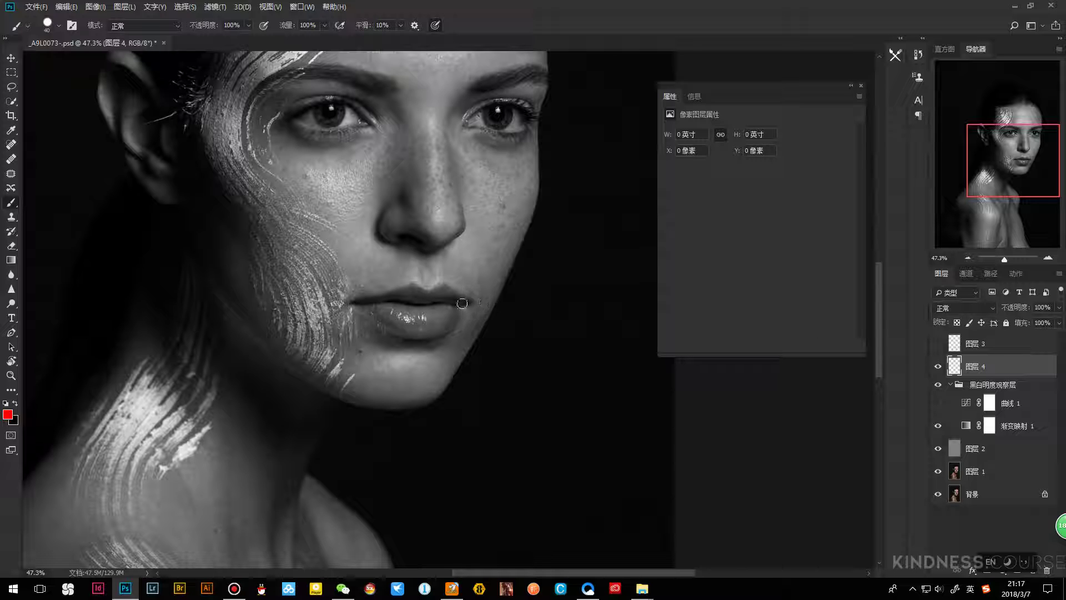
drag(463, 301, 491, 326)
mouse_move(501, 286)
mouse_down()
mouse_move(482, 304)
mouse_move(484, 332)
mouse_up()
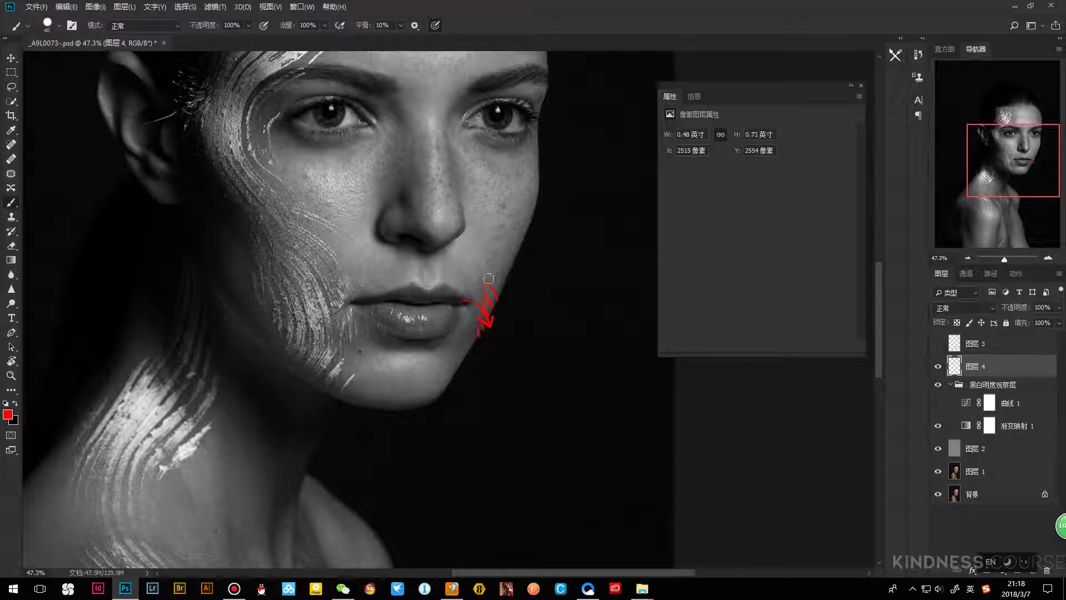
Hide 图层 4, check the shadows with 曲线 1 turned on, and switch off the 黑白明度观察层 group
click(937, 366)
click(938, 400)
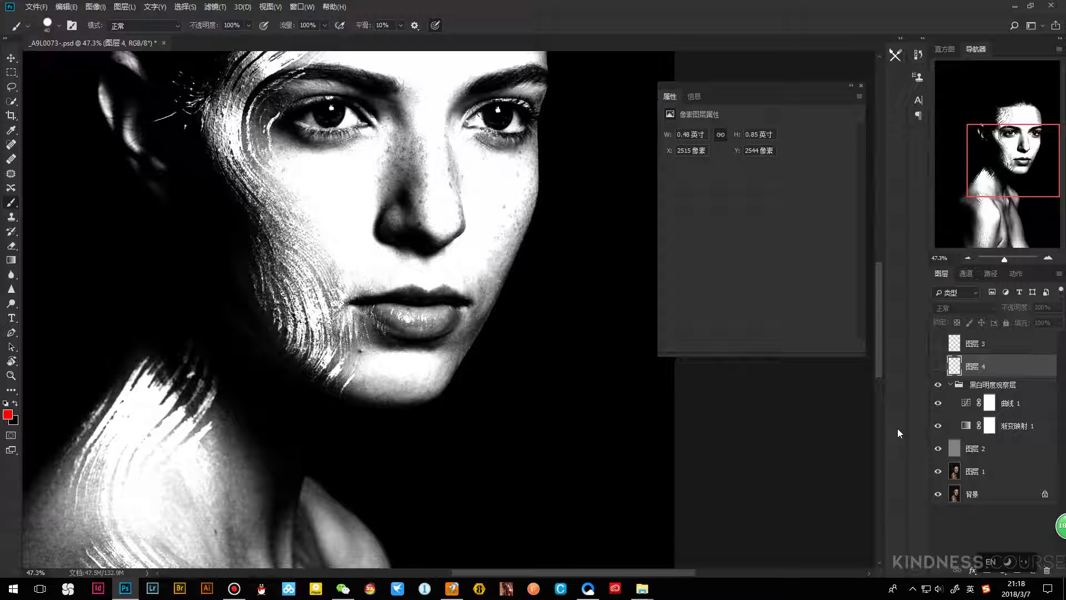
click(10, 375)
drag(540, 246, 516, 269)
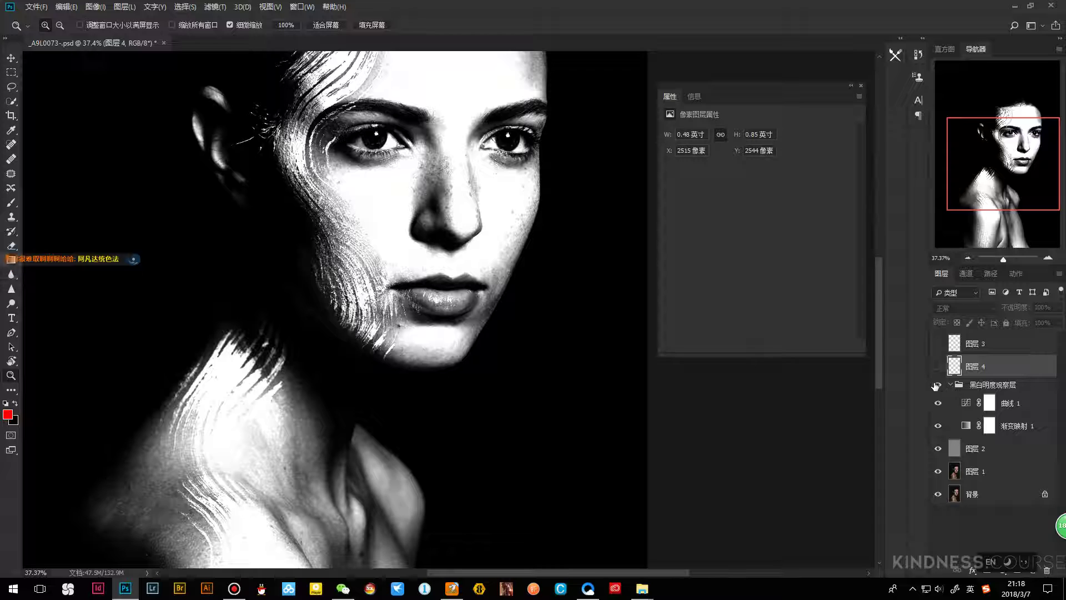
click(938, 384)
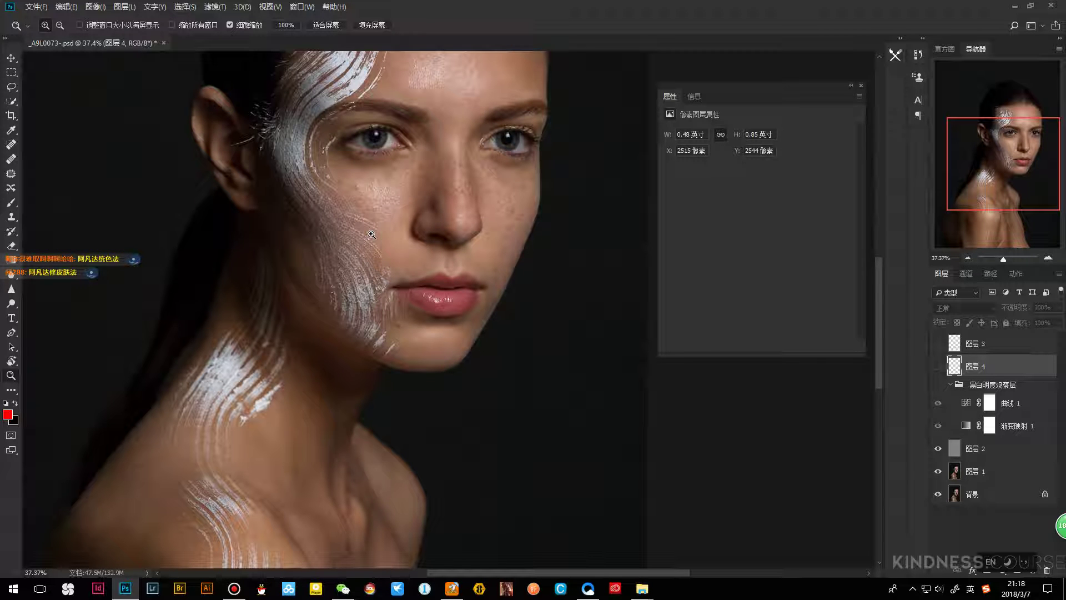
Close the floating properties panel and examine the forehead and cheek of the colour portrait up close
drag(500, 306, 537, 417)
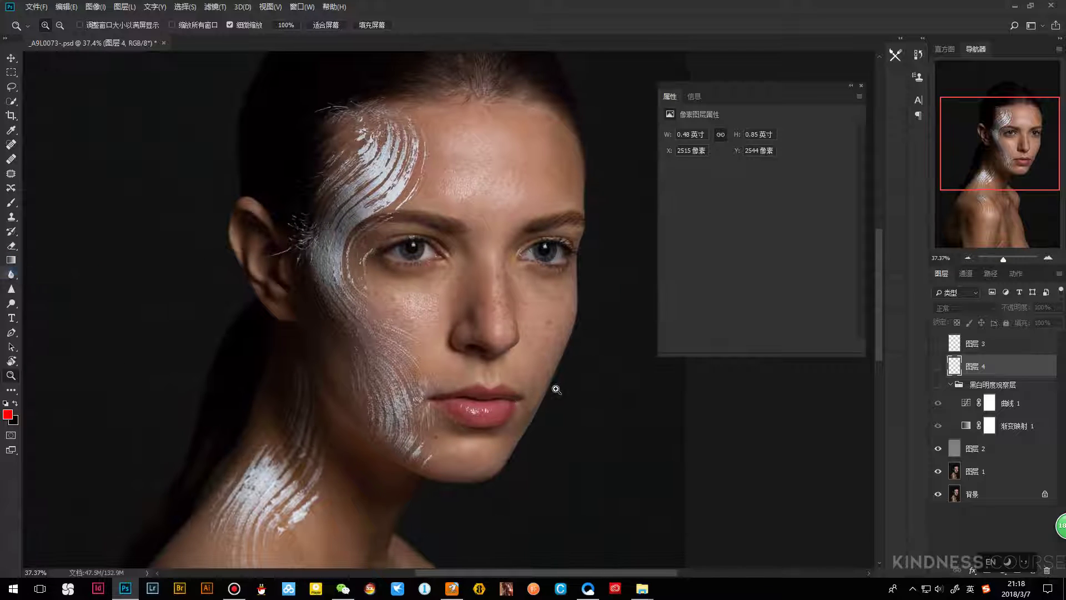
click(861, 86)
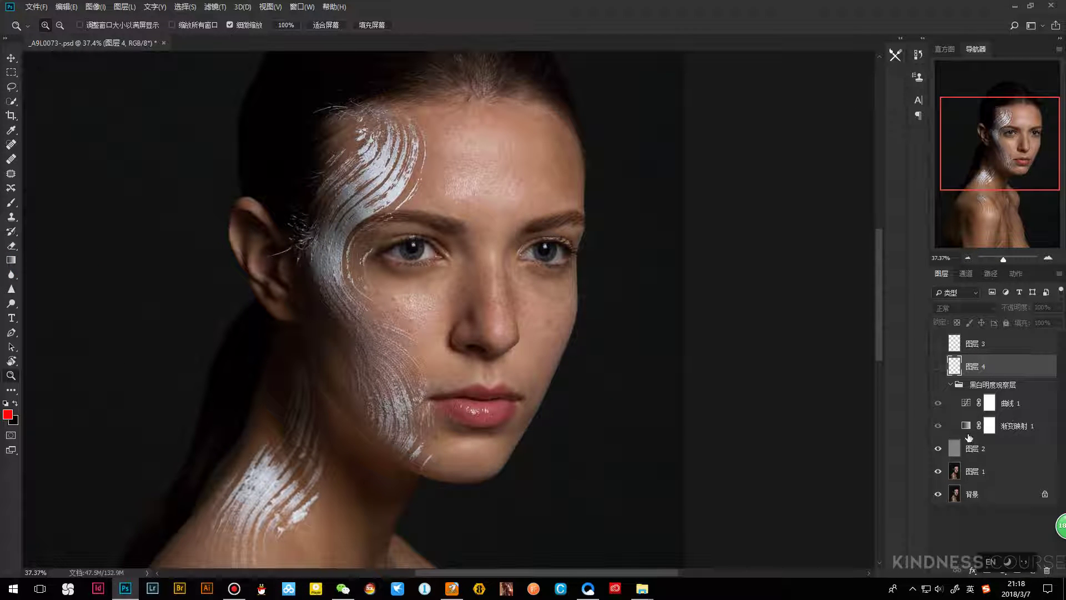
mouse_move(459, 345)
mouse_down()
mouse_move(481, 327)
mouse_move(473, 332)
mouse_up()
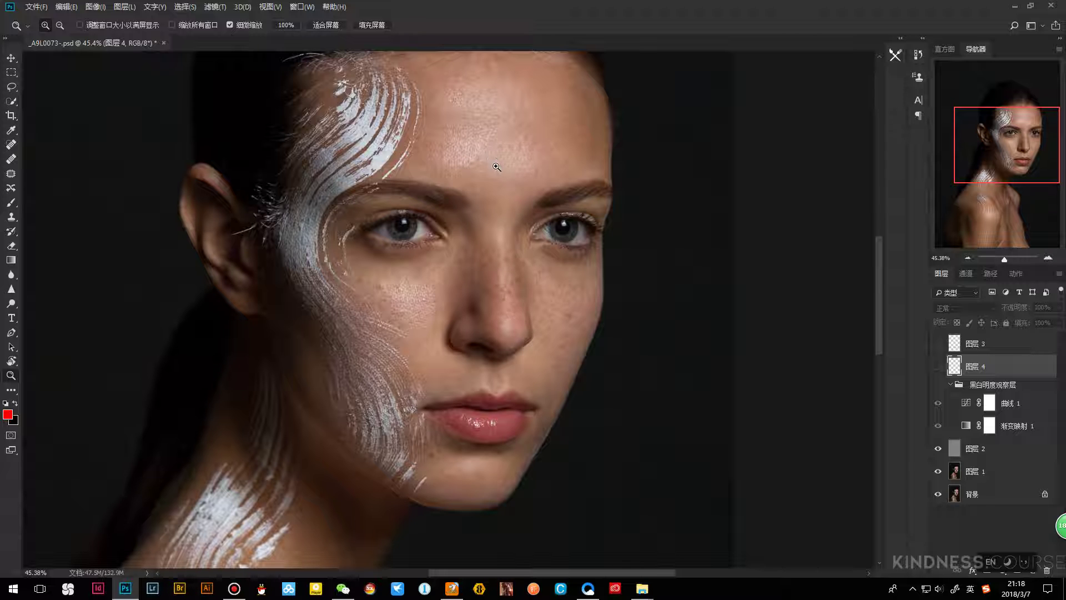
drag(493, 162, 495, 221)
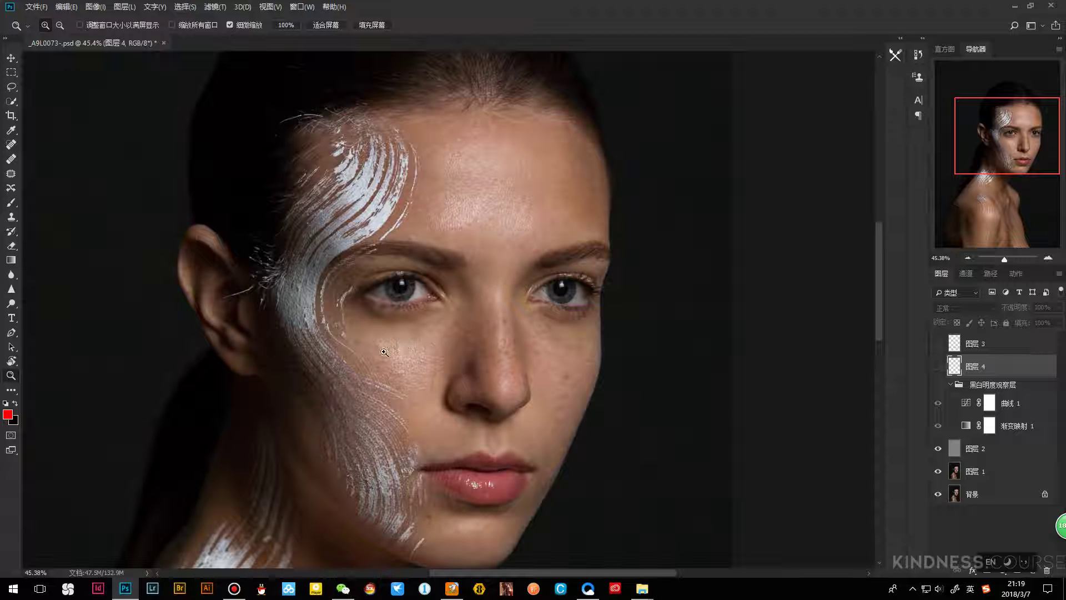
Show 图层 4 and circle the cheek highlight and three forehead highlights with the red brush
click(938, 366)
key(b)
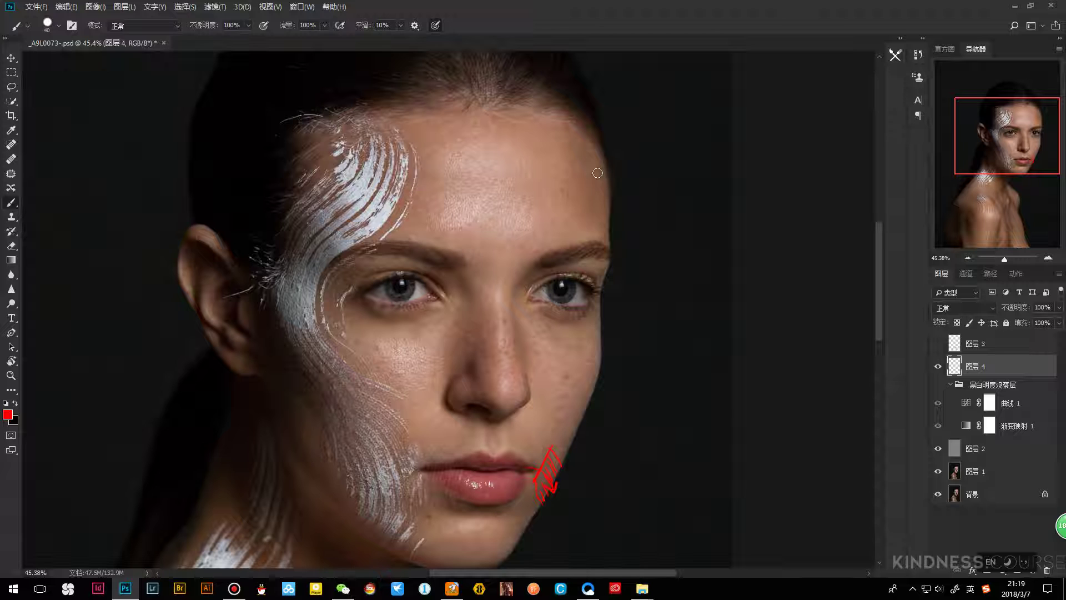
mouse_move(396, 365)
mouse_down()
mouse_move(420, 351)
mouse_move(396, 360)
mouse_up()
mouse_move(513, 223)
mouse_down()
mouse_move(528, 230)
mouse_move(451, 211)
mouse_move(475, 220)
mouse_up()
mouse_move(497, 171)
mouse_down()
mouse_move(479, 160)
mouse_move(499, 171)
mouse_up()
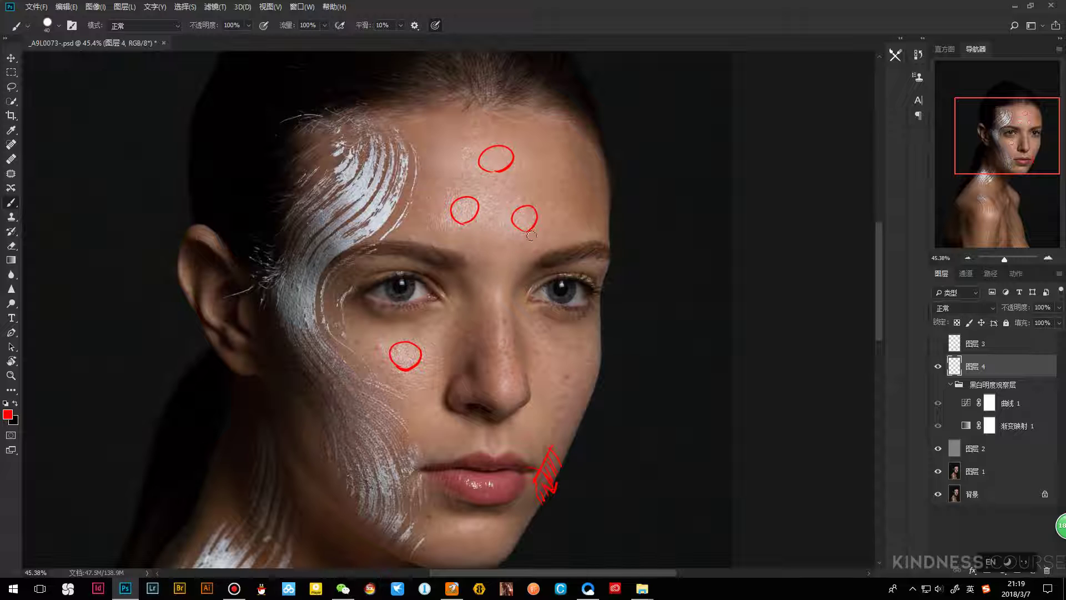
Mark the small highlights on the nose tip, nose bridge, lower lip and upper lip edge in red
drag(506, 383, 501, 388)
drag(500, 328, 500, 339)
mouse_move(499, 294)
mouse_down()
mouse_move(498, 304)
mouse_move(499, 296)
mouse_up()
drag(474, 483, 478, 487)
drag(491, 480, 493, 485)
drag(481, 444, 510, 447)
Outline the wider bright zones around the forehead, cheek and nose highlights in red and retrace the lip highlights
mouse_move(499, 132)
mouse_down()
mouse_move(474, 134)
mouse_move(443, 220)
mouse_move(472, 228)
mouse_move(551, 219)
mouse_move(530, 182)
mouse_move(546, 180)
mouse_move(526, 161)
mouse_up()
mouse_move(410, 325)
mouse_down()
mouse_move(384, 379)
mouse_move(437, 368)
mouse_move(414, 325)
mouse_up()
mouse_move(506, 395)
mouse_down()
mouse_move(516, 398)
mouse_move(496, 391)
mouse_move(514, 383)
mouse_up()
drag(501, 326, 506, 306)
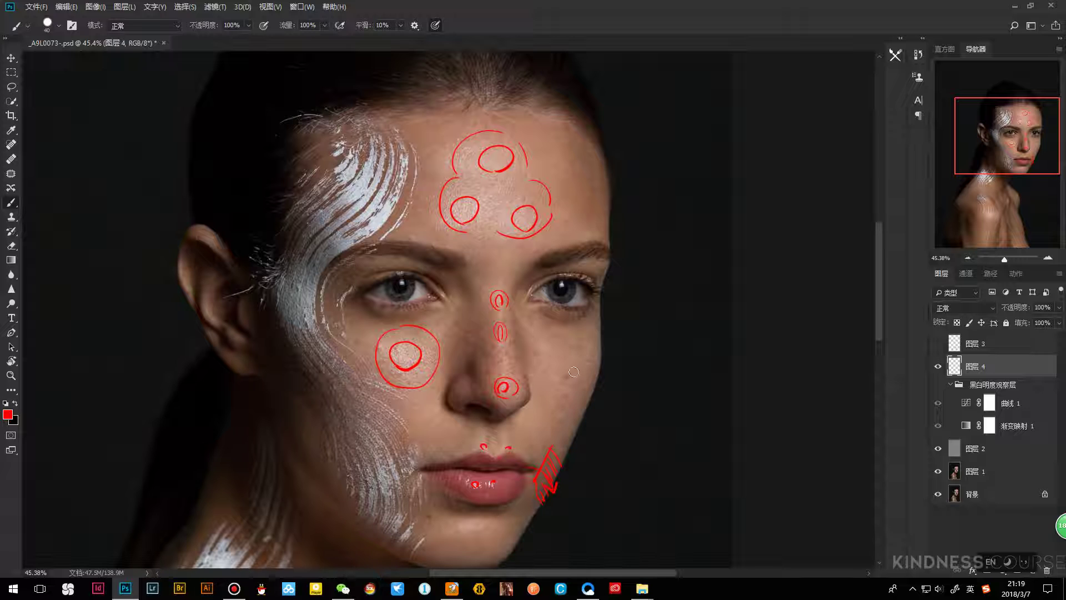
mouse_move(482, 444)
mouse_down()
mouse_move(476, 453)
mouse_move(509, 446)
mouse_up()
drag(468, 481, 484, 483)
Hide 图层 4 and draw two concentric red circles around the forehead highlight on a new layer
click(938, 366)
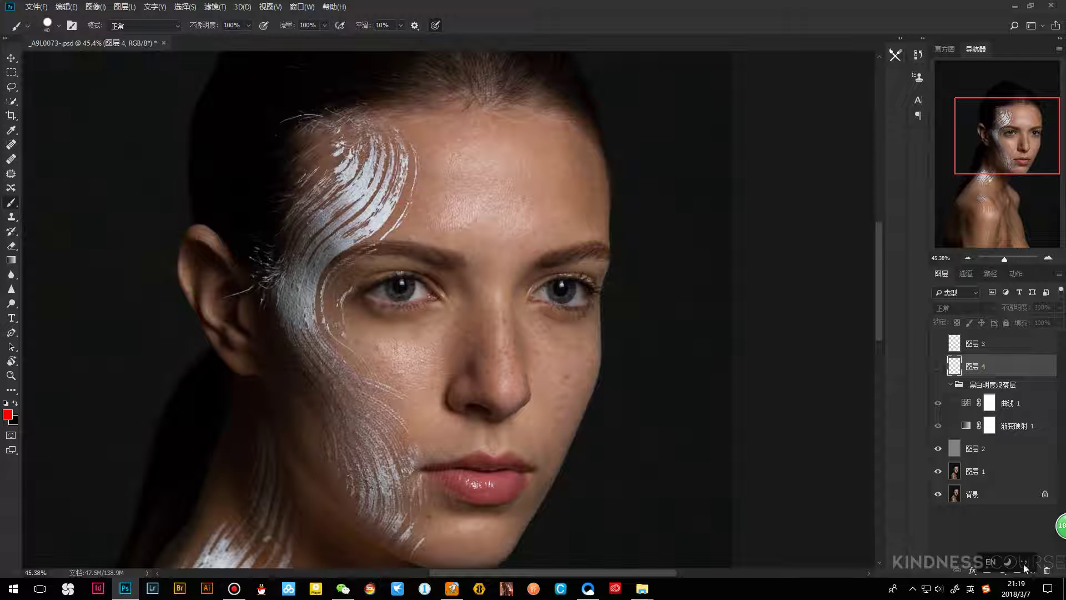
key(ctrl+shift+n)
key(Return)
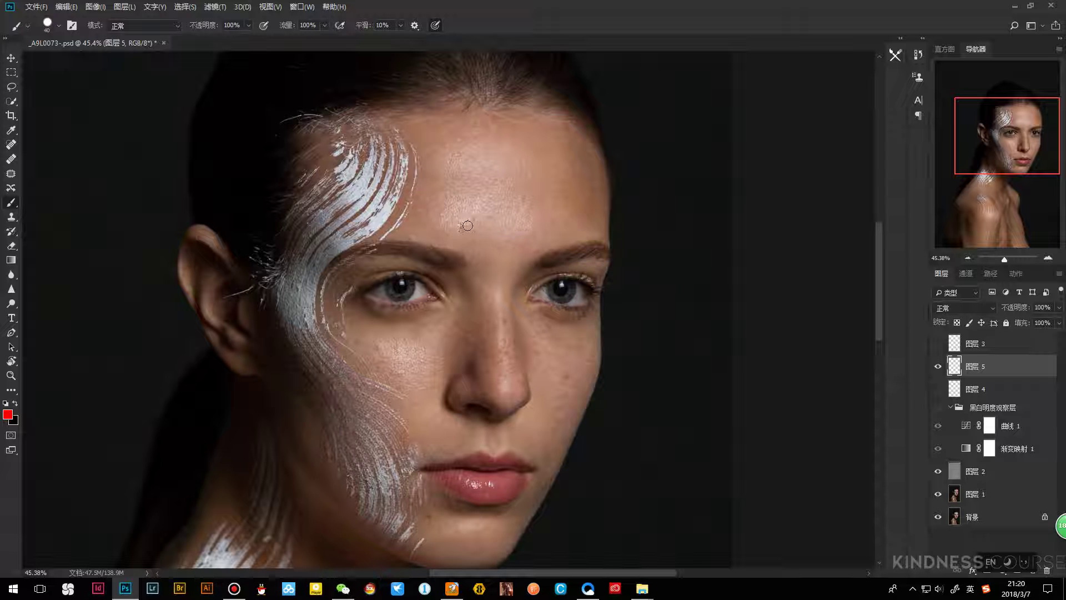
mouse_move(487, 227)
mouse_down()
mouse_move(477, 146)
mouse_move(525, 200)
mouse_move(491, 227)
mouse_up()
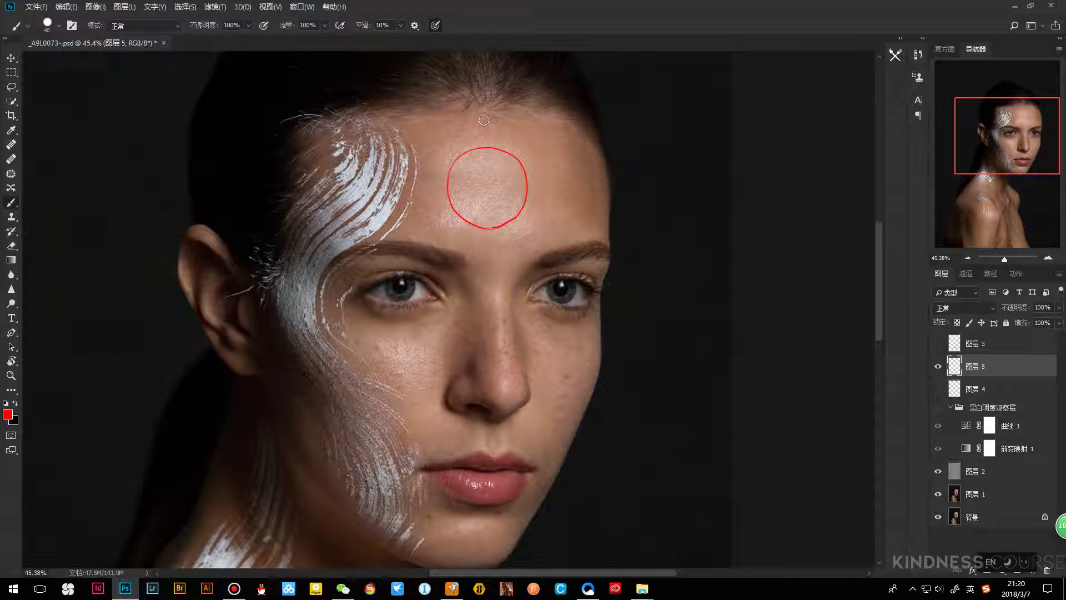
mouse_move(480, 119)
mouse_down()
mouse_move(421, 208)
mouse_move(453, 244)
mouse_move(527, 246)
mouse_move(558, 208)
mouse_move(531, 127)
mouse_move(469, 119)
mouse_up()
drag(544, 143, 557, 187)
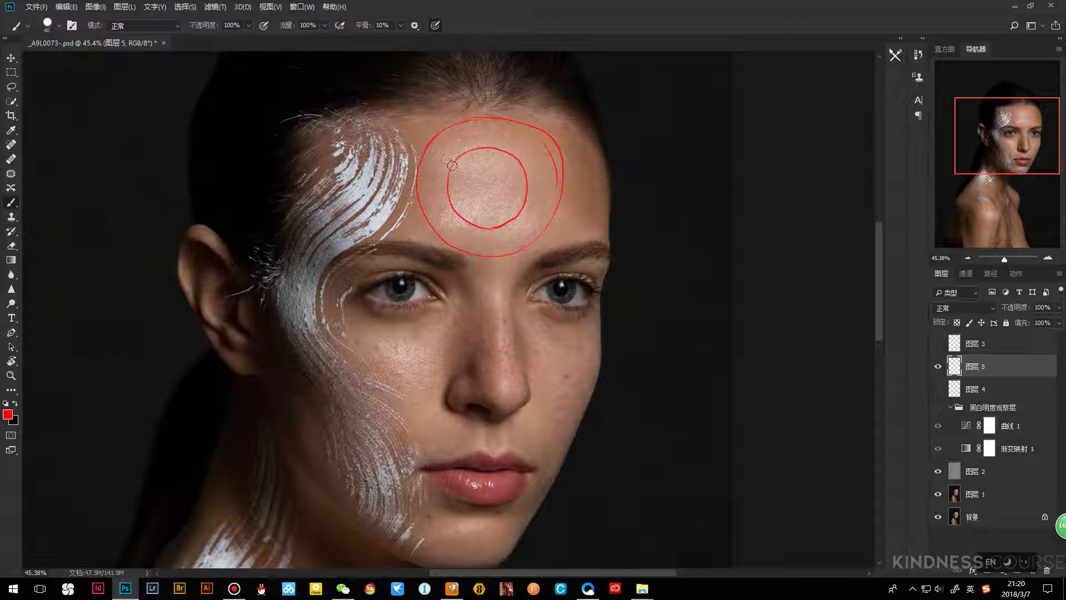
Add short red dashes in the transition ring between the two forehead circles
mouse_move(448, 142)
mouse_down()
mouse_move(436, 187)
mouse_move(452, 227)
mouse_up()
drag(520, 233, 538, 206)
drag(536, 177, 540, 187)
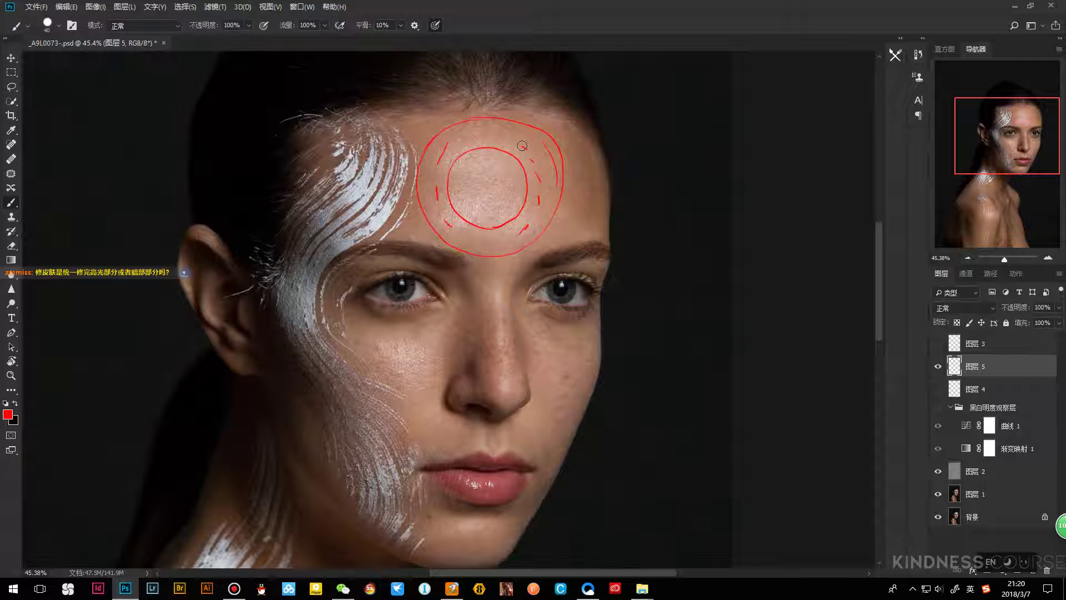
Switch to the browser's Douyu live-stream page to read the viewer chat, and return to Photoshop
key(shift)
key(alt+Tab)
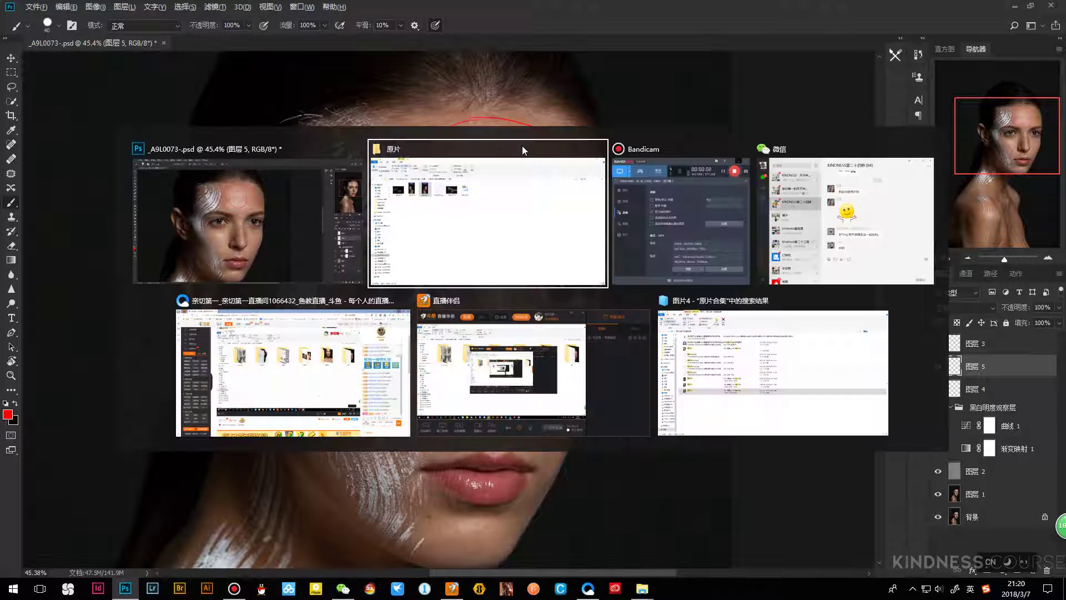
key(alt+Tab)
key(alt+Tab)
key(alt+Tab)
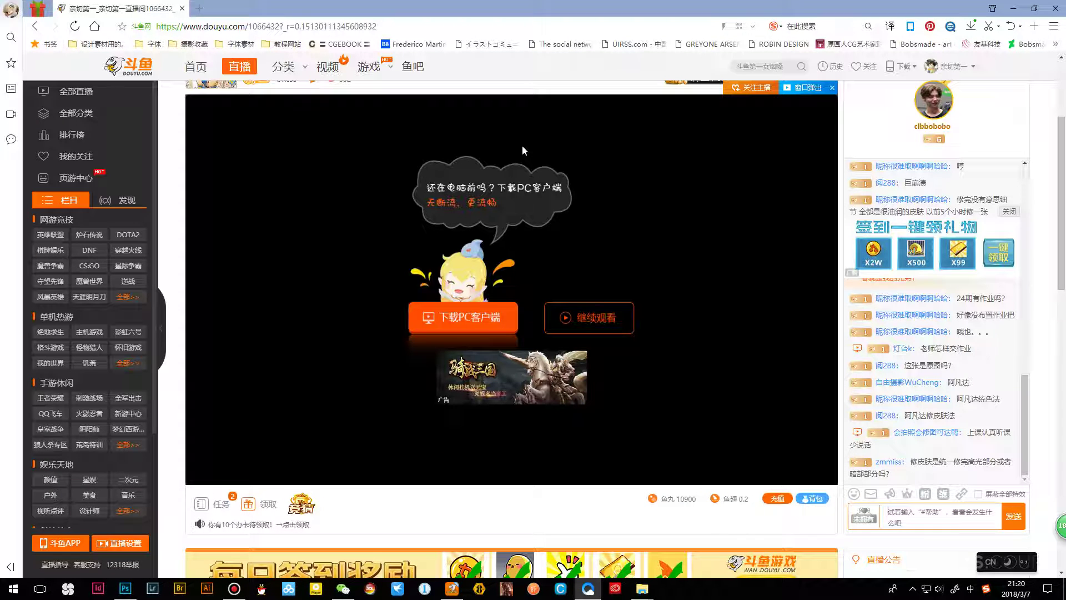
key(alt+Tab)
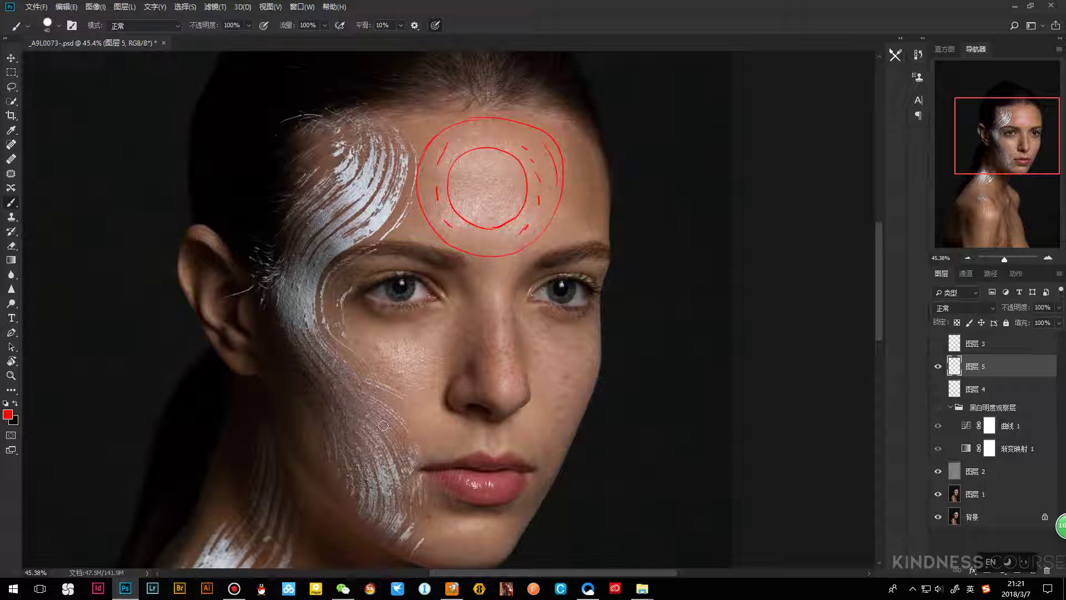
Delete the three red annotation layers 图层 3, 图层 4 and 图层 5 above the 黑白明度观察层 group
key(z)
drag(529, 253, 477, 263)
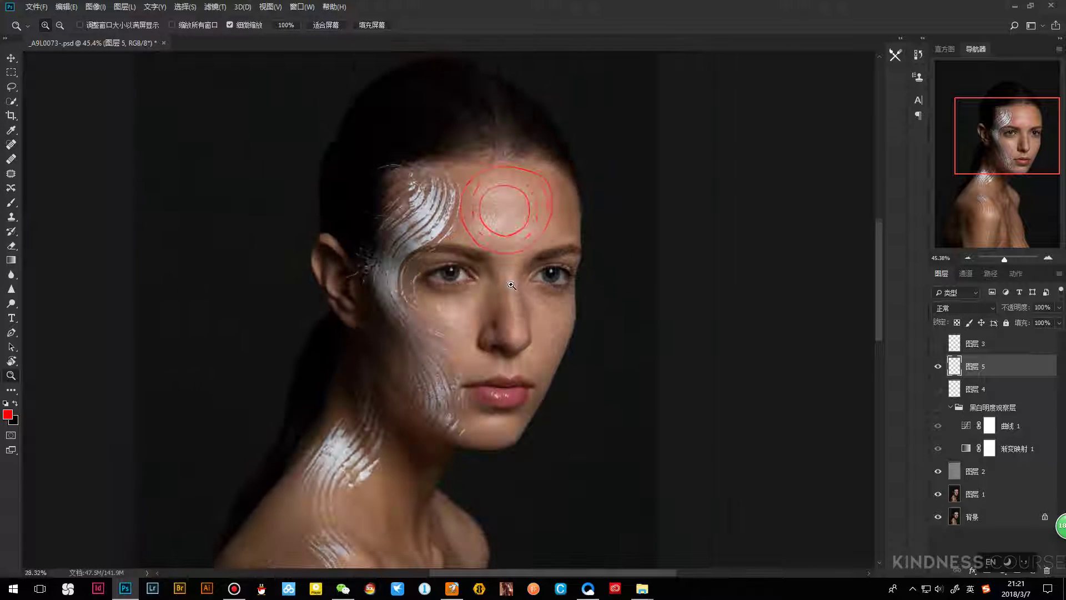
click(938, 367)
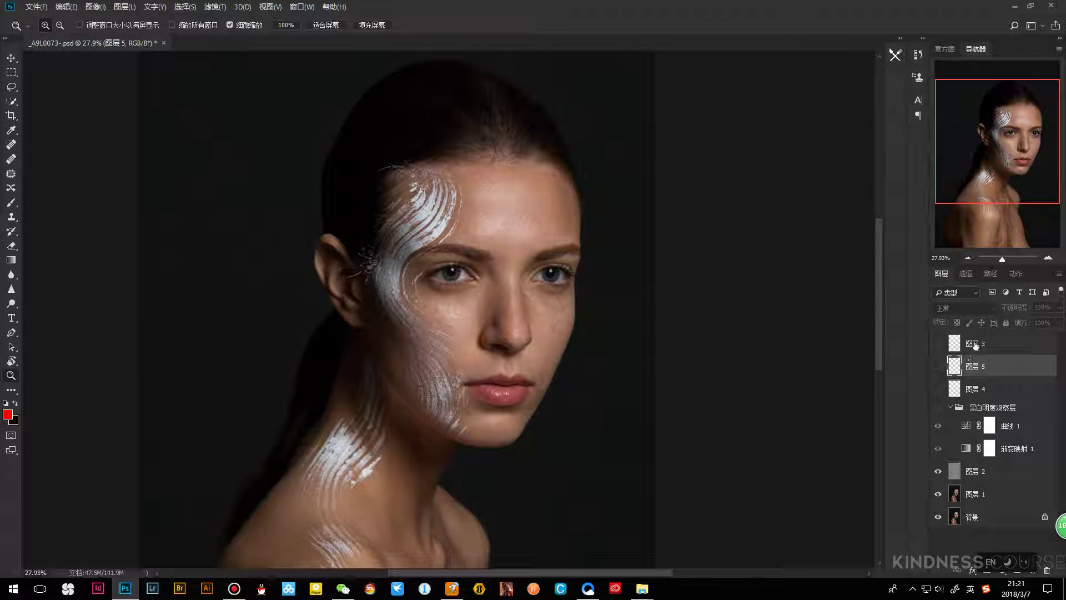
key(Delete)
key(Delete)
key(Delete)
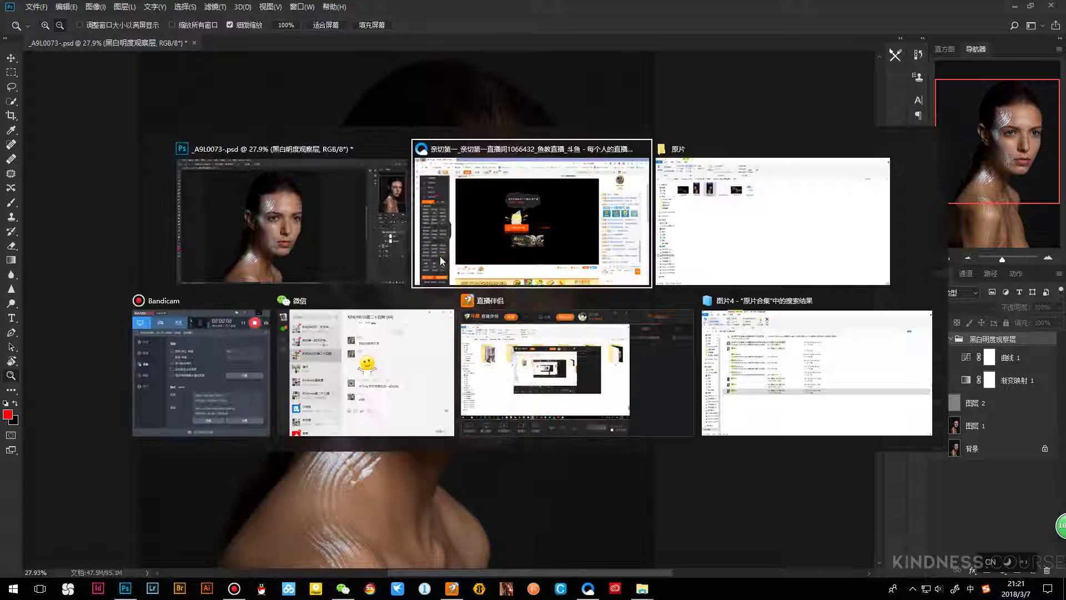
Switch to File Explorer and open the 皮肤课件-1 folder inside S24E03-中性灰原理&操作
key(alt+Tab)
key(Tab)
click(464, 333)
key(BackSpace)
click(474, 328)
double_click(648, 211)
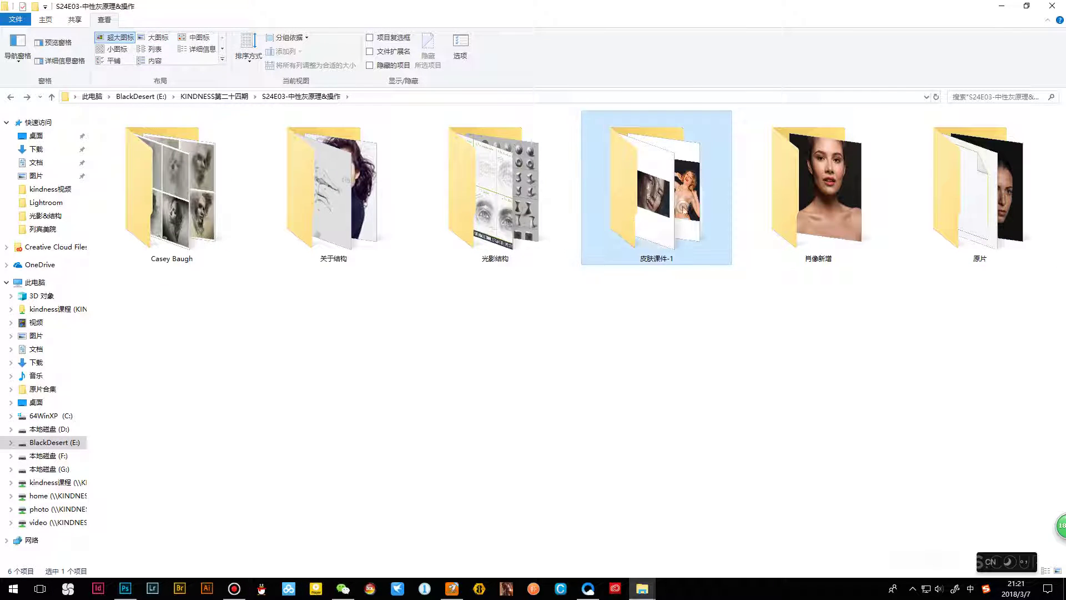
View the skin courseware images from the 皮肤 title page through the second SKIN RETOUCH text page
click(140, 139)
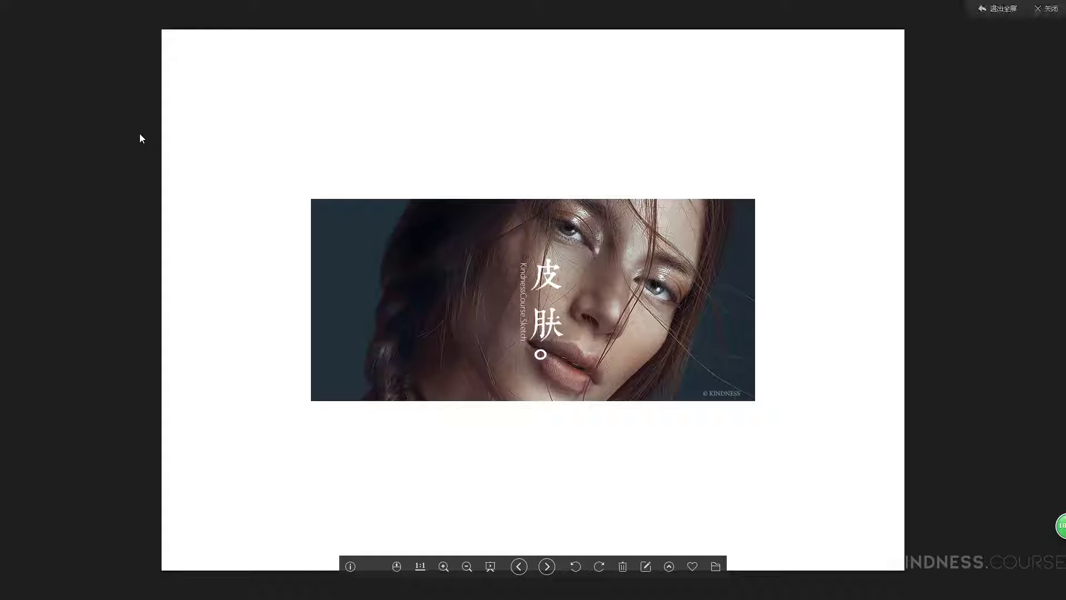
key(Right)
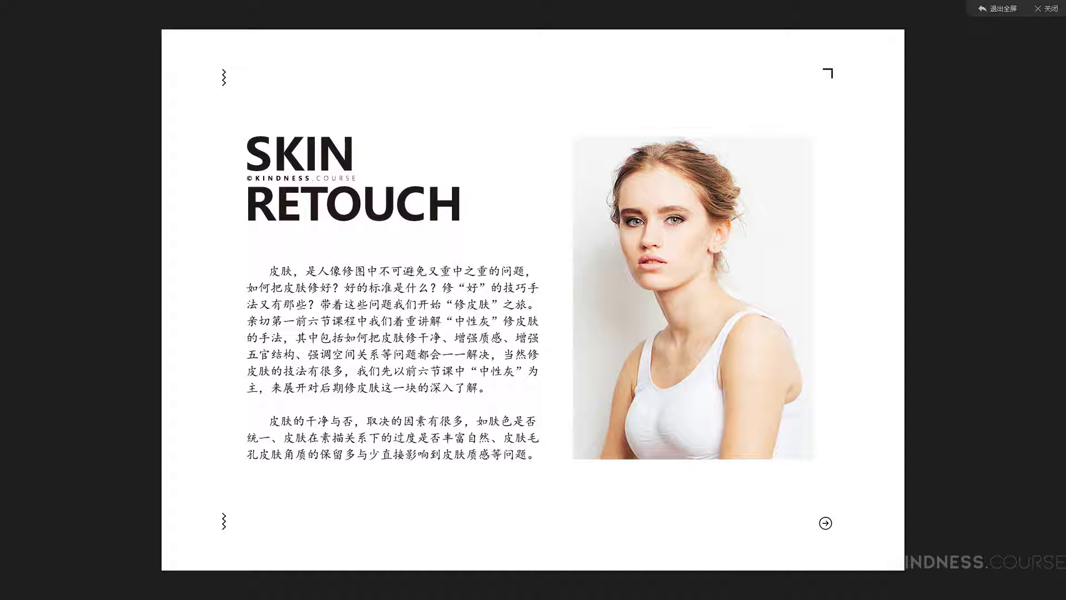
key(Right)
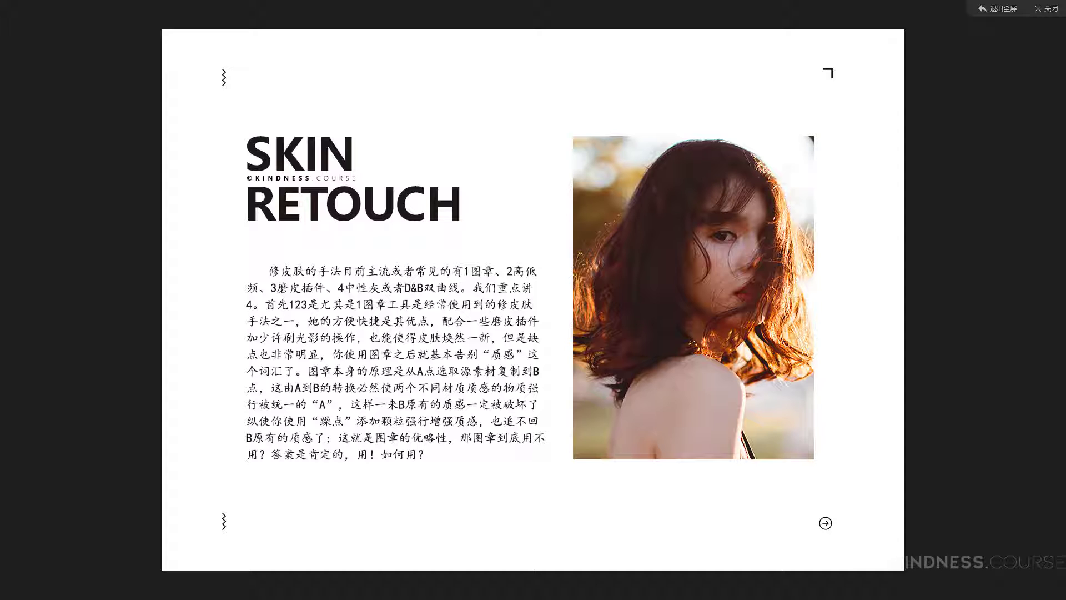
Switch to Photoshop, add a blank layer above 图层 2, and prepare a Clone Stamp with a brush size of 400
key(alt+Tab)
key(alt+Tab)
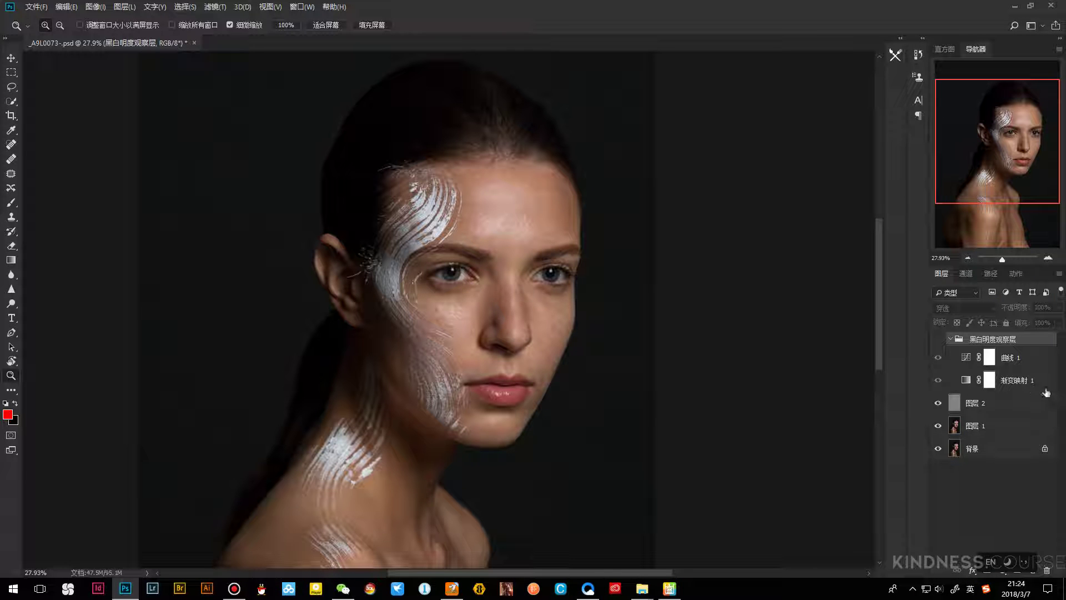
click(1045, 395)
key(ctrl+shift+alt+n)
key(s)
key(bracketright)
key(bracketright)
key(bracketright)
key(bracketright)
key(bracketright)
key(bracketright)
key(bracketright)
key(bracketright)
key(bracketright)
key(bracketright)
key(bracketright)
key(bracketright)
key(bracketright)
key(bracketright)
key(bracketright)
key(bracketright)
key(bracketright)
key(bracketright)
key(bracketright)
key(bracketright)
key(bracketleft)
key(bracketleft)
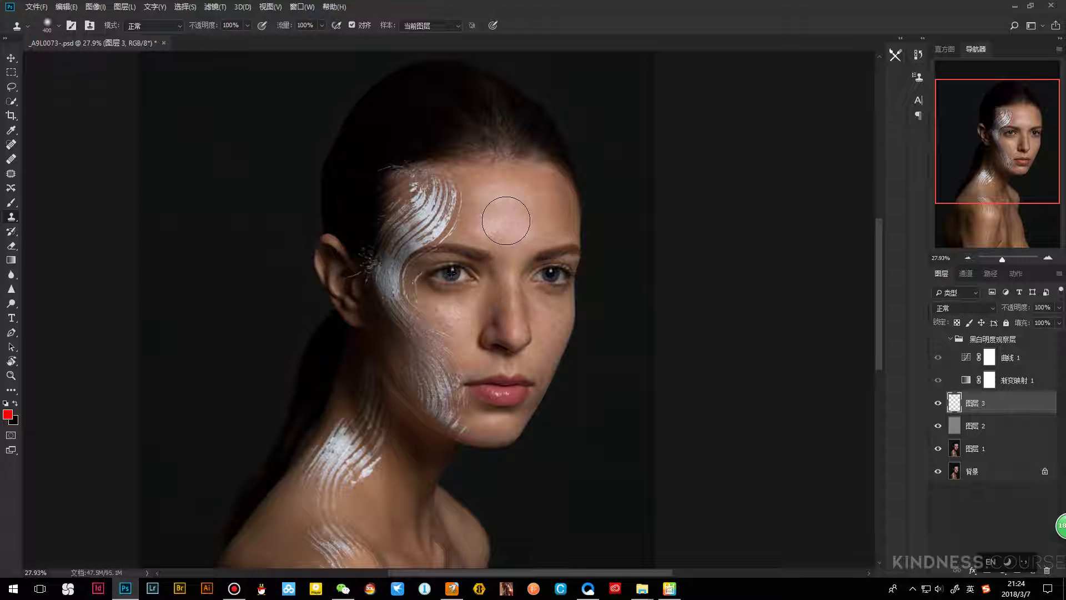
Set the Clone Stamp to sample 所有图层 and review the 显示叠加 option in the 仿制源 settings
click(432, 26)
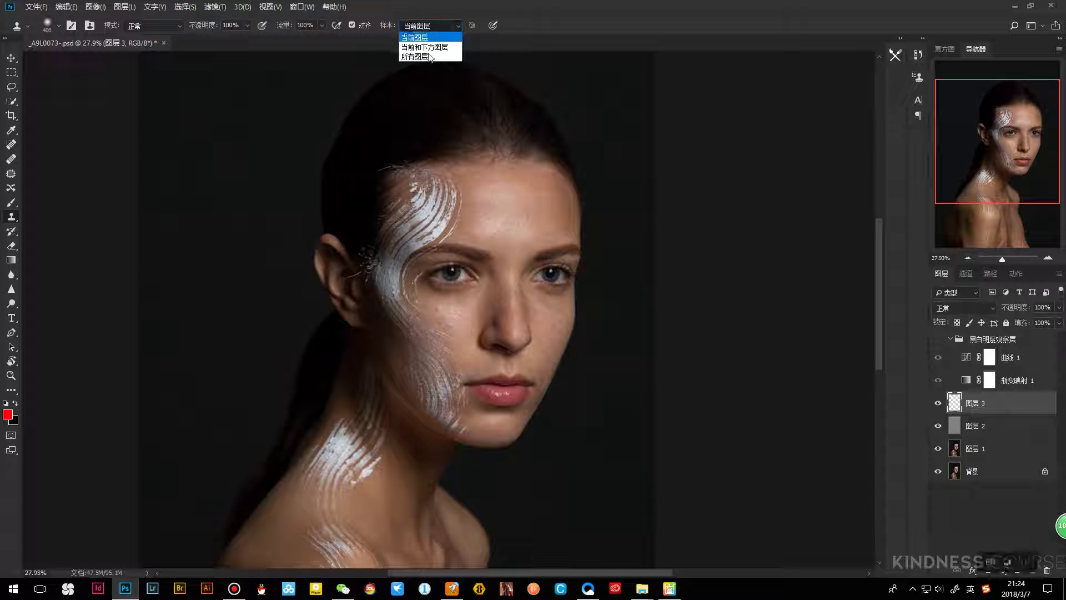
click(429, 56)
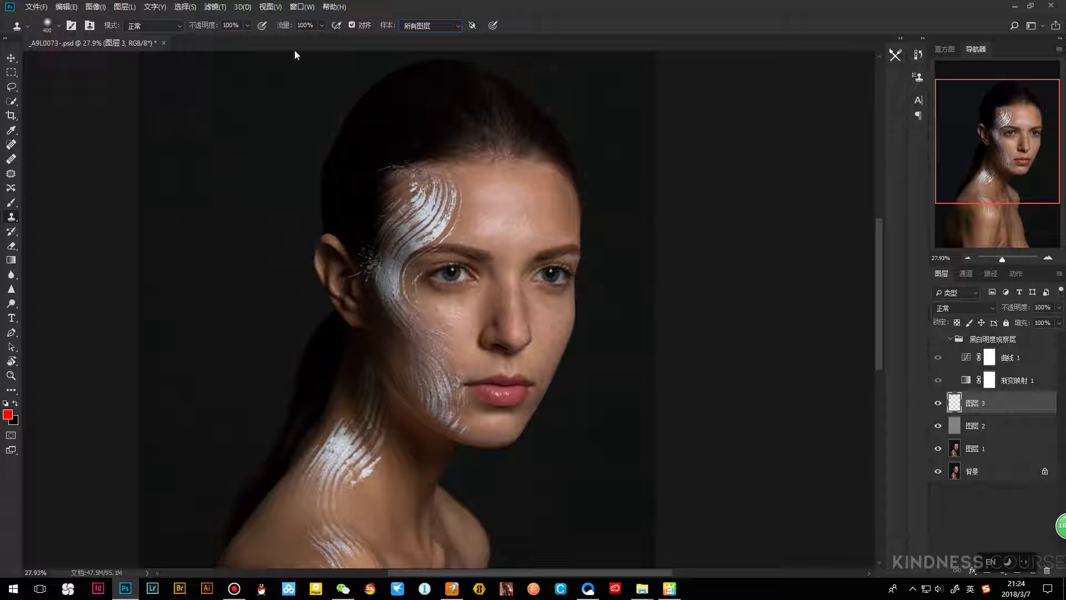
click(89, 25)
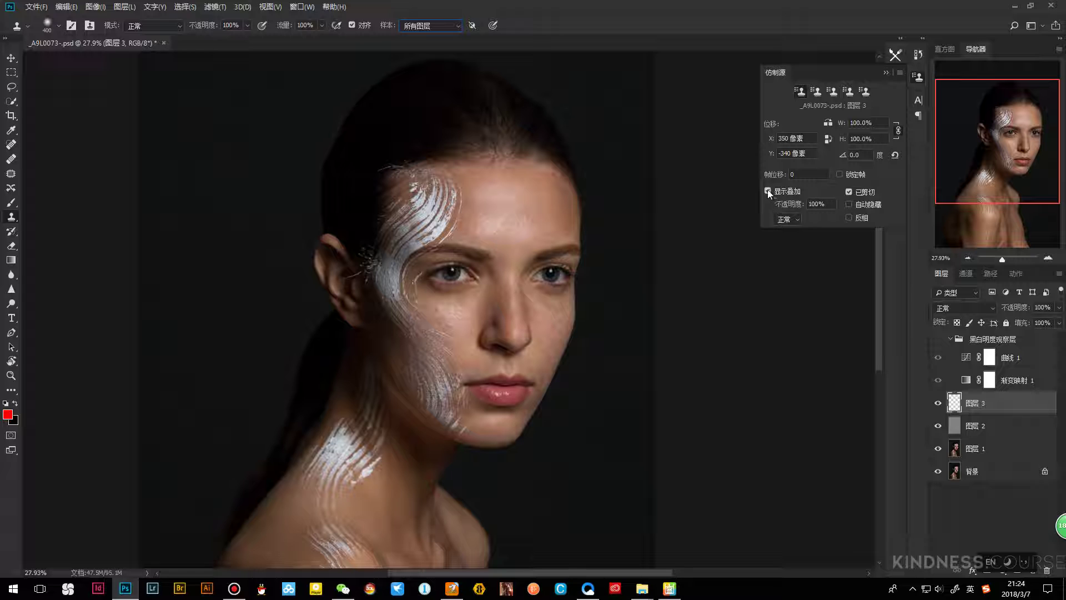
click(918, 76)
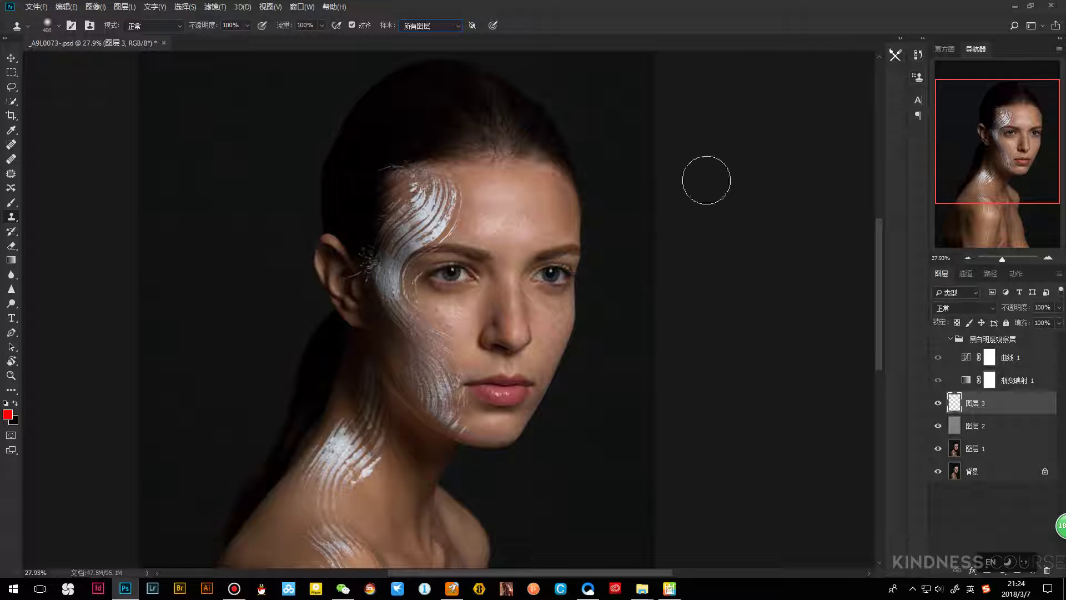
Try cloning the eye nearest the white paint onto the middle of the forehead, and undo it
alt+click(449, 273)
click(507, 217)
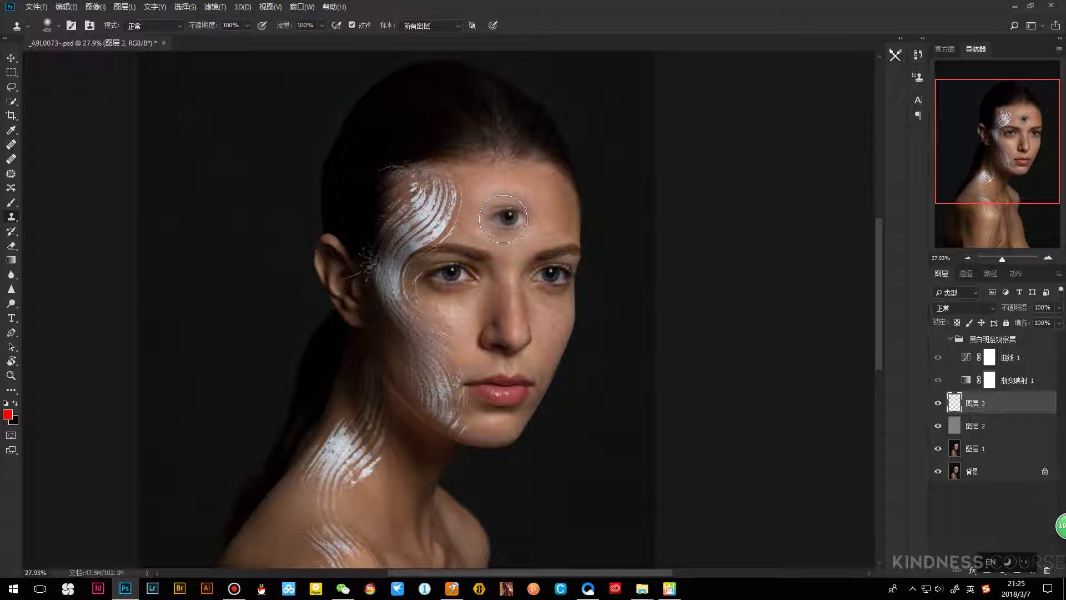
mouse_move(502, 219)
mouse_down()
mouse_move(502, 239)
mouse_move(480, 259)
mouse_move(500, 241)
mouse_up()
click(503, 216)
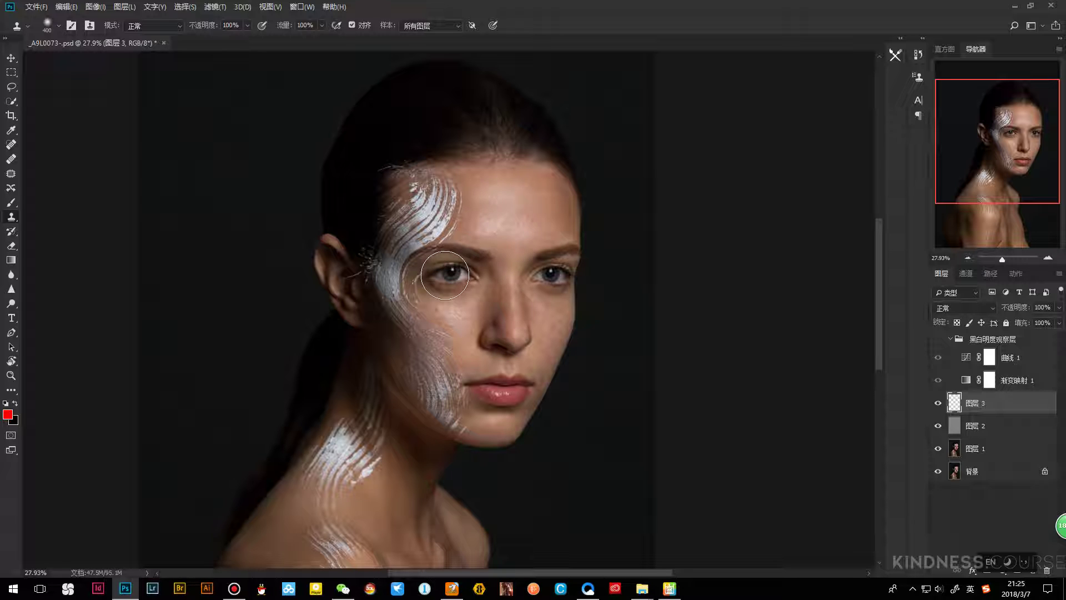
Set the Clone Stamp's opacity to 30% and its flow to 40% for retouching the forehead
key(z)
mouse_move(503, 224)
mouse_down()
mouse_move(518, 219)
mouse_move(488, 247)
mouse_up()
key(b)
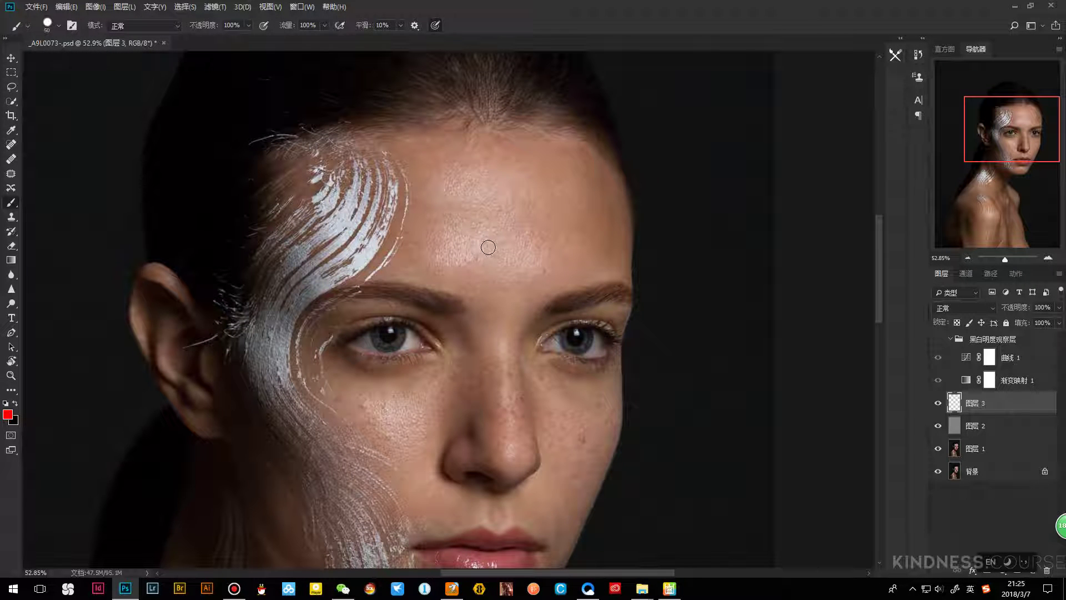
key(s)
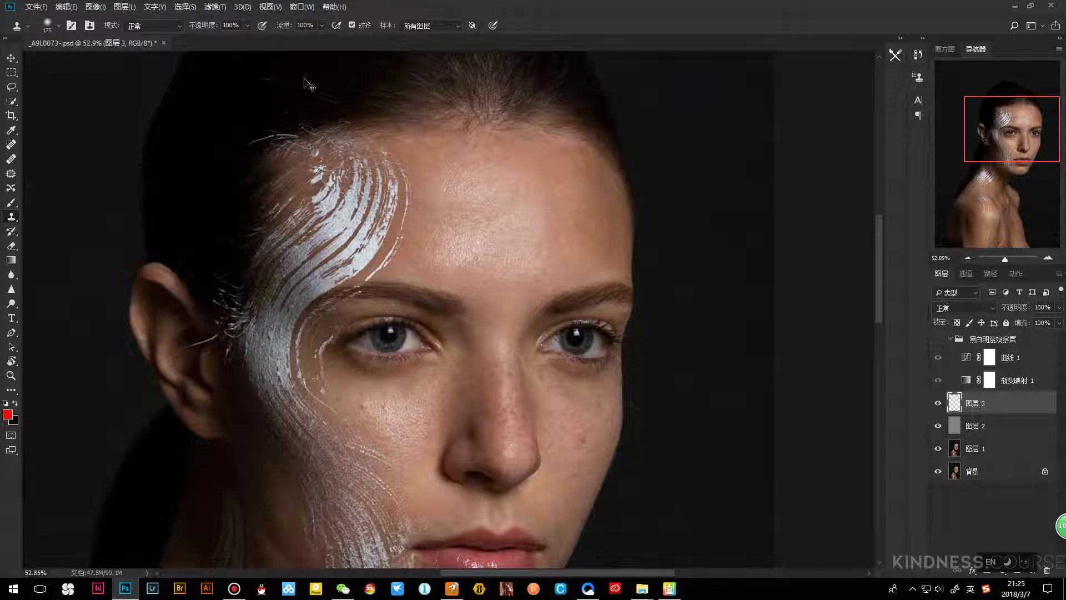
click(240, 26)
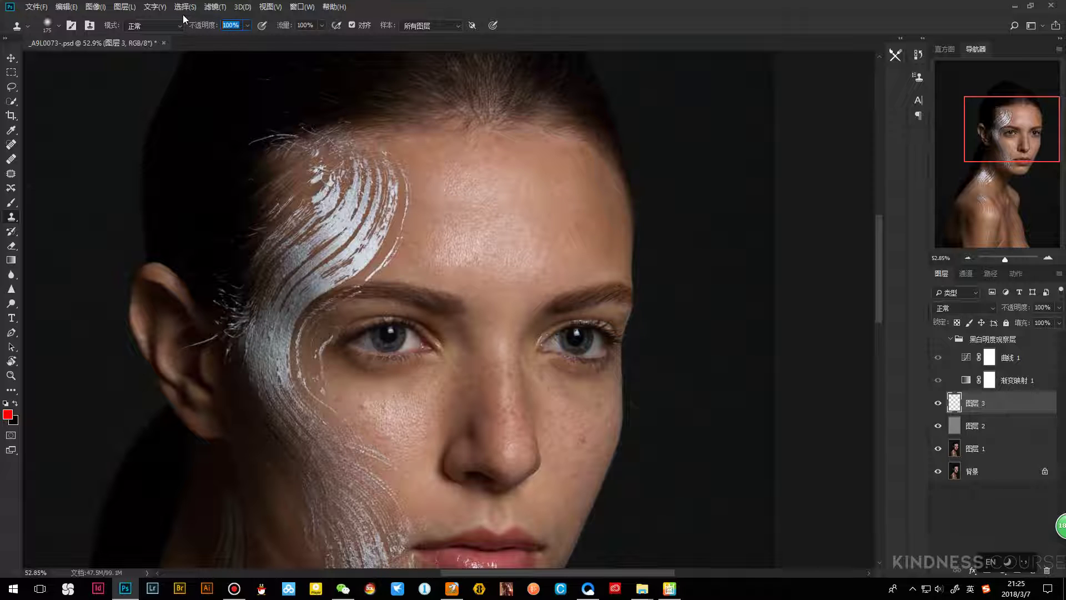
text(200)
key(Return)
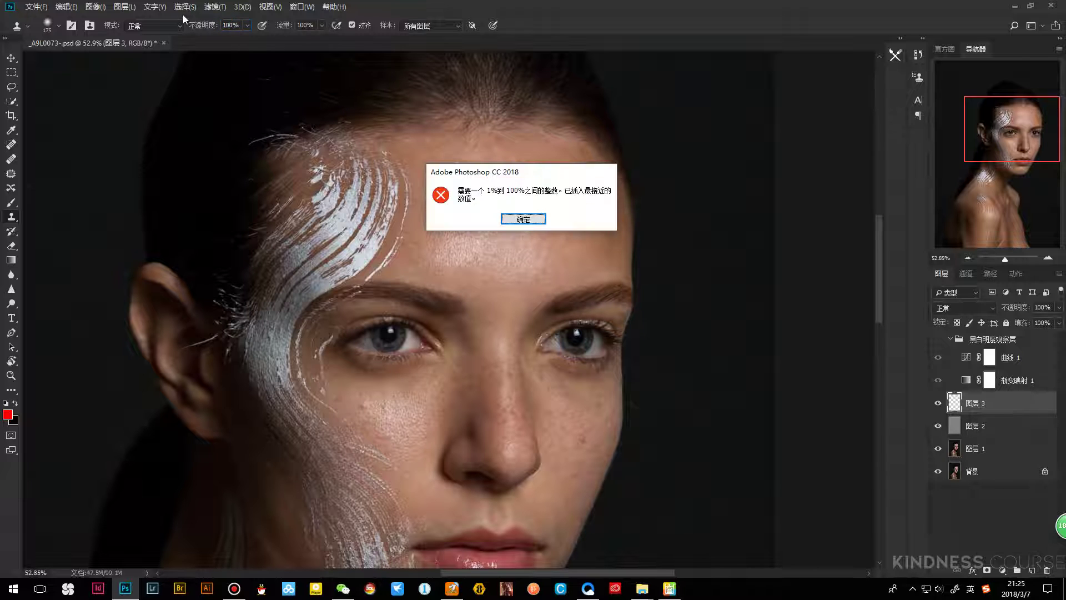
key(Return)
text(30)
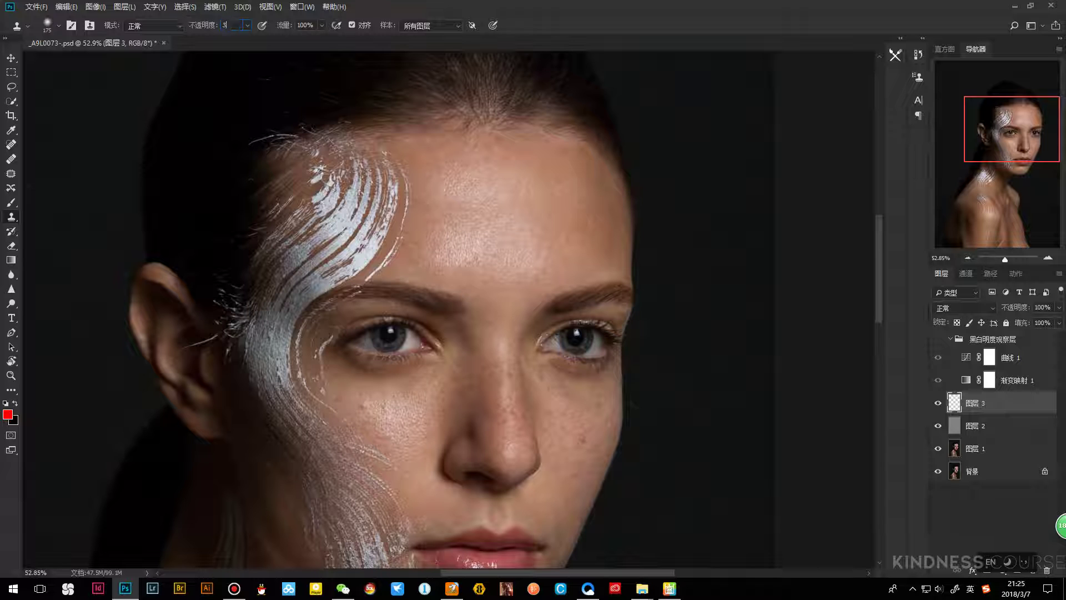
key(Tab)
text(40)
key(Return)
Toggle the visibility of 图层 3 to compare the forehead before and after cloning, and leave the layer hidden
key(z)
drag(541, 218, 554, 215)
drag(562, 255, 555, 342)
click(938, 405)
click(939, 404)
click(939, 405)
click(937, 403)
click(938, 402)
click(937, 403)
drag(555, 345, 534, 335)
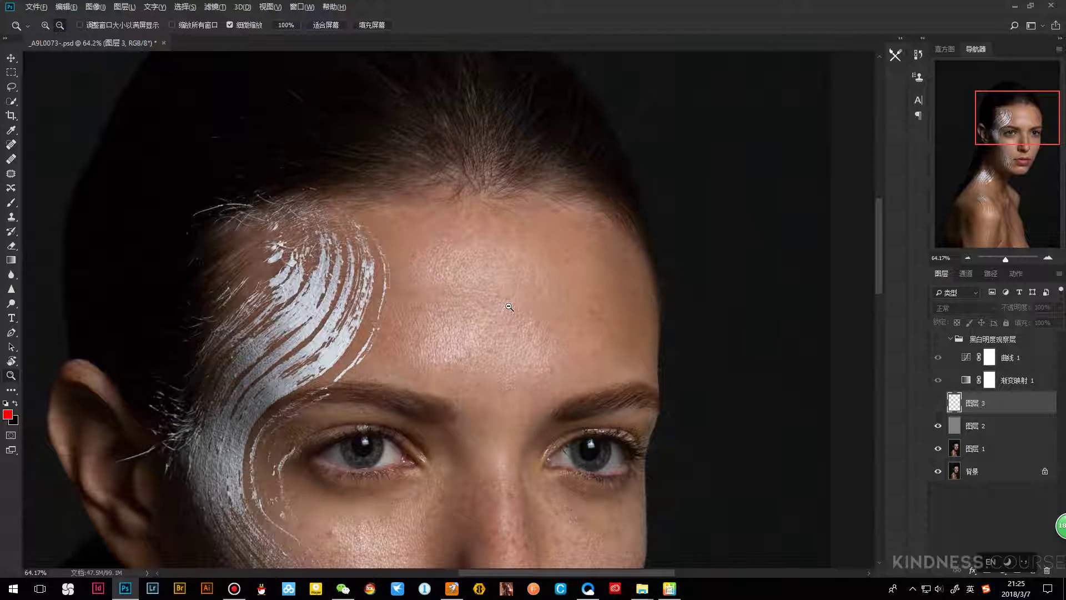
Recheck the SKIN RETOUCH courseware slide, return to Photoshop, and add a blank layer directly above 图层 2
key(alt+Tab)
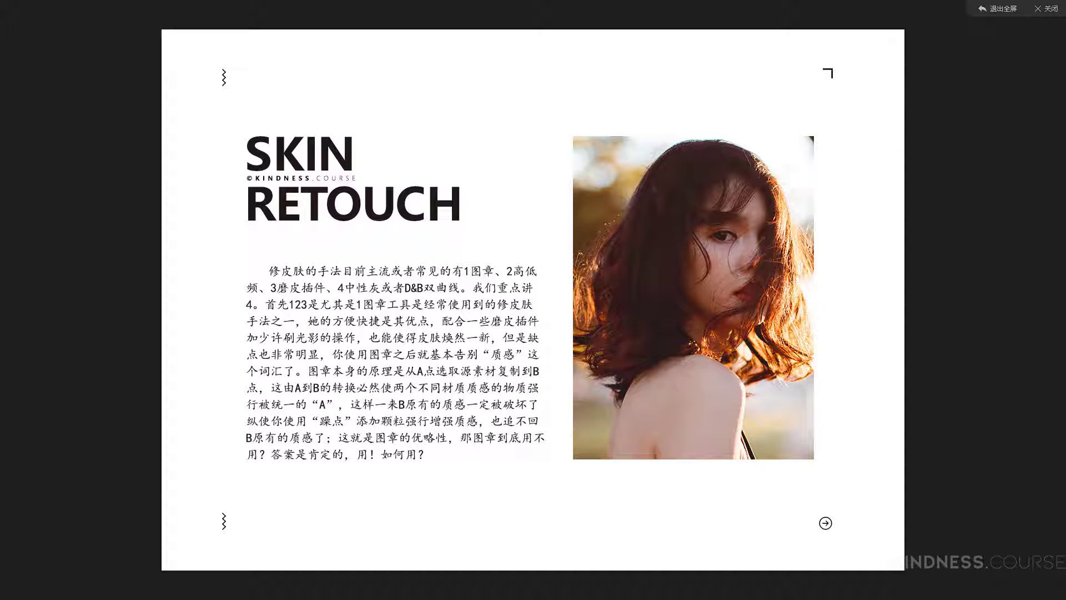
key(Right)
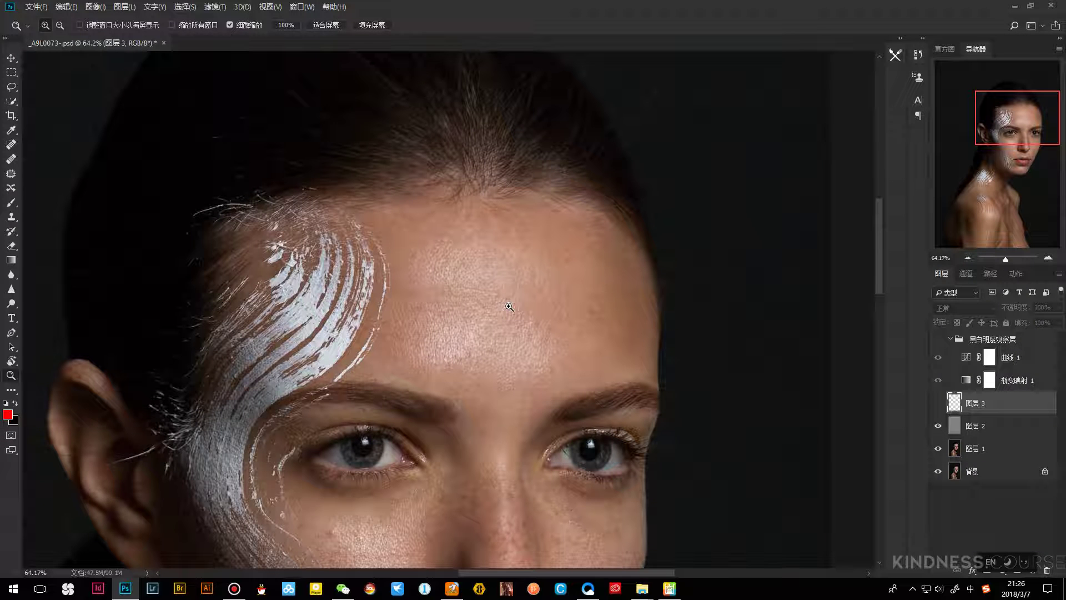
drag(524, 324, 503, 290)
key(s)
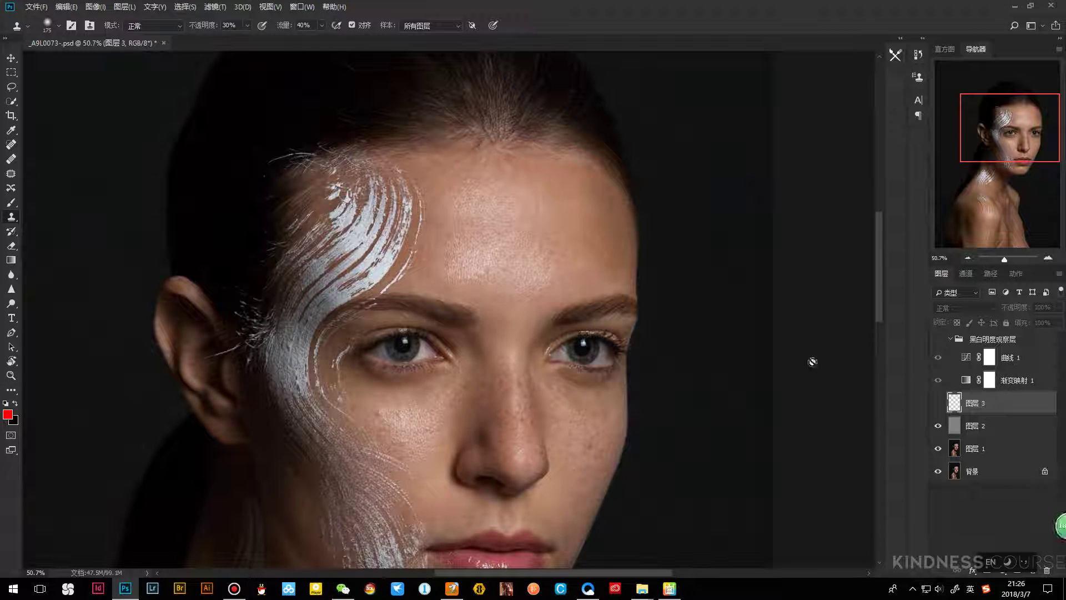
click(1002, 428)
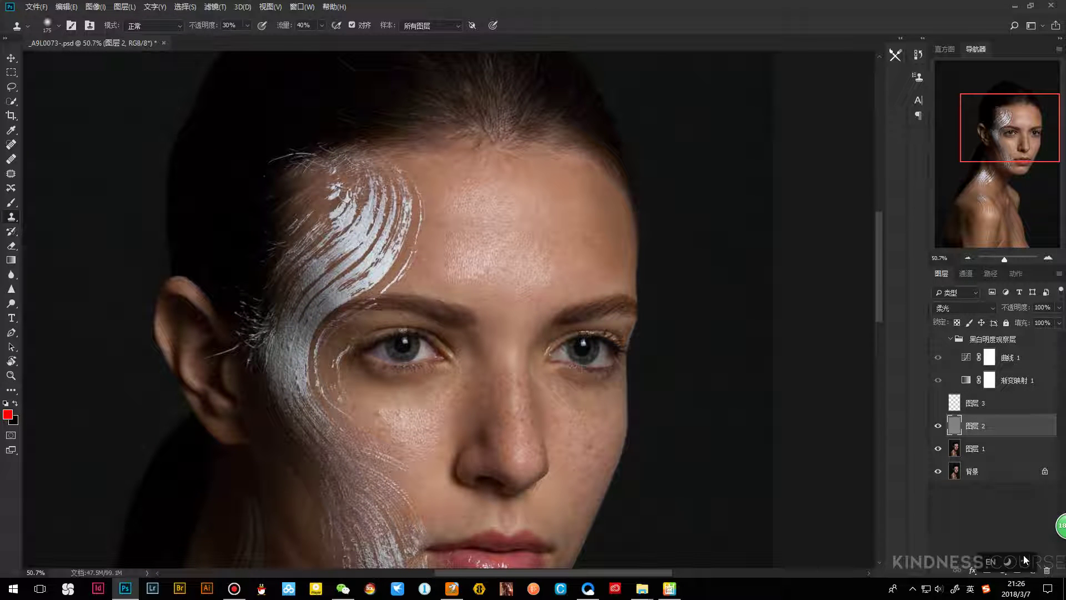
key(ctrl+shift+alt+n)
key(b)
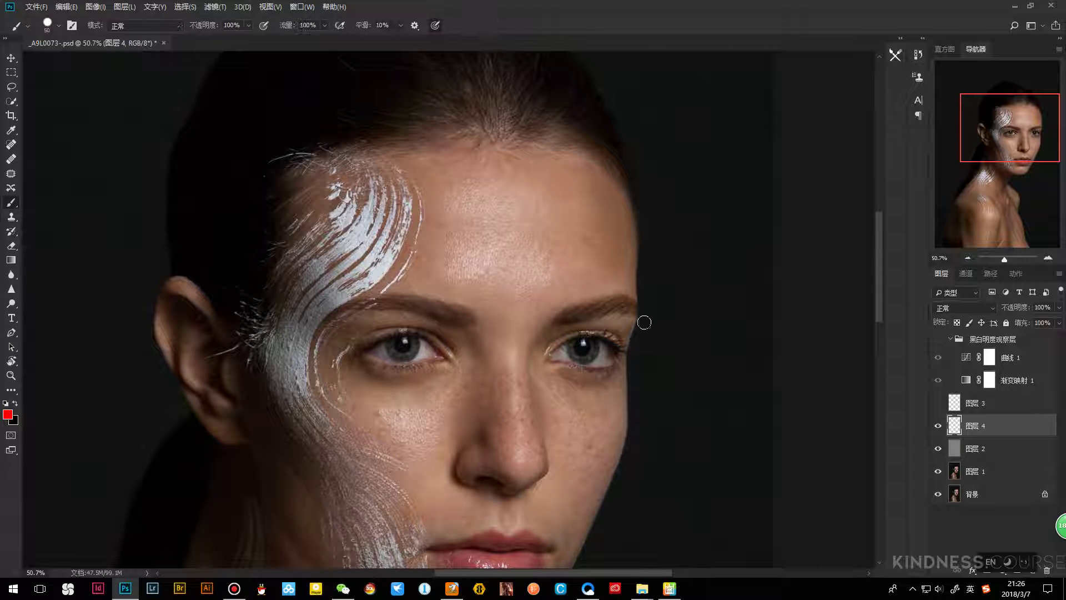
Try cloning nearby skin over the forehead highlight above the brows with a Clone Stamp brush size of 250
key(z)
click(494, 267)
key(s)
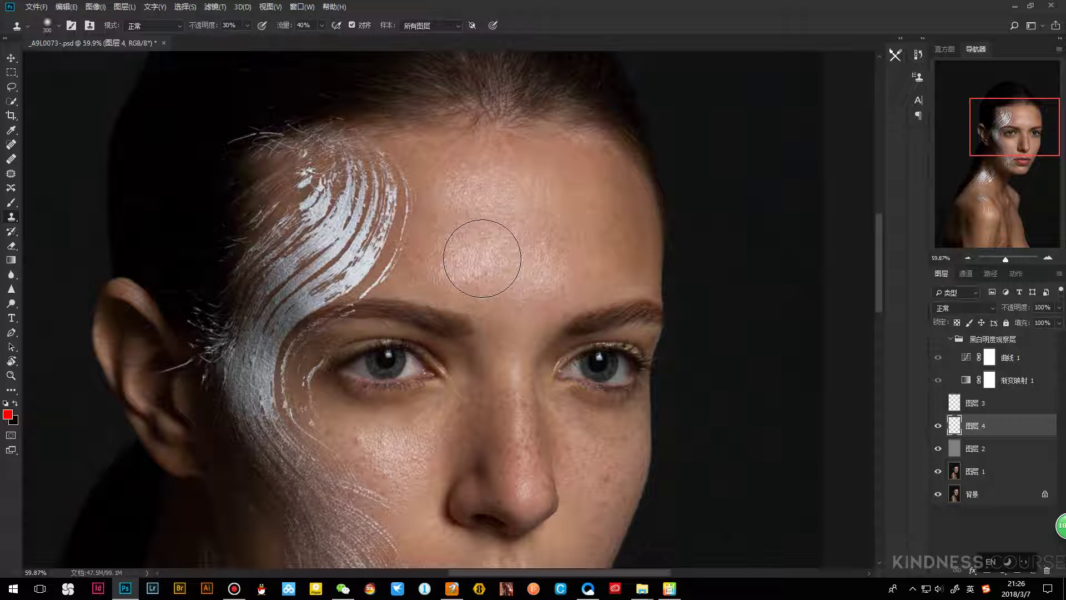
mouse_move(482, 259)
mouse_down()
mouse_move(485, 231)
mouse_move(466, 238)
mouse_move(486, 236)
mouse_move(478, 231)
mouse_move(490, 254)
mouse_move(487, 212)
mouse_move(491, 239)
mouse_up()
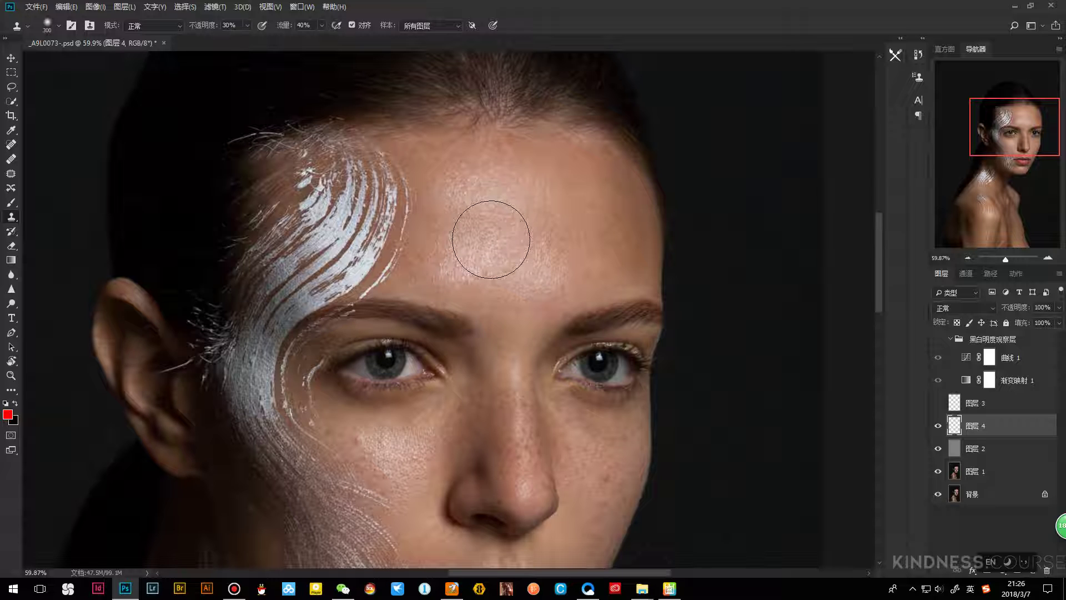
key(bracketleft)
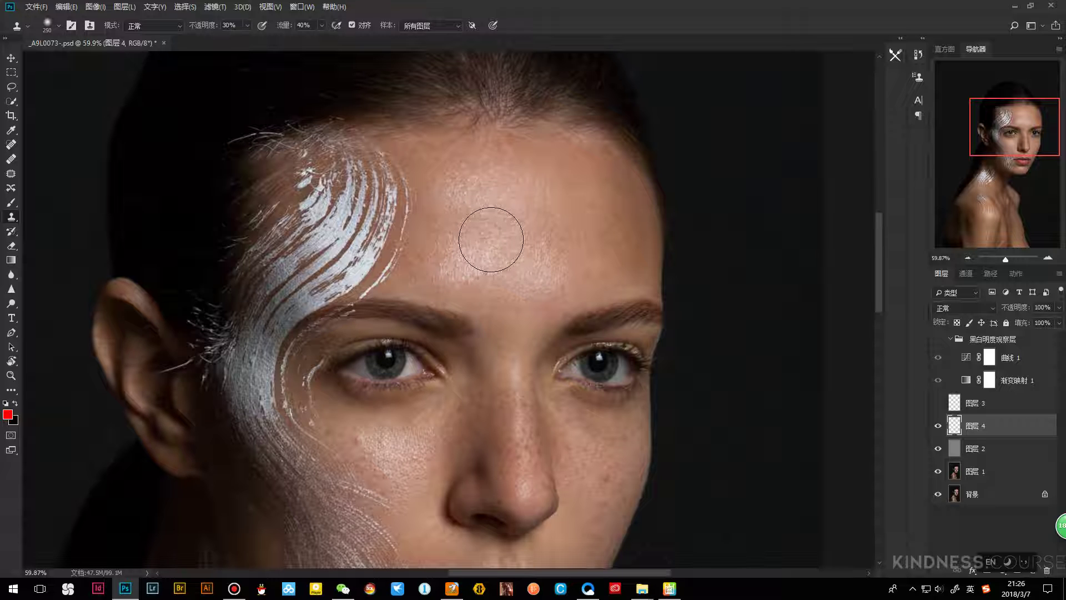
alt+click(482, 259)
alt+click(489, 263)
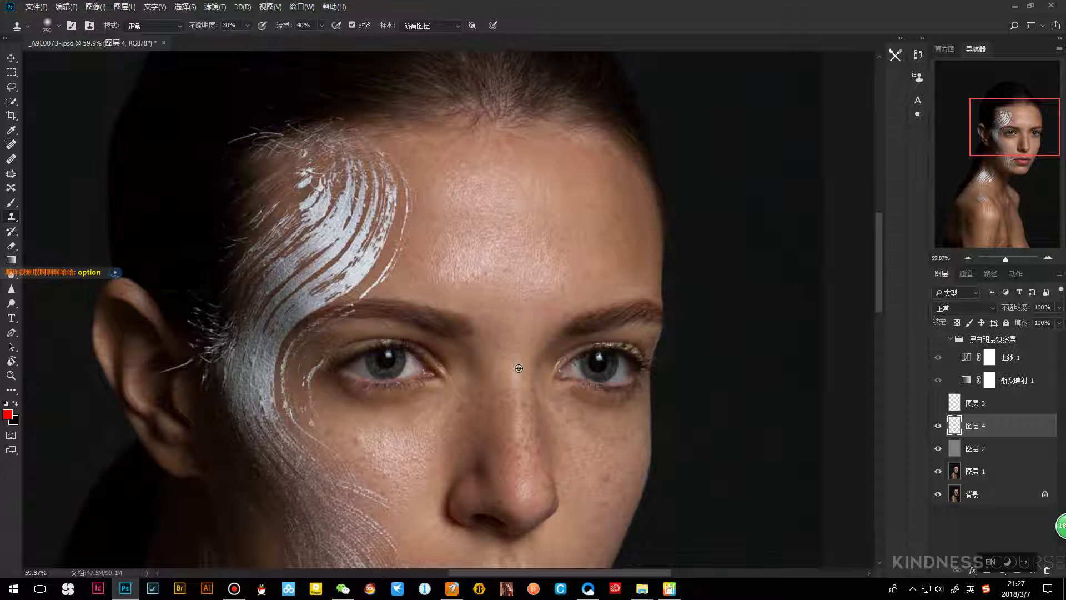
alt+click(462, 271)
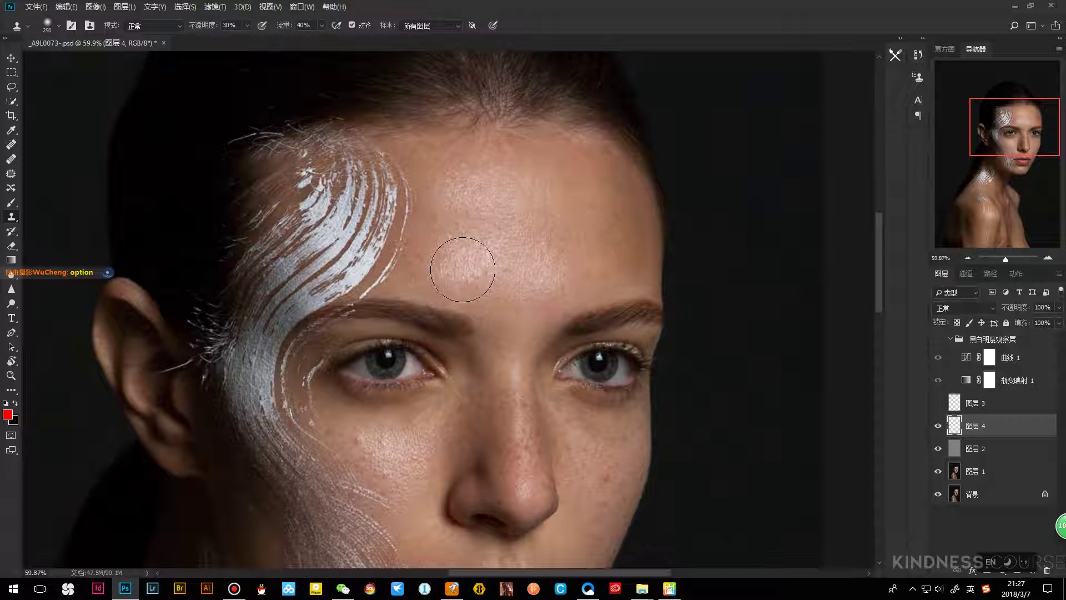
Reduce the Clone Stamp brush size to 175 and undo the last two steps on the forehead
key([)
key([)
key([)
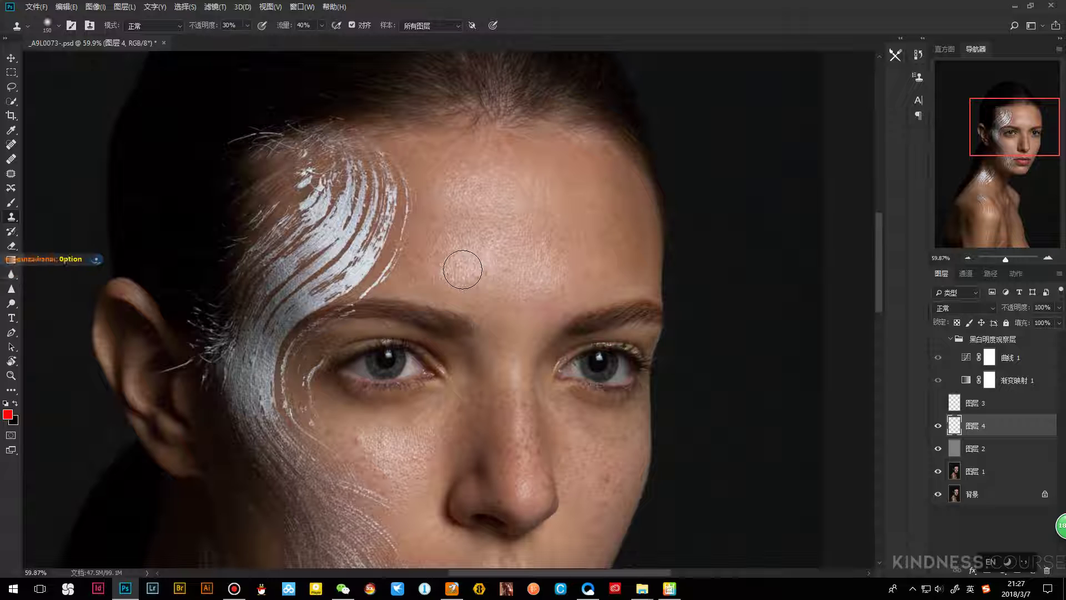
key(bracketright)
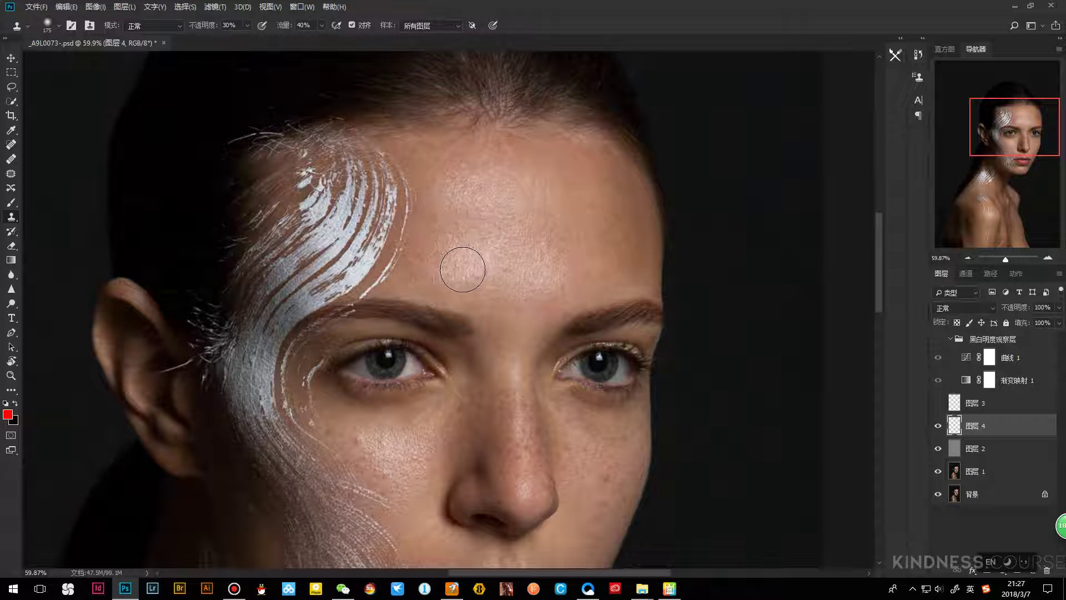
key(ctrl+alt+z)
key(ctrl+alt+z)
Clone adjacent skin across the forehead highlight above the brows on 图层 4
alt+click(486, 267)
click(472, 263)
alt+click(460, 268)
drag(469, 262, 559, 230)
Enlarge the Clone Stamp brush to 300 and clone skin within the forehead highlight beside the white paint
key(bracketright)
key(bracketright)
key(bracketright)
key(ctrl+space)
drag(396, 245, 484, 278)
key(s)
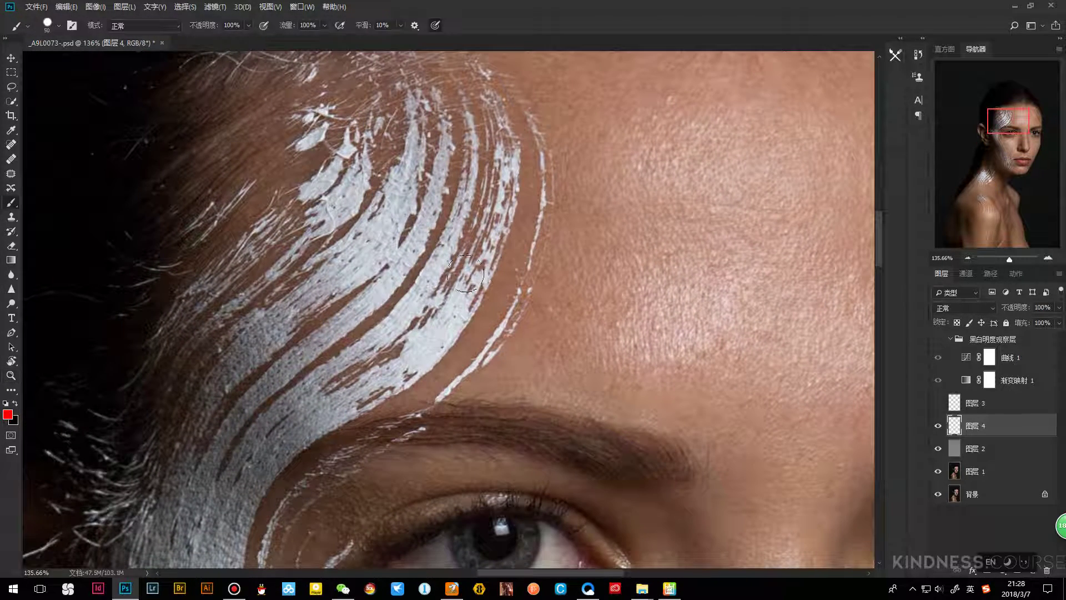
alt+click(571, 274)
drag(666, 272, 619, 272)
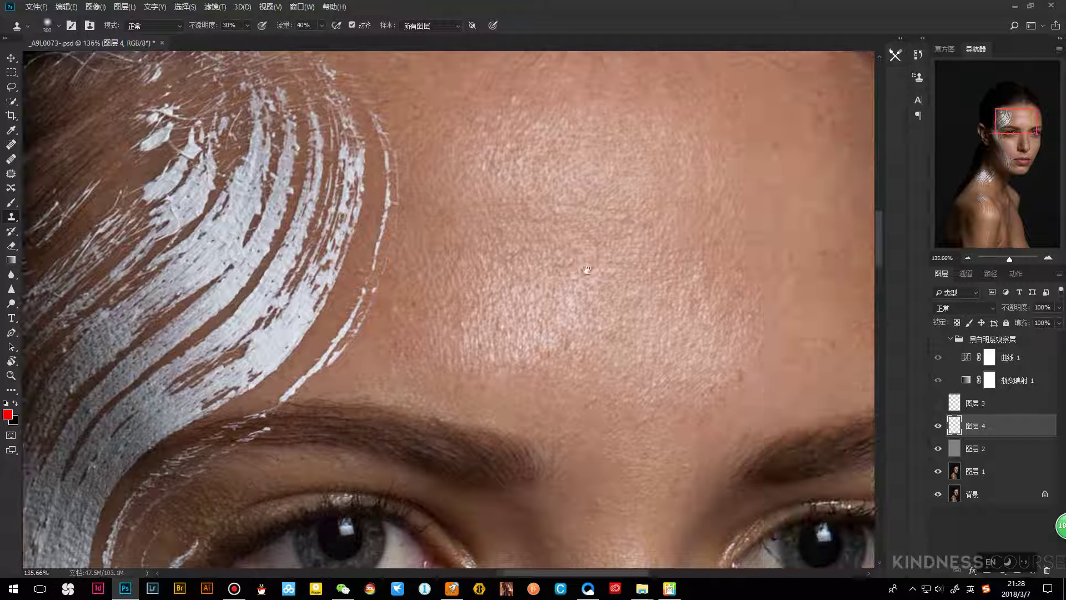
scroll(611, 269, right, 2)
alt+click(563, 269)
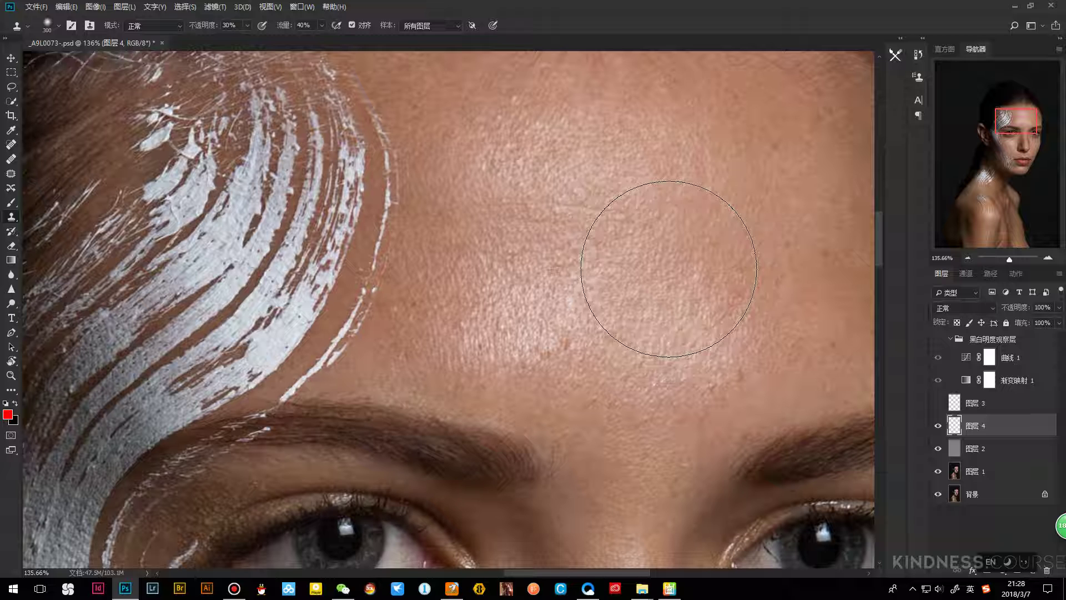
Clone darker forehead skin over the upper part of the central highlight on 图层 4
mouse_move(650, 264)
mouse_down()
mouse_move(607, 286)
mouse_move(468, 284)
mouse_up()
key(s)
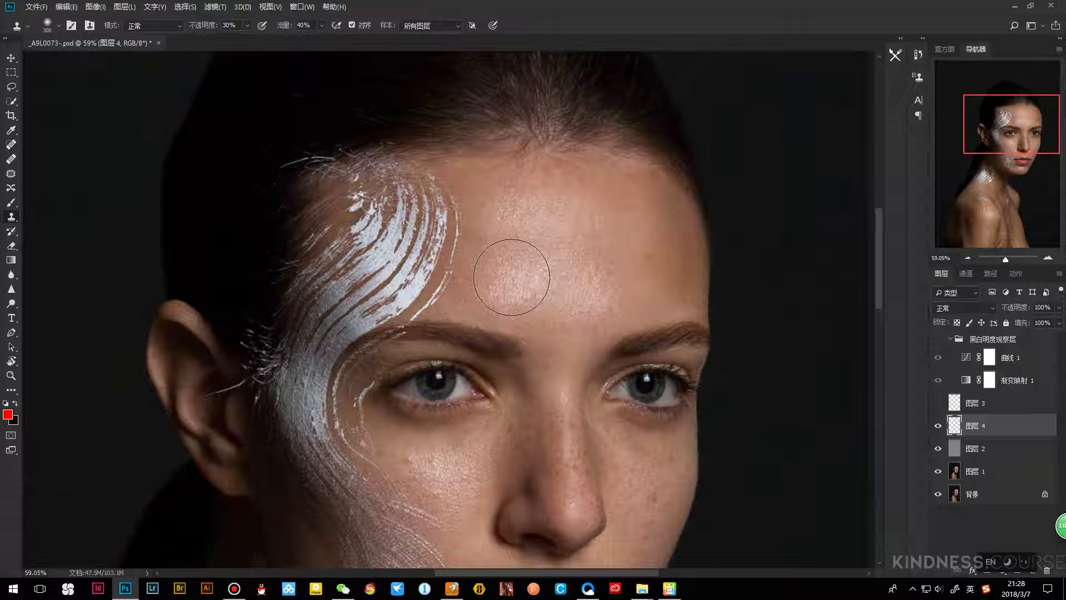
alt+click(505, 258)
mouse_move(325, 200)
mouse_down()
mouse_move(437, 288)
mouse_move(305, 231)
mouse_up()
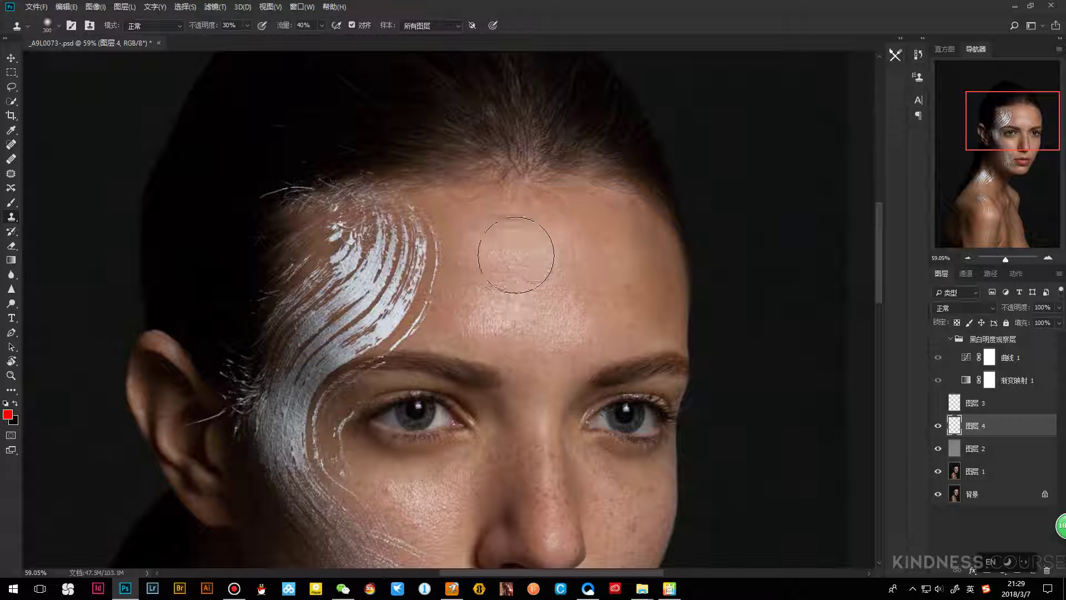
click(520, 255)
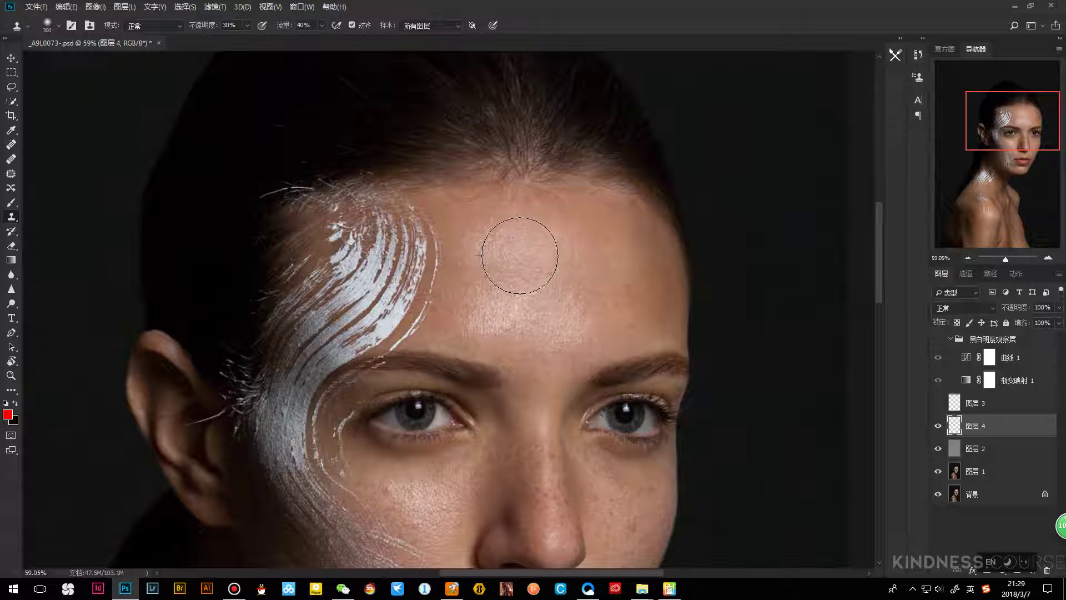
Check the forehead's skin texture up close, and clone skin from beside the white paint over the central highlight
scroll(520, 256, up, 5)
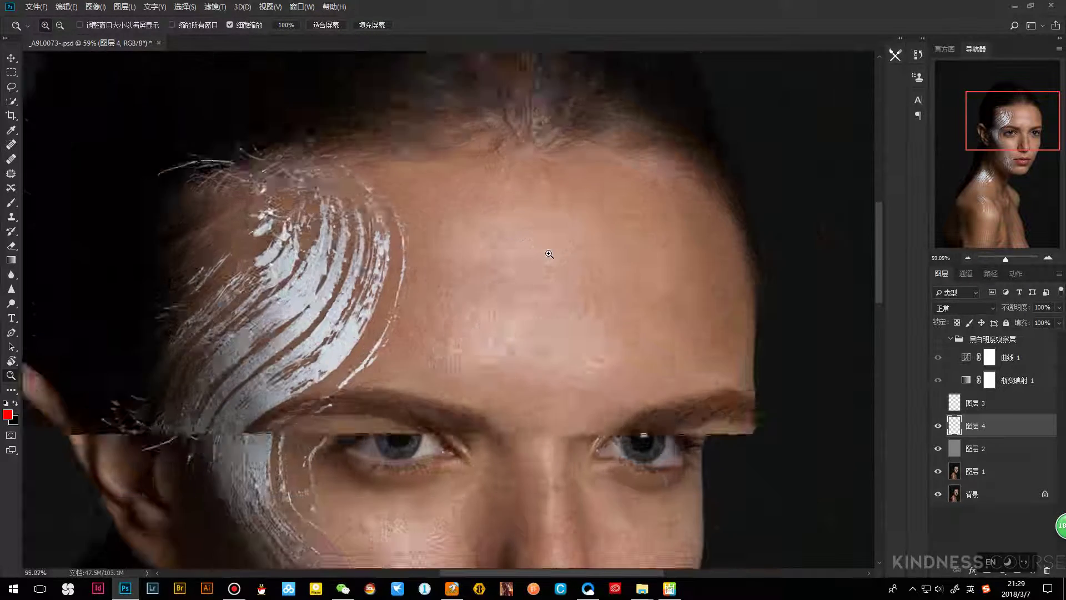
drag(566, 246, 560, 246)
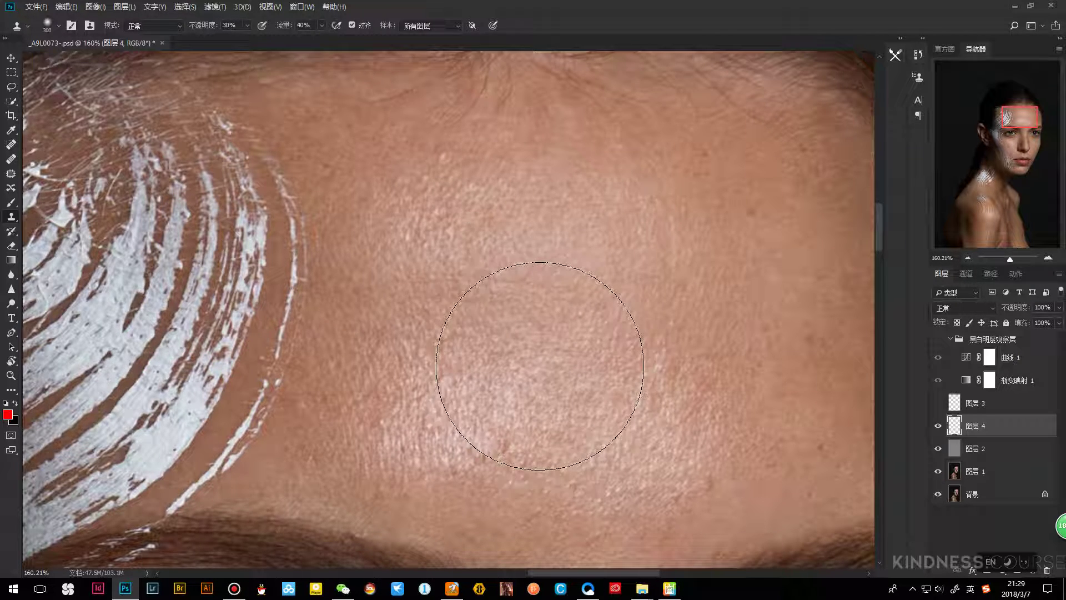
scroll(527, 366, down, 5)
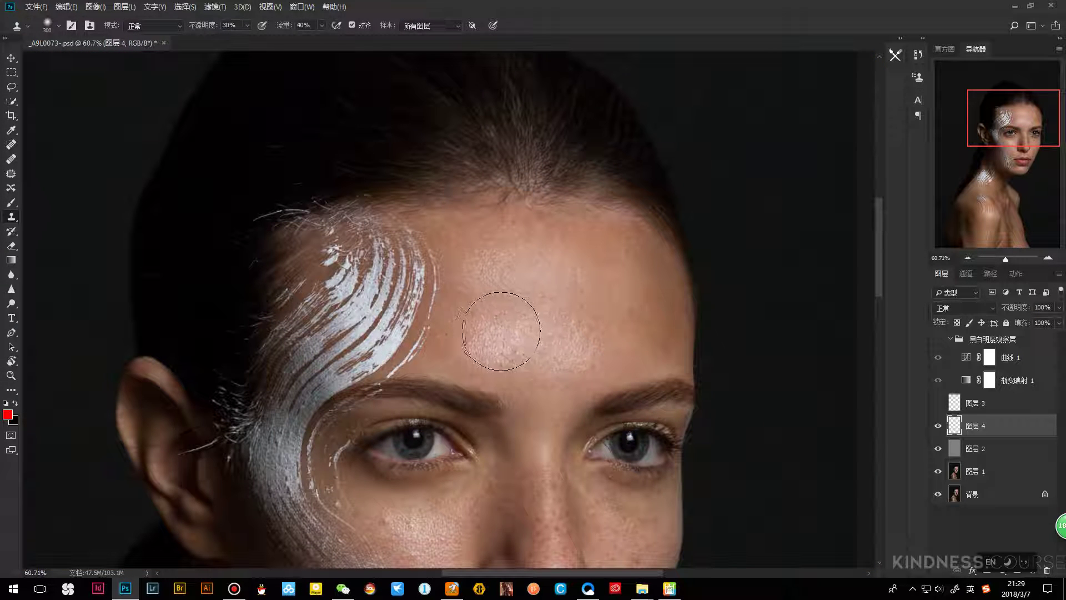
alt+click(453, 298)
drag(485, 299, 493, 293)
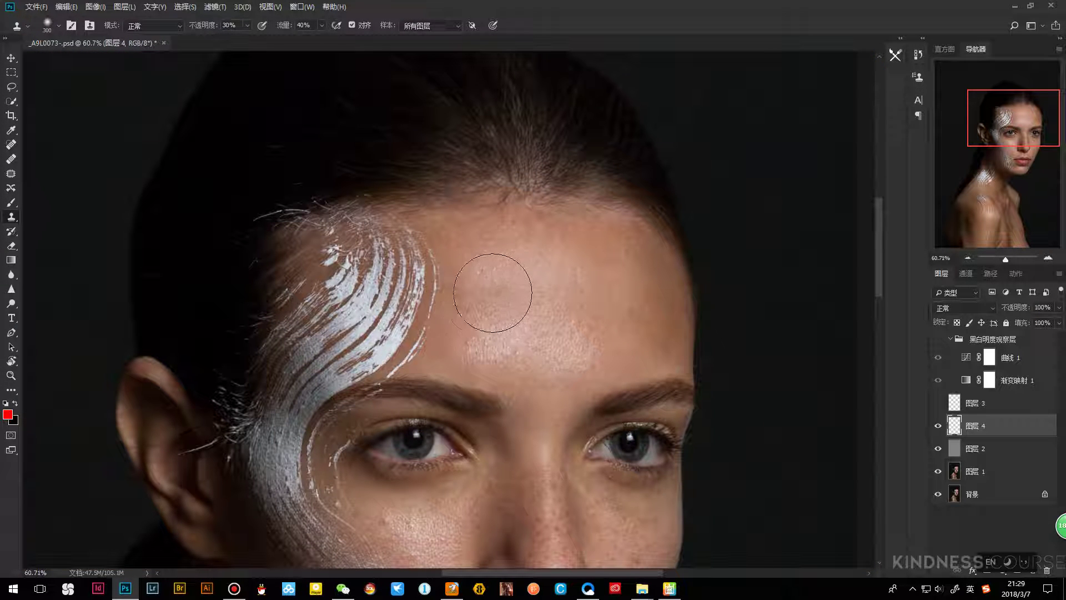
Clone neighbouring forehead skin over the upper and lower parts of the central highlight on 图层 4
alt+click(476, 267)
drag(506, 249, 505, 250)
alt+click(516, 314)
drag(540, 331, 542, 330)
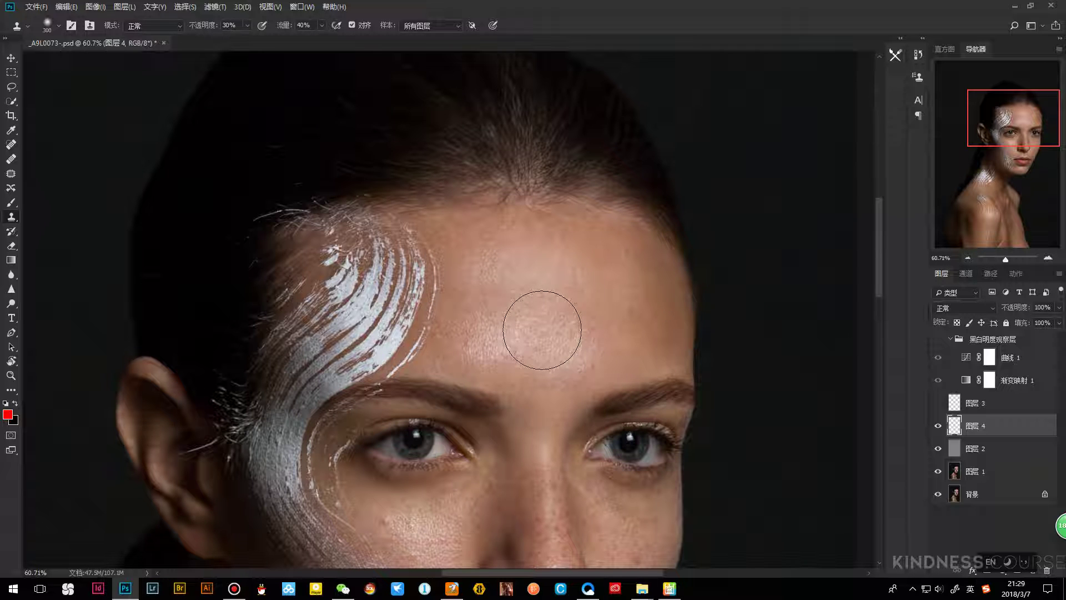
alt+click(544, 282)
drag(497, 280, 492, 339)
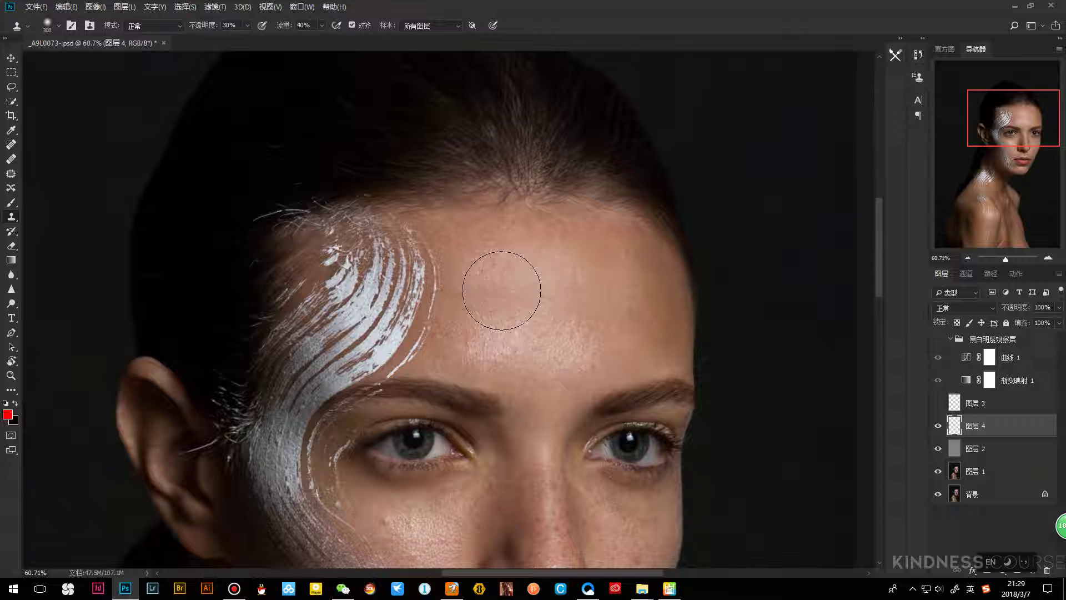
Try cloning skin beside the white paint, undo that stroke, and clone over the forehead highlight above the brows
alt+click(454, 322)
mouse_move(488, 321)
mouse_down()
mouse_move(564, 322)
mouse_move(568, 305)
mouse_move(518, 271)
mouse_move(590, 265)
mouse_move(605, 295)
mouse_move(586, 321)
mouse_move(528, 344)
mouse_move(606, 356)
mouse_move(627, 337)
mouse_move(648, 272)
mouse_move(532, 227)
mouse_move(447, 262)
mouse_move(437, 291)
mouse_up()
key(ctrl+z)
mouse_move(543, 346)
mouse_down()
mouse_move(563, 288)
mouse_move(628, 334)
mouse_move(642, 299)
mouse_move(649, 312)
mouse_move(600, 253)
mouse_move(565, 255)
mouse_move(632, 274)
mouse_move(653, 342)
mouse_move(631, 279)
mouse_move(620, 330)
mouse_move(604, 248)
mouse_move(538, 237)
mouse_move(525, 244)
mouse_move(633, 282)
mouse_move(620, 352)
mouse_move(627, 338)
mouse_move(587, 341)
mouse_up()
key(z)
mouse_move(624, 294)
mouse_down()
mouse_move(716, 290)
mouse_move(638, 289)
mouse_up()
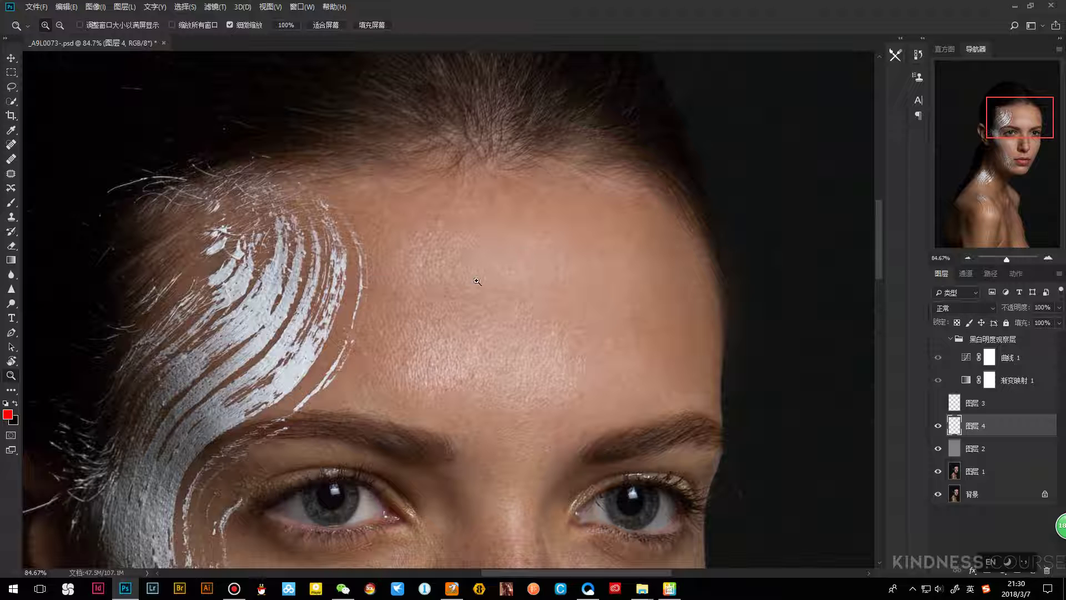
drag(516, 286, 508, 291)
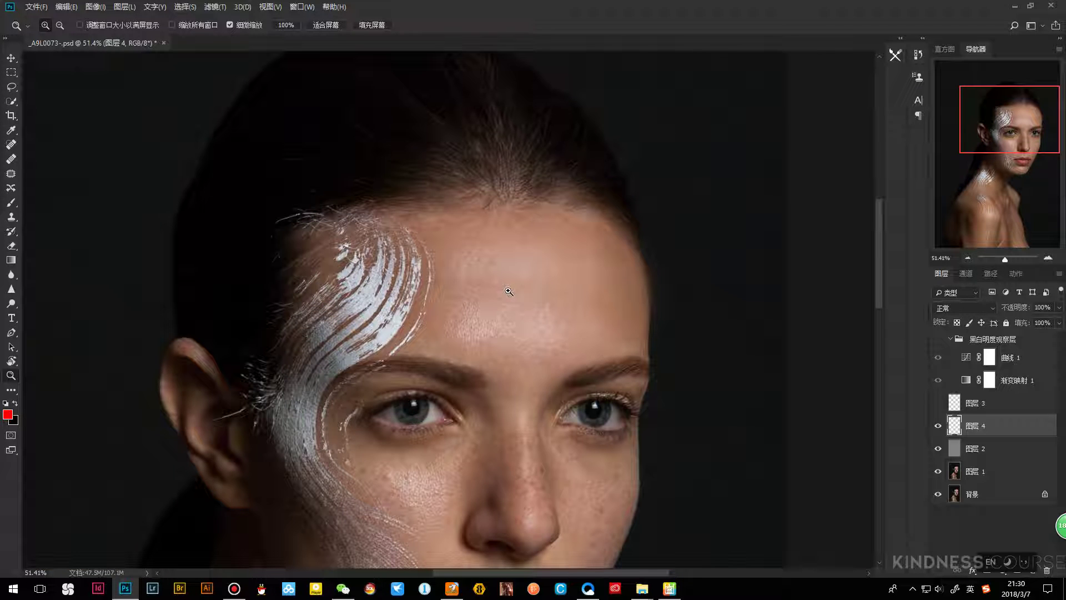
Hide 图层 4 and add a new empty layer above it for a fresh Clone Stamp pass
key(s)
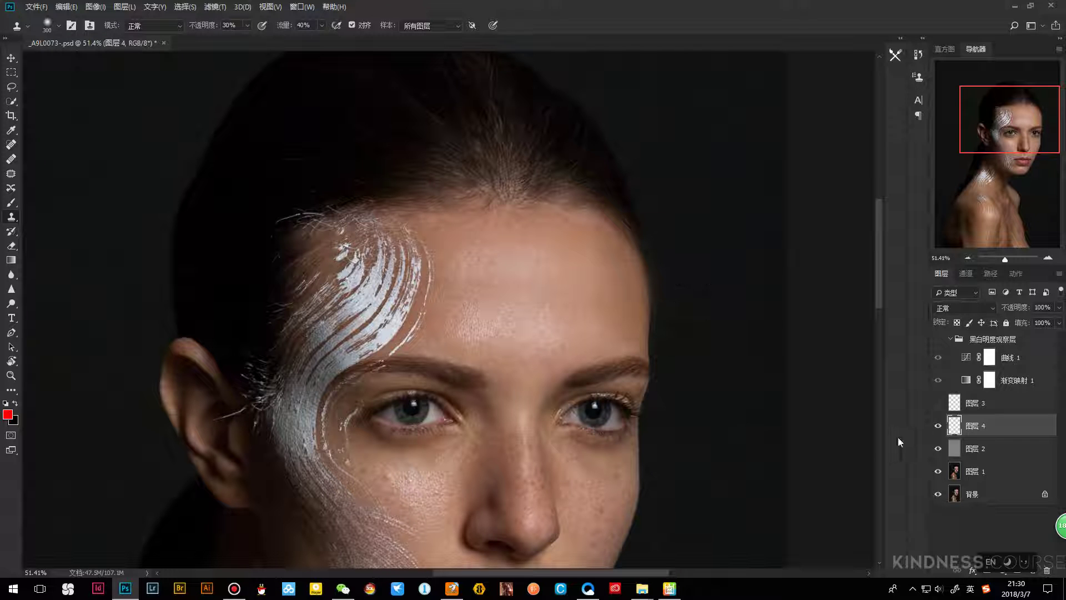
click(937, 427)
key(ctrl+shift+n)
key(Return)
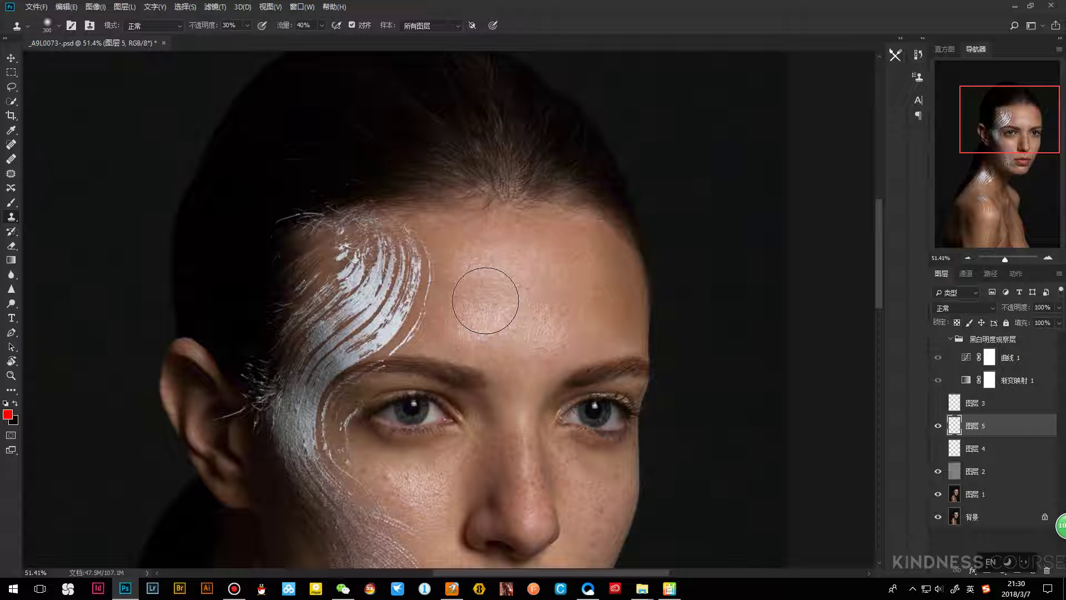
Clone skin from beside the white paint over the near side of the forehead highlight on 图层 5
alt+click(460, 310)
drag(486, 307, 489, 308)
alt+click(459, 292)
drag(492, 284, 495, 291)
alt+click(466, 335)
alt+click(487, 344)
drag(498, 331, 505, 326)
Dab the skin just above the brows with a smaller Clone Stamp brush, and restore the brush size to 300
key(bracketleft)
key(bracketleft)
key(bracketleft)
click(525, 351)
key(bracketright)
key(bracketright)
key(bracketright)
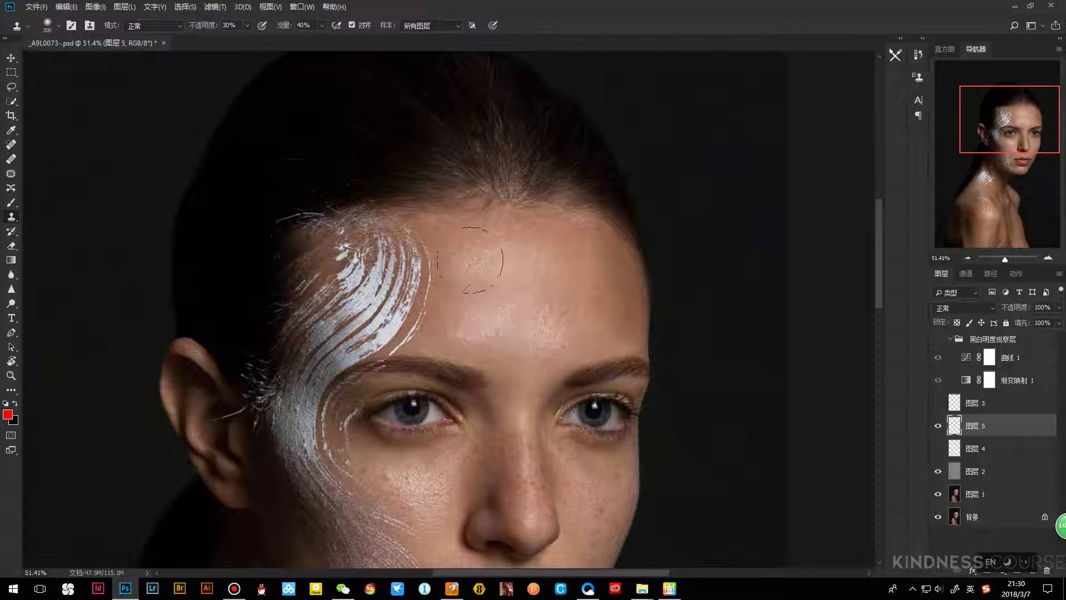
Even out the whole forehead highlight with short Clone Stamp dabs, from the centre up to the hairline and down to the far brow
mouse_move(527, 328)
mouse_down()
mouse_move(457, 332)
mouse_move(506, 320)
mouse_move(484, 313)
mouse_move(507, 291)
mouse_move(521, 312)
mouse_move(488, 286)
mouse_up()
alt+click(459, 332)
alt+click(489, 301)
click(507, 293)
alt+click(522, 312)
alt+click(497, 316)
click(483, 305)
alt+click(505, 309)
click(506, 305)
alt+click(523, 302)
click(523, 281)
alt+click(500, 276)
click(499, 262)
alt+click(478, 262)
click(481, 248)
alt+click(499, 262)
click(520, 249)
alt+click(518, 264)
click(541, 252)
alt+click(545, 262)
click(559, 254)
alt+click(547, 270)
click(559, 267)
alt+click(551, 284)
click(570, 286)
alt+click(567, 298)
click(581, 301)
alt+click(544, 311)
click(560, 312)
alt+click(541, 315)
click(549, 295)
alt+click(544, 322)
click(567, 320)
alt+click(572, 327)
click(572, 328)
alt+click(549, 330)
click(574, 330)
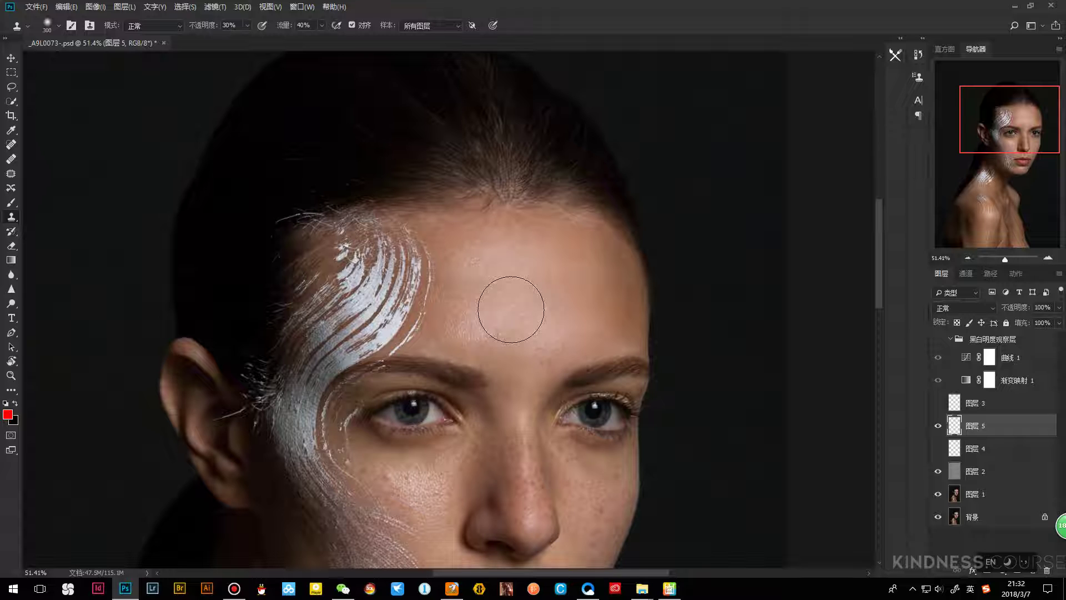
Clone skin below the hairline into the forehead centre, dab it with an enlarged brush, and return the brush size to 300
alt+click(486, 253)
mouse_move(496, 251)
mouse_down()
mouse_move(513, 280)
mouse_move(490, 281)
mouse_move(513, 246)
mouse_move(581, 270)
mouse_move(549, 324)
mouse_move(454, 340)
mouse_move(560, 300)
mouse_move(480, 231)
mouse_move(448, 316)
mouse_move(525, 255)
mouse_move(519, 328)
mouse_move(541, 282)
mouse_up()
key(bracketright)
key(bracketright)
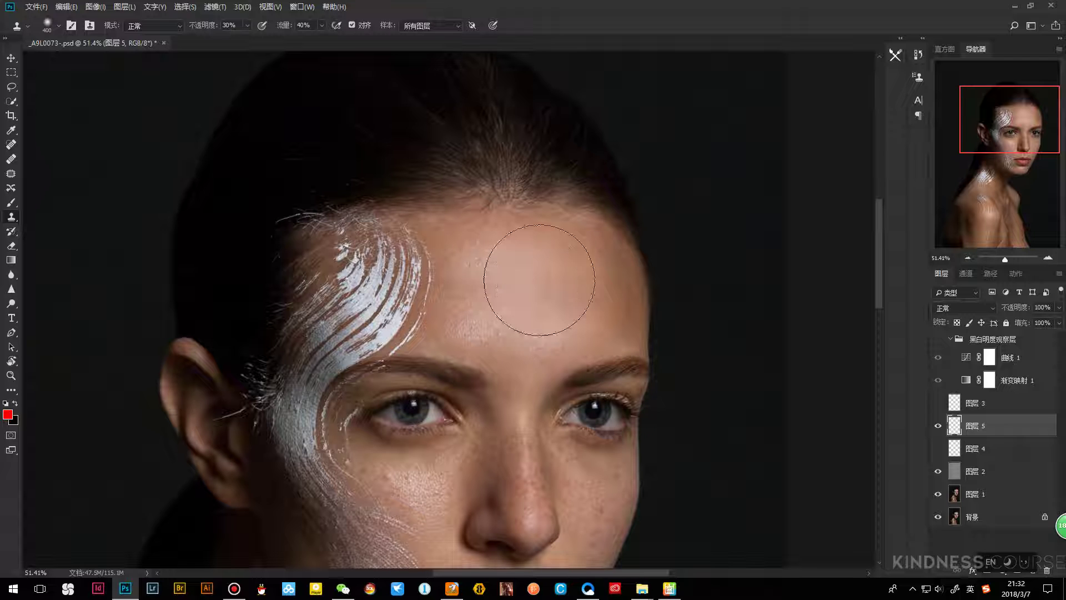
click(536, 278)
key(bracketleft)
key(bracketleft)
key(bracketright)
key(bracketright)
key(bracketright)
key(bracketleft)
key(bracketleft)
key(bracketleft)
Smooth the middle and lower forehead with repeated Clone Stamp dabs from the paint side across to the far temple
alt+click(491, 292)
alt+click(481, 318)
click(481, 297)
alt+click(494, 304)
click(504, 291)
alt+click(515, 305)
click(531, 293)
alt+click(527, 307)
click(546, 291)
alt+click(550, 315)
click(573, 308)
alt+click(568, 320)
click(585, 305)
click(555, 349)
click(481, 250)
click(484, 313)
click(481, 310)
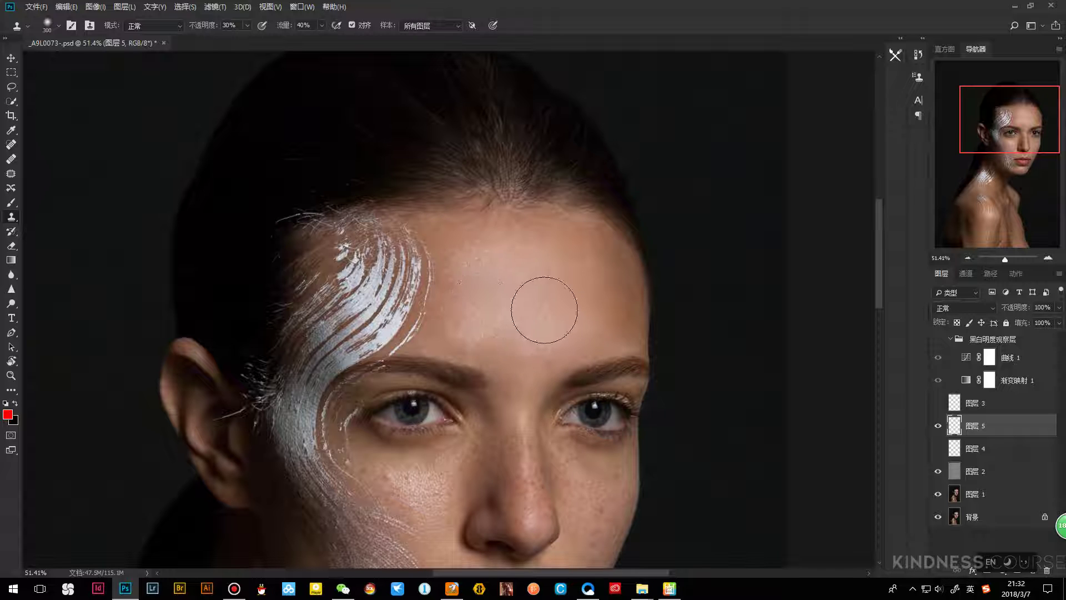
click(558, 320)
Clone skin at the inner corner of the eye nearest the white paint with a much smaller Clone Stamp brush
scroll(514, 374, down, 5)
key(z)
scroll(502, 276, up, 3)
key(s)
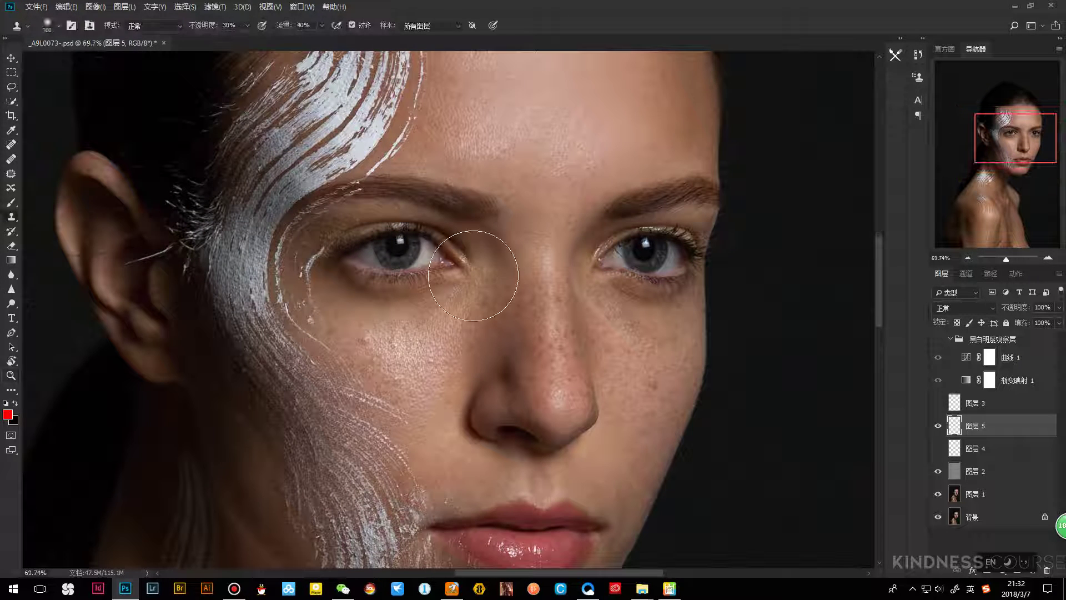
key(bracketleft)
key(bracketleft)
key(bracketleft)
key(bracketleft)
key(bracketleft)
key(bracketleft)
key(bracketleft)
key(bracketleft)
key(bracketleft)
key(bracketleft)
alt+click(459, 278)
drag(459, 285, 467, 281)
key(z)
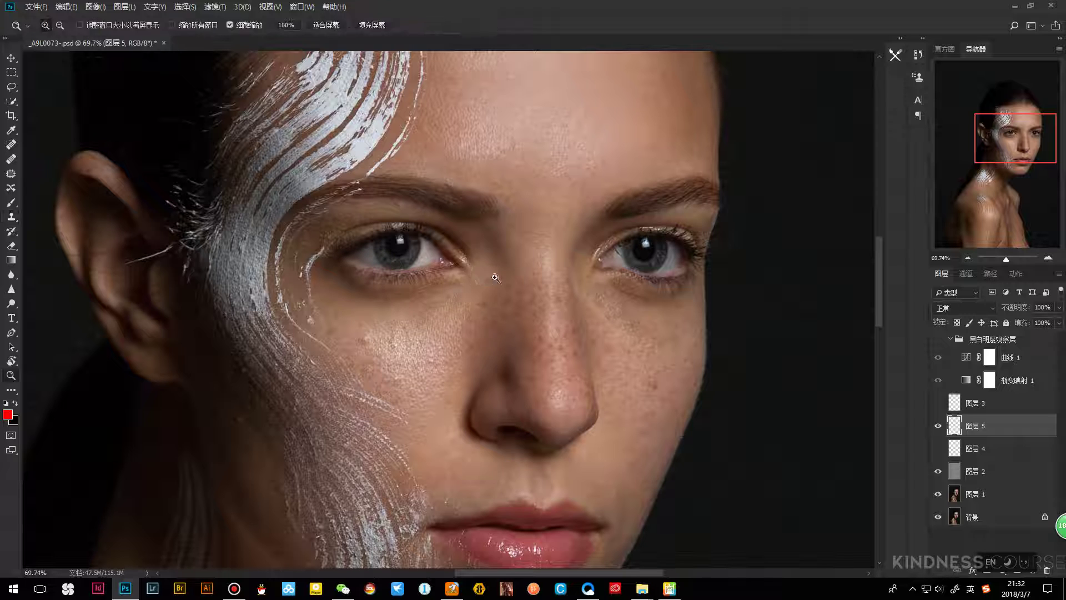
drag(495, 280, 470, 300)
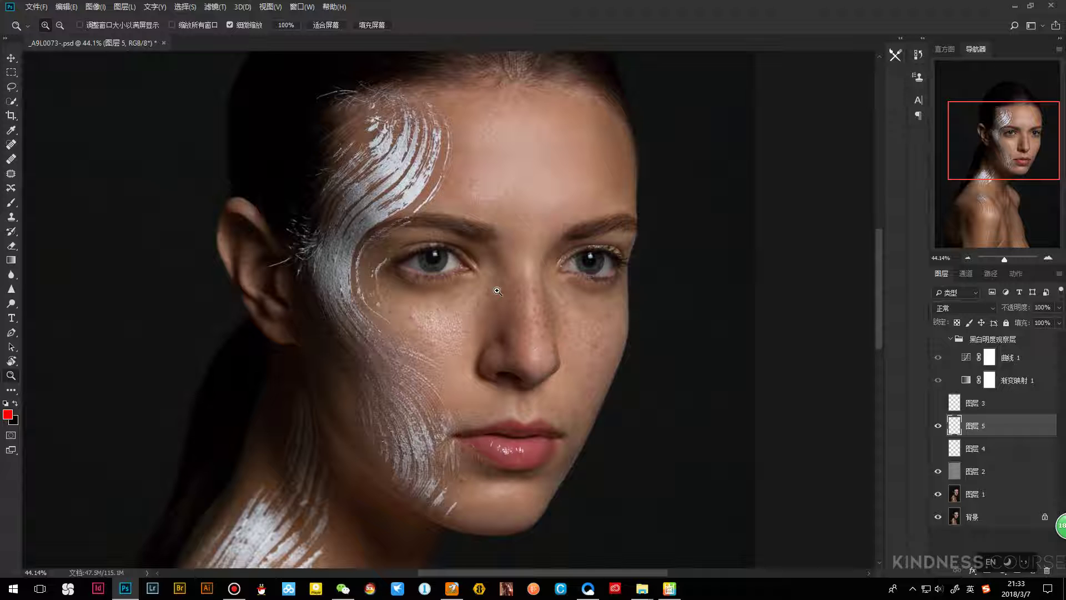
scroll(497, 291, up, 2)
scroll(500, 247, right, 2)
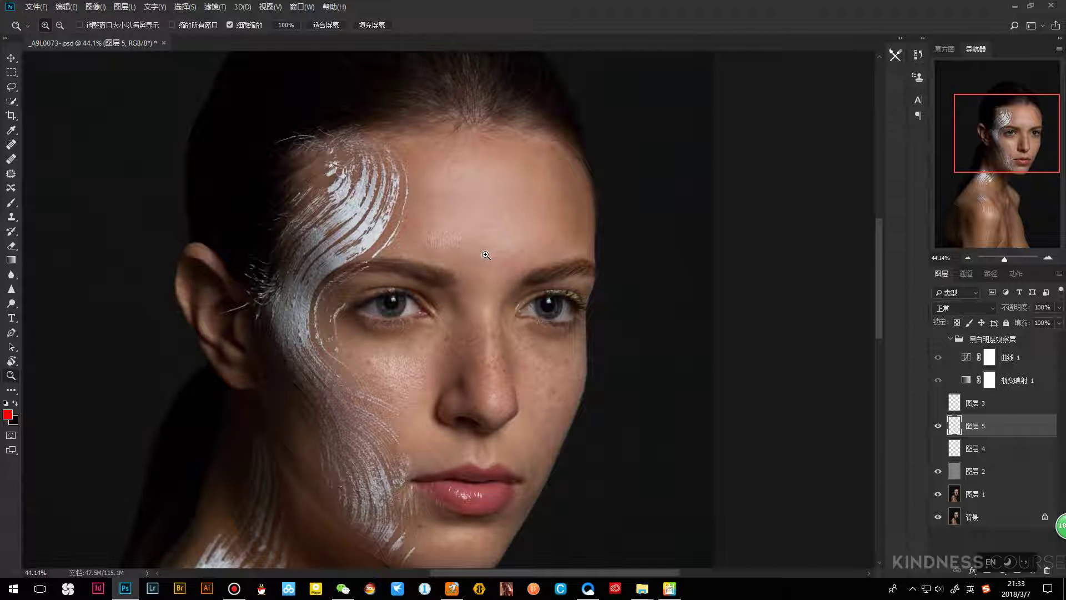
Enlarge the Clone Stamp brush and set its opacity to 10% and flow to 100%
key(s)
key(bracketright)
key(bracketright)
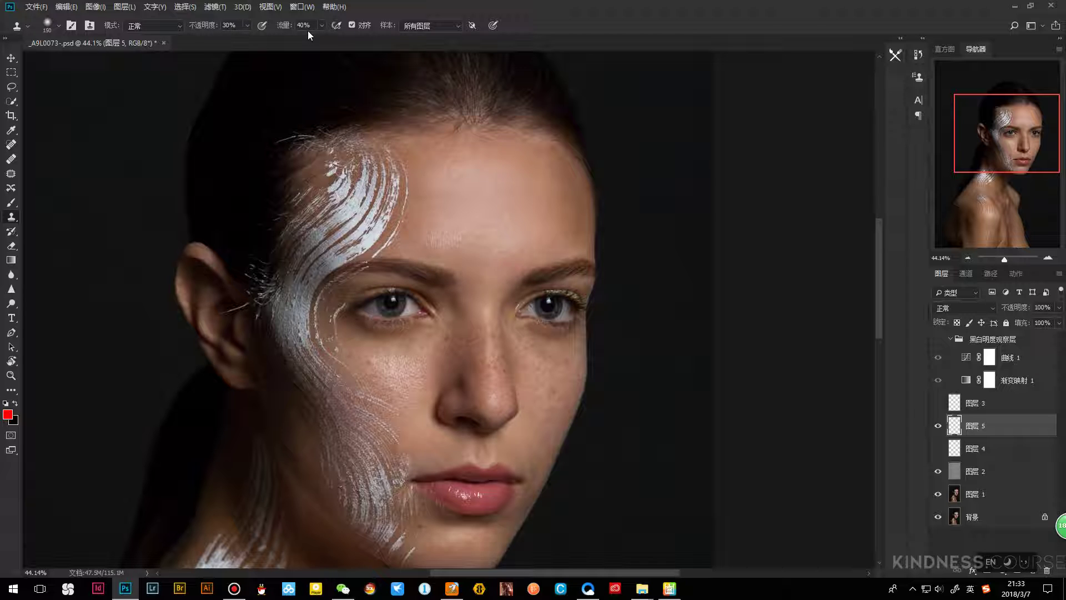
click(230, 25)
text(10)
key(Tab)
text(100)
key(Return)
Try the Clone Stamp opacity at 20%, and set it back to 30% with the flow at 40%
click(230, 25)
text(20)
click(247, 25)
click(227, 25)
drag(230, 25, 206, 26)
text(30)
click(281, 26)
text(40)
Examine the light and shadow transitions across the portrait's forehead, face and shoulders at several zoom levels
key(ctrl+space)
drag(500, 297, 486, 302)
drag(488, 346, 486, 307)
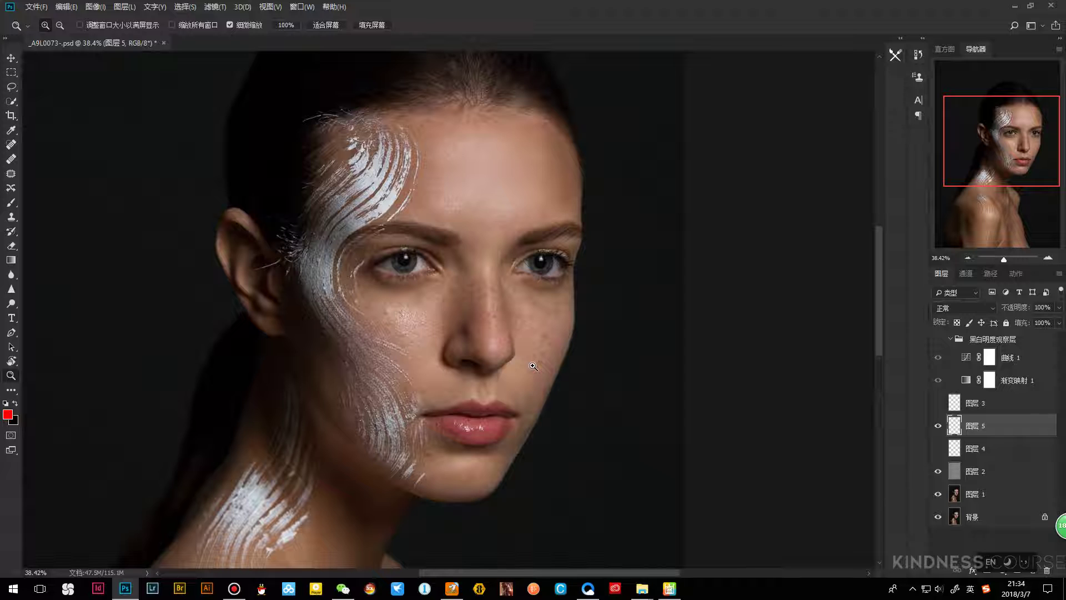
mouse_move(470, 275)
mouse_down()
mouse_move(531, 230)
mouse_move(498, 279)
mouse_move(499, 257)
mouse_move(466, 263)
mouse_up()
drag(550, 234, 583, 243)
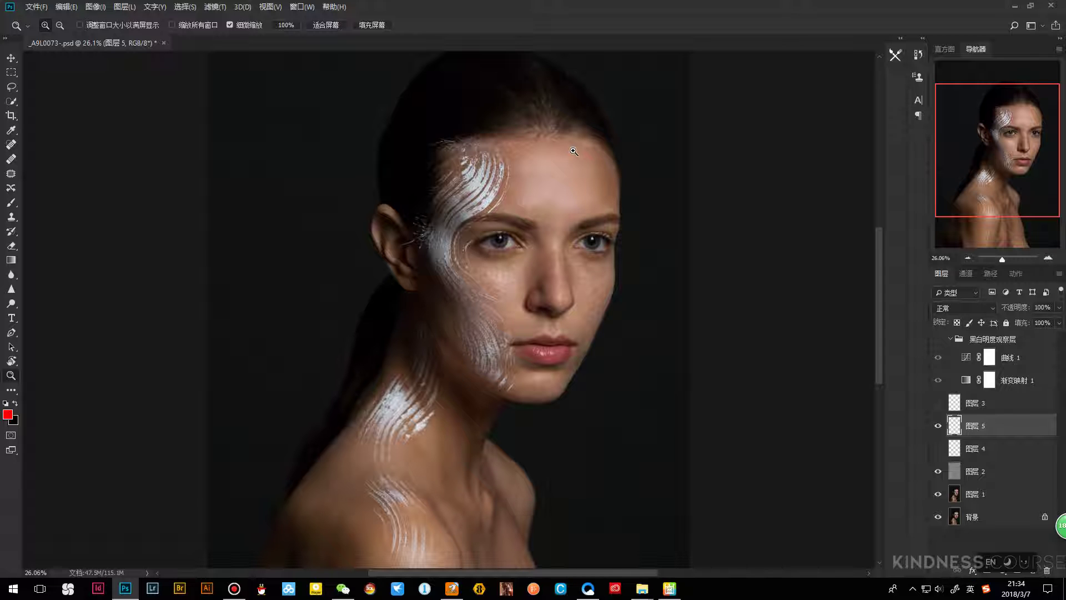
drag(576, 250, 577, 265)
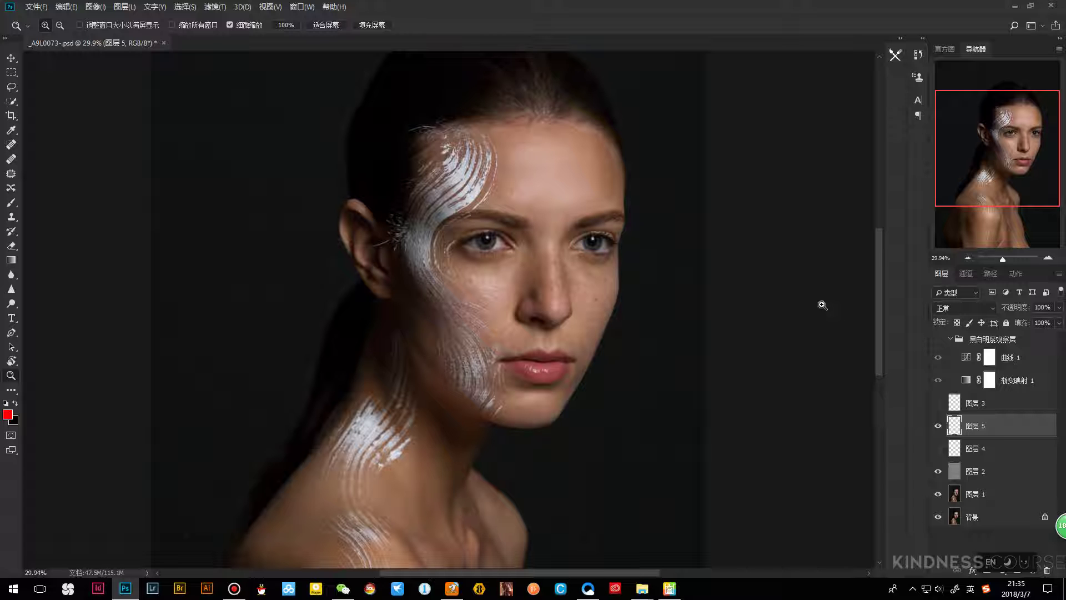
click(630, 261)
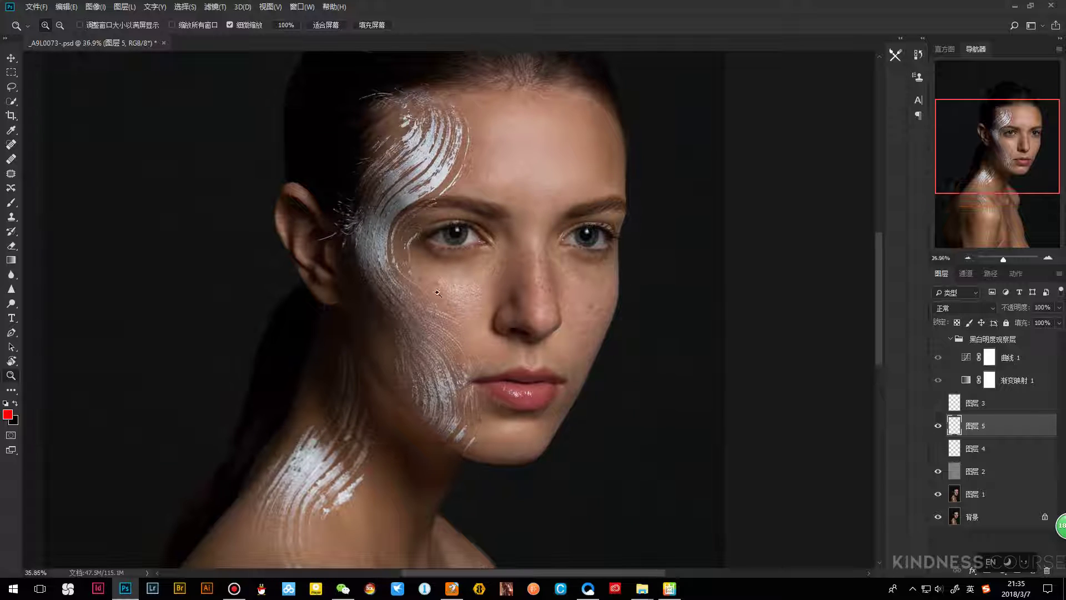
key(b)
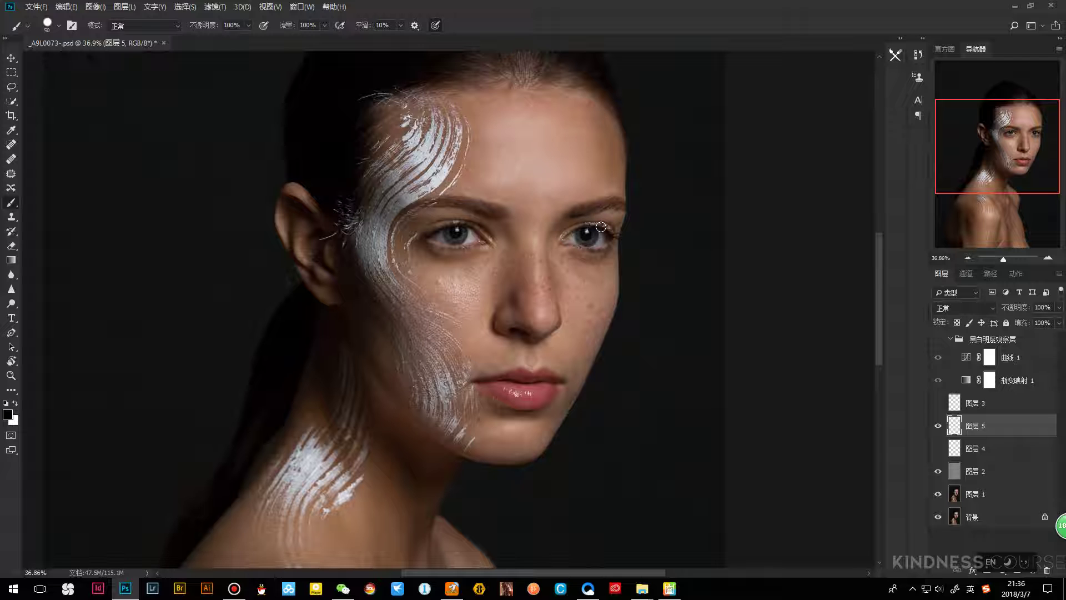
Switch to File Explorer and open the 肖像 folder inside 关于结构 of S24E03-中性灰原理&操作
click(670, 588)
key(alt+Tab)
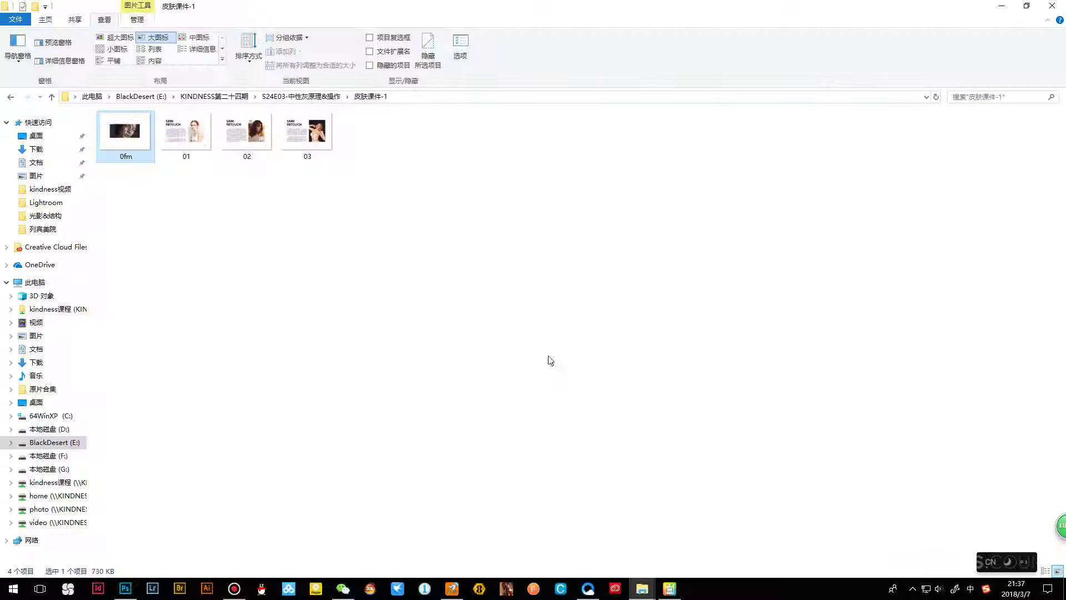
key(Left)
key(Left)
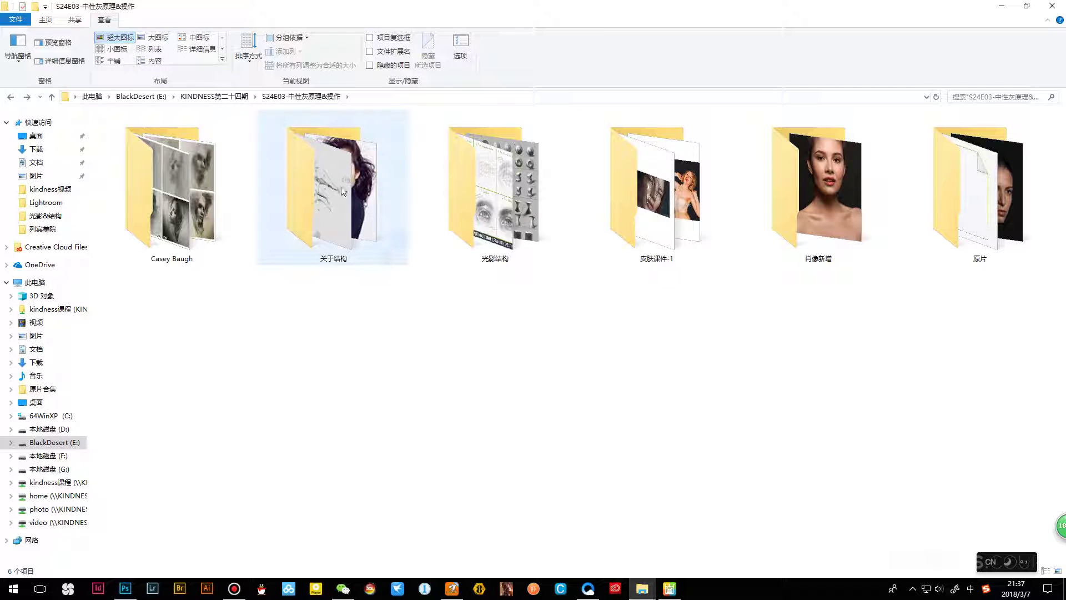
key(Return)
double_click(257, 174)
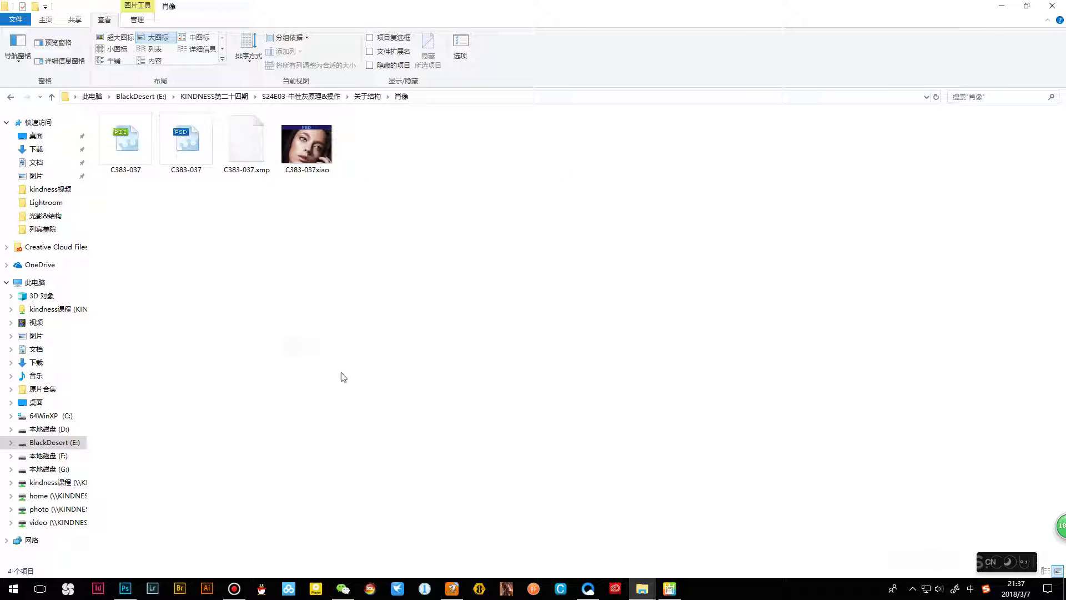
Open the PSD files C383-037 and C383-037xiao from the 肖像 folder in Photoshop
drag(195, 168, 215, 183)
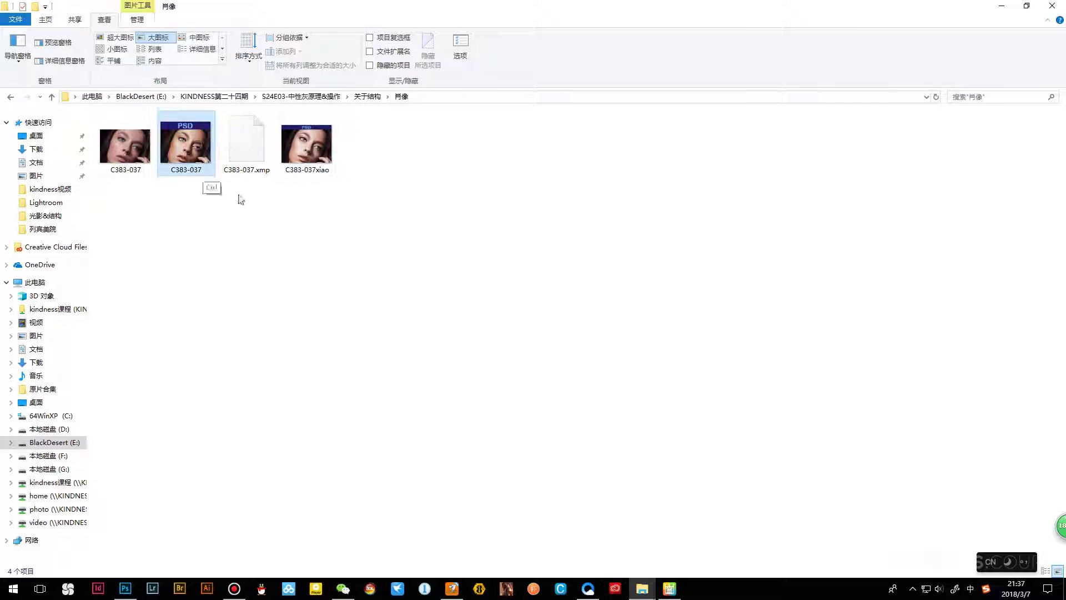
drag(312, 158, 366, 214)
click(338, 337)
click(309, 162)
ctrl+click(186, 170)
drag(314, 166, 582, 50)
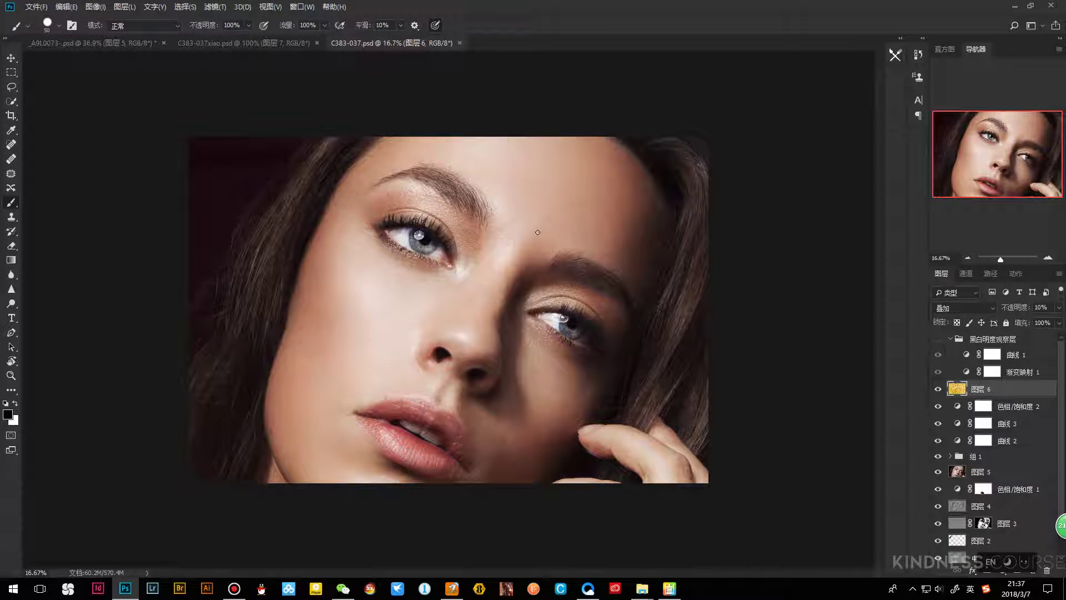
In C383-037xiao.psd, show only the 背景 layer and switch 图层 3 on and off to compare the skin retouching
key(ctrl+Tab)
key(ctrl+Tab)
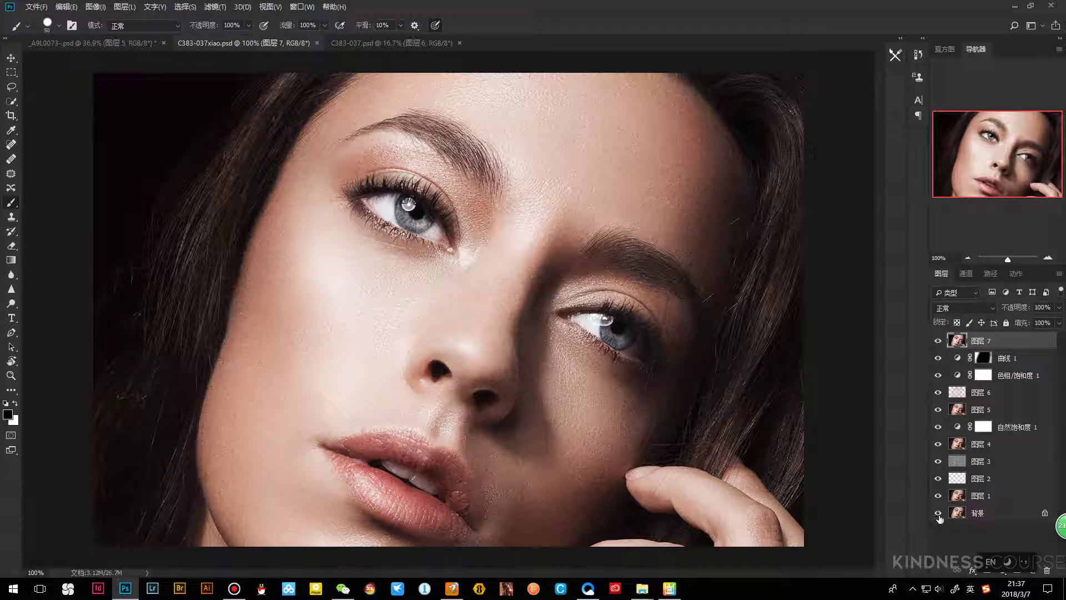
alt+click(938, 513)
click(940, 462)
click(939, 463)
click(939, 463)
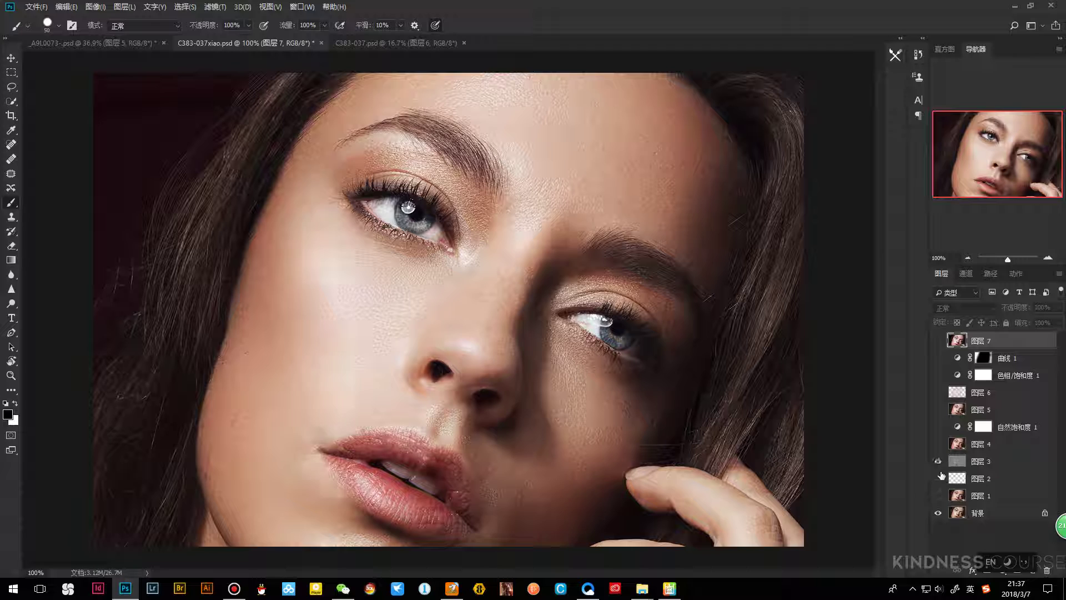
click(940, 463)
click(939, 463)
click(939, 463)
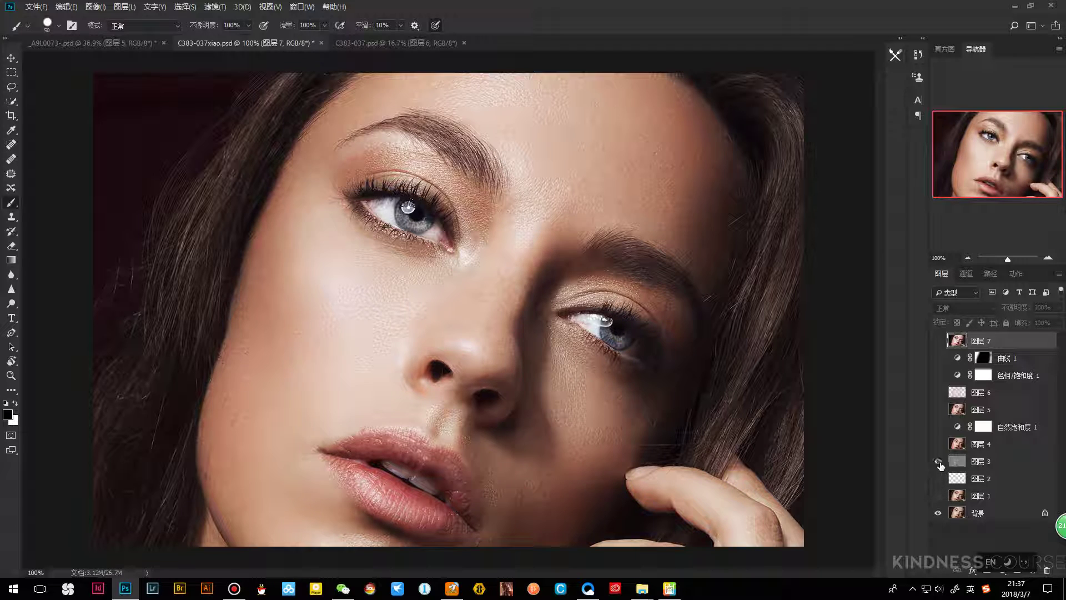
In C383-037xiao.psd, enlarge the view of the face and show 图层 1 and 图层 2 along with the 背景 layer
click(939, 464)
key(ctrl+space)
drag(421, 412, 501, 303)
drag(561, 346, 543, 348)
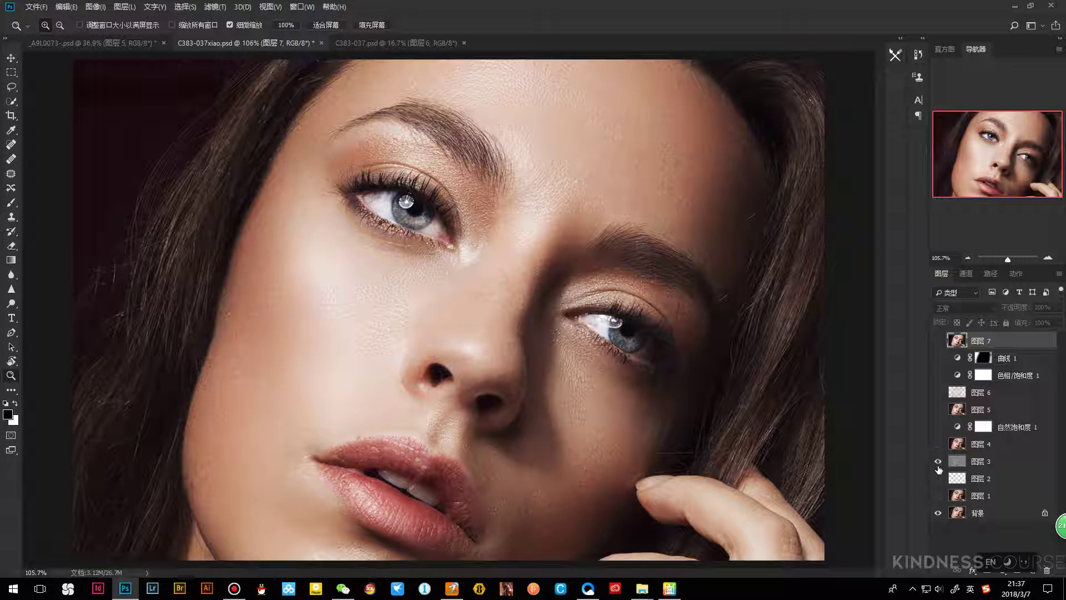
drag(937, 496, 938, 478)
Switch 图层 3 on and off repeatedly to compare the face with and without the gray-layer retouching
click(939, 462)
click(940, 463)
click(939, 463)
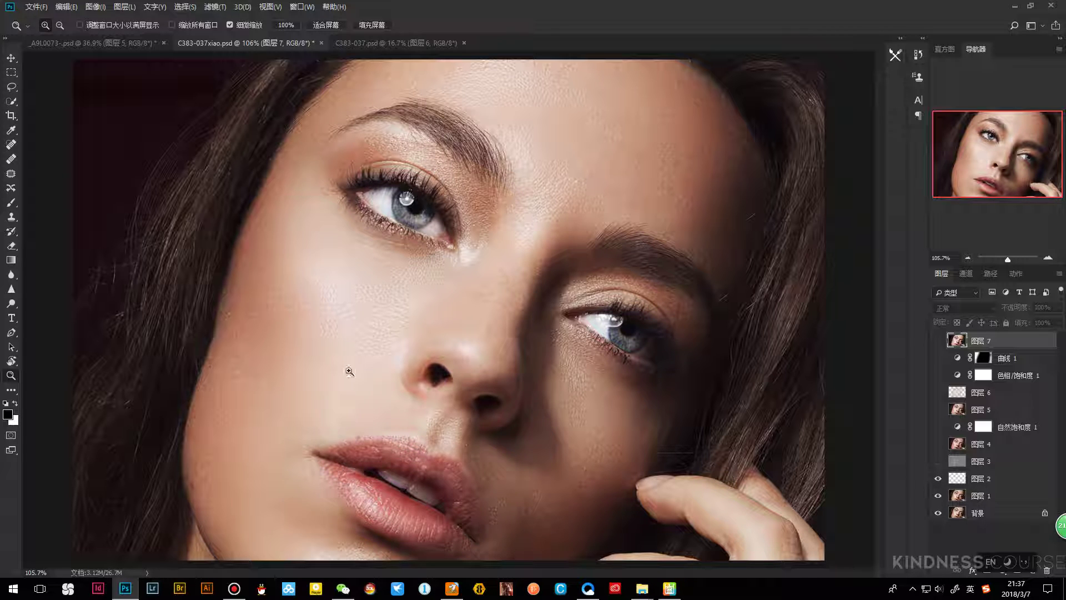
click(938, 463)
click(938, 460)
click(938, 461)
click(938, 461)
click(938, 461)
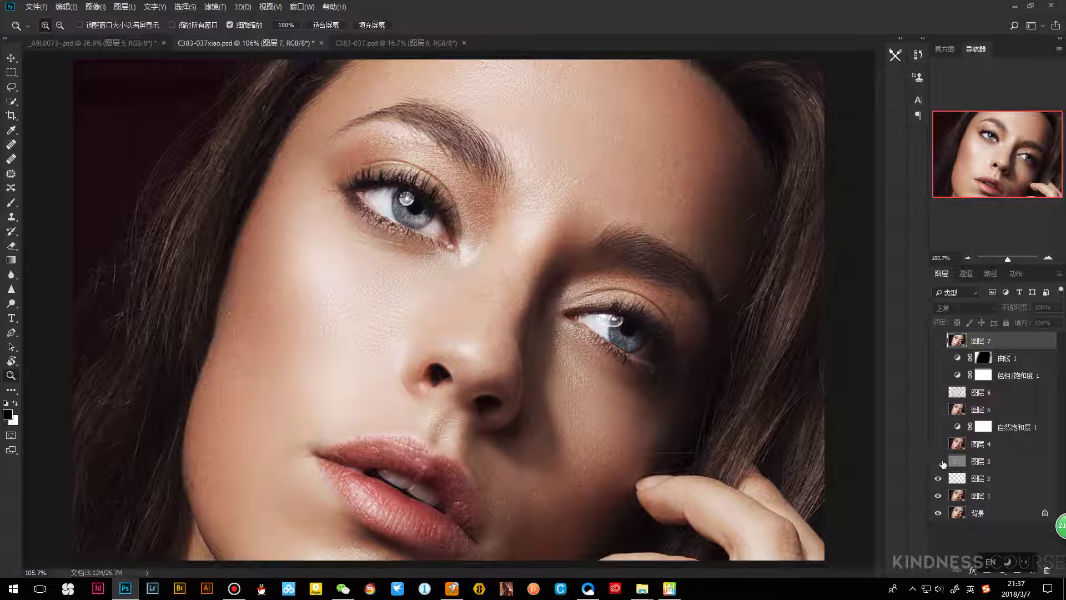
click(939, 461)
Switch to C383-037.psd and show only 背景, 图层 1 and 中性灰整体, comparing the face with and without the gray layer
key(ctrl+Tab)
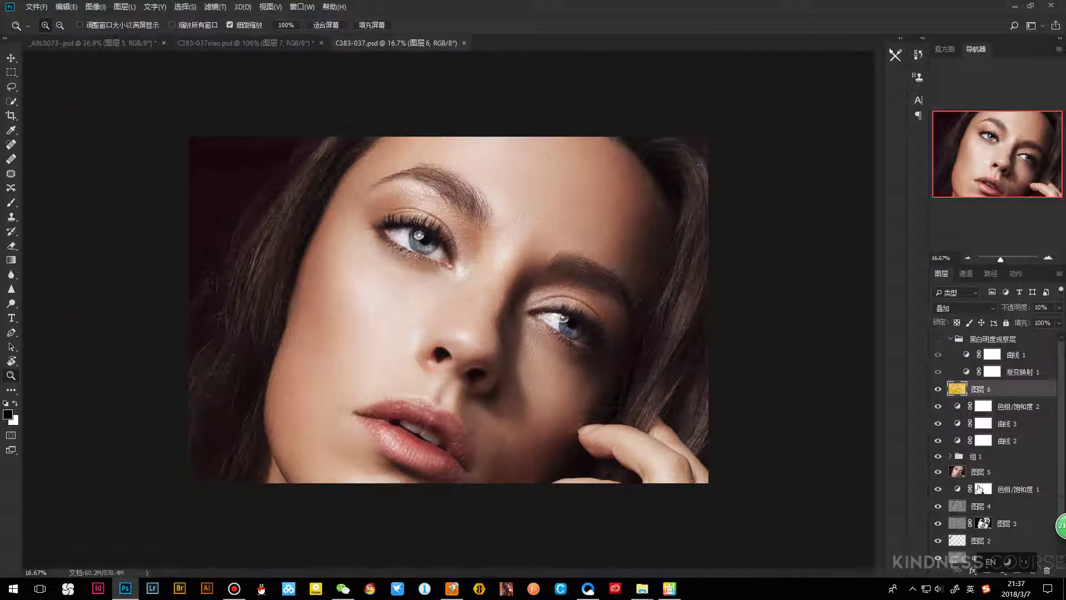
scroll(948, 541, down, 2)
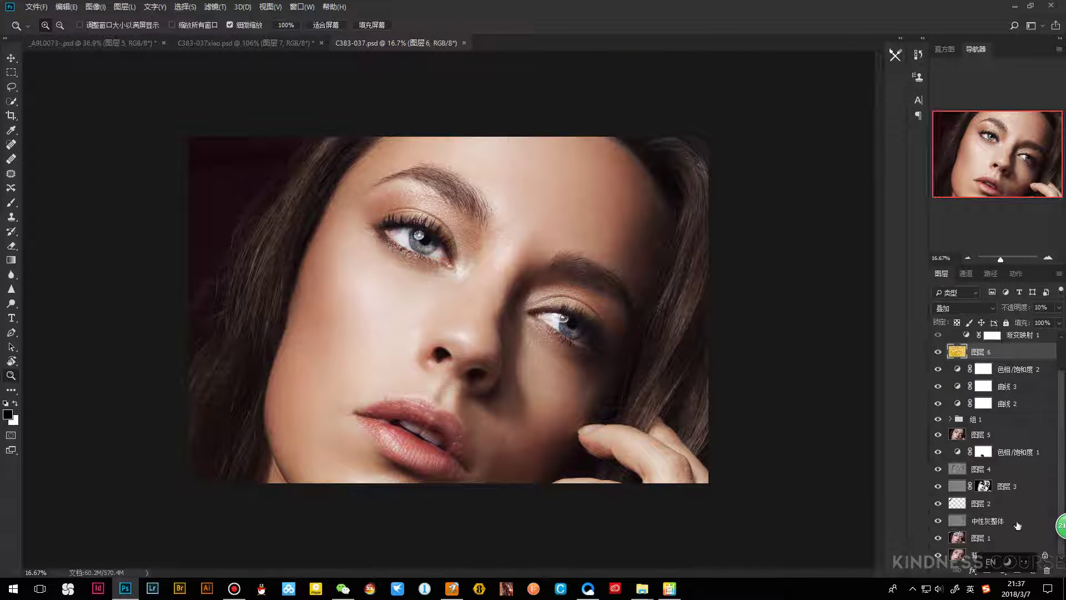
alt+click(939, 537)
click(940, 535)
click(939, 523)
click(939, 522)
click(940, 523)
click(940, 525)
click(942, 527)
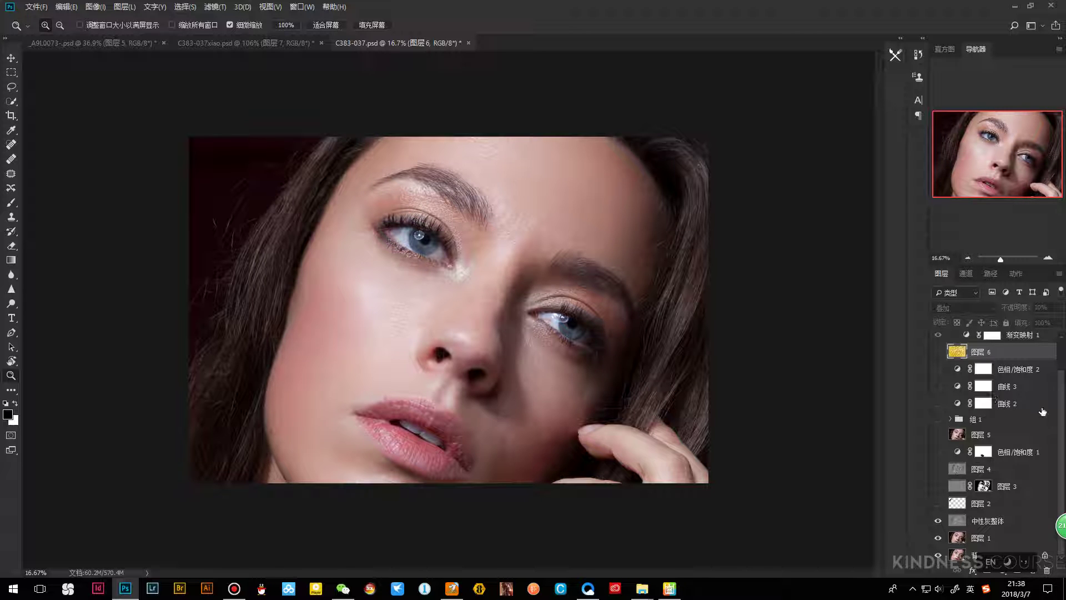
View the 中性灰整体 layer on its own, restore the layers beneath it, and switch it on and off over the enlarged face
alt+click(939, 521)
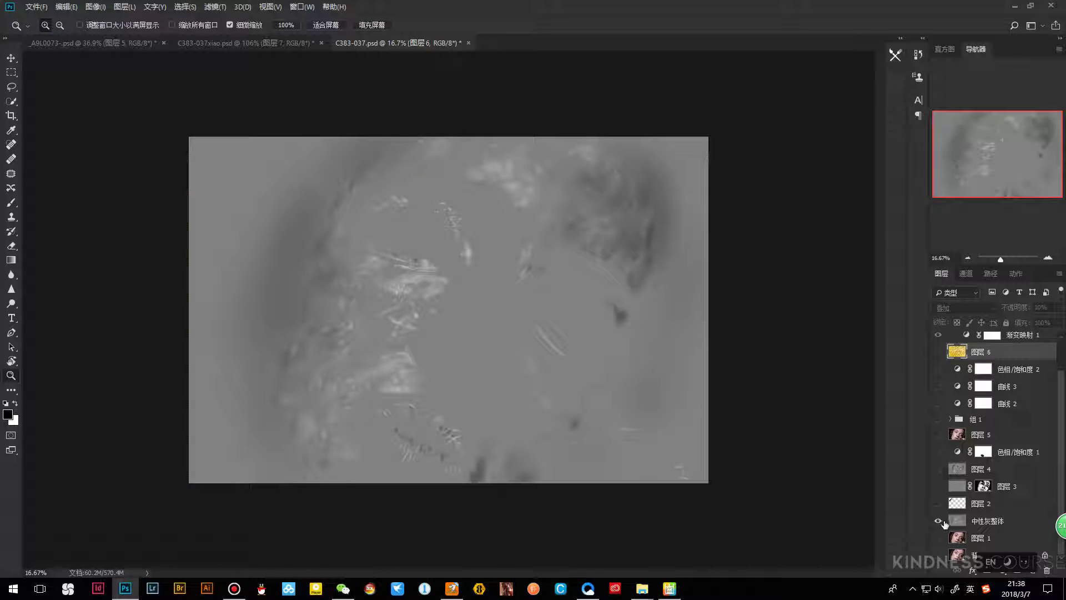
alt+click(939, 523)
click(939, 523)
click(939, 523)
click(939, 522)
mouse_move(402, 298)
mouse_down()
mouse_move(465, 290)
mouse_move(436, 291)
mouse_up()
click(938, 522)
click(938, 522)
Show 图层 2, 图层 3 and 图层 4 above 中性灰整体 and switch 图层 4 on and off to compare the skin
drag(650, 362, 637, 384)
drag(938, 522, 940, 479)
click(938, 470)
click(939, 471)
click(938, 471)
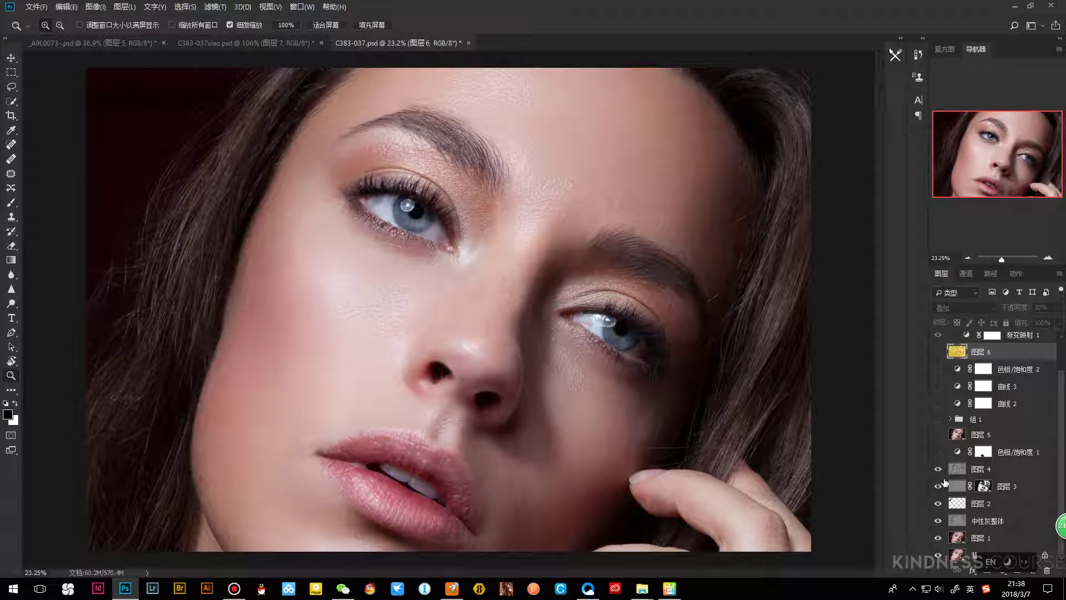
Group the layers from 中性灰整体 to 图层 4 and switch the group on and off to compare the whole retouch
shift+click(1018, 541)
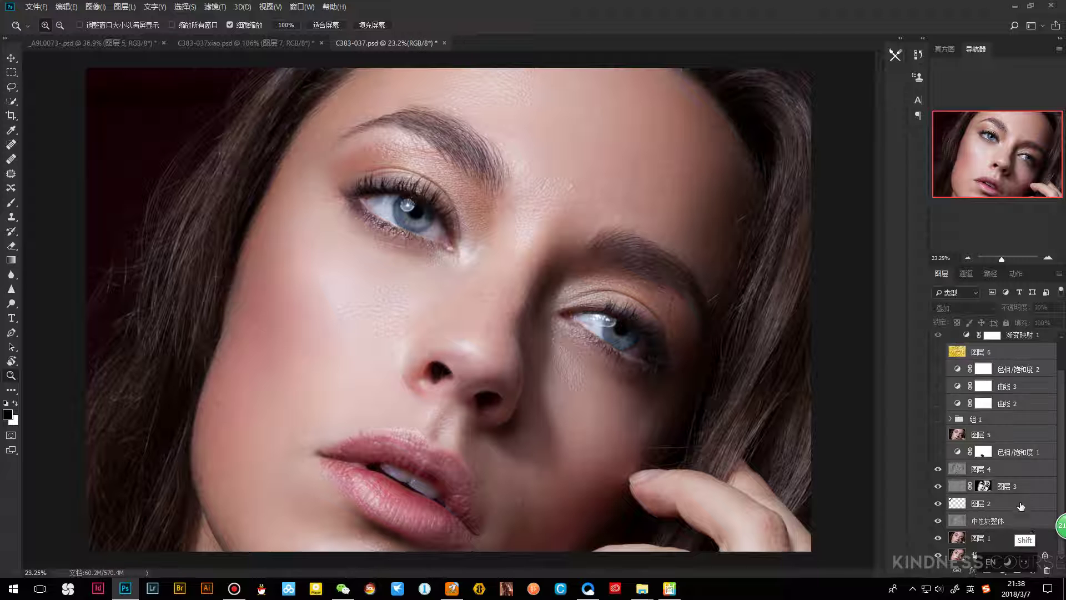
key(ctrl+g)
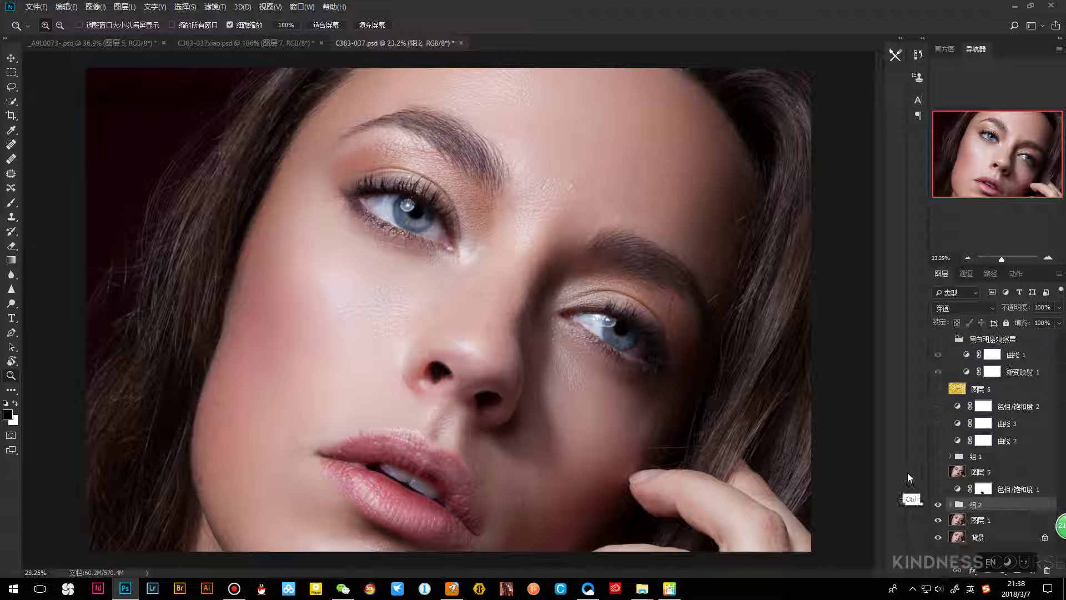
click(938, 503)
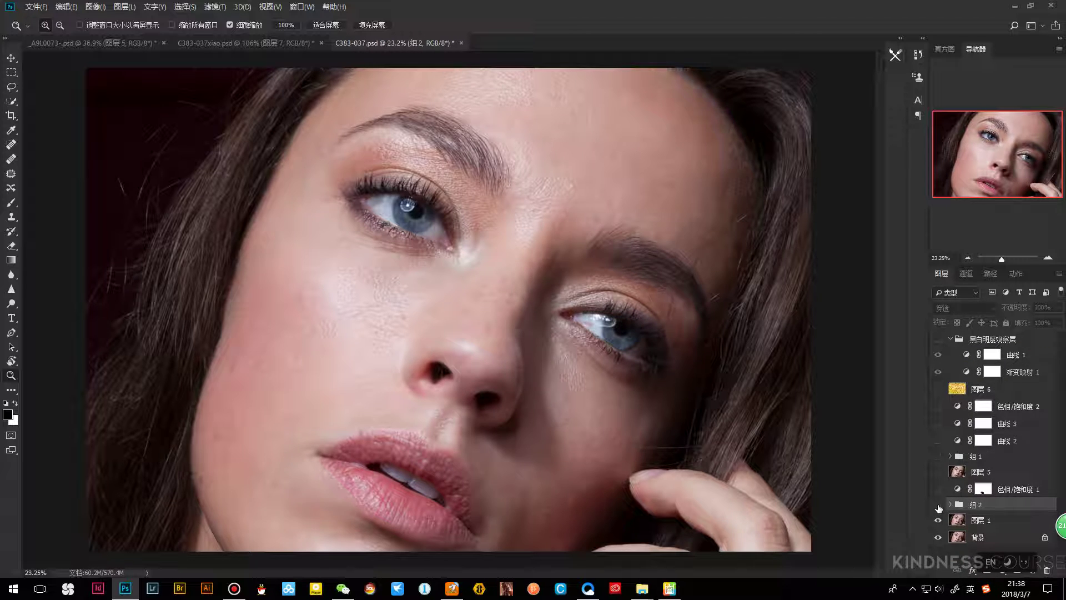
click(938, 504)
Switch to the image viewer and review the last two SKIN RETOUCH lesson slides about Clone Stamp and neutral gray
click(669, 588)
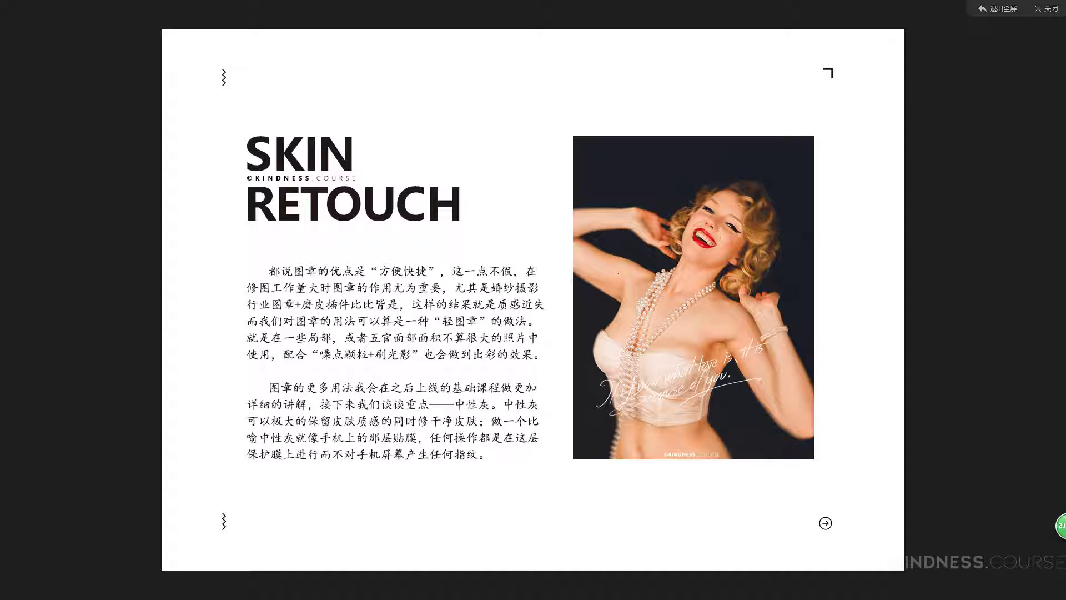
key(Right)
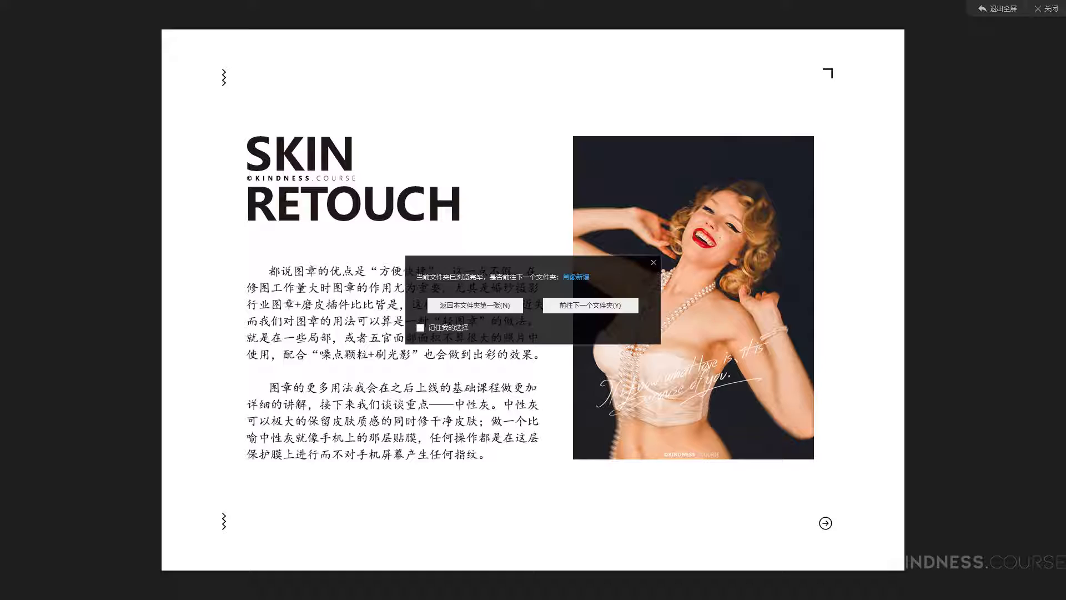
key(Left)
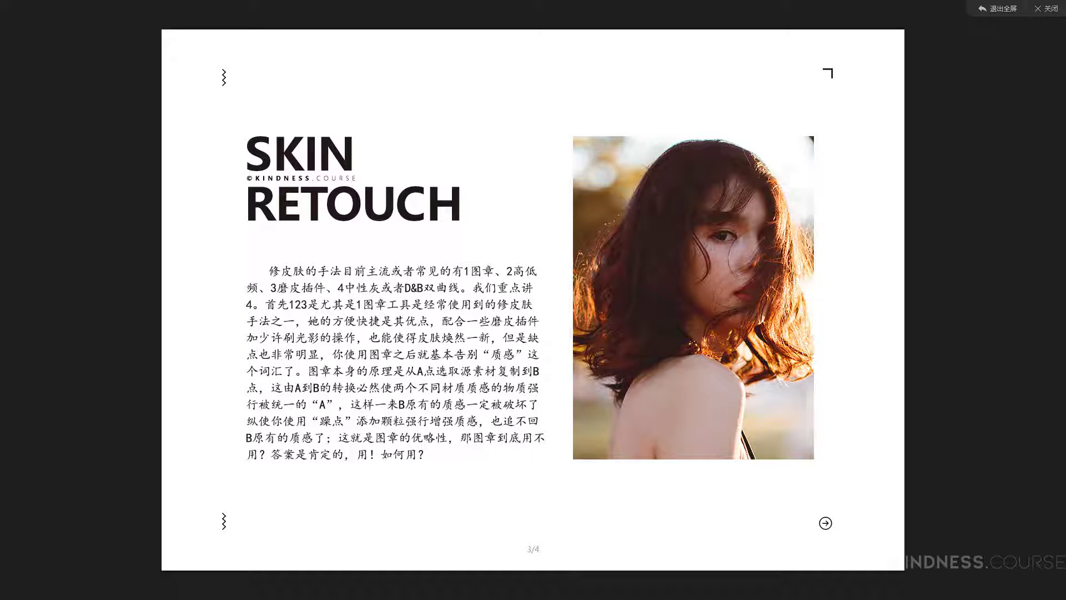
key(Right)
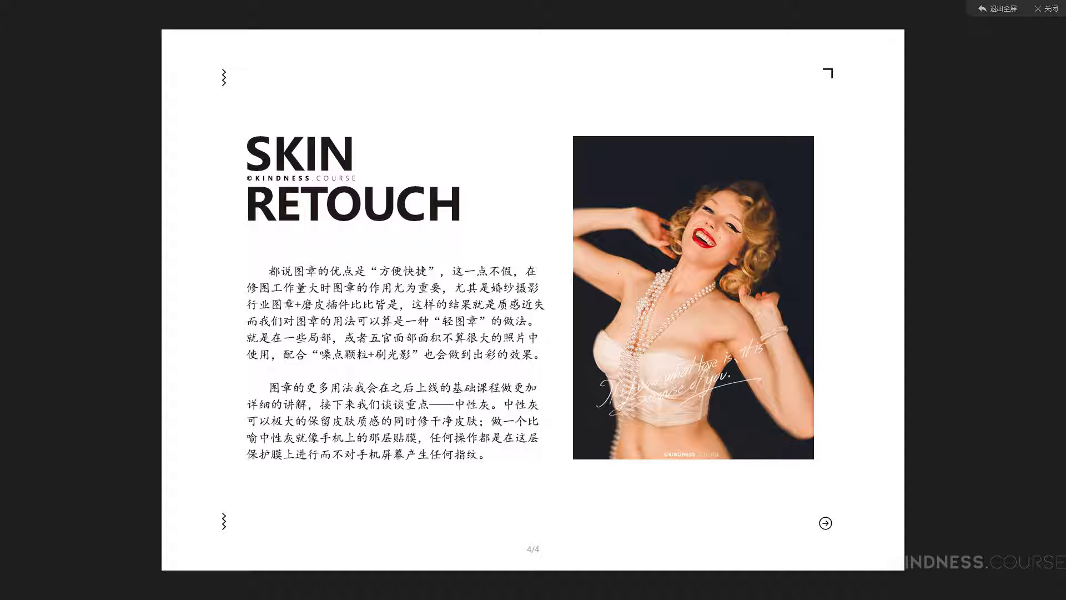
Close the slide viewer and close C383-037.psd without saving its changes
click(1043, 12)
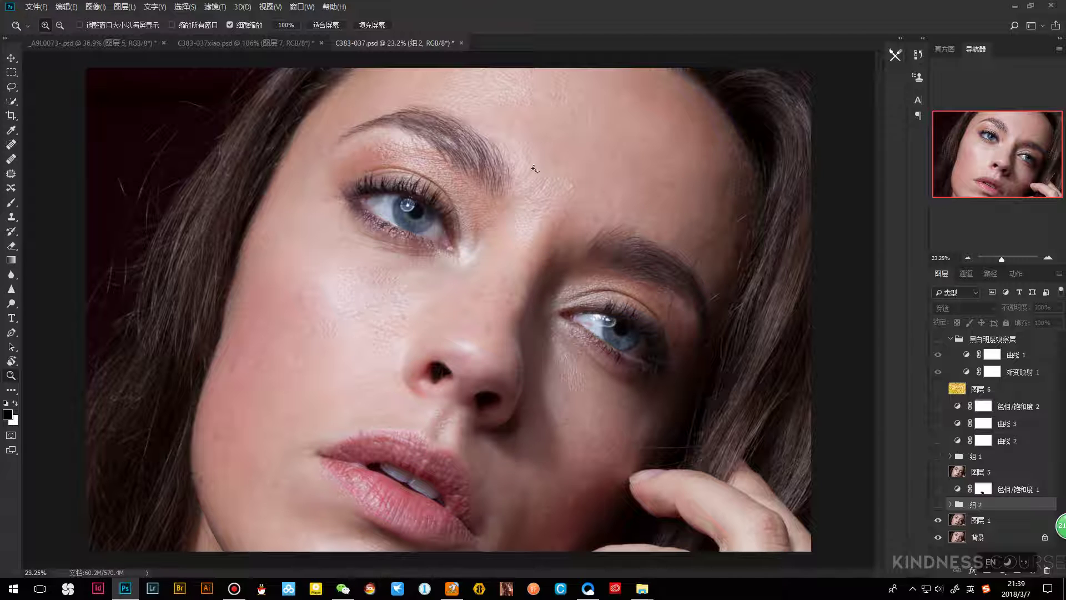
key(ctrl+w)
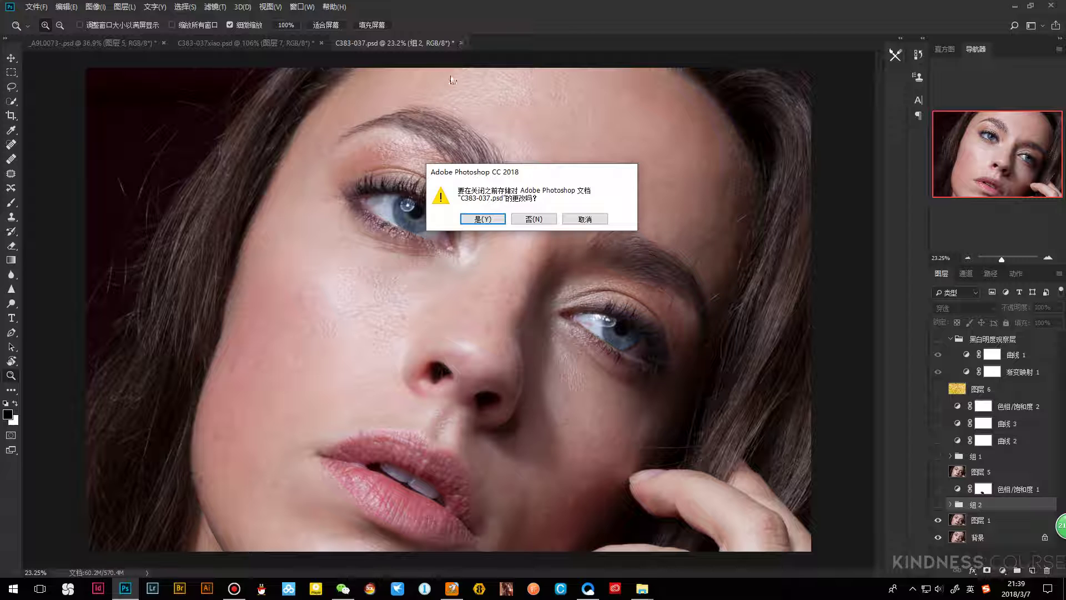
click(537, 217)
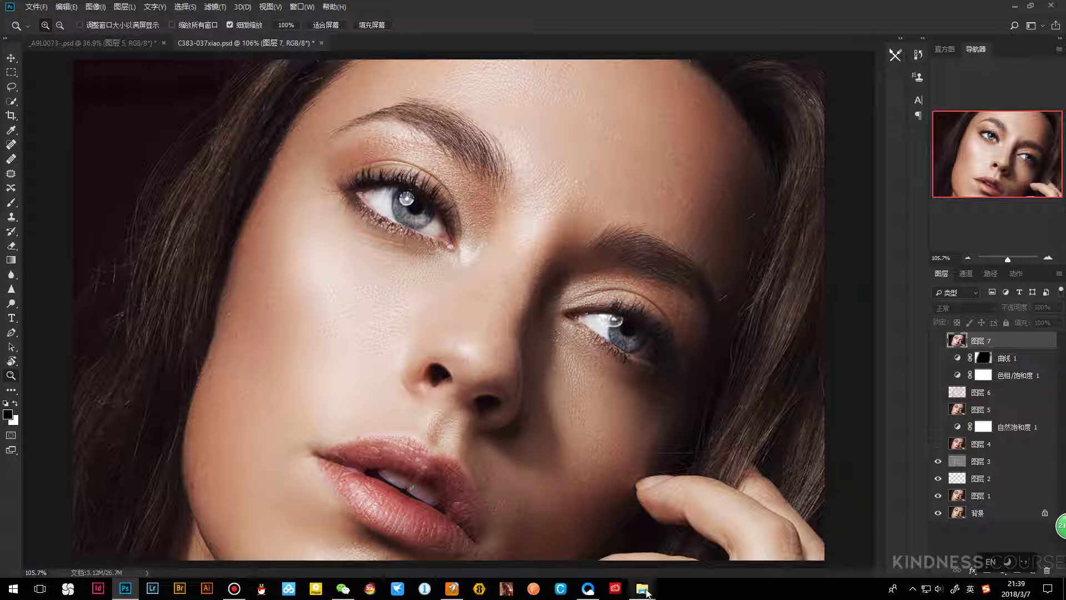
Switch to File Explorer, look into the 皮肤课件-1 folder and return to the S24E03-中性灰原理&操作 folder
mouse_move(642, 588)
click(593, 524)
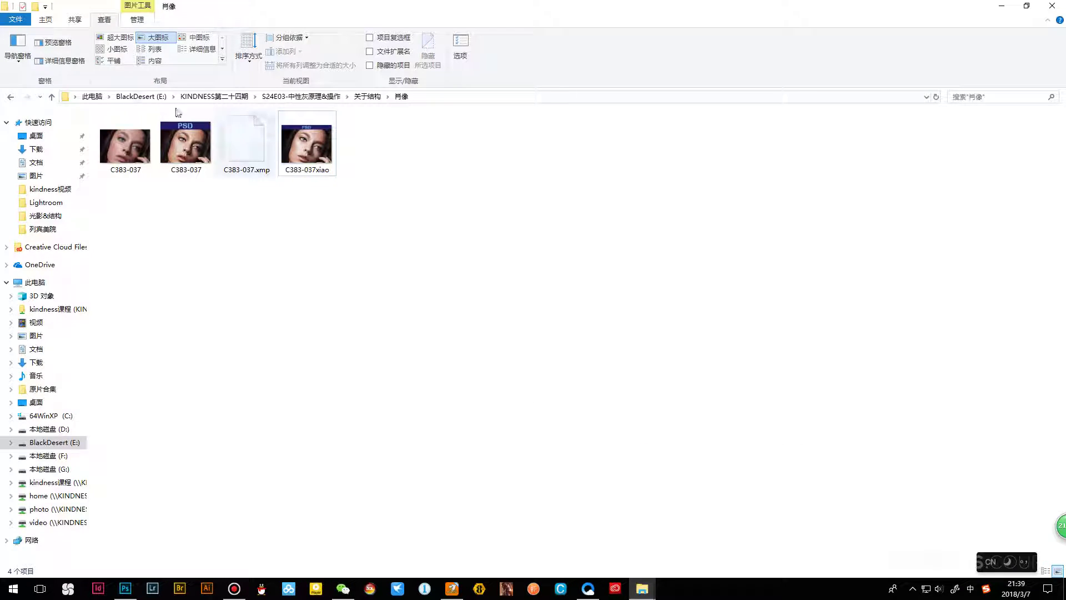
click(11, 97)
click(12, 97)
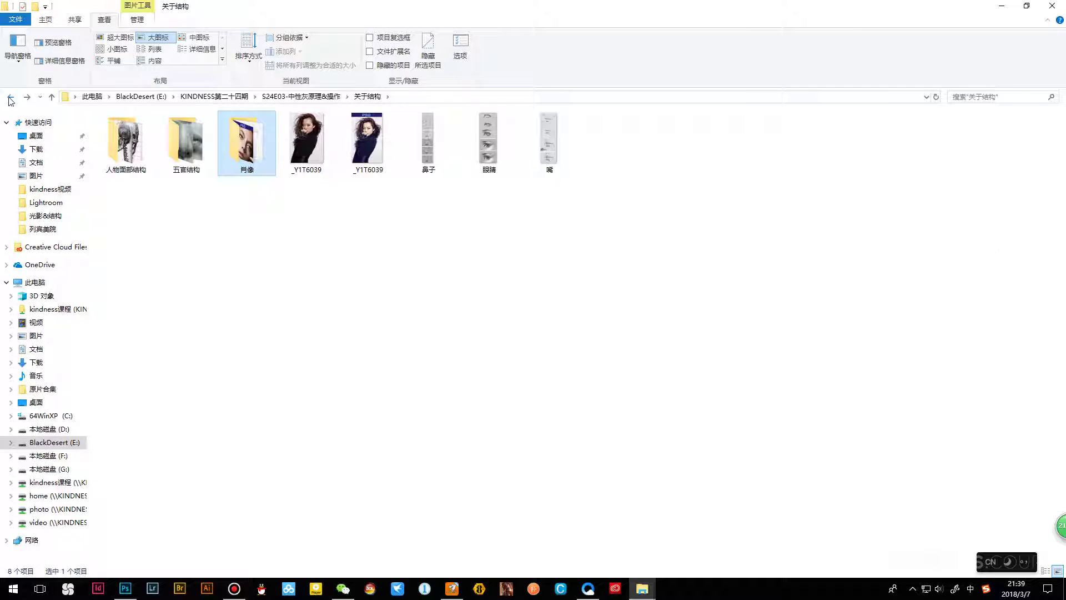
double_click(681, 218)
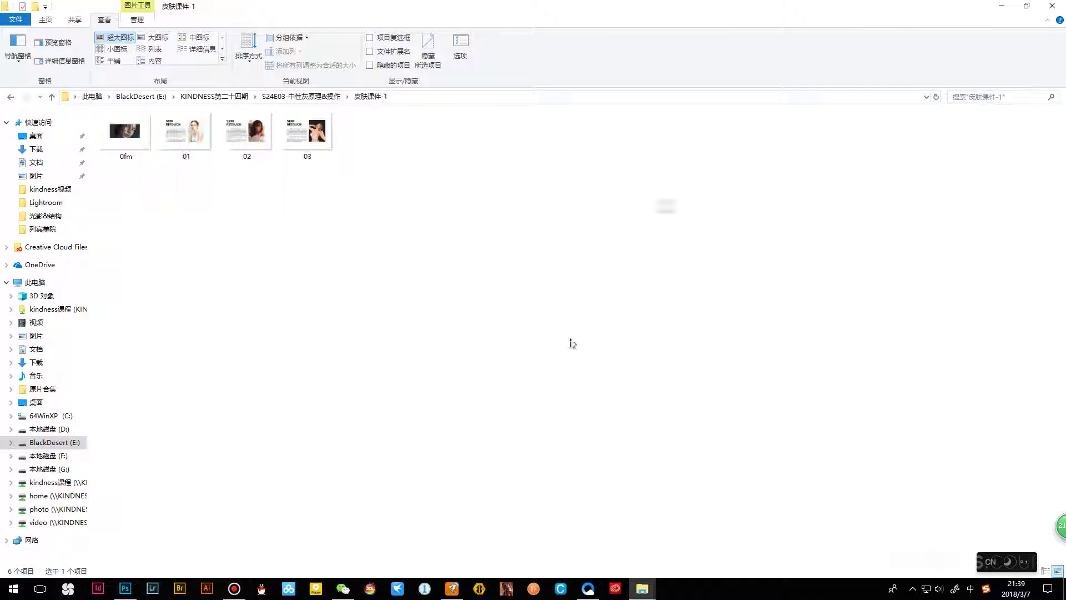
click(11, 98)
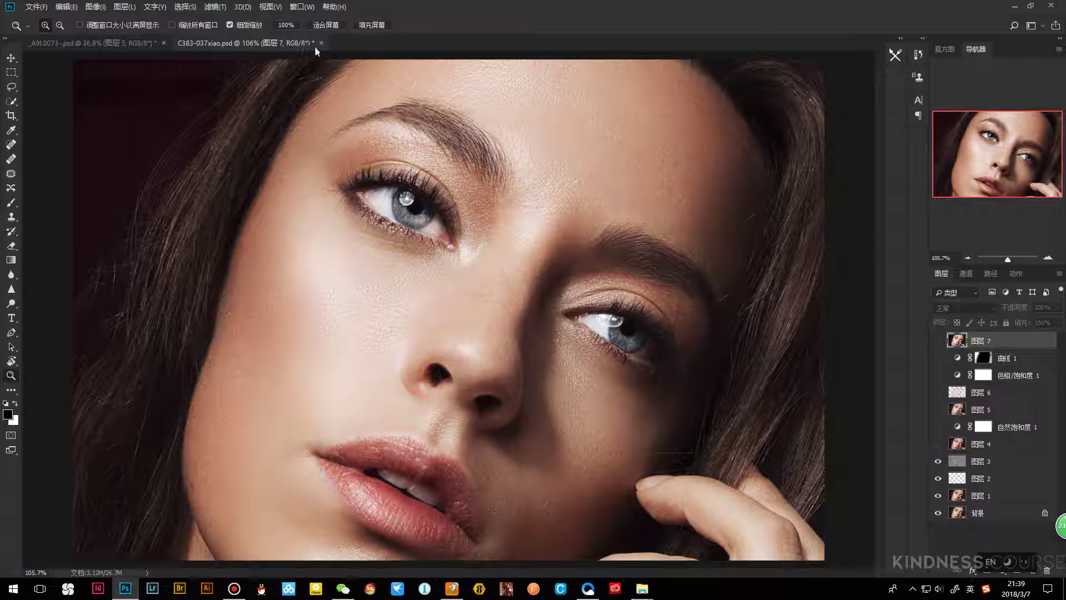
Switch back to Photoshop and close C383-037xiao.psd without saving its changes
click(321, 42)
click(525, 220)
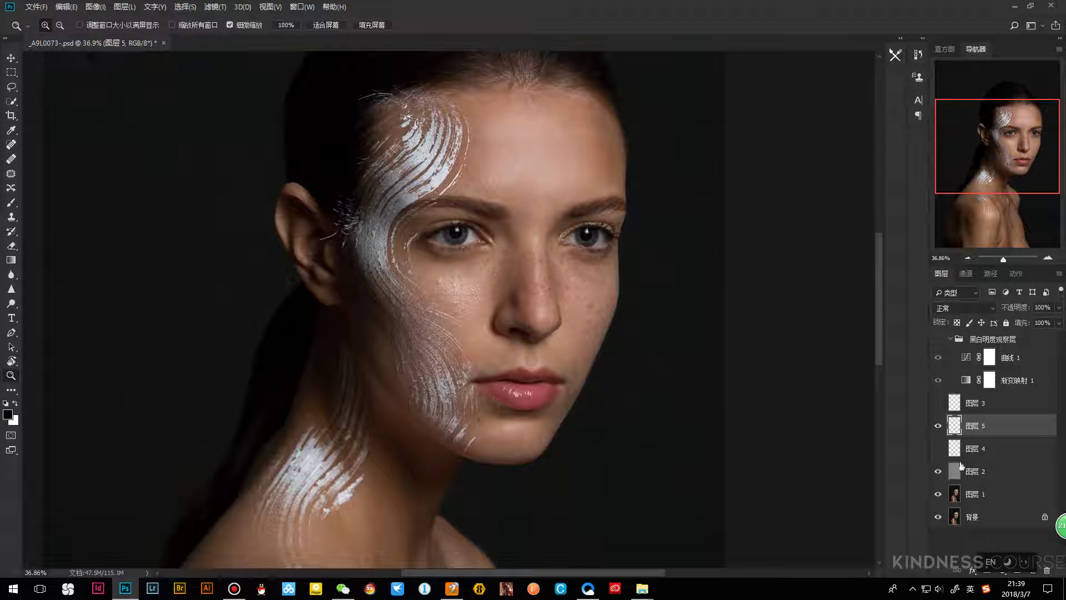
Delete 图层 3, 图层 5, 图层 4, the 黑白明度观察层 group and 图层 2, keeping only 图层 1 and 背景
click(971, 450)
shift+click(995, 404)
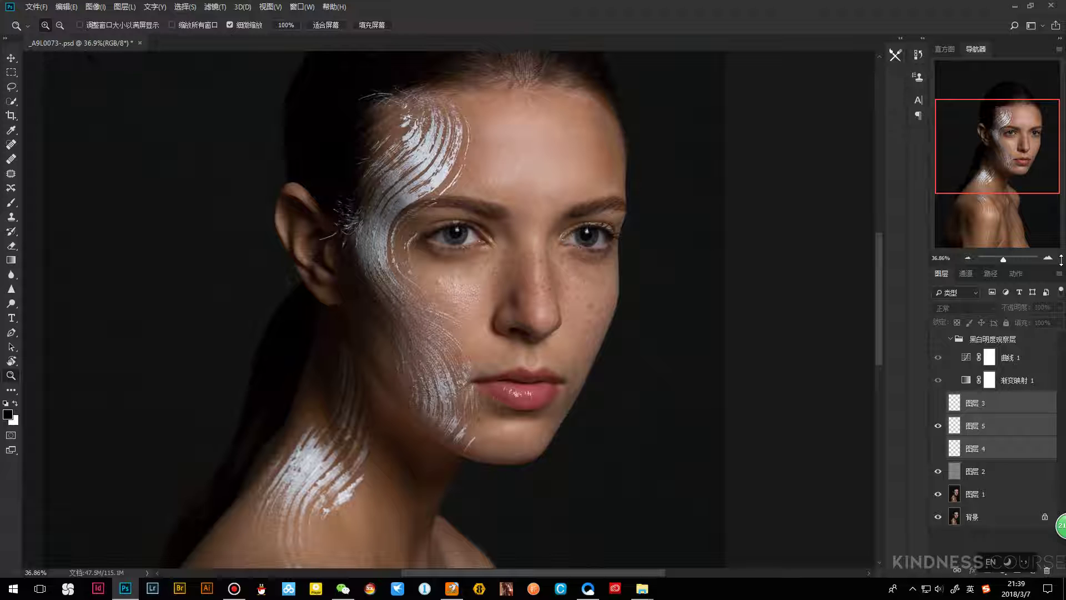
key(Delete)
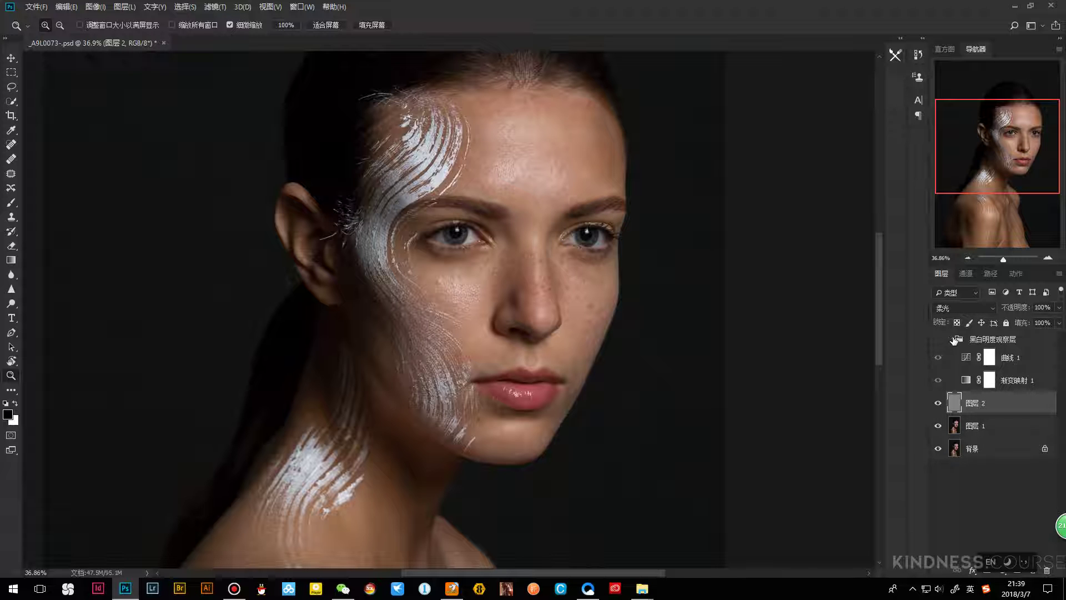
click(950, 338)
click(970, 339)
key(Delete)
key(Delete)
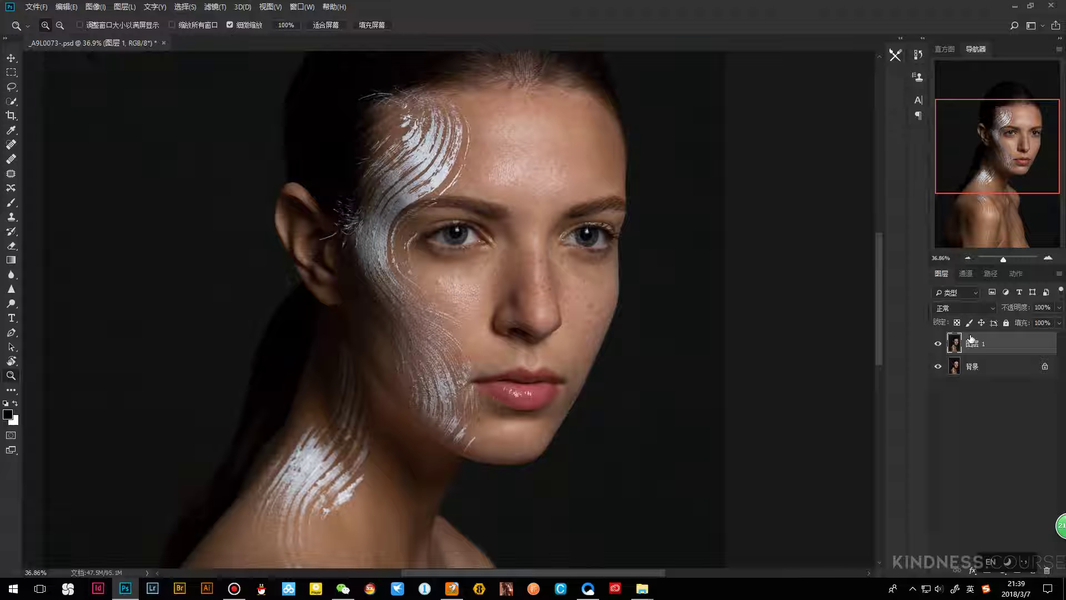
Add a black-to-white 渐变映射 (Gradient Map) adjustment layer above 图层 1 in the portrait
scroll(513, 263, down, 3)
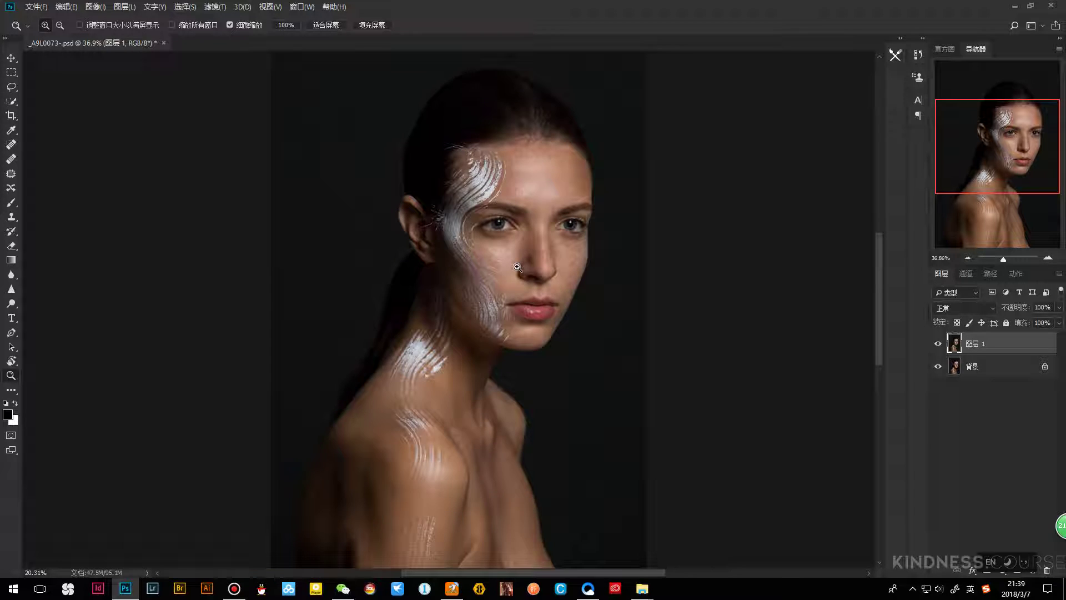
scroll(517, 267, up, 1)
drag(519, 265, 489, 269)
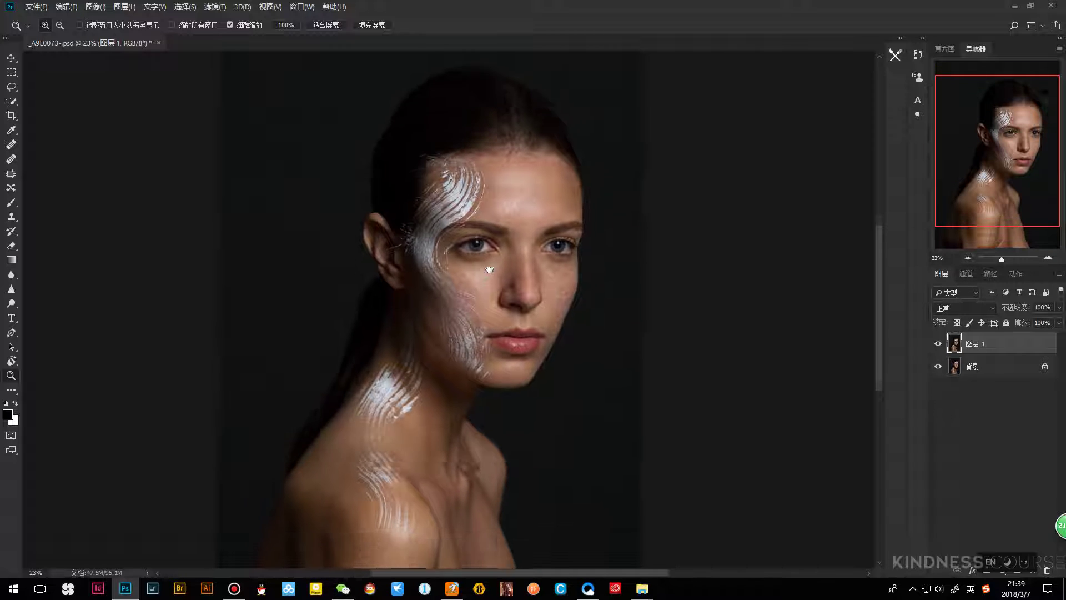
scroll(490, 270, up, 4)
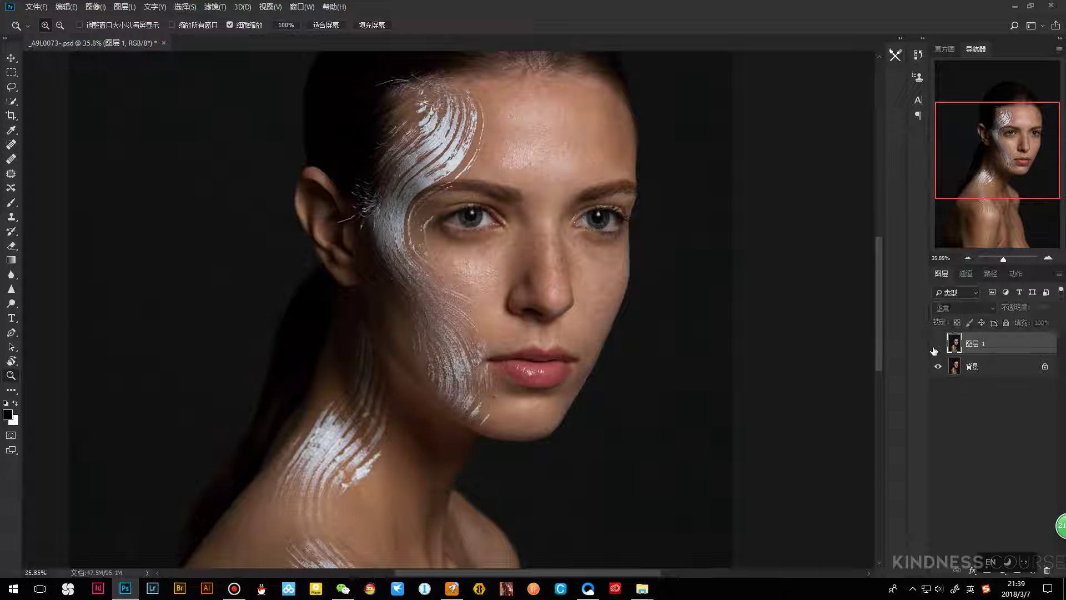
drag(594, 306, 616, 355)
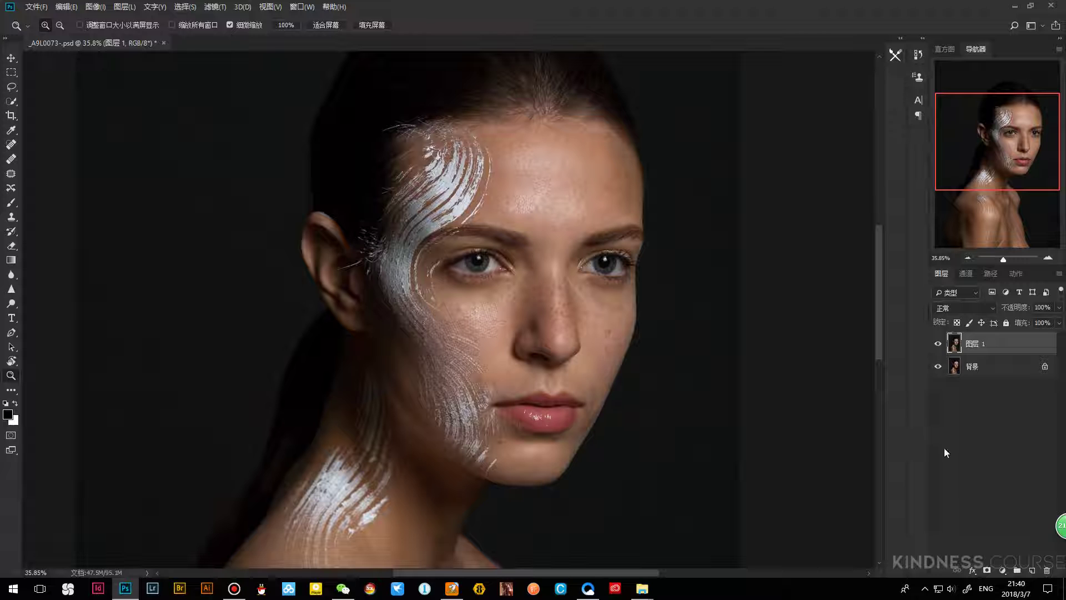
click(1002, 570)
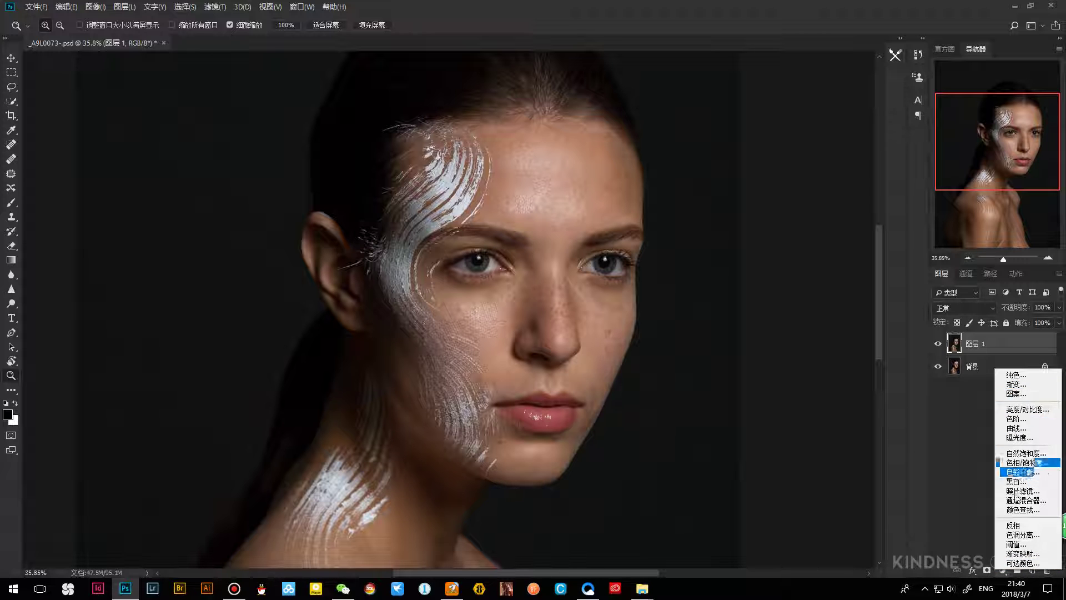
click(1019, 554)
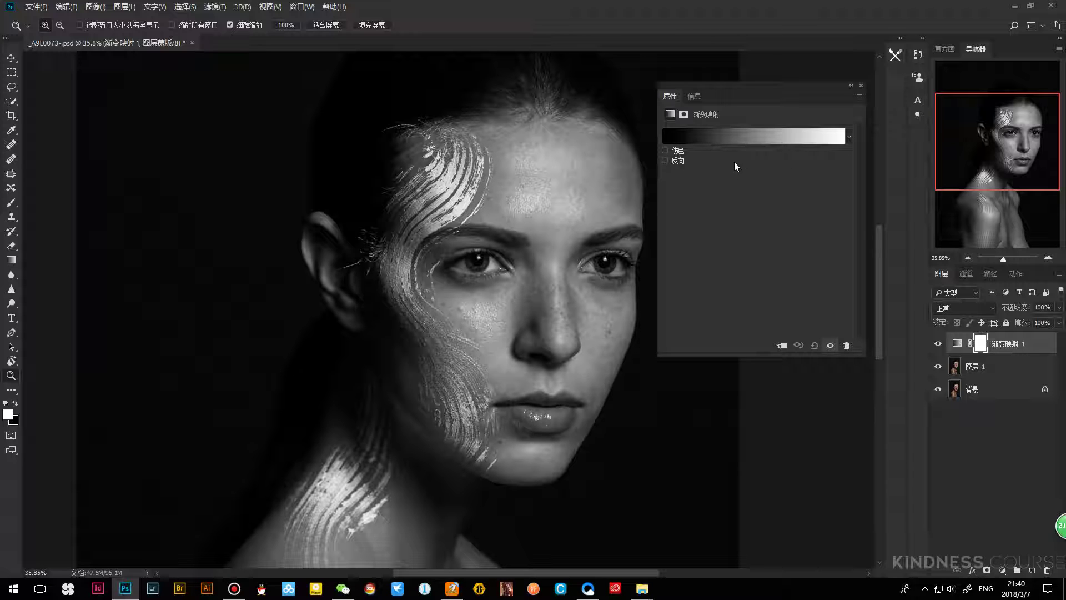
Add a 曲线 (Curves) adjustment layer above the gradient map and group the two adjustment layers
click(1002, 570)
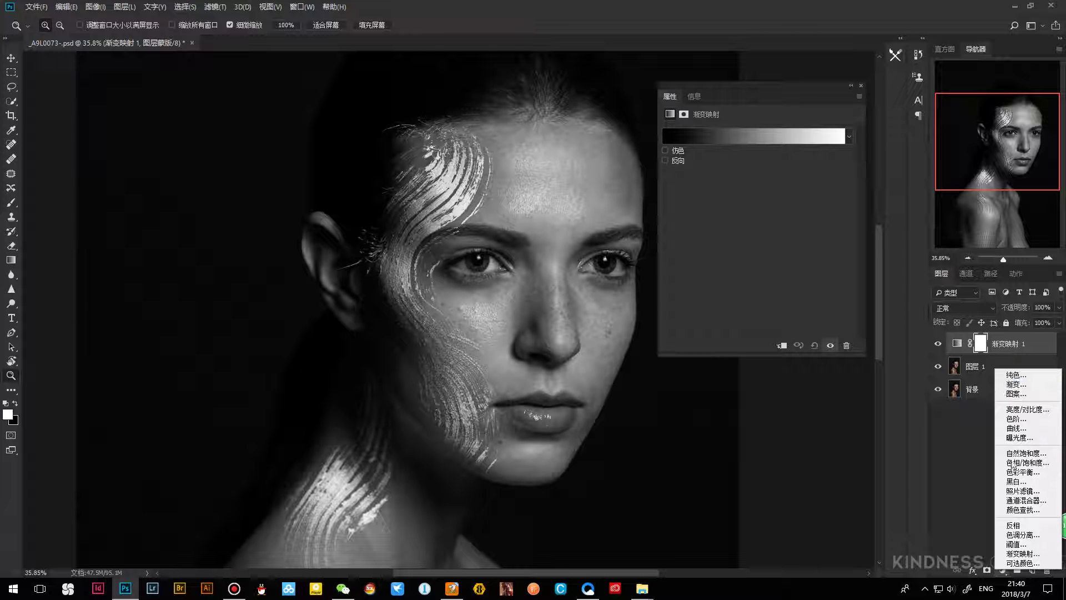
click(1016, 429)
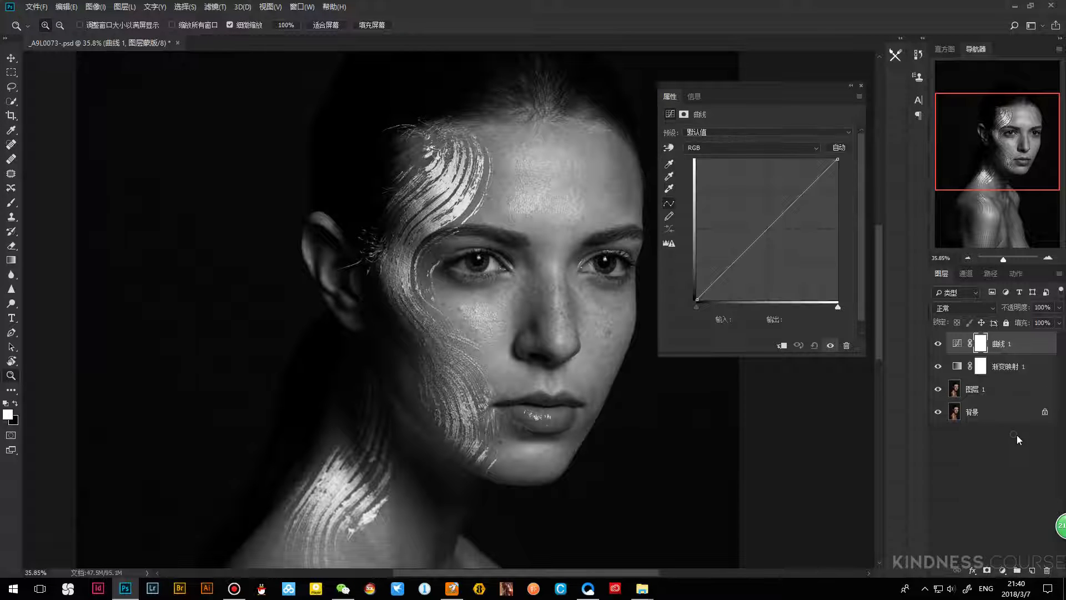
shift+click(1016, 372)
key(ctrl+g)
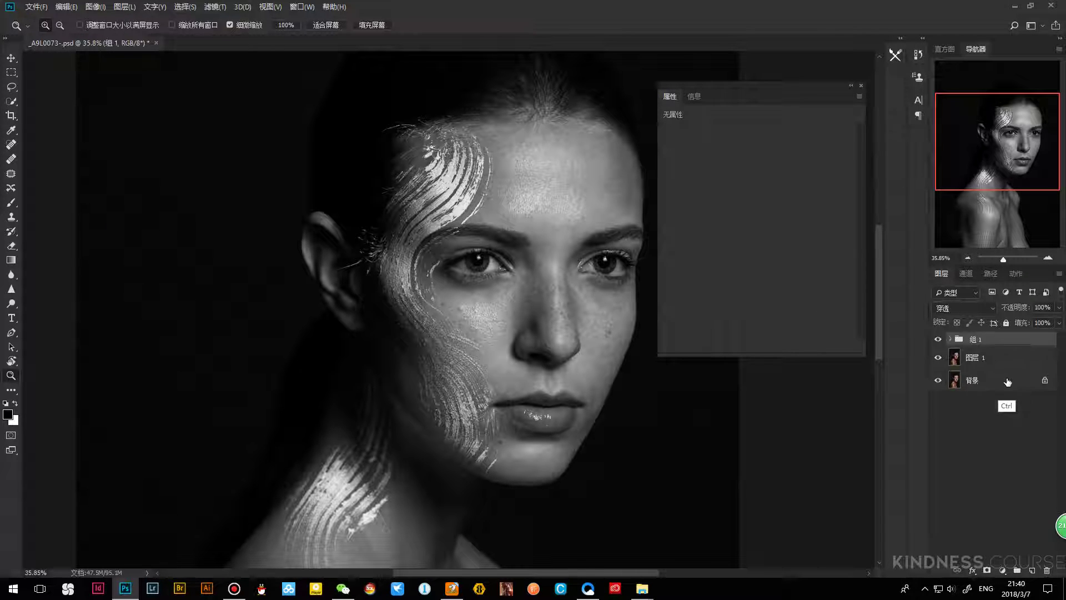
Rename the group of the two adjustment layers to 黑白明度观察层
double_click(972, 338)
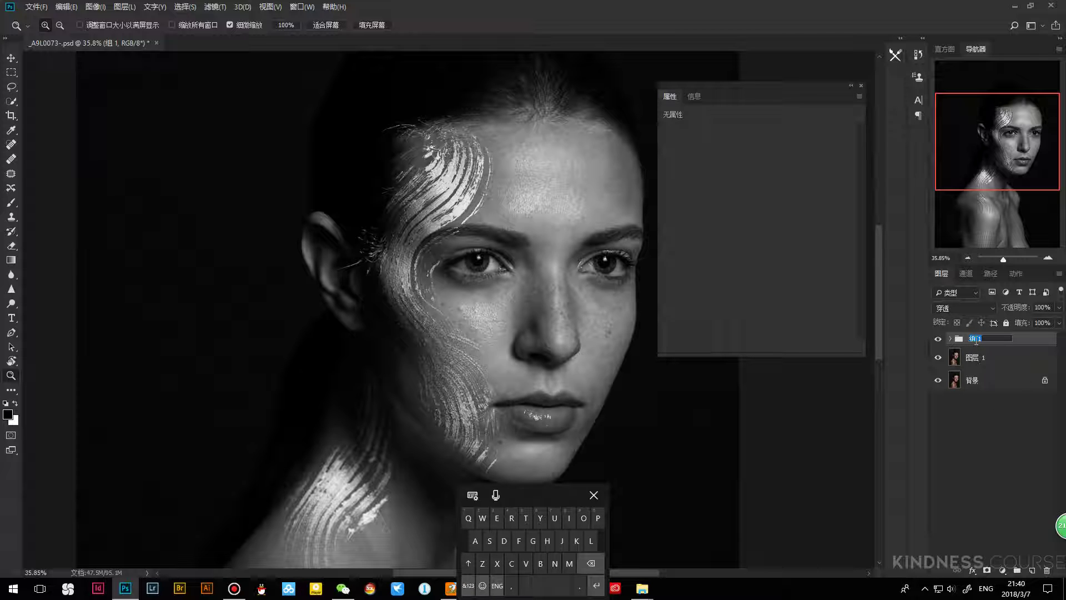
key(BackSpace)
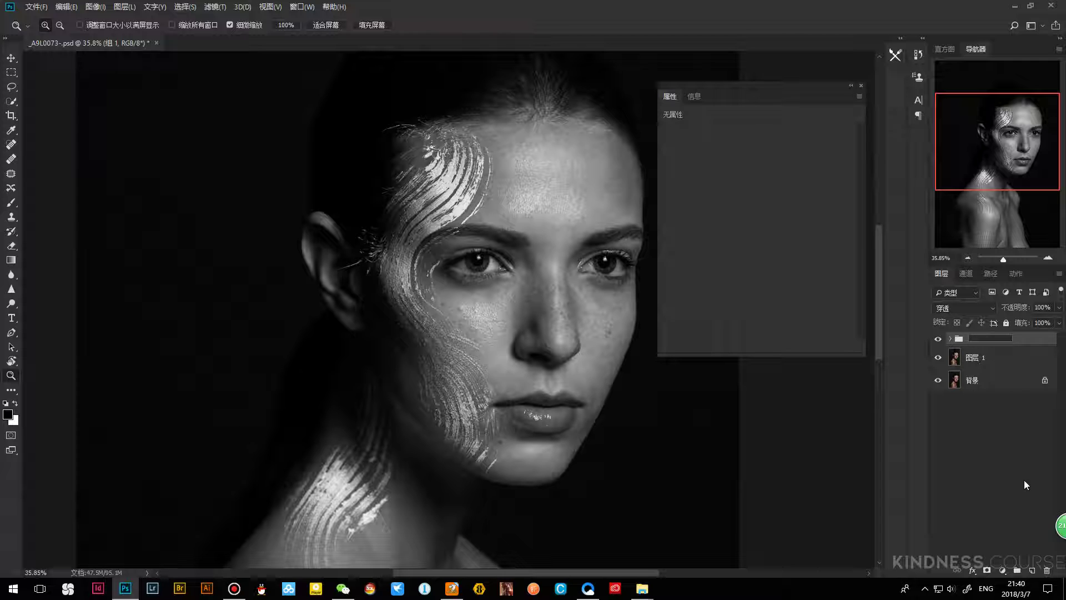
key(super+space)
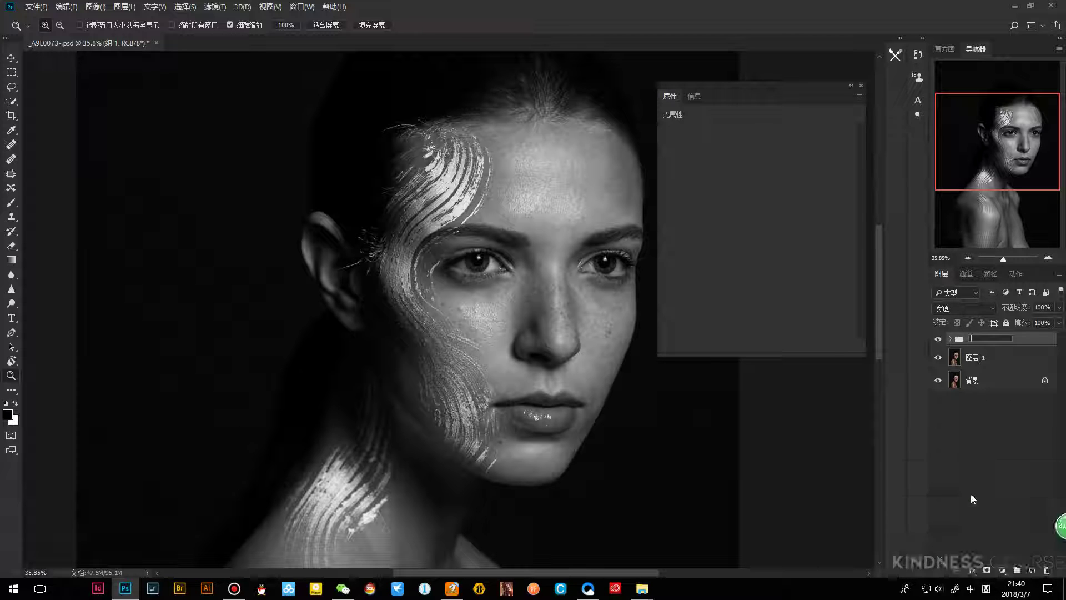
text(heibai)
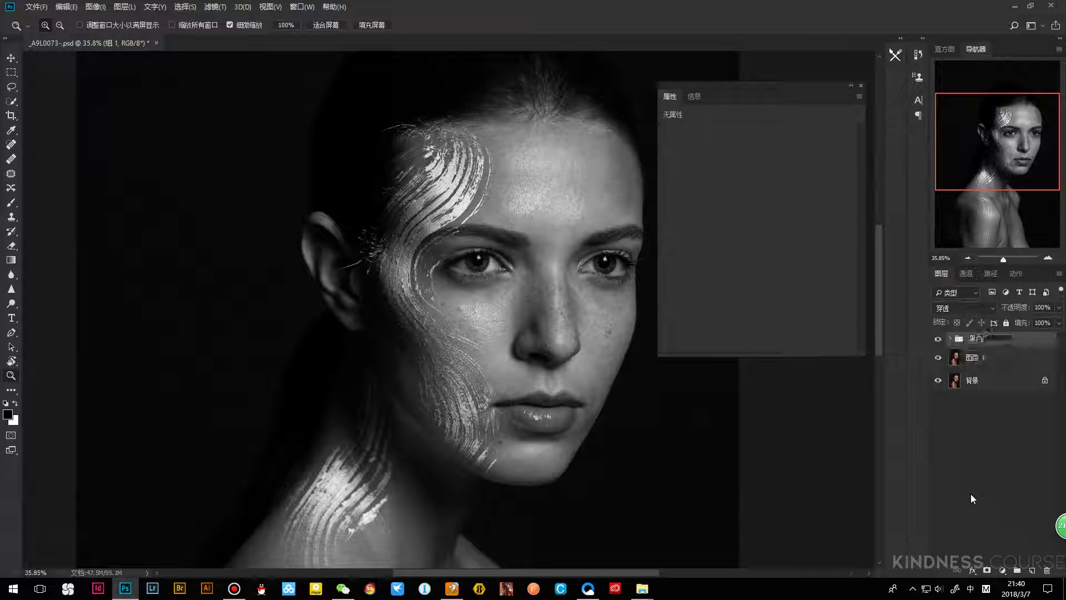
key(space)
text(mingdu)
key(space)
text(guan)
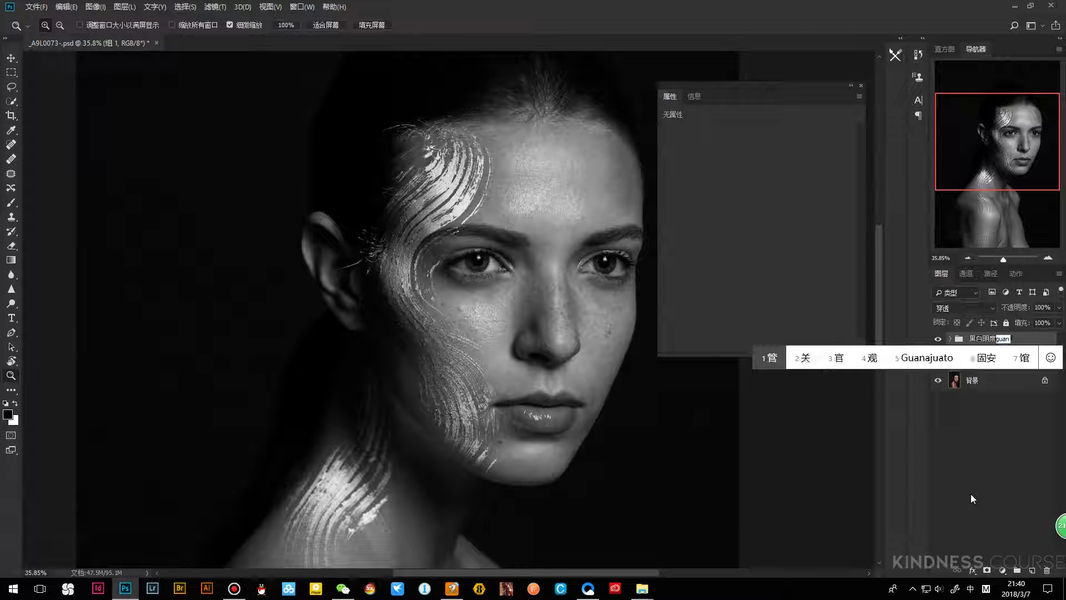
text(cha)
key(space)
text(ceng)
key(space)
key(Return)
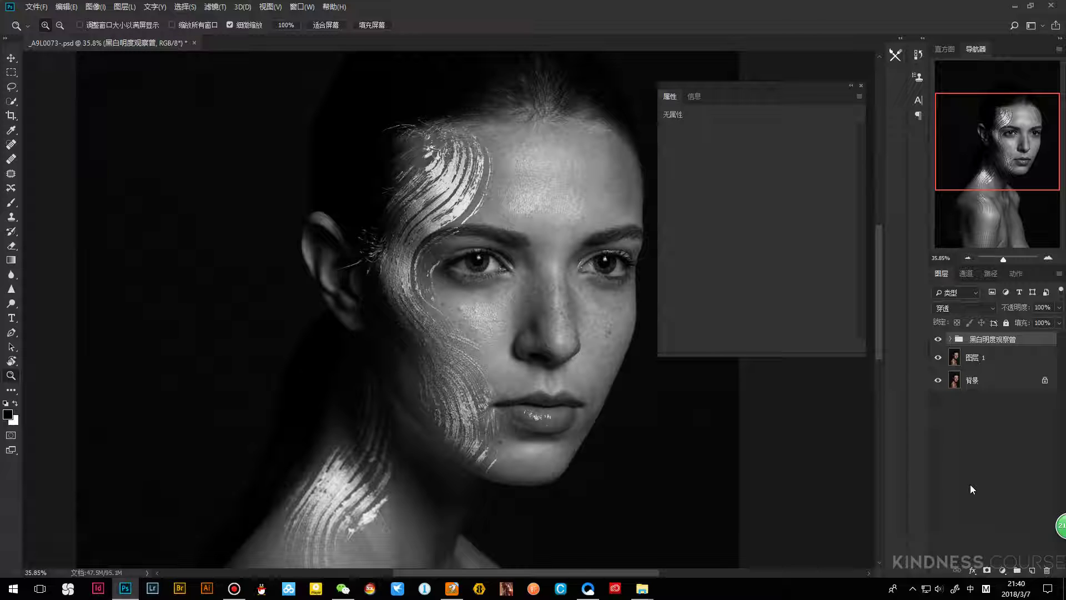
Add a new 柔光 (Soft Light) layer filled with 50% gray above 图层 1
click(1002, 362)
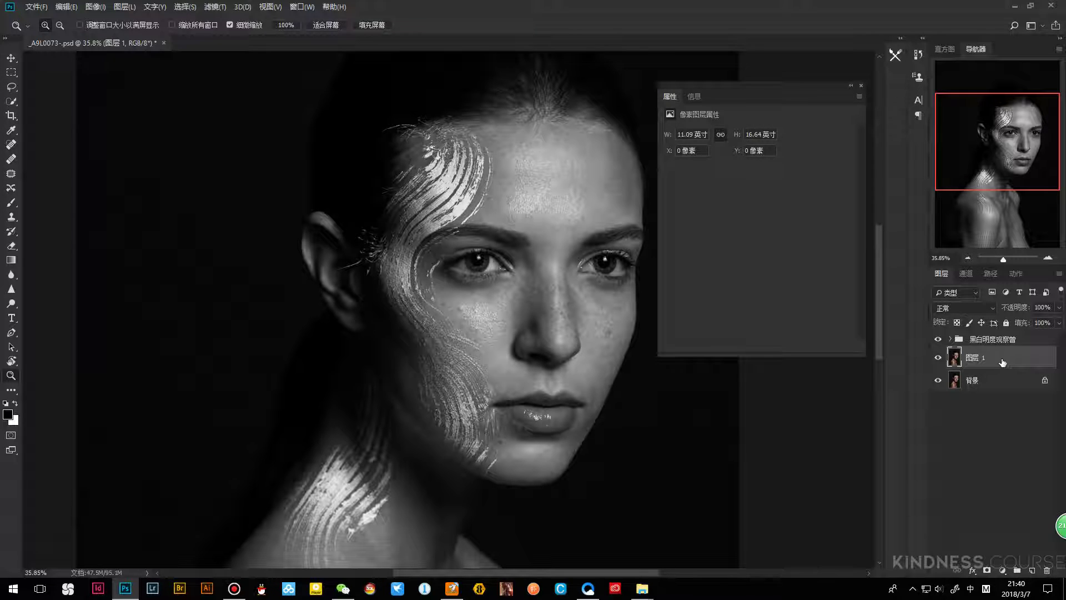
key(ctrl+shift+n)
drag(514, 162, 585, 160)
click(470, 230)
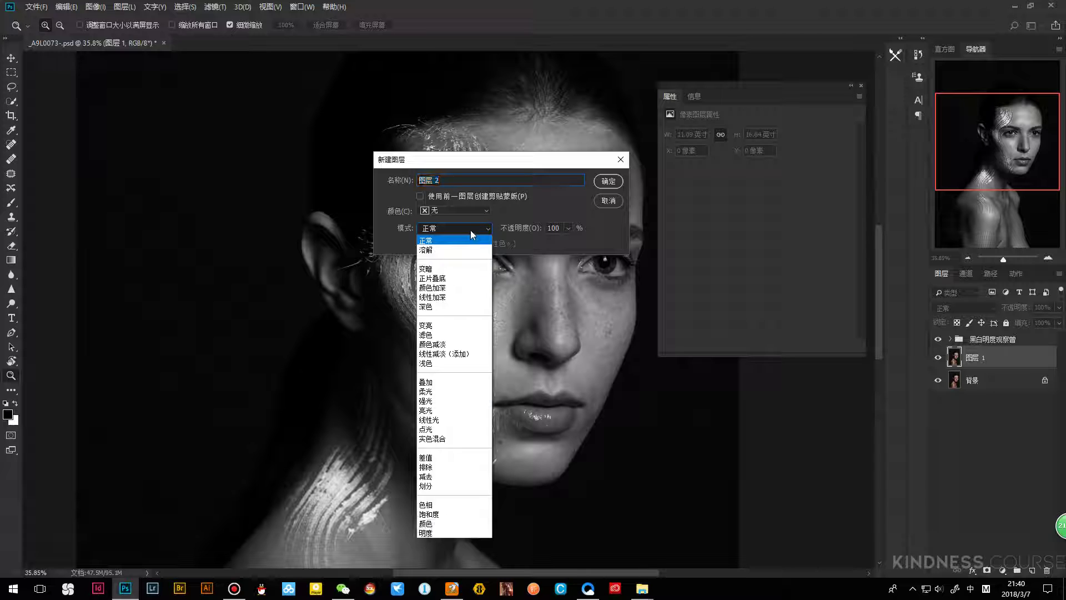
click(460, 391)
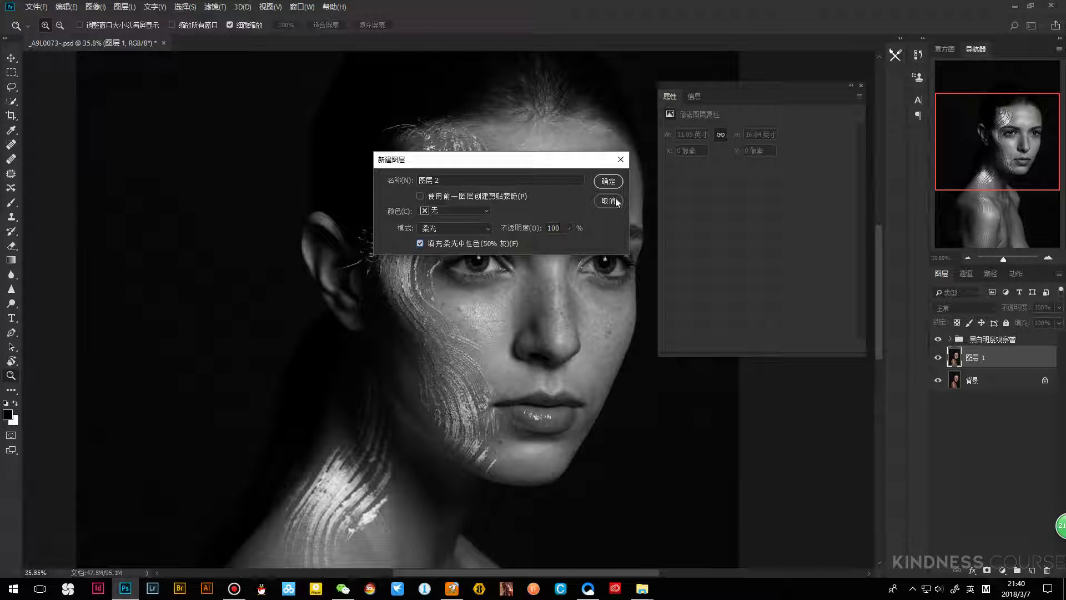
click(602, 180)
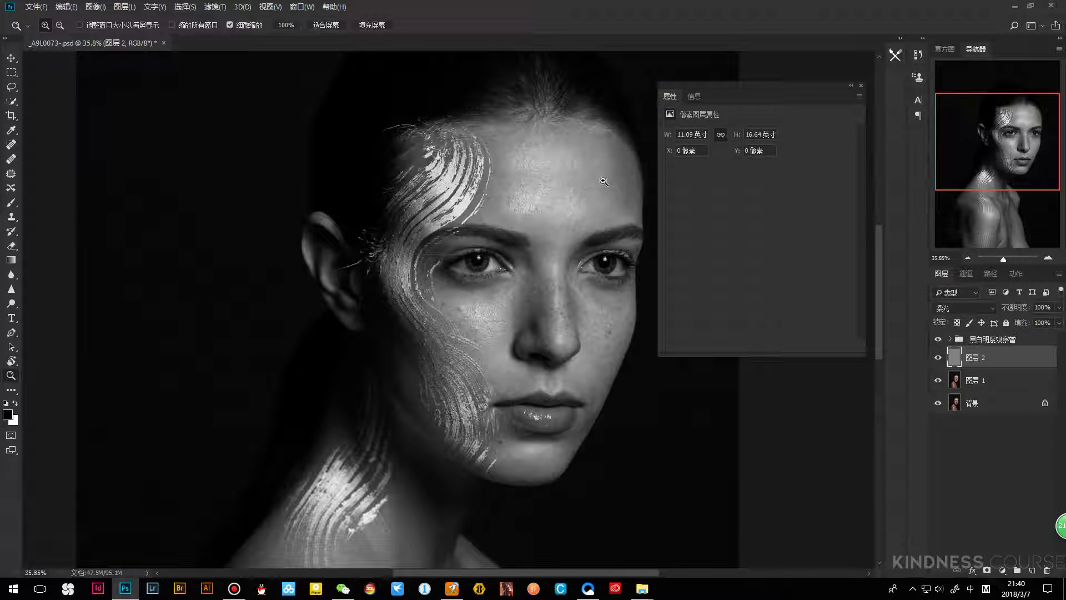
Expand the observation group and open the 曲线 1 curve properties over the portrait
click(861, 85)
alt+click(609, 248)
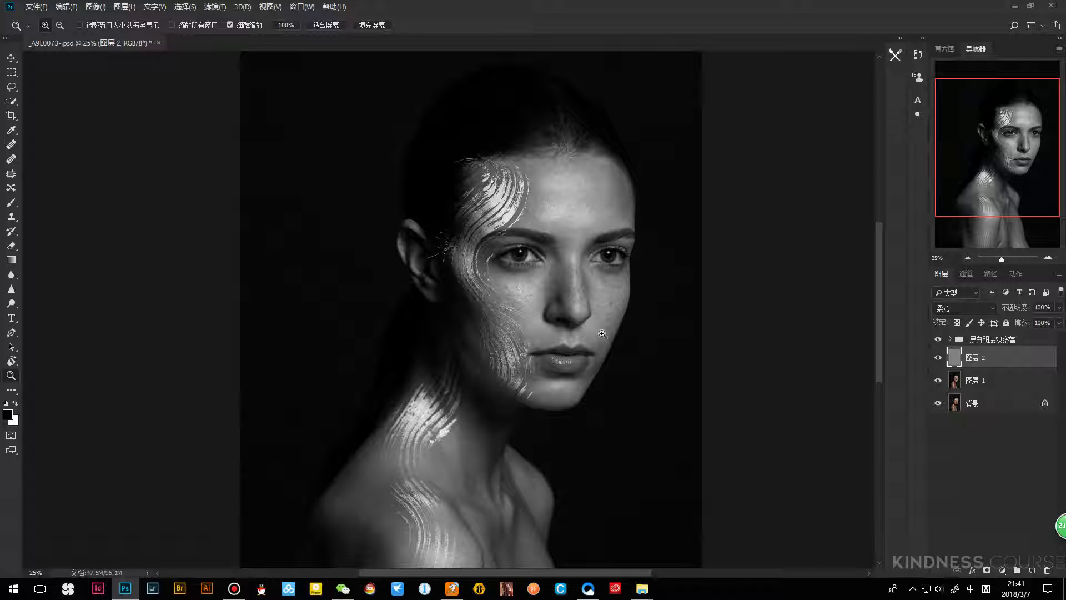
click(949, 339)
double_click(967, 359)
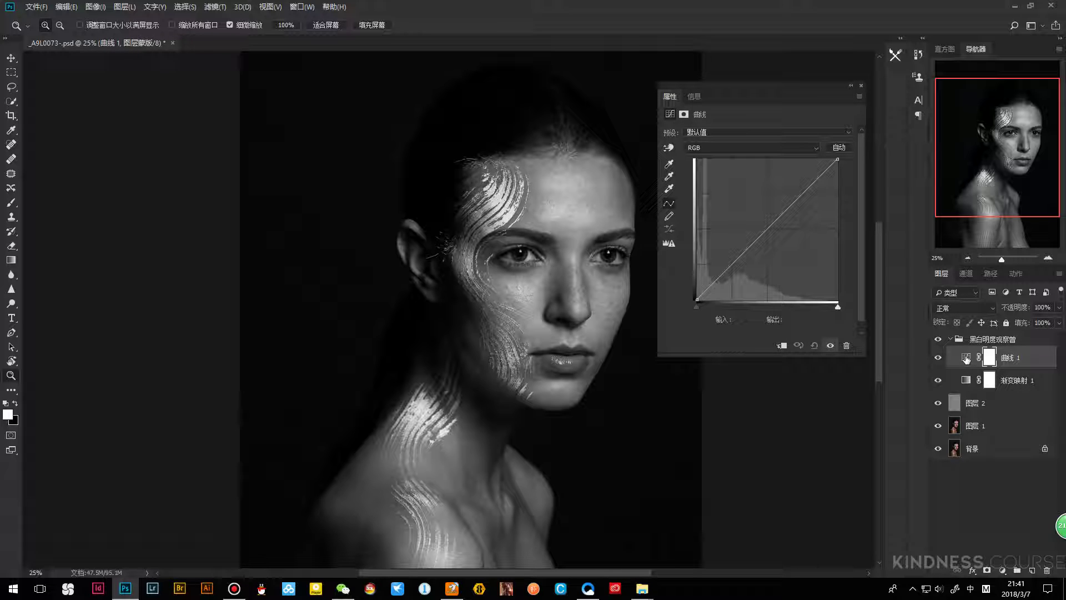
mouse_move(781, 86)
mouse_down()
mouse_move(789, 106)
mouse_move(780, 107)
mouse_up()
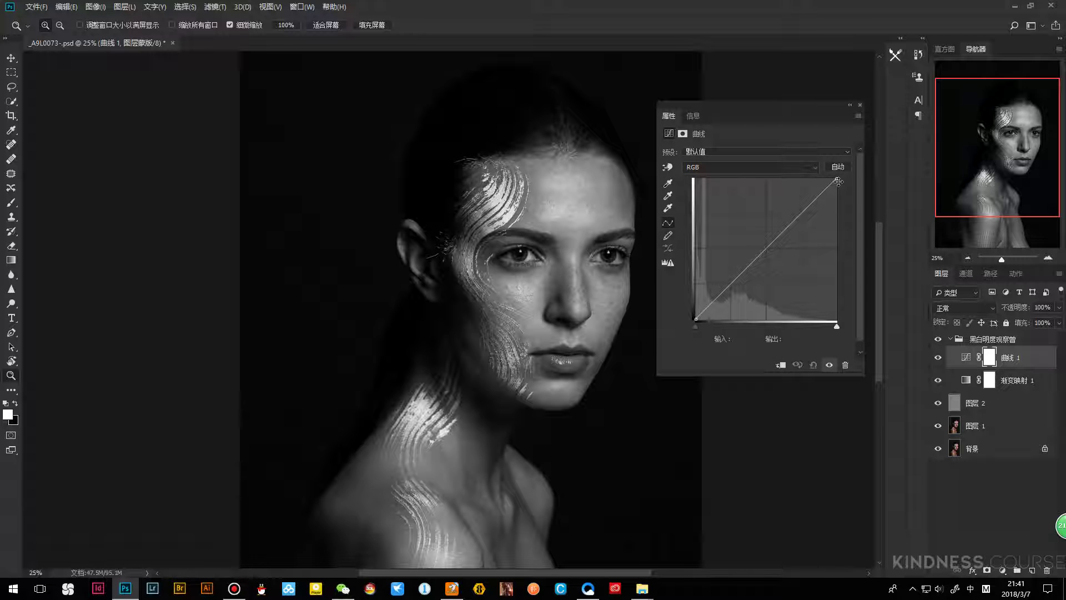
drag(794, 104, 552, 123)
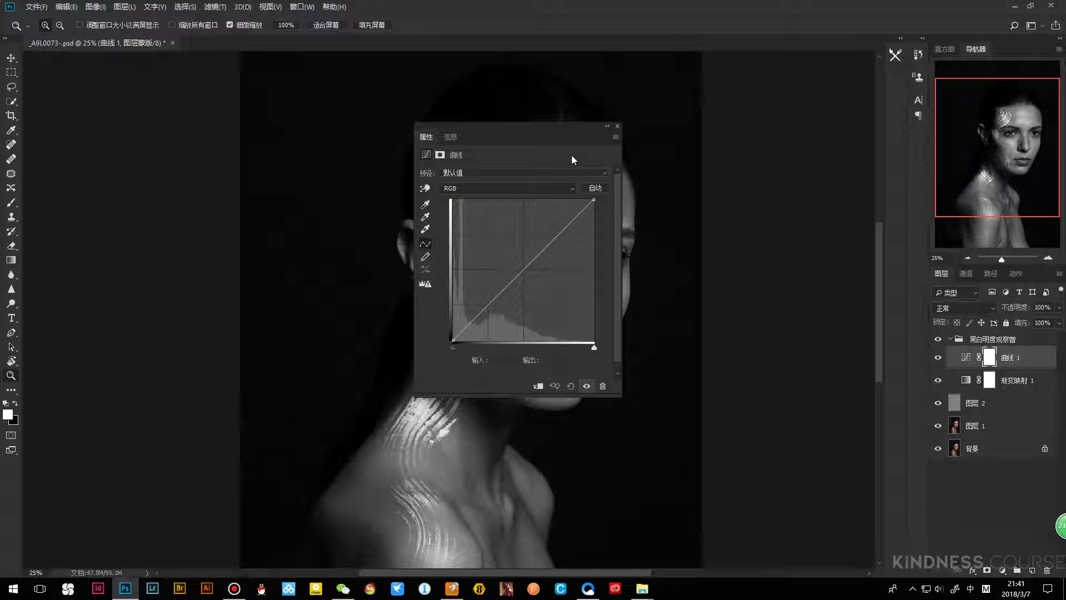
View the red, green and blue channel curves of 曲线 1 and return to the RGB curve, uncovering the face
click(551, 192)
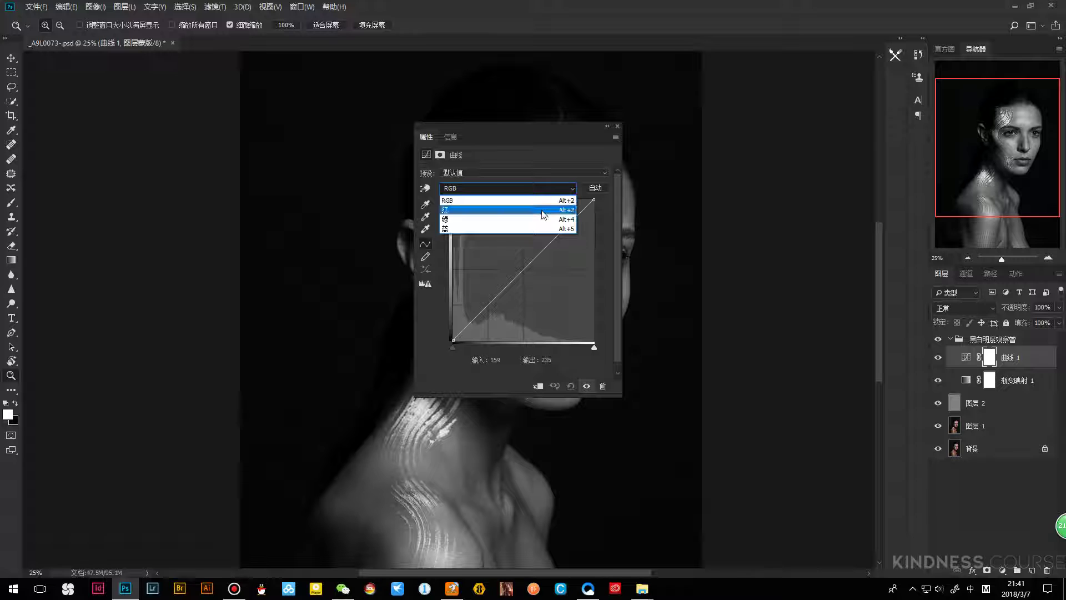
click(499, 210)
click(506, 189)
click(508, 220)
click(507, 190)
click(502, 228)
click(506, 190)
click(499, 210)
click(505, 188)
click(500, 200)
drag(533, 128, 726, 89)
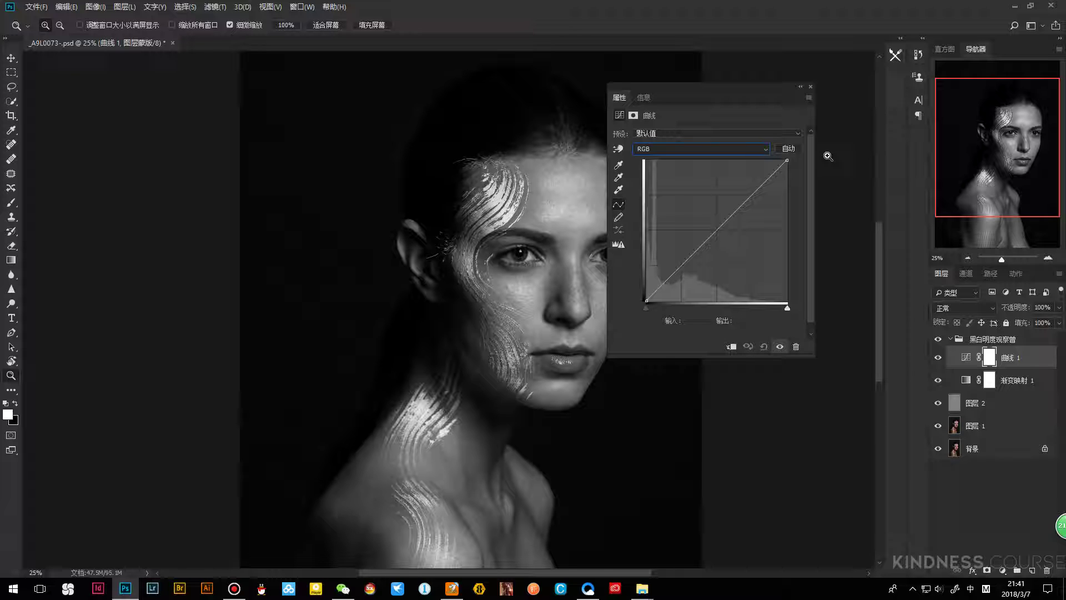
Add an empty layer above the gray layer and move it to the top of the stack, above the observation group
click(1030, 413)
key(ctrl+shift+alt+n)
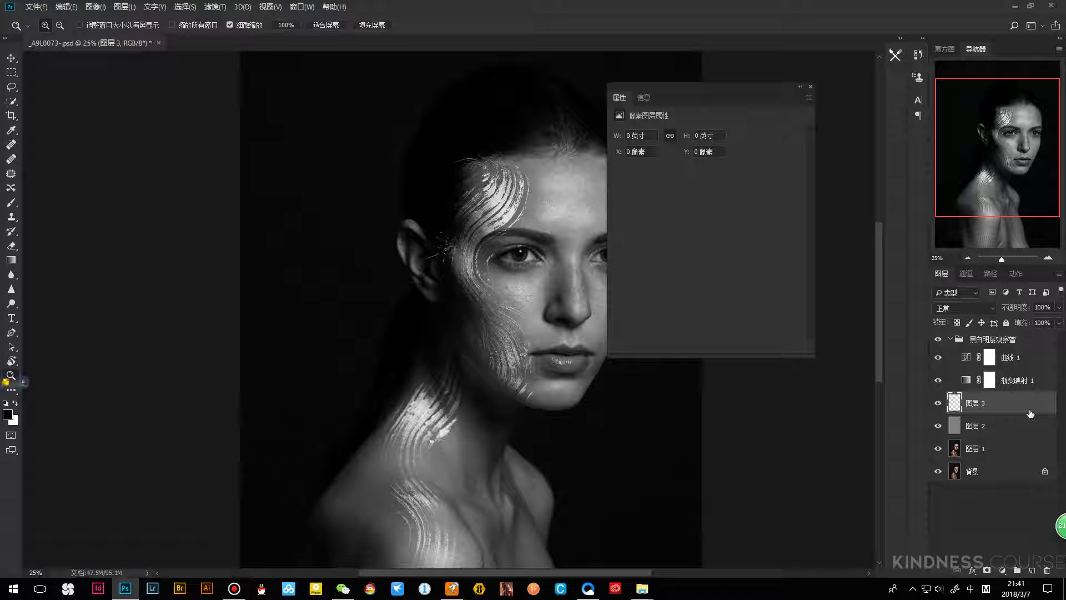
key(b)
key(shift)
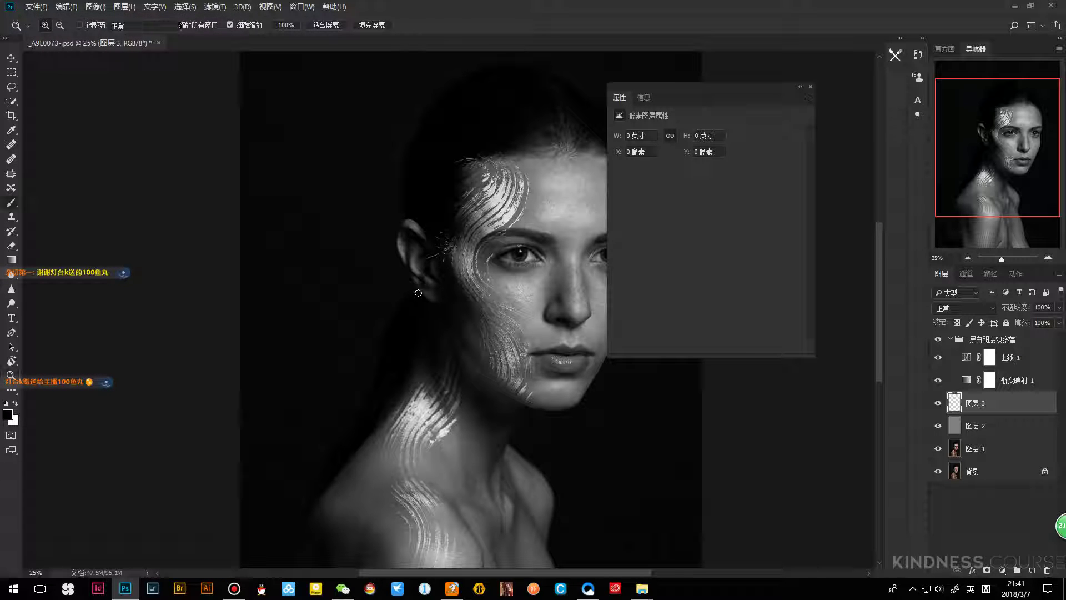
drag(476, 214, 462, 315)
key(ctrl+z)
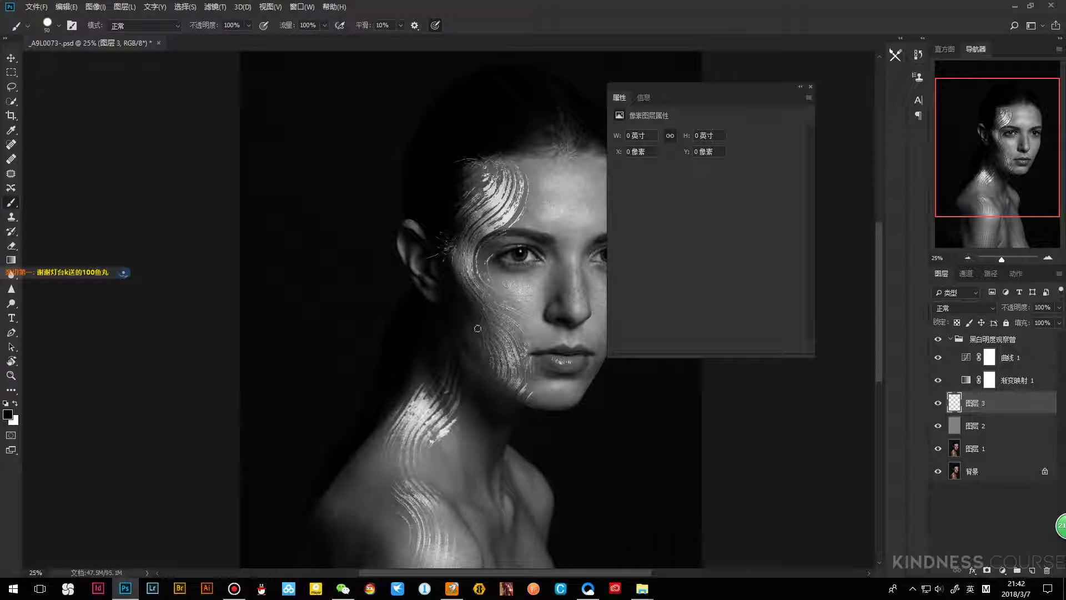
drag(991, 417, 1000, 333)
drag(456, 240, 481, 312)
key(ctrl+z)
Set the foreground color to pure red (ff0000) for the Brush and clear the layer properties out of view
click(8, 414)
drag(833, 186, 951, 151)
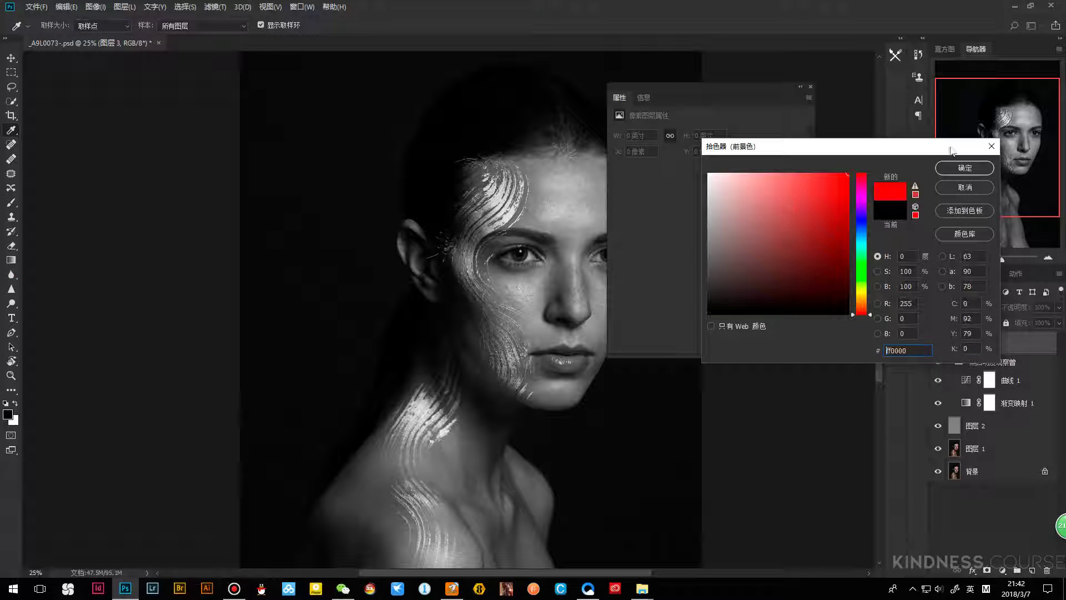
click(964, 168)
key(b)
click(811, 87)
Try red brush strokes across the face and undo them
drag(561, 218, 627, 261)
key(ctrl+z)
drag(450, 315, 547, 304)
key(ctrl+z)
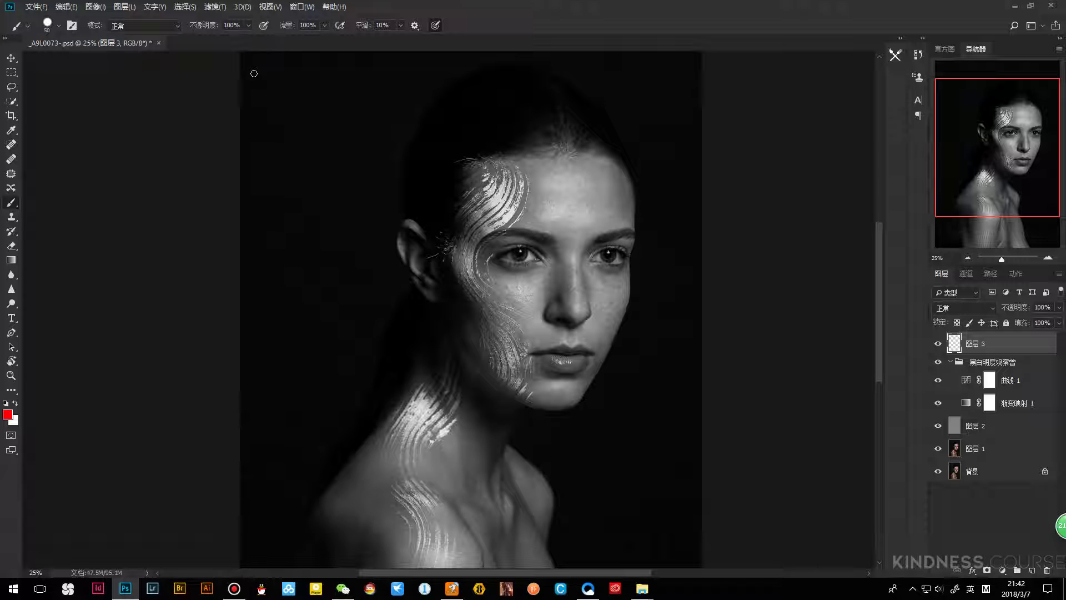
Examine the 曲线 1 curve and its histogram, then close the properties
click(971, 388)
double_click(966, 381)
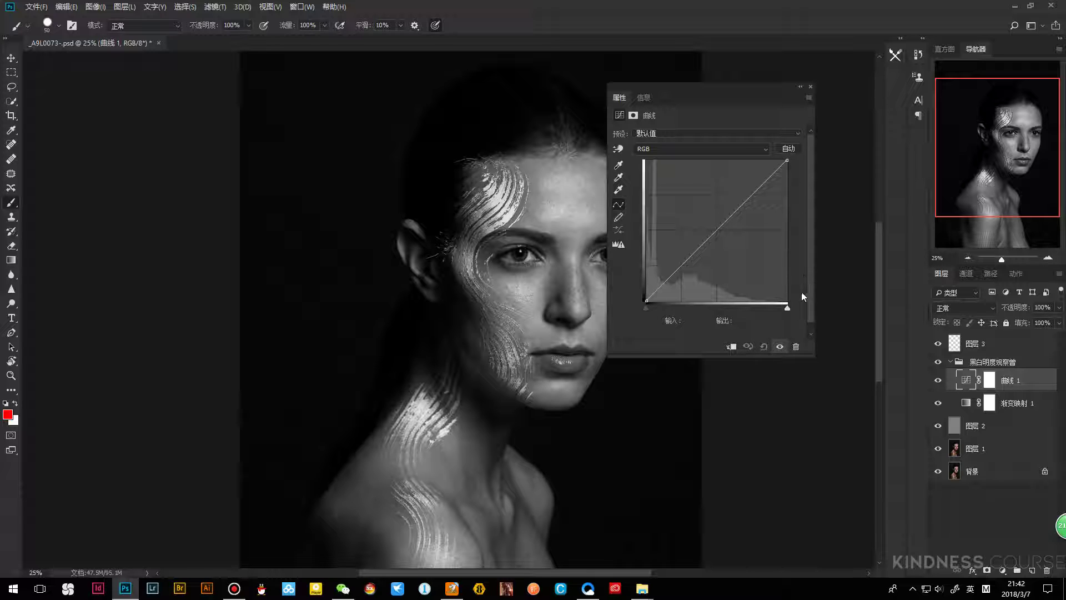
click(810, 87)
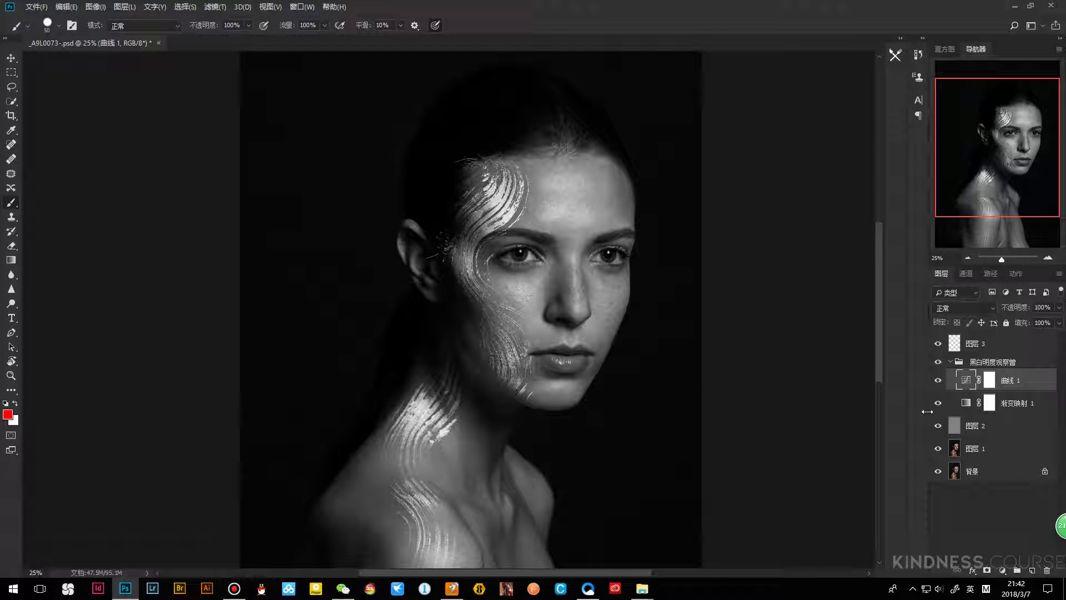
Paint a straight horizontal red line across the forehead on 图层 3, with short vertical ticks at both ends
click(975, 344)
key(shift)
mouse_move(285, 200)
mouse_down()
mouse_move(627, 231)
mouse_move(630, 201)
mouse_up()
drag(631, 200, 631, 207)
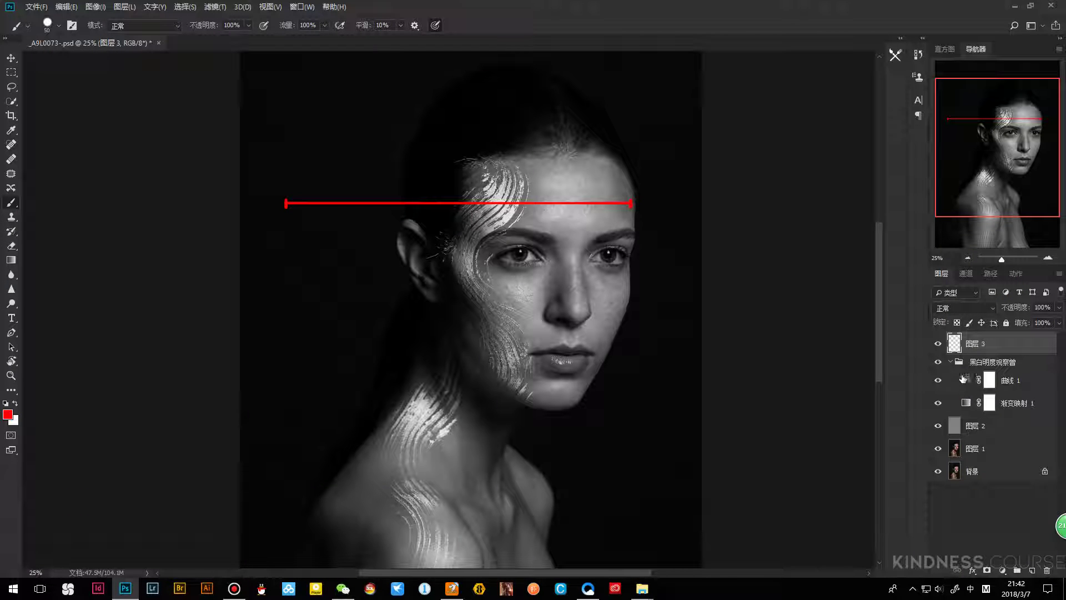
Recheck the 曲线 1 curve, then mark the middle of the red line with a short vertical tick on 图层 3
double_click(964, 380)
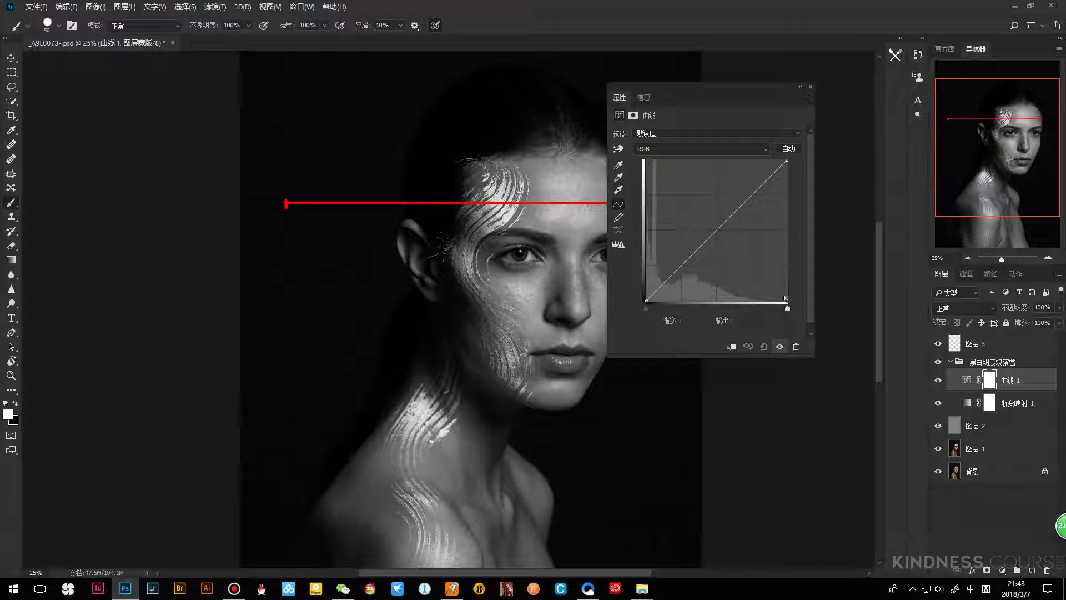
click(810, 88)
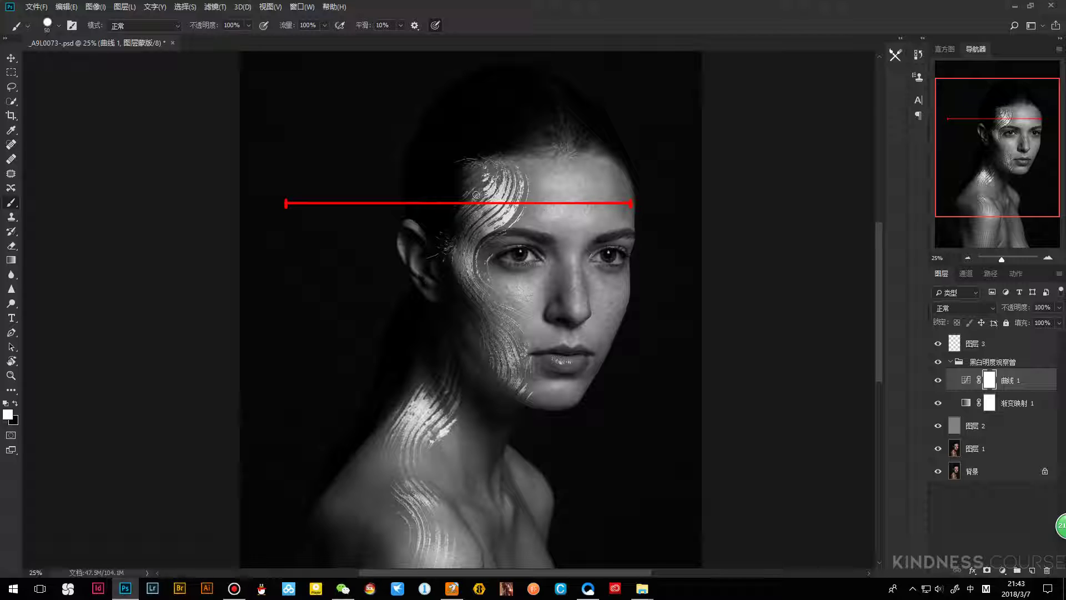
key(shift)
click(979, 345)
click(469, 201)
key(shift)
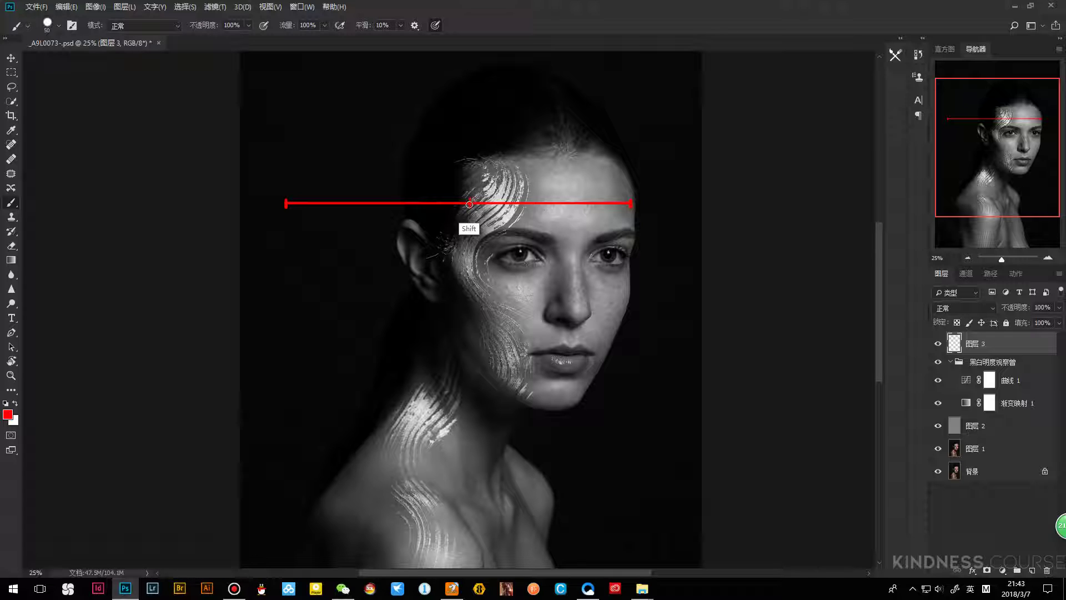
key(z)
drag(448, 241, 468, 229)
key(shift)
key(ctrl+z)
key(z)
drag(460, 239, 493, 222)
key(b)
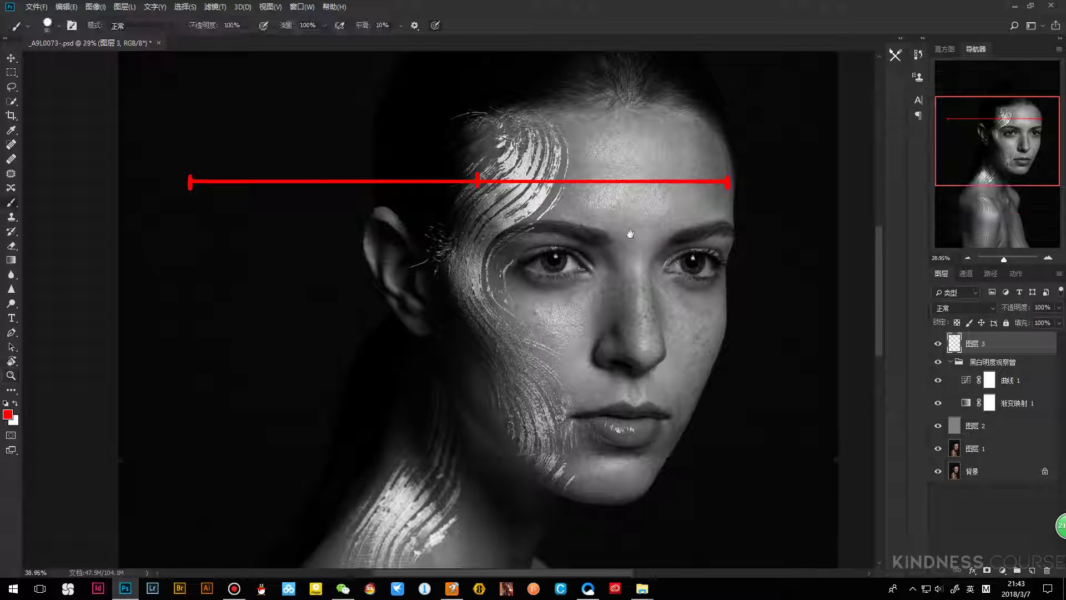
Circle both ends of the red line and handwrite 黑场 in red below its left end
drag(763, 184, 597, 193)
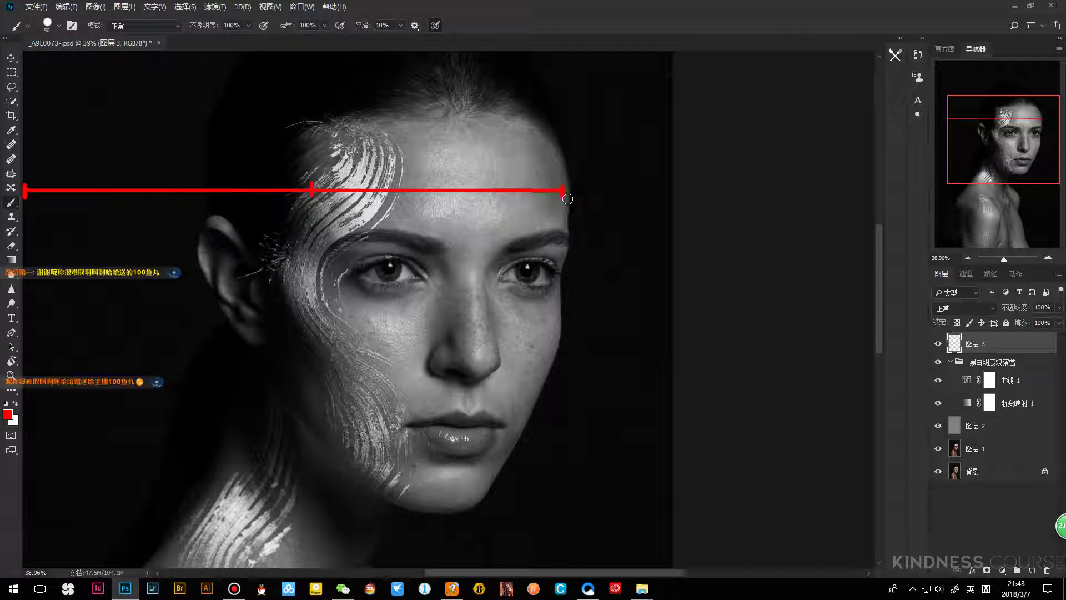
mouse_move(564, 186)
mouse_down()
mouse_move(569, 195)
mouse_move(565, 185)
mouse_up()
mouse_move(557, 234)
mouse_down()
mouse_move(565, 214)
mouse_move(584, 230)
mouse_move(597, 224)
mouse_up()
mouse_move(300, 267)
mouse_down()
mouse_move(595, 214)
mouse_move(623, 253)
mouse_up()
drag(355, 162, 354, 157)
drag(333, 199, 343, 214)
mouse_move(341, 198)
mouse_down()
mouse_move(356, 221)
mouse_move(356, 206)
mouse_up()
mouse_move(353, 197)
mouse_down()
mouse_move(341, 219)
mouse_move(361, 223)
mouse_move(322, 238)
mouse_move(373, 247)
mouse_up()
mouse_move(360, 268)
mouse_down()
mouse_move(345, 218)
mouse_move(307, 245)
mouse_move(314, 257)
mouse_up()
mouse_move(340, 221)
mouse_down()
mouse_move(324, 244)
mouse_move(333, 257)
mouse_up()
drag(352, 229, 335, 378)
Handwrite 白场 in red below the right end of the line
mouse_move(790, 200)
mouse_down()
mouse_move(509, 238)
mouse_move(444, 221)
mouse_up()
drag(544, 224, 544, 240)
mouse_move(546, 237)
mouse_down()
mouse_move(547, 251)
mouse_move(574, 248)
mouse_up()
mouse_move(581, 234)
mouse_down()
mouse_move(582, 299)
mouse_move(699, 404)
mouse_up()
drag(643, 337, 605, 317)
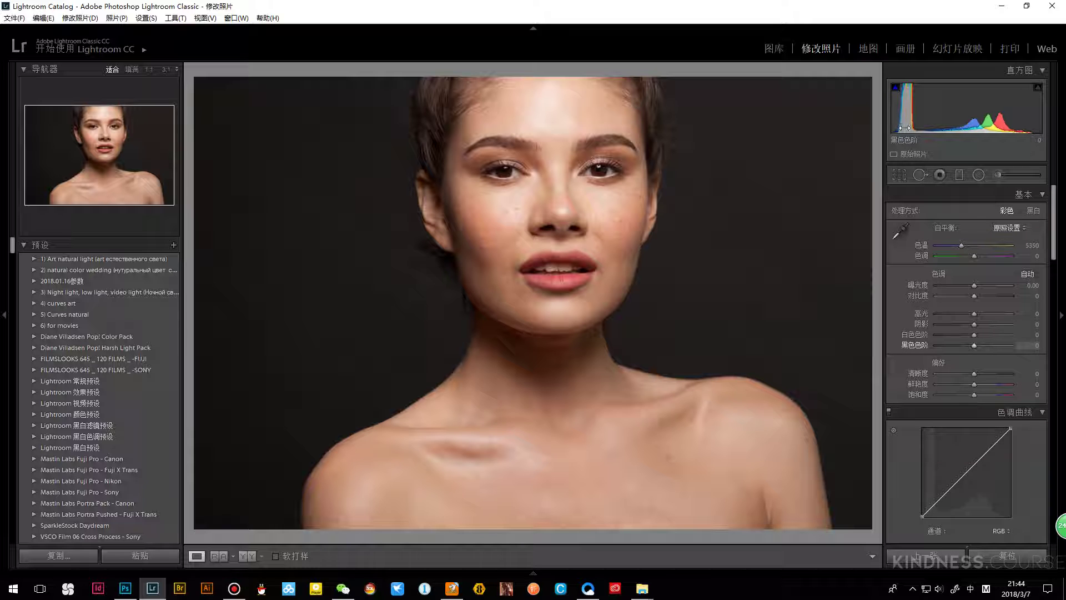
Switch back to Photoshop and draw a narrow upright red rectangle around the 白场 end of the line
key(alt+Tab)
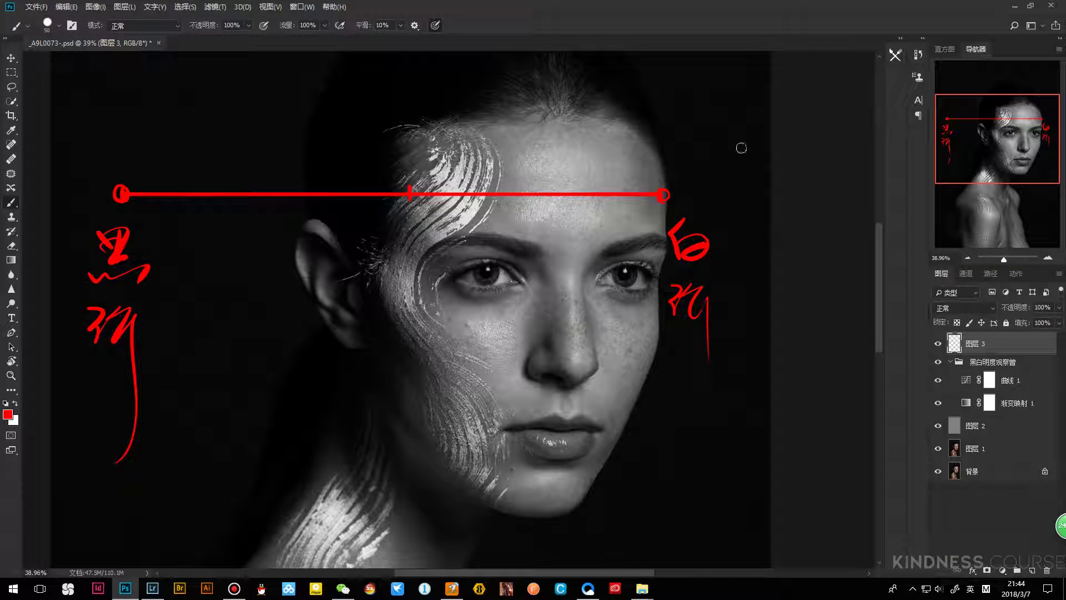
drag(469, 258, 545, 260)
drag(672, 206, 619, 236)
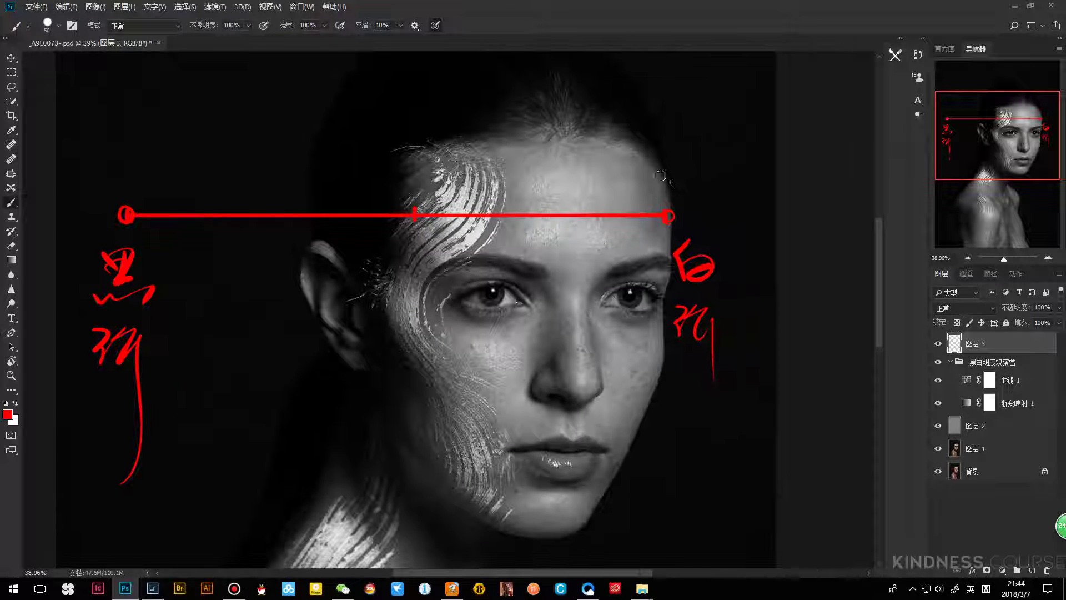
drag(668, 172, 668, 220)
key(ctrl+z)
mouse_move(669, 217)
mouse_down()
mouse_move(669, 247)
mouse_move(670, 167)
mouse_up()
drag(669, 168, 669, 247)
mouse_move(648, 164)
mouse_down()
mouse_move(669, 165)
mouse_move(647, 223)
mouse_move(652, 256)
mouse_up()
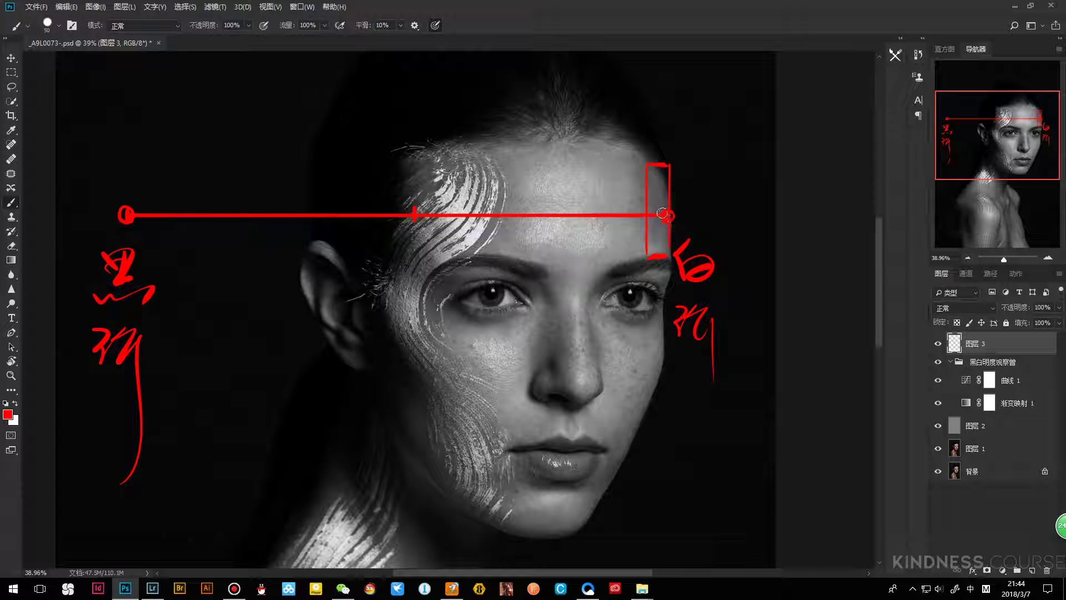
Draw a narrow upright red rectangle around the 黑场 end of the line, matching the one at the 白场 end
drag(347, 265, 486, 261)
drag(265, 174, 265, 244)
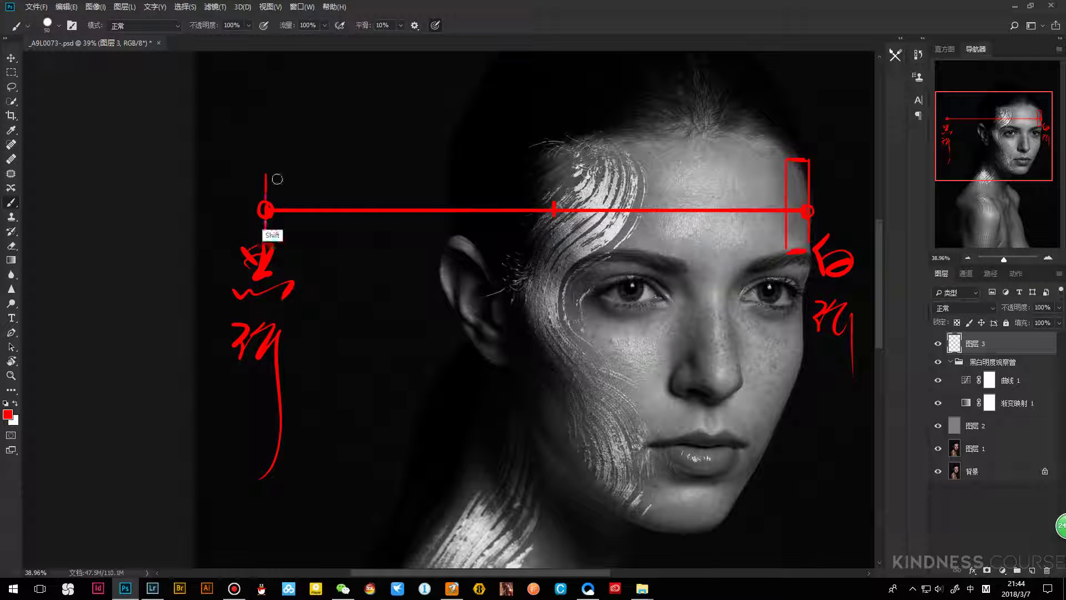
mouse_move(270, 167)
mouse_down()
mouse_move(286, 165)
mouse_move(286, 243)
mouse_up()
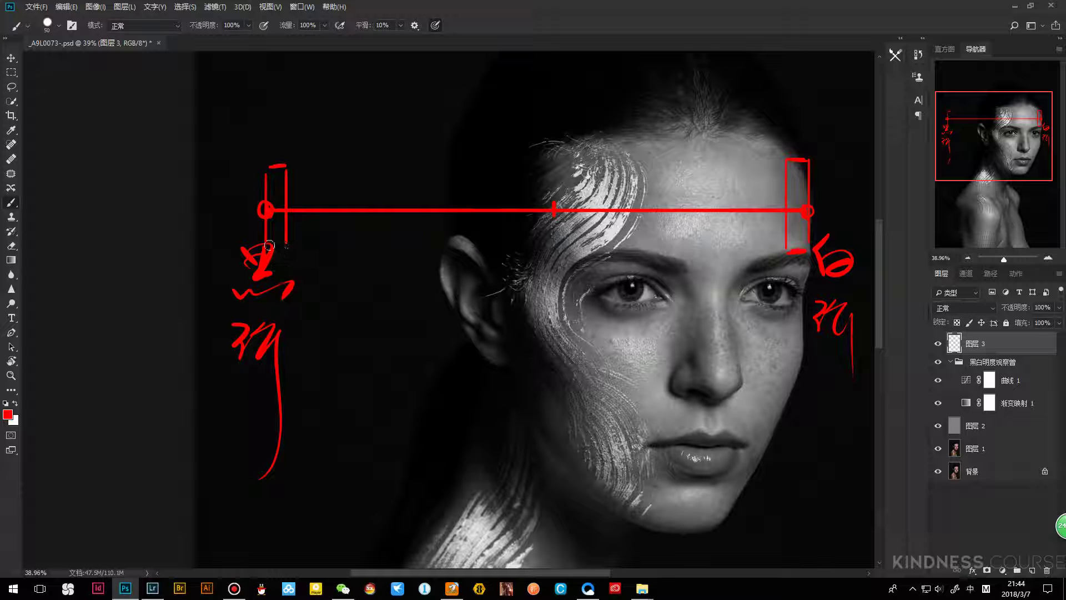
Draw a taller red rectangle adjoining the inner side of the 白场 rectangle, and check it against Lightroom before returning to Photoshop
drag(784, 190, 588, 207)
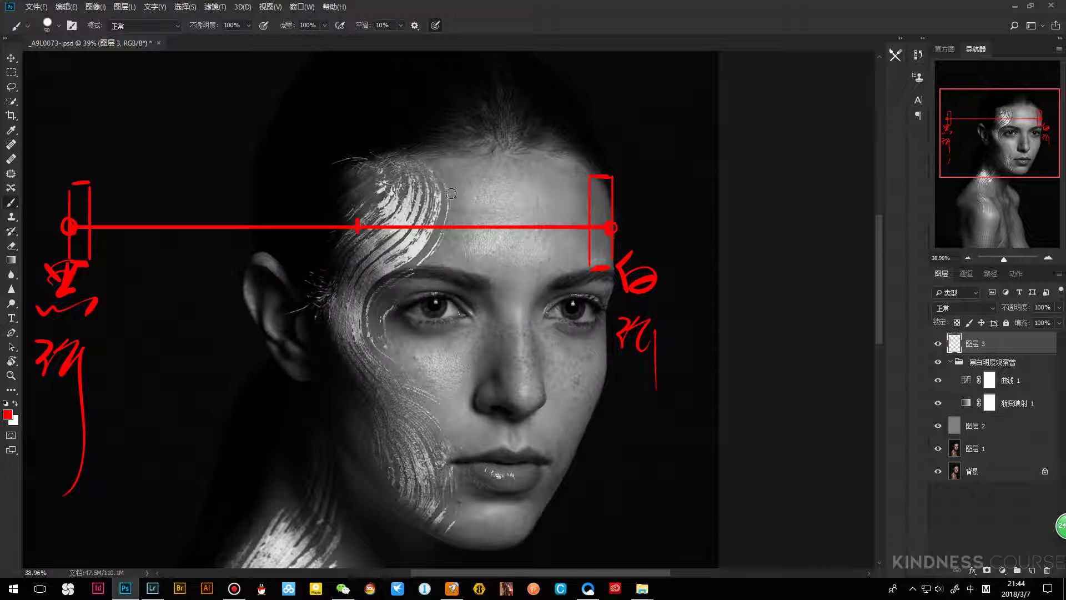
drag(546, 145, 590, 144)
shift+click(590, 297)
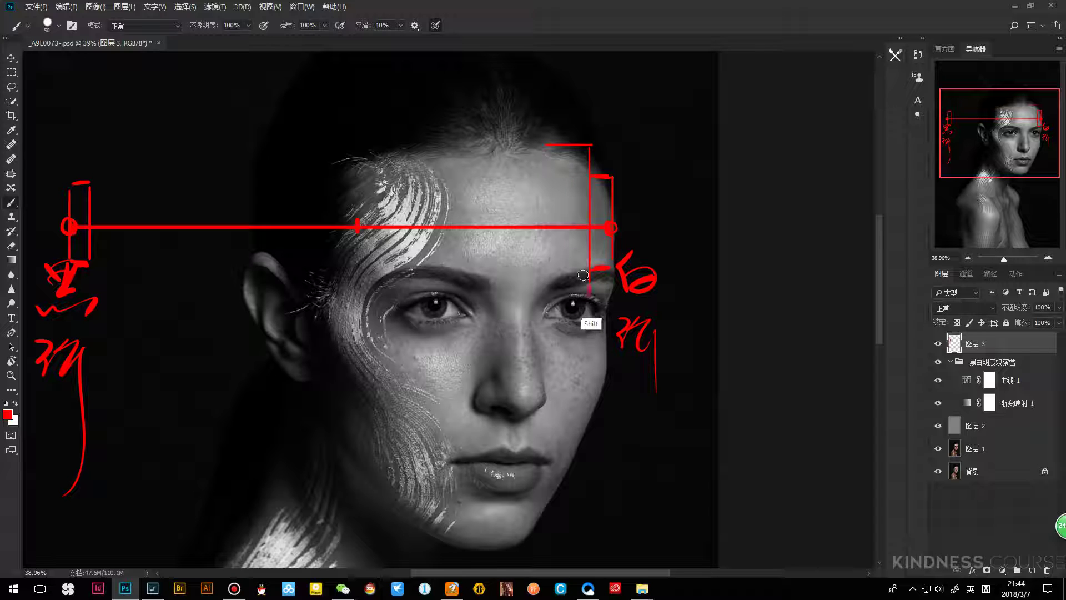
mouse_move(544, 145)
mouse_down()
mouse_move(543, 294)
mouse_move(588, 289)
mouse_up()
key(alt+Tab)
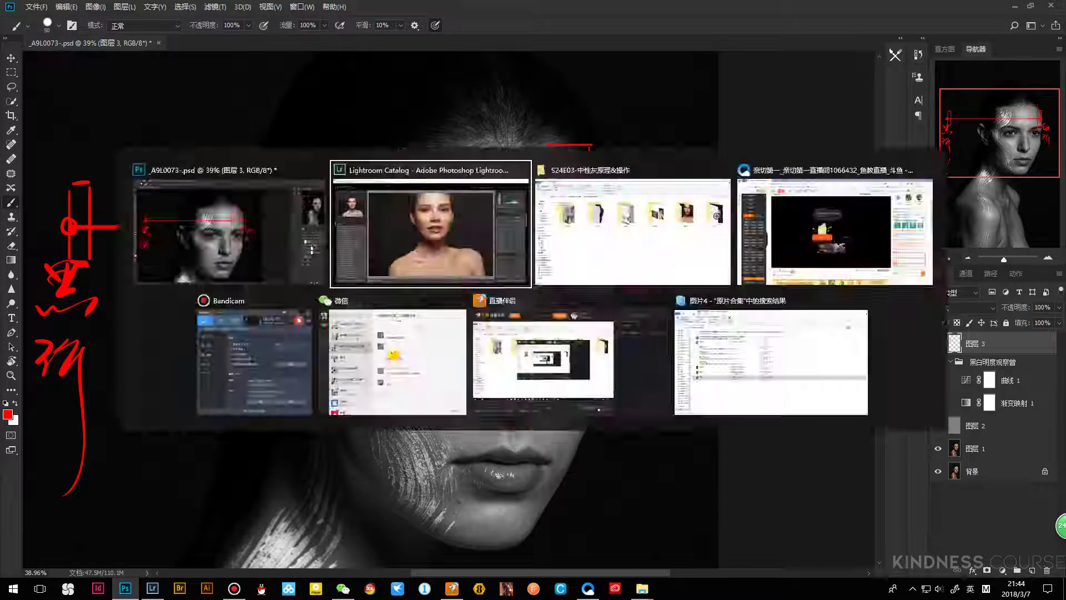
key(alt+Tab)
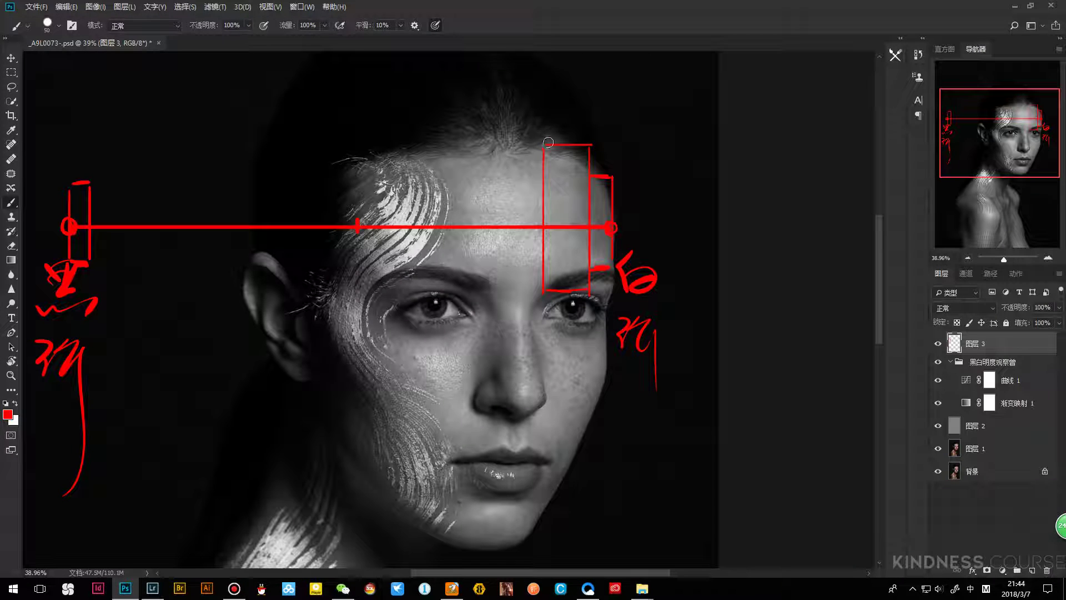
Undo the tall rectangle's last two strokes and redraw it wider toward the middle of the forehead
key(ctrl+alt+z)
key(ctrl+alt+z)
mouse_move(508, 144)
mouse_down()
mouse_move(548, 144)
mouse_move(517, 306)
mouse_move(589, 301)
mouse_up()
Draw a matching tall red rectangle adjoining the inner side of the 黑场 rectangle
drag(341, 247, 537, 234)
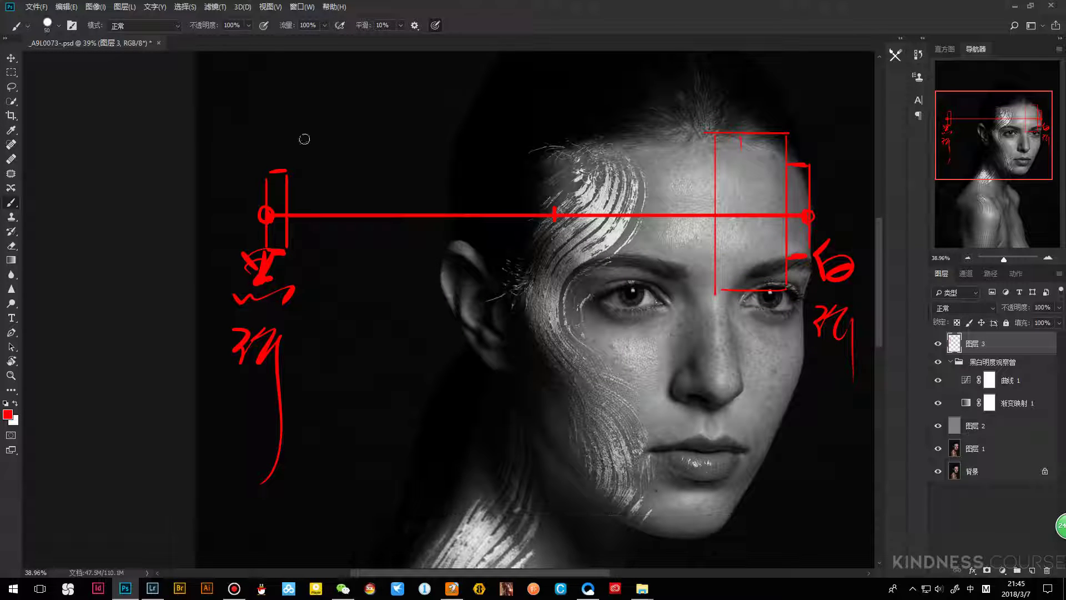
drag(288, 133, 288, 288)
drag(296, 123, 378, 126)
shift+click(379, 298)
drag(295, 303, 381, 304)
Check the histogram in Lightroom, then return to Photoshop and draw a large red rectangle spanning the gap between the two tall ones
drag(565, 300, 480, 320)
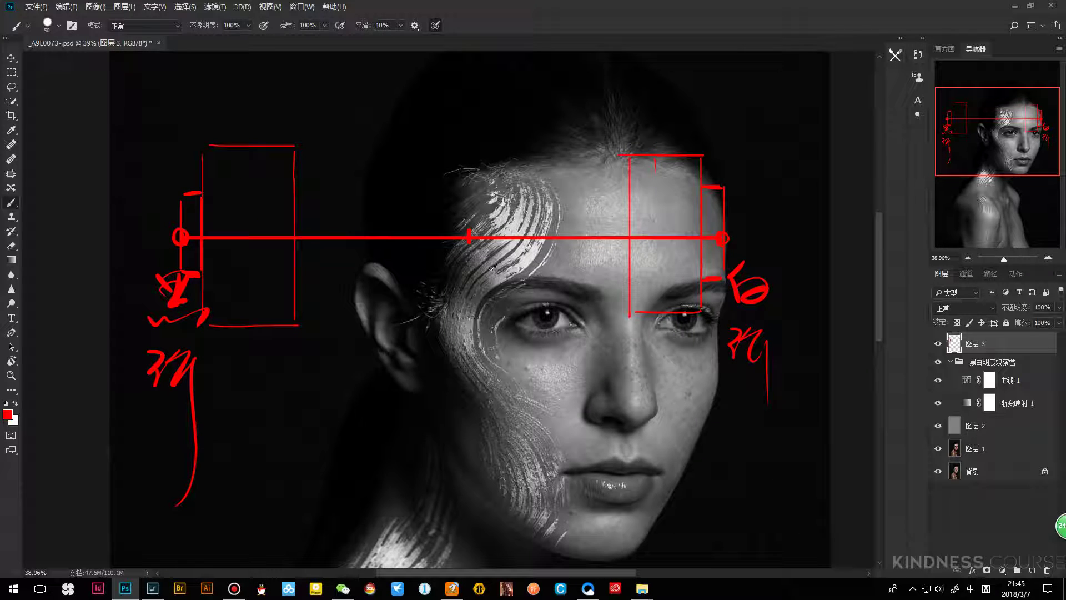
key(alt+Tab)
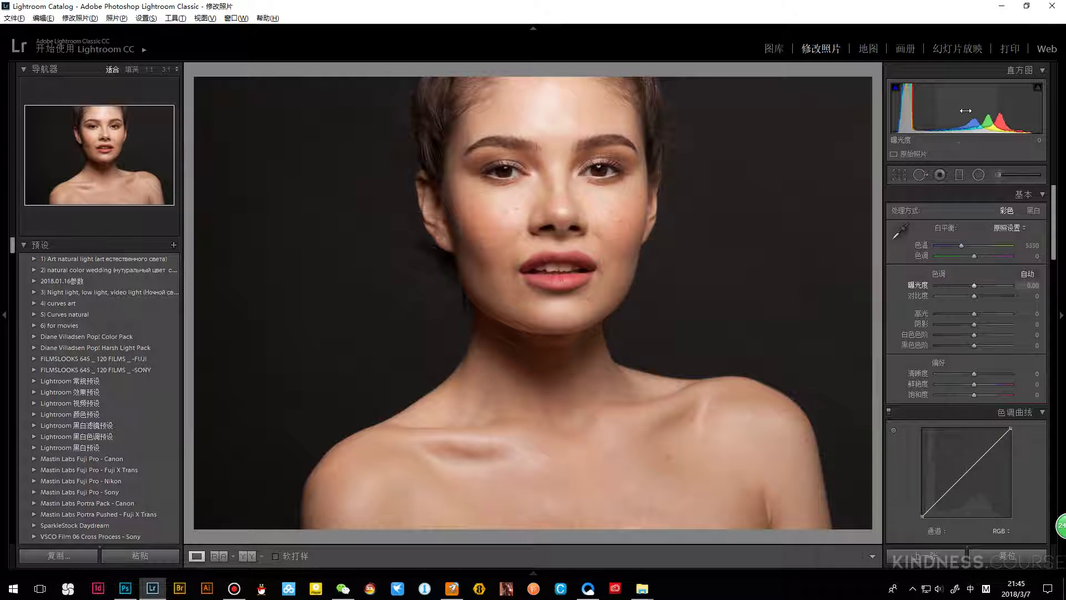
key(alt+Tab)
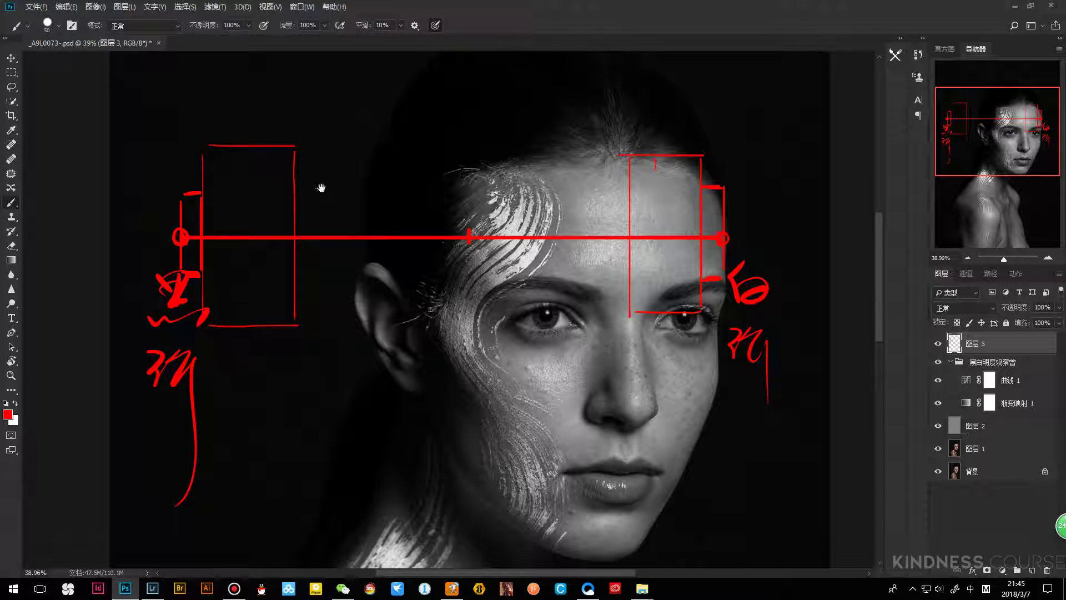
drag(325, 217, 329, 259)
drag(302, 143, 300, 395)
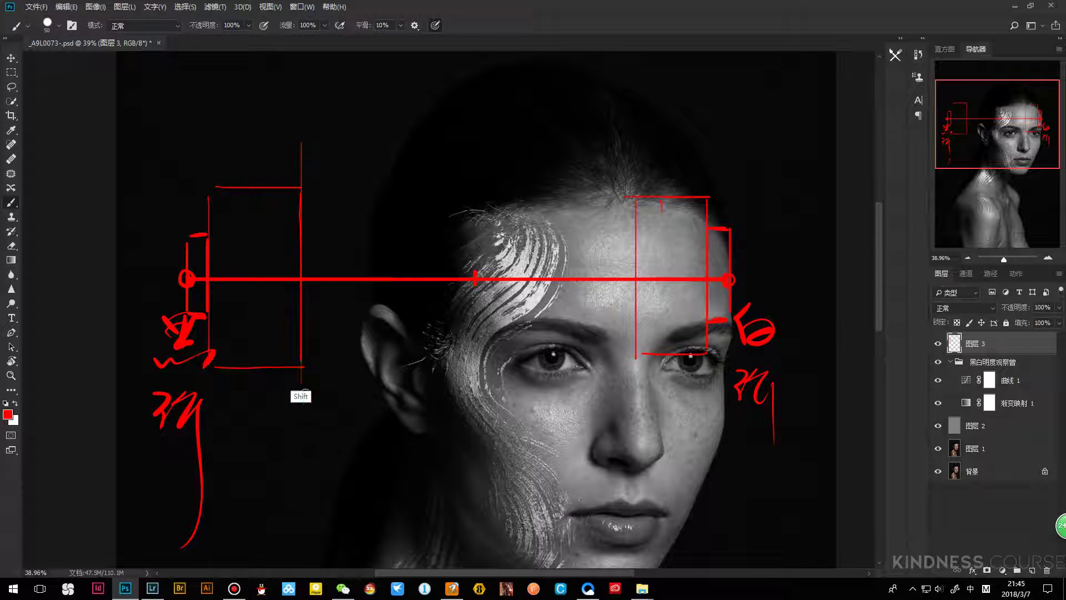
mouse_move(302, 141)
mouse_down()
mouse_move(621, 152)
mouse_move(640, 162)
mouse_move(637, 150)
mouse_move(639, 391)
mouse_up()
shift+click(307, 395)
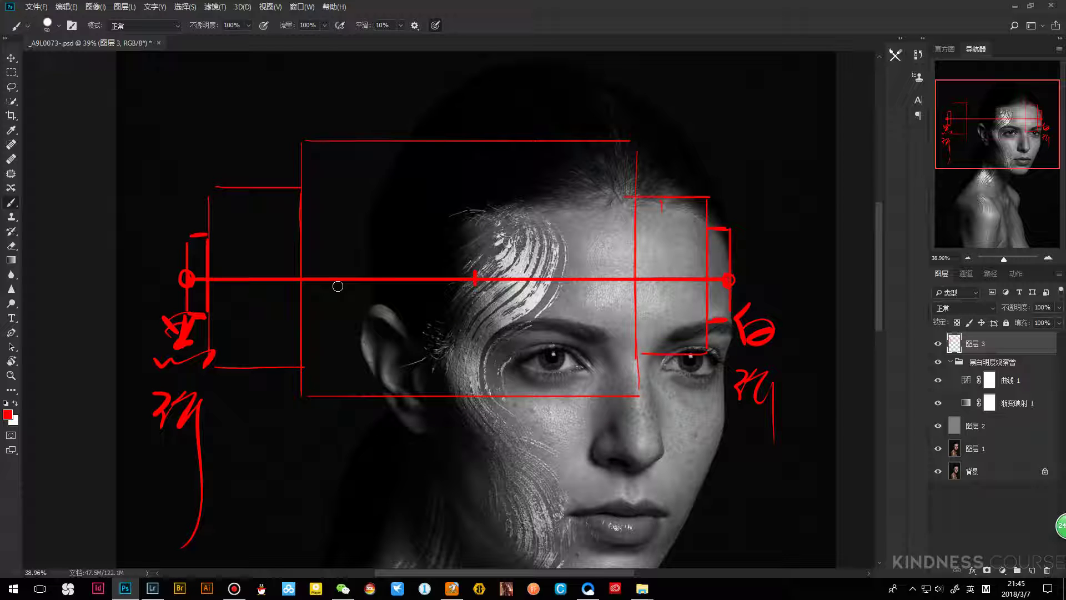
click(729, 280)
On 曲线 1, try lowering the white point output to 224 and lifting the midtones to 158, restoring the straight curve each time
double_click(970, 382)
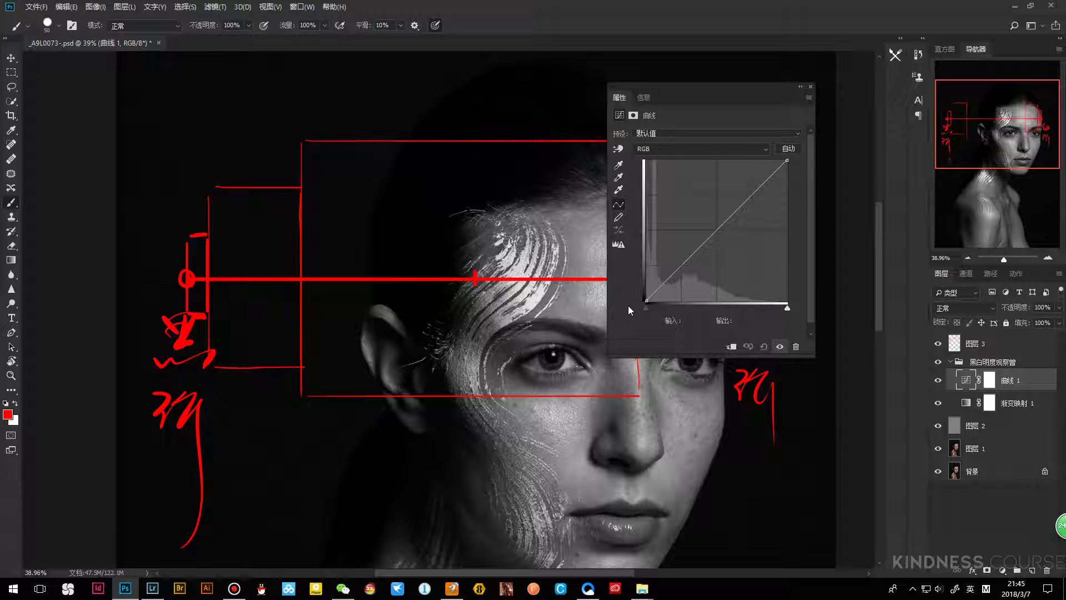
click(788, 159)
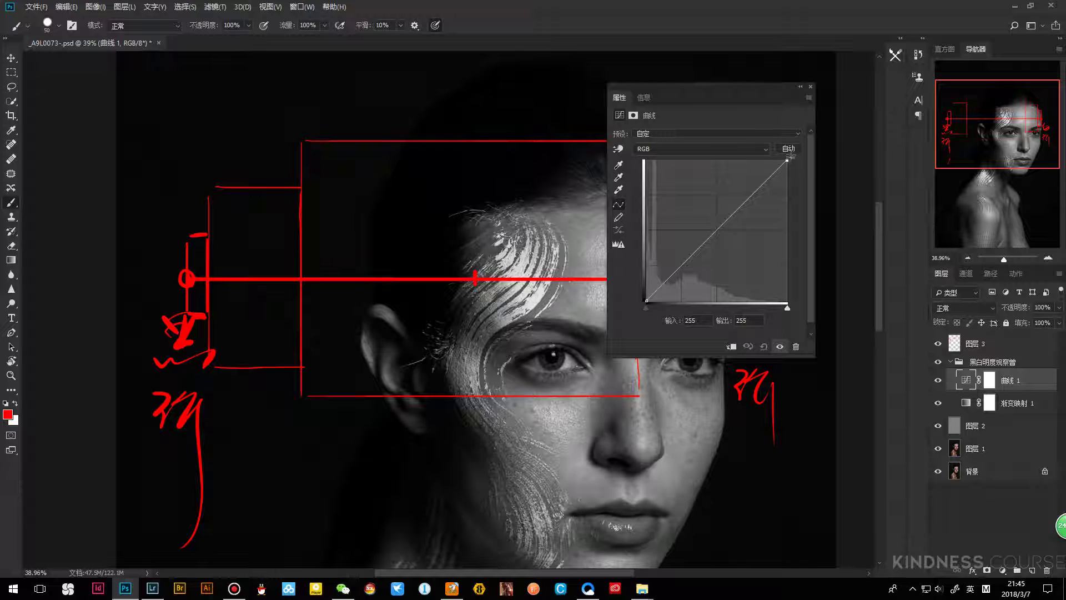
mouse_move(788, 161)
mouse_down()
mouse_move(788, 170)
mouse_move(795, 158)
mouse_up()
drag(787, 161, 787, 178)
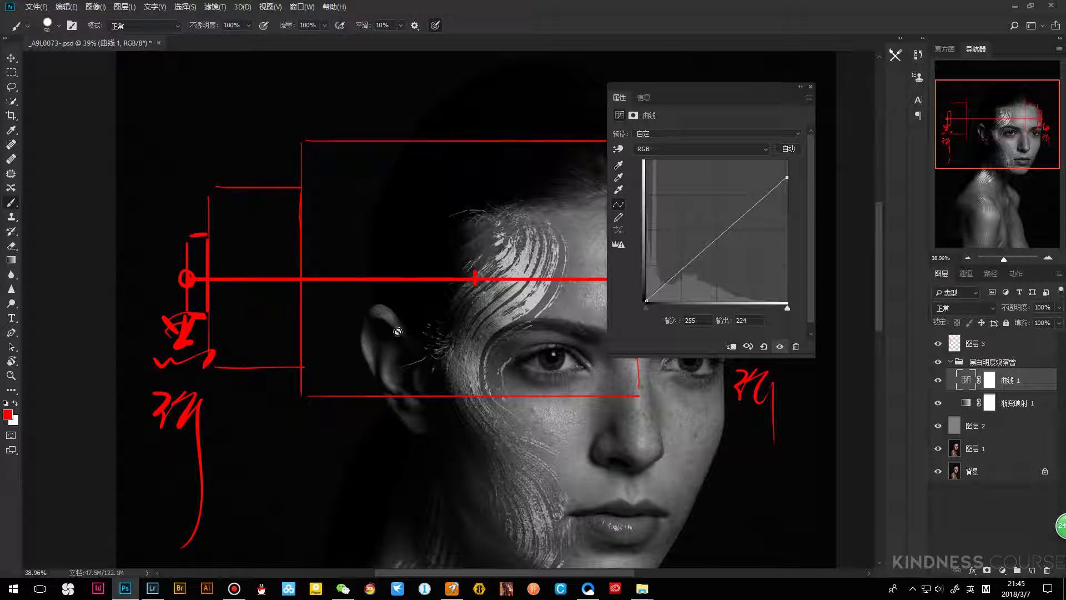
drag(787, 178, 786, 161)
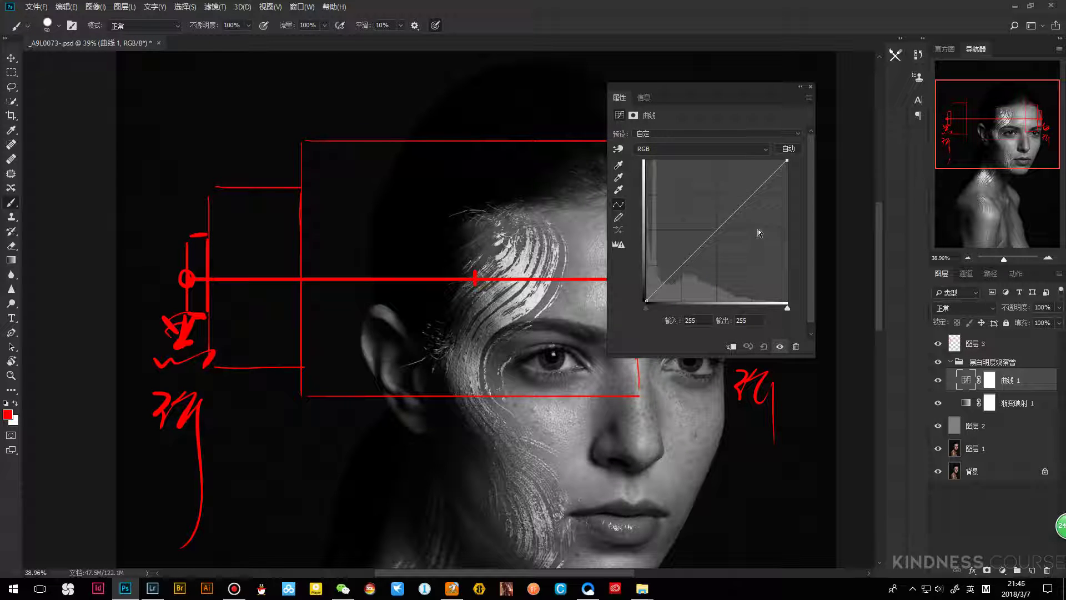
drag(721, 225, 711, 214)
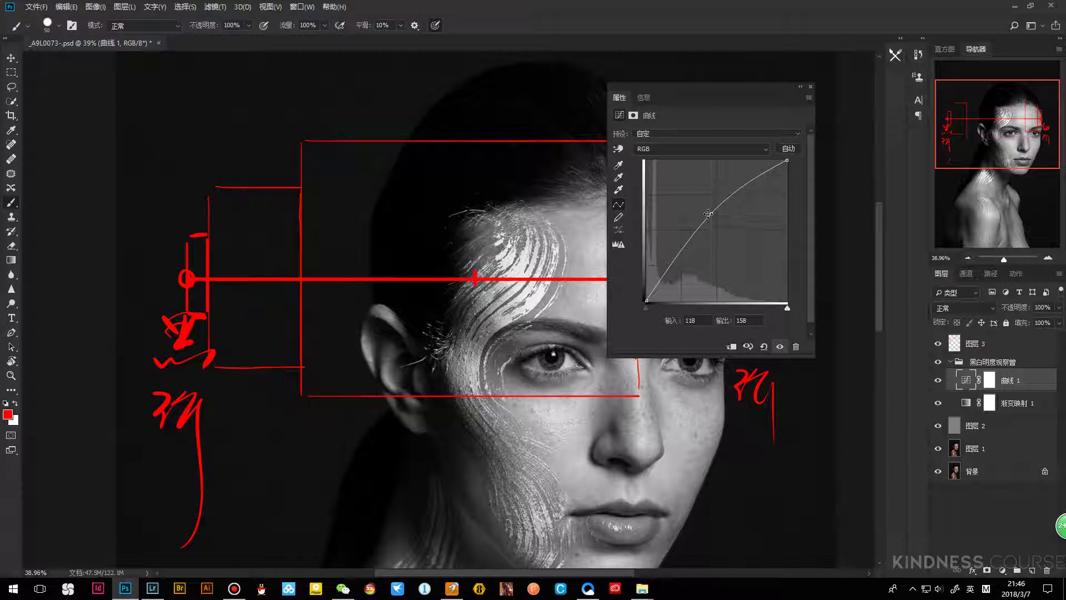
drag(708, 214, 798, 178)
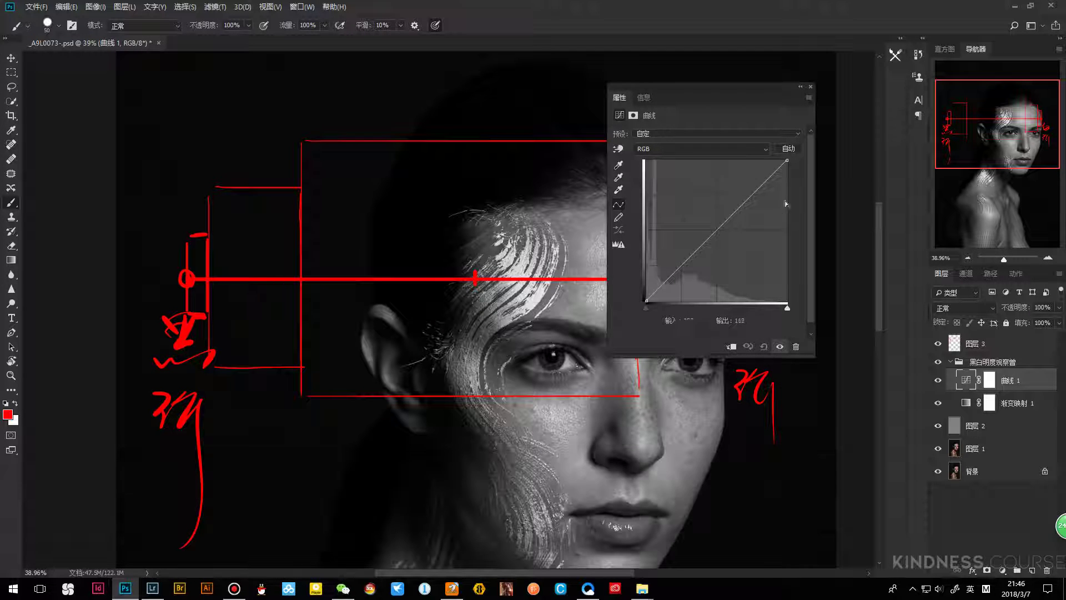
Lower the 曲线 1 white point output to 215 and close the curve settings
drag(789, 163, 792, 190)
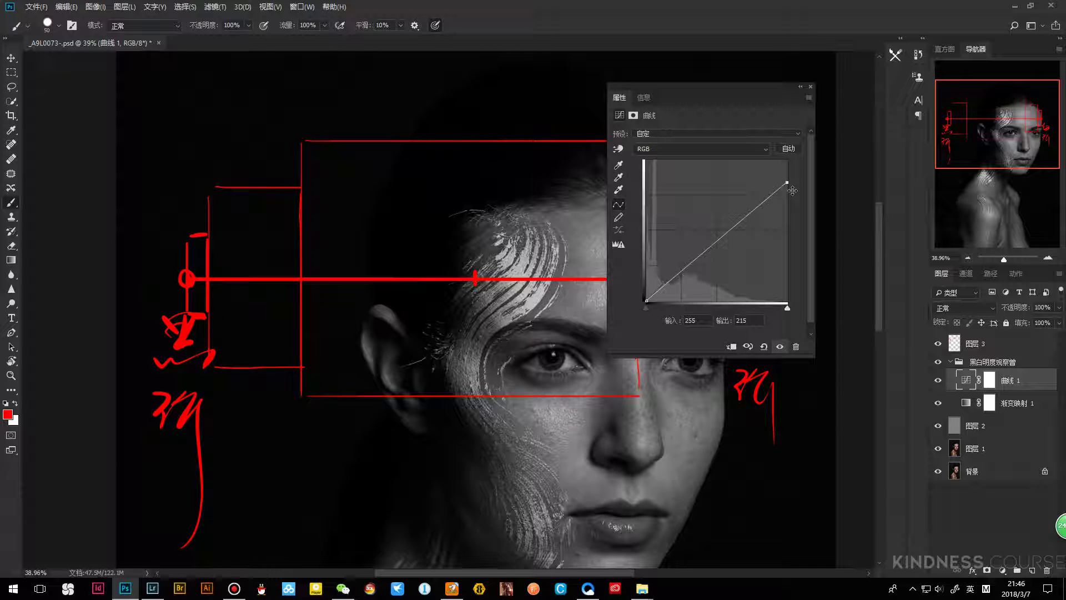
click(811, 87)
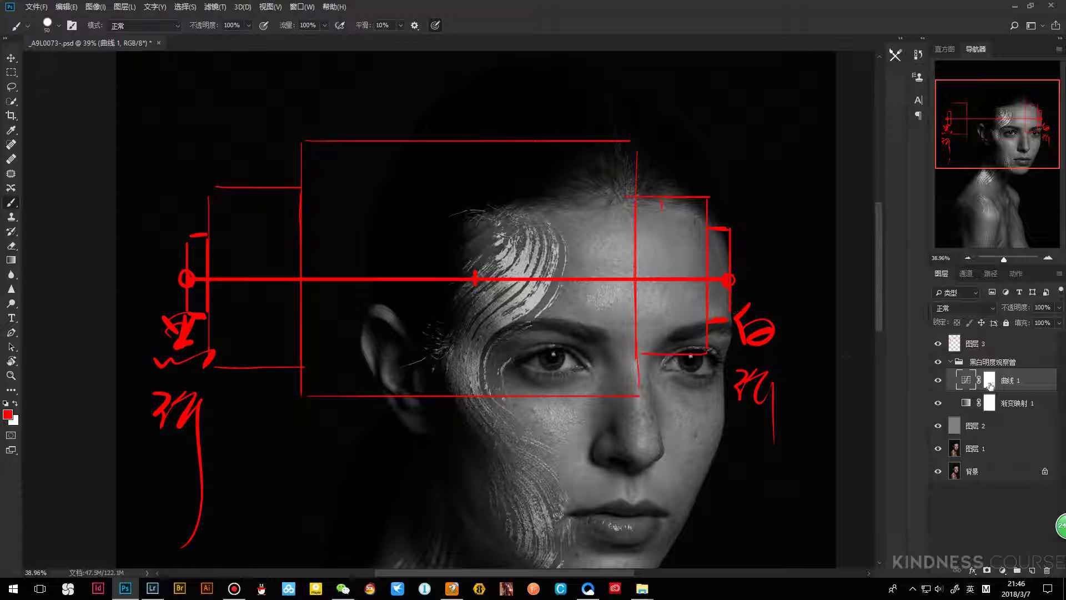
Add a new layer above 图层 3, paint a short stroke in the tall rectangle near 白场, and hide both annotation layers
click(1002, 344)
click(1031, 570)
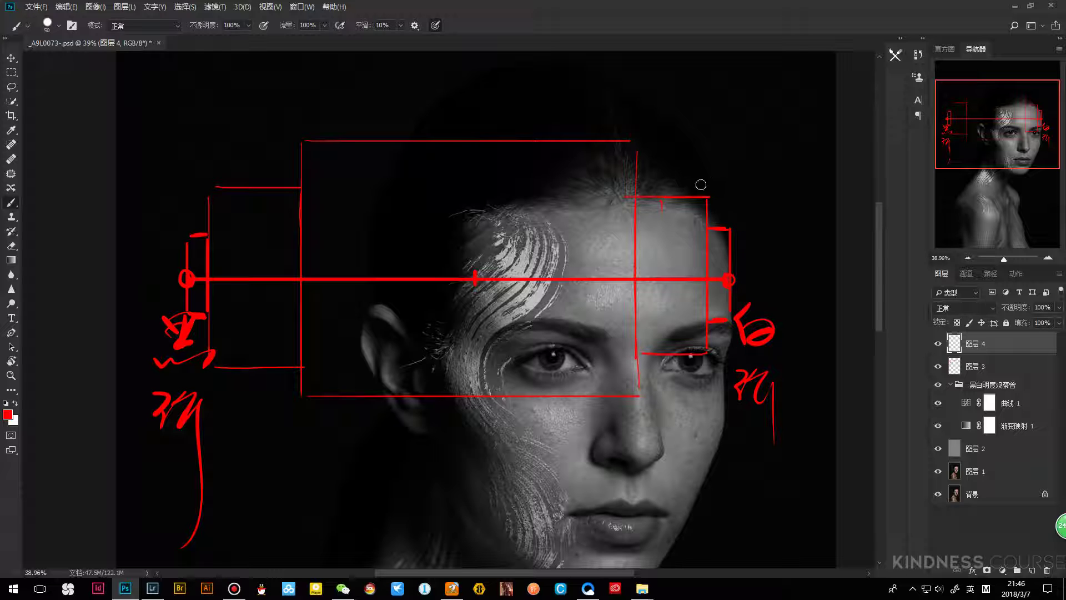
click(666, 279)
drag(668, 275, 708, 260)
click(938, 343)
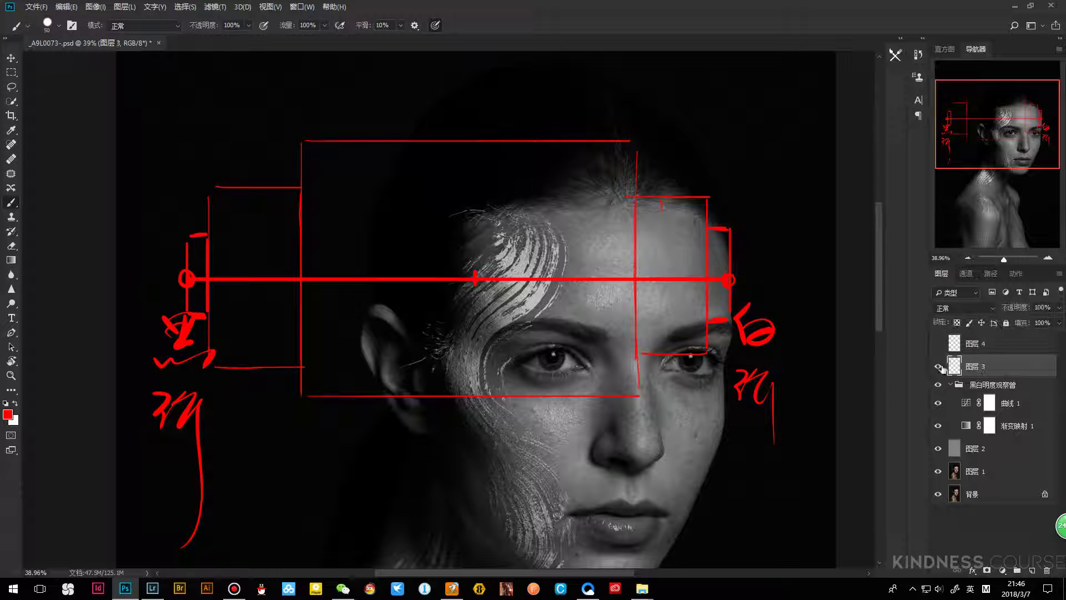
click(938, 366)
Add a Levels adjustment layer at the top of the black-and-white observation group and move its settings aside
click(988, 384)
click(1003, 569)
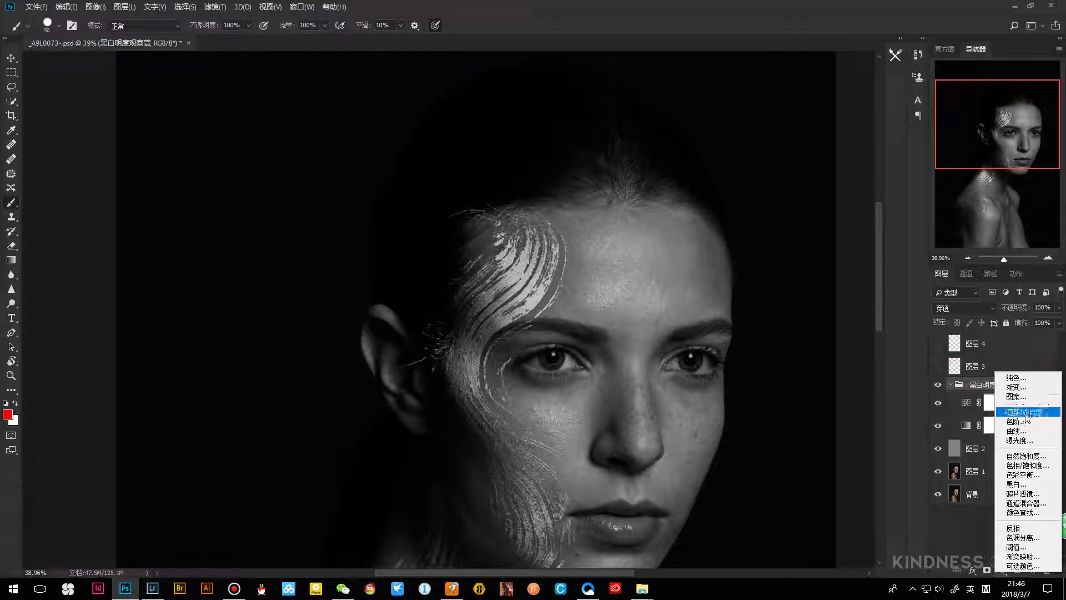
click(1021, 418)
drag(721, 87, 674, 63)
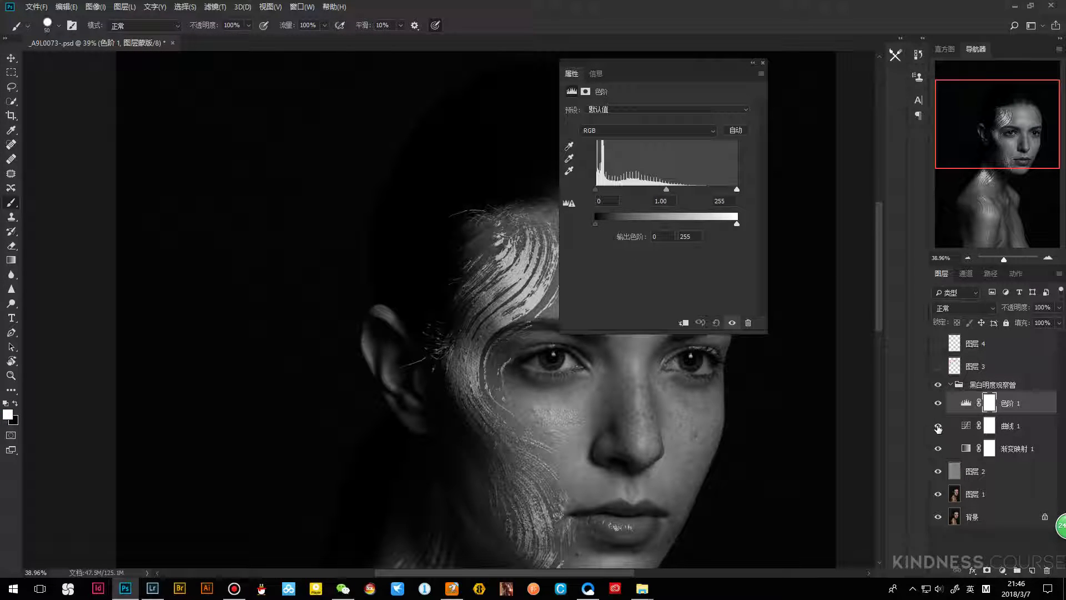
Toggle the visibility of 曲线 1 and compare its curve with the 色阶 1 histogram
click(938, 427)
click(938, 426)
click(965, 428)
drag(708, 64, 452, 65)
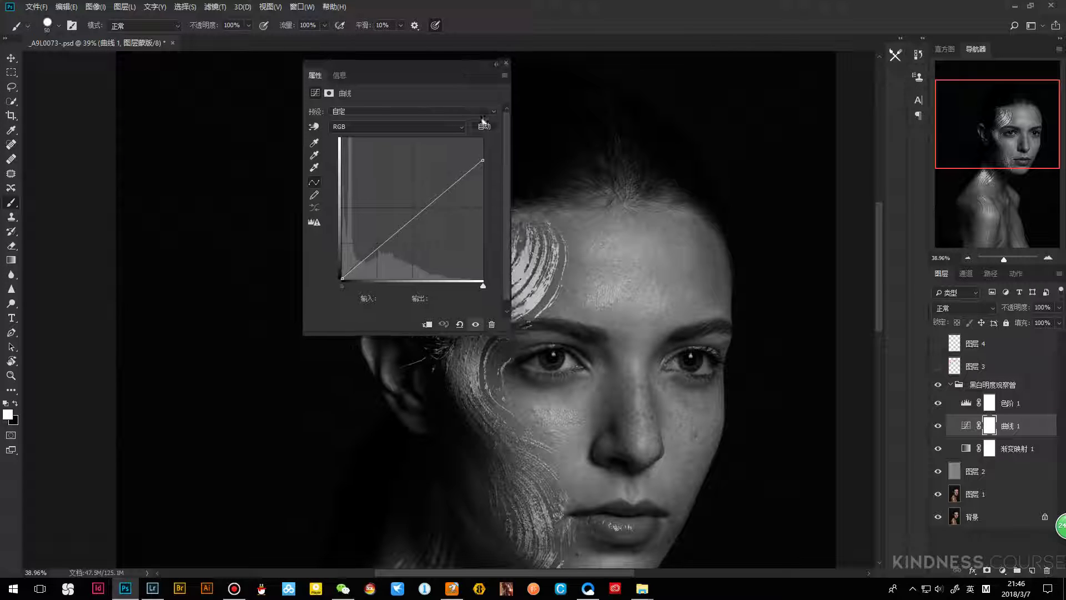
click(956, 406)
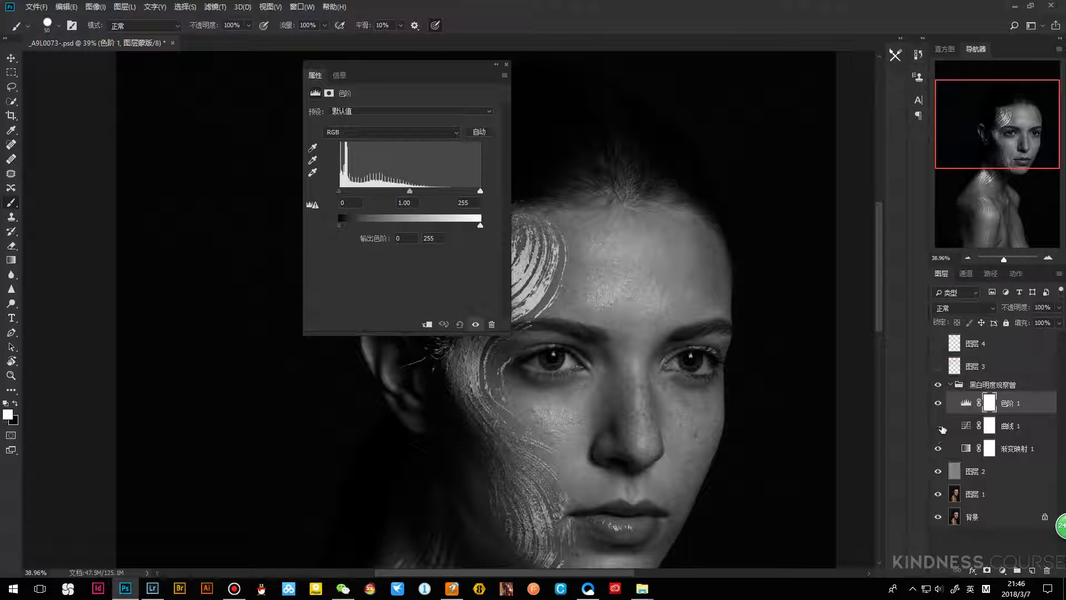
click(939, 426)
Set the 曲线 1 white point output to 255 and recheck the 色阶 1 histogram
click(966, 426)
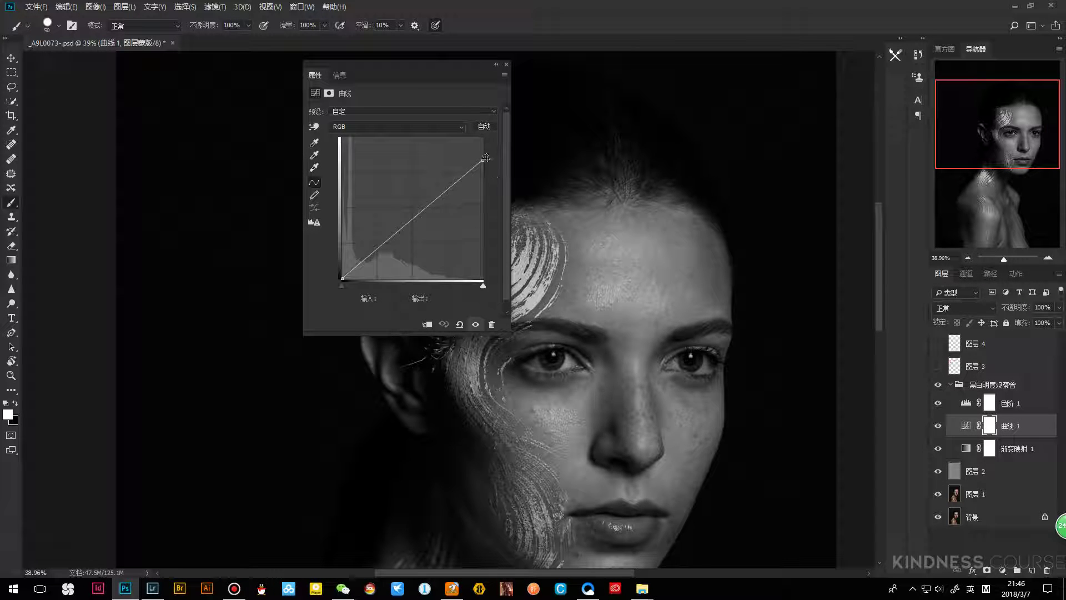
drag(485, 158, 484, 137)
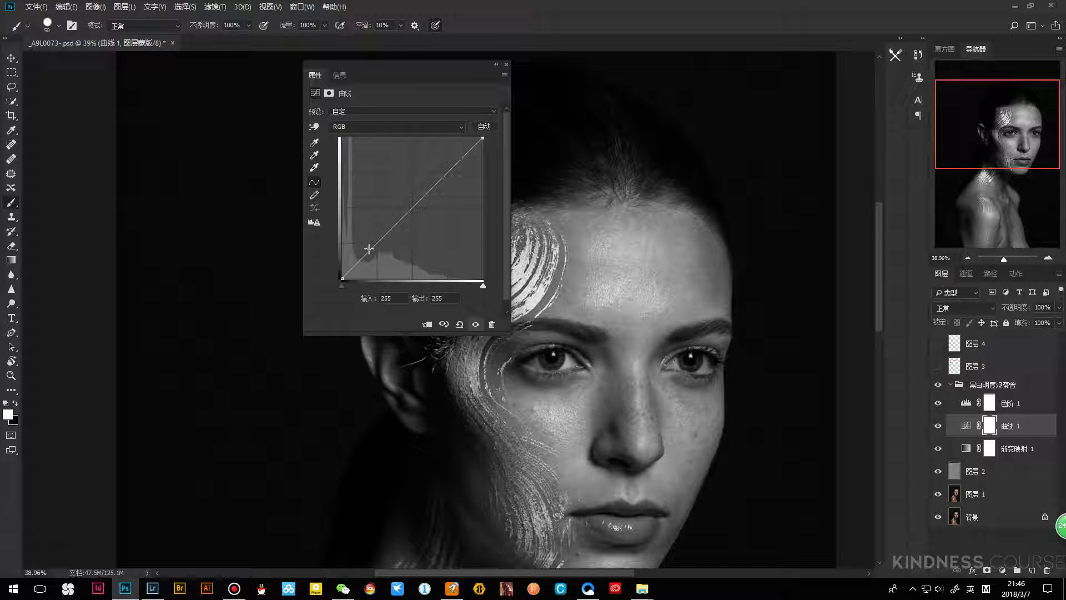
click(966, 404)
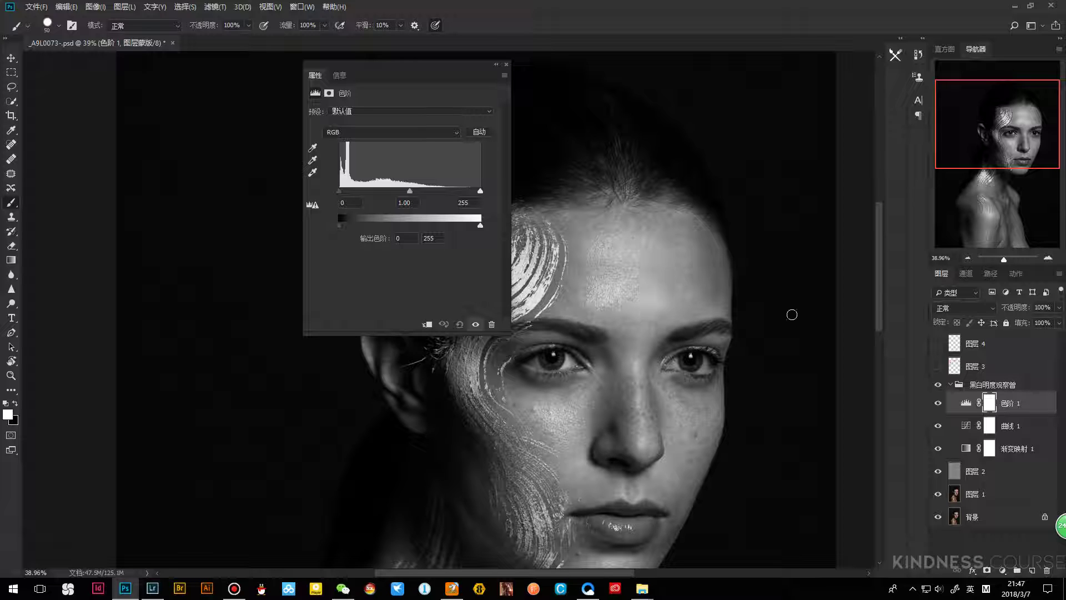
Raise the 曲线 1 black point output to 38 and examine the shadow end of the 色阶 1 histogram
click(966, 427)
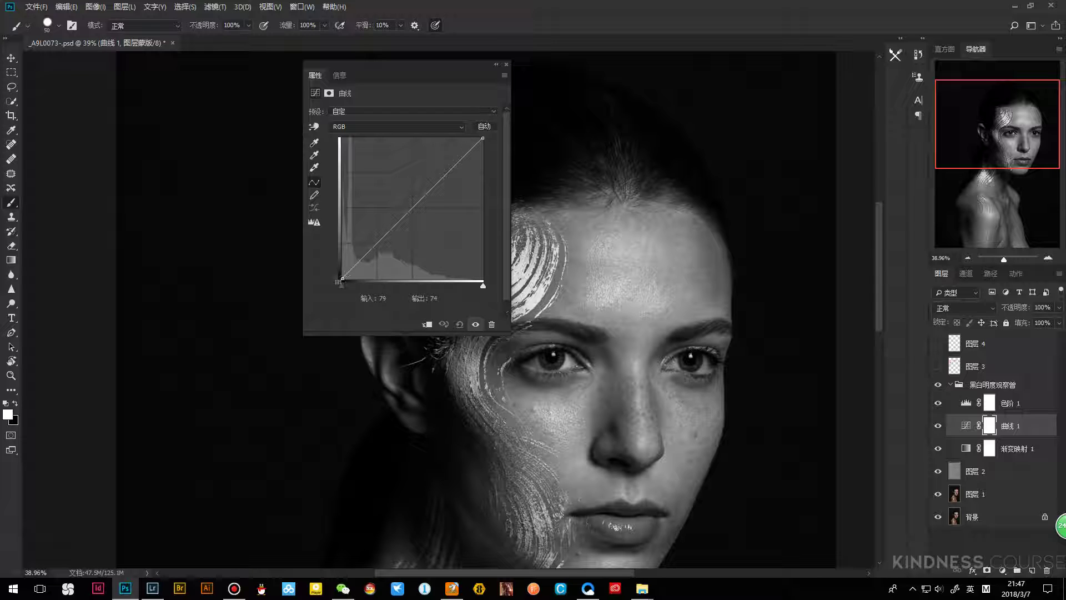
click(340, 278)
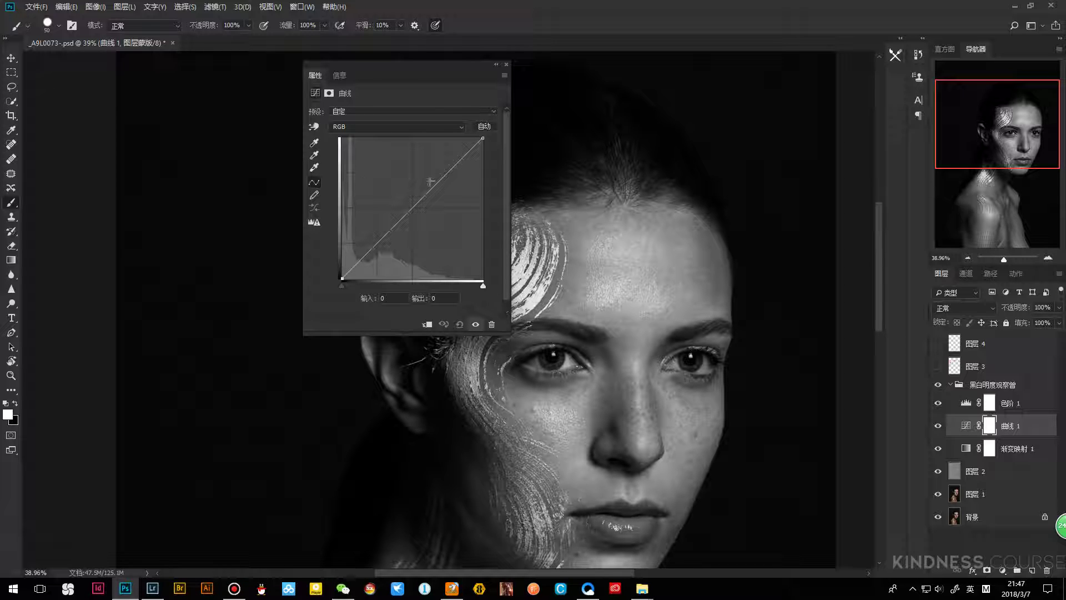
drag(341, 278, 332, 256)
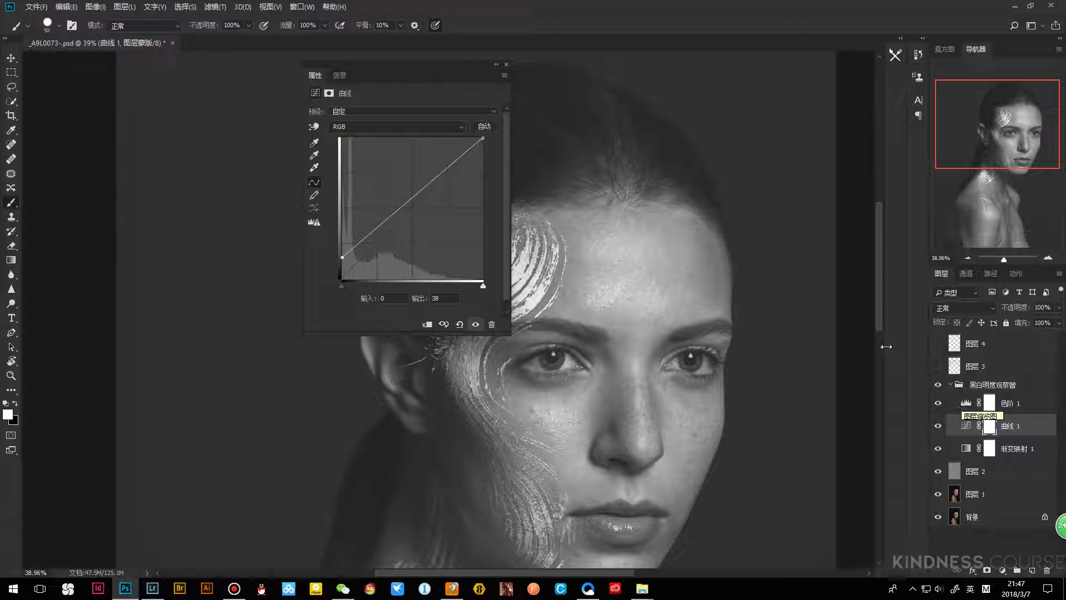
click(966, 403)
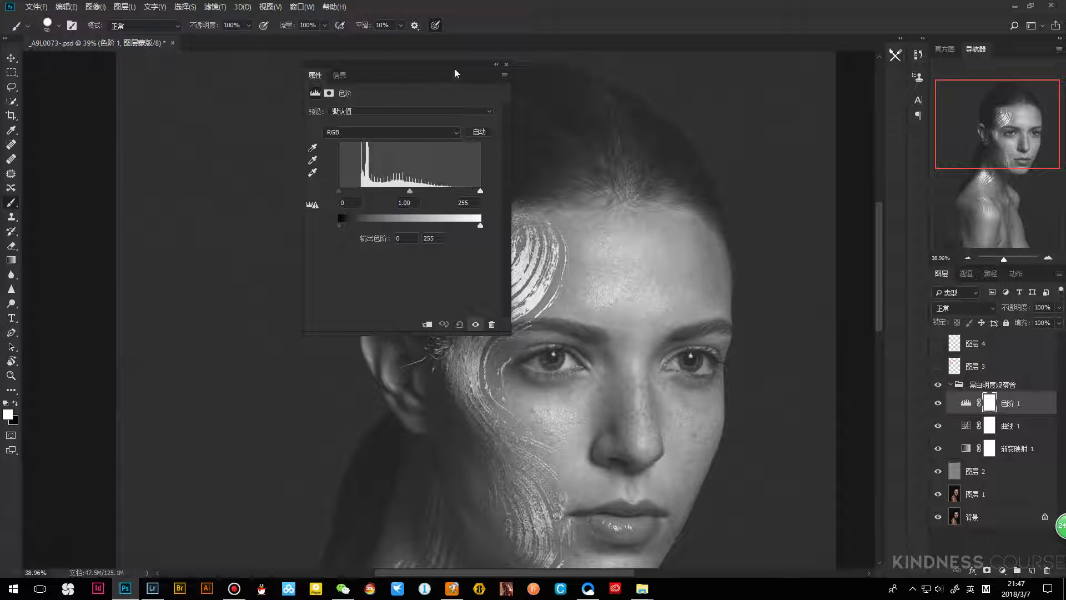
drag(477, 65, 722, 95)
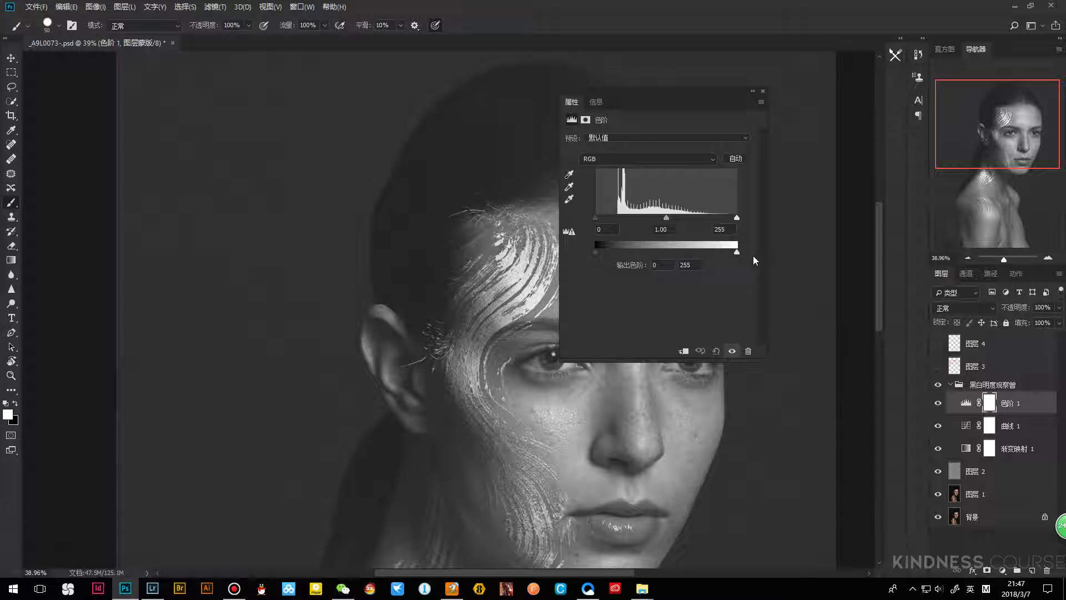
On 曲线 1, lower the raised black point close to the base and set the white point output to 232
click(967, 426)
drag(597, 284, 598, 300)
drag(738, 164, 744, 178)
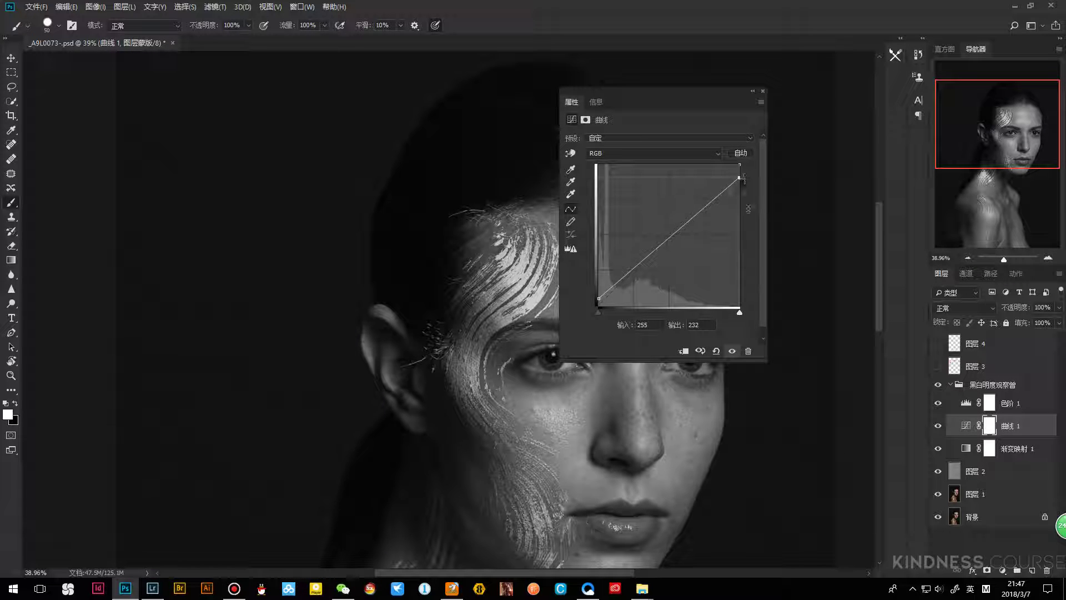
Check the 色阶 1 histogram and hide the 色阶 1 layer
click(952, 409)
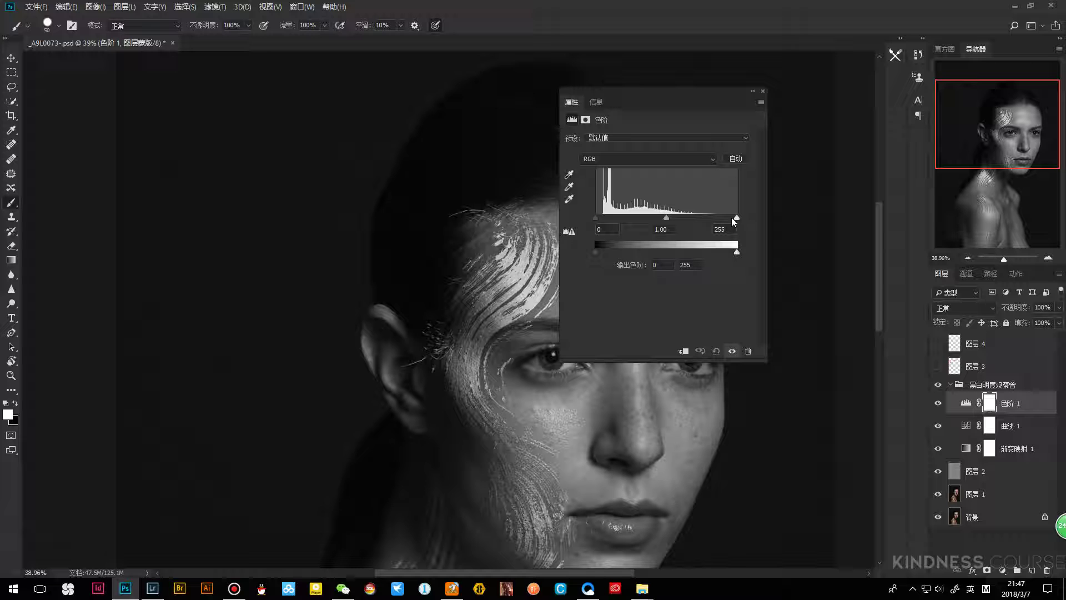
click(762, 91)
click(937, 403)
Reset 曲线 1 to a straight diagonal, returning its black point to the base and its white point output to 255
double_click(966, 425)
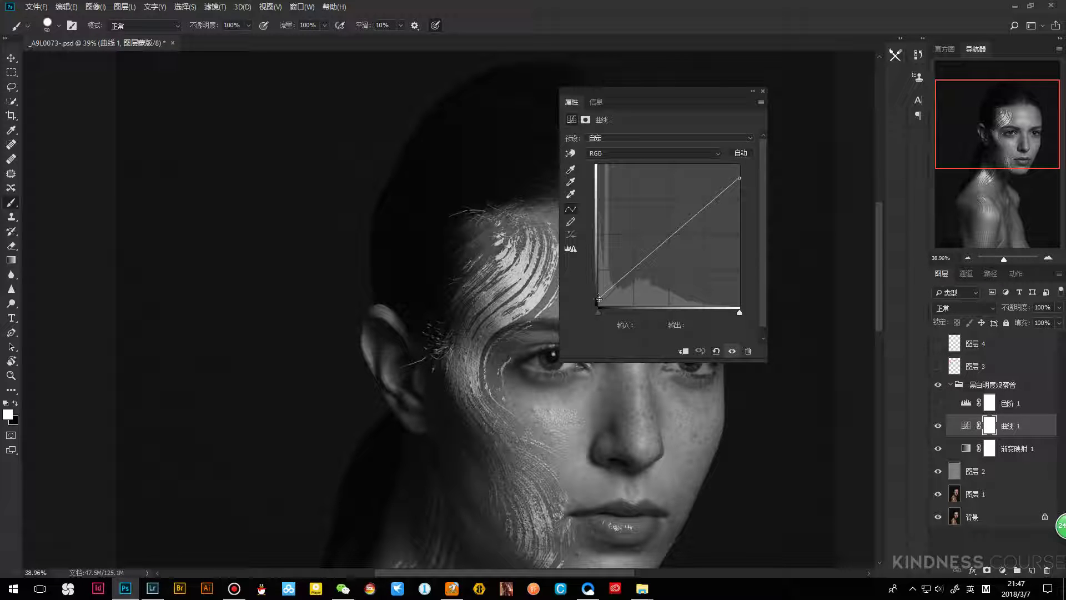
drag(599, 301, 598, 305)
drag(739, 177, 737, 166)
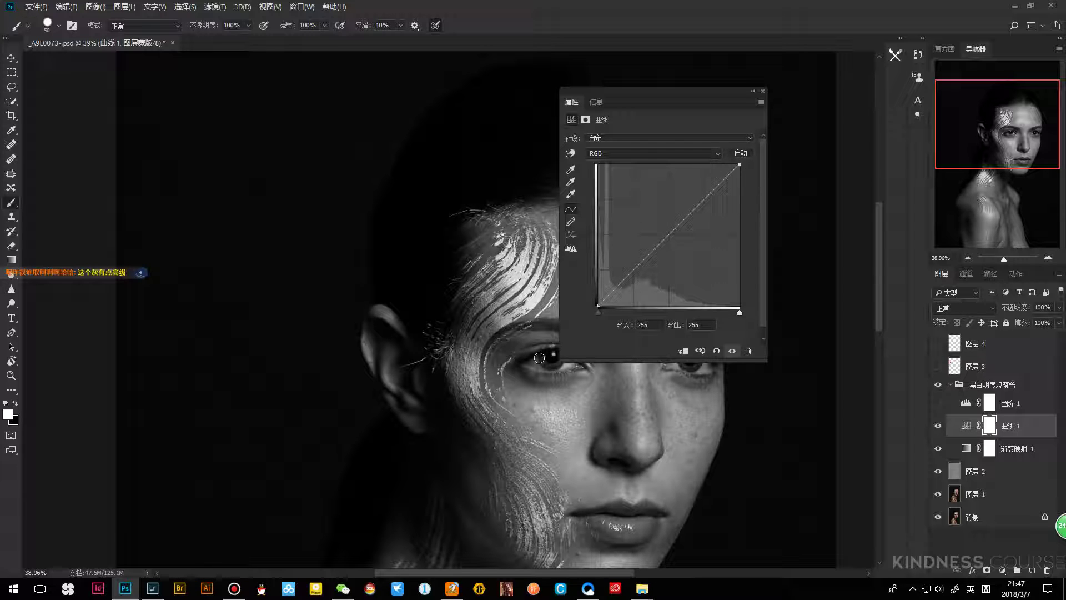
drag(678, 93, 773, 96)
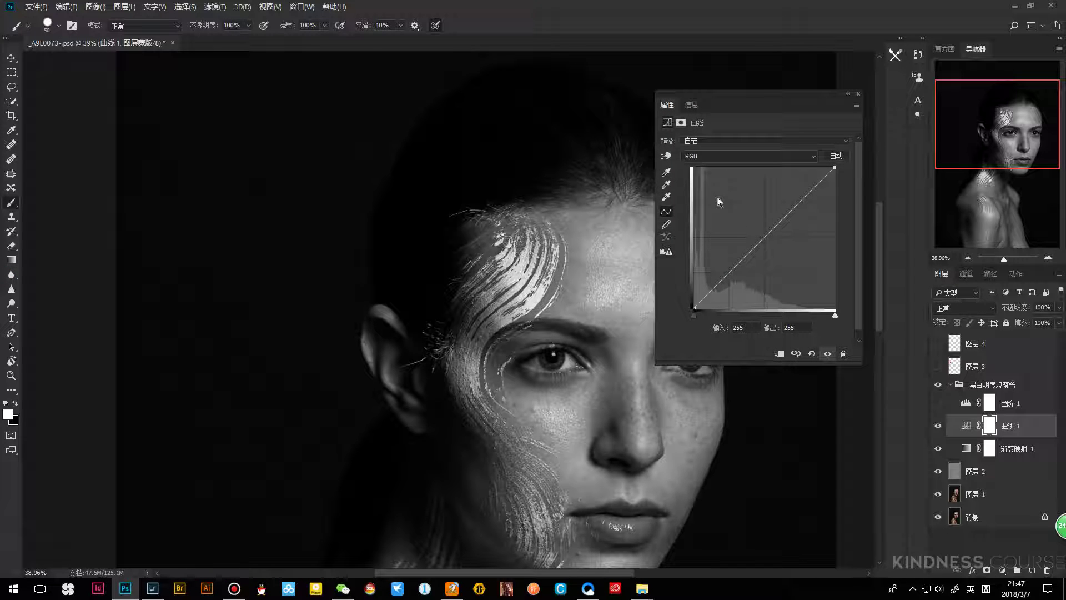
Shape 曲线 1 into an S-curve with a highlight point at input 194, output 223 and a shadow point at input 67, output 42
drag(795, 206, 796, 192)
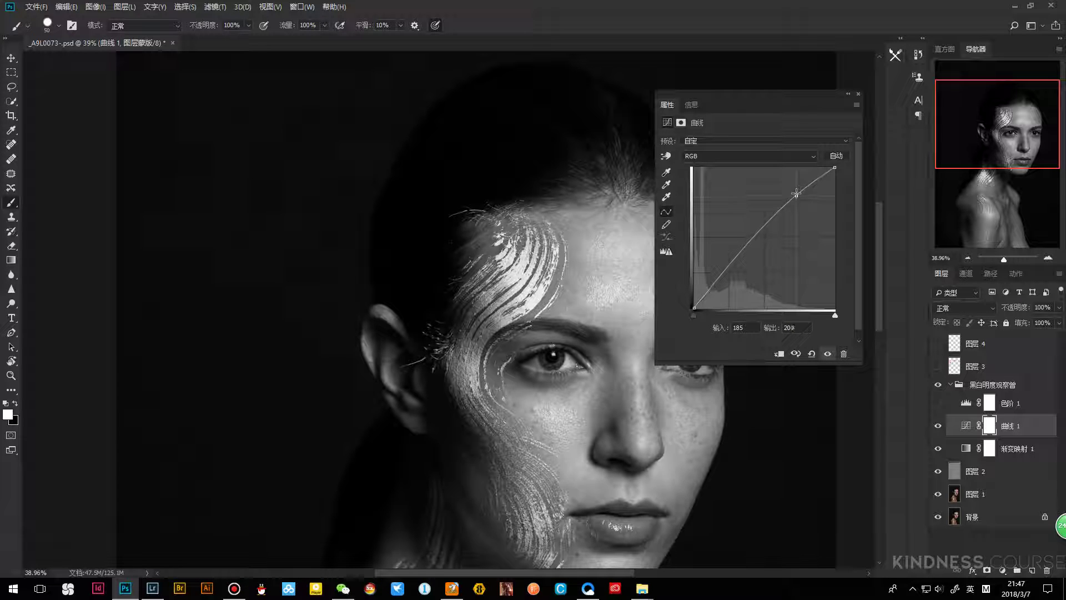
key(ctrl+z)
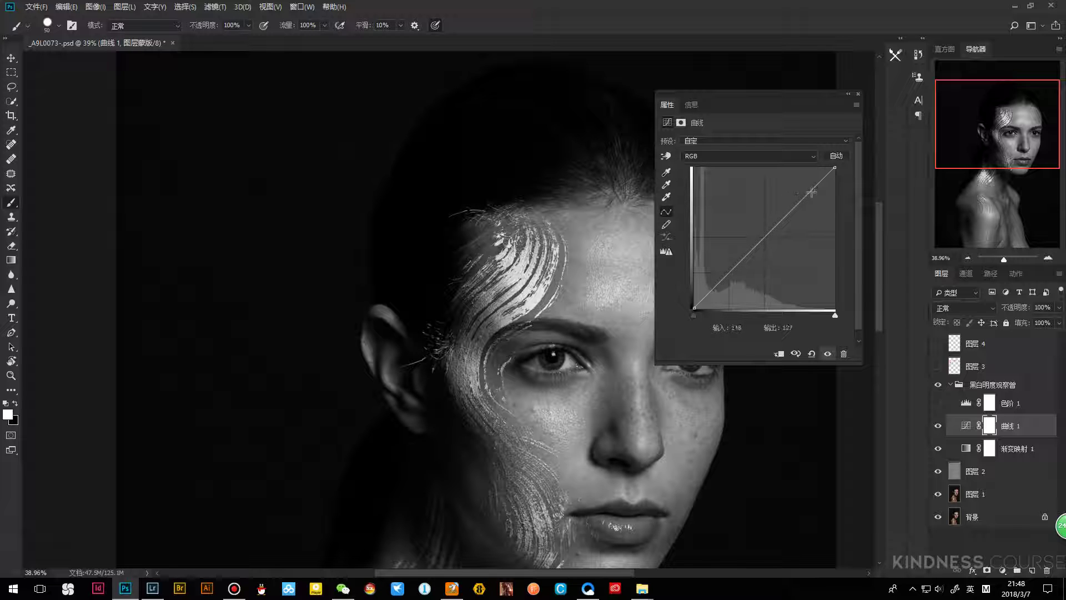
drag(802, 196, 800, 185)
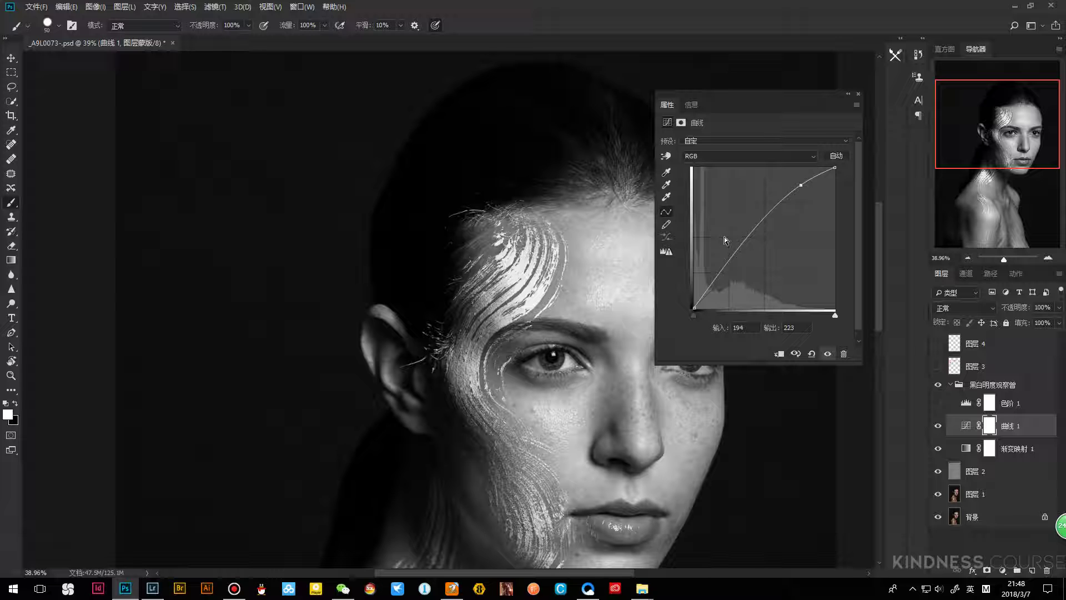
drag(731, 266, 732, 284)
drag(790, 112, 435, 120)
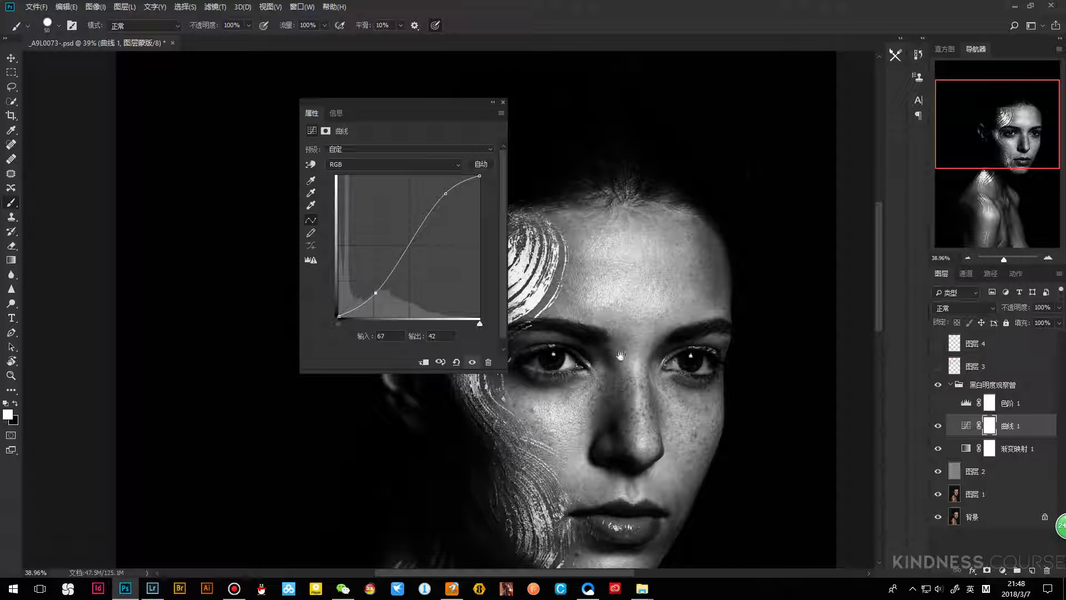
drag(621, 385, 639, 299)
drag(461, 101, 435, 117)
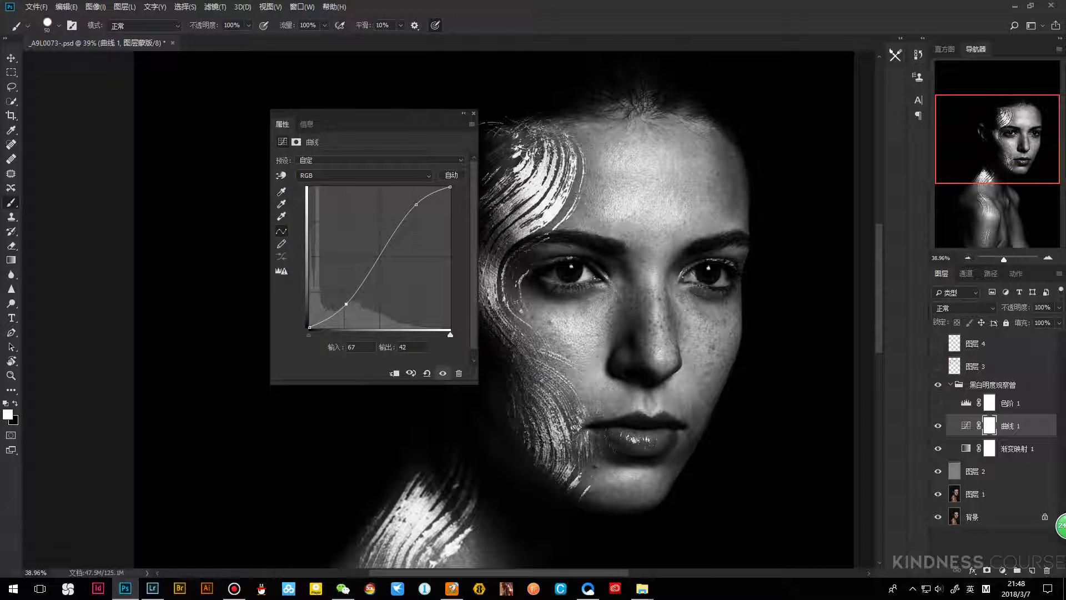
Compare the portrait with 曲线 1 hidden and shown, and move its highlight point to input 195, output 216
click(937, 425)
click(937, 426)
drag(414, 116, 379, 111)
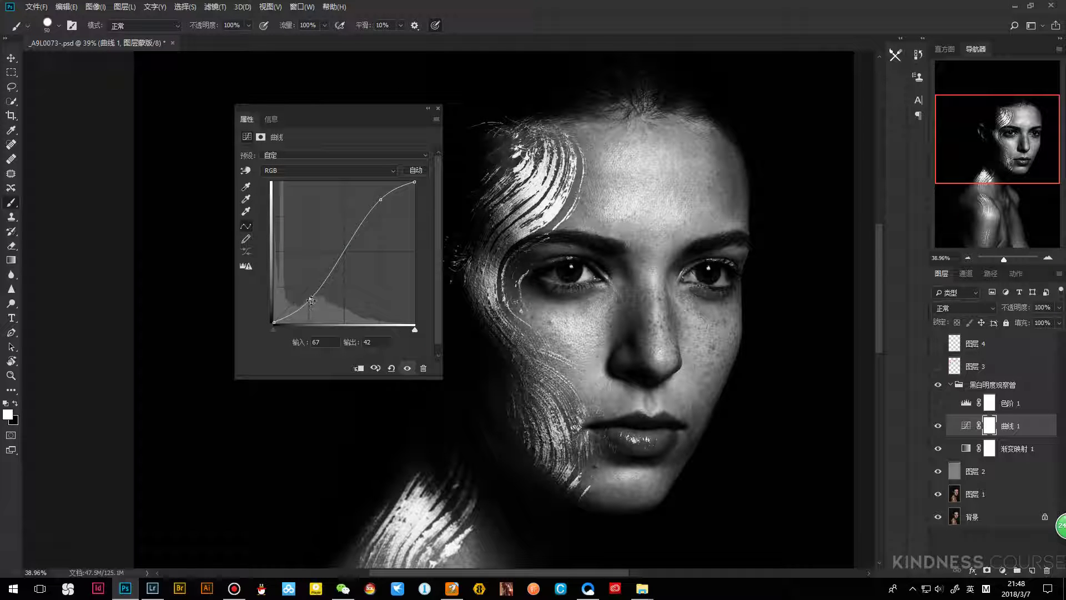
mouse_move(380, 199)
mouse_down()
mouse_move(371, 194)
mouse_move(378, 209)
mouse_up()
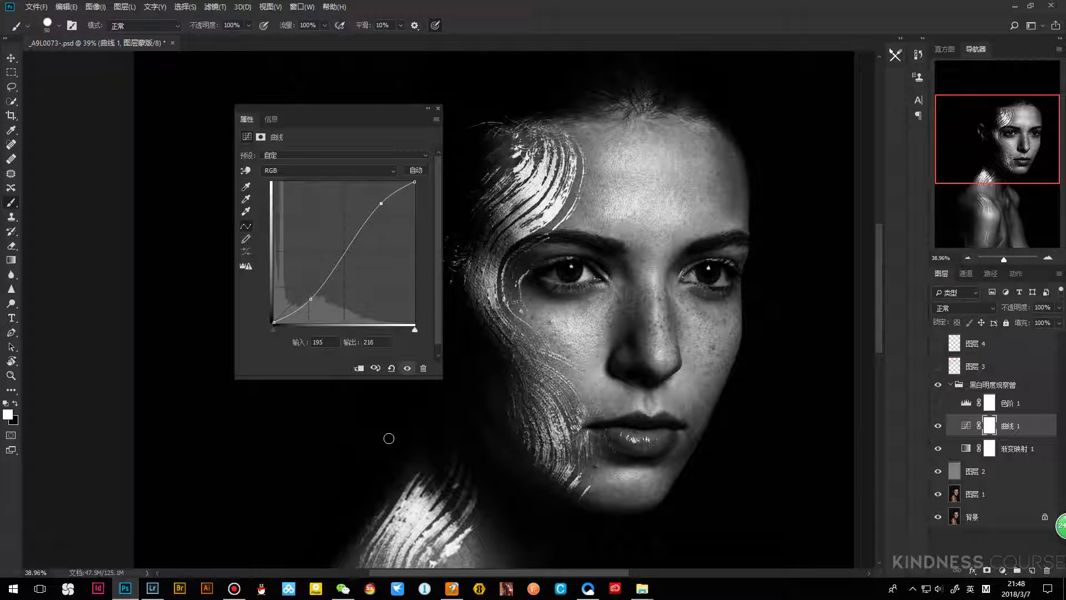
Switch to Lightroom and display the region sliders of the tone curve (色调曲线)
click(152, 588)
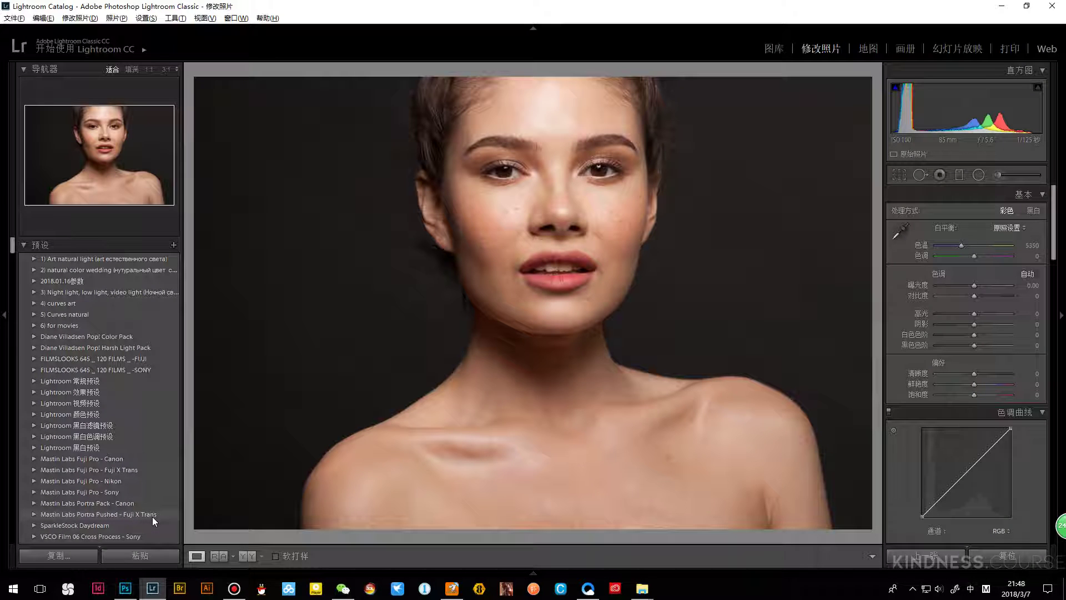
scroll(1047, 299, down, 3)
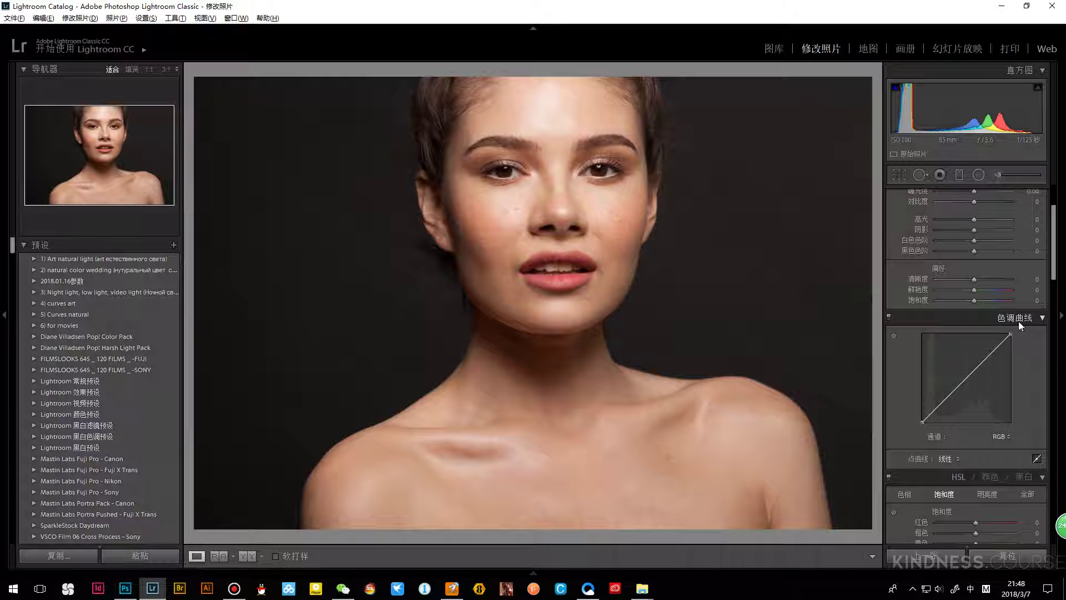
click(1037, 458)
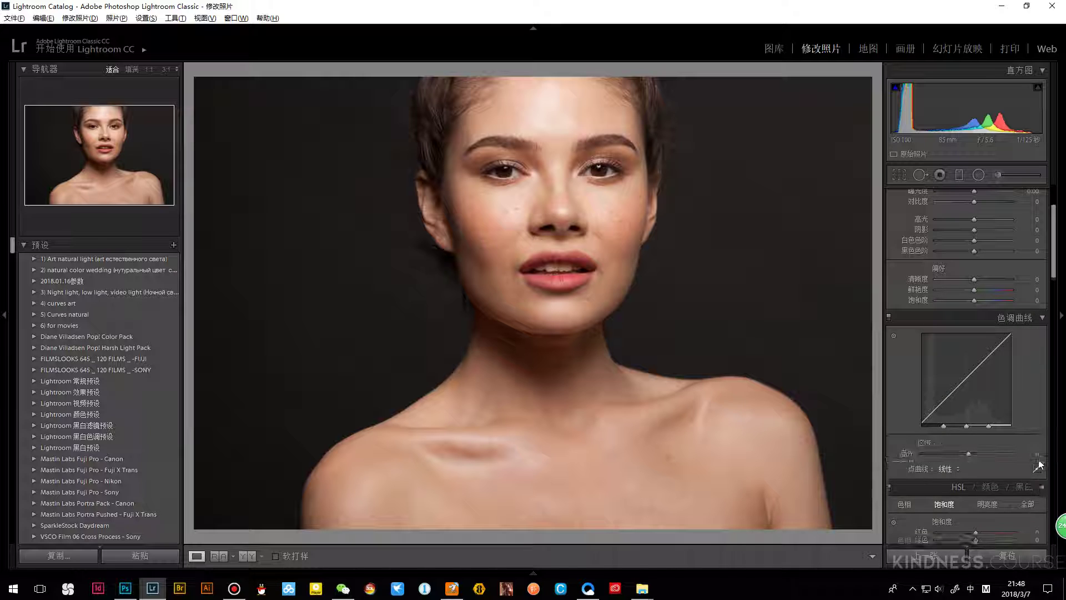
scroll(1033, 422, down, 3)
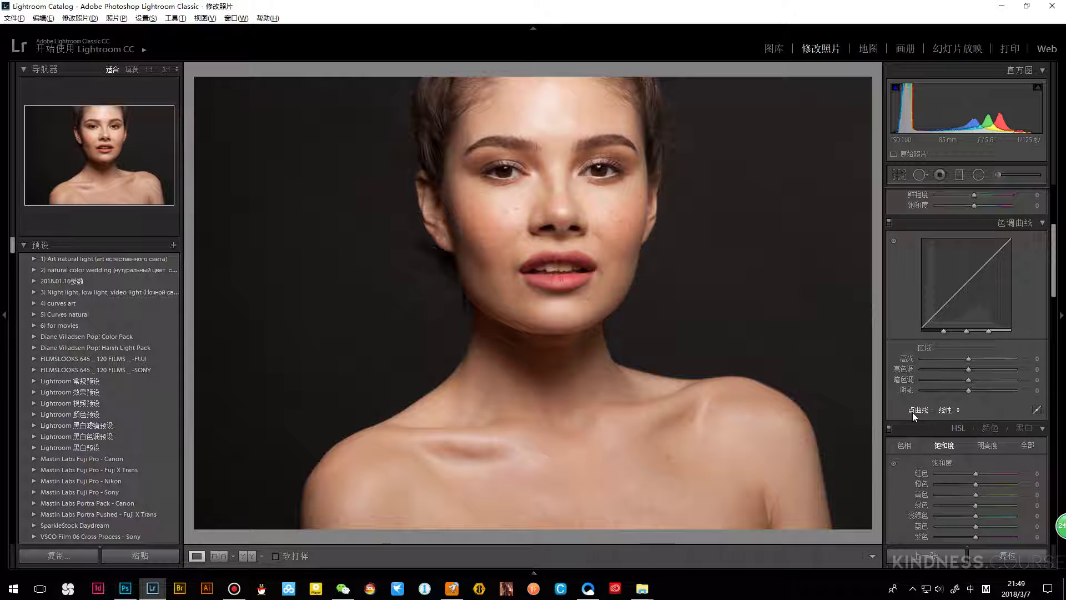
Switch the tone curve to point editing, view its red channel and restore the RGB channel
click(1036, 410)
click(999, 342)
click(995, 361)
click(1000, 343)
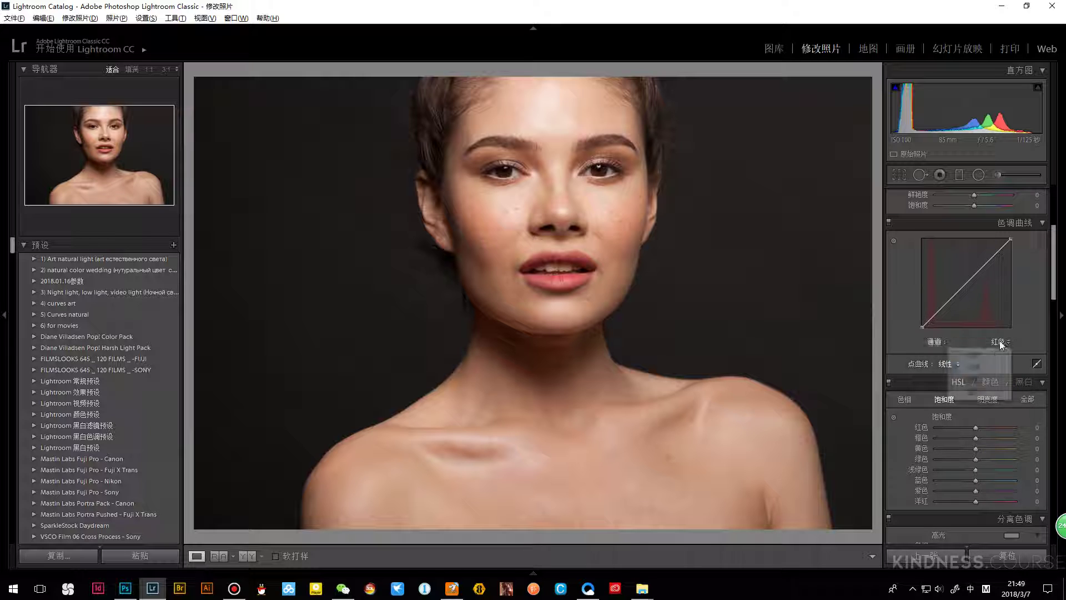
click(994, 353)
Return the tone curve to its region sliders and examine the 高光 range on the curve
click(1036, 364)
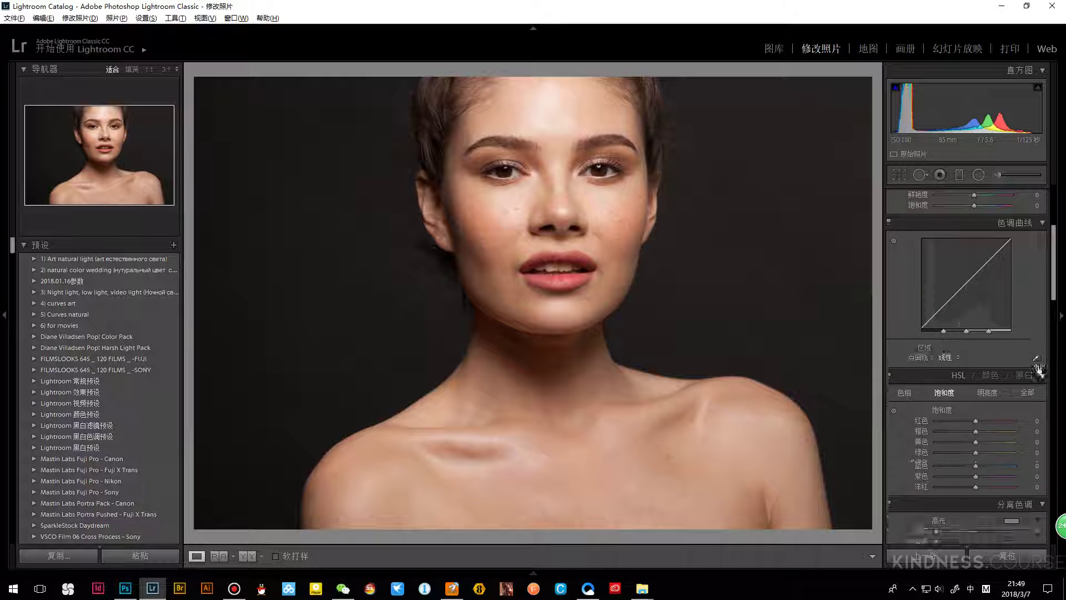
scroll(1019, 318, up, 2)
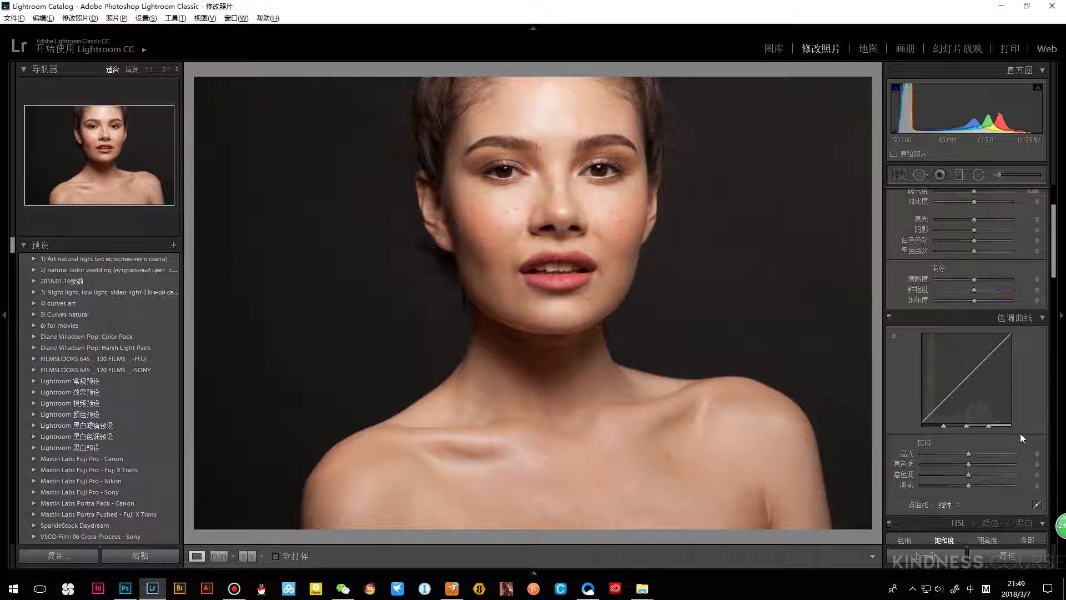
scroll(1020, 433, down, 2)
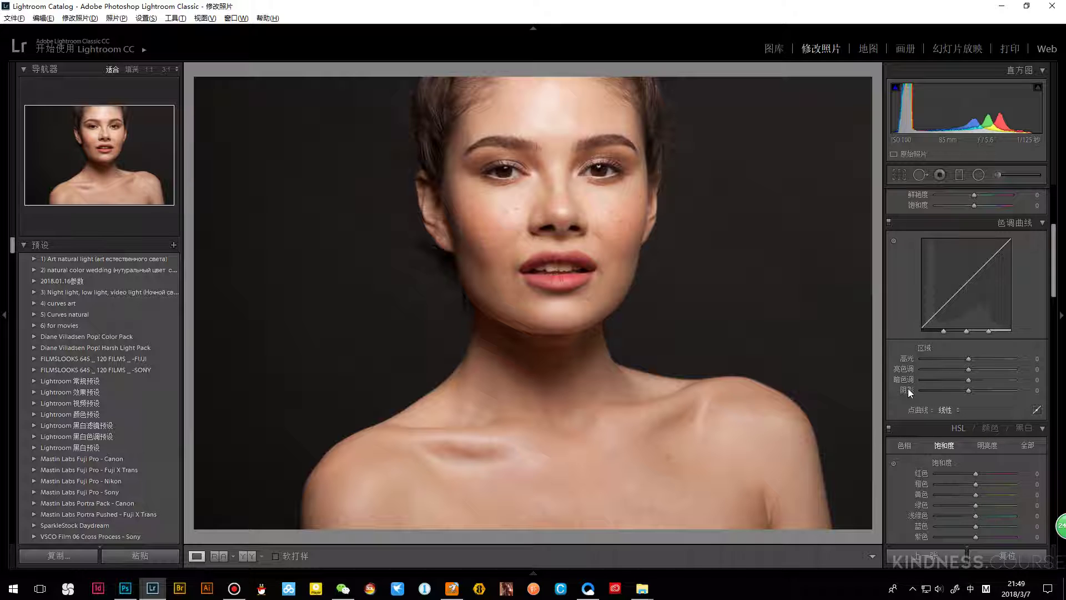
scroll(1023, 374, up, 3)
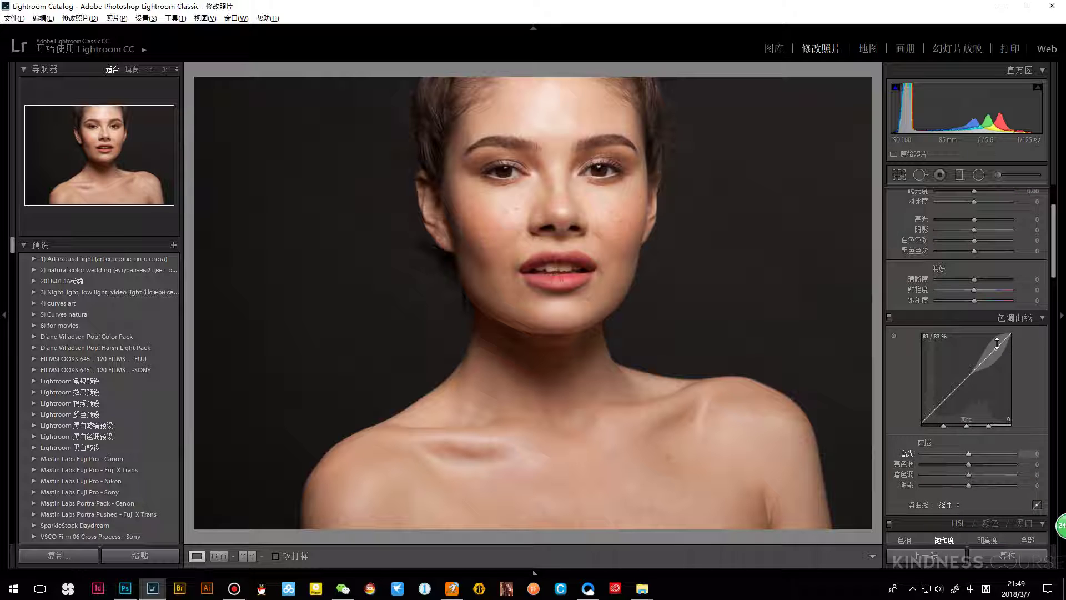
scroll(997, 344, down, 3)
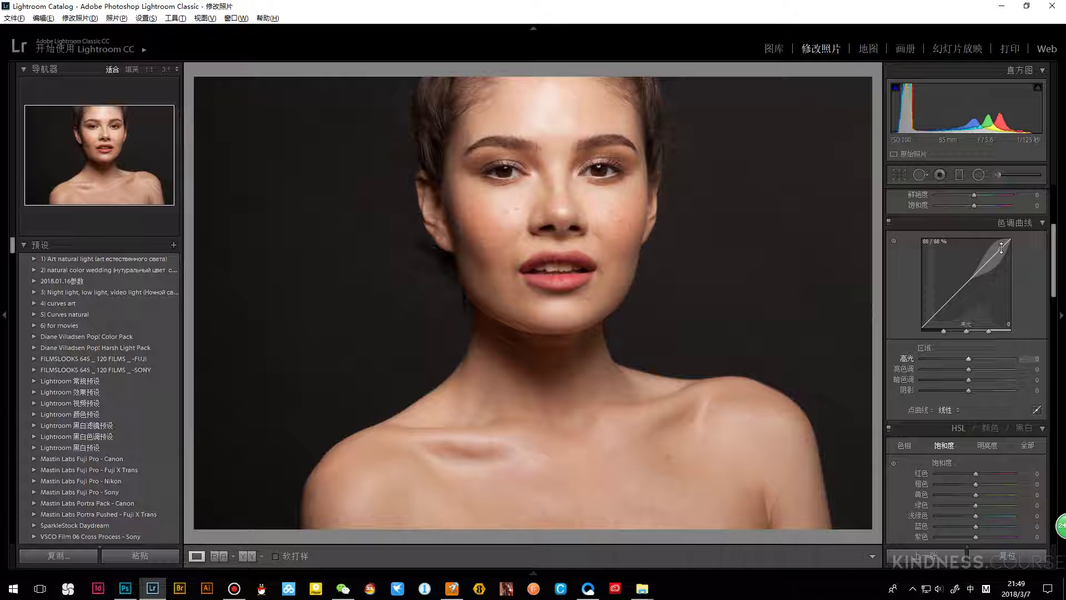
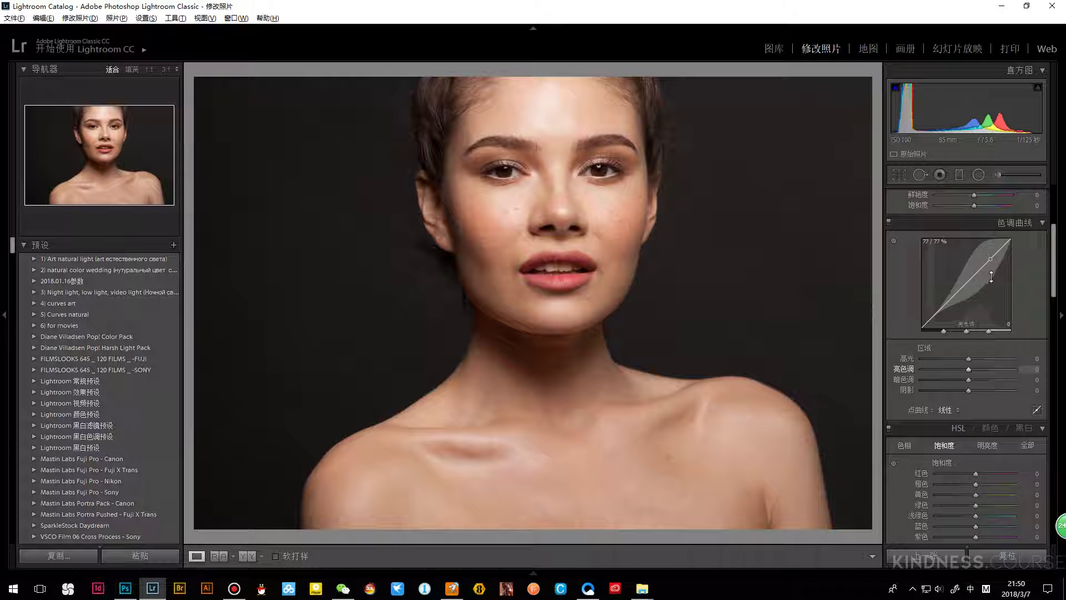
Raise the tone curve's 高光 region to +34 and lower its 阴影 region to -46
drag(998, 258, 999, 245)
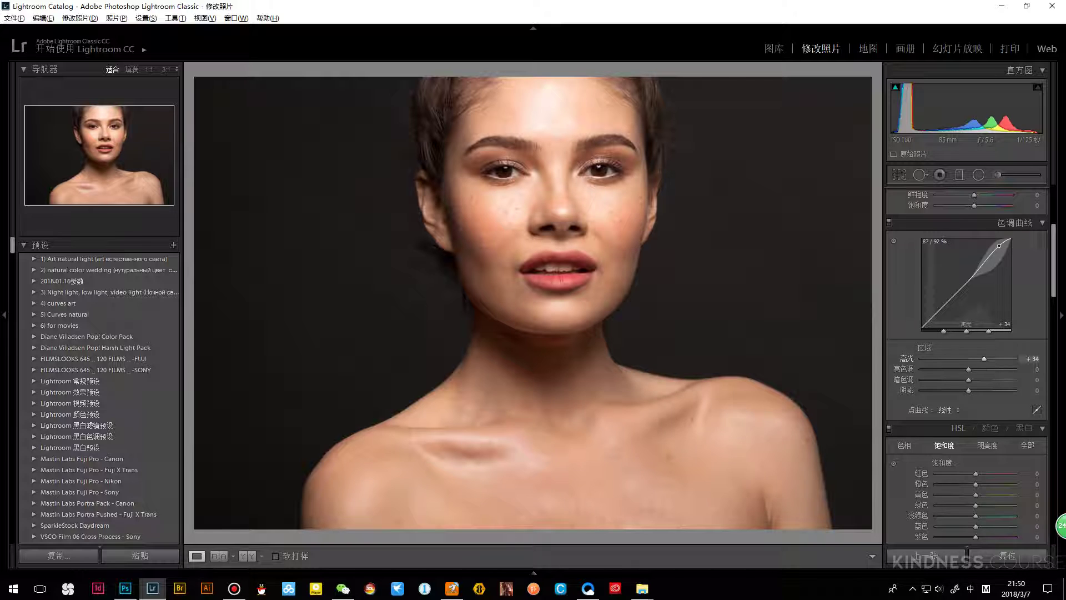
drag(937, 313, 936, 317)
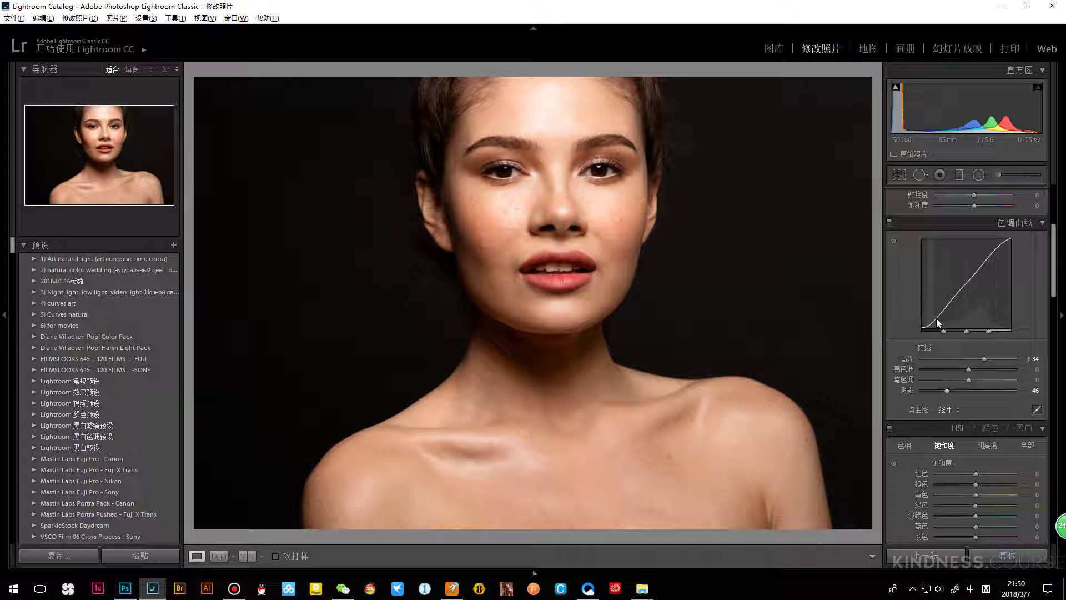
Compare the portrait with the tone curve off and on, and switch the curve to point editing
click(888, 222)
click(890, 224)
click(889, 224)
click(889, 224)
click(1036, 409)
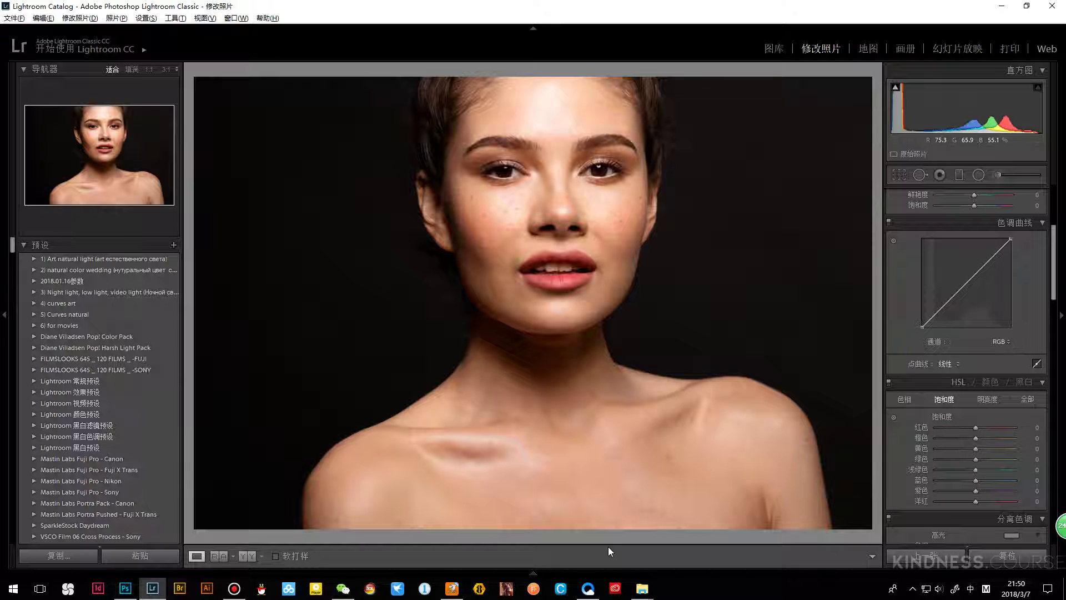
Switch to Photoshop and remove the inner points of 曲线 1, leaving its RGB curve a straight diagonal
click(125, 588)
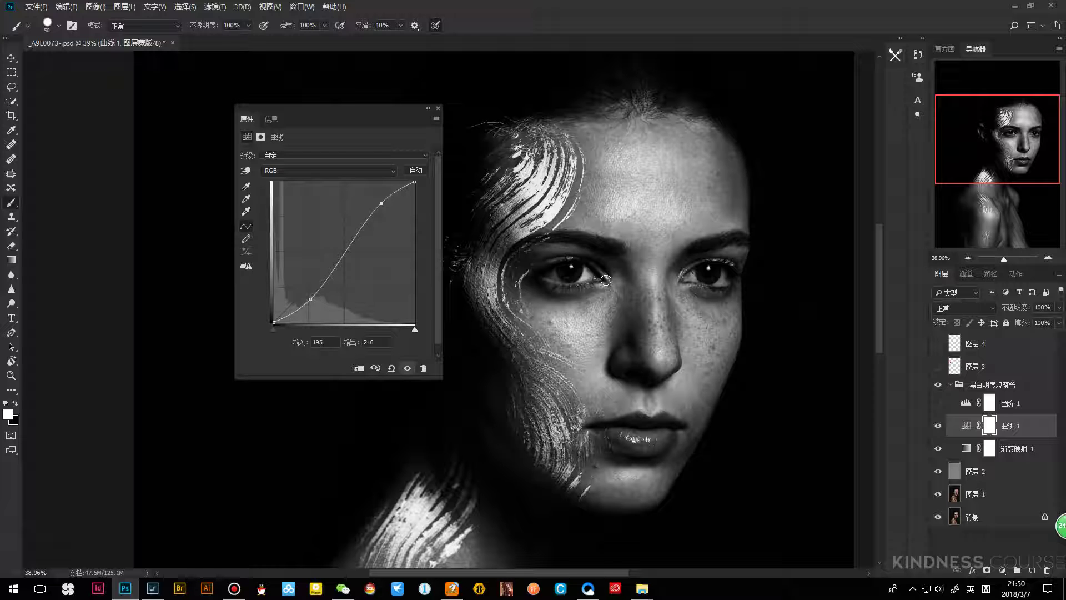
drag(380, 203, 389, 203)
drag(312, 300, 917, 9)
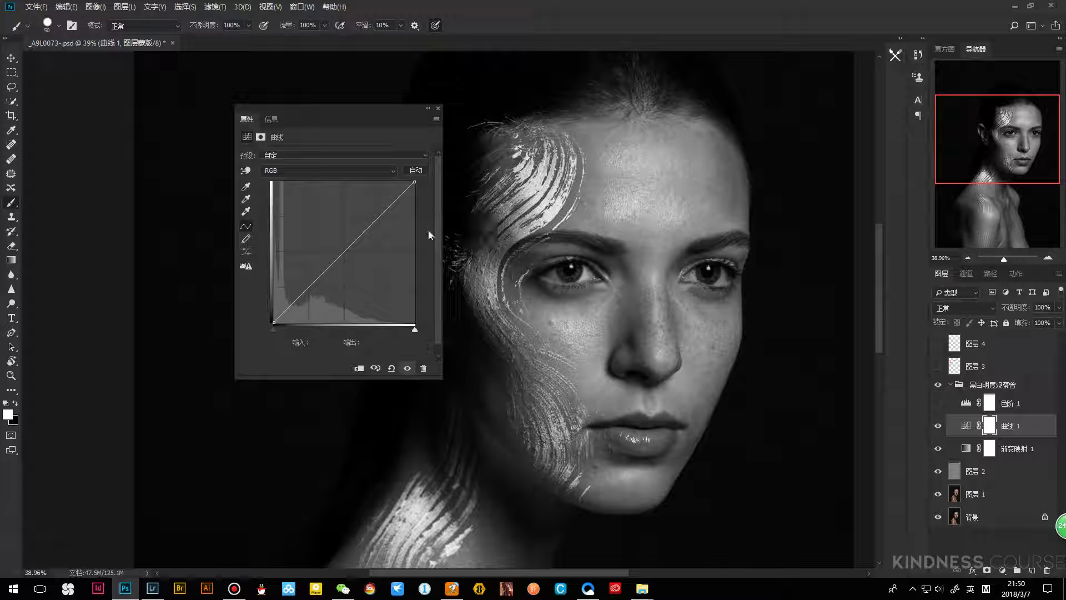
mouse_move(339, 253)
mouse_down()
mouse_move(349, 220)
mouse_move(346, 248)
mouse_up()
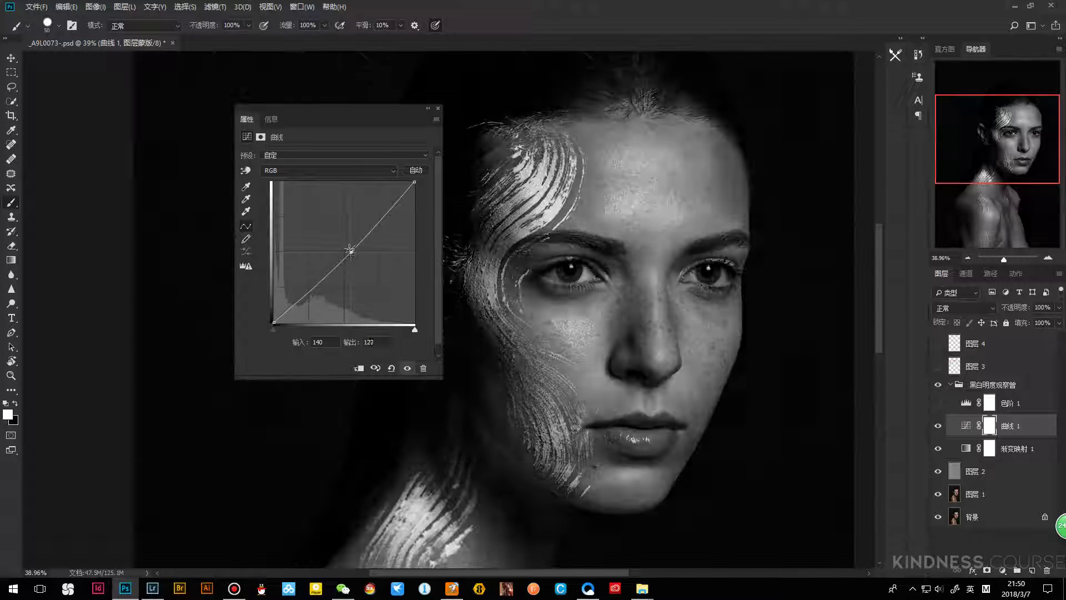
View the red channel of 曲线 1 and restore the RGB channel
click(328, 170)
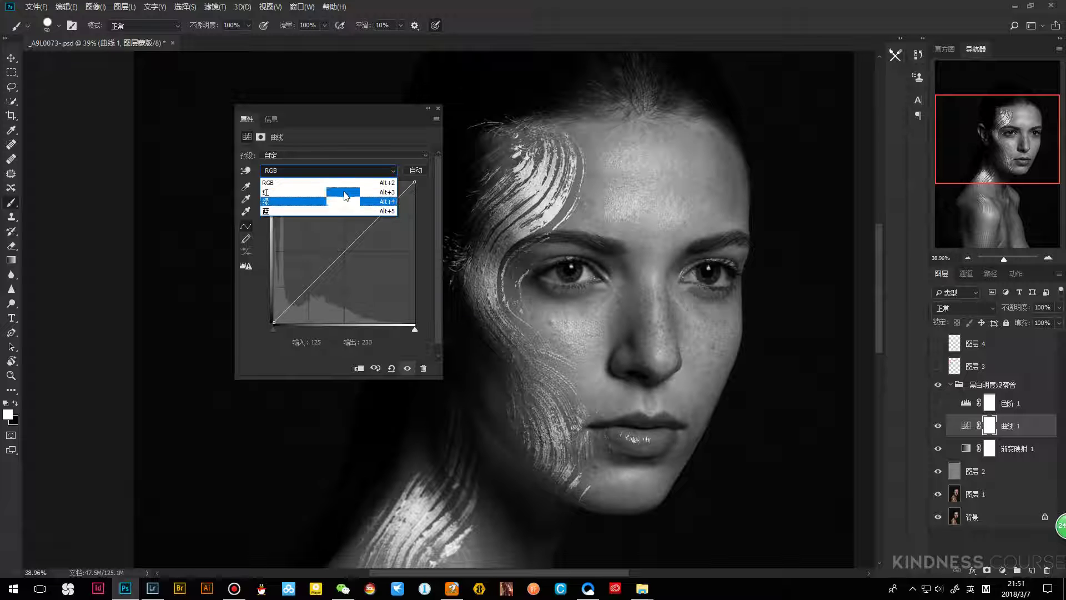
click(344, 196)
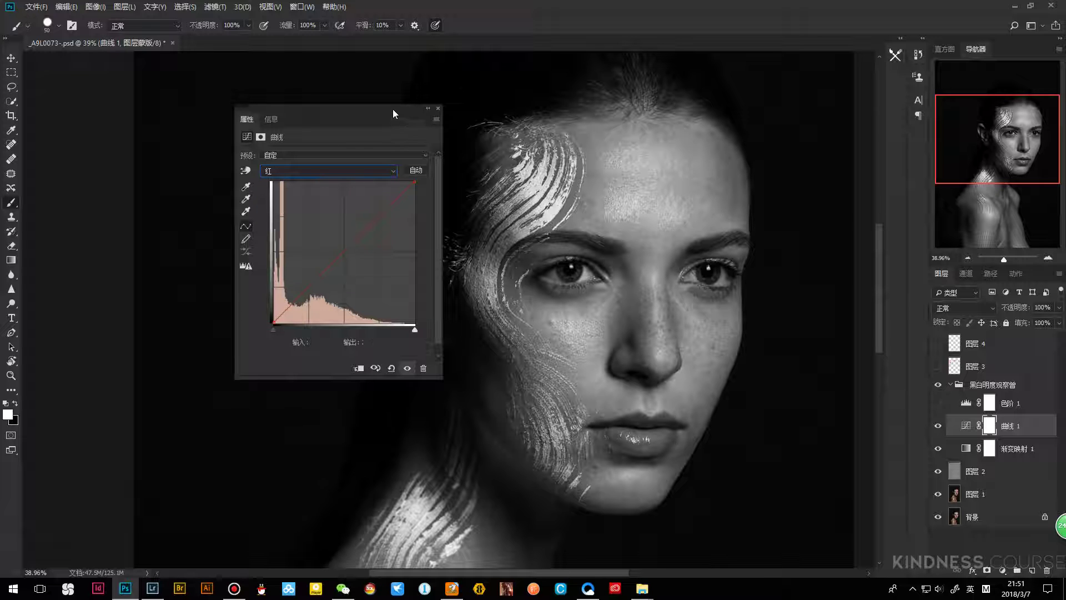
drag(396, 114, 419, 111)
click(376, 170)
click(375, 166)
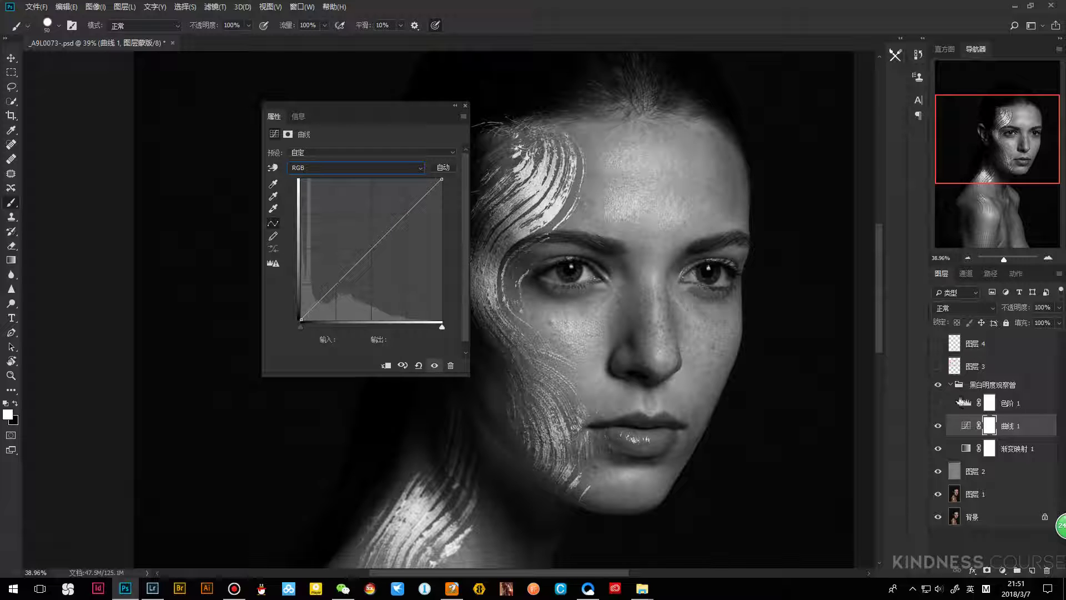
Delete the 色阶 1 adjustment layer and move the curve properties clear of the face
click(966, 399)
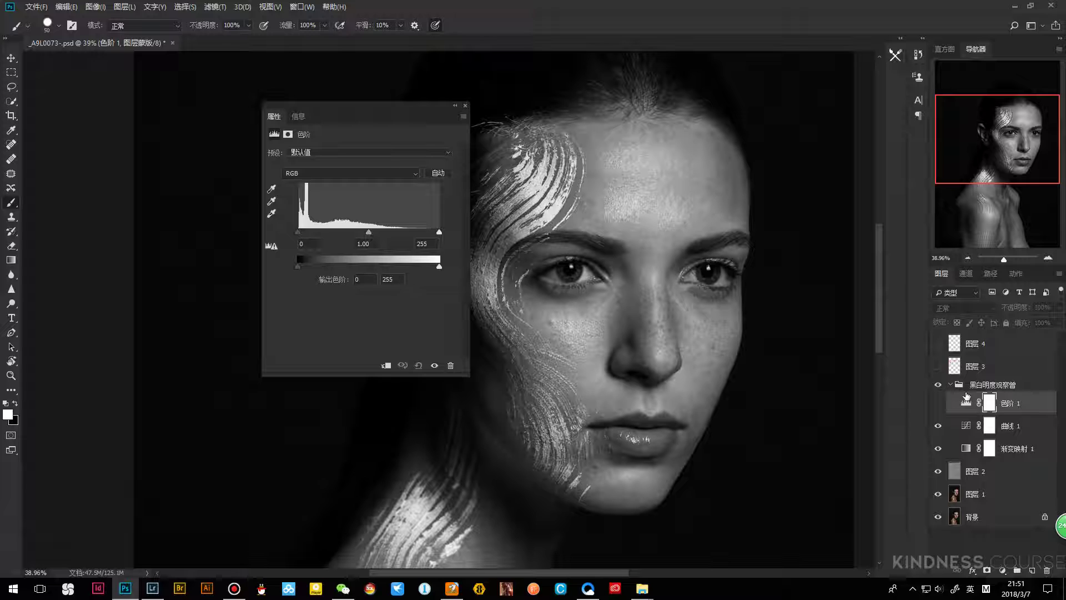
key(Delete)
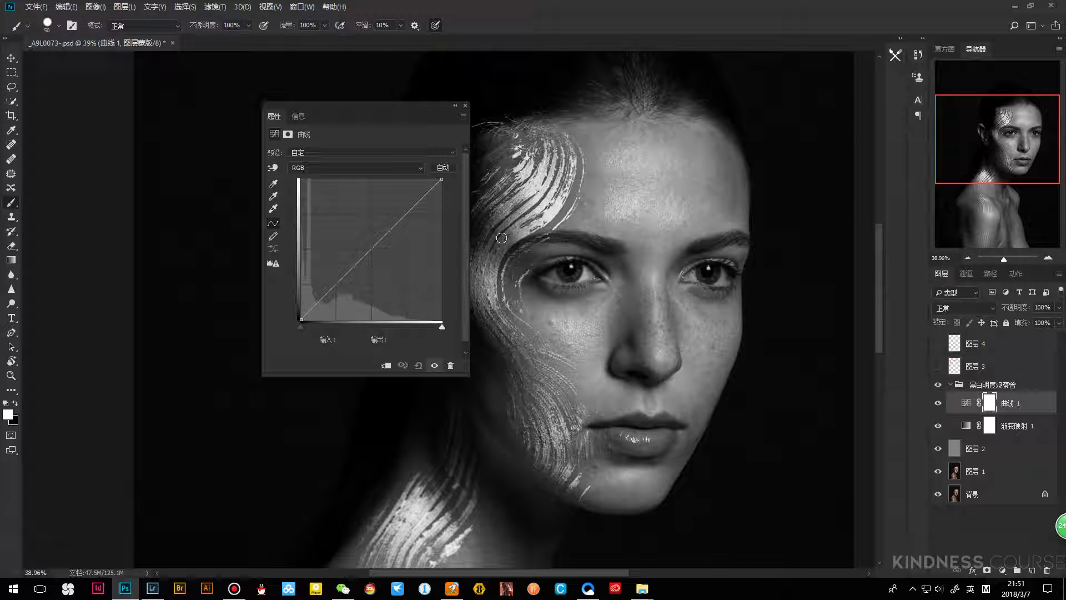
drag(433, 108, 353, 93)
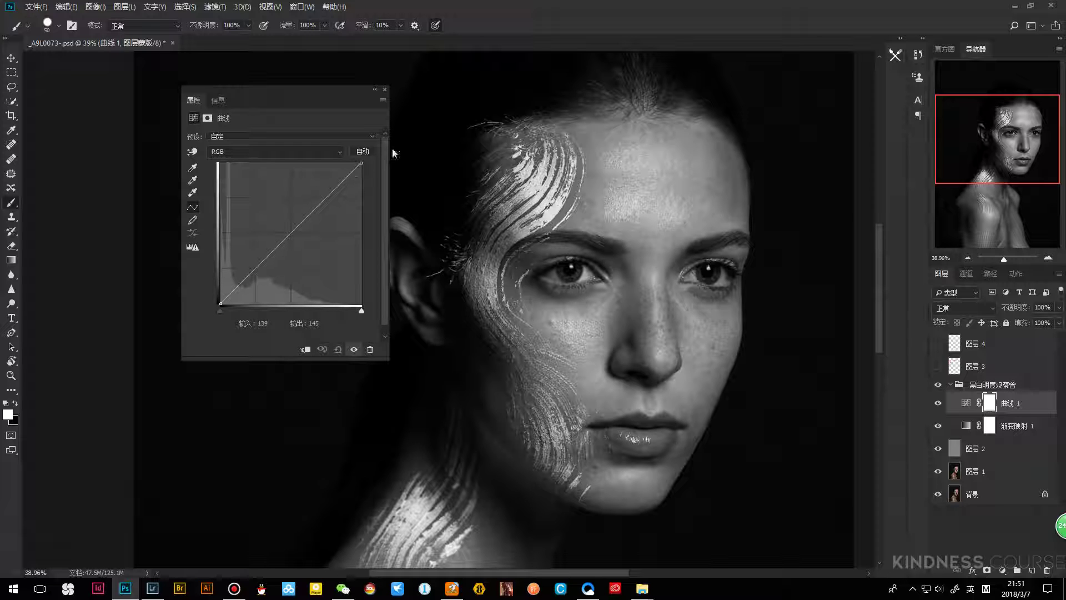
Flatten 曲线 1 to mid-gray by setting the white point's output to 127 and the black point's output to 128
drag(361, 163, 378, 234)
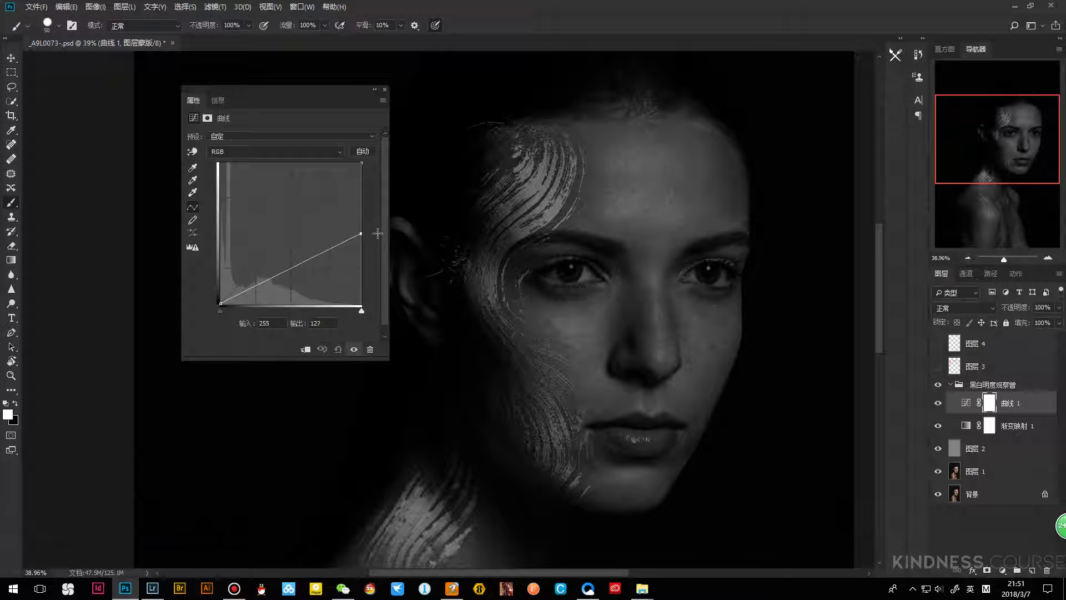
drag(220, 303, 202, 238)
click(11, 375)
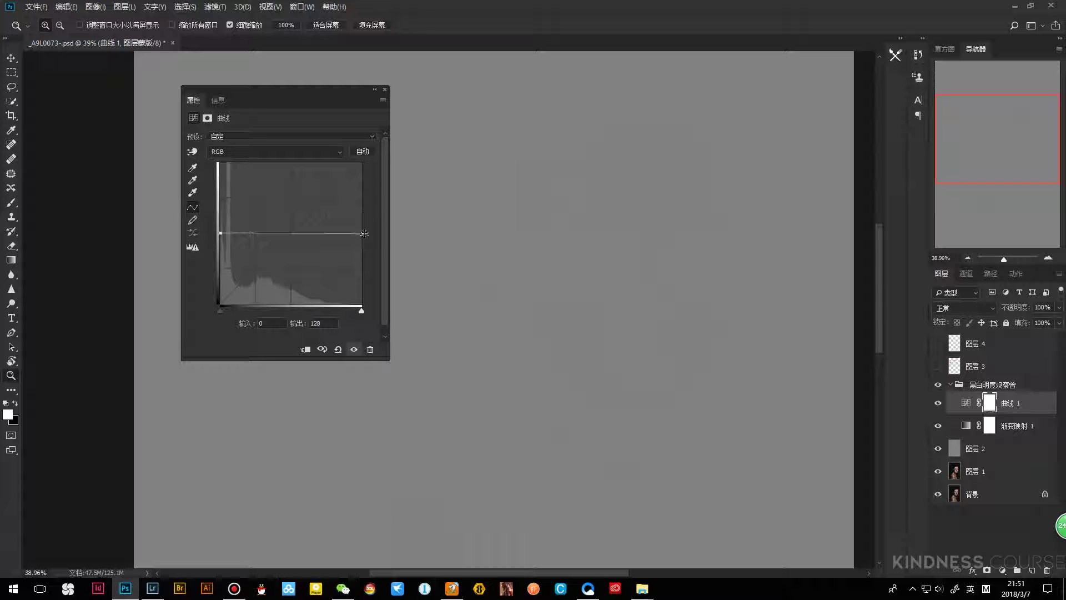
Add a 色阶 adjustment layer above 曲线 1 and examine the histogram of the flat gray image
drag(610, 238, 613, 288)
click(1002, 570)
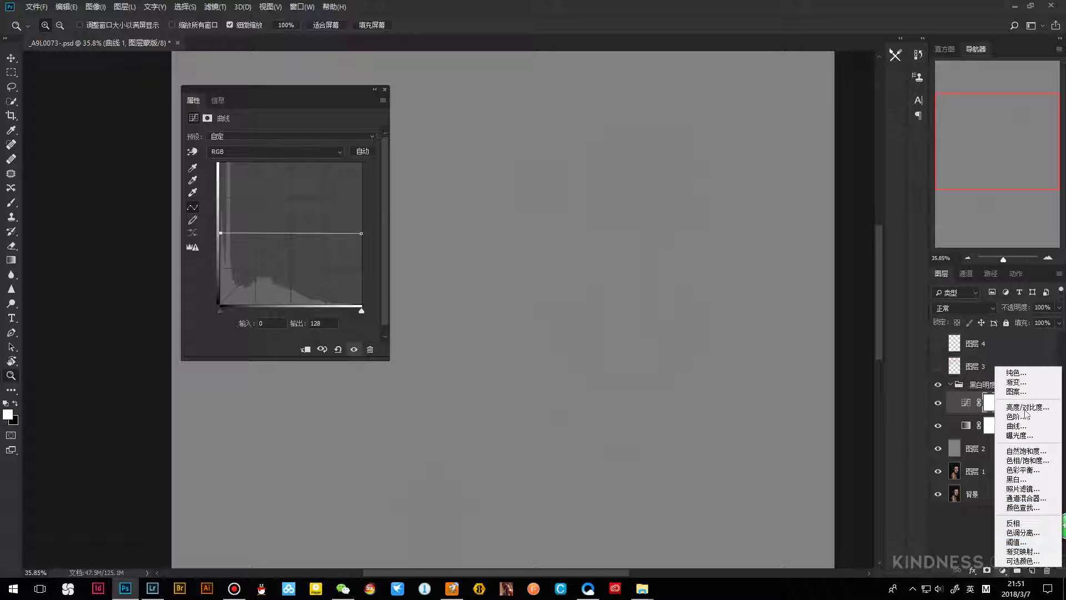
click(1023, 421)
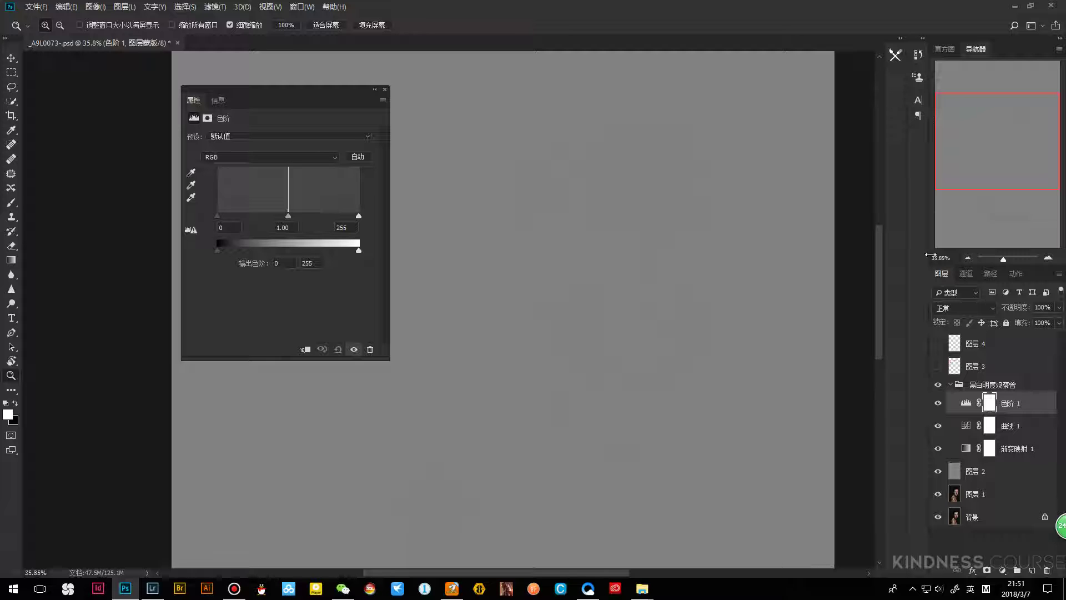
Raise both end points of 曲线 1 to output 255, and return the black point to the base of the diagonal
click(966, 425)
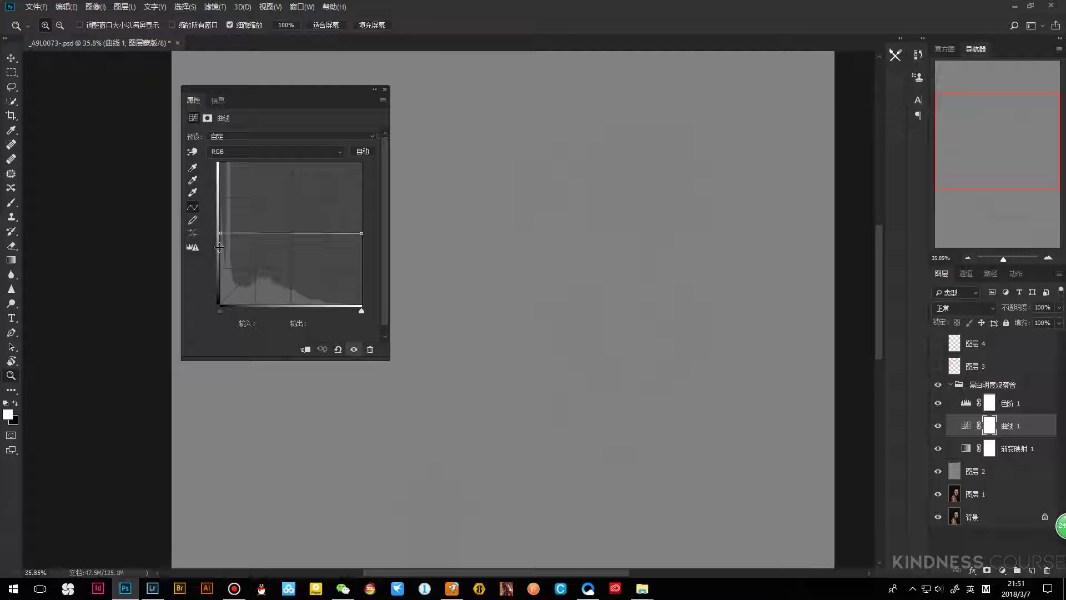
drag(220, 233, 221, 163)
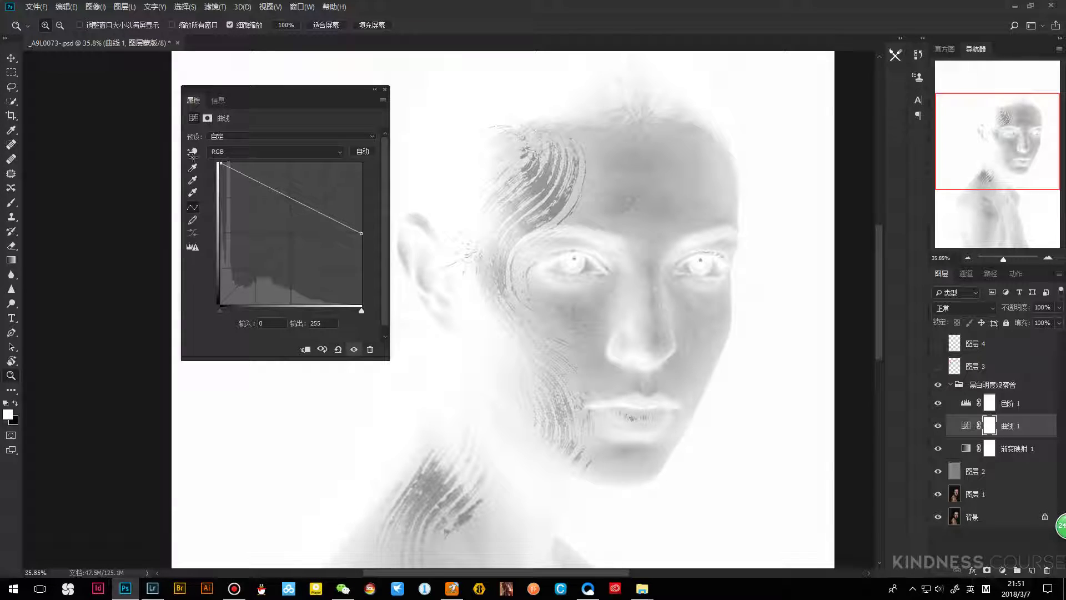
drag(361, 233, 362, 162)
drag(221, 162, 200, 283)
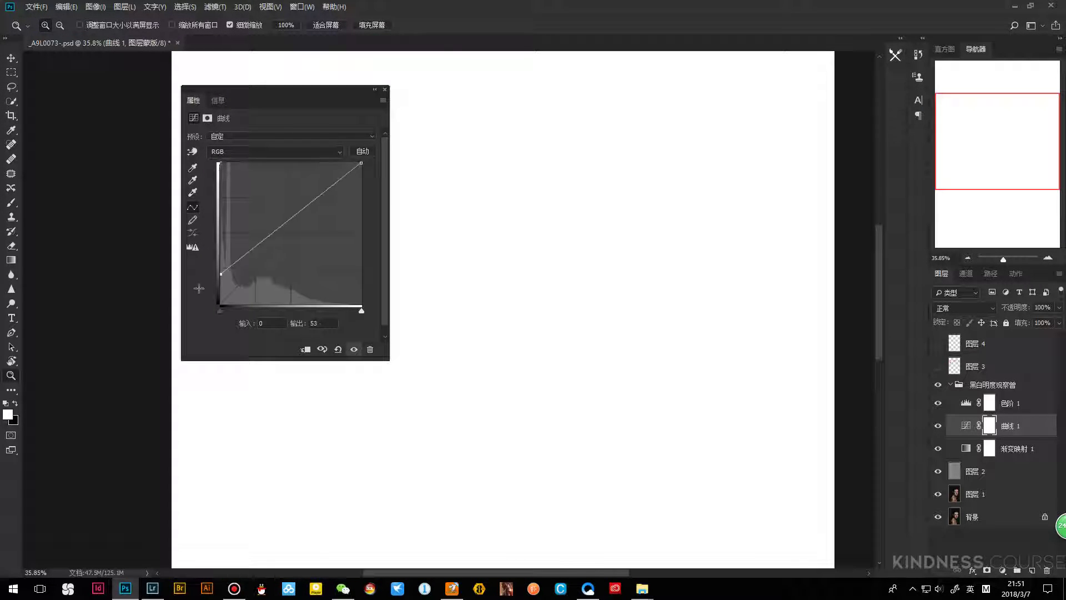
View the portrait's histogram in 色阶 1 and delete that adjustment layer
click(966, 404)
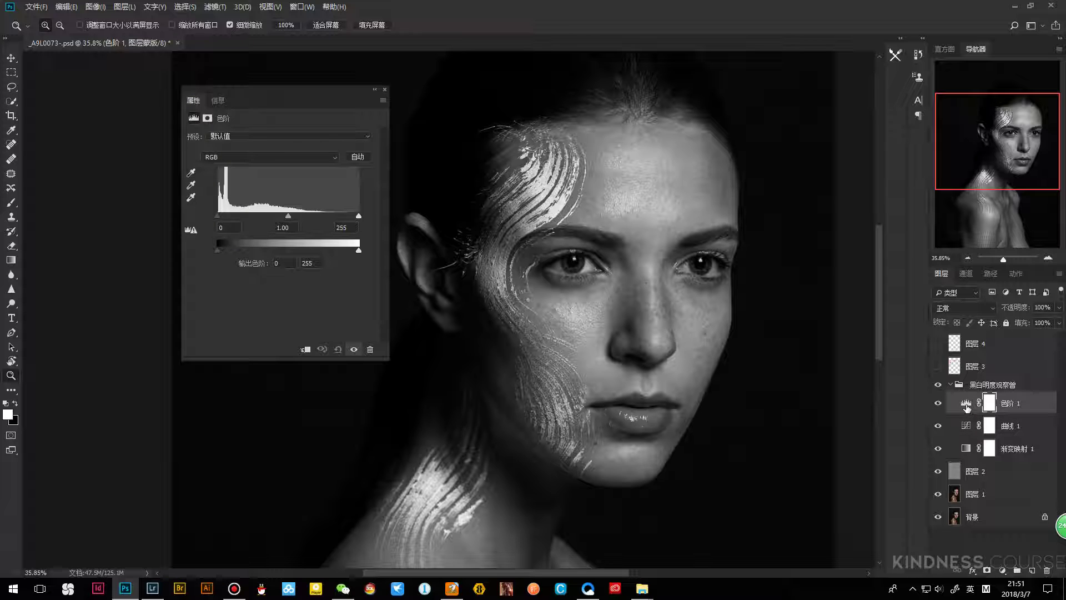
key(Delete)
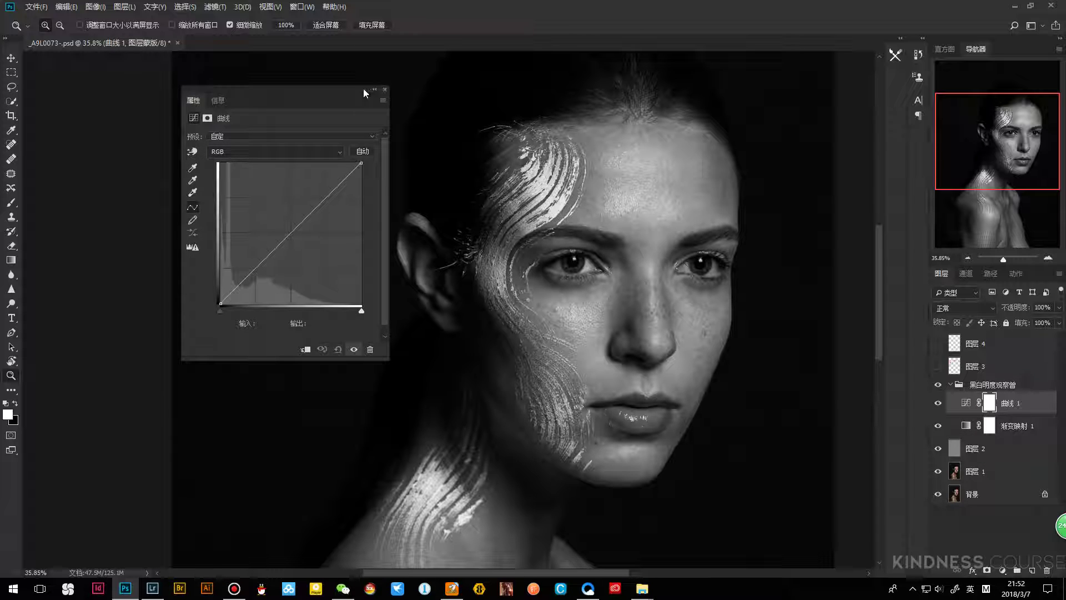
Darken the portrait with a highlight point on 曲线 1 at input 227, output 181, and inspect the forehead closely
drag(367, 94, 389, 100)
alt+click(613, 223)
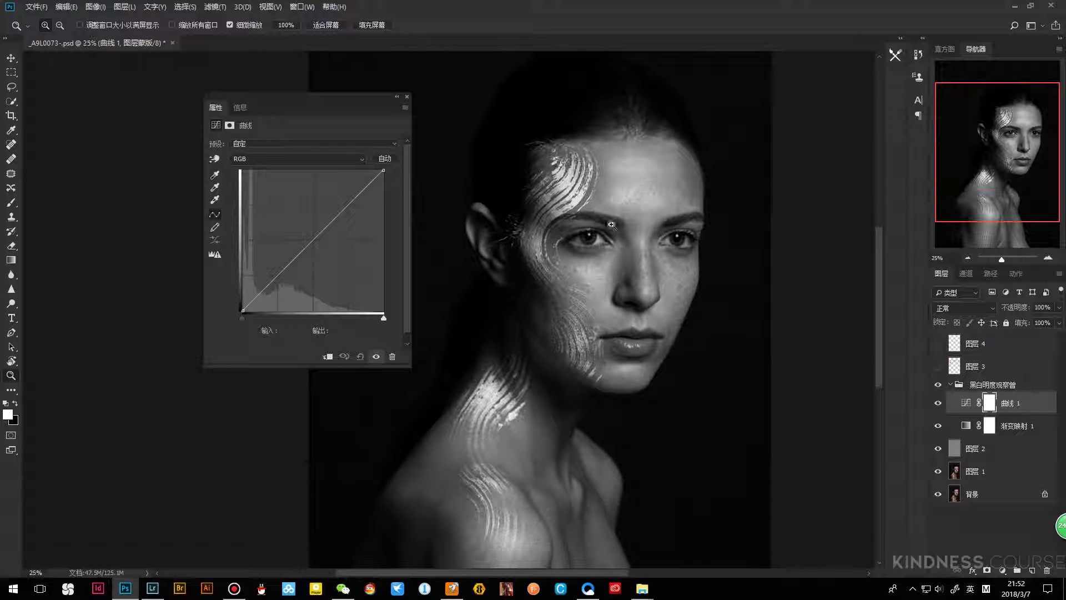
drag(637, 248, 557, 195)
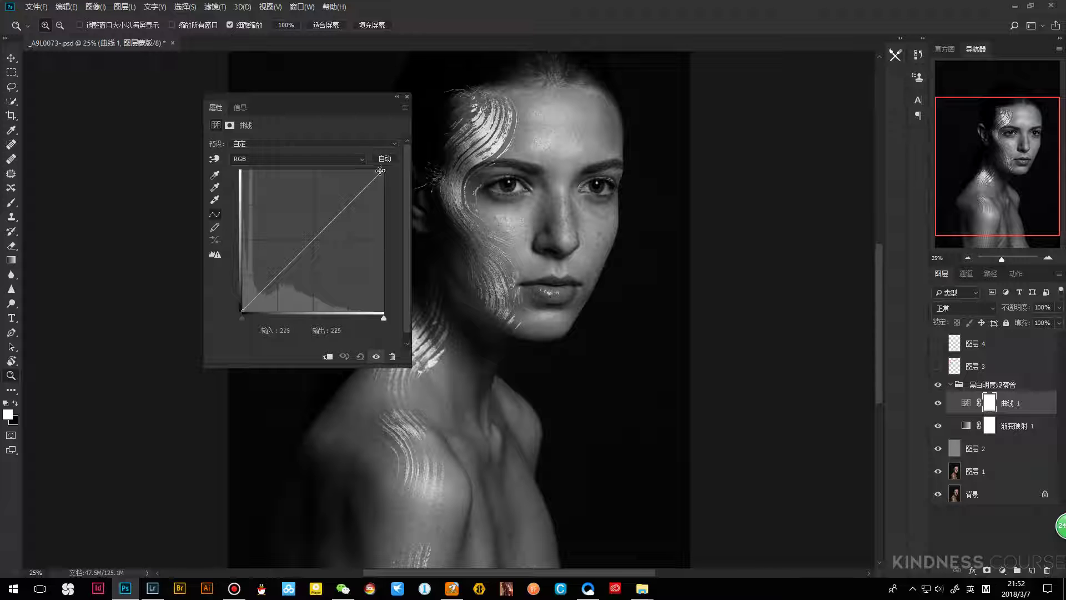
click(361, 196)
drag(361, 196, 368, 211)
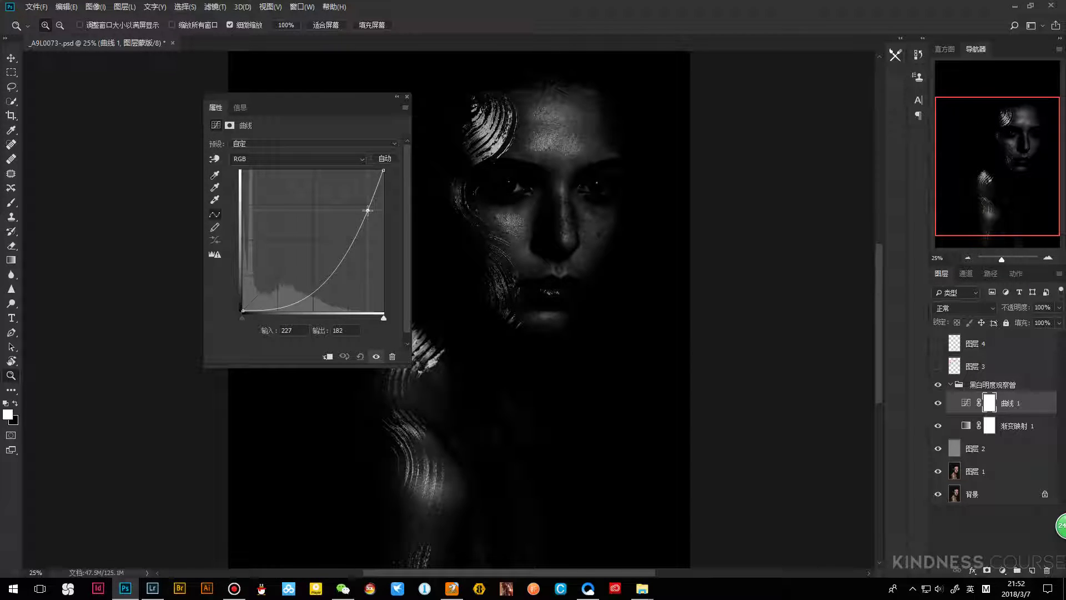
drag(557, 141, 557, 201)
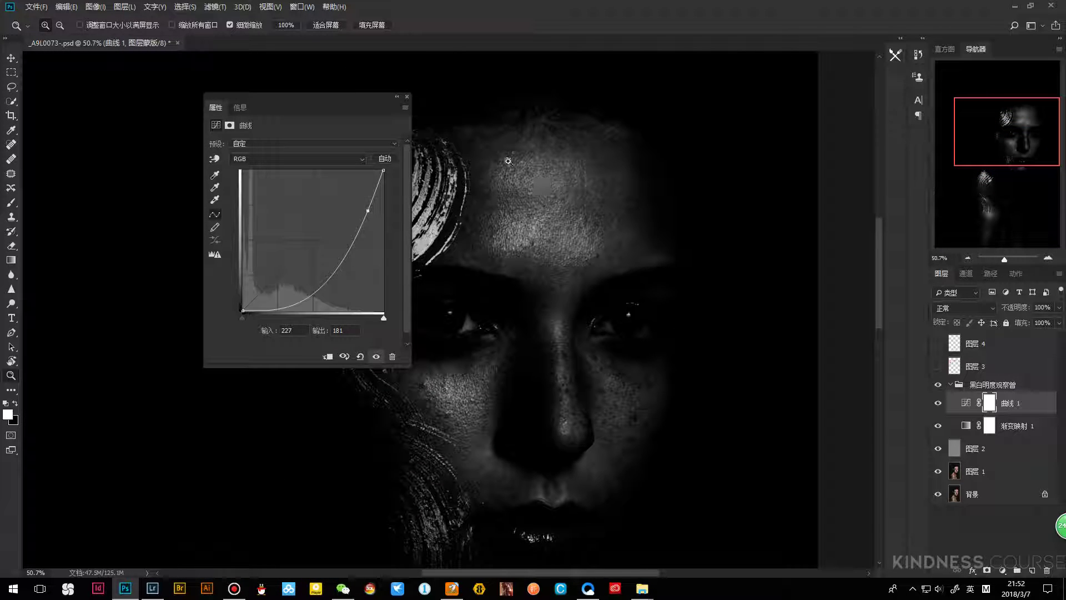
alt+click(536, 200)
Nudge the highlight point of 曲线 1, add a shadow point at about input 100, output 42, and lower it further
drag(369, 214, 363, 215)
drag(303, 282, 305, 294)
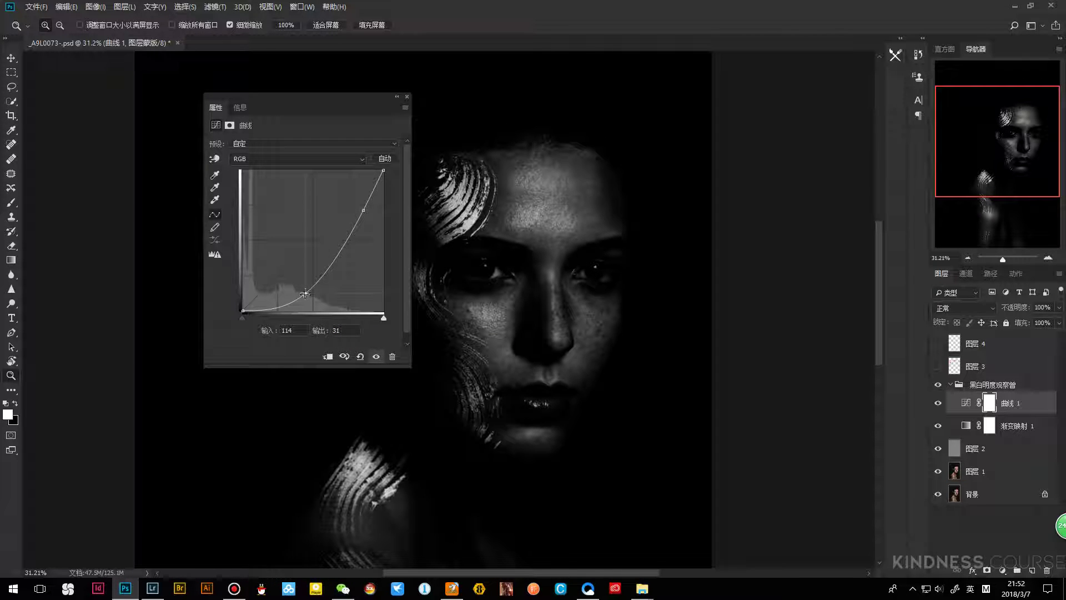
drag(363, 210, 363, 211)
drag(306, 295, 298, 288)
drag(298, 293, 298, 293)
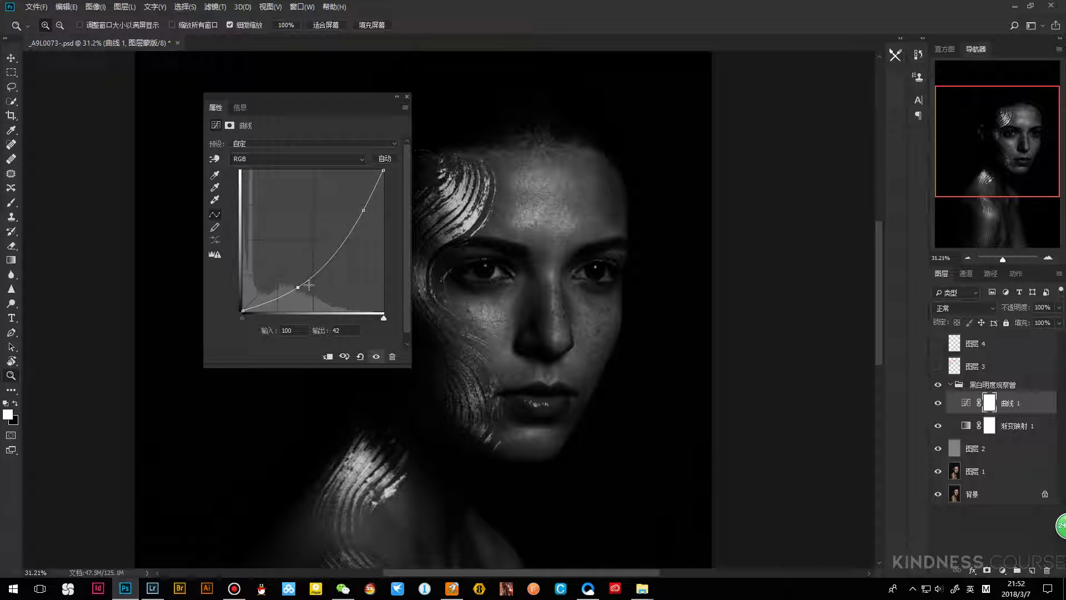
drag(298, 289, 296, 295)
Close the curve properties and examine the light and dark areas of the darkened face
drag(551, 208, 577, 205)
click(407, 97)
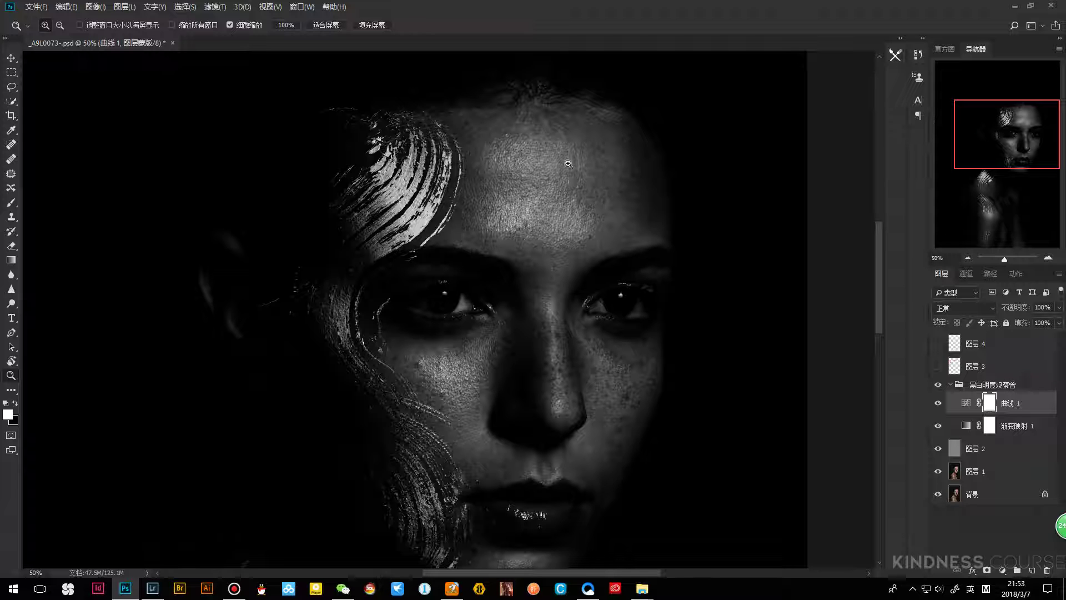
drag(584, 204, 558, 229)
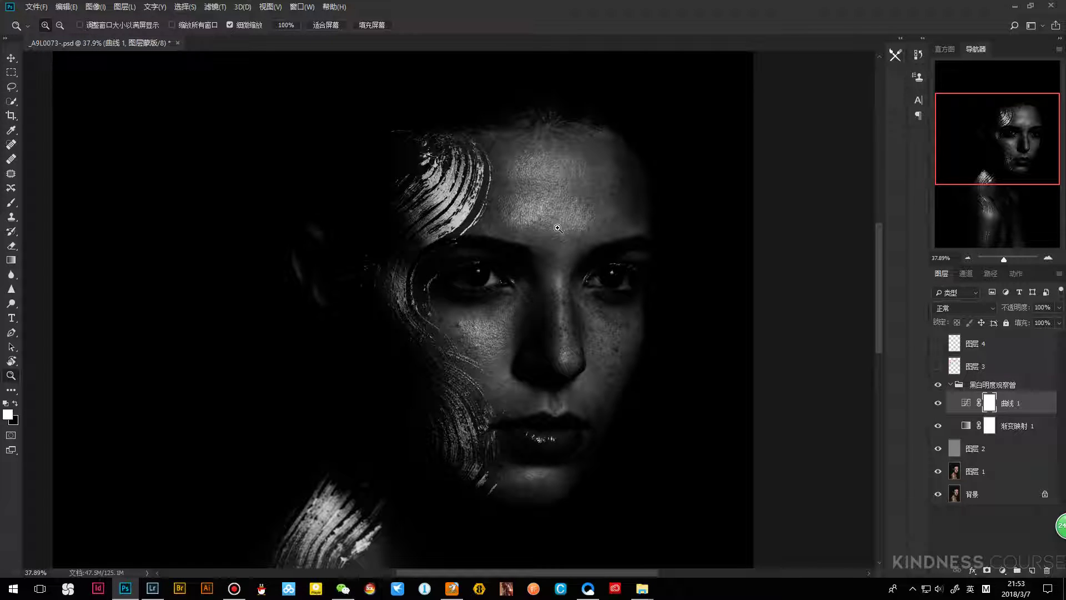
drag(559, 307, 505, 276)
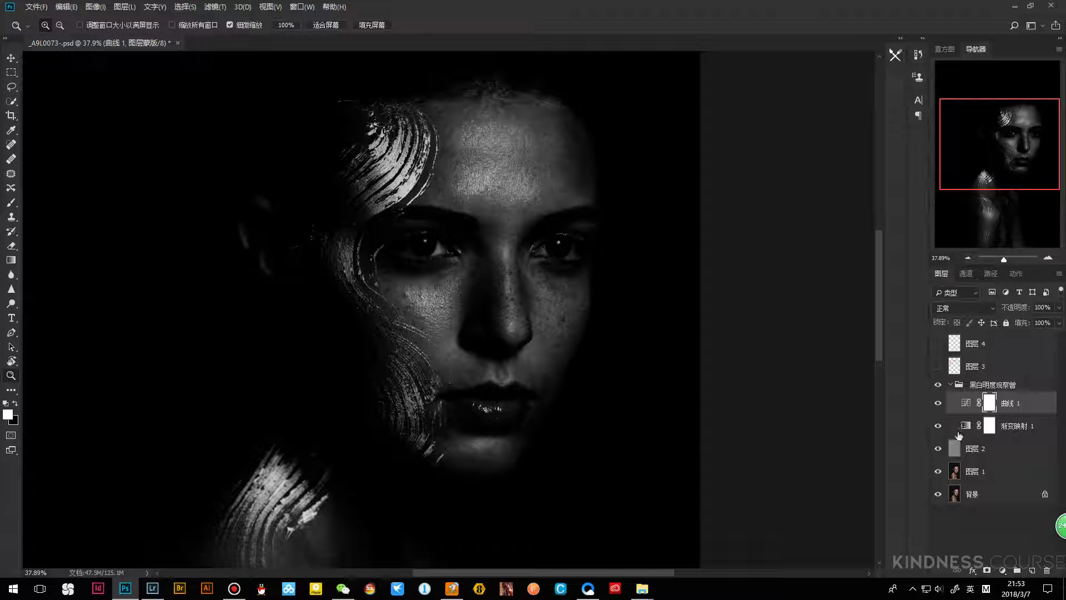
Collapse the black-and-white observation group, select the gray 图层 2, and choose the soft round 30-pixel brush tip
click(950, 385)
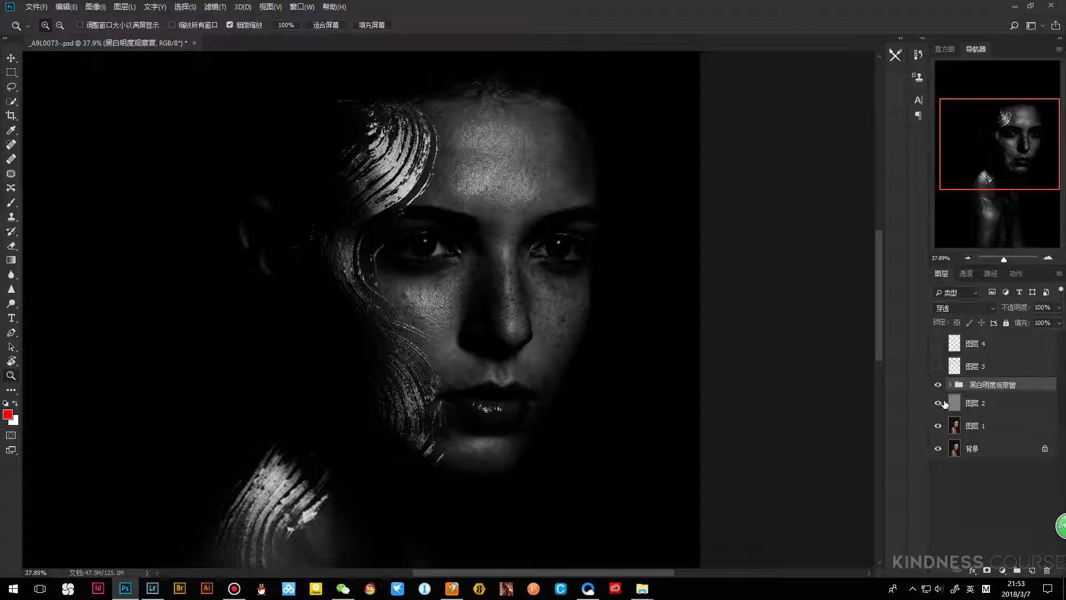
click(986, 405)
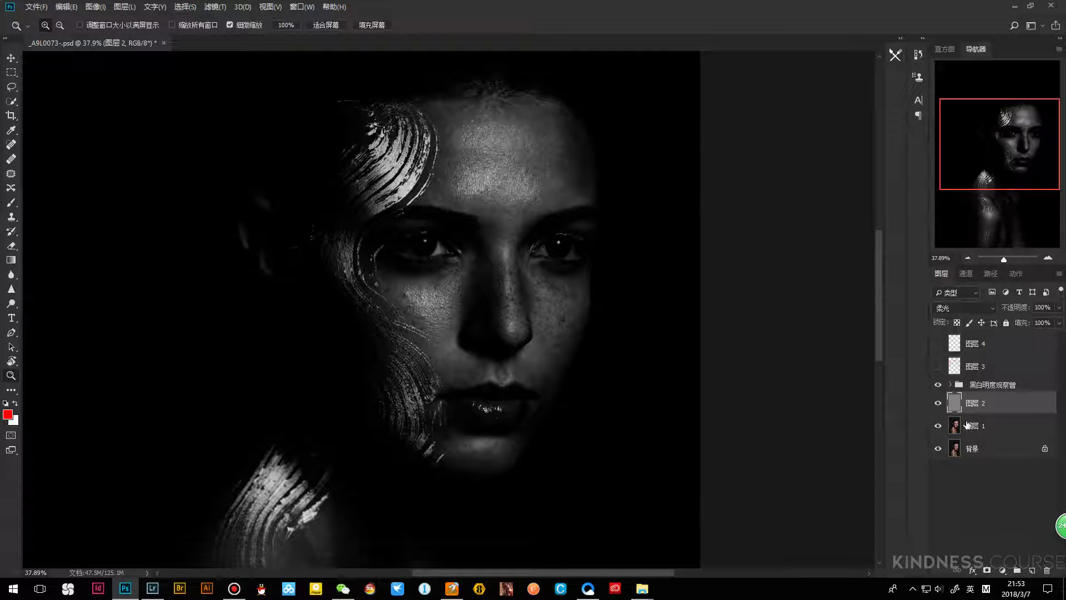
key(b)
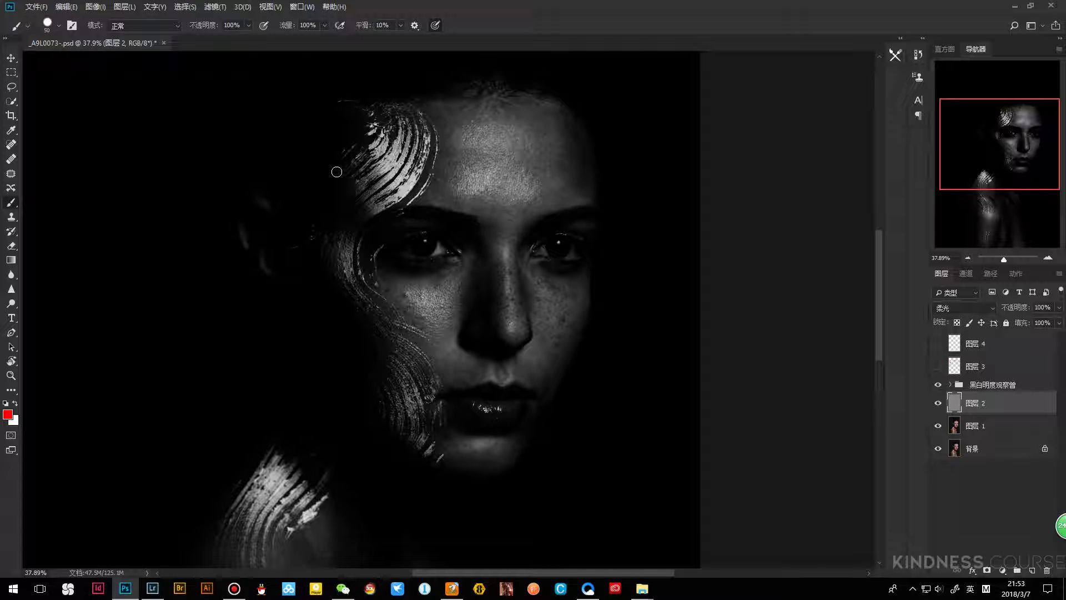
click(71, 25)
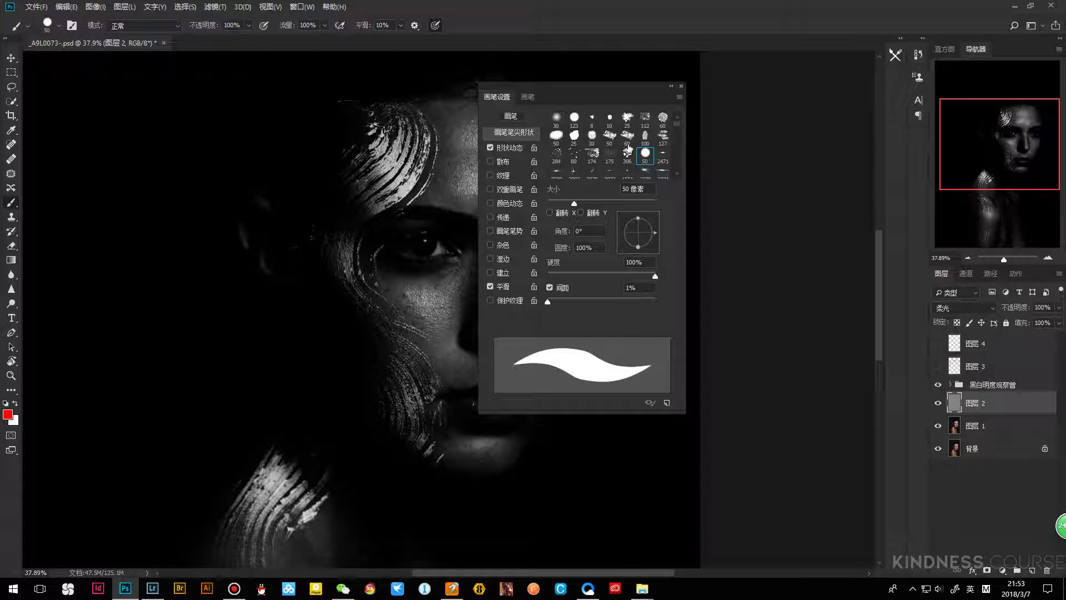
click(559, 121)
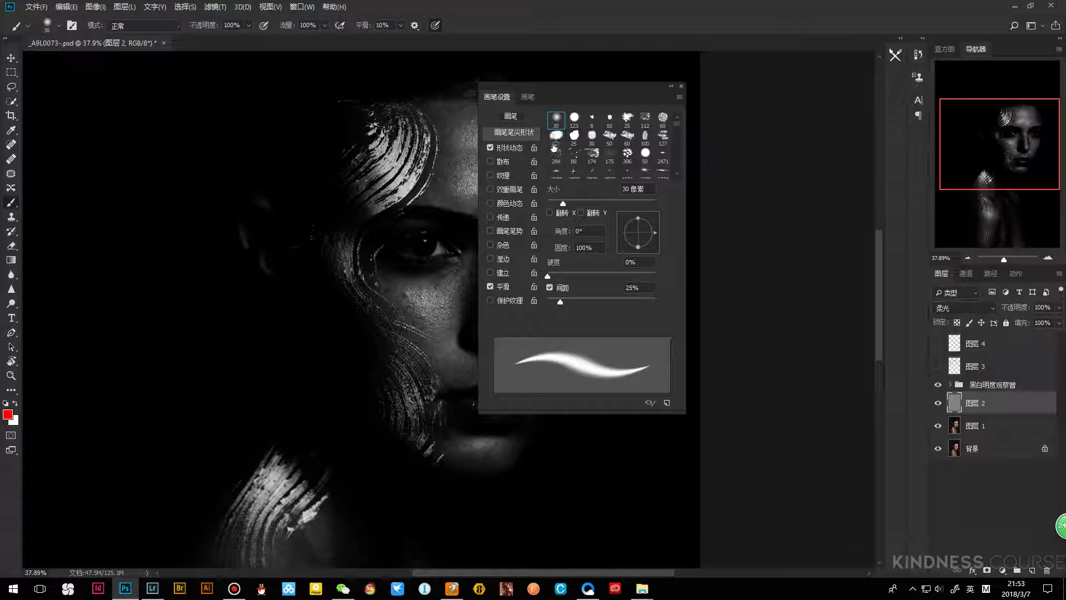
Disable pen pressure for brush size, enable it for opacity, set 20% opacity and 50% flow, and close the brush settings
click(435, 26)
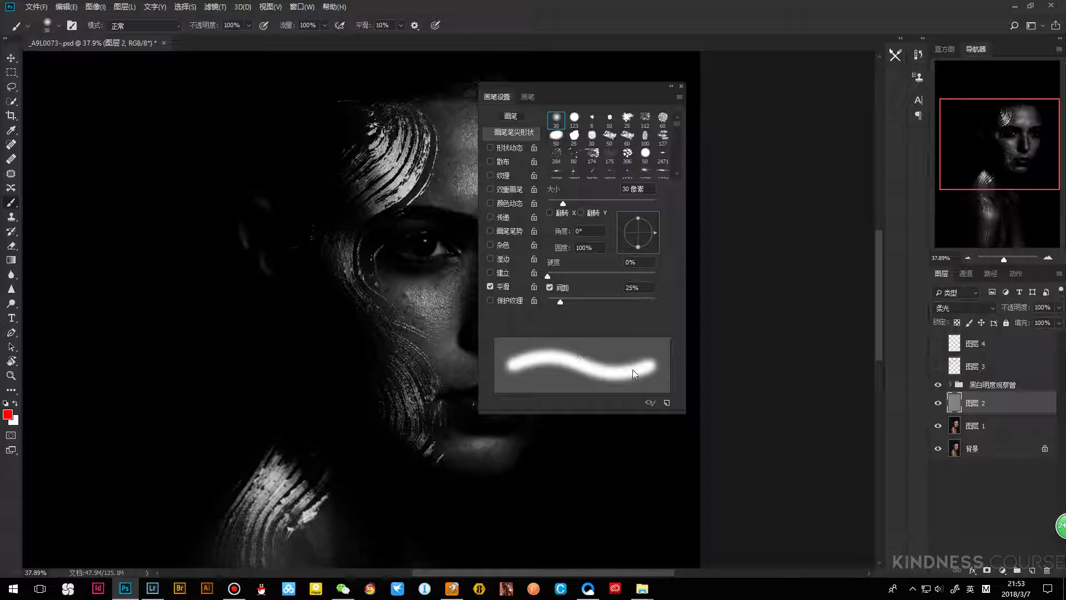
click(264, 26)
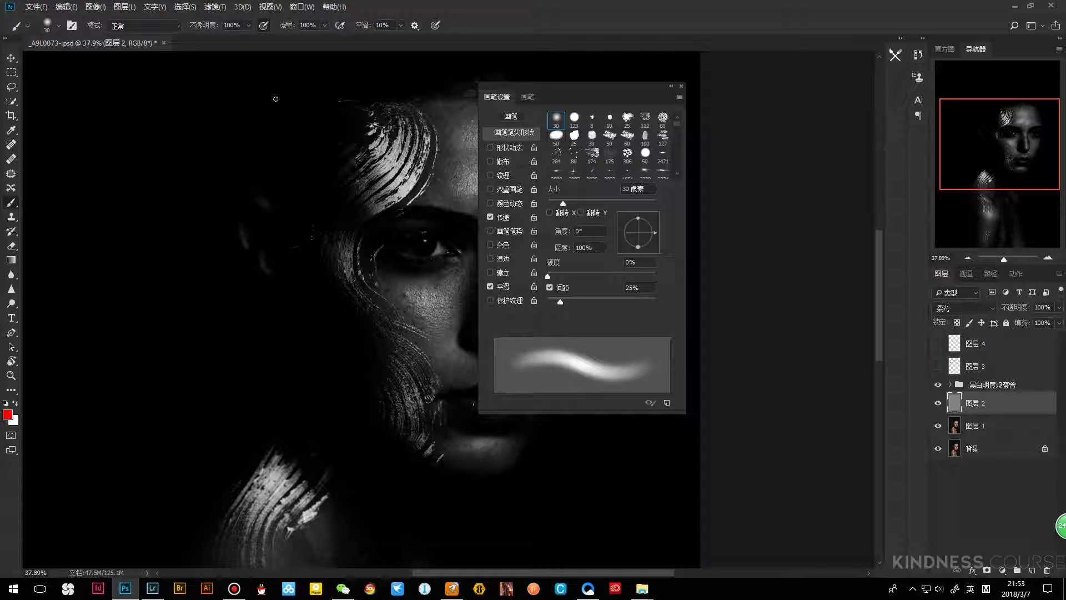
click(236, 21)
text(20)
key(Tab)
click(681, 87)
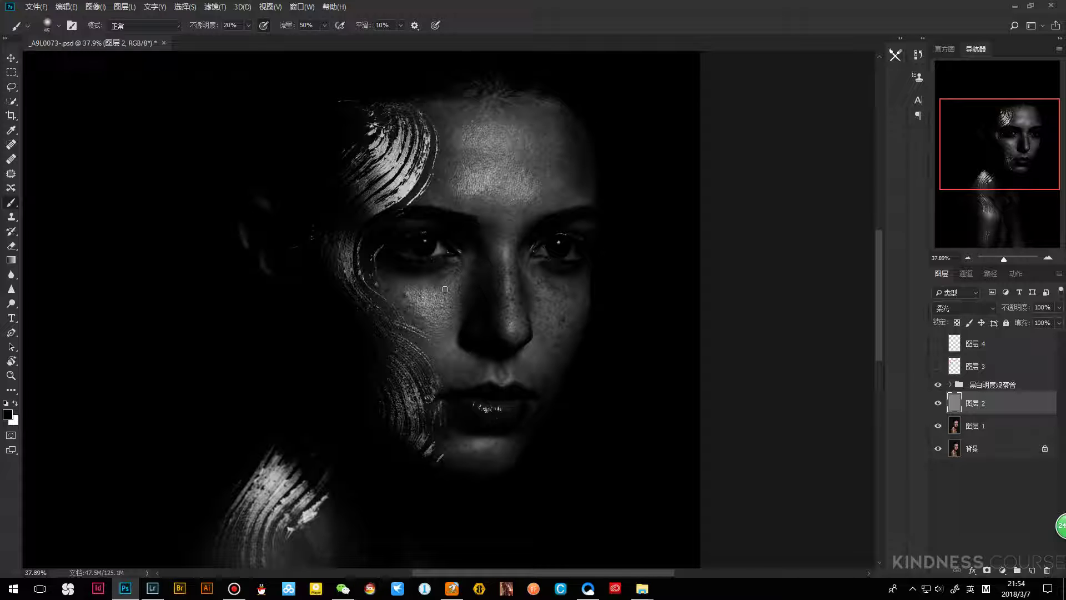
Try larger and smaller sizes of the soft brush against the darkened face
key(bracketright)
key(bracketright)
key(bracketright)
key(bracketright)
key(bracketright)
key(bracketright)
key(bracketright)
key(bracketright)
key(bracketright)
key(bracketright)
key(bracketright)
key(bracketright)
key(bracketleft)
key(bracketleft)
key(bracketleft)
key(bracketleft)
key(bracketleft)
key(z)
drag(520, 172, 523, 177)
drag(523, 177, 487, 203)
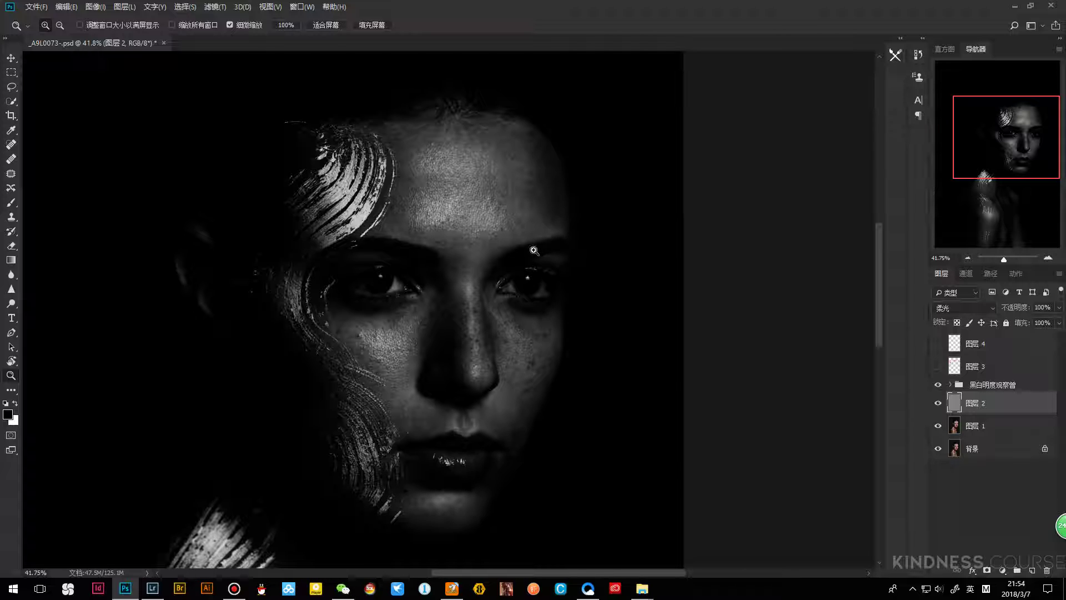
key(b)
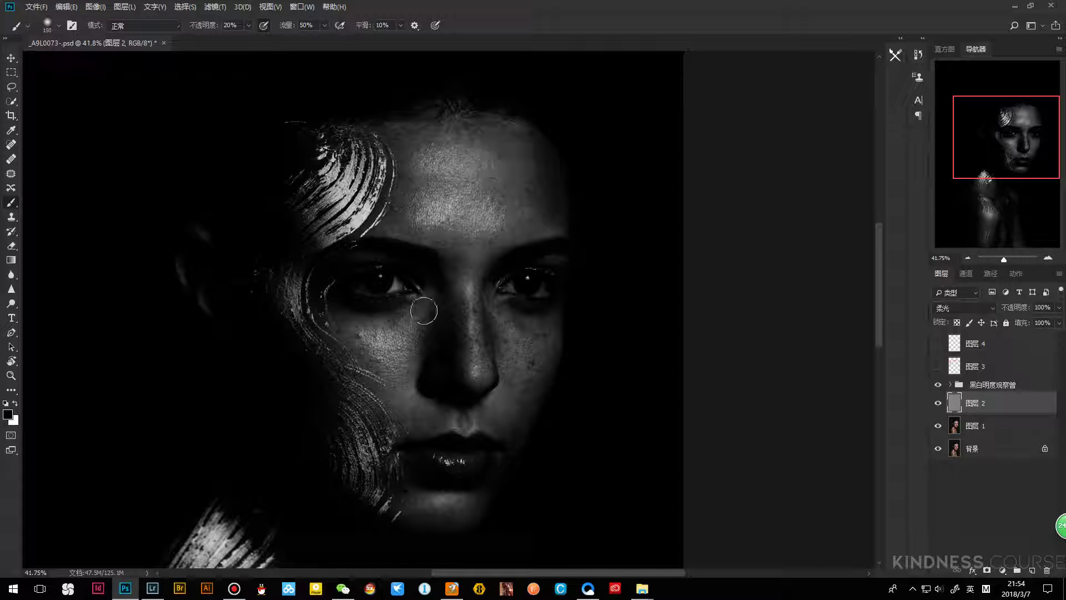
Make white the foreground colour and reduce the brush size to 50 pixels
key(x)
key(z)
drag(507, 207, 497, 226)
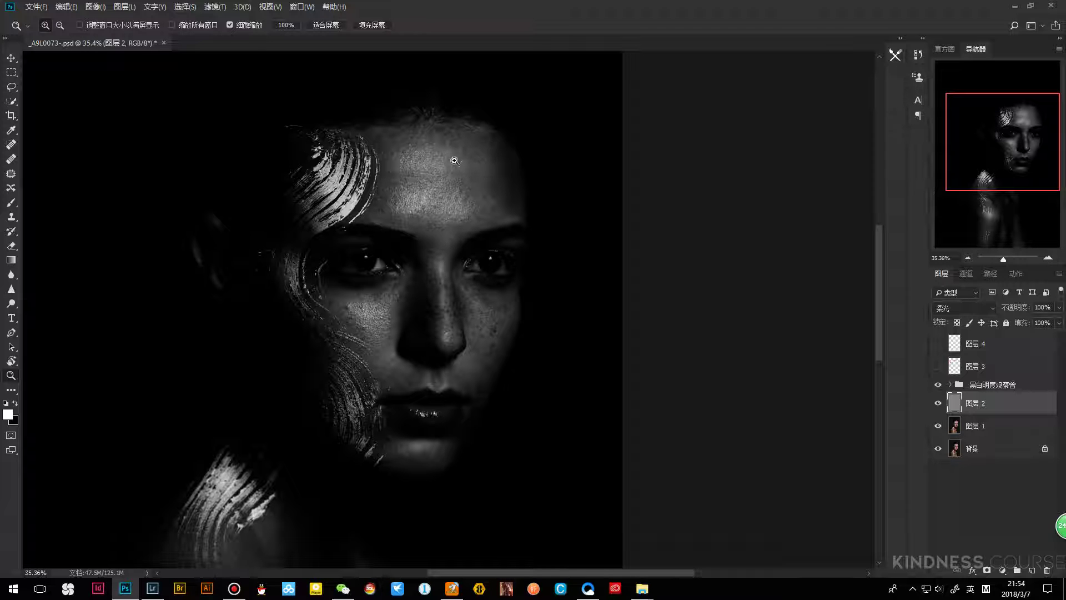
key(b)
key(z)
drag(483, 230, 468, 235)
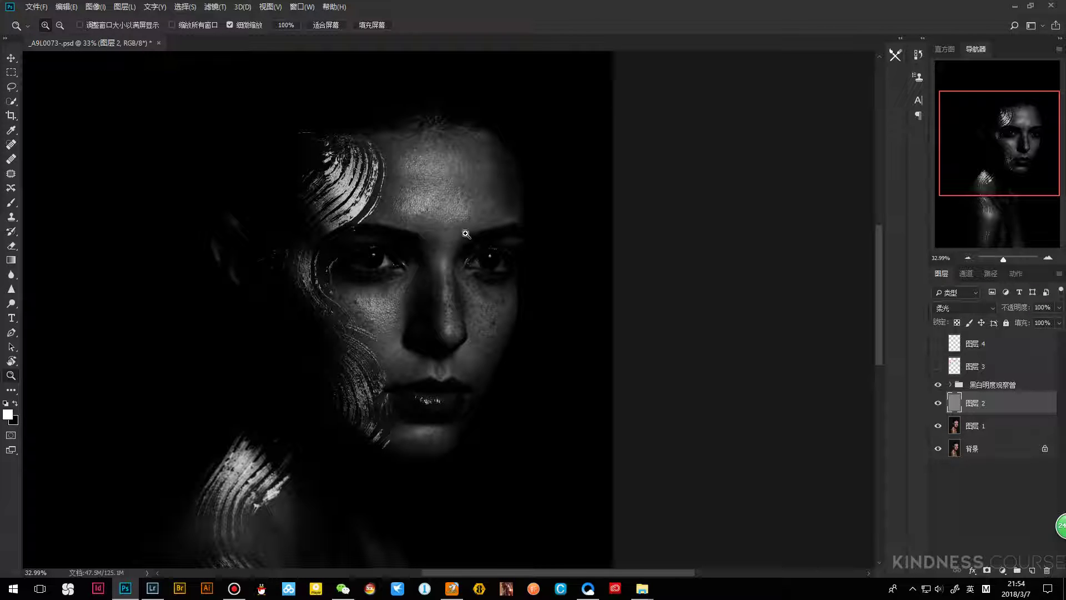
key(b)
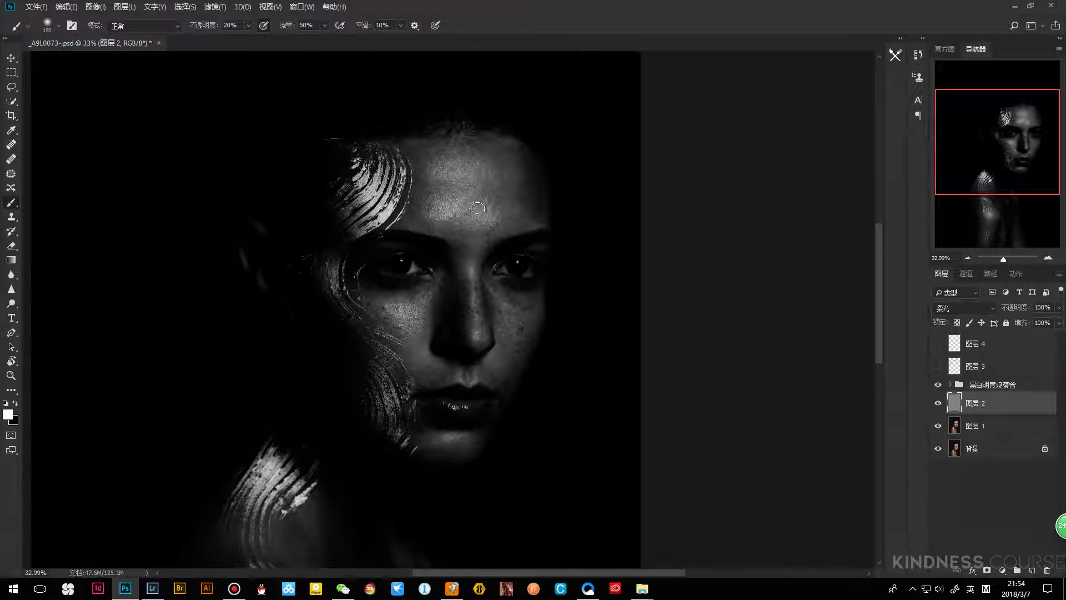
key(bracketleft)
key(bracketleft)
key(bracketleft)
key(bracketleft)
key(bracketleft)
key(bracketleft)
key(bracketleft)
Search Windows Settings for 控制面板, open the Control Panel, and show the tablet functions in Wacom 数位板属性
click(11, 587)
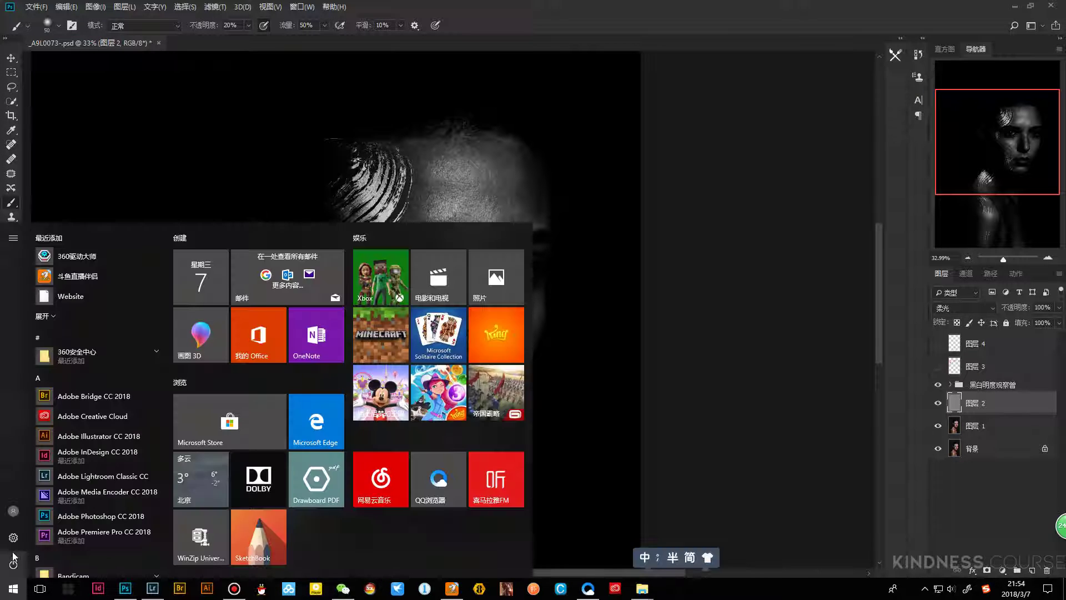
click(14, 537)
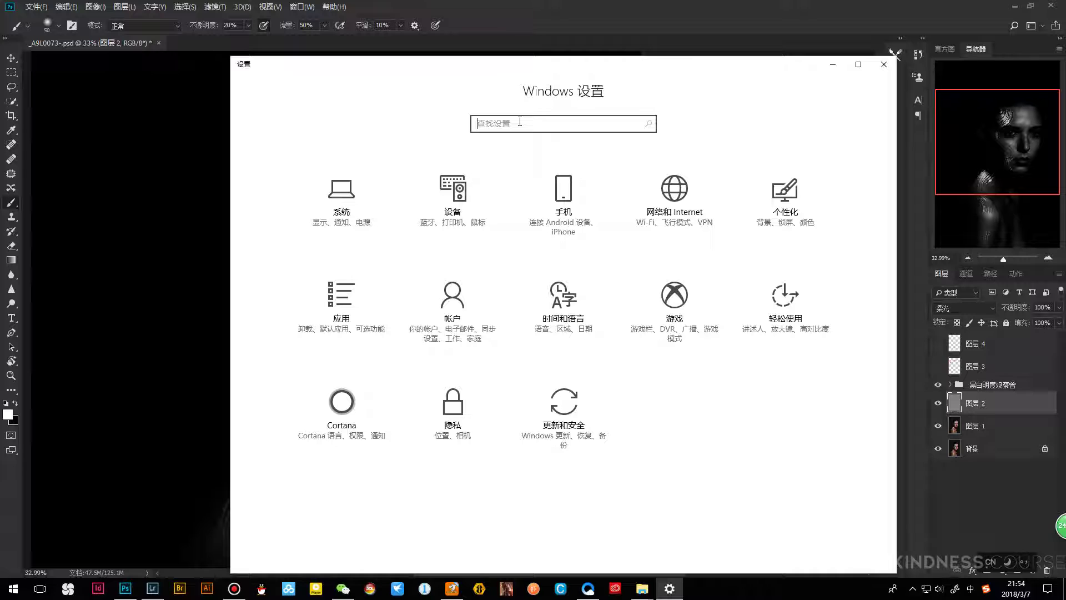
text(kongzhimianban)
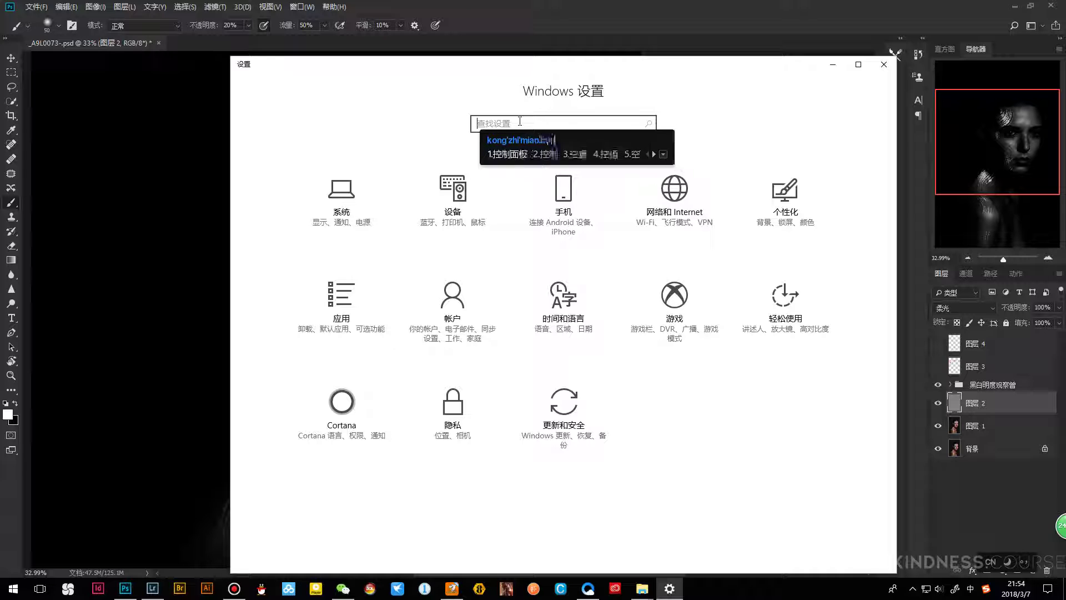
key(space)
key(Return)
click(416, 139)
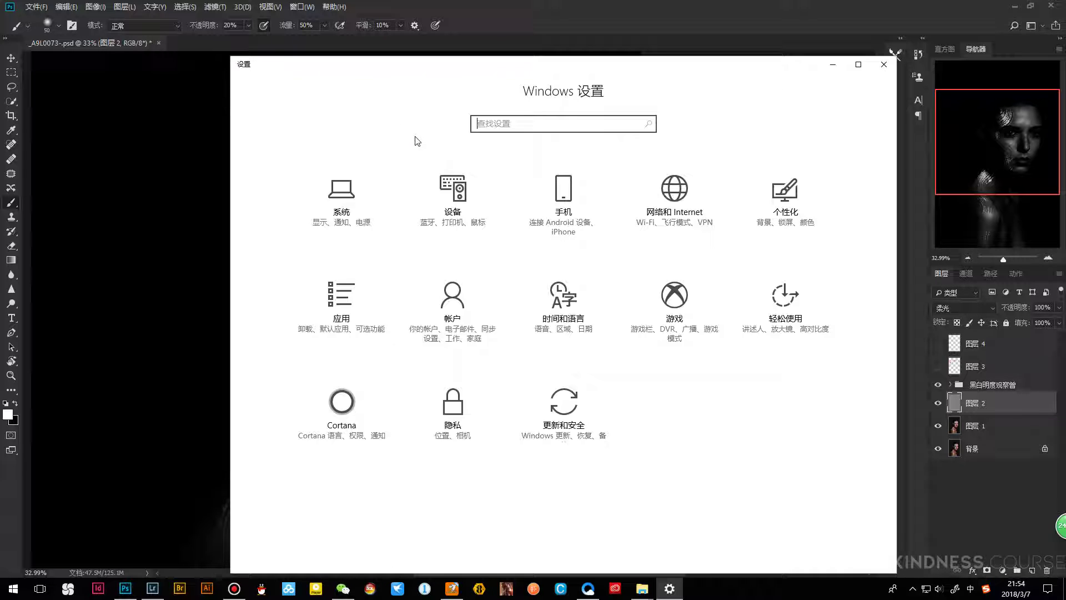
click(594, 216)
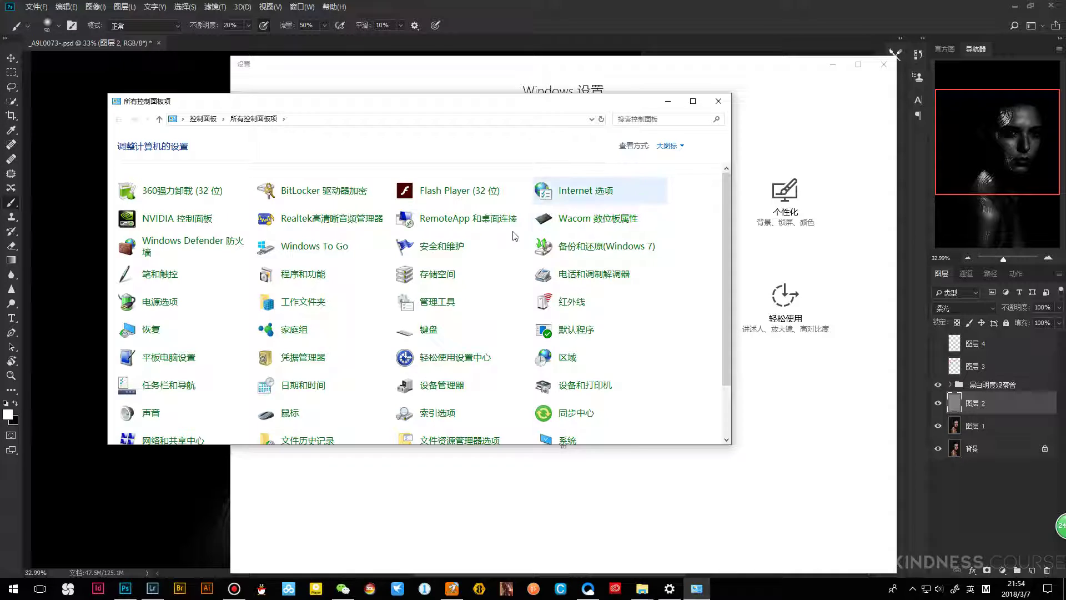
click(424, 191)
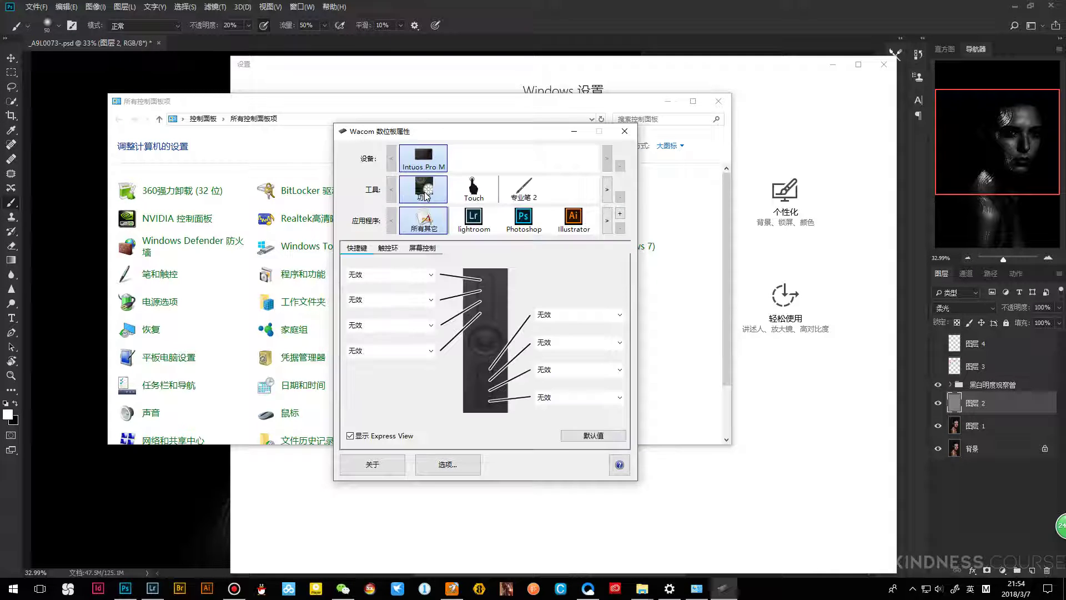
Review the tablet's function pages, turn off 显示 Express View, and show the shortcut keys assigned for Photoshop
click(421, 248)
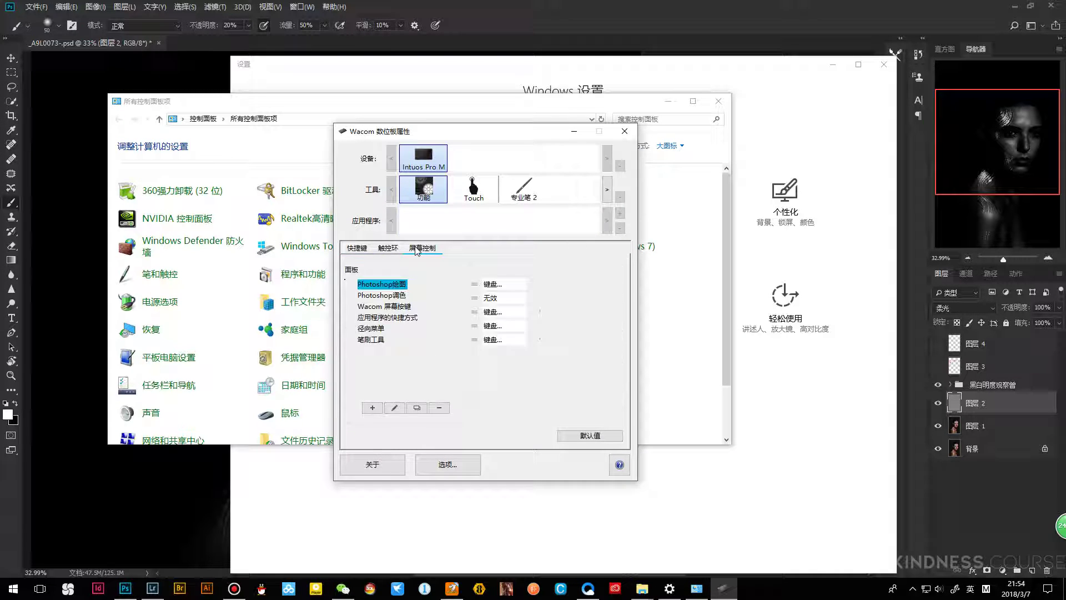
click(396, 248)
click(366, 248)
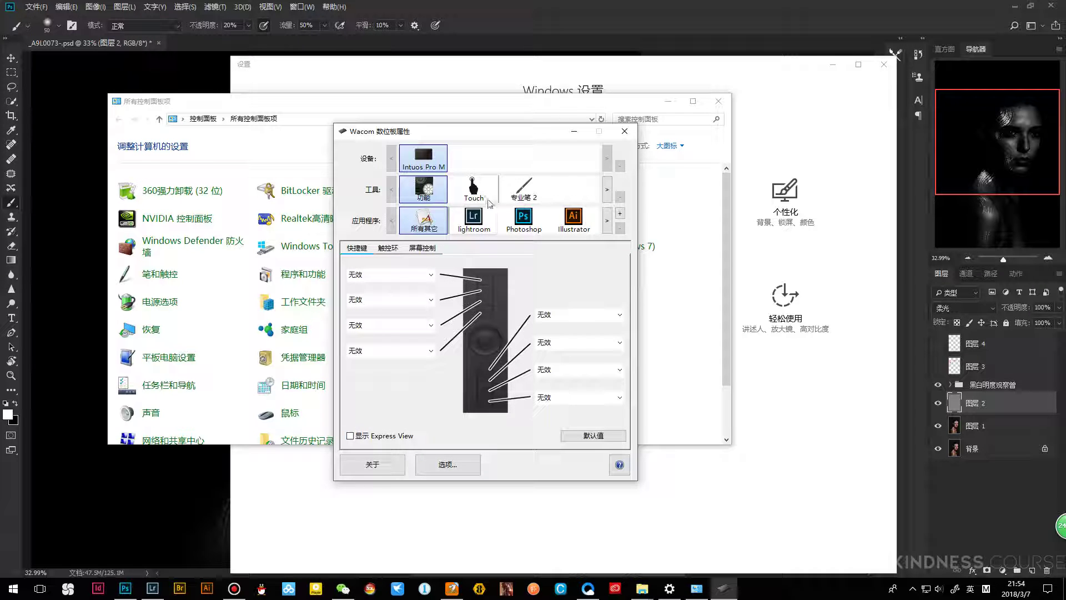
click(476, 222)
click(351, 436)
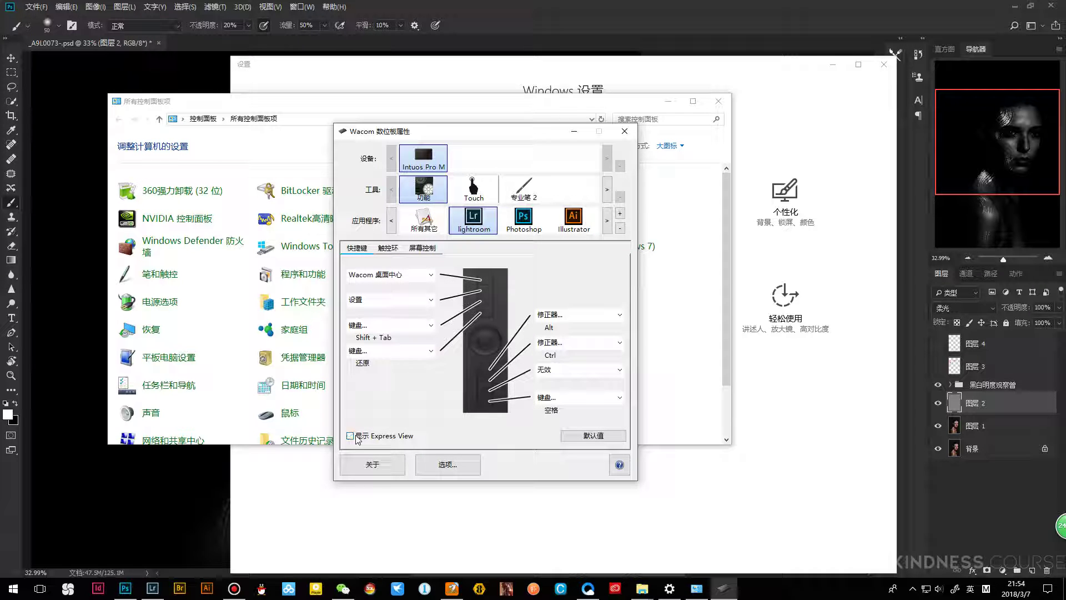
click(525, 222)
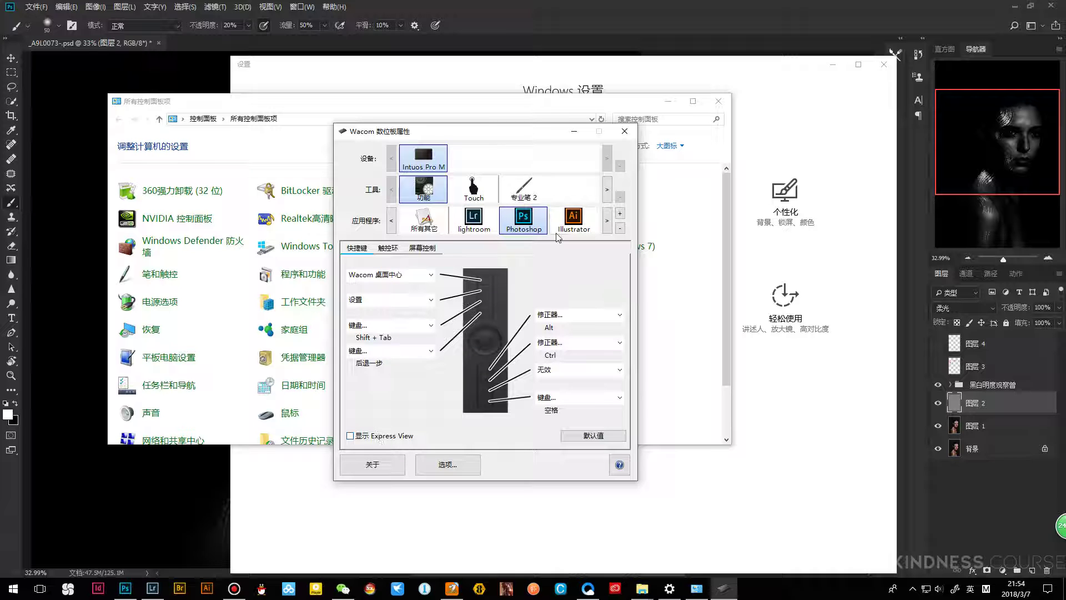
Set the four upper tablet shortcut keys for Photoshop to 无效
click(411, 274)
click(383, 412)
click(400, 299)
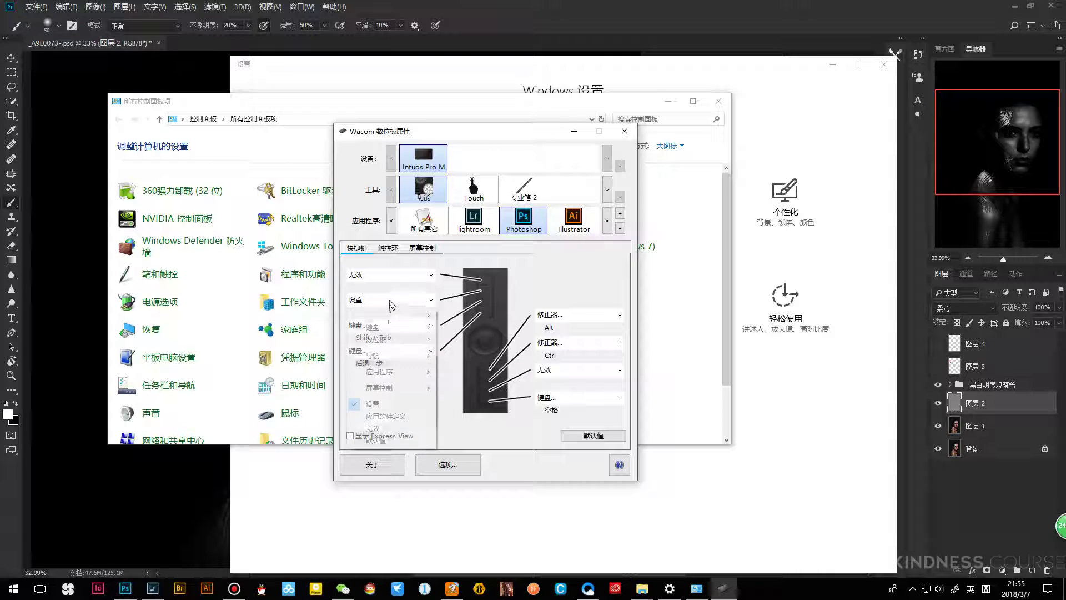
click(389, 439)
click(390, 327)
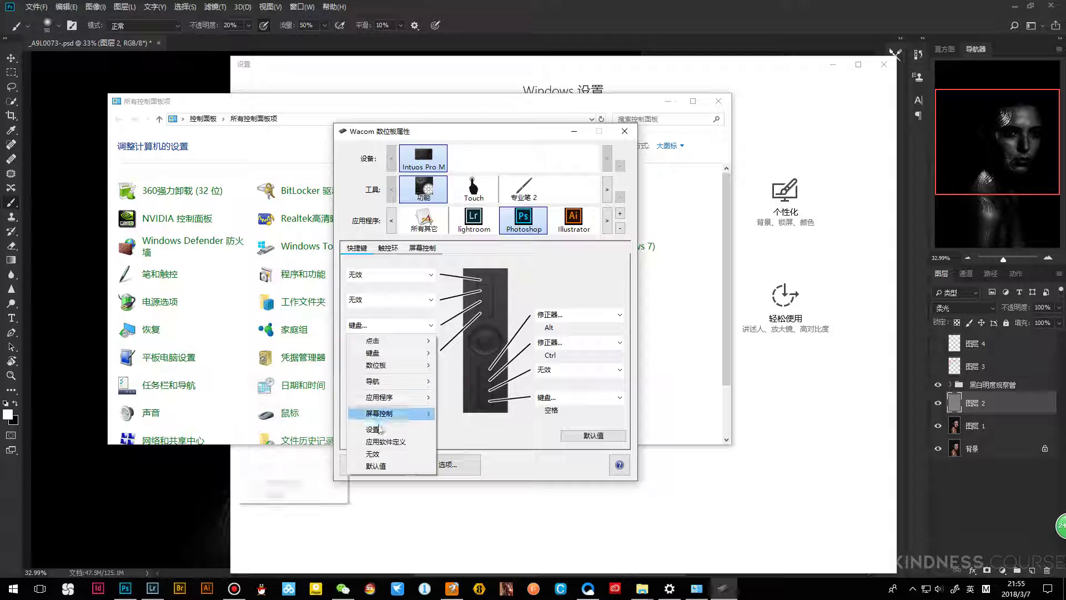
click(388, 439)
click(394, 354)
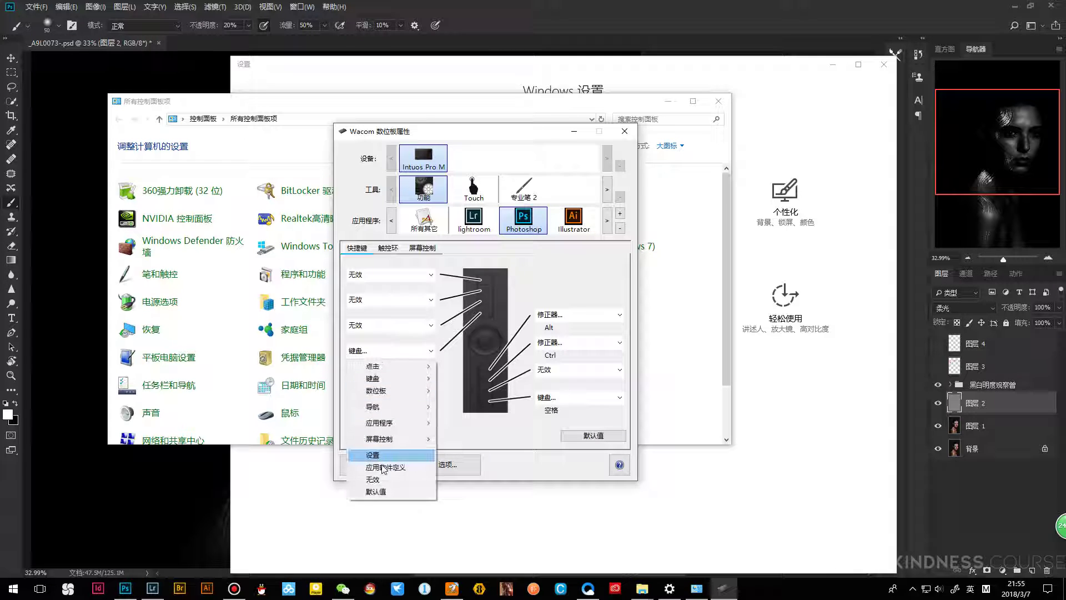
click(369, 473)
Set the four lower tablet shortcut keys for Photoshop to 无效
click(552, 315)
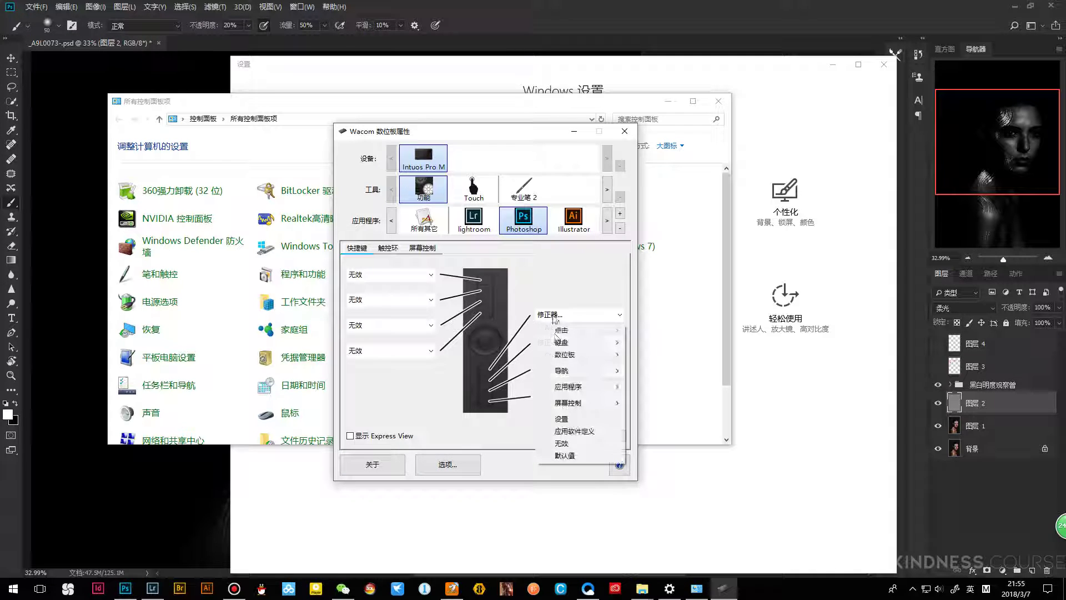
click(561, 444)
click(553, 347)
click(559, 470)
click(550, 369)
click(550, 499)
click(555, 397)
click(560, 525)
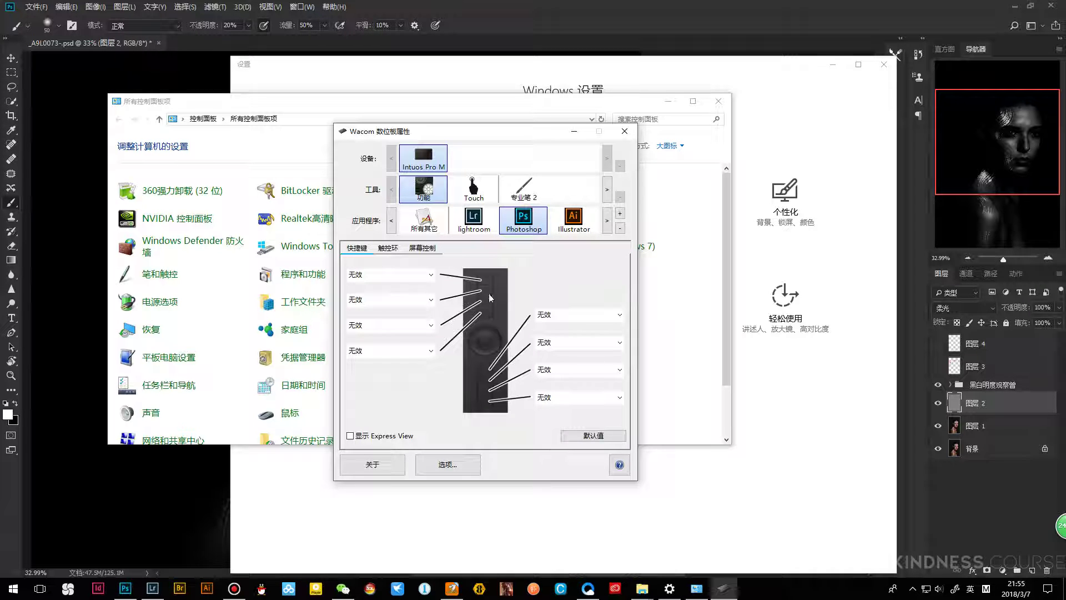
Turn off 显示触控环设置 for the touch ring, then close the tablet properties, Control Panel and Windows Settings
click(388, 248)
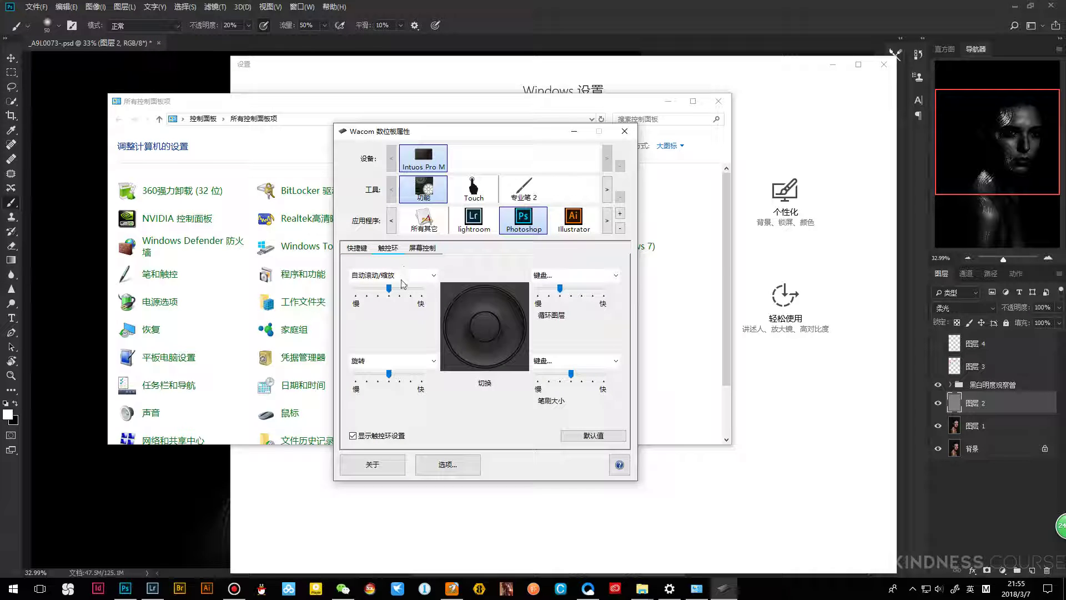
click(364, 431)
click(431, 249)
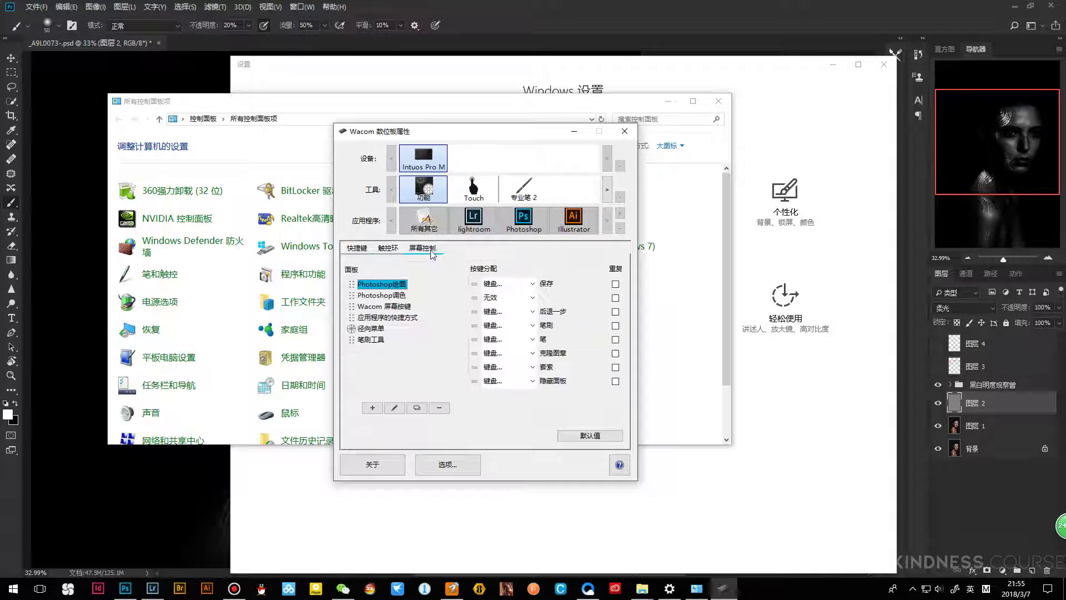
click(392, 251)
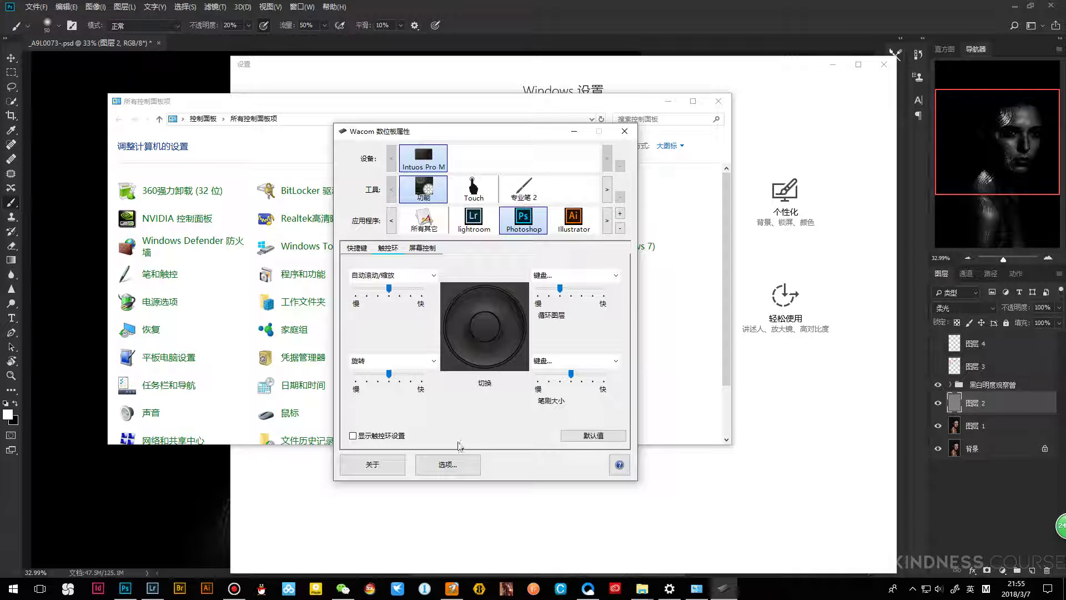
click(625, 131)
click(718, 101)
click(883, 64)
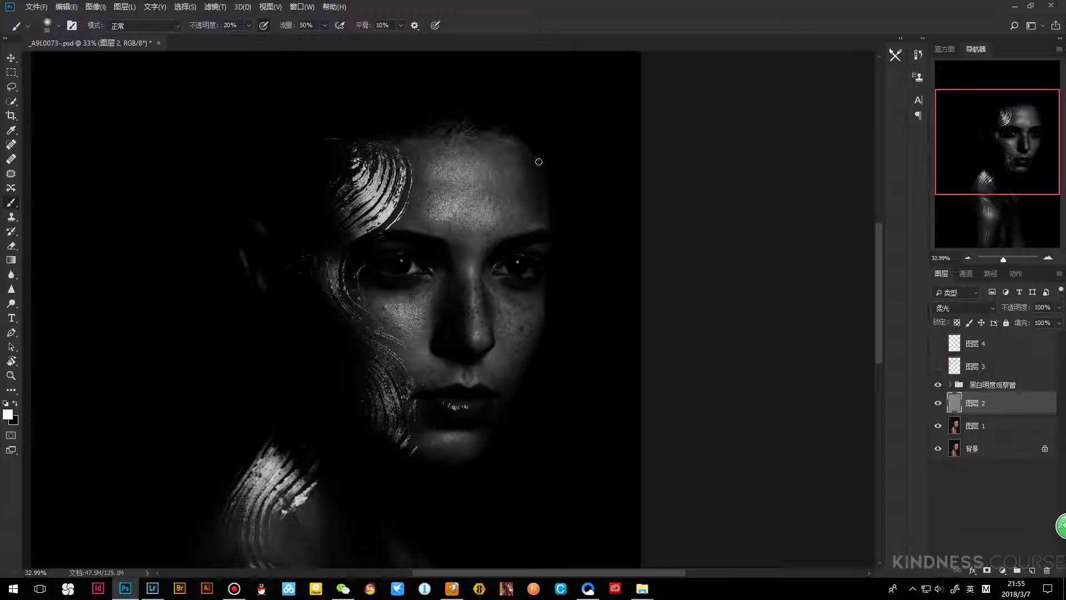
scroll(538, 161, down, 20)
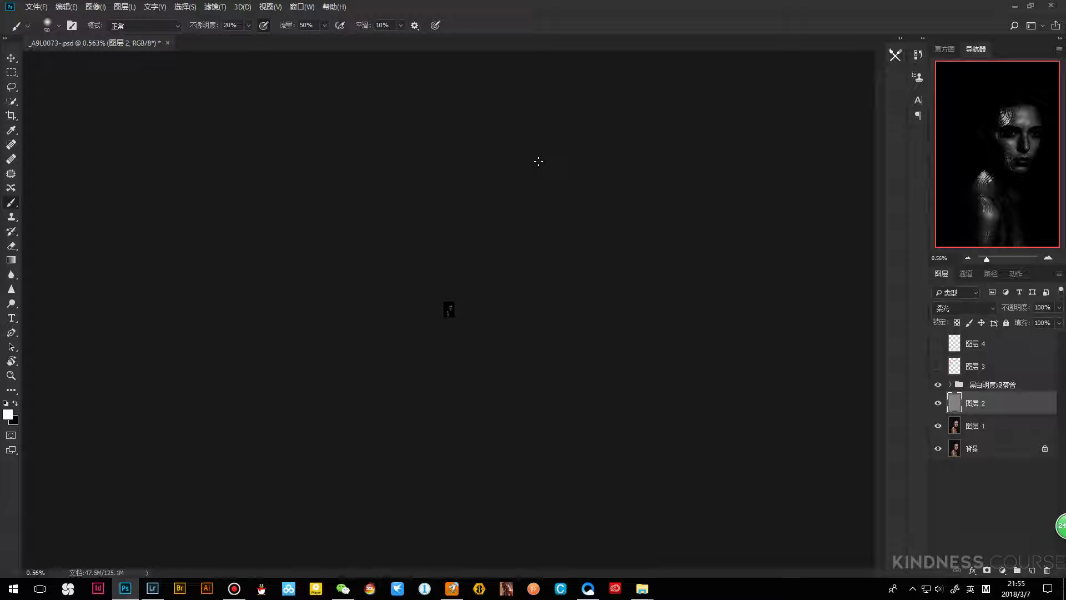
scroll(539, 162, up, 3)
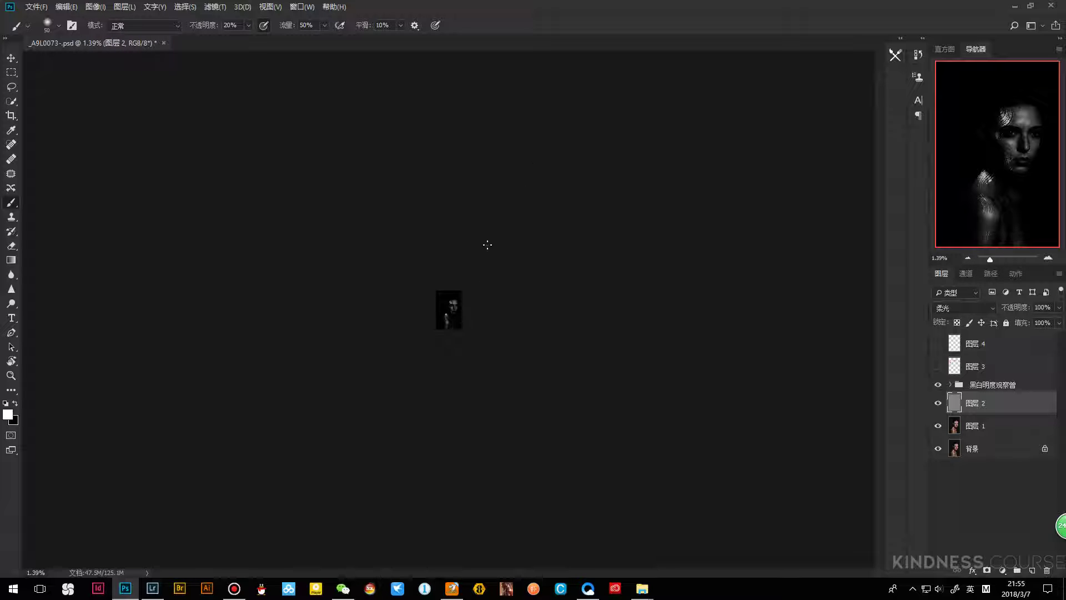
key(z)
scroll(467, 307, up, 4)
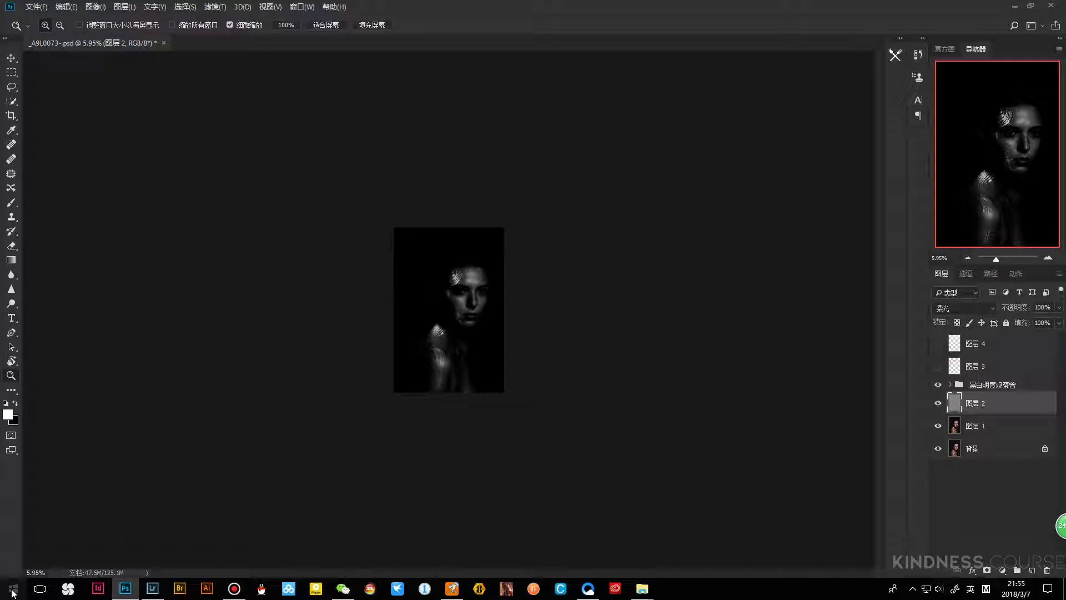
Reopen the Wacom tablet properties by searching Windows Settings for 控制面板, and show the touch ring functions for 所有其它
click(12, 587)
click(11, 537)
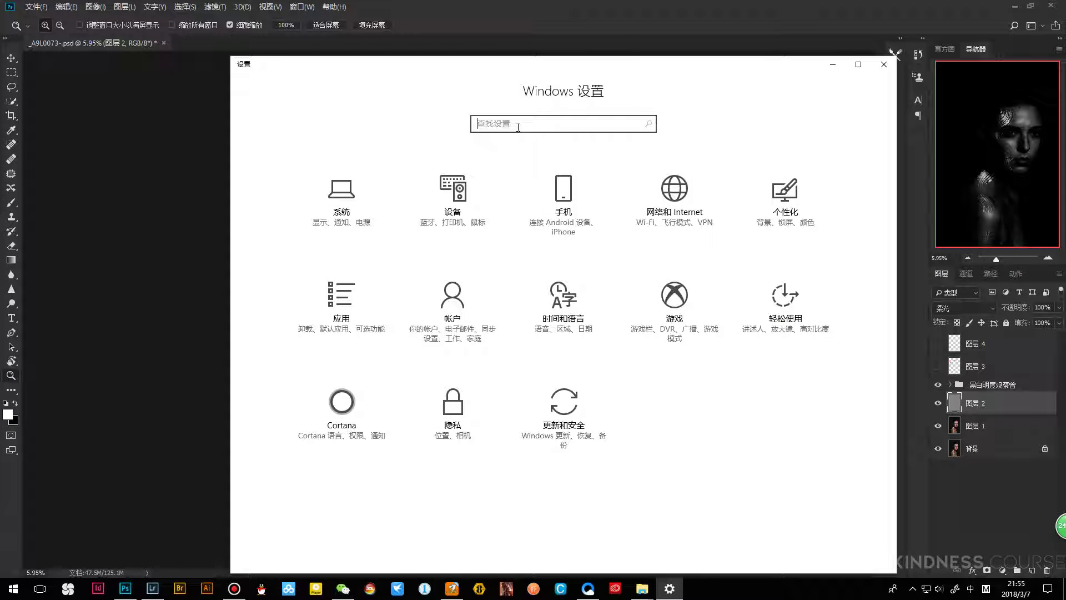
text(控制面板)
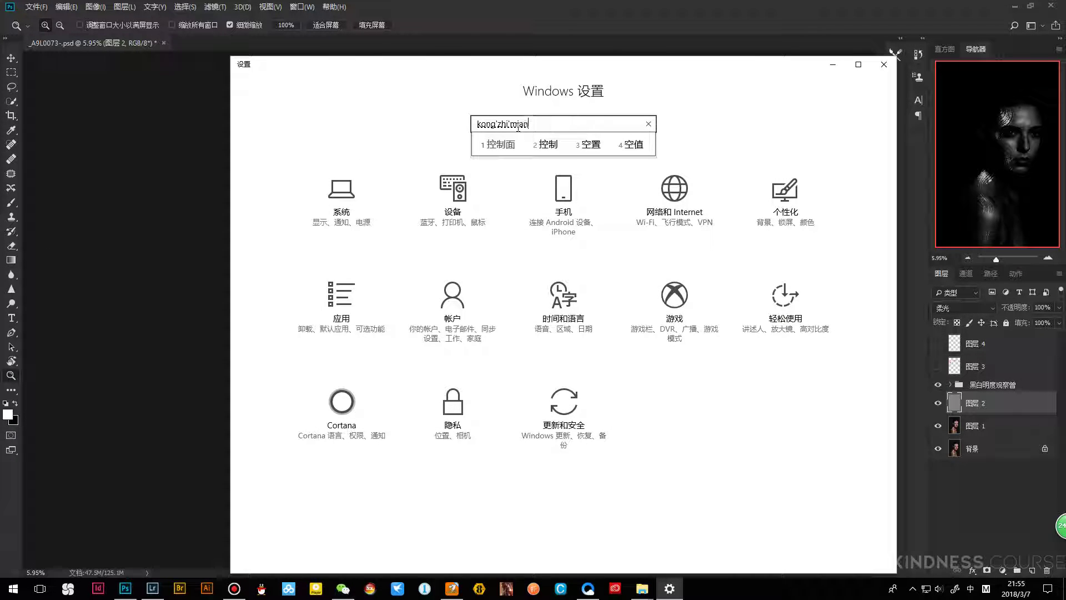
key(Return)
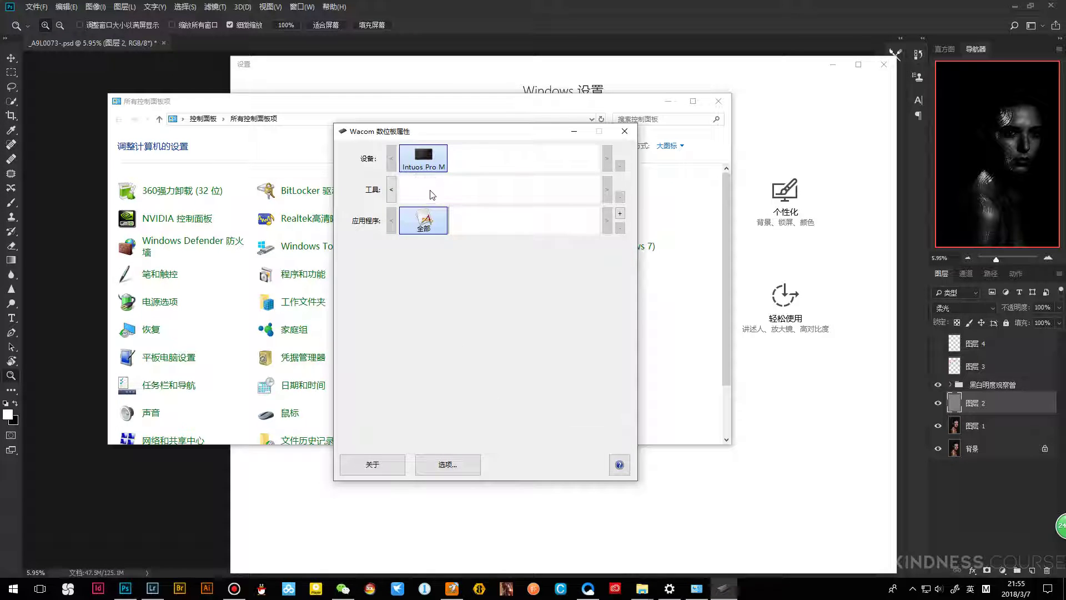
click(387, 248)
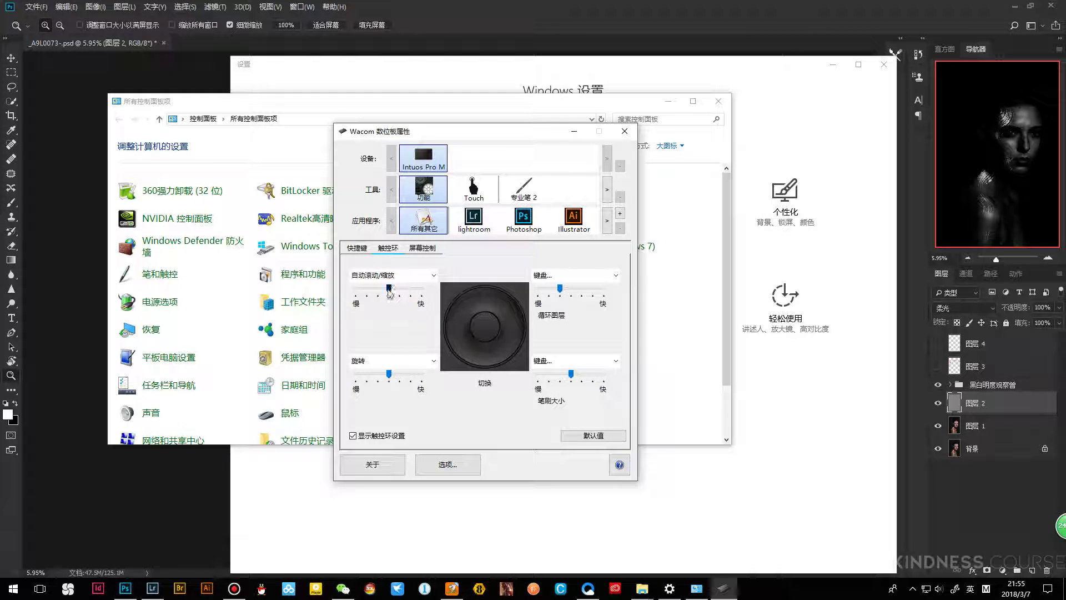
Set all four touch ring functions for 所有其它 to 无效
click(390, 276)
click(383, 367)
click(396, 362)
click(387, 470)
click(568, 276)
click(557, 384)
click(563, 362)
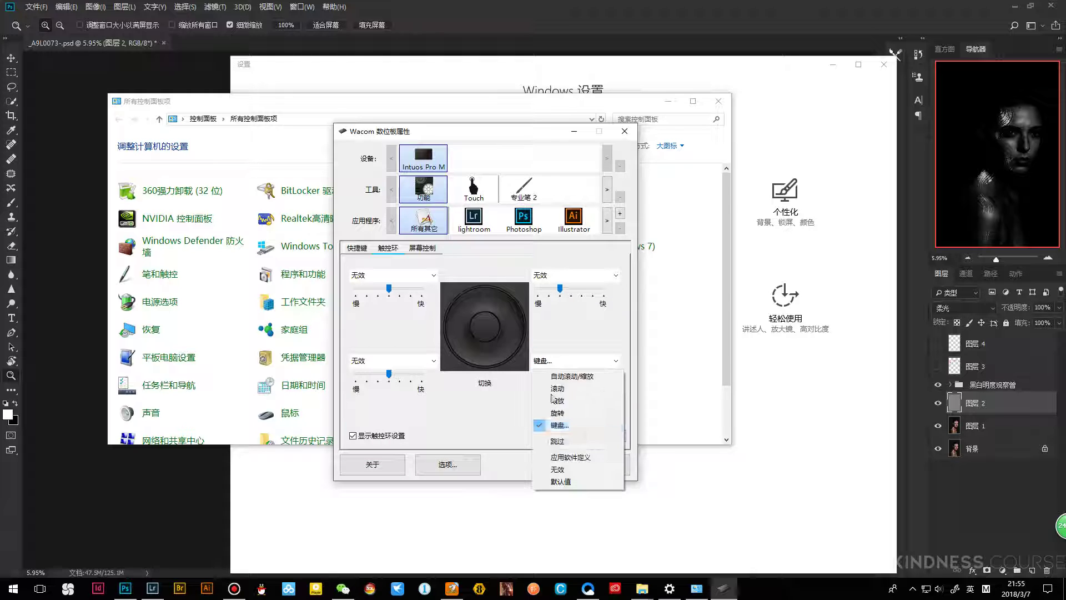
click(557, 469)
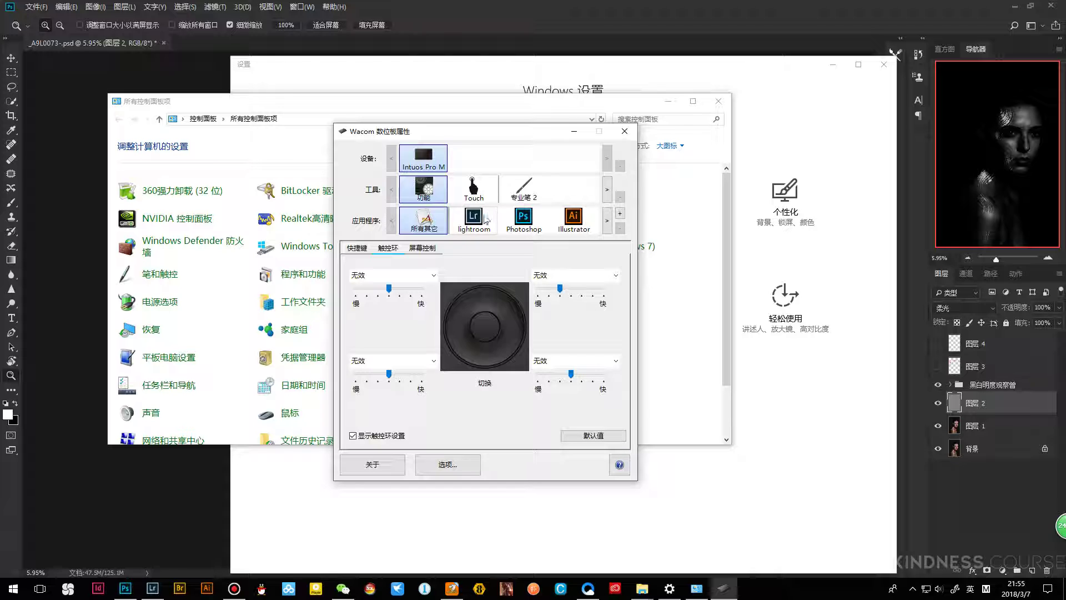
Set all four touch ring functions for Photoshop to 无效, then close the tablet properties, Control Panel and Windows Settings
click(516, 223)
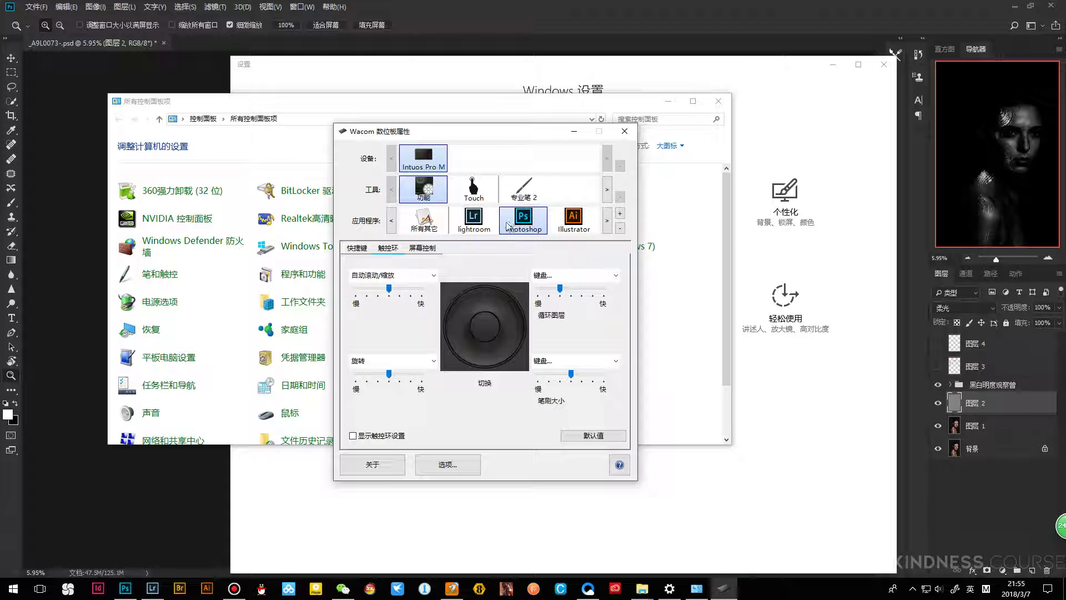
click(397, 275)
click(375, 368)
click(396, 360)
click(383, 470)
click(575, 275)
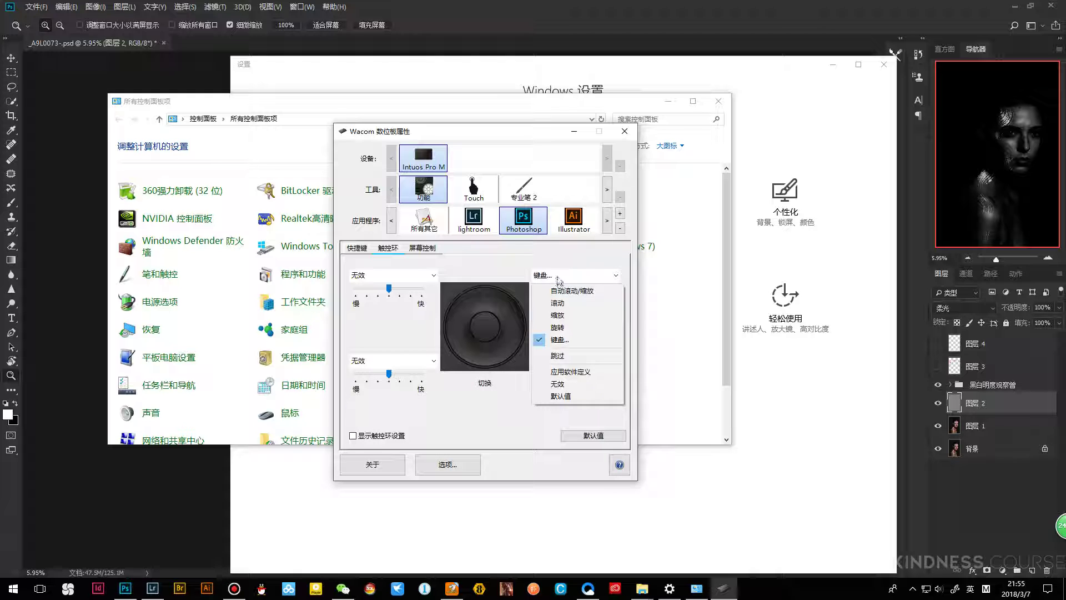
click(558, 384)
click(560, 360)
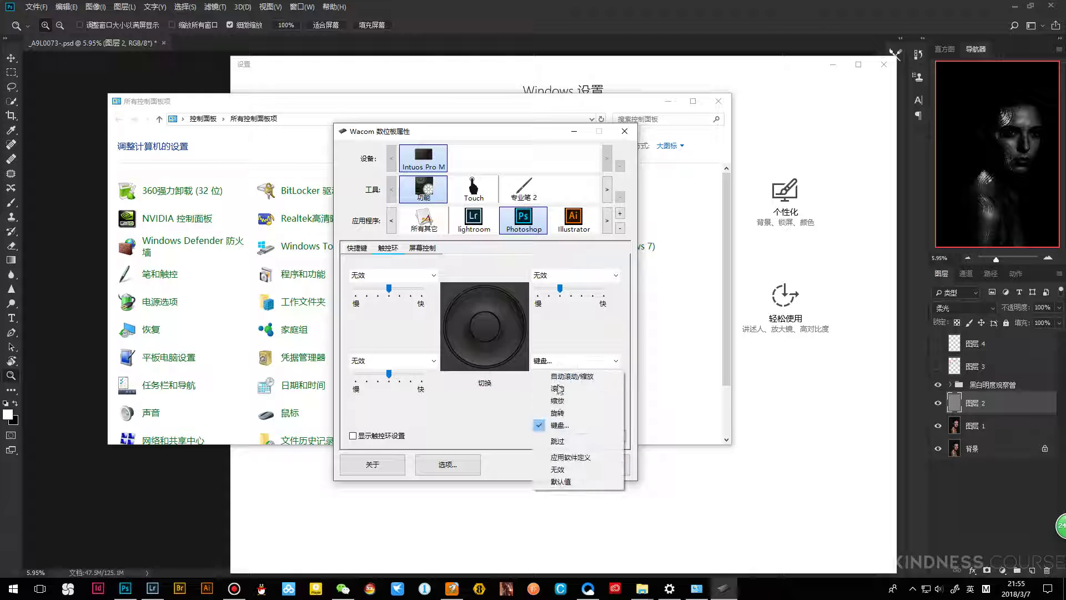
click(557, 469)
click(624, 131)
click(718, 101)
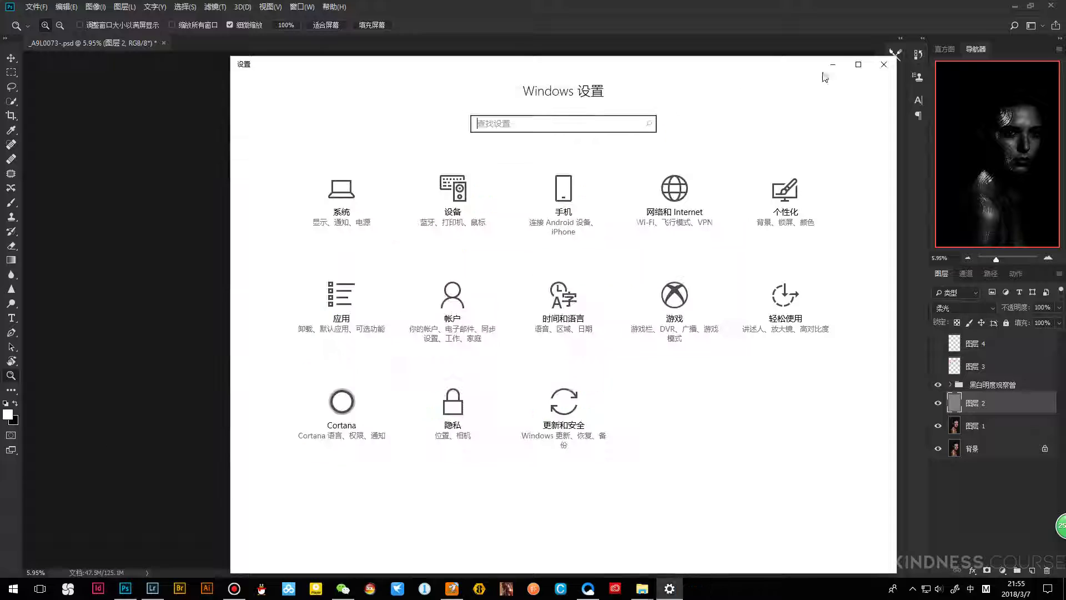
click(883, 63)
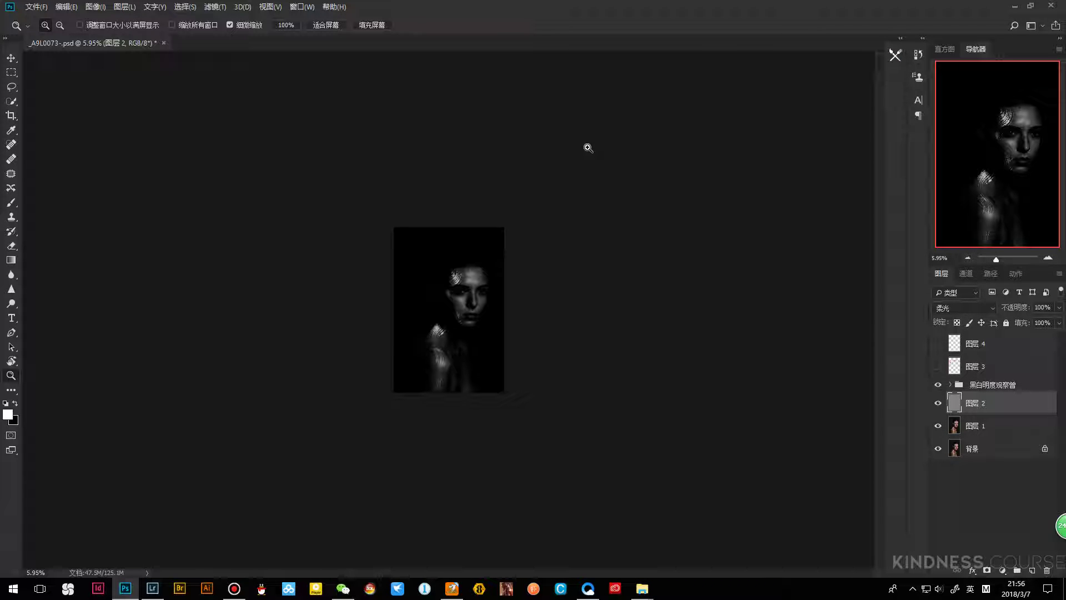
Activate the Brush tool for retouching the face on 图层 2 and enlarge the brush to 175 px
drag(438, 329, 521, 271)
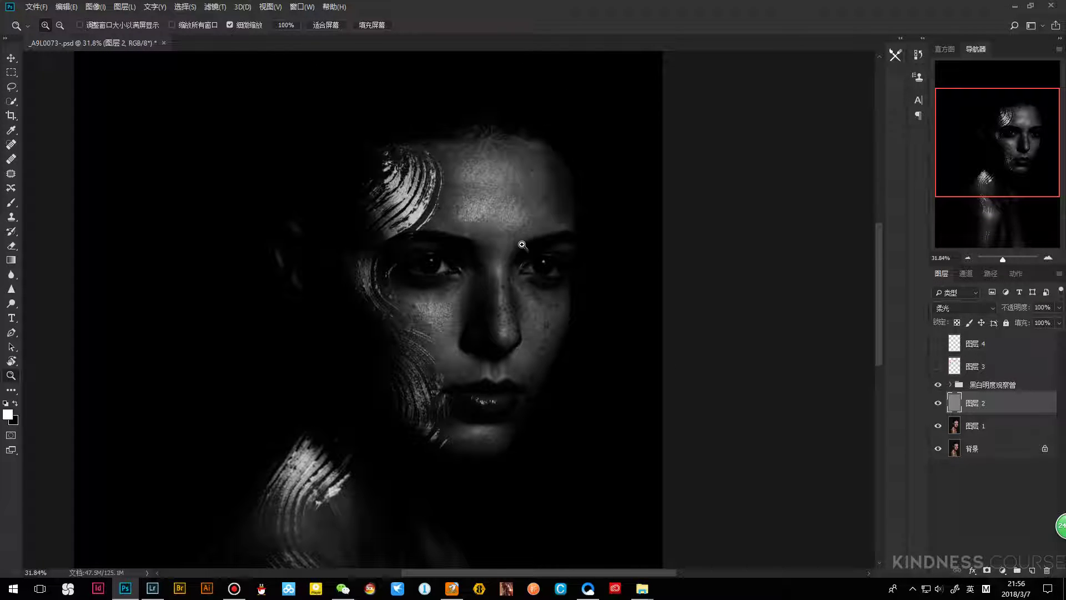
click(507, 234)
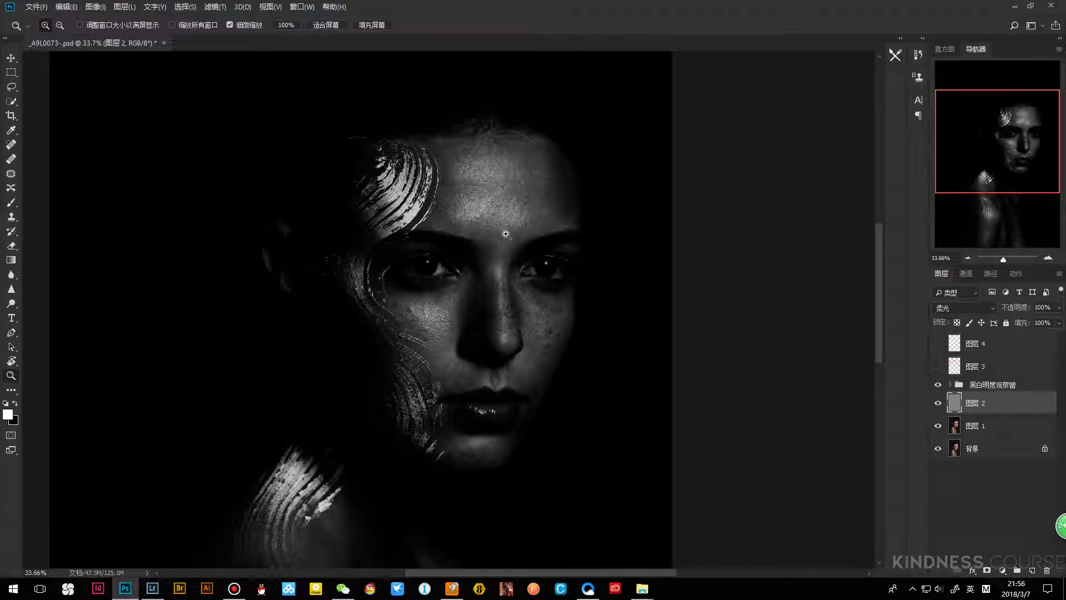
key(b)
drag(531, 278, 492, 265)
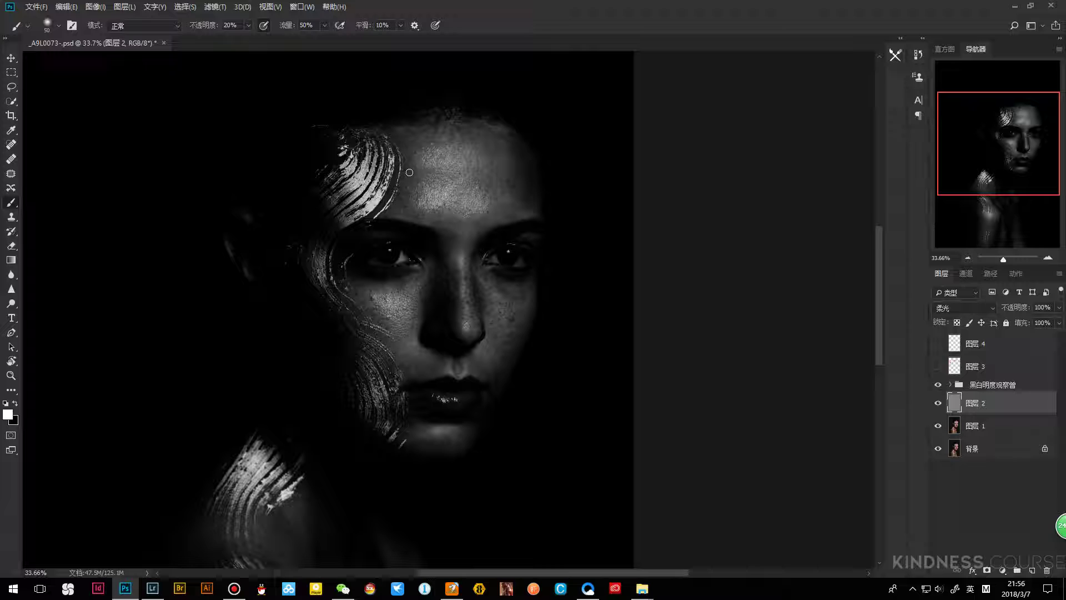
key(])
key(])
key(])
key(])
key(])
key(])
key(])
key(])
drag(455, 229, 564, 285)
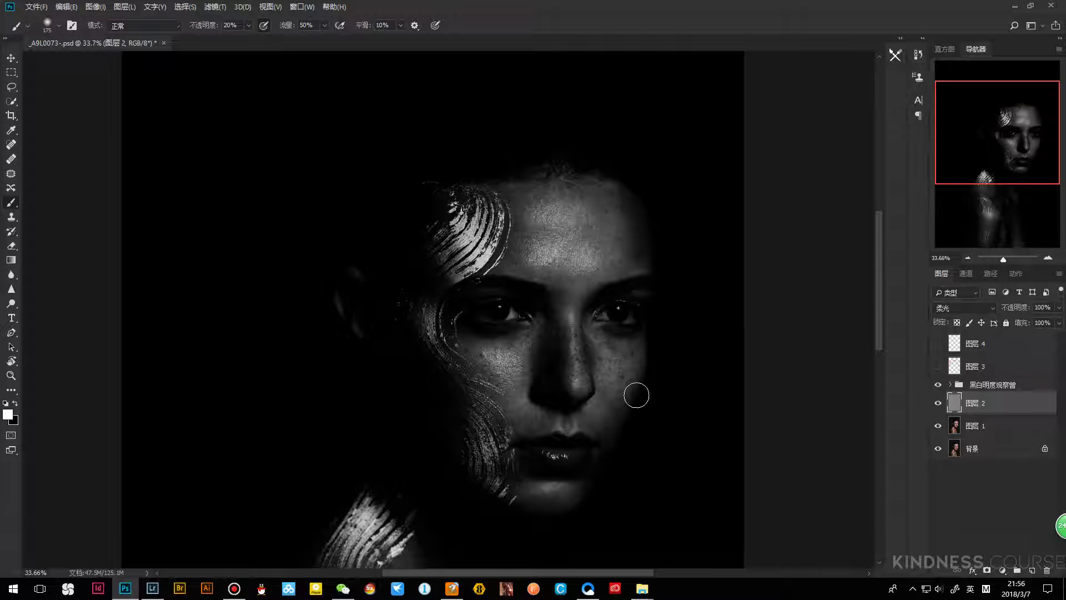
Swap the foreground colour to black and back to white, and reduce the brush to 70 px
key(x)
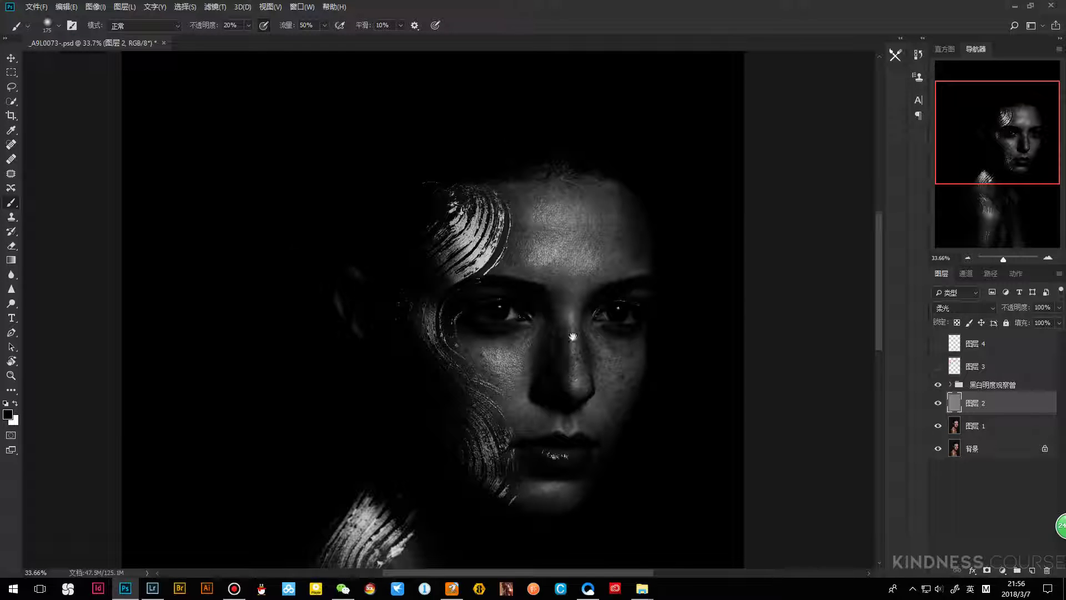
drag(583, 311, 502, 289)
key(x)
key(bracketleft)
key(bracketleft)
key(bracketleft)
key(bracketleft)
key(bracketleft)
key(bracketleft)
key(bracketleft)
key(bracketleft)
key(bracketleft)
key(bracketleft)
key(bracketright)
key(bracketright)
key(bracketright)
key(bracketright)
drag(507, 227, 482, 224)
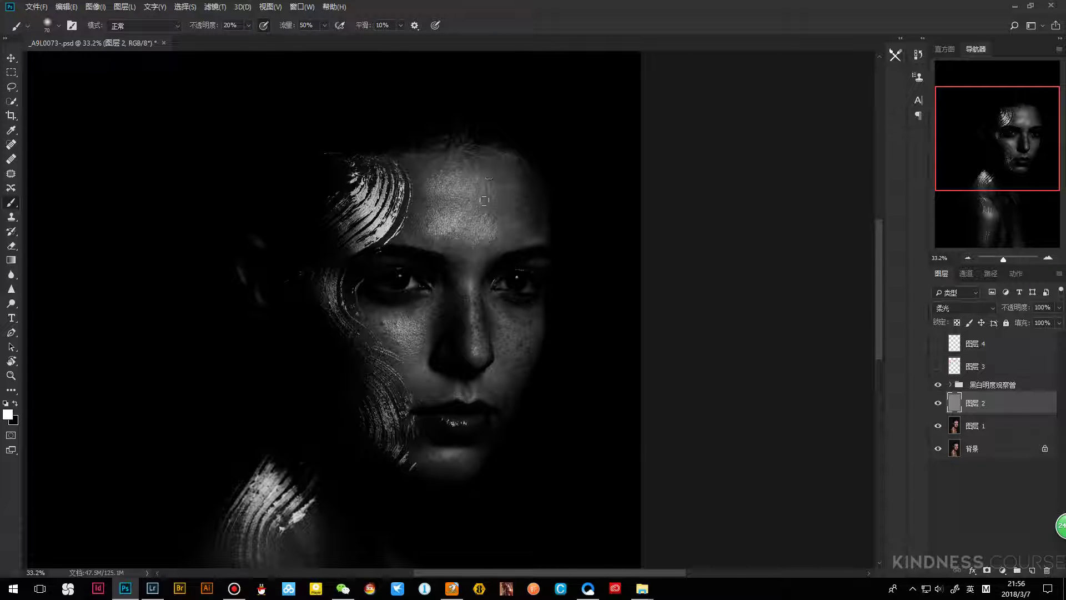
Lighten the dark patches on the forehead of 图层 2 with white strokes at 20% opacity, adapting the brush size to each patch
mouse_move(463, 176)
mouse_down()
mouse_move(470, 210)
mouse_move(491, 206)
mouse_up()
key(bracketleft)
key(bracketleft)
key(bracketleft)
key(bracketleft)
key(bracketright)
drag(473, 213, 475, 206)
key(bracketright)
key(bracketright)
key(bracketright)
key(bracketright)
Darken the uneven bright patches on the forehead with black, varying the brush size, and return the foreground to white
key(bracketright)
key(bracketleft)
key(bracketleft)
key(bracketleft)
key(bracketleft)
key(bracketleft)
key(bracketleft)
key(bracketright)
key(bracketright)
key(bracketright)
key(bracketright)
key(bracketright)
key(bracketright)
Toggle the visibility of 图层 2 to compare the forehead before and after retouching
click(939, 405)
click(939, 404)
click(938, 404)
click(938, 404)
key(x)
key(bracketleft)
key(bracketleft)
key(bracketleft)
key(bracketleft)
key(bracketleft)
key(bracketleft)
key(bracketright)
key(bracketright)
key(bracketright)
key(bracketright)
key(bracketleft)
key(bracketleft)
key(bracketleft)
key(bracketleft)
key(bracketright)
key(bracketright)
key(bracketright)
key(bracketleft)
key(bracketleft)
key(bracketleft)
key(bracketleft)
key(bracketright)
key(bracketright)
key(bracketright)
key(x)
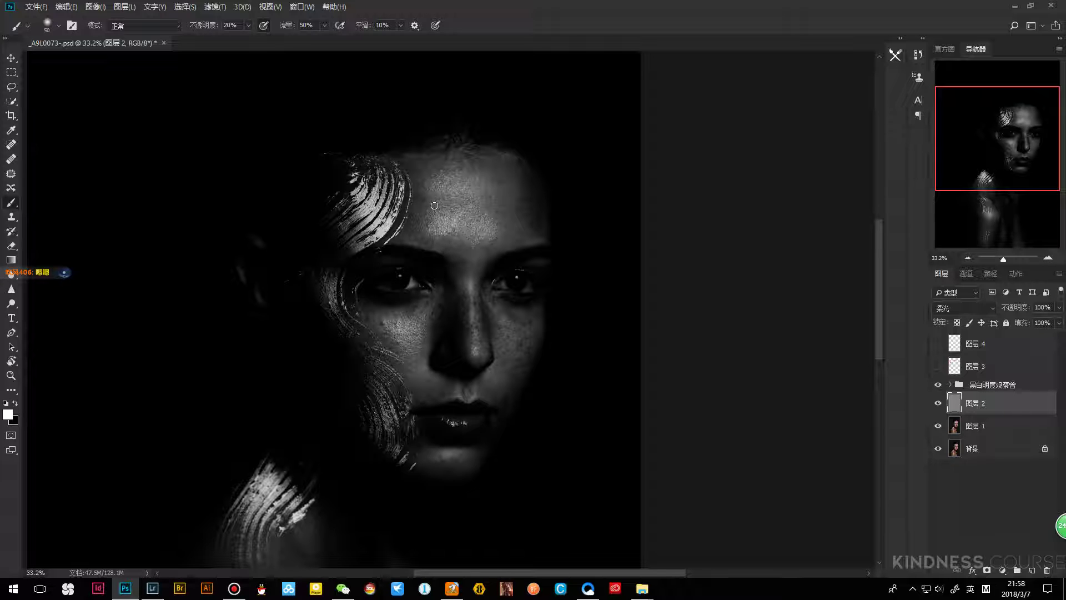
Switch to black and even out the remaining highlights beside the painted swirl on the forehead
key(x)
key(bracketleft)
key(bracketleft)
key(bracketleft)
key(bracketleft)
key(bracketleft)
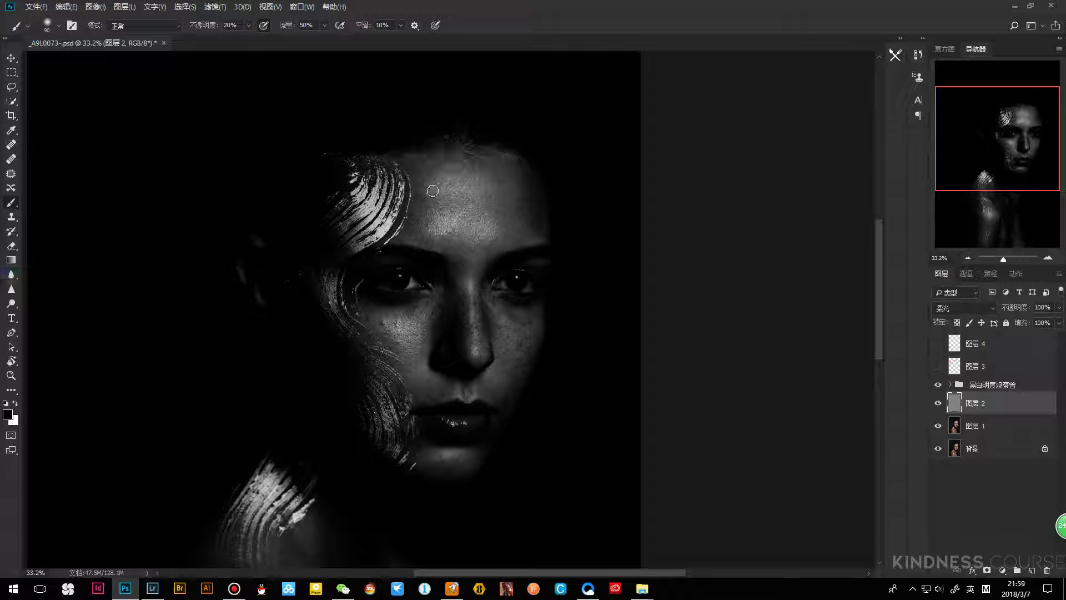
key(bracketleft)
key(bracketright)
Switch back to white and brighten the small dark spots left on the forehead with a finer brush
key(bracketright)
key(bracketright)
key(bracketleft)
key(bracketleft)
key(x)
key(bracketright)
key(bracketright)
key(bracketright)
key(bracketright)
key(bracketright)
key(bracketright)
key(bracketright)
key(bracketleft)
key(bracketleft)
key(bracketleft)
key(bracketleft)
key(bracketleft)
key(bracketleft)
key(bracketleft)
key(bracketleft)
key(bracketleft)
key(bracketright)
key(bracketright)
key(bracketleft)
Reshape the 曲线 1 observation curve for strong contrast, replacing its old point with points at about 73/46 and 159/235
key(z)
drag(519, 225, 552, 247)
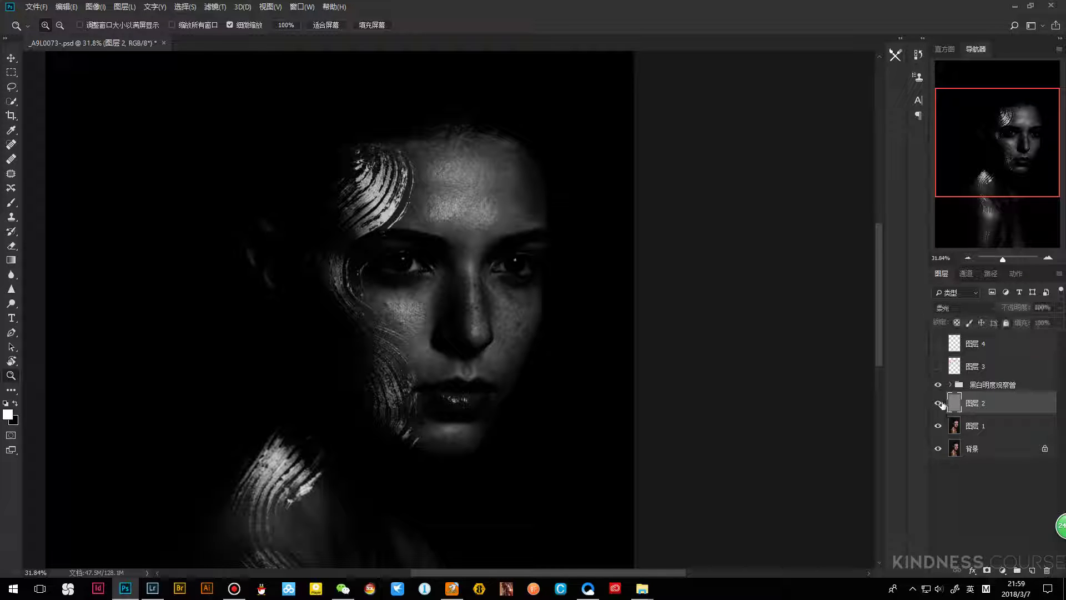
mouse_move(506, 226)
mouse_down()
mouse_move(507, 248)
mouse_move(538, 241)
mouse_move(492, 250)
mouse_up()
key(b)
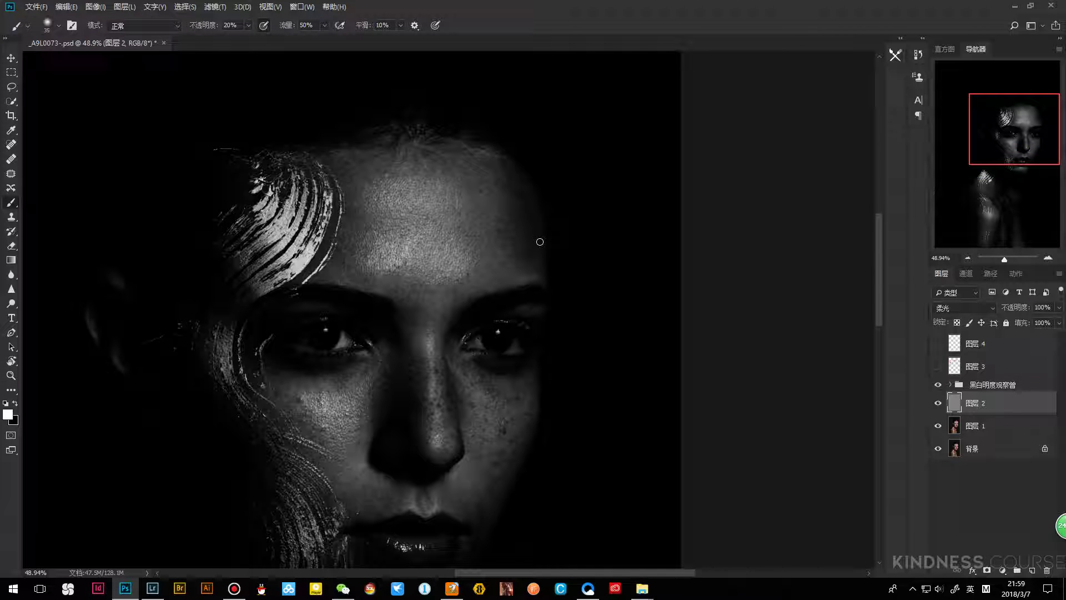
double_click(958, 385)
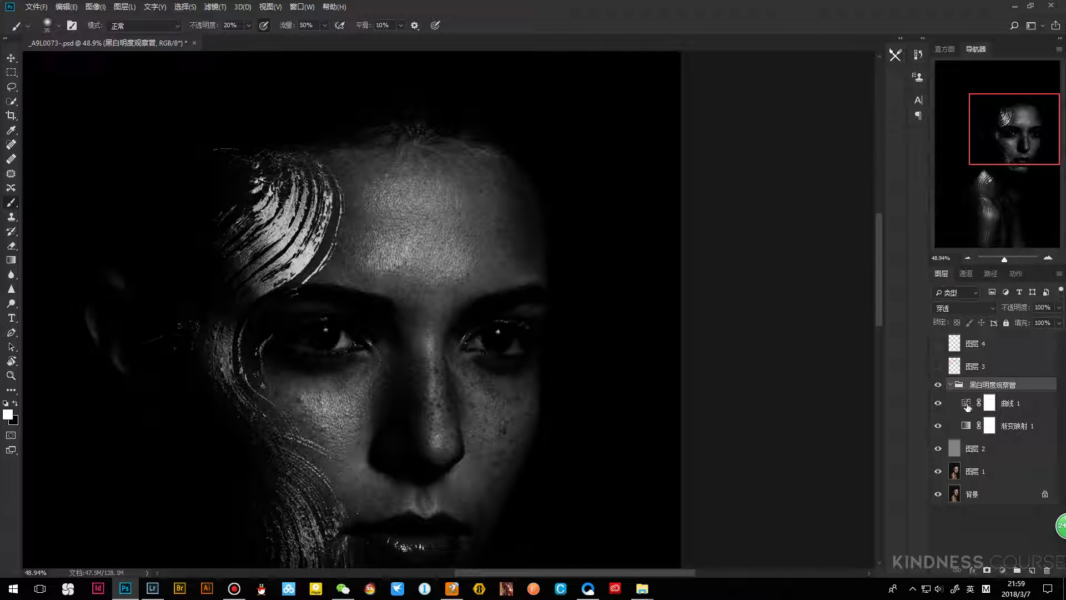
double_click(966, 403)
click(300, 302)
key(Delete)
drag(364, 211, 284, 284)
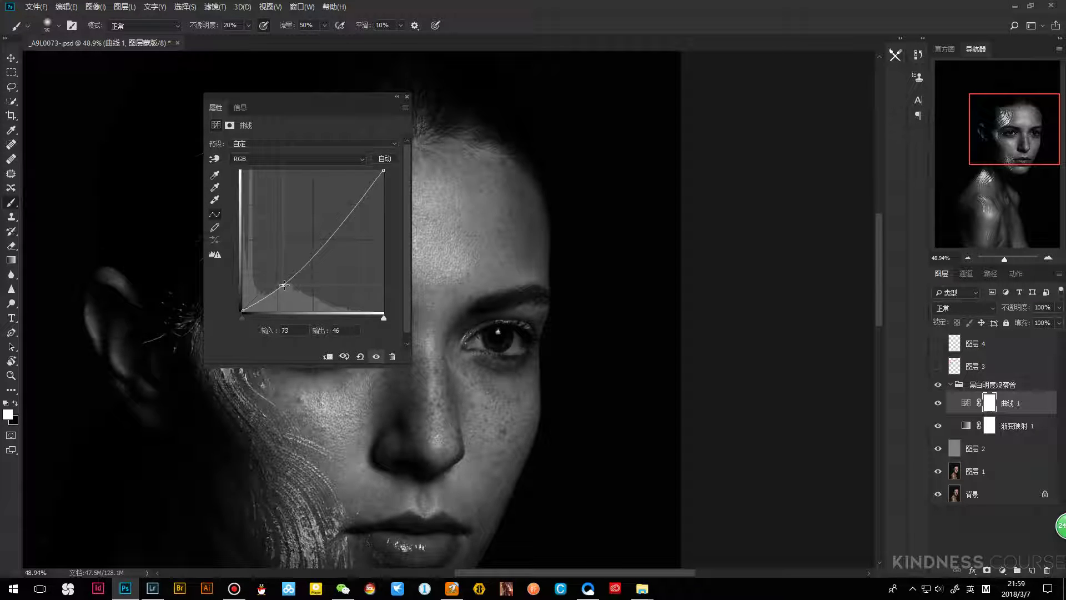
drag(361, 219, 330, 181)
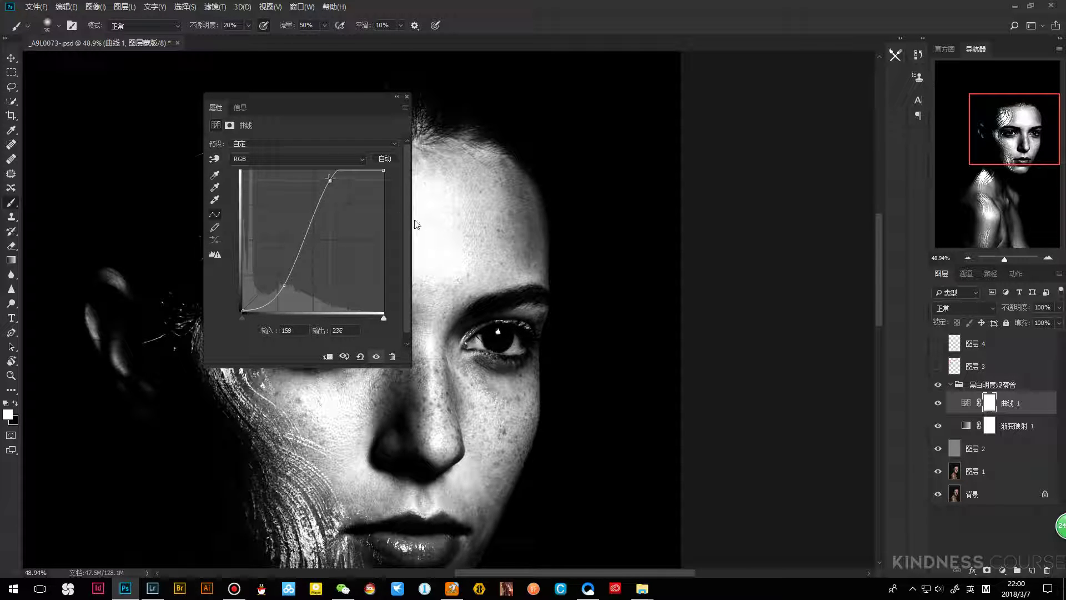
mouse_move(479, 248)
mouse_down()
mouse_move(446, 230)
mouse_move(485, 253)
mouse_up()
click(407, 97)
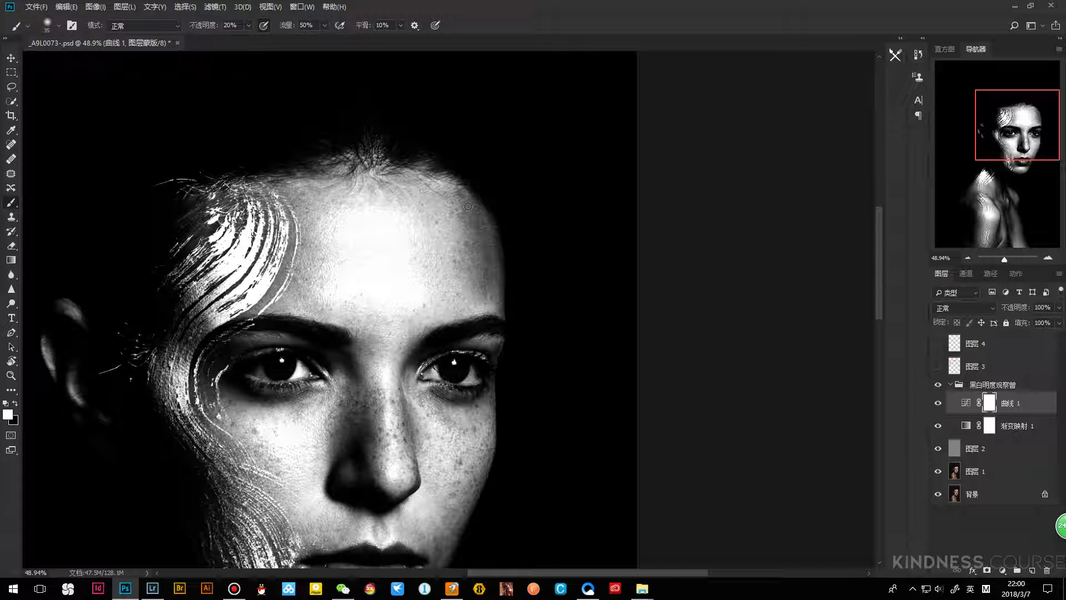
Darken uneven bright spots along the outer forehead on 图层 2 with black, adjusting the small brush size as needed
click(967, 444)
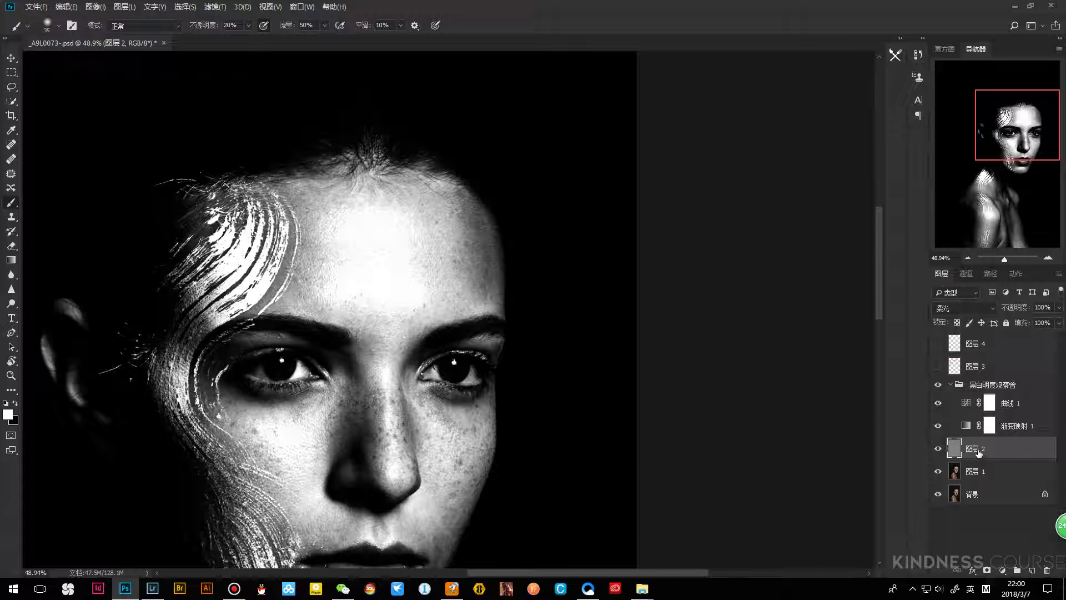
key(x)
drag(485, 229, 485, 223)
key(bracketright)
key(bracketright)
key(bracketleft)
key(bracketright)
key(bracketright)
key(bracketright)
key(bracketright)
key(bracketright)
key(bracketright)
key(bracketleft)
key(bracketright)
key(bracketright)
key(bracketright)
key(bracketright)
key(bracketright)
key(bracketright)
key(bracketleft)
key(bracketleft)
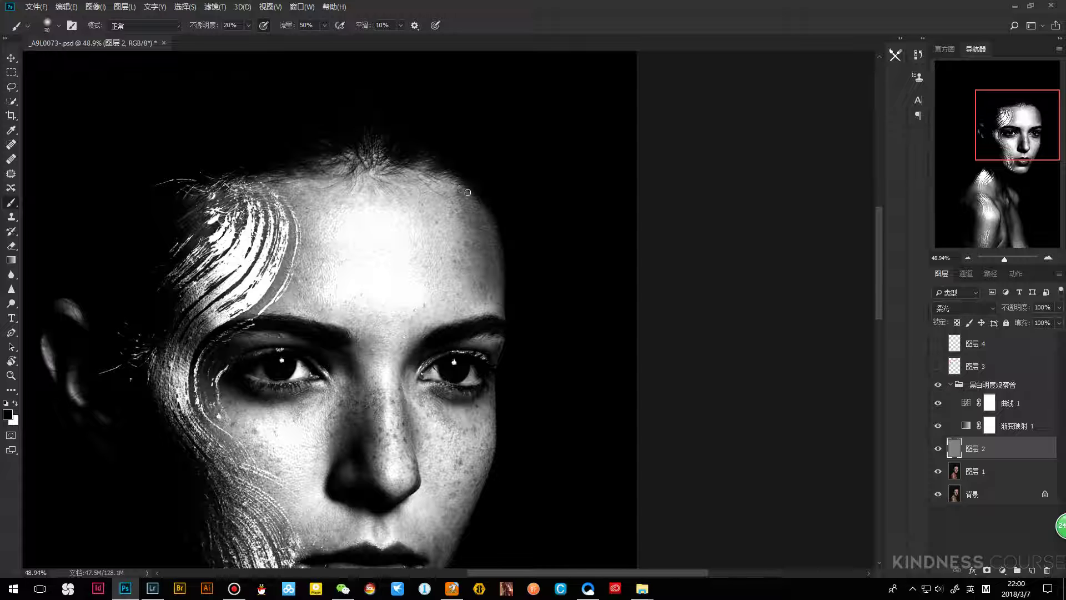
key(bracketleft)
key(bracketright)
key(bracketleft)
Toggle the black-and-white observation group's visibility to check the retouched forehead with and without it
key(z)
drag(478, 253, 408, 262)
drag(567, 279, 619, 288)
drag(584, 327, 690, 305)
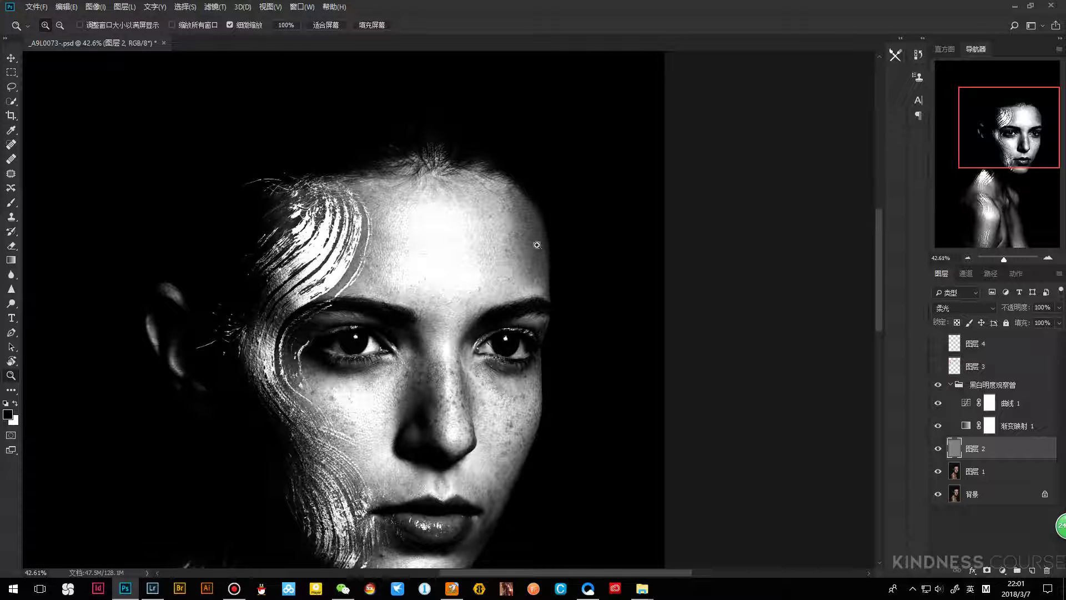
click(938, 384)
click(937, 384)
Resume black brushing on 图层 2, adjusting the brush to 60 px to blend the outer forehead
key(b)
key(bracketright)
key(bracketright)
key(bracketright)
key(bracketright)
key(bracketright)
key(bracketright)
key(bracketleft)
key(bracketleft)
key(bracketleft)
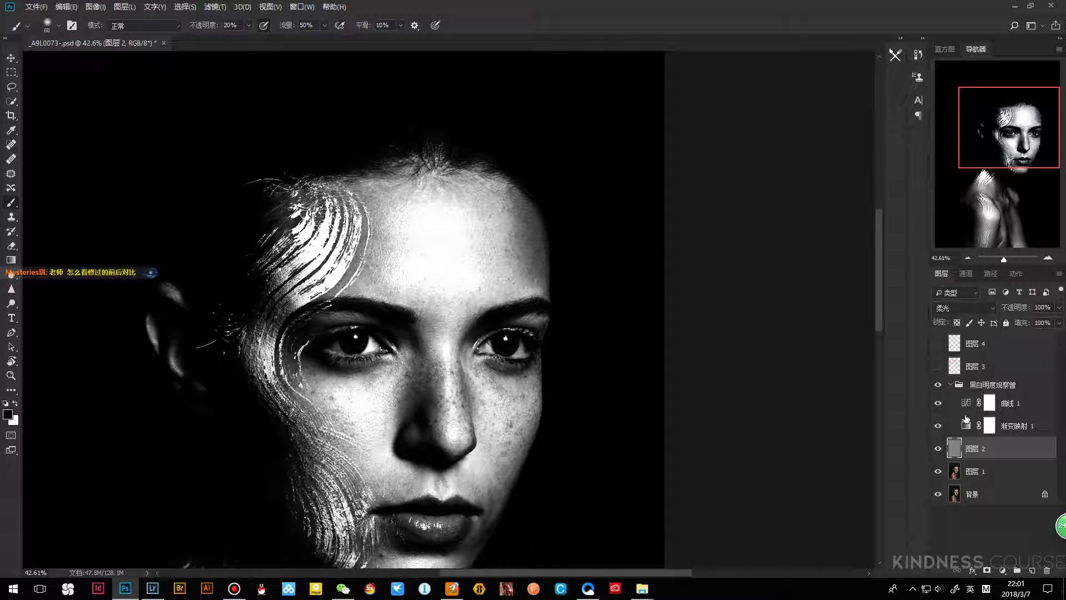
Toggle 图层 2's visibility to compare the black-and-white forehead with and without the retouching
click(939, 449)
click(938, 450)
click(938, 449)
click(938, 449)
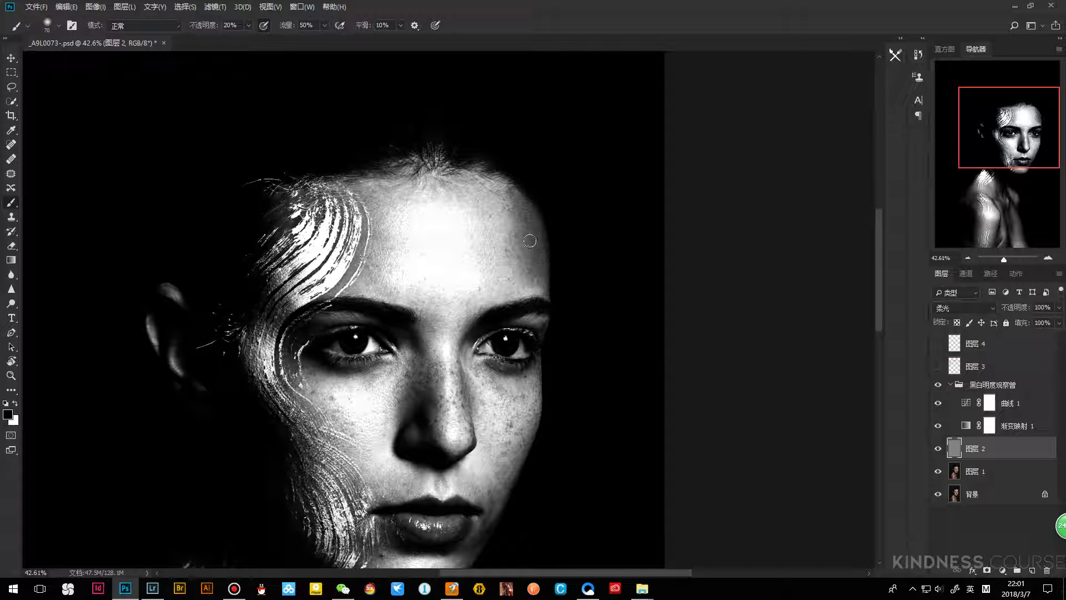
Darken small bright spots along the outer forehead and hairline on 图层 2 with black, reducing the brush to about 25 px
key(bracketleft)
key(bracketleft)
key(bracketleft)
key(bracketleft)
key(bracketleft)
key(bracketleft)
key(bracketleft)
key(bracketleft)
key(bracketleft)
key(bracketleft)
key(bracketleft)
key(bracketright)
key(bracketright)
key(bracketleft)
key(bracketleft)
key(bracketleft)
key(bracketleft)
key(bracketright)
key(bracketright)
drag(486, 181, 483, 182)
key(bracketleft)
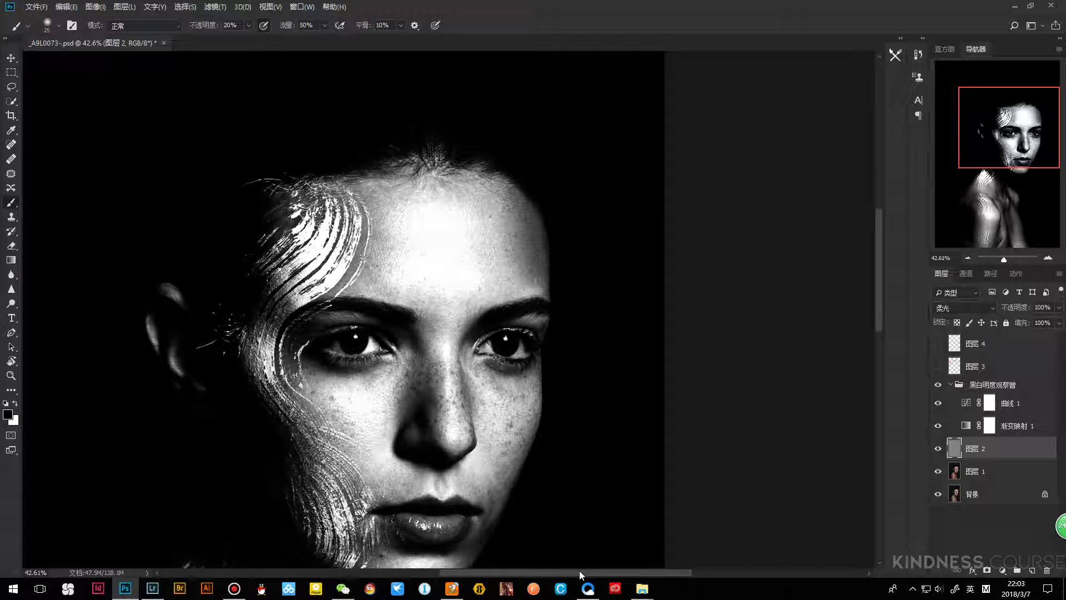
Switch to the browser to read the Douyu live-stream chat, and return to Photoshop
click(588, 588)
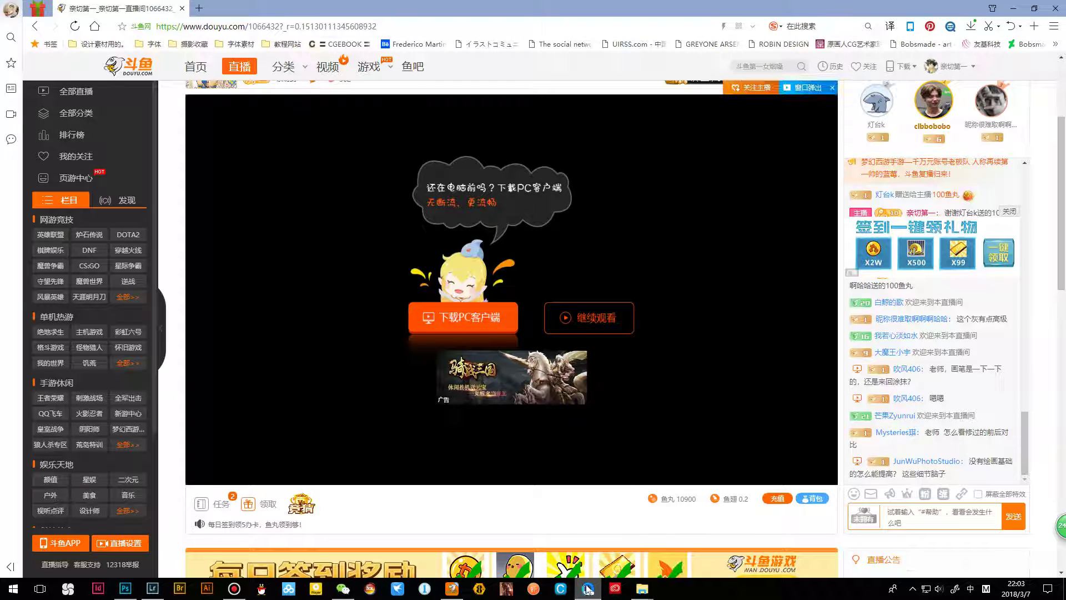
click(589, 590)
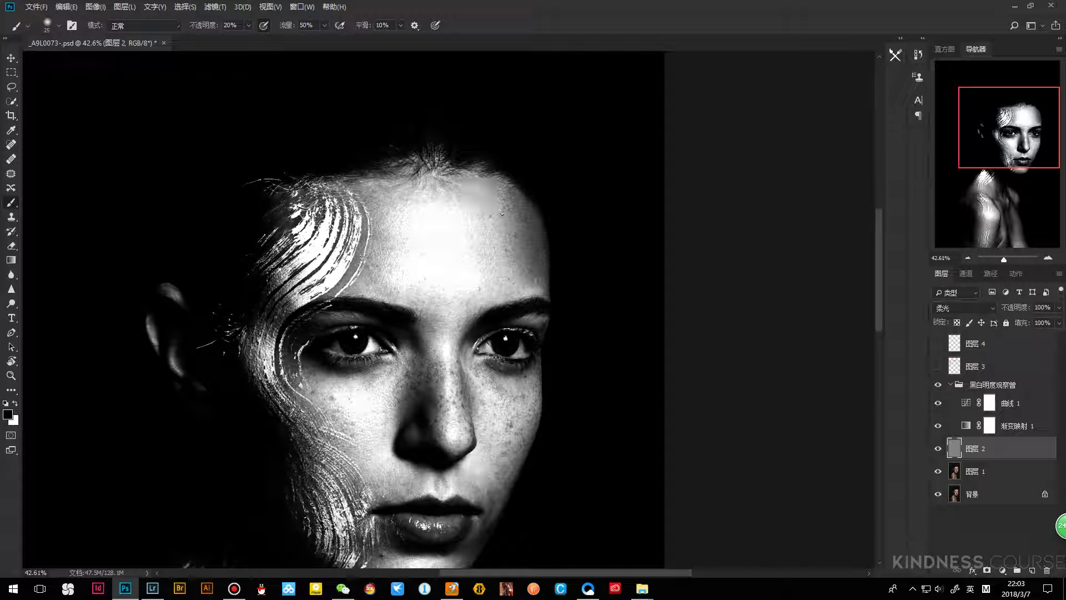
click(588, 588)
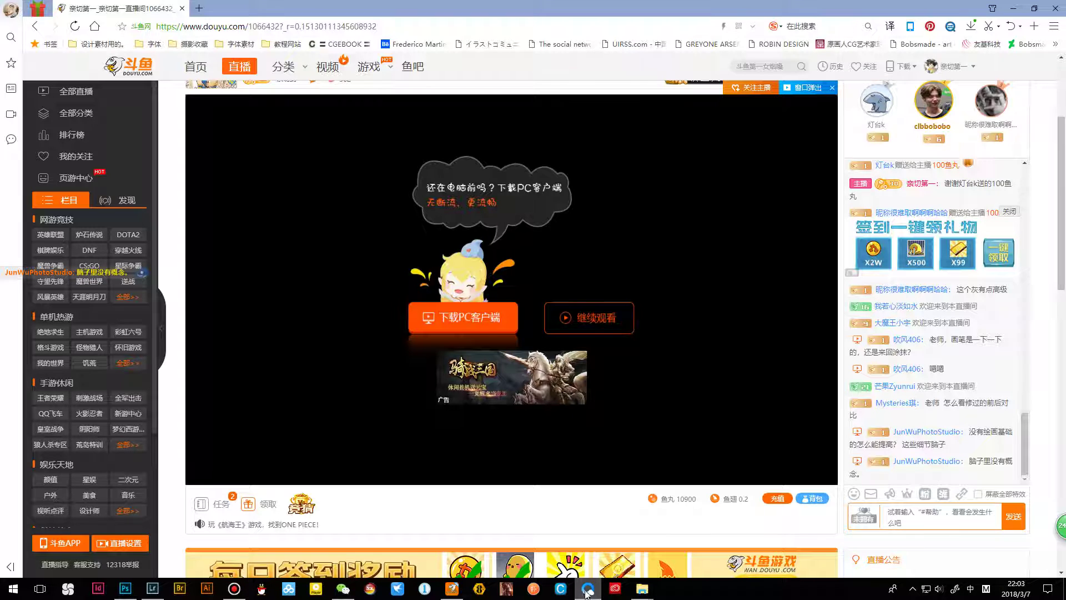
click(588, 592)
Even out the outer forehead's bright patches on 图层 2 with black, varying the brush size between 15 and 80 px
key(bracketleft)
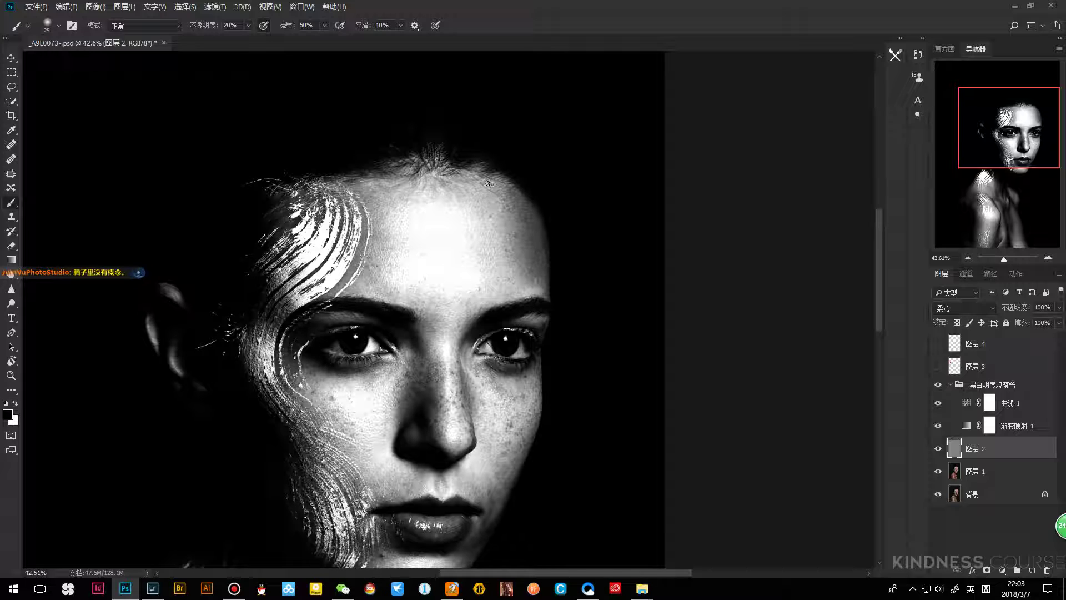
key(bracketright)
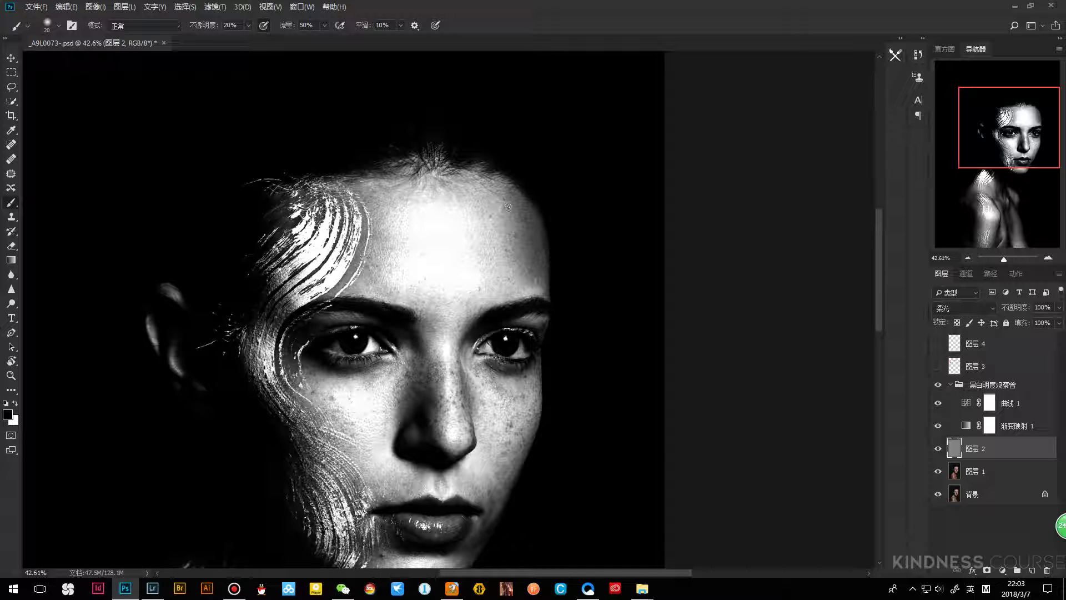
key(bracketleft)
key(bracketleft)
key(bracketleft)
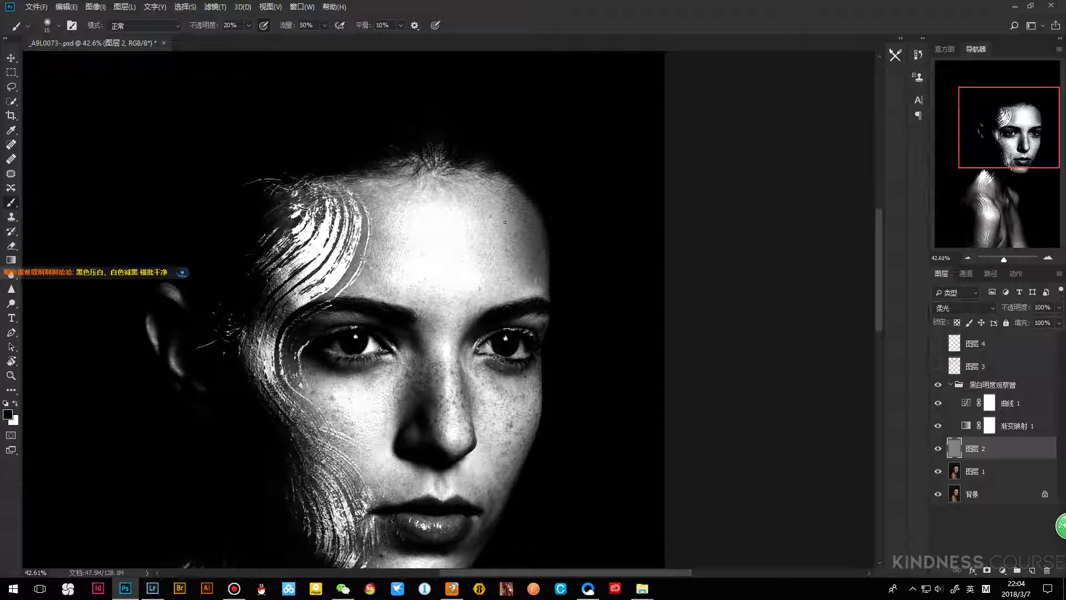
key(bracketright)
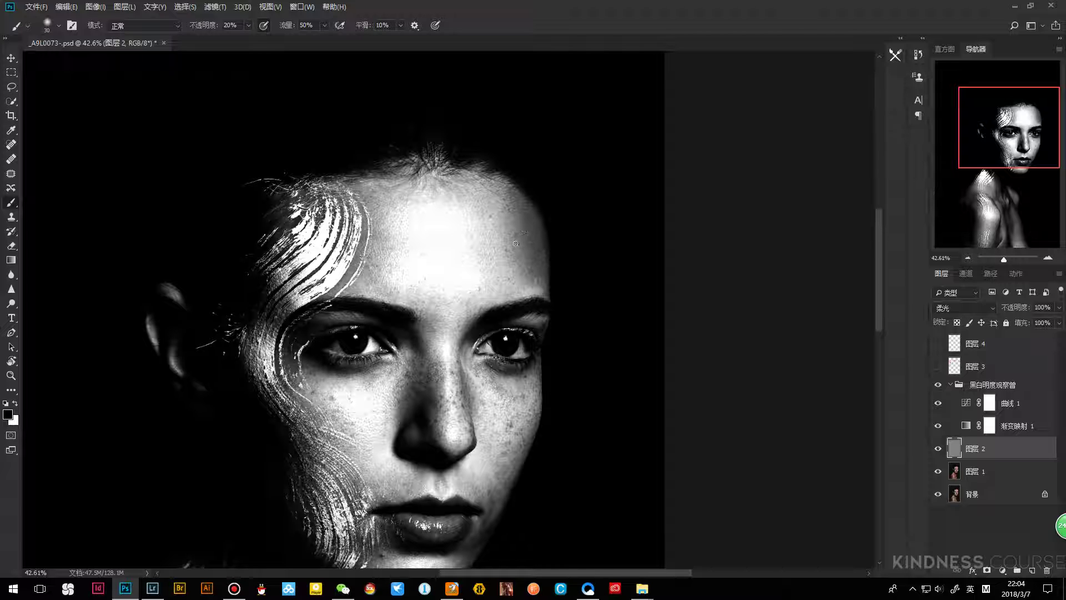
key(bracketright)
key(bracketright)
key(bracketright)
key(bracketright)
key(bracketright)
key(bracketright)
key(bracketright)
key(bracketright)
key(bracketright)
Compare the forehead with and without 图层 2, both in colour and with the 黑白明度观察 group displayed
click(937, 451)
click(937, 452)
click(937, 452)
click(938, 453)
click(938, 384)
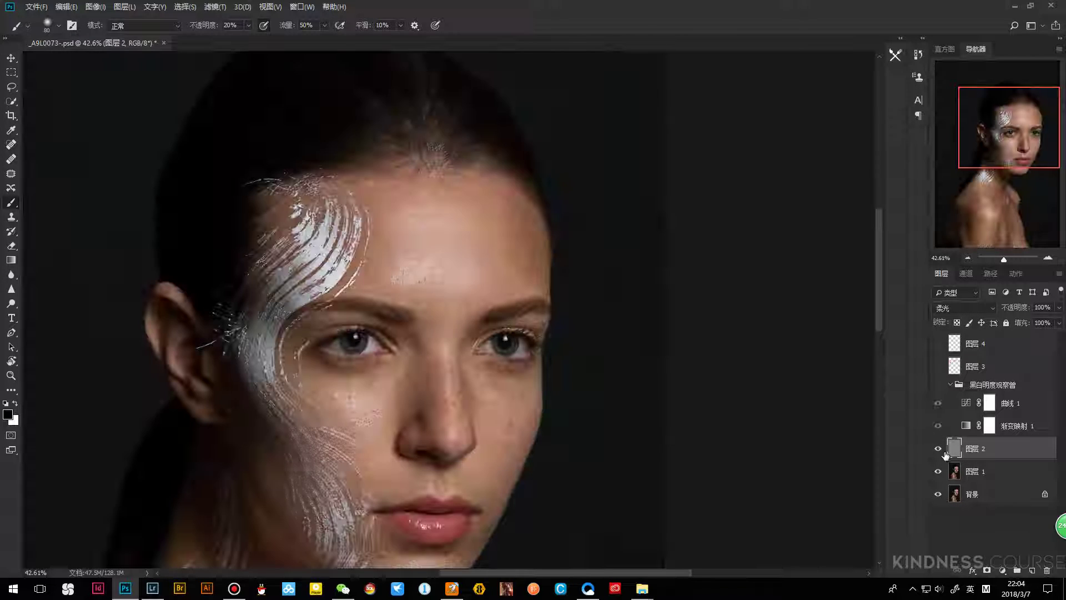
click(938, 450)
click(938, 450)
click(938, 450)
click(938, 450)
click(938, 384)
click(938, 449)
click(938, 449)
click(938, 384)
click(938, 384)
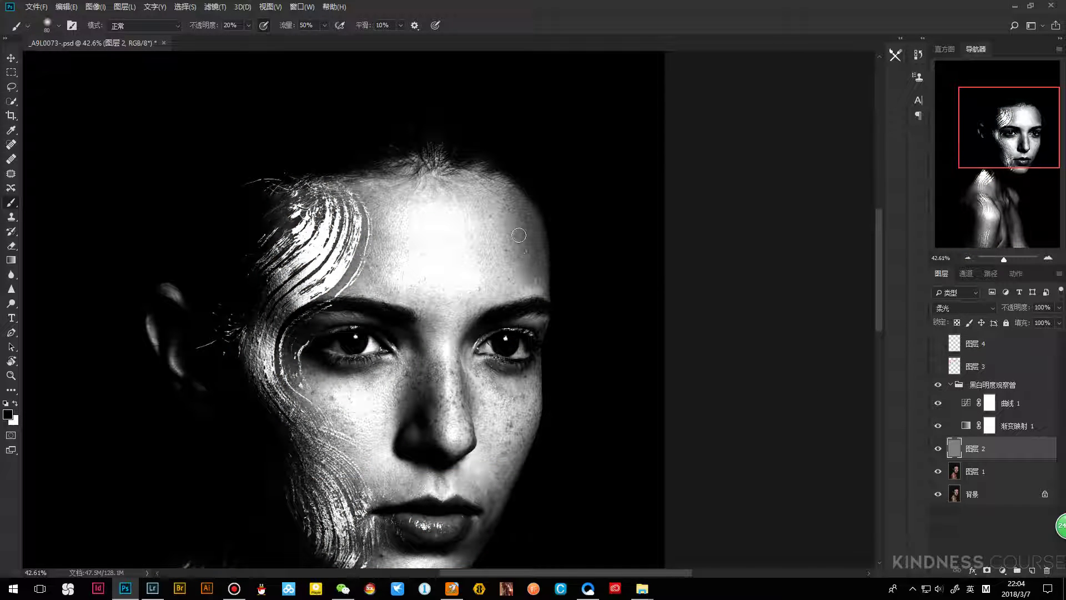
Blend the outer forehead's tones on 图层 2 with black, resizing the soft brush down to 45 px
key(bracketright)
key(bracketright)
key(bracketright)
key(bracketright)
key(bracketleft)
key(bracketleft)
key(bracketleft)
key(bracketleft)
key(bracketleft)
key(bracketleft)
key(bracketleft)
key(bracketleft)
key(bracketright)
Hide the black-and-white observation group, display 图层 4 and erase its red marks over the forehead
click(938, 384)
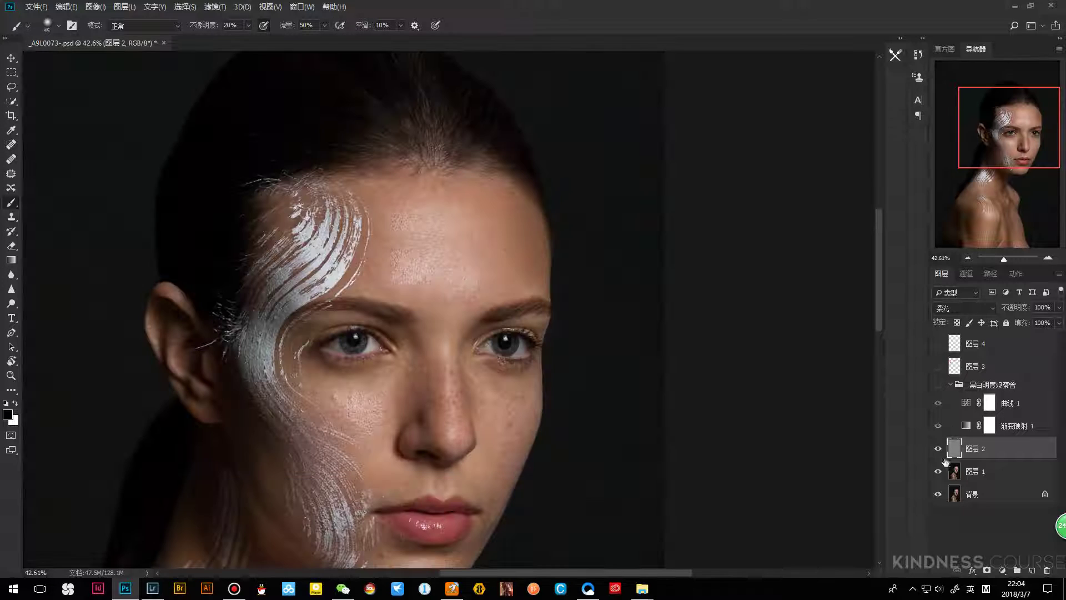
click(938, 366)
click(938, 365)
click(938, 343)
click(939, 346)
click(952, 345)
click(939, 344)
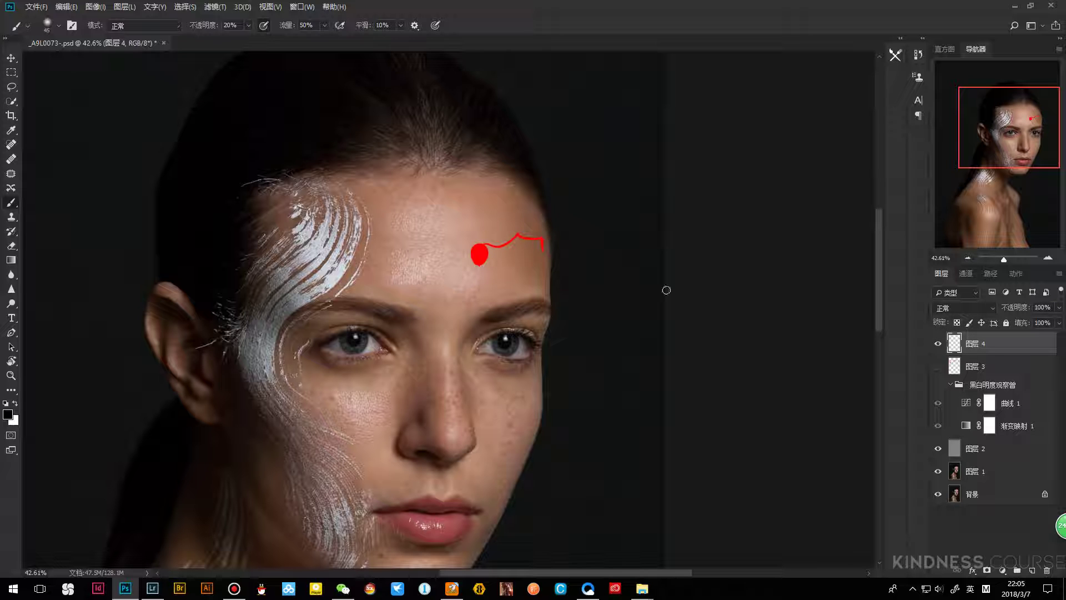
key(e)
drag(468, 278, 501, 242)
Set up a hard round brush with 100% opacity, 100% flow and pen pressure controlling size instead of opacity
key(b)
click(71, 26)
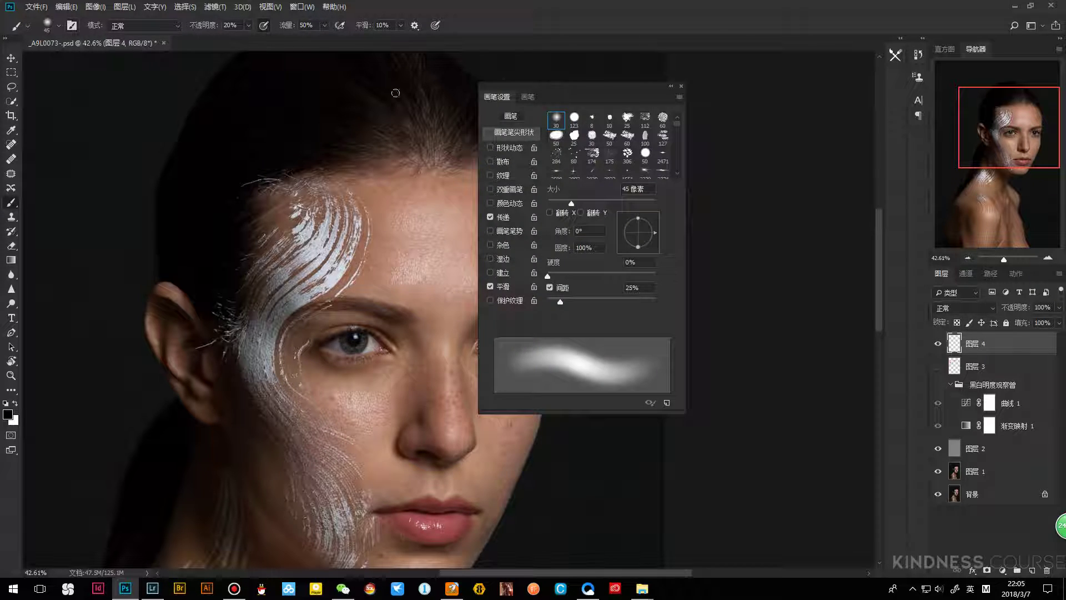
click(574, 119)
click(435, 25)
click(264, 25)
drag(250, 41, 383, 36)
click(325, 27)
click(502, 26)
click(680, 86)
Draw a white curve across the forehead on 图层 4 with a 60 px brush, adding arrowheads toward both sides
key(x)
key([)
key([)
key([)
key([)
key([)
drag(386, 228, 391, 202)
drag(217, 239, 565, 231)
key(ctrl+z)
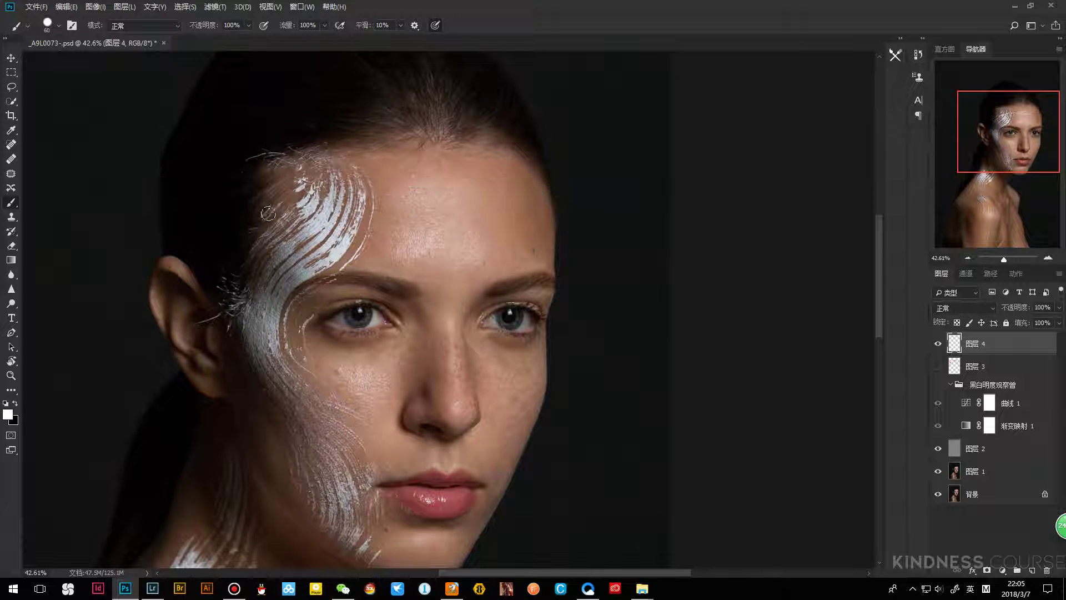
mouse_move(186, 219)
mouse_down()
mouse_move(521, 186)
mouse_move(504, 233)
mouse_up()
key(ctrl+z)
mouse_move(252, 243)
mouse_down()
mouse_move(549, 208)
mouse_move(517, 224)
mouse_up()
key(ctrl+z)
mouse_move(202, 167)
mouse_down()
mouse_move(359, 229)
mouse_move(564, 194)
mouse_up()
key(ctrl+z)
key(ctrl+z)
drag(307, 180, 311, 195)
drag(526, 185, 529, 201)
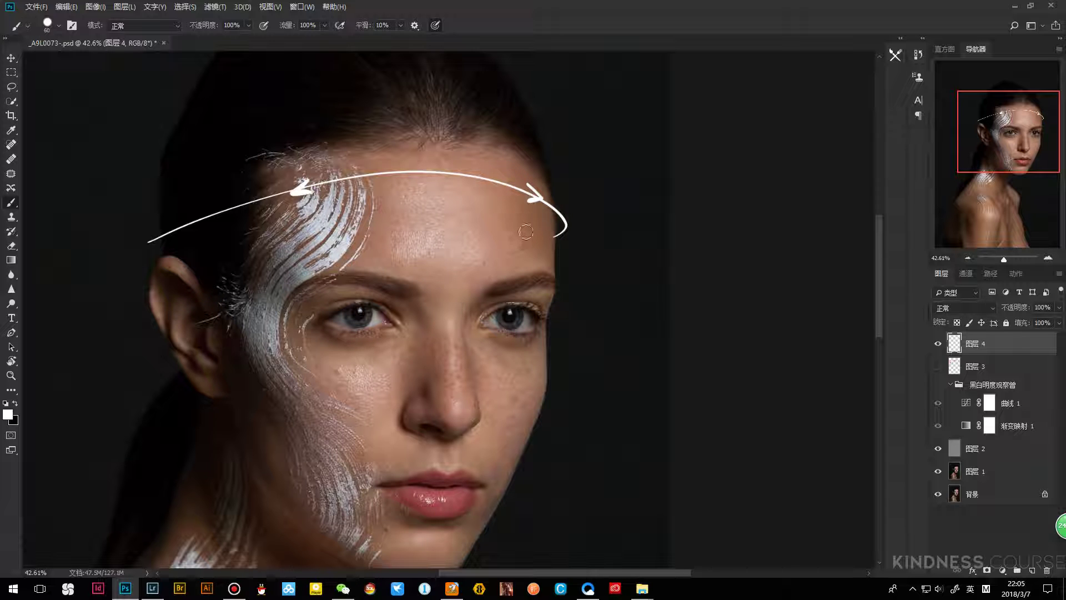
Sketch a white cylinder outline beside the head on 图层 4, redoing uneven strokes
drag(482, 235, 482, 371)
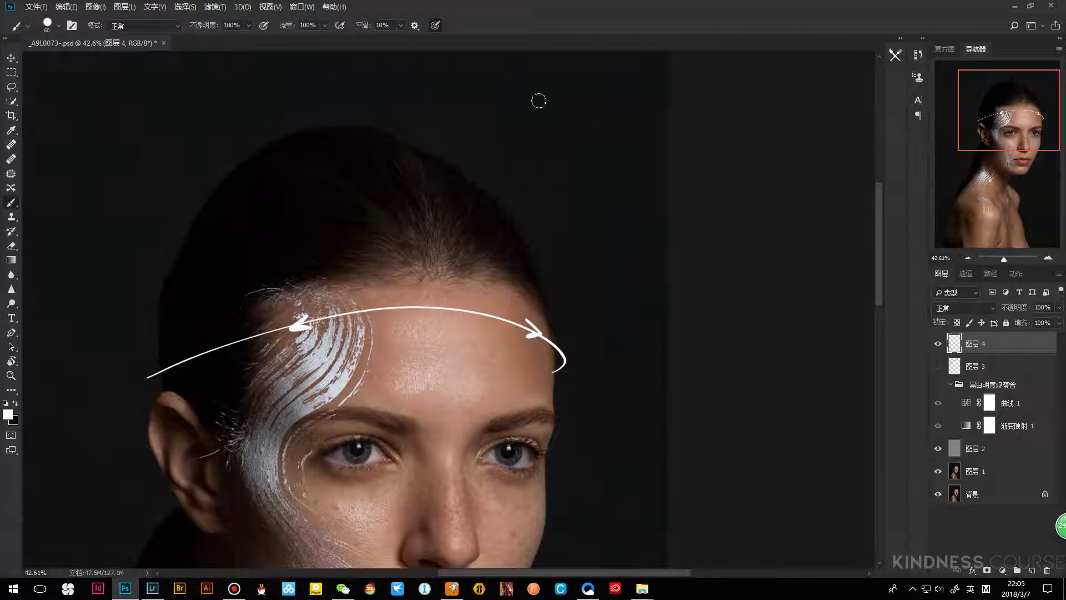
mouse_move(540, 102)
mouse_down()
mouse_move(611, 105)
mouse_move(636, 92)
mouse_move(562, 176)
mouse_up()
key(ctrl+z)
key(ctrl+z)
click(566, 95)
shift+click(565, 174)
click(635, 94)
shift+click(635, 172)
key(ctrl+z)
drag(636, 92, 636, 178)
mouse_move(567, 172)
mouse_down()
mouse_move(605, 183)
mouse_move(630, 173)
mouse_move(567, 174)
mouse_up()
key(ctrl+z)
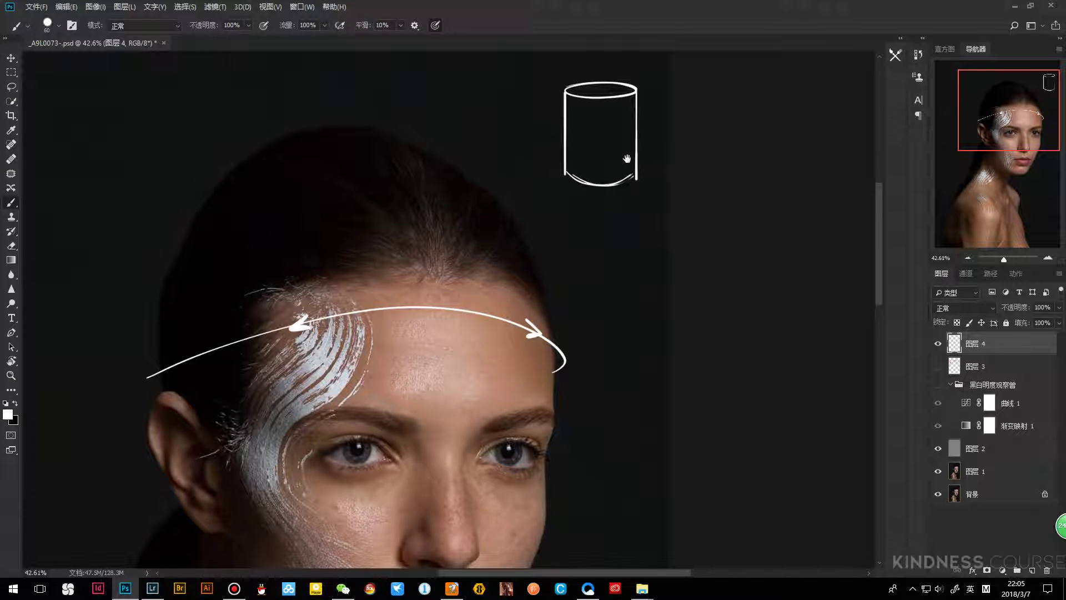
Hatch the cylinder's side edges and draw an arrow pointing at it to illustrate the light direction
mouse_move(567, 123)
mouse_down()
mouse_move(621, 127)
mouse_move(625, 118)
mouse_move(578, 136)
mouse_move(554, 125)
mouse_move(575, 164)
mouse_up()
key(ctrl+z)
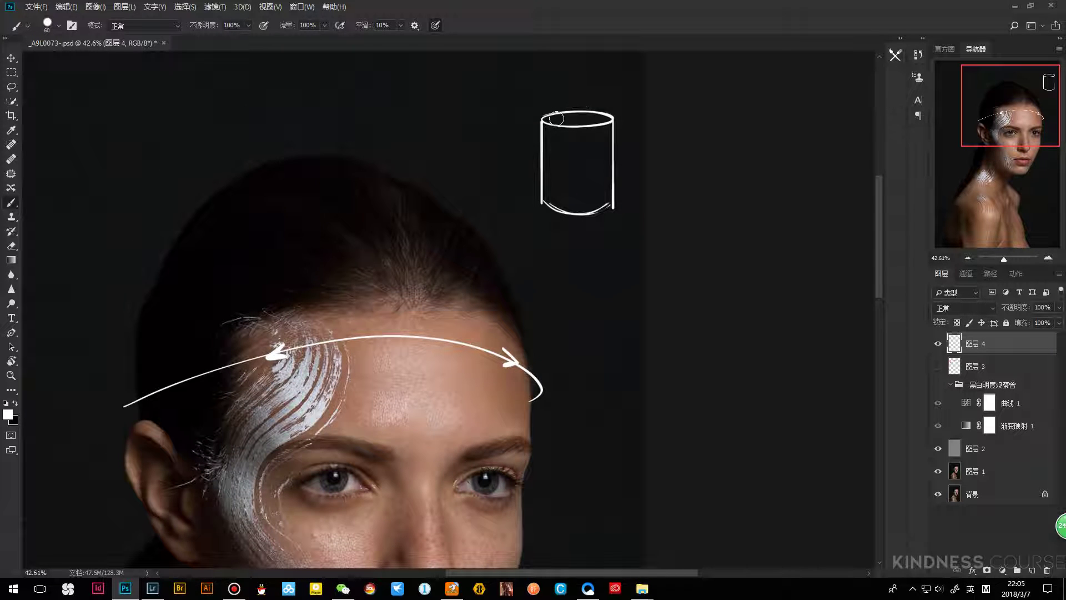
drag(548, 124, 543, 159)
drag(606, 127, 610, 193)
key(ctrl+z)
mouse_move(446, 138)
mouse_down()
mouse_move(488, 139)
mouse_move(478, 146)
mouse_move(506, 87)
mouse_up()
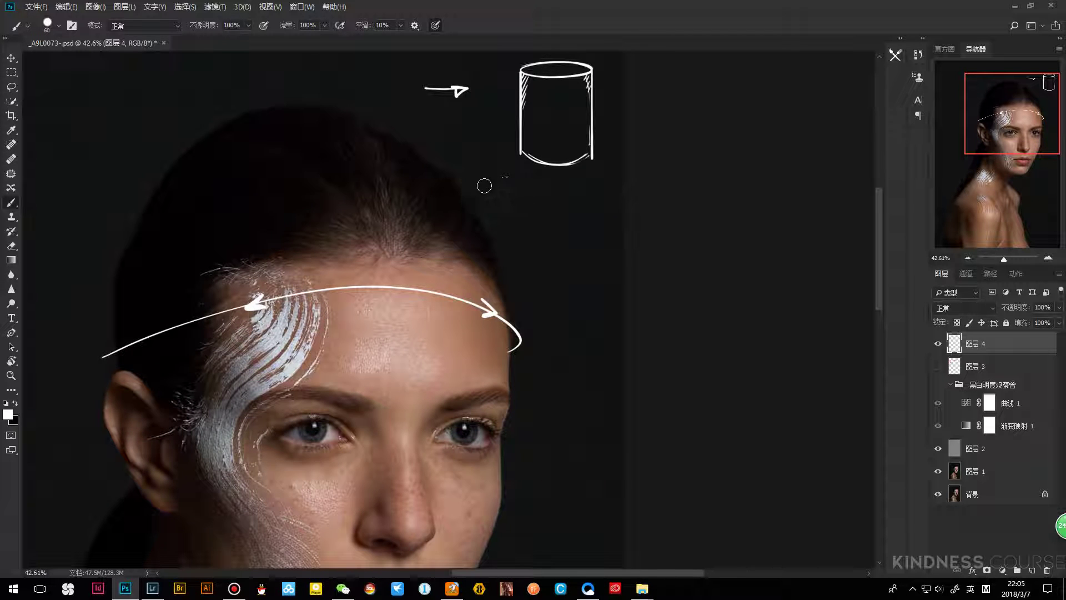
scroll(488, 183, up, 1)
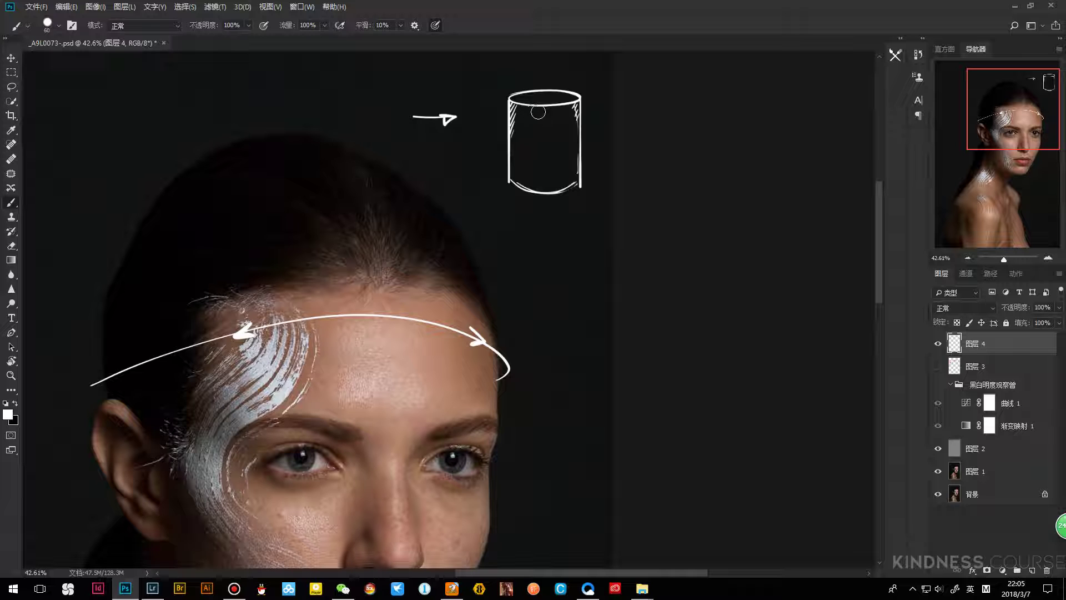
drag(532, 113, 543, 113)
Draw two vertical white lines on the forehead to mark off its bright central plane
mouse_move(495, 253)
mouse_down()
mouse_move(495, 185)
mouse_move(532, 118)
mouse_up()
drag(445, 170, 460, 273)
drag(395, 173, 392, 265)
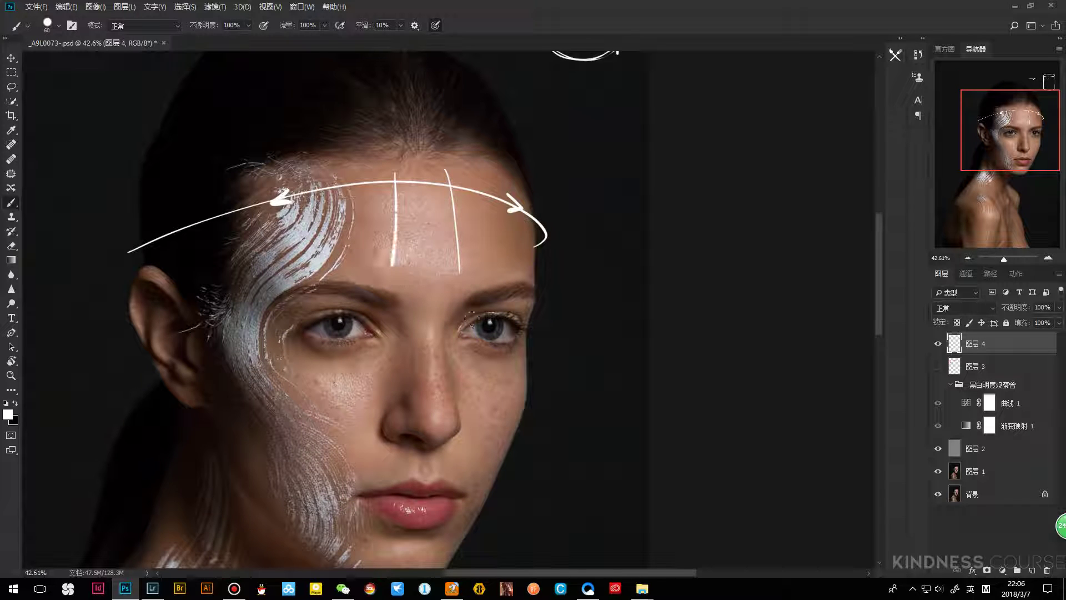
drag(441, 239, 452, 283)
Hide 图层 4, display the black-and-white observation group and make 图层 2 the active layer
click(939, 343)
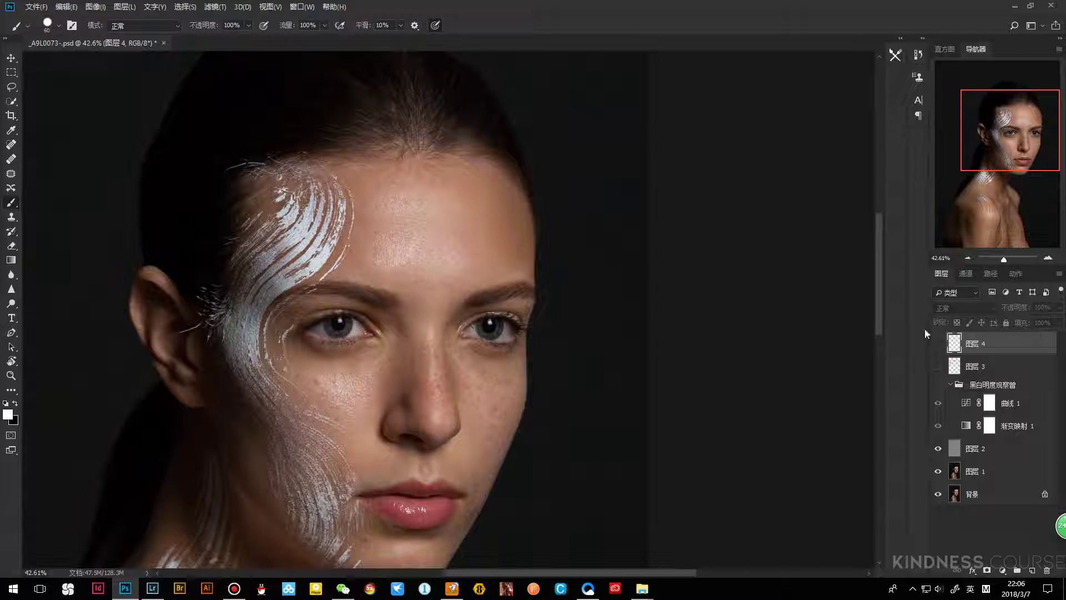
click(938, 385)
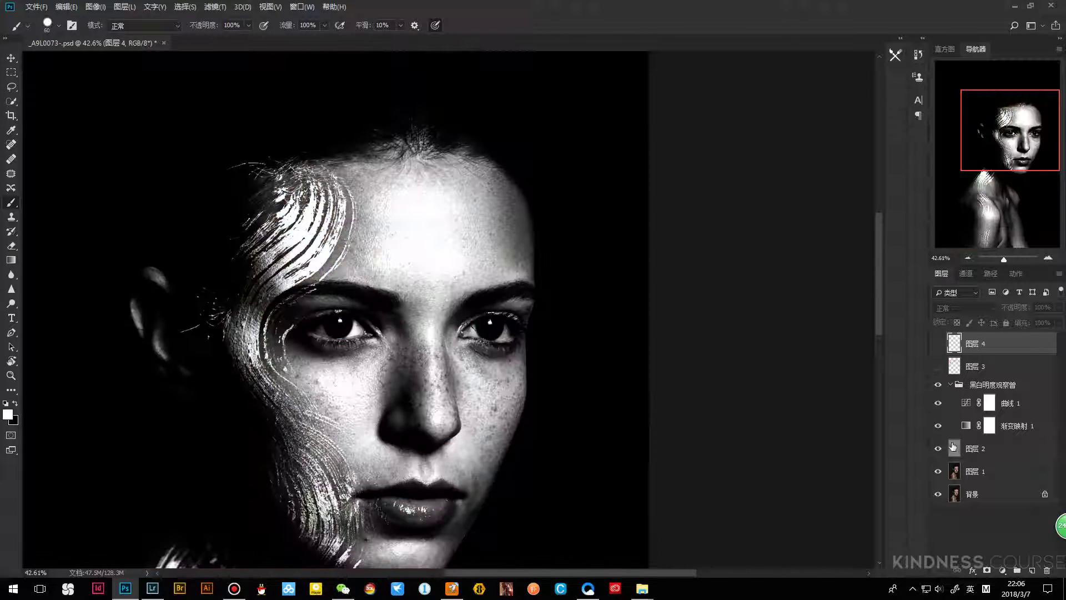
click(954, 447)
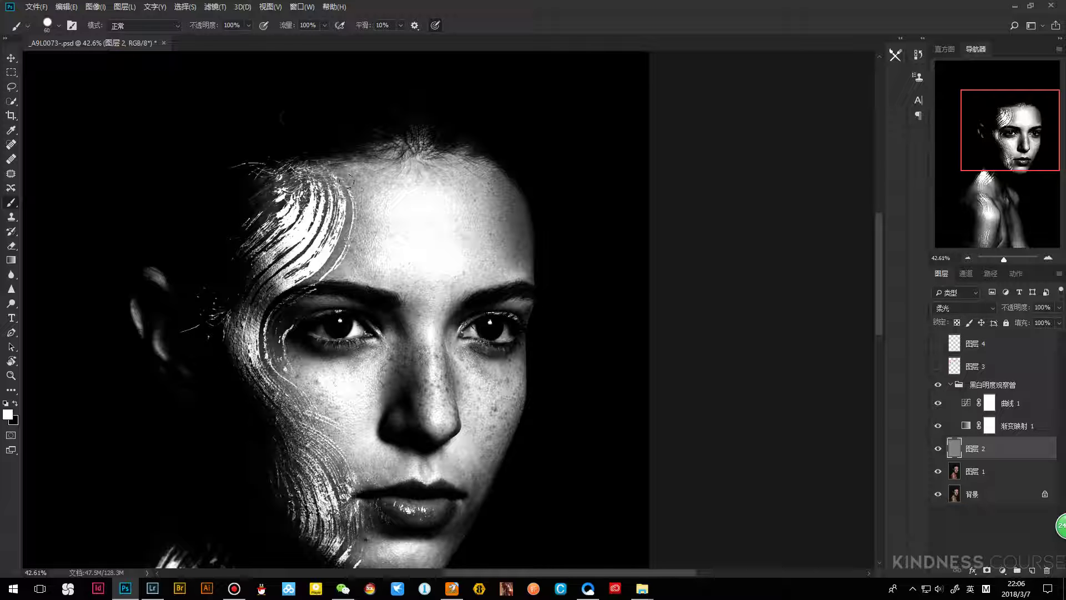
Restore the soft 30 px brush with 20% opacity and 50% flow, using pen pressure for opacity instead of size
click(73, 25)
click(556, 117)
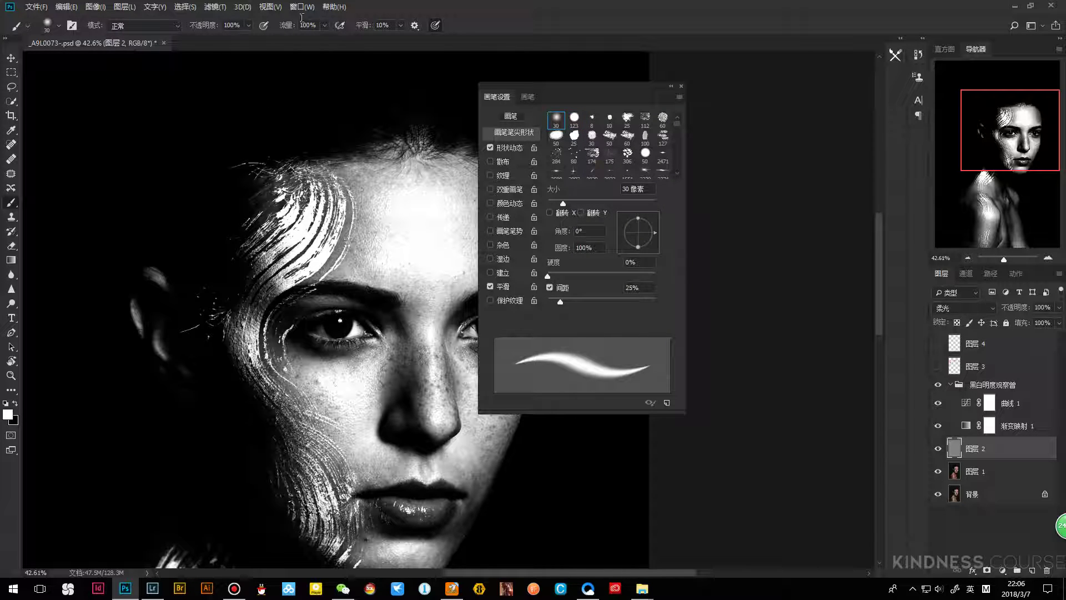
click(233, 25)
text(20)
key(Tab)
text(50)
key(Return)
click(436, 26)
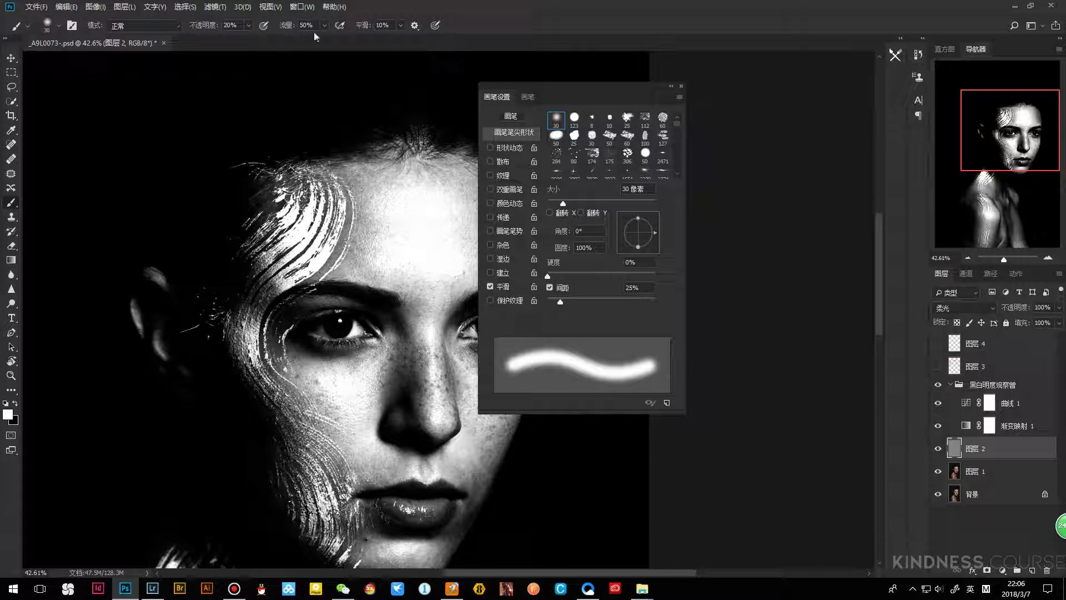
click(264, 25)
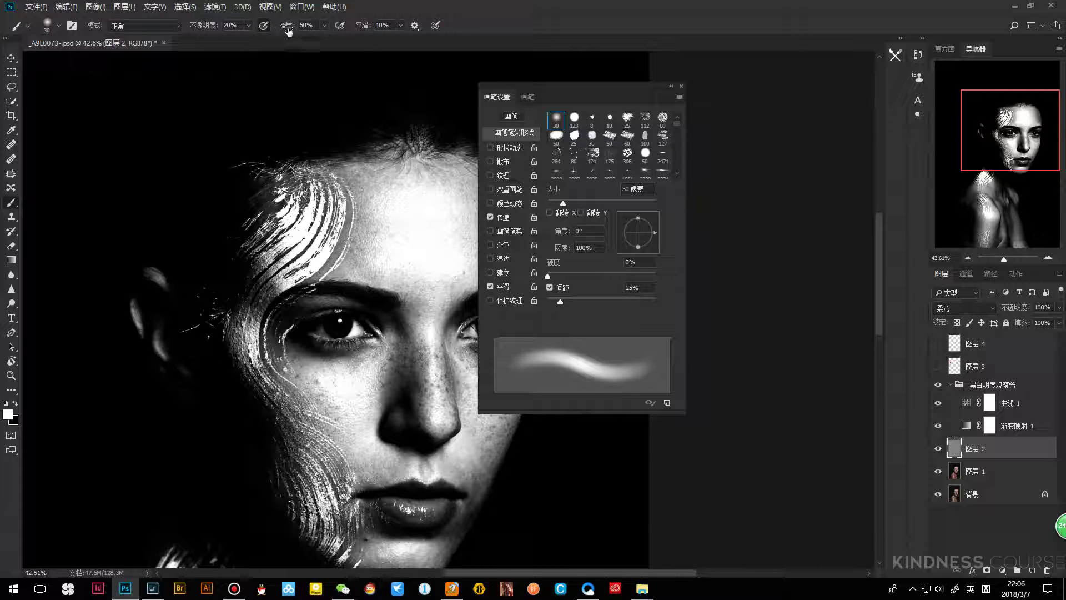
click(682, 85)
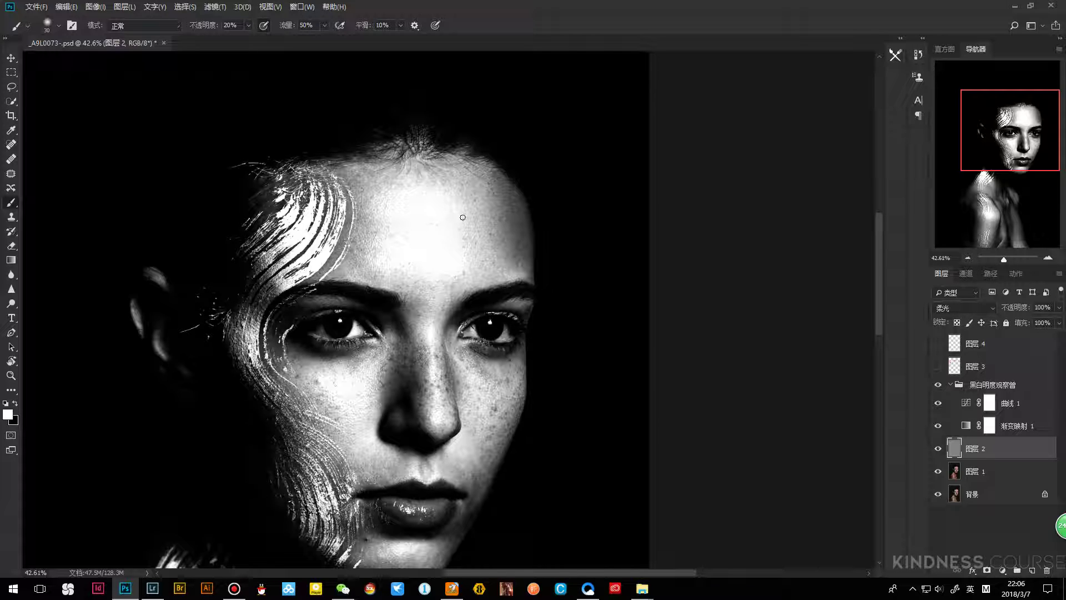
Darken remaining bright spots on the outer forehead on 图层 2 with black, using a brush of about 20 px
key(x)
key(bracketleft)
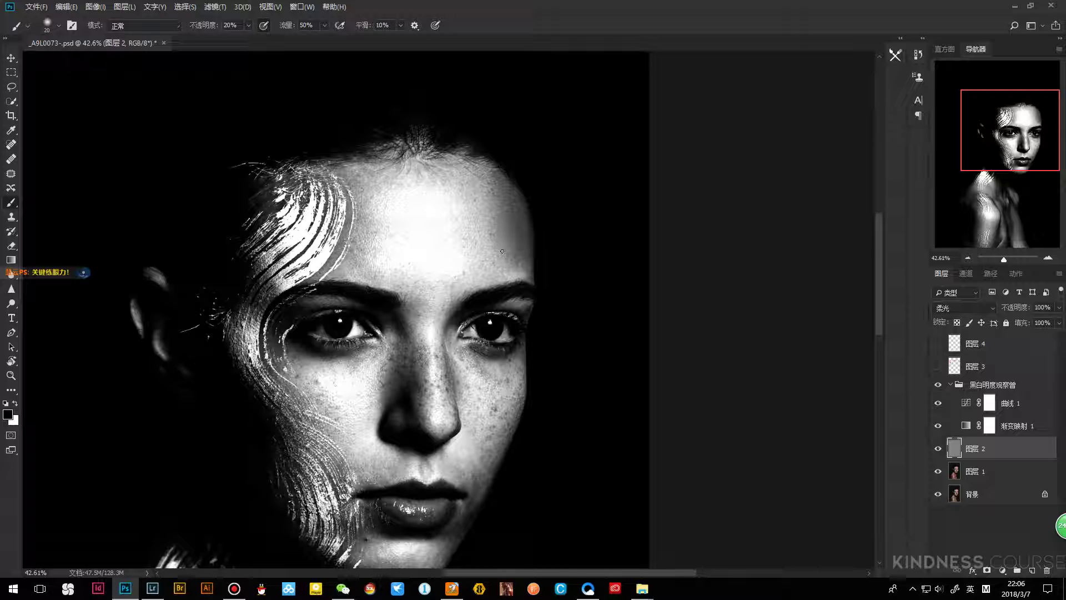
key(bracketright)
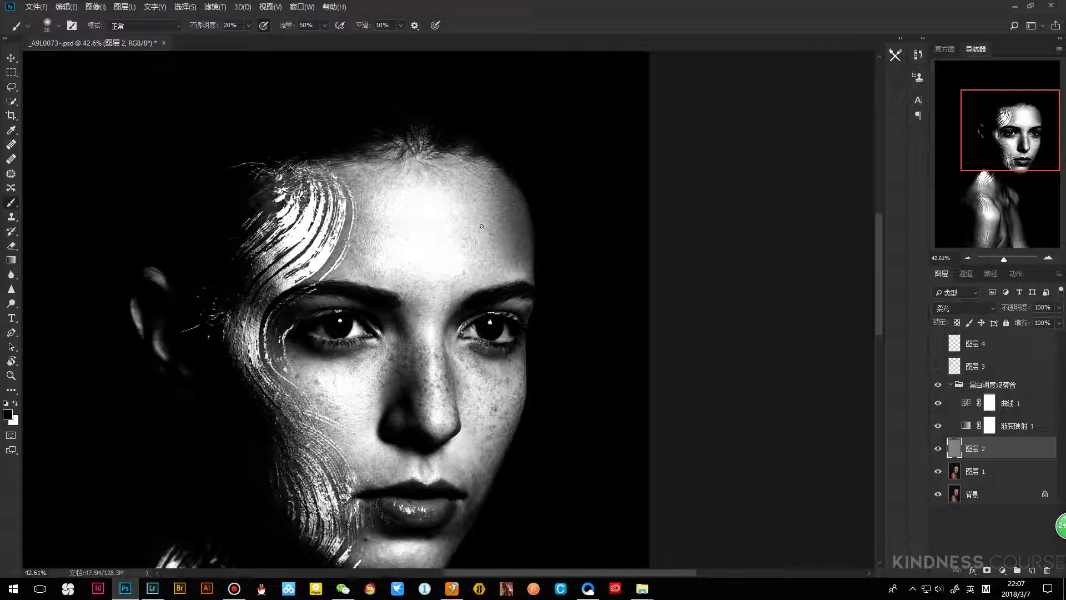
key(bracketleft)
key(bracketleft)
Display 图层 2 on its own to examine the dodge and burn strokes, and restore the other layers' visibility
alt+click(937, 448)
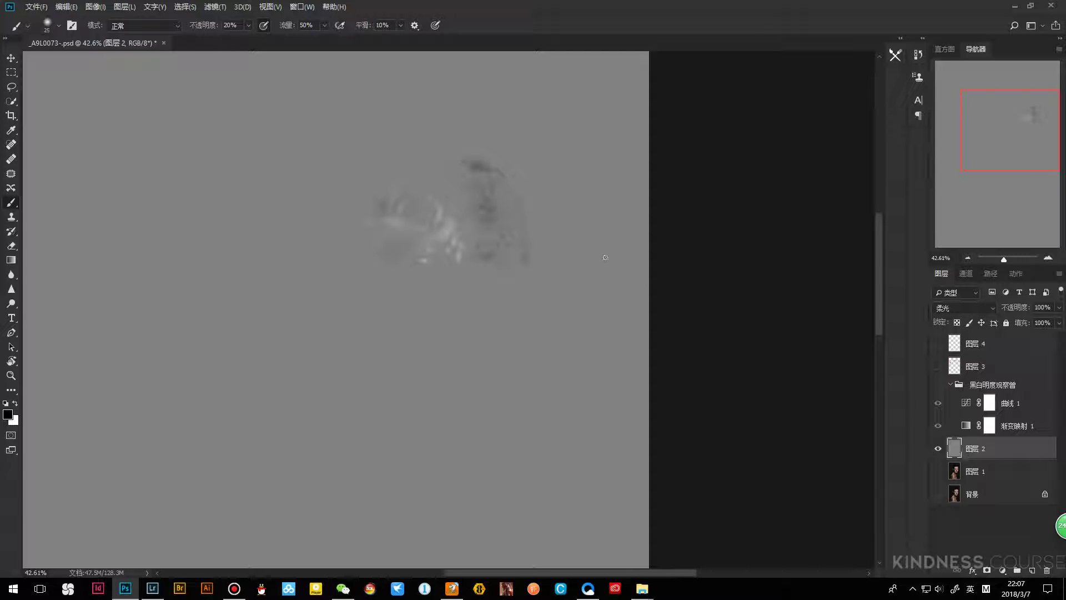
key(z)
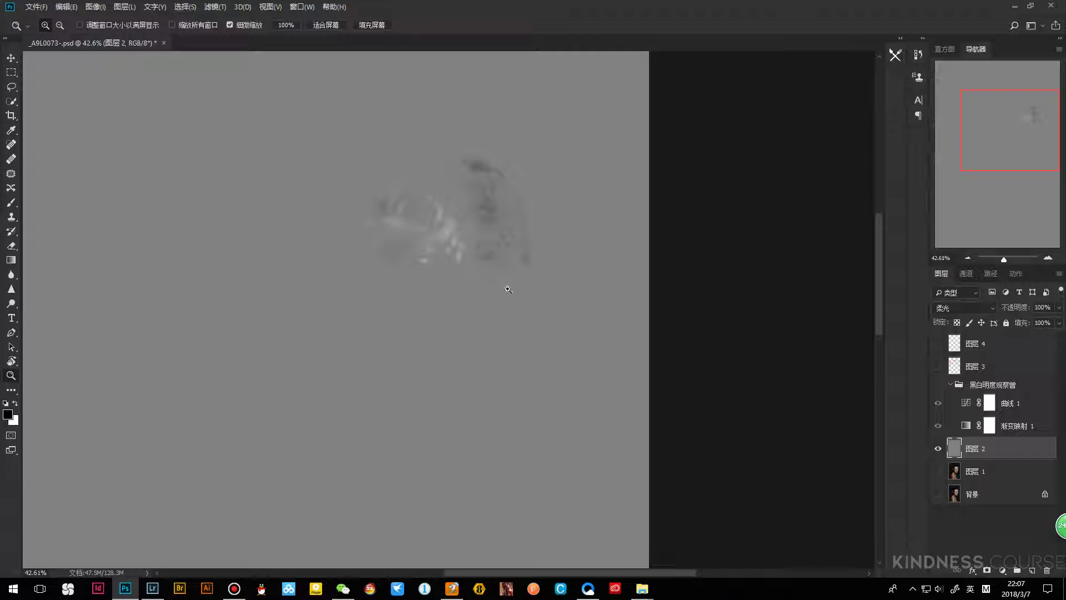
alt+click(937, 448)
Compare the colour portrait with and without 图层 2, and examine the retouched forehead up close
click(938, 448)
click(938, 448)
click(937, 448)
click(938, 448)
click(938, 385)
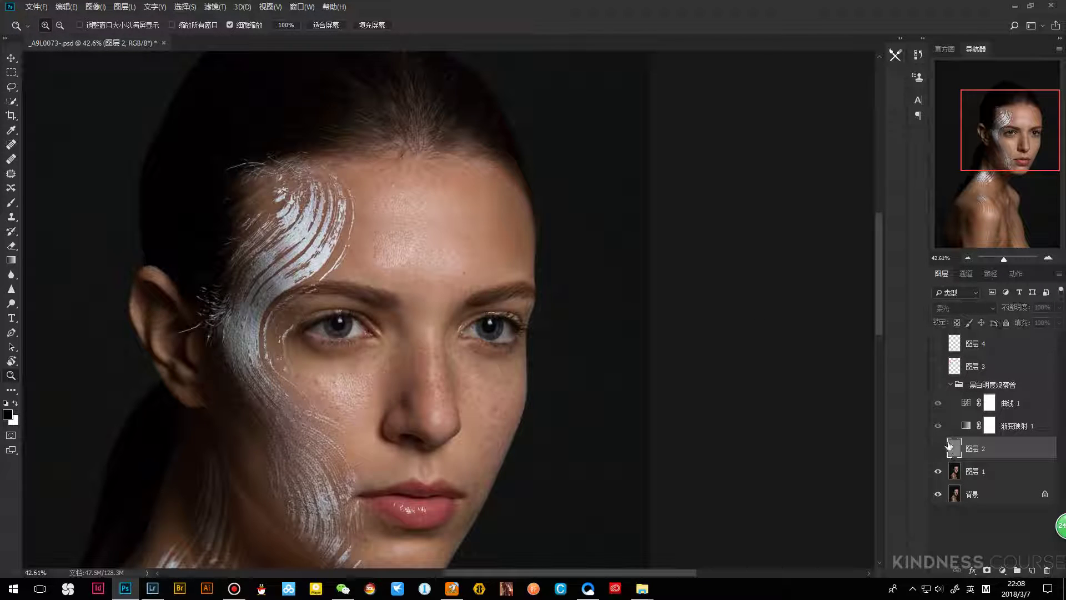
click(937, 448)
click(938, 448)
click(937, 448)
drag(482, 222, 554, 178)
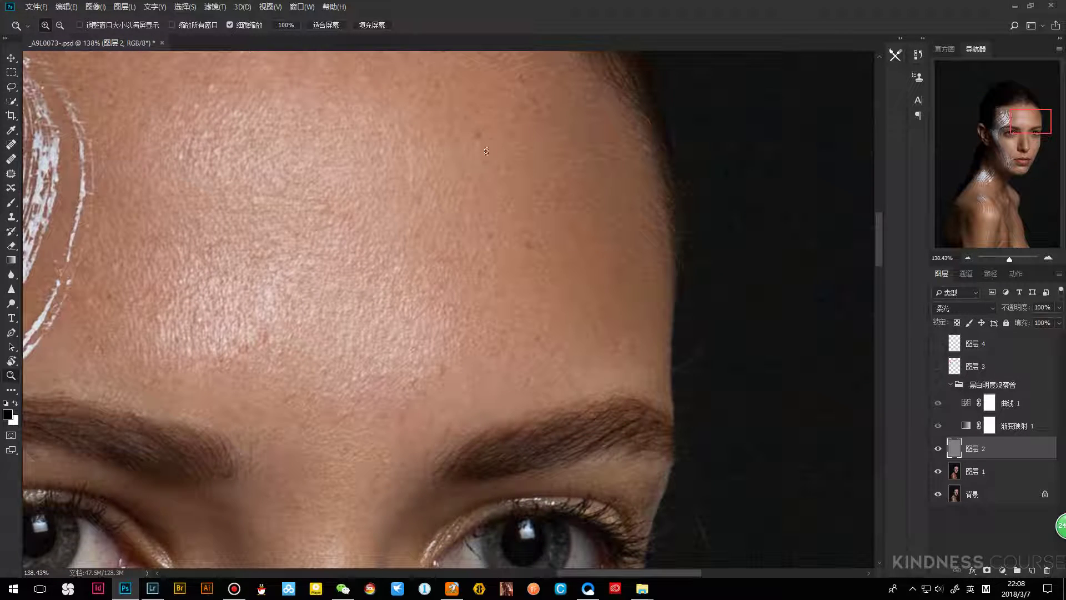
Compare the whole face in colour with and without 图层 2, and briefly show the 图层 4 sketches
drag(567, 257, 516, 358)
click(938, 448)
click(937, 448)
drag(595, 278, 549, 326)
click(937, 344)
click(938, 345)
Show the black-and-white observation group and check the effect of 图层 2 across the whole face
click(938, 384)
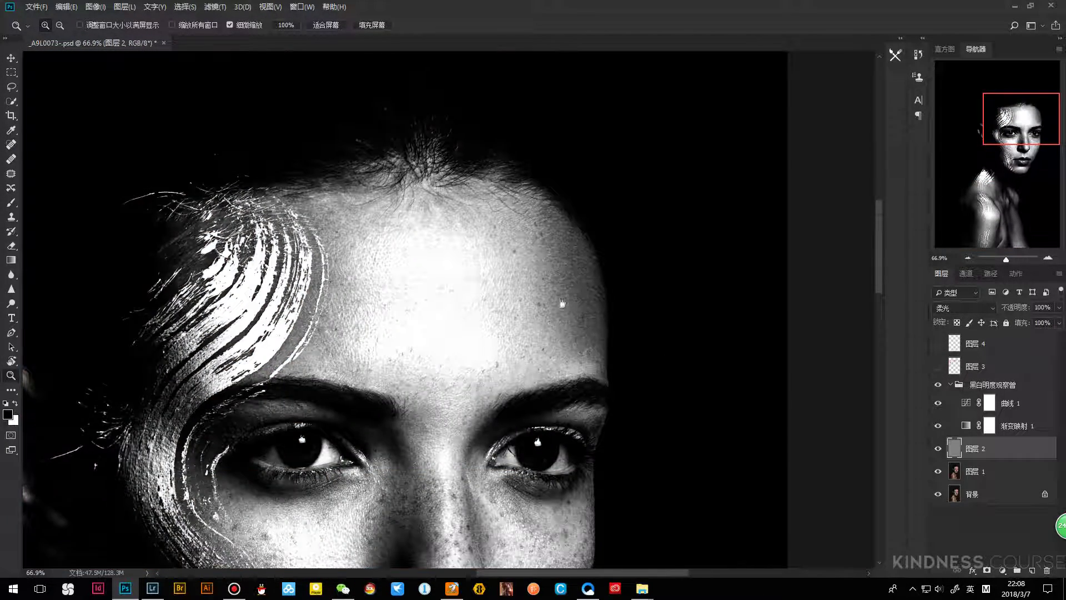
drag(559, 305, 485, 216)
click(937, 447)
click(937, 448)
mouse_move(498, 279)
mouse_down()
mouse_move(476, 278)
mouse_move(518, 297)
mouse_move(508, 296)
mouse_up()
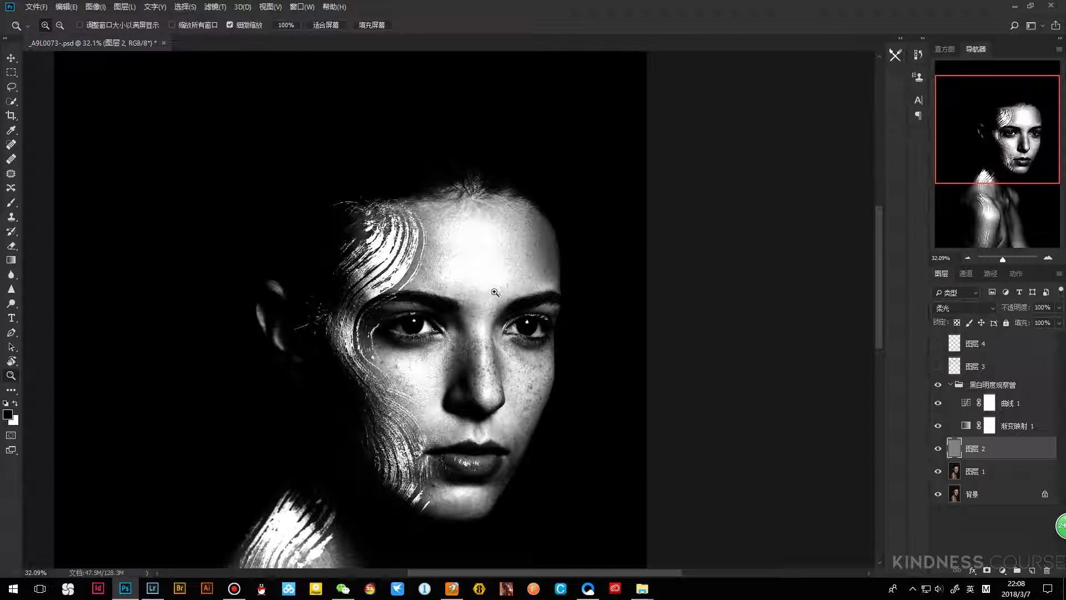
Open the 曲线 1 settings beside the portrait and darken the curve to input 126, output 35
double_click(967, 403)
drag(351, 107, 799, 119)
drag(769, 198, 758, 303)
Compare the darkened black-and-white view with and without 图层 2, examining the light on the forehead and face
click(938, 449)
click(938, 449)
drag(554, 273, 588, 253)
drag(472, 242, 446, 257)
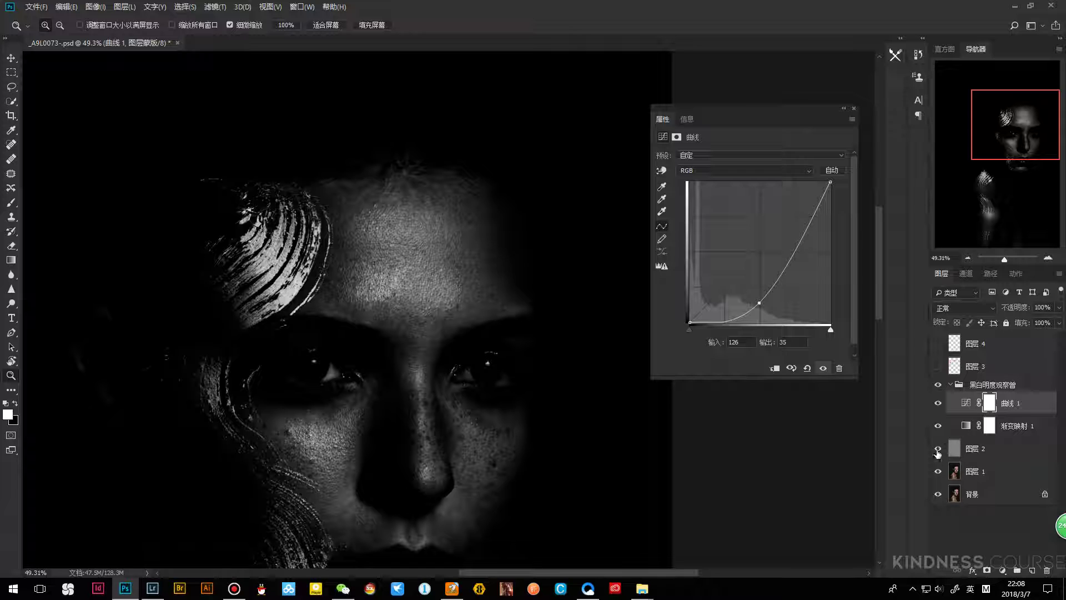
drag(504, 278, 408, 229)
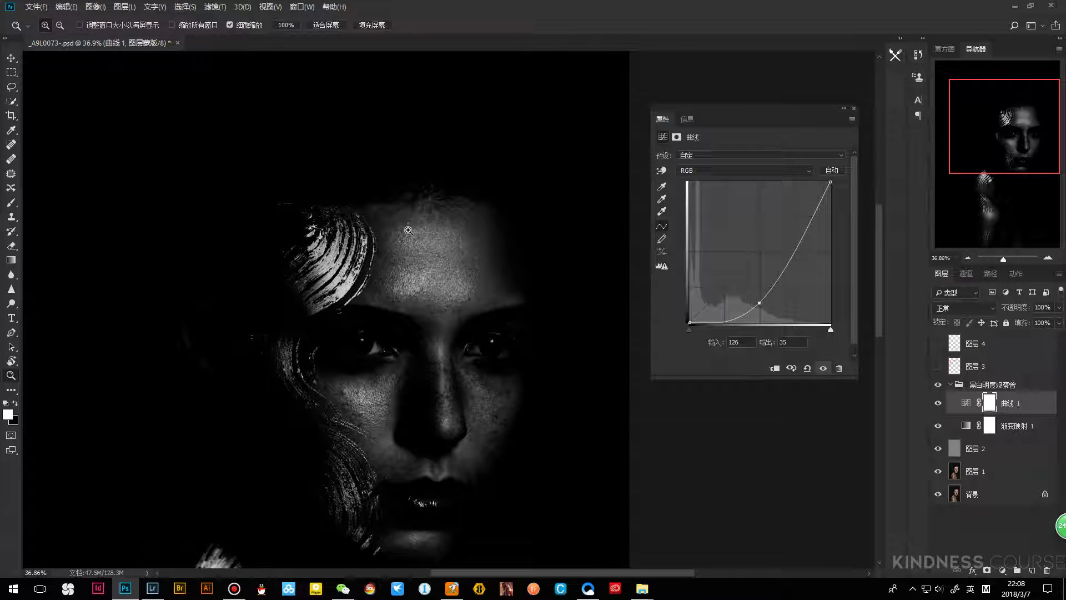
drag(453, 350, 467, 305)
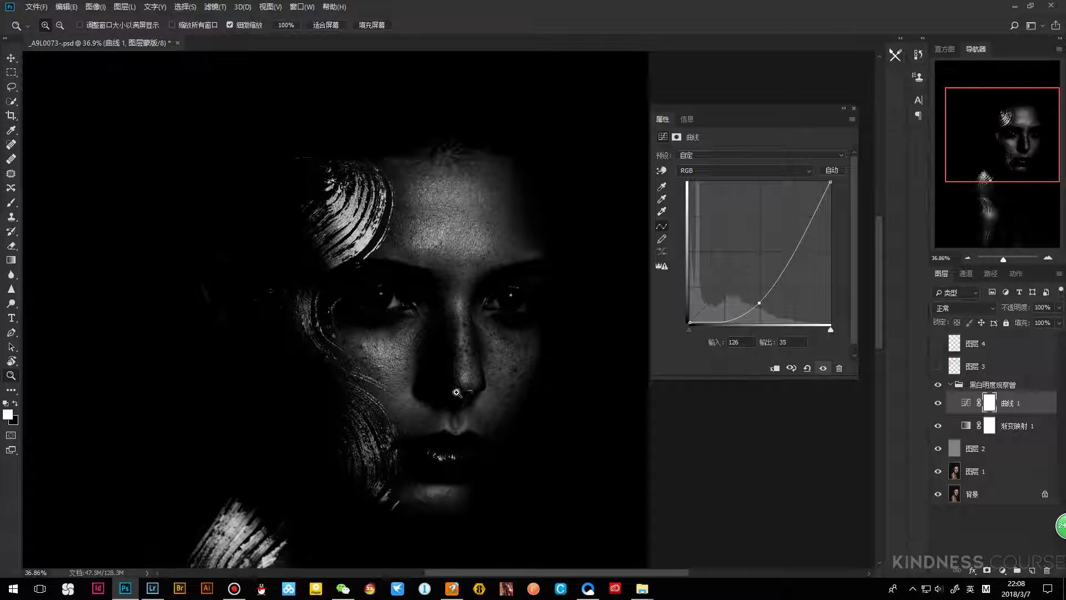
Reshape 曲线 1 into a contrasty S-curve, with the lower point at input 98, output 83 and a raised highlight point
drag(760, 302, 753, 287)
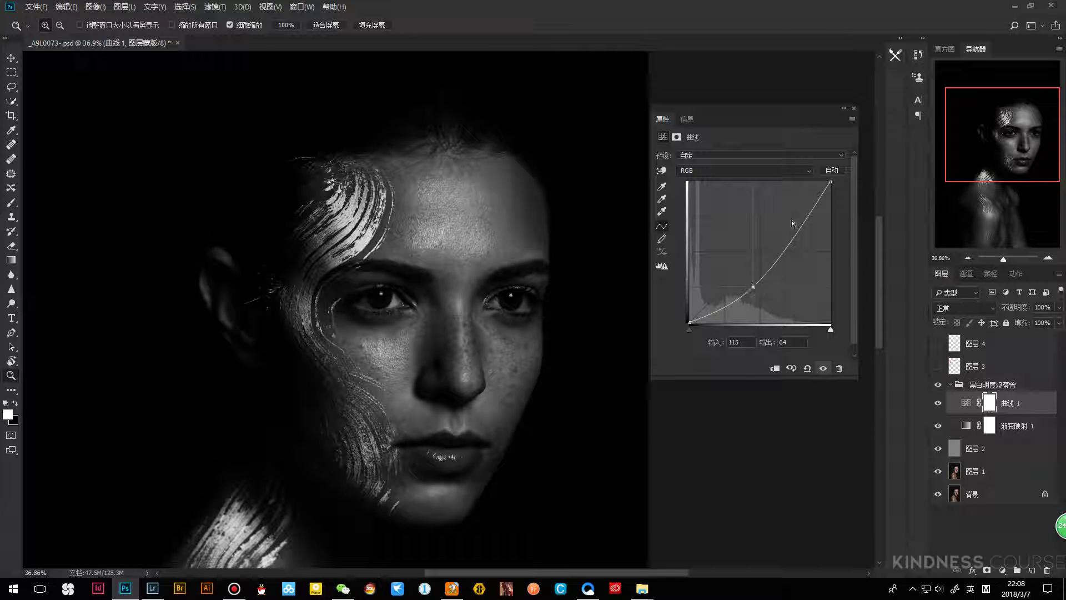
drag(806, 215, 803, 212)
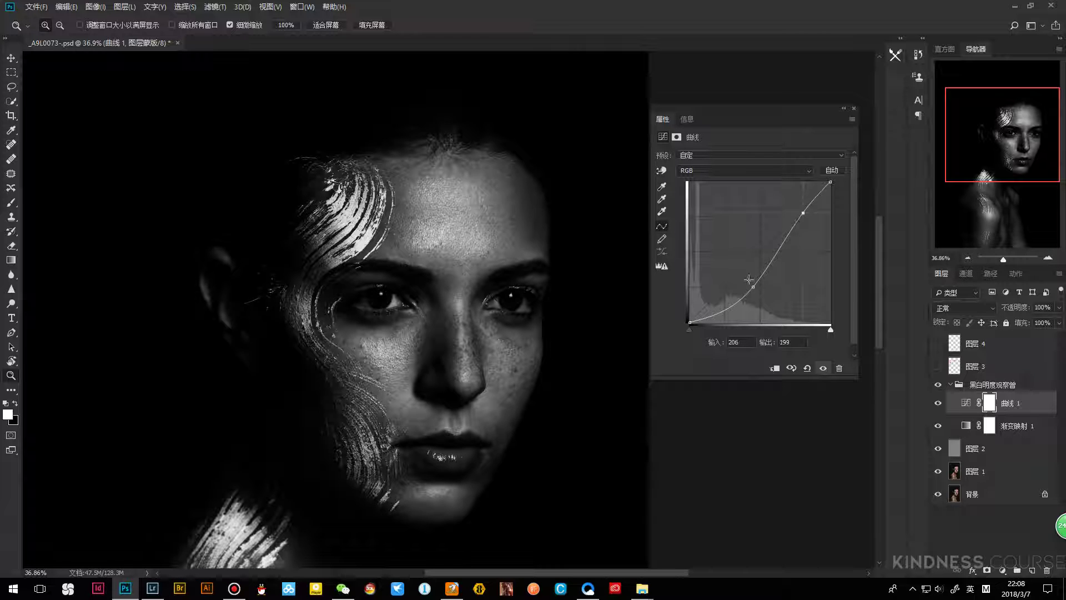
drag(754, 287, 749, 281)
drag(803, 213, 795, 197)
drag(749, 281, 743, 276)
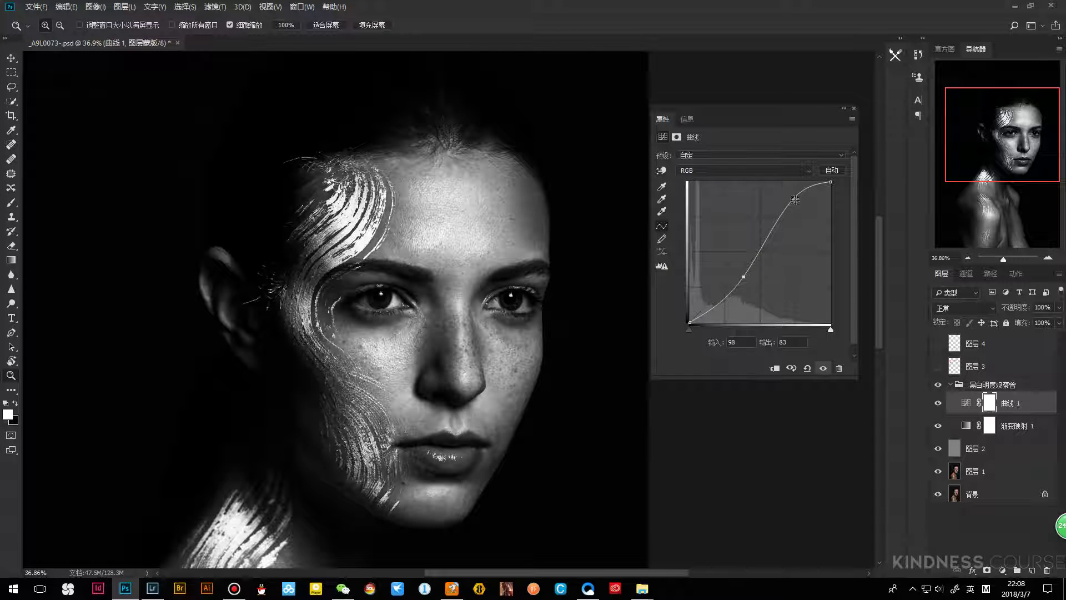
drag(795, 196, 785, 190)
Select 图层 2 and prepare a slightly larger brush for retouching the cheek beside the mouth
drag(522, 441, 524, 356)
click(977, 448)
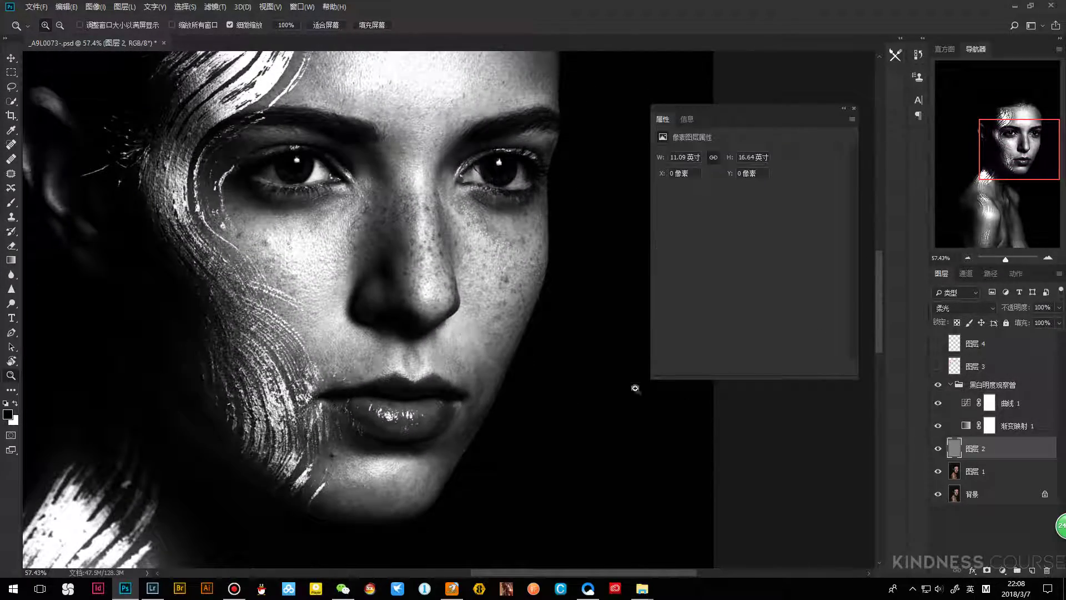
key(b)
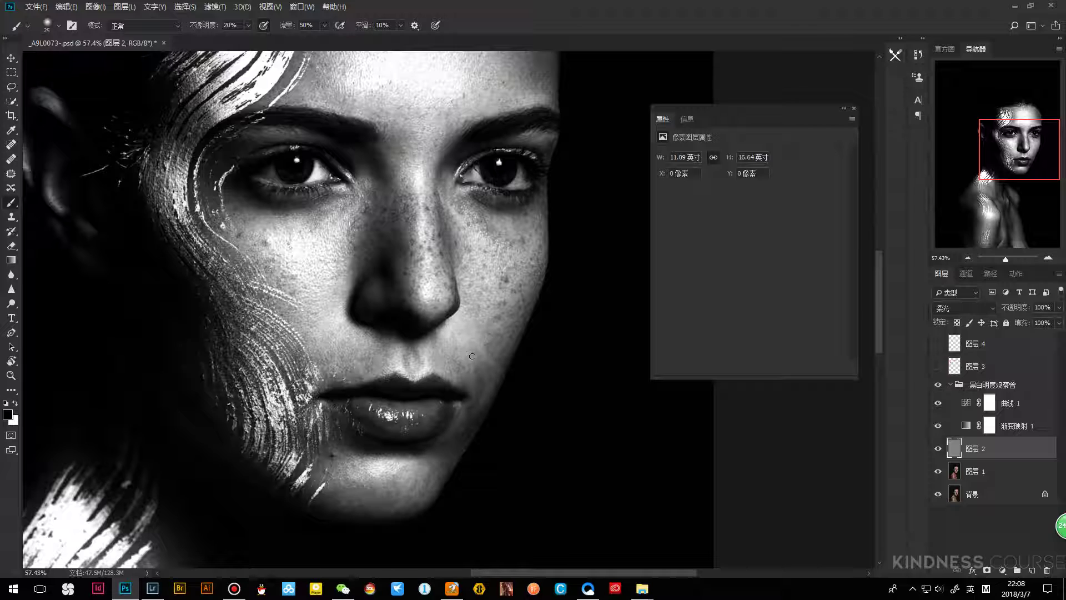
key(z)
mouse_move(527, 317)
mouse_down()
mouse_move(567, 333)
mouse_move(509, 405)
mouse_move(488, 372)
mouse_up()
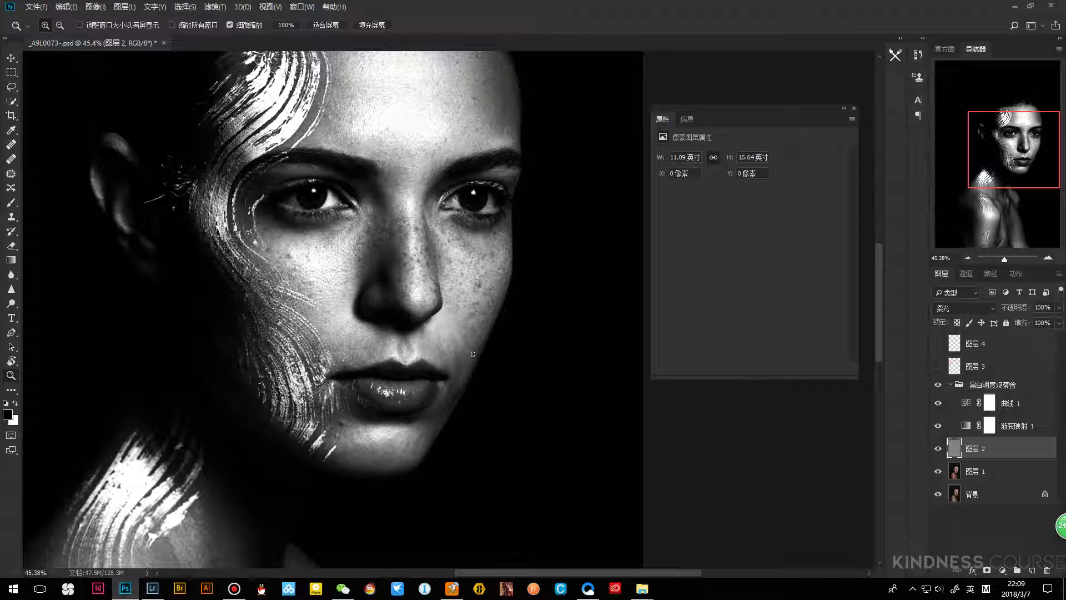
key(b)
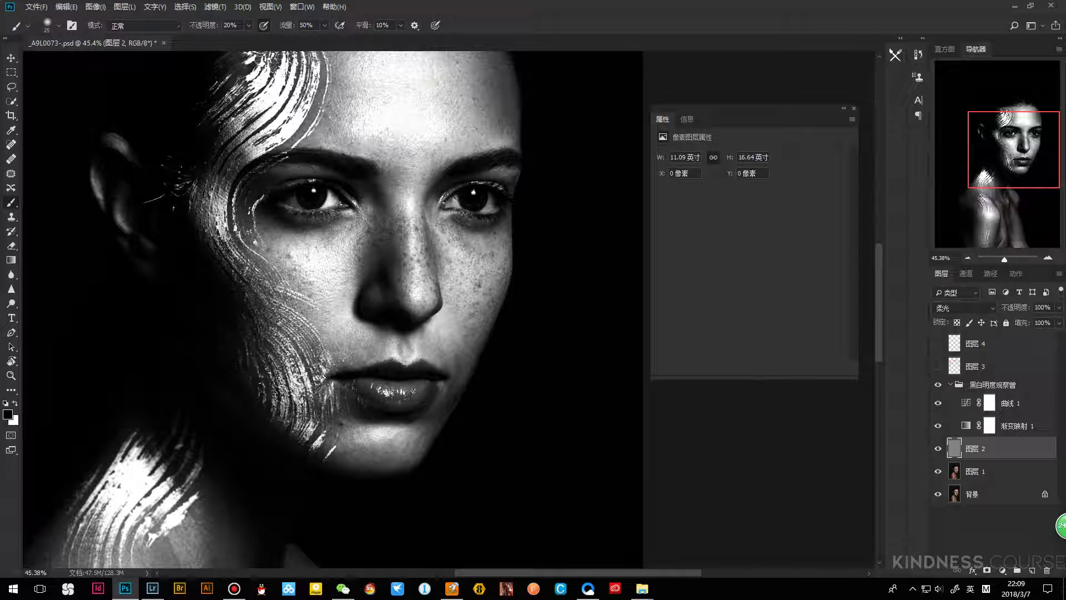
key(bracketright)
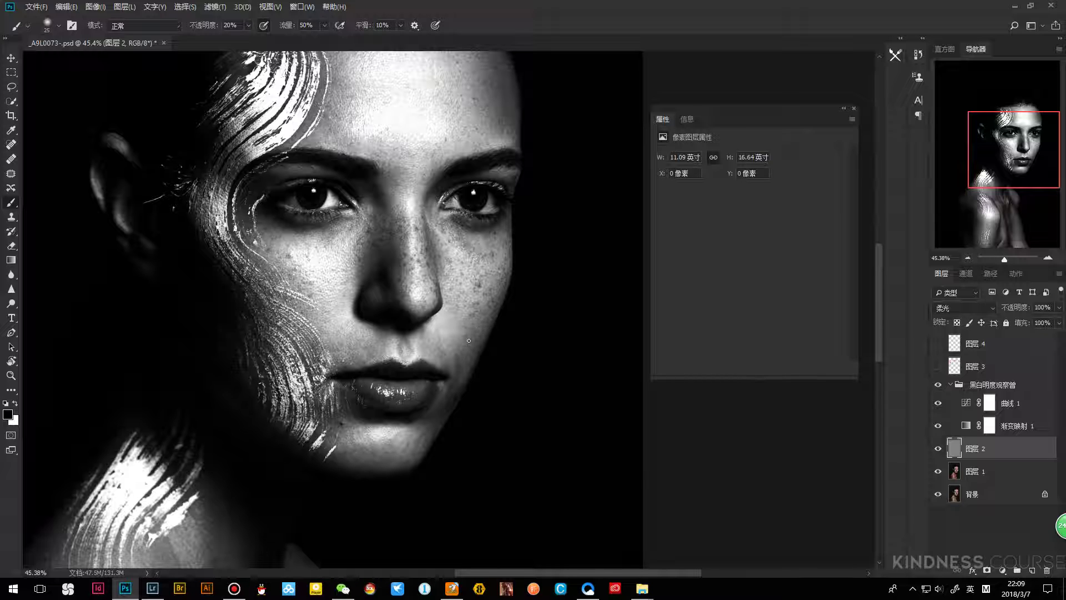
Compare the portrait with and without 图层 2 to judge the retouching on the face
click(945, 451)
click(944, 451)
click(945, 450)
click(945, 451)
click(945, 453)
click(945, 452)
Examine the tonal transitions on the forehead, cheeks and around the mouth in the black-and-white view
key([)
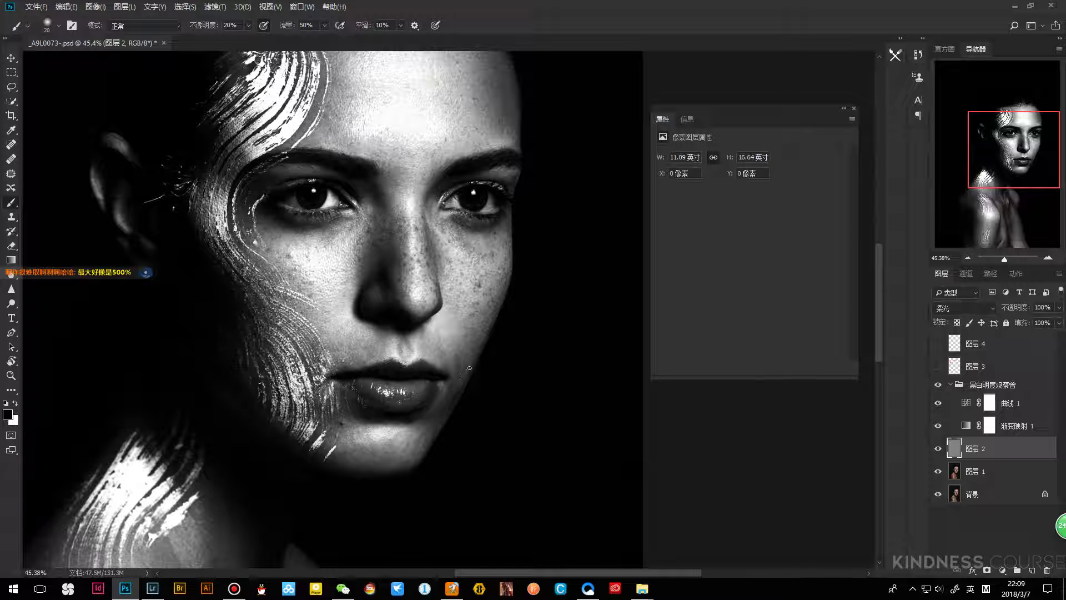
key(])
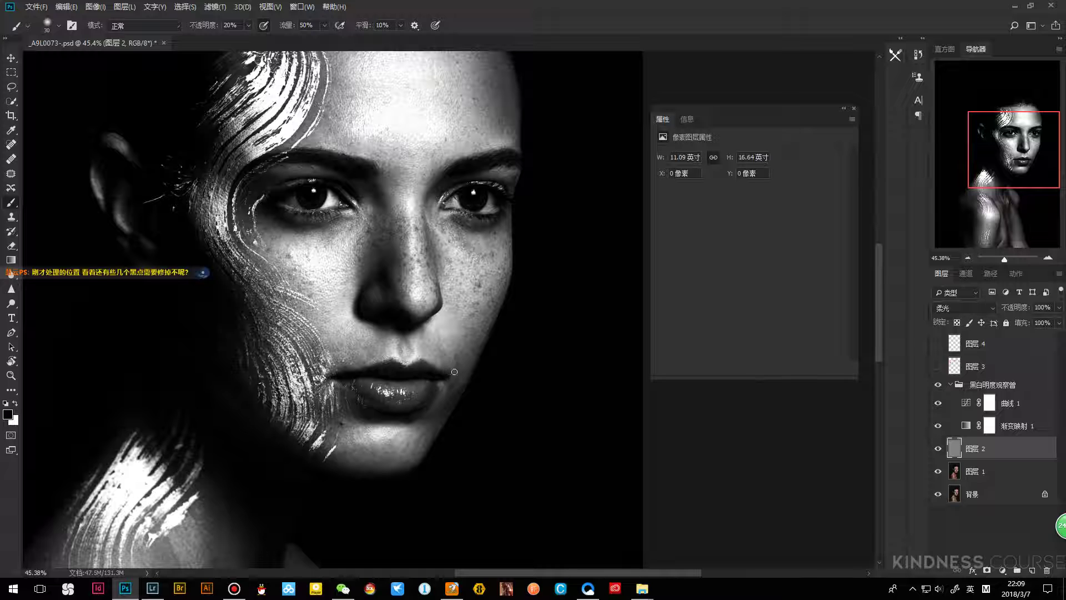
scroll(477, 327, up, 3)
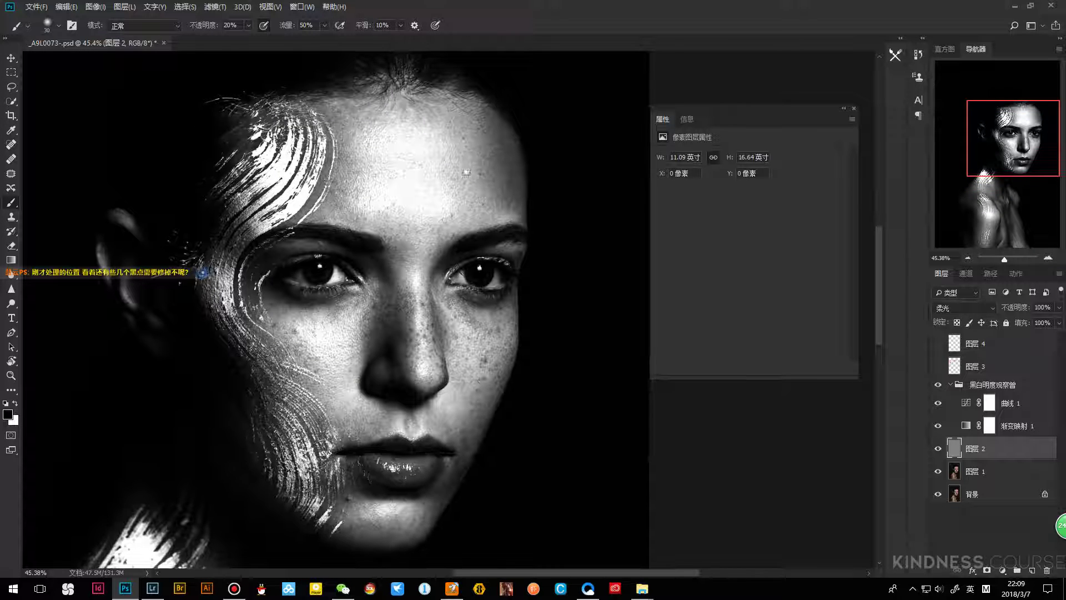
scroll(467, 173, down, 4)
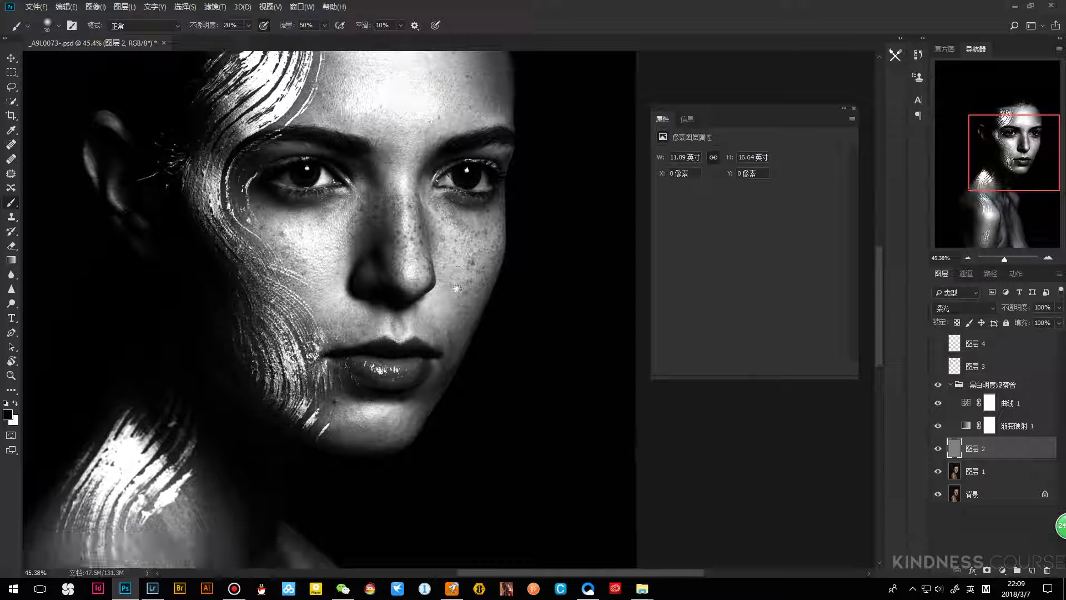
scroll(458, 311, down, 1)
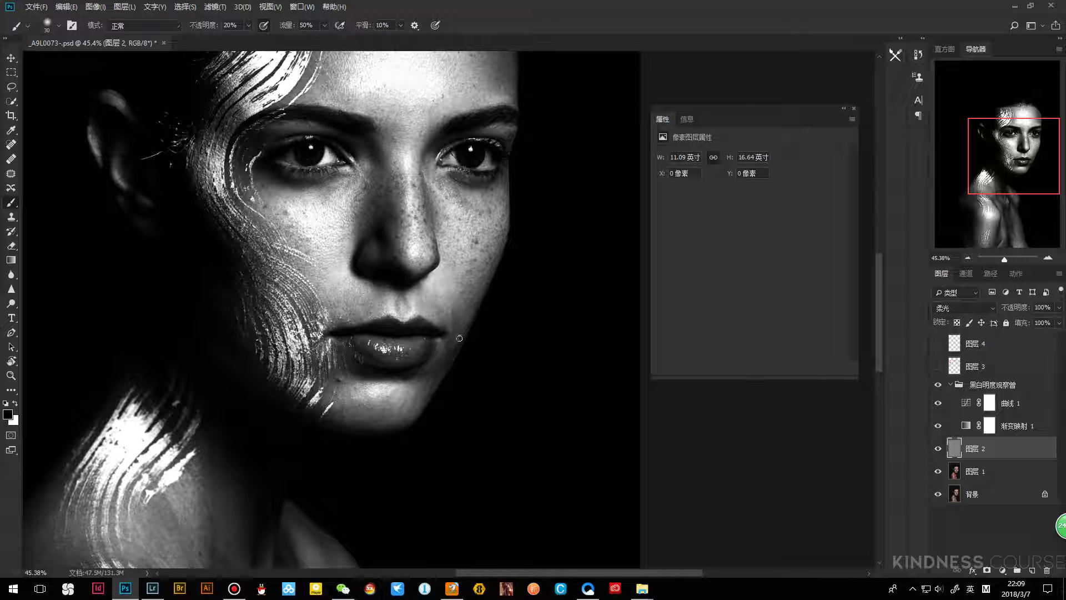
key([)
drag(471, 231, 491, 373)
drag(499, 226, 484, 176)
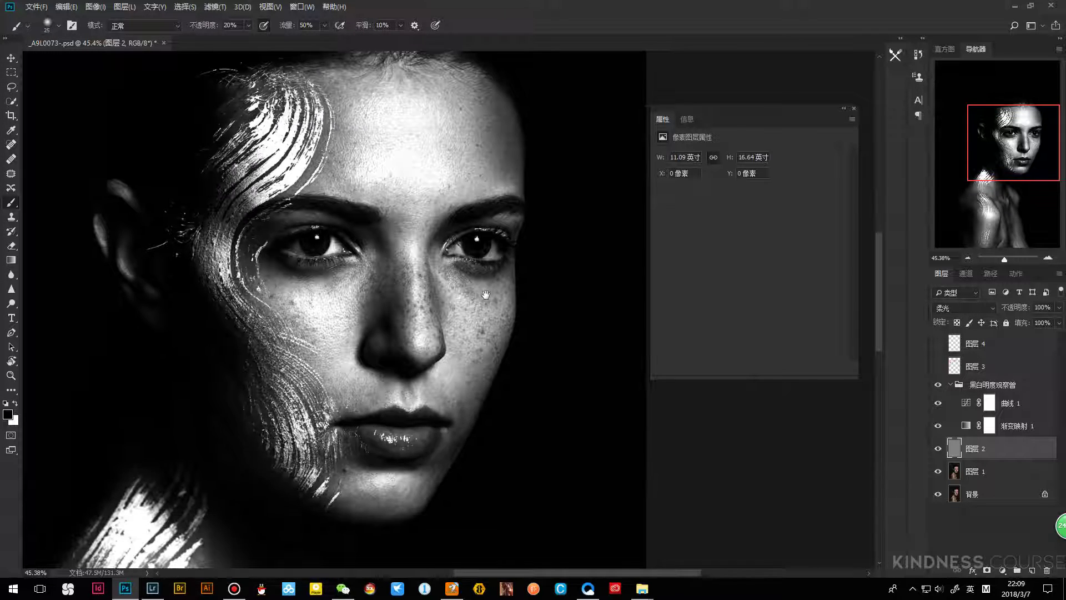
drag(484, 338, 489, 297)
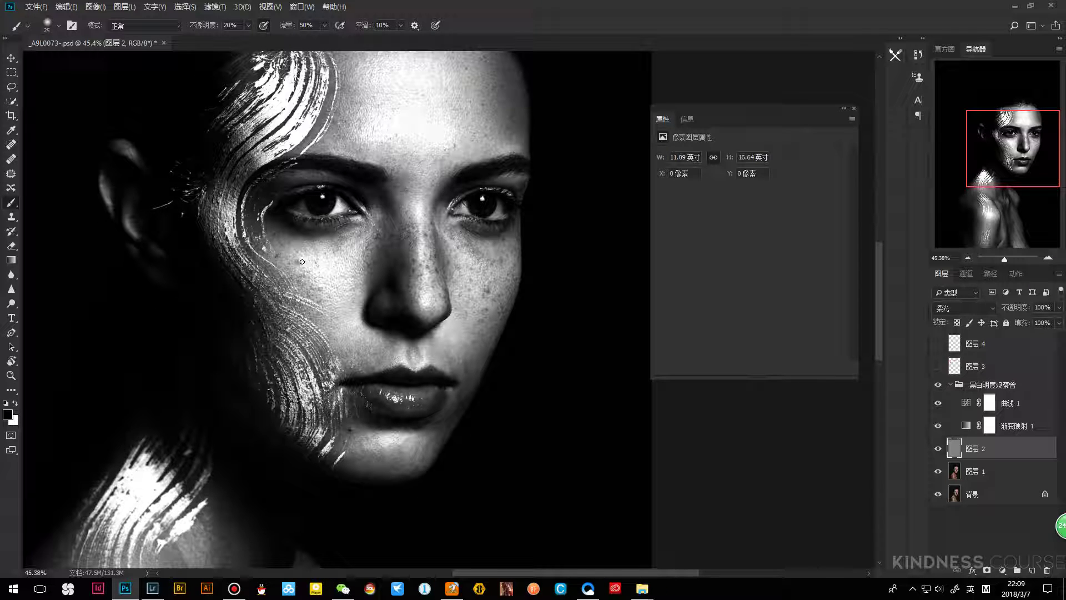
drag(358, 328, 329, 311)
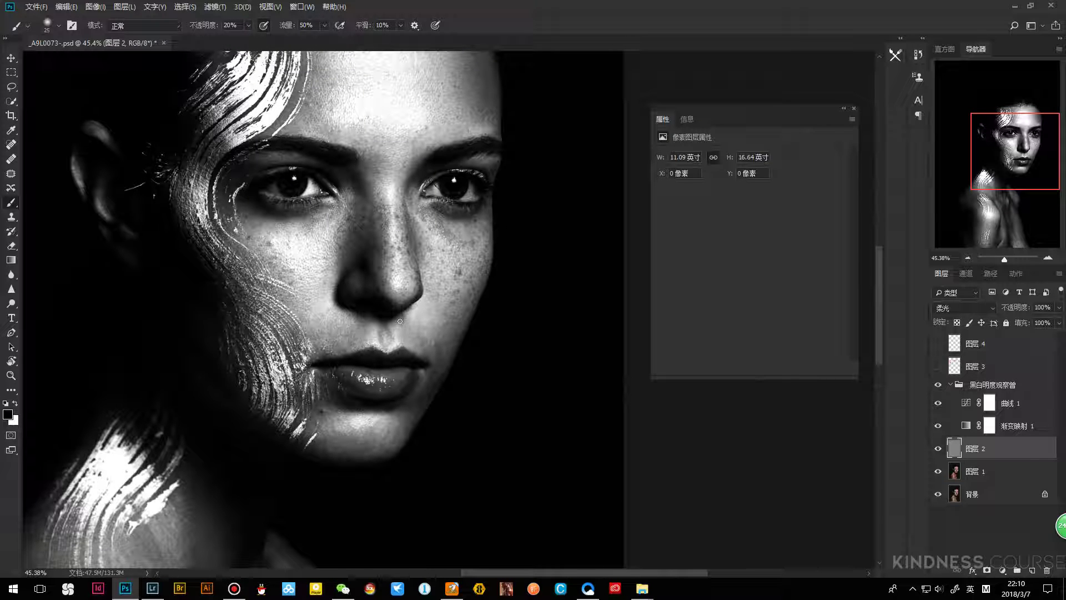
drag(451, 91, 466, 195)
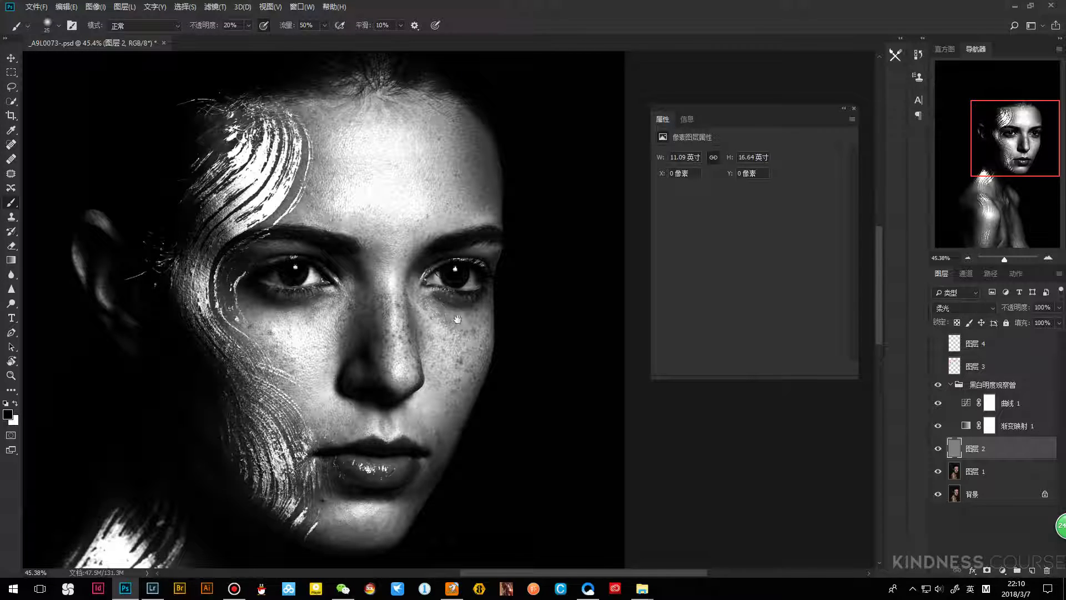
drag(453, 305, 453, 219)
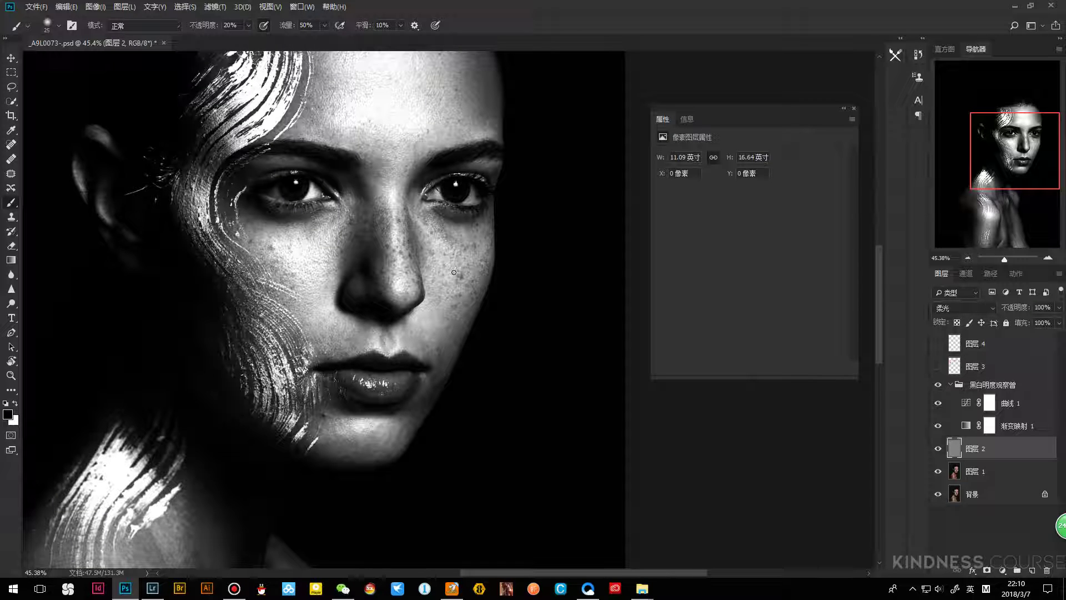
Burn small bright patches on the shaded-side cheek below the freckles on 图层 2 with a small black brush
key(bracketleft)
key(bracketright)
key(bracketright)
key(bracketleft)
drag(455, 334, 458, 339)
key(bracketleft)
key(bracketright)
Dodge small dark patches on the lower cheek beside the mouth on 图层 2 with a fine white brush
key(x)
key(bracketleft)
key(bracketleft)
key(bracketright)
key(bracketright)
key(bracketleft)
key(bracketleft)
key(bracketright)
key(bracketright)
key(bracketleft)
key(bracketright)
key(bracketleft)
key(bracketleft)
Continue dodging broader dark areas of the lower cheek on 图层 2 with a larger white brush
drag(434, 373, 452, 312)
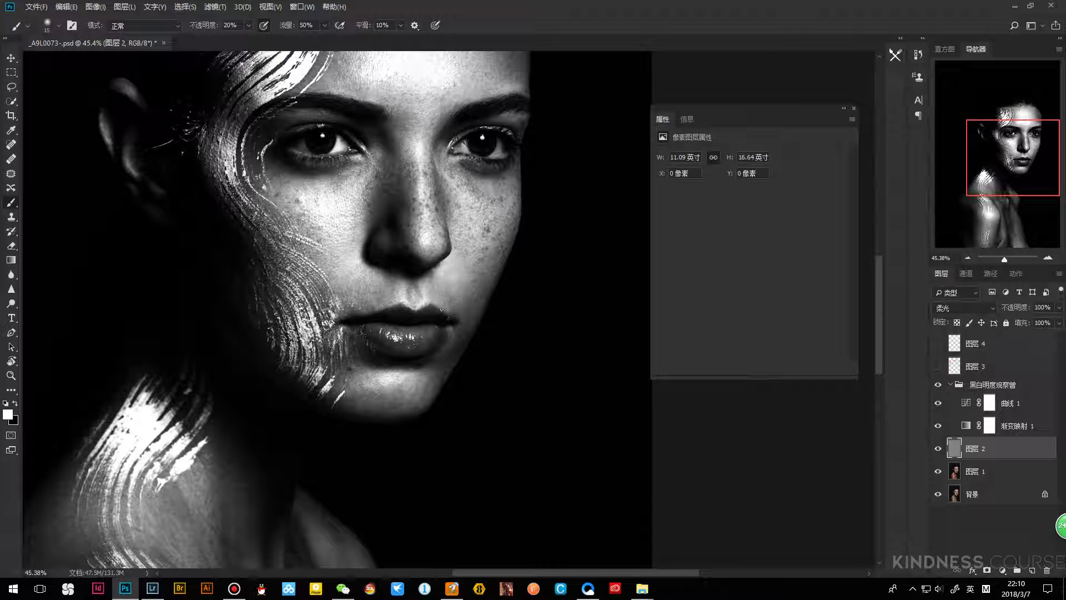
key(bracketright)
Burn uneven bright spots on the lower cheek on 图层 2 with a black brush of about 25 px
key(bracketright)
key(bracketright)
key(bracketright)
key(bracketleft)
key(x)
key(bracketleft)
key(bracketleft)
key(bracketleft)
key(bracketright)
key(bracketleft)
key(bracketright)
Compare the lower face with and without 图层 2 to check the cheek retouching
click(937, 448)
click(938, 448)
alt+click(938, 448)
alt+click(939, 450)
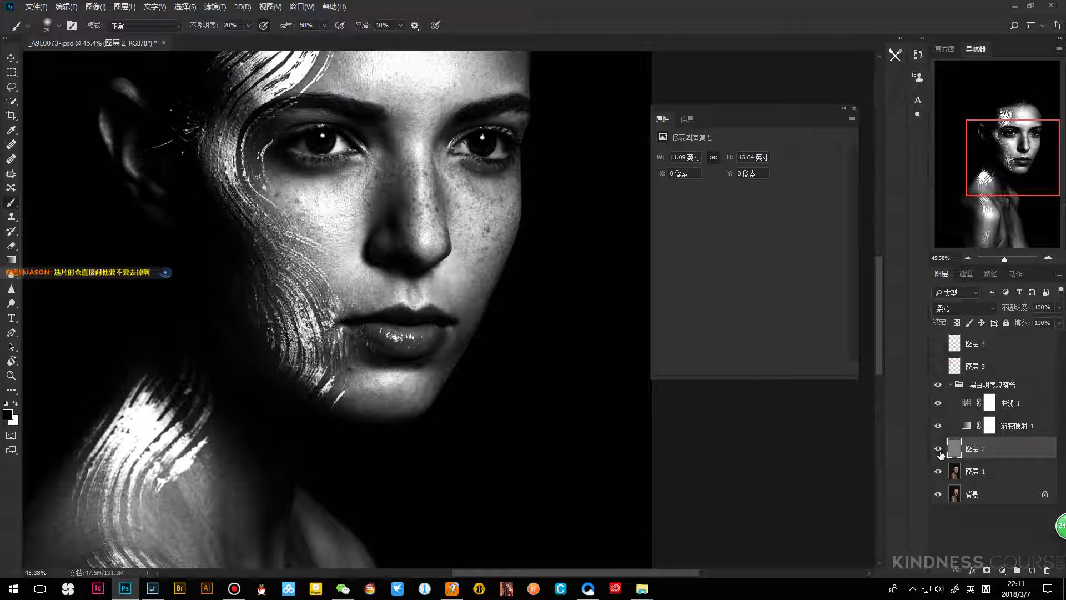
click(939, 451)
click(940, 450)
Burn the outer cheek between the nose and face edge on 图层 2, varying the black brush between 25 and 40 px
key(z)
drag(487, 266, 472, 311)
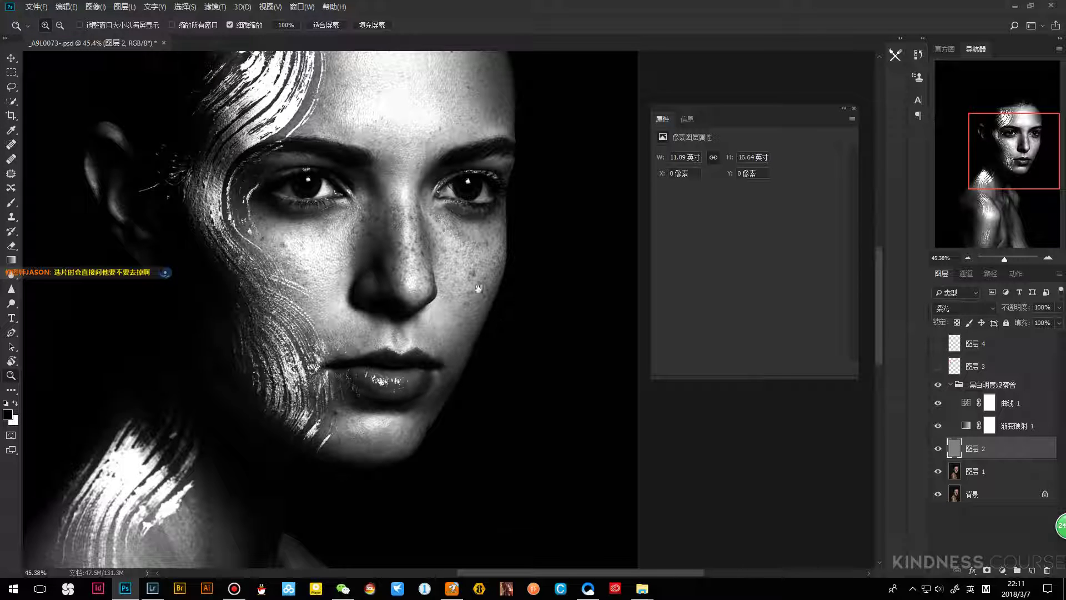
drag(492, 315, 483, 294)
key(b)
key(bracketright)
key(bracketright)
key(bracketright)
mouse_move(473, 304)
mouse_down()
mouse_move(486, 319)
mouse_move(464, 299)
mouse_up()
mouse_move(443, 265)
mouse_down()
mouse_move(465, 323)
mouse_move(463, 294)
mouse_up()
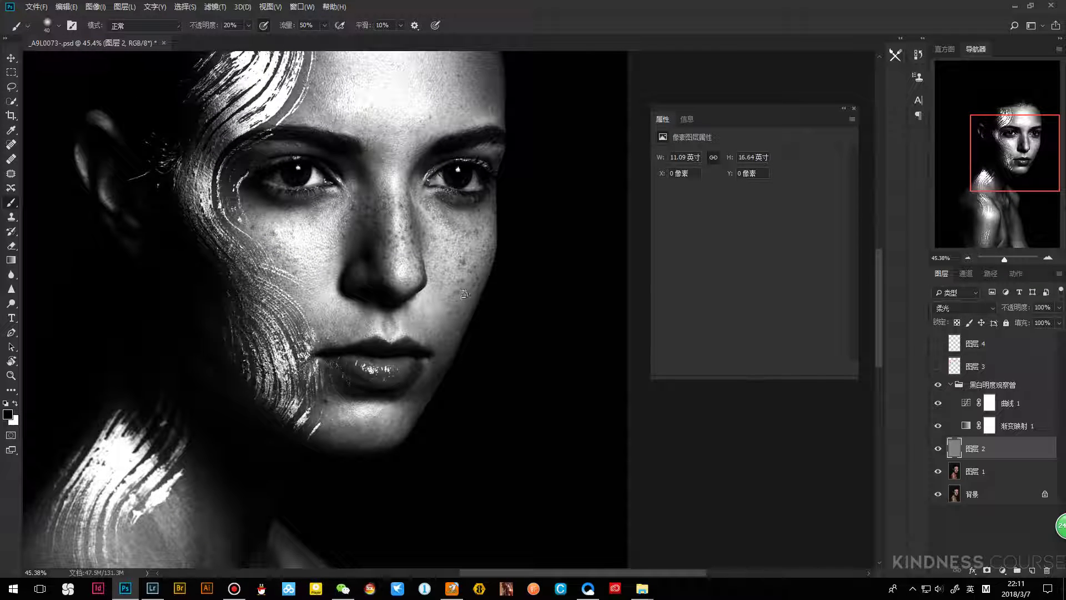
drag(463, 333, 456, 298)
key(bracketleft)
key(bracketleft)
key(bracketleft)
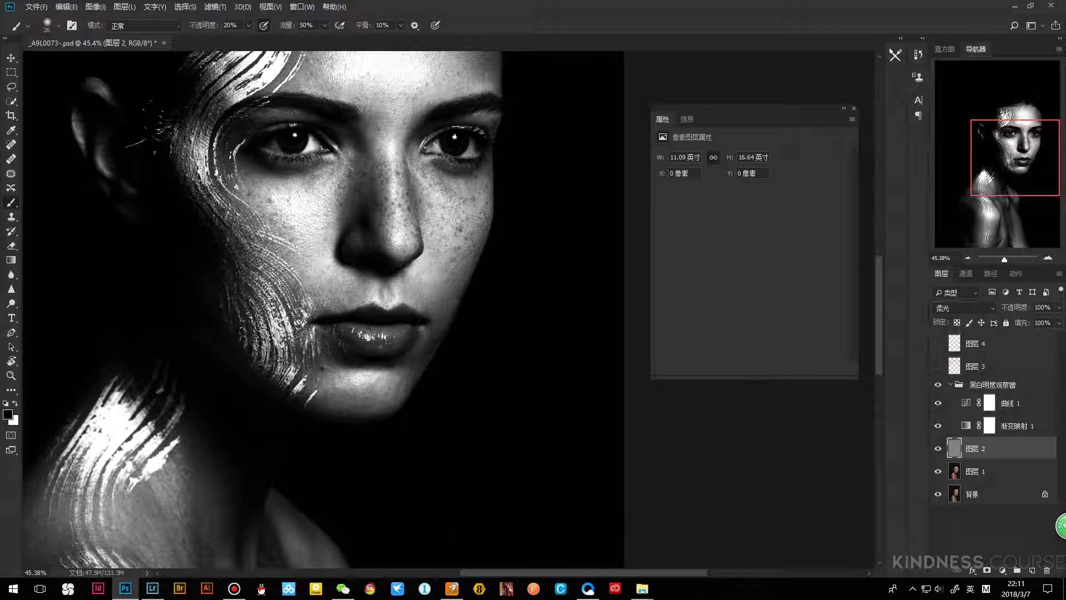
key(bracketright)
key(bracketright)
key(bracketright)
Dodge the dark spots near the outer cheek edge on 图层 2 with a white brush of 10 to 20 px
key(x)
key(bracketright)
key(bracketleft)
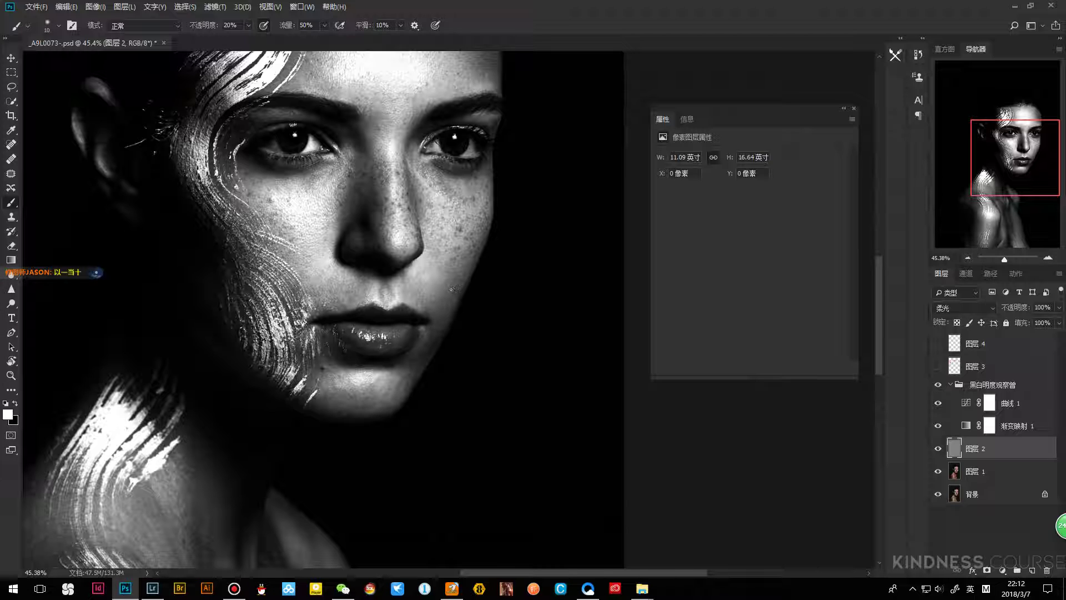
key(bracketright)
key(bracketright)
key(bracketright)
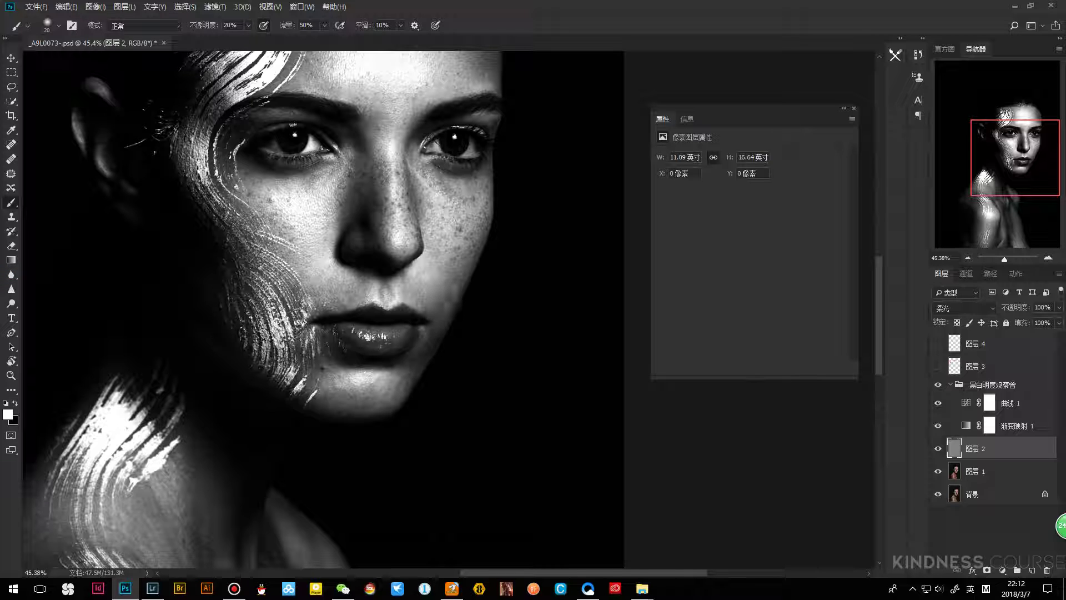
key(bracketleft)
key(shift+bracketleft)
Lower the shadow point of 曲线 1 to darken the observation view, and return to brushing on 图层 2
mouse_move(454, 271)
mouse_down()
mouse_move(435, 326)
mouse_move(431, 305)
mouse_move(453, 279)
mouse_up()
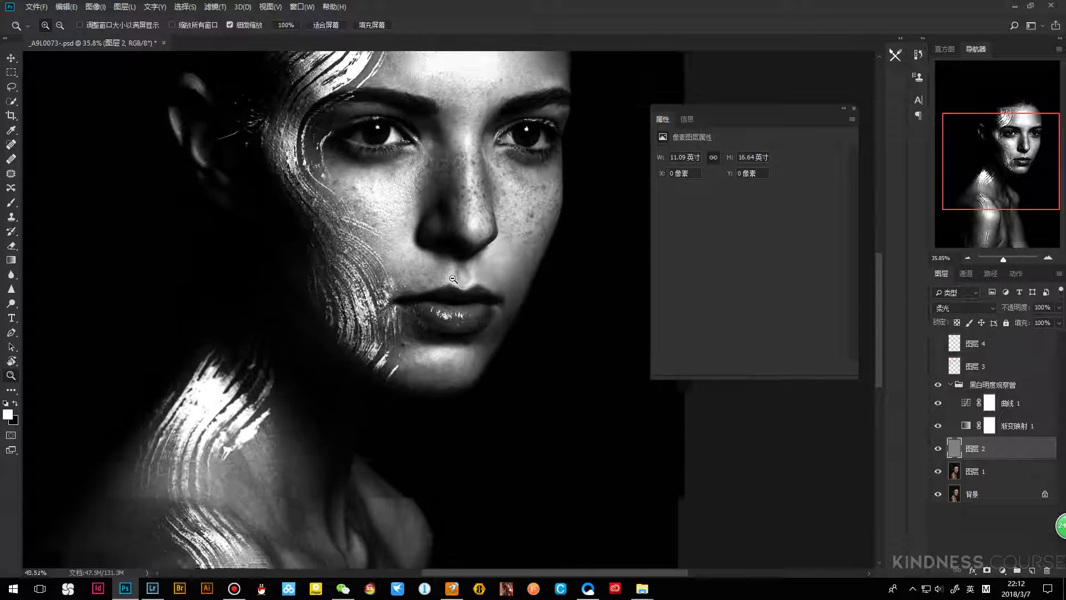
click(966, 404)
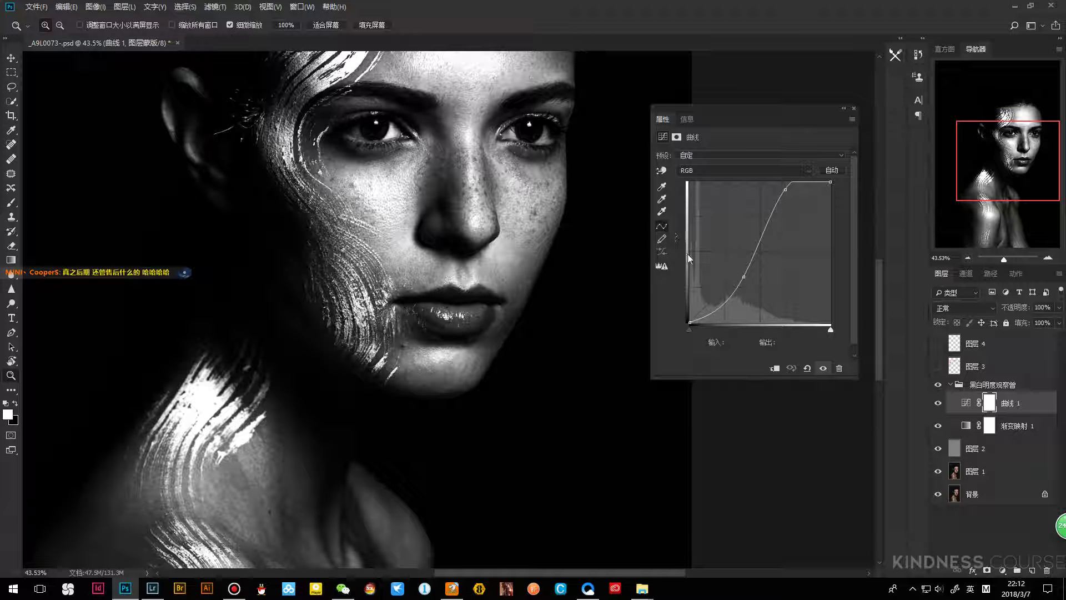
drag(741, 275, 750, 292)
click(962, 456)
key(b)
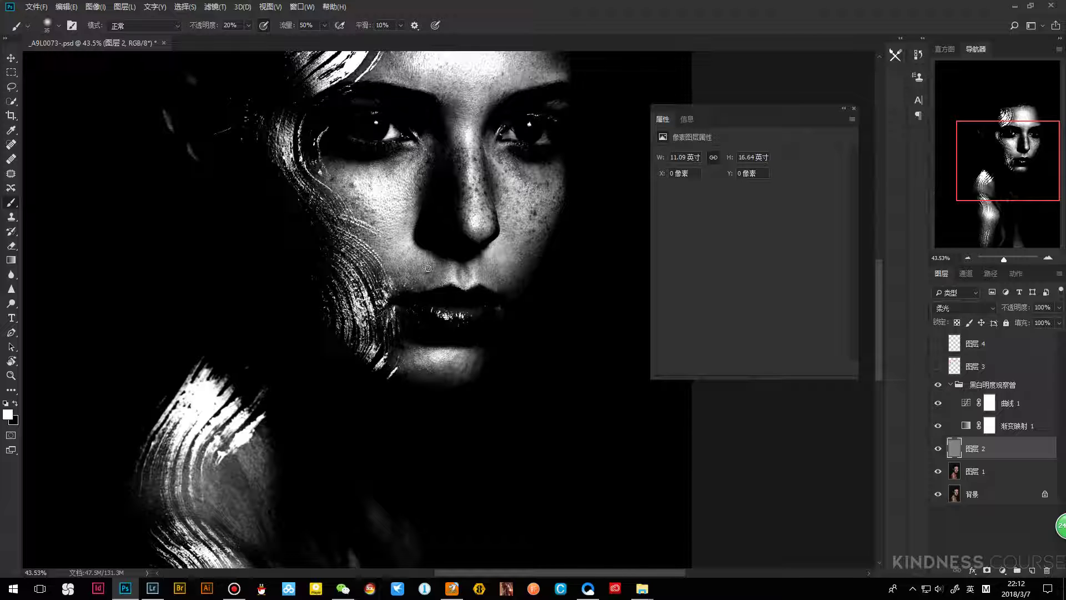
Dodge dark spots on the skin between the nose and upper lip on 图层 2 with a small white brush
key(x)
Burn bright spots on the skin beside the nose and upper lip on 图层 2 with a black brush of about 30 px
key(x)
key(bracketleft)
key(bracketright)
key(bracketleft)
key(x)
key(bracketright)
key(bracketright)
key(bracketright)
key(bracketright)
key(bracketleft)
key(bracketleft)
key(bracketright)
key(bracketleft)
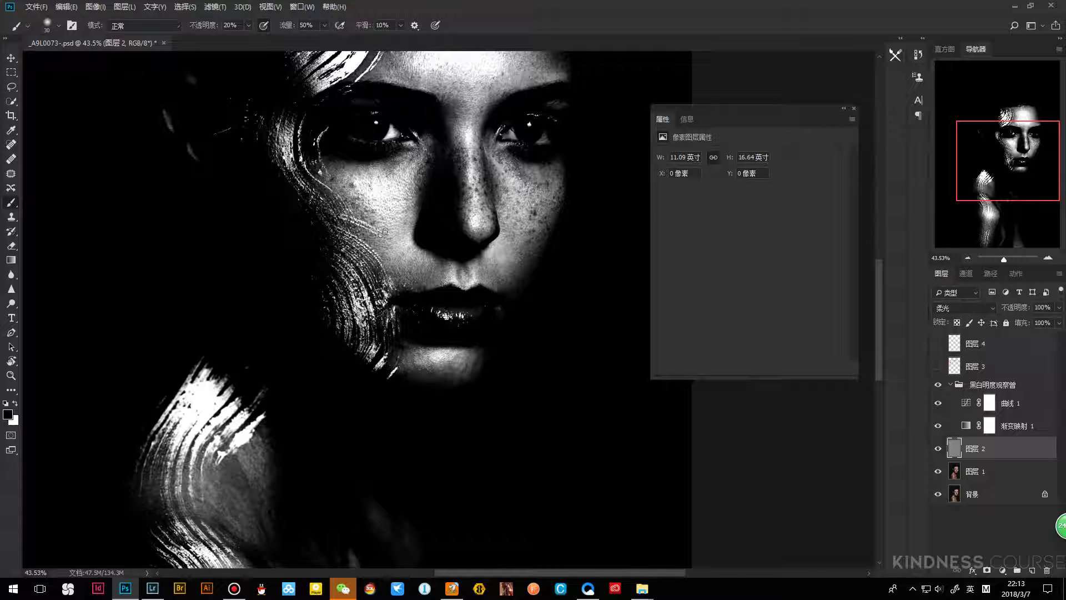
Even out broader bright areas around the mouth and cheek on 图层 2 with progressively larger black brushes
key(bracketright)
key(bracketright)
key(bracketright)
key(bracketleft)
key(bracketright)
key(bracketright)
key(bracketright)
key(bracketleft)
key(bracketright)
key(bracketright)
key(bracketright)
key(bracketright)
key(bracketright)
Compare the darkened view with and without 图层 2, examining the light around the mouth and nose
click(939, 448)
click(938, 449)
click(938, 448)
click(938, 449)
click(938, 448)
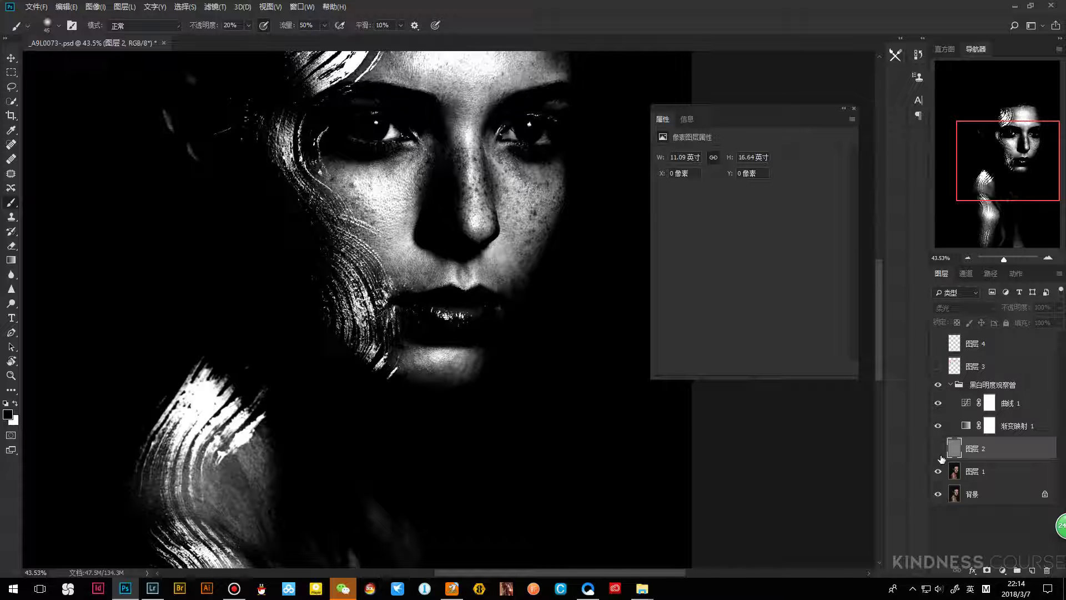
click(938, 448)
click(938, 449)
click(938, 448)
click(939, 448)
click(938, 448)
Burn fine bright spots on the cheek beside the nostril with a 15 to 25 px black brush, and check against hidden 图层 2
key(bracketleft)
key(bracketleft)
key(bracketleft)
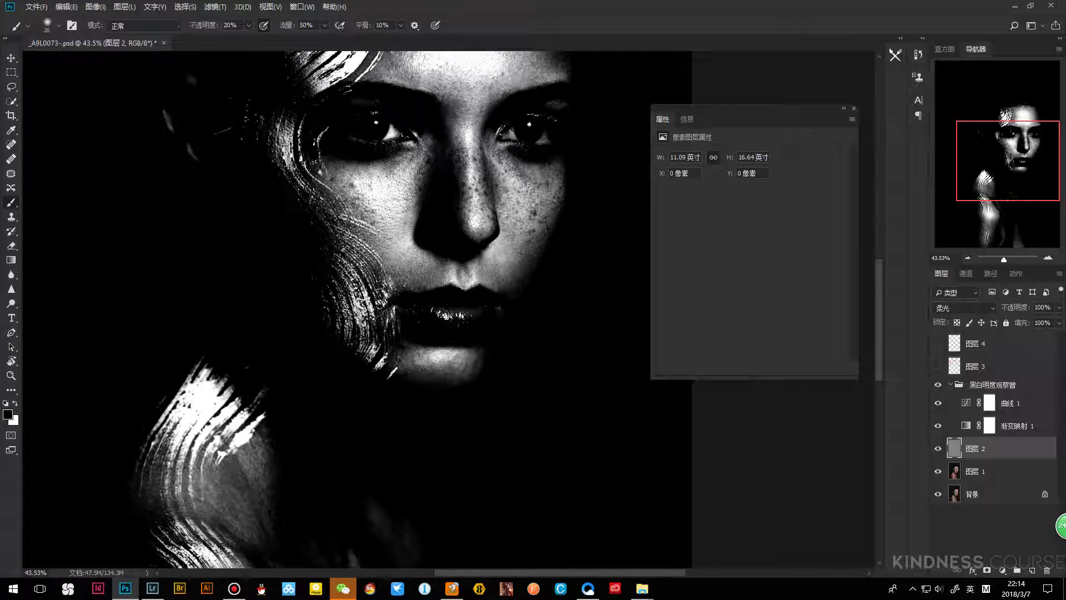
key(bracketleft)
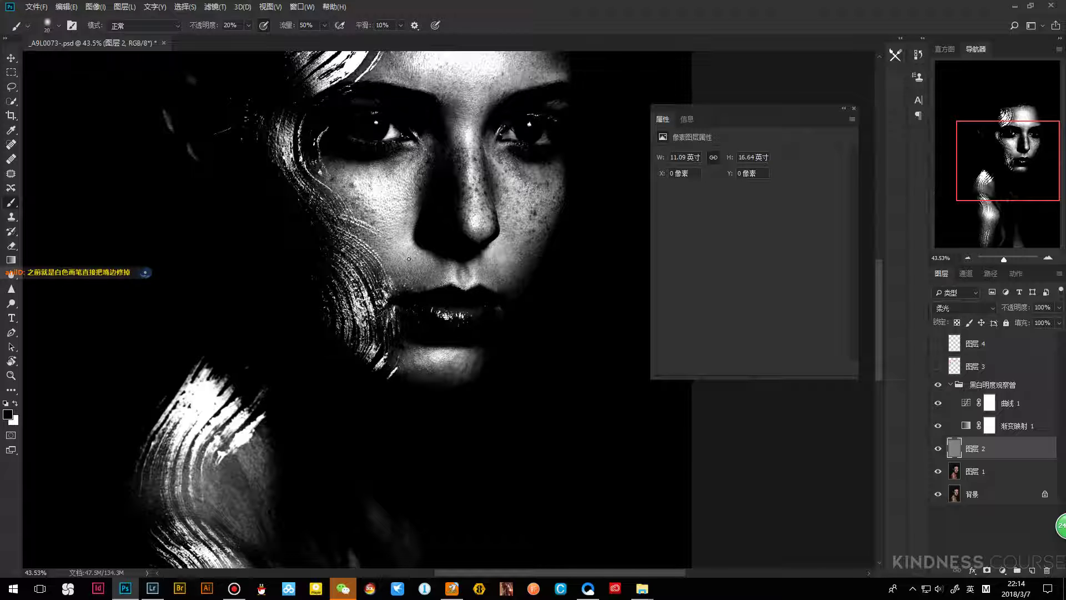
key(bracketleft)
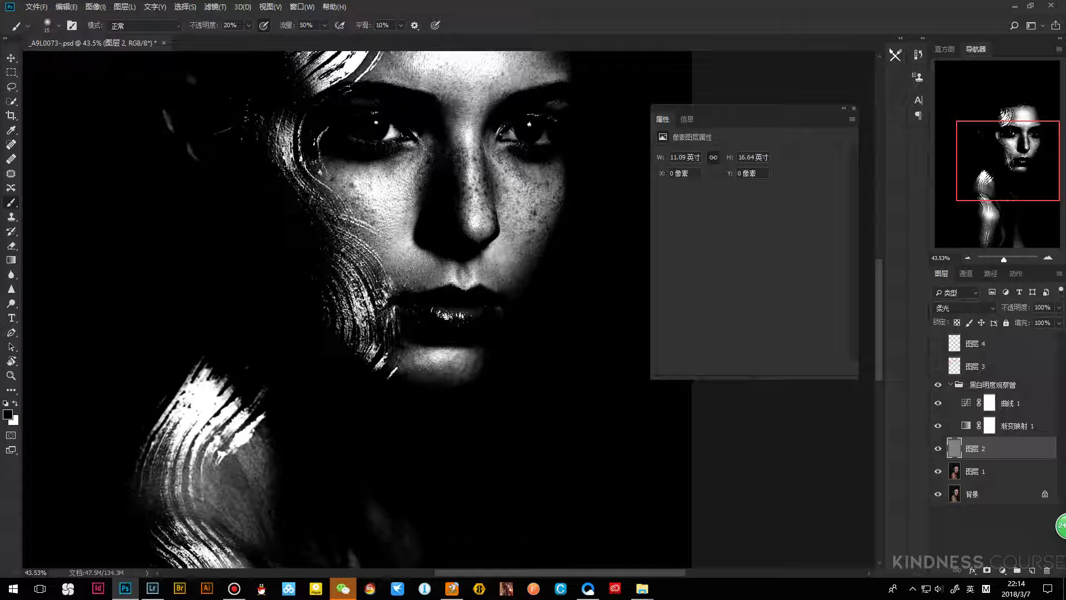
key(bracketright)
drag(503, 247, 495, 374)
click(938, 451)
click(938, 450)
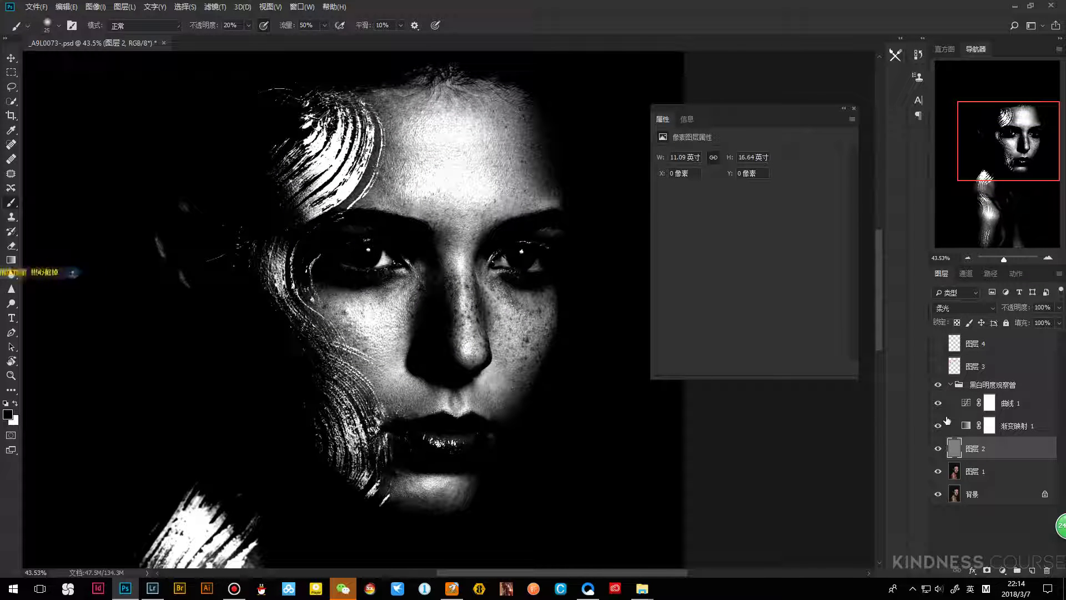
Soften the contrast of 曲线 1 by lowering its highlight point and setting the shadow point to input 93, output 55
click(963, 405)
drag(542, 219, 535, 125)
drag(750, 292, 737, 286)
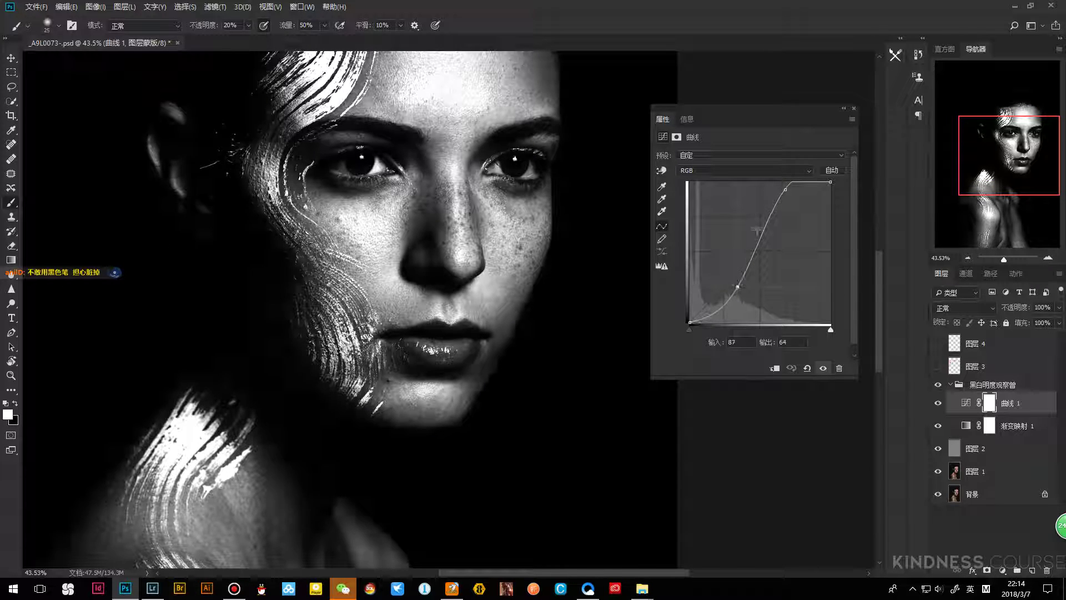
drag(786, 190, 796, 204)
drag(737, 287, 739, 291)
Burn uneven bright patches across the chin on 图层 2 with a 20 to 25 px black brush
scroll(471, 324, down, 3)
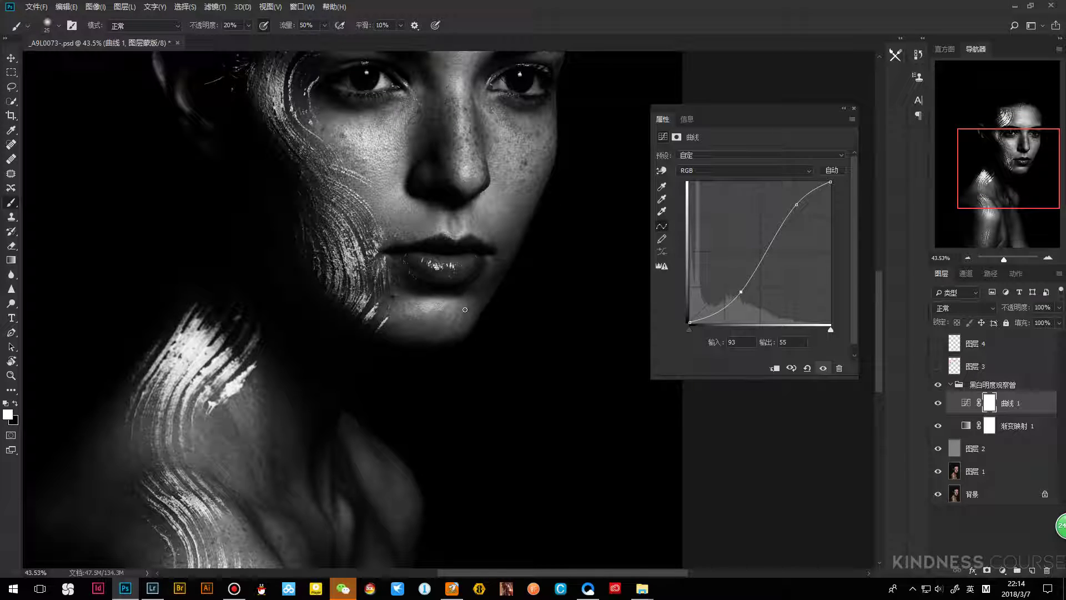
key(z)
scroll(444, 340, up, 3)
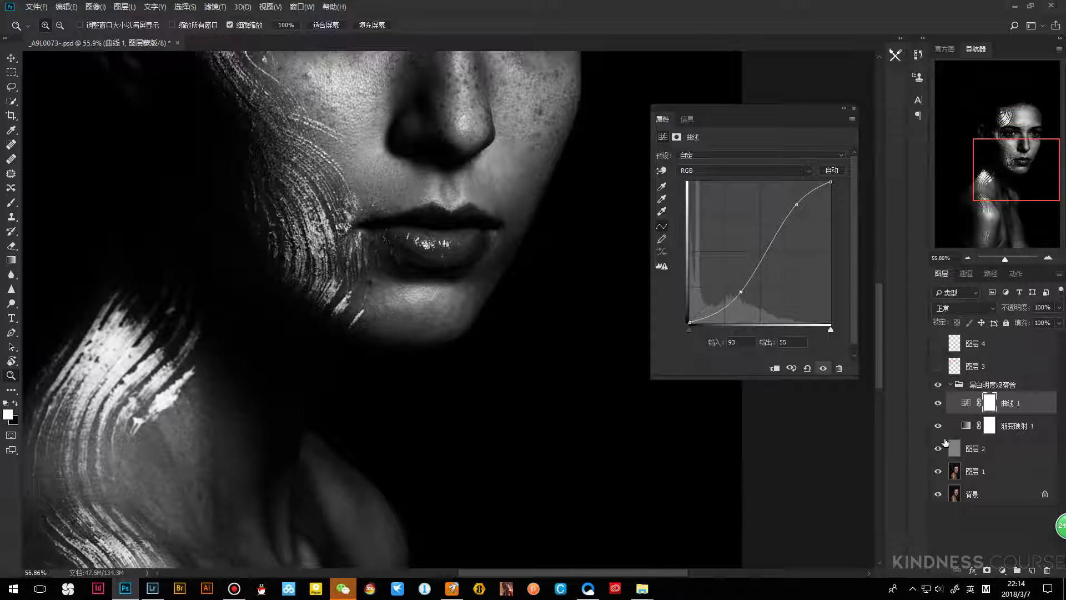
click(954, 449)
key(b)
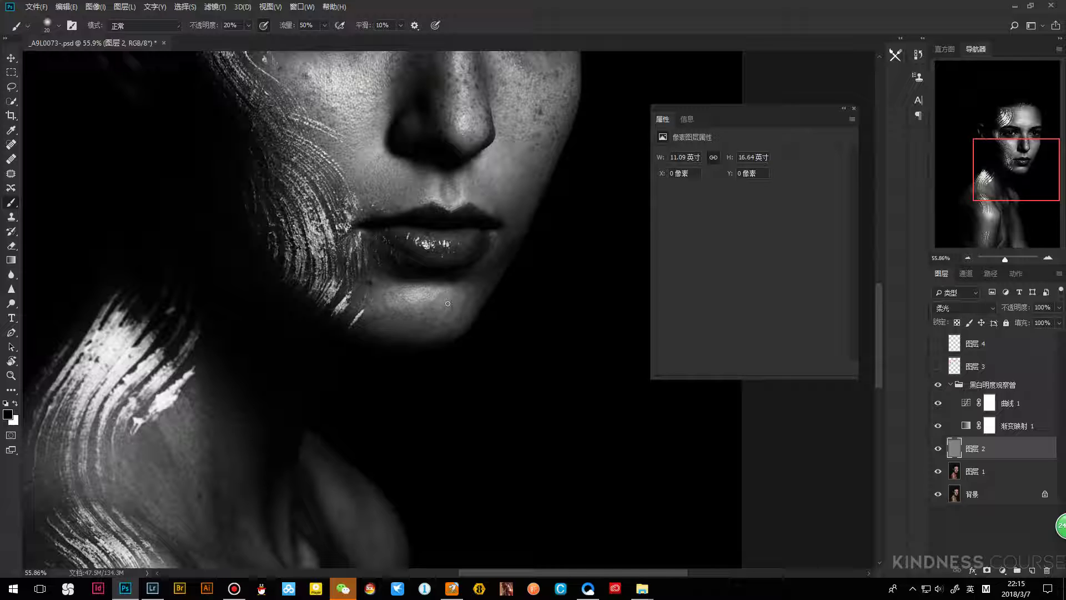
key(bracketleft)
key(bracketleft)
key(bracketright)
key(bracketleft)
key(bracketleft)
key(bracketleft)
key(bracketright)
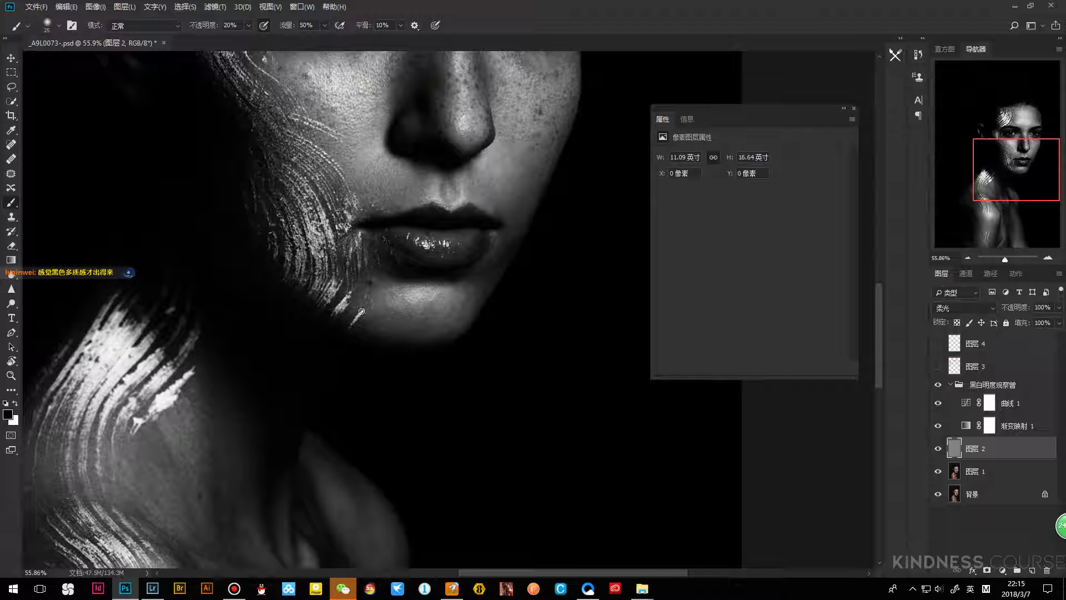
key(bracketleft)
key(bracketleft)
key(bracketright)
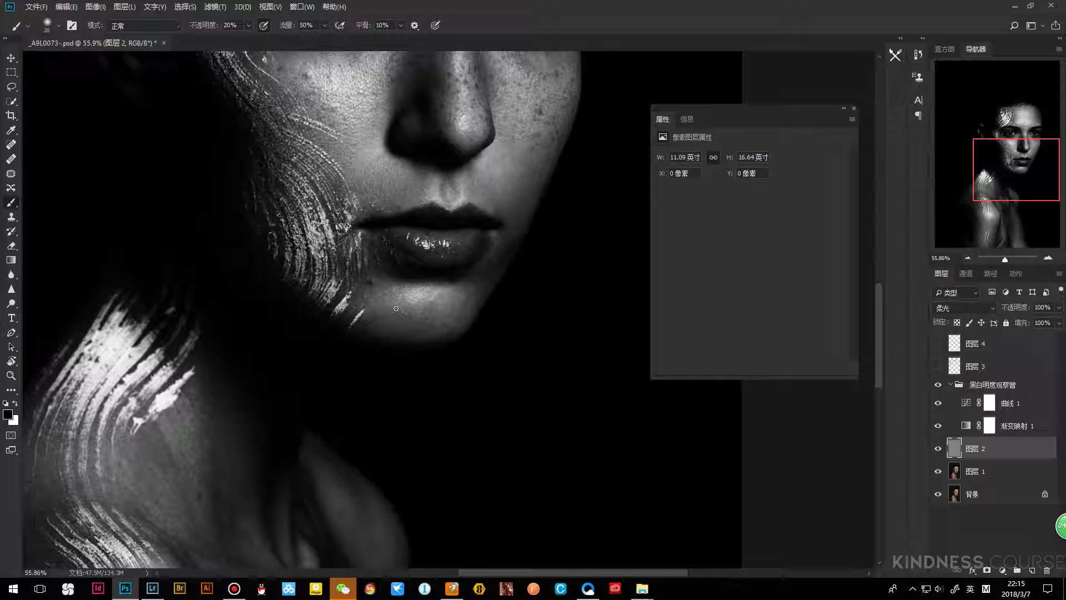
Even out the fine bright texture in the highlight below the lower lip with small black brush strokes of varying size
key(bracketright)
key(bracketleft)
key(bracketleft)
key(bracketright)
key(bracketright)
key(bracketright)
key(bracketright)
click(403, 314)
key(bracketleft)
key(bracketleft)
key(bracketright)
key(bracketleft)
key(bracketright)
key(bracketright)
key(bracketleft)
key(bracketleft)
key(bracketright)
key(bracketright)
key(])
key(bracketleft)
key(bracketright)
key(bracketright)
Dodge small dark spots on the chin on 图层 2 with a fine white brush
key(bracketleft)
key(bracketright)
key(x)
key(bracketleft)
key(bracketleft)
key(bracketleft)
key(bracketleft)
key(bracketright)
key(bracketright)
Compare the face with and without 图层 2, and view 图层 2 alone to examine the chin strokes
key(z)
drag(511, 324, 512, 363)
click(938, 450)
click(938, 449)
click(938, 449)
click(938, 449)
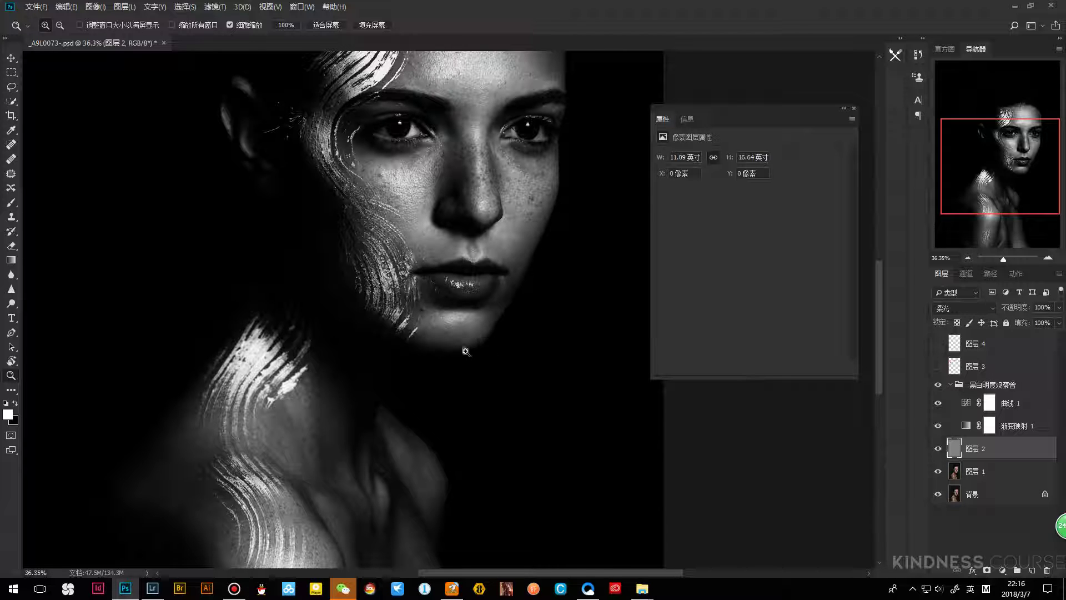
scroll(470, 350, up, 3)
alt+click(938, 448)
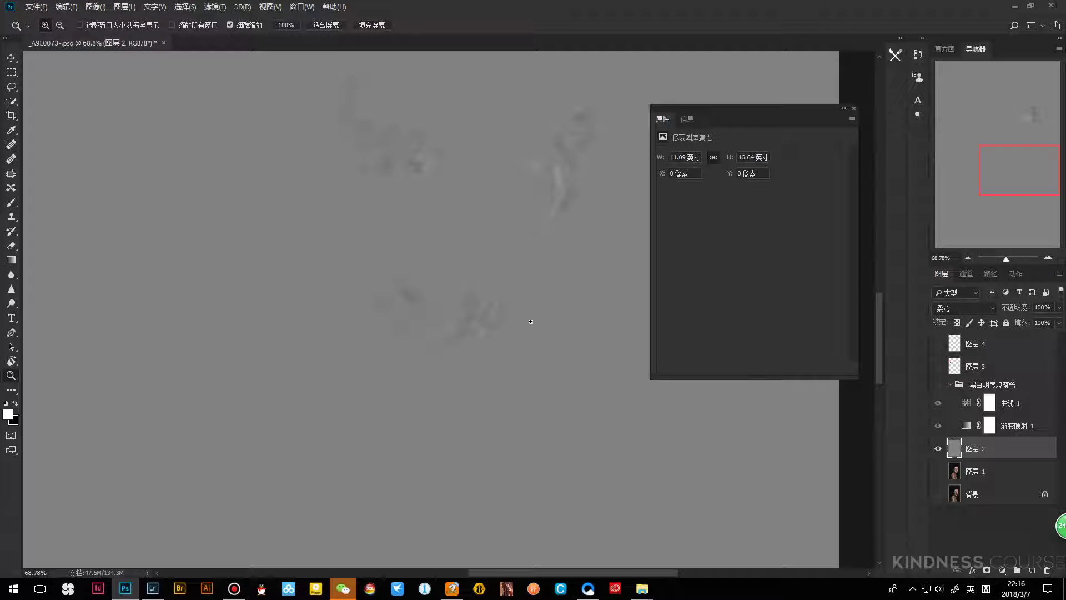
scroll(531, 321, down, 1)
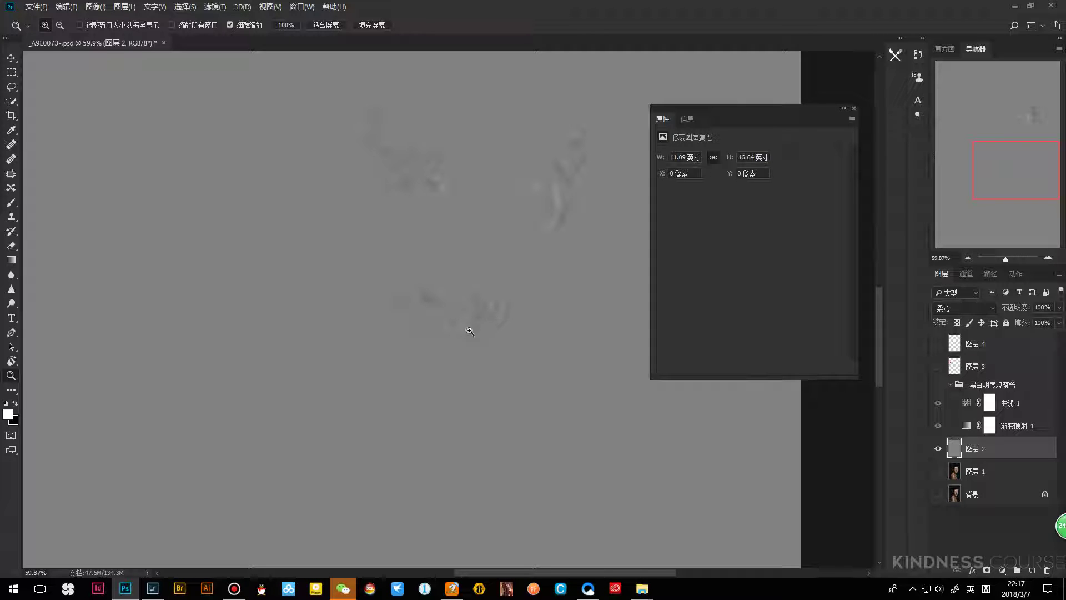
key(alt)
alt+click(939, 449)
Smooth the remaining bright areas on the chin on 图层 2 with a 15 to 20 px black brush
key(b)
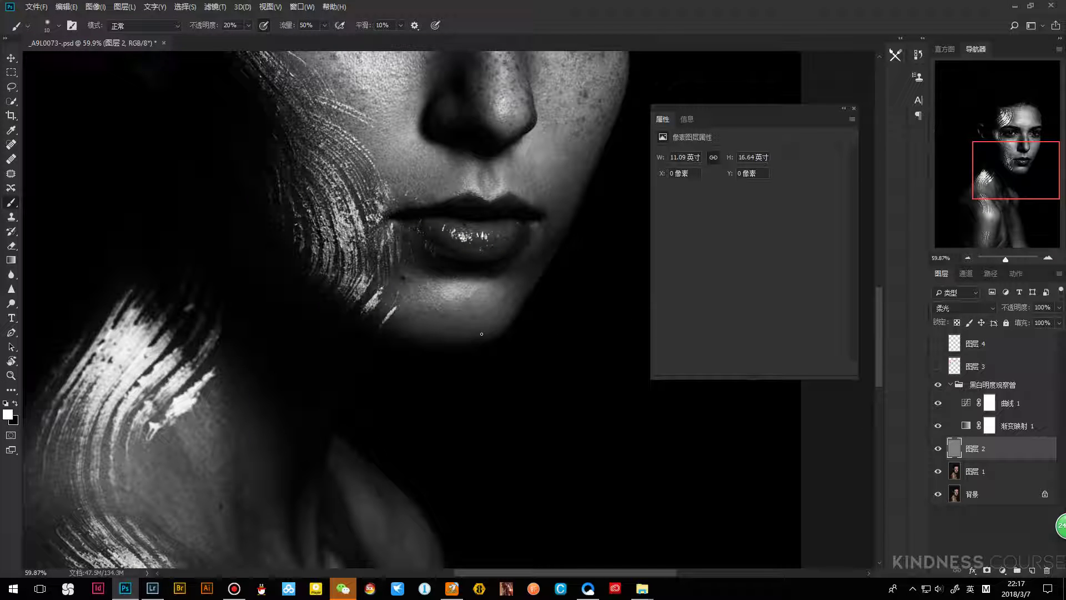
key(x)
key(bracketright)
key(bracketright)
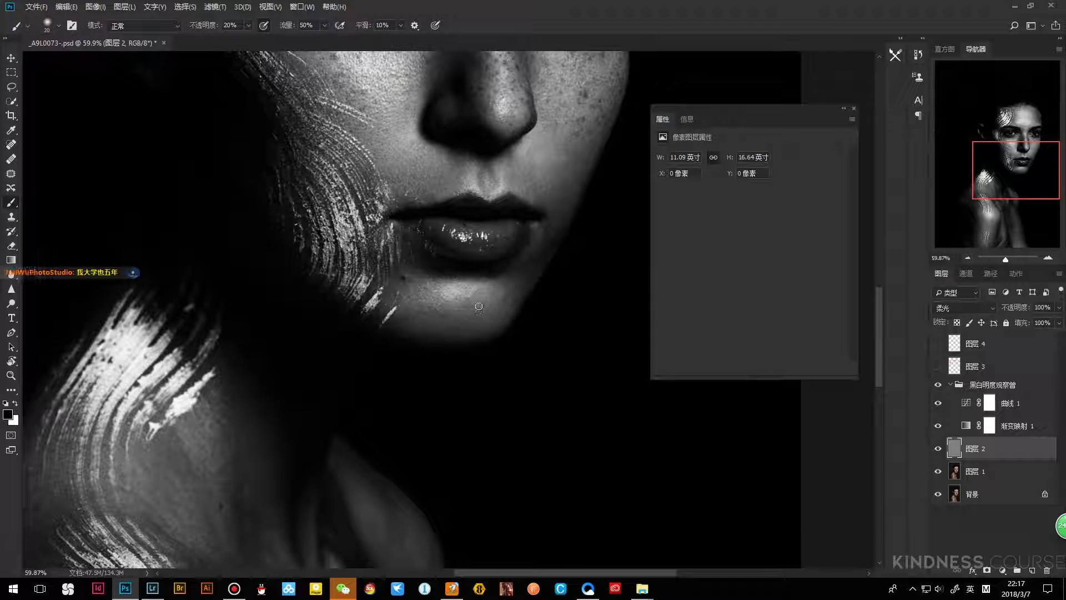
key(bracketleft)
key(bracketleft)
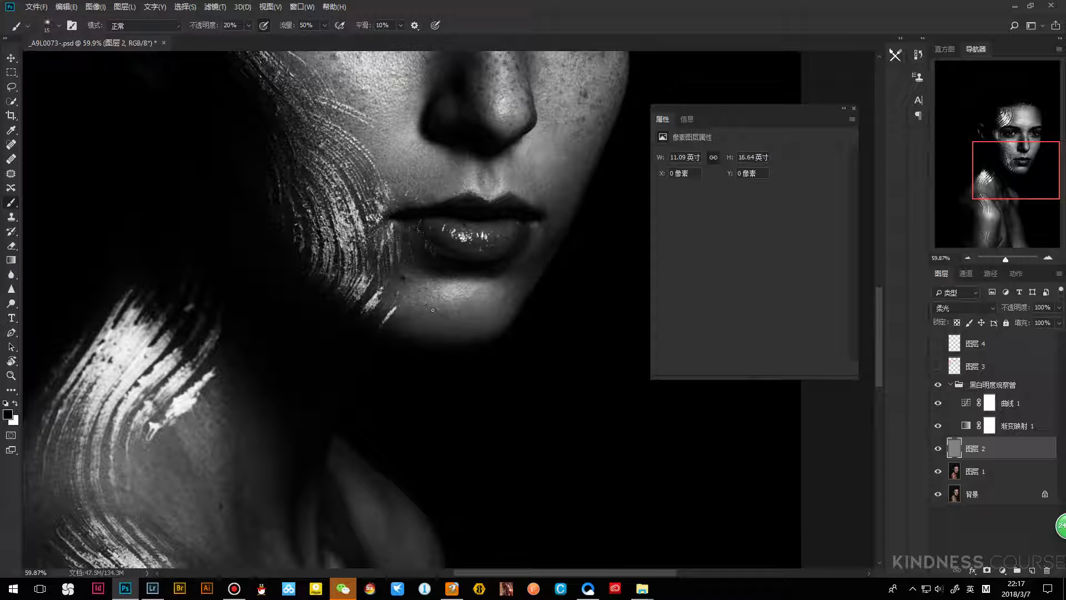
key(bracketright)
key(bracketleft)
key(bracketright)
key(bracketleft)
key(bracketleft)
key(bracketleft)
key(bracketright)
key(bracketright)
key(bracketright)
Lighten the remaining dark patches around the chin on 图层 2 with a small white brush
key(bracketleft)
key(bracketleft)
key(bracketright)
key(bracketright)
key(bracketleft)
key(bracketleft)
key(bracketleft)
key(bracketright)
key(bracketright)
key(bracketright)
key(bracketright)
key(x)
key(bracketleft)
key(bracketleft)
key(bracketright)
key(bracketright)
key(bracketright)
key(bracketleft)
Examine the mouth corner and jaw edge up close, both in the black-and-white observation view and in colour
key(z)
alt+click(521, 281)
drag(499, 317, 469, 345)
drag(457, 278, 495, 359)
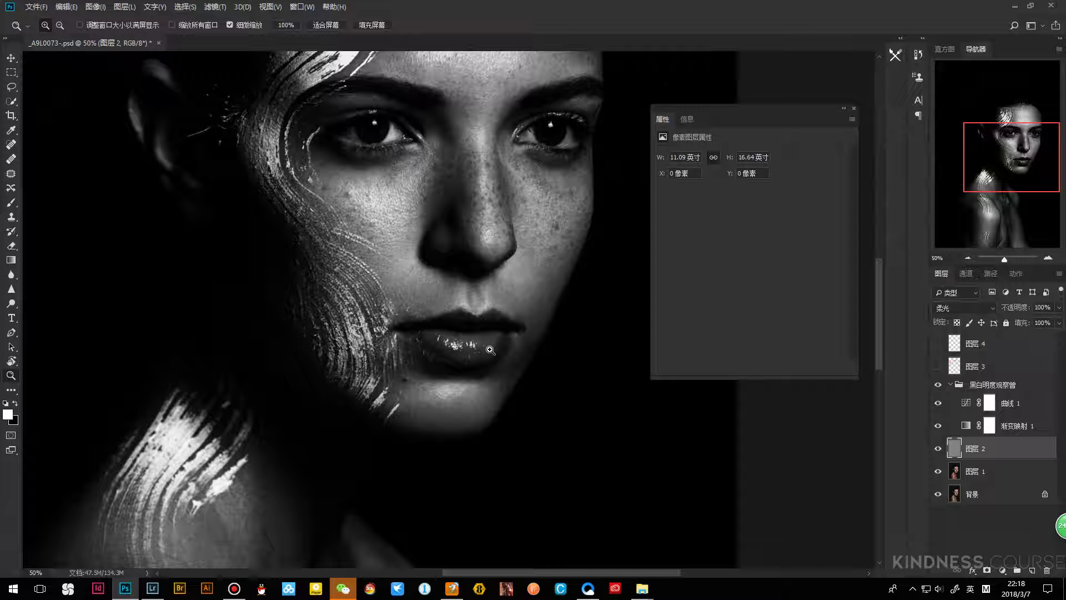
drag(511, 350, 502, 333)
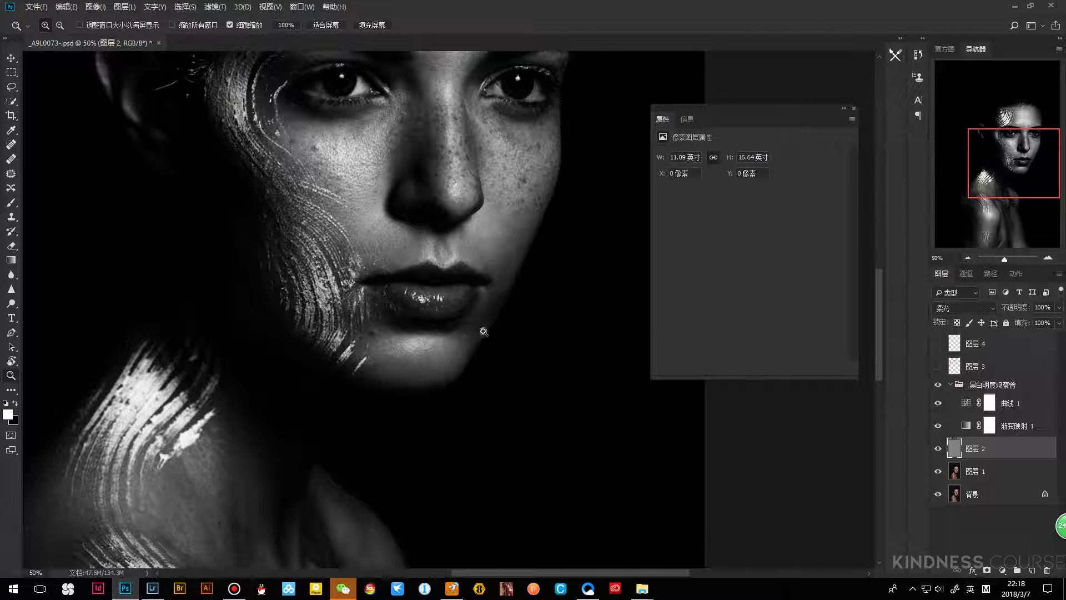
key(b)
key(x)
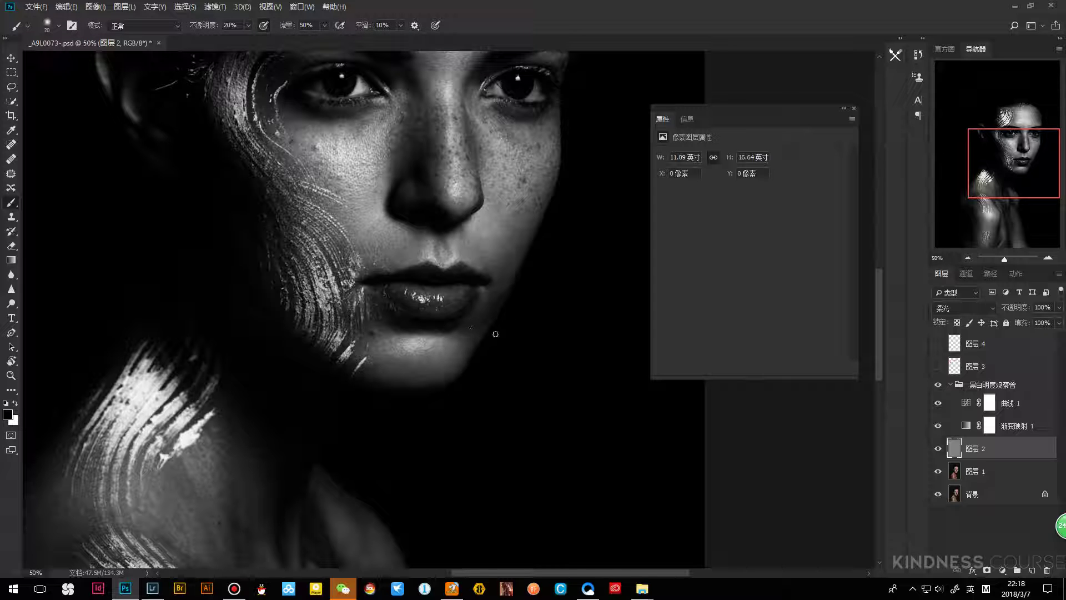
key(z)
click(487, 350)
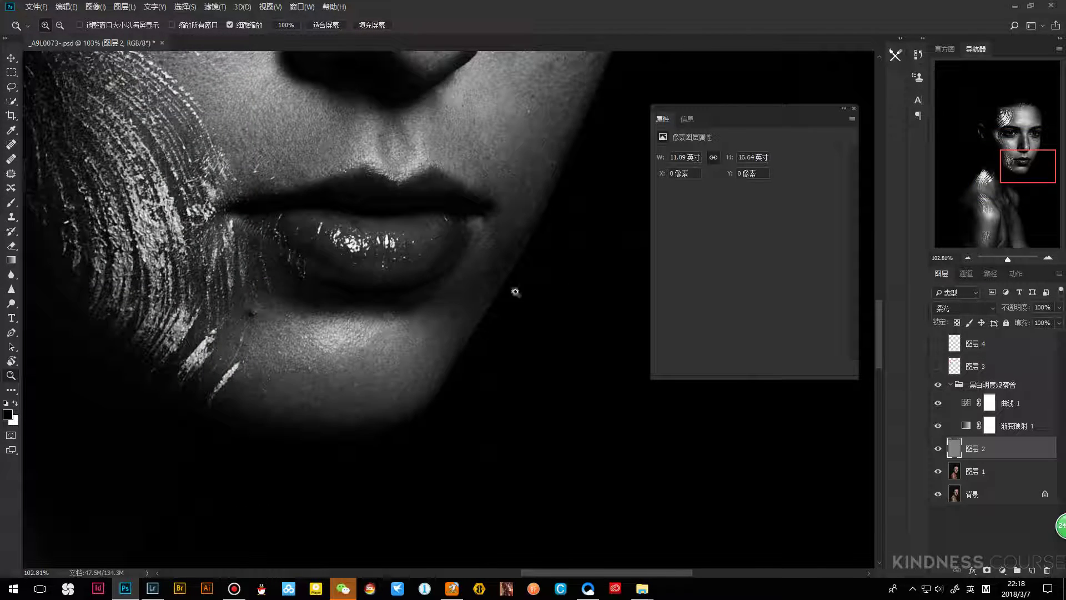
click(938, 384)
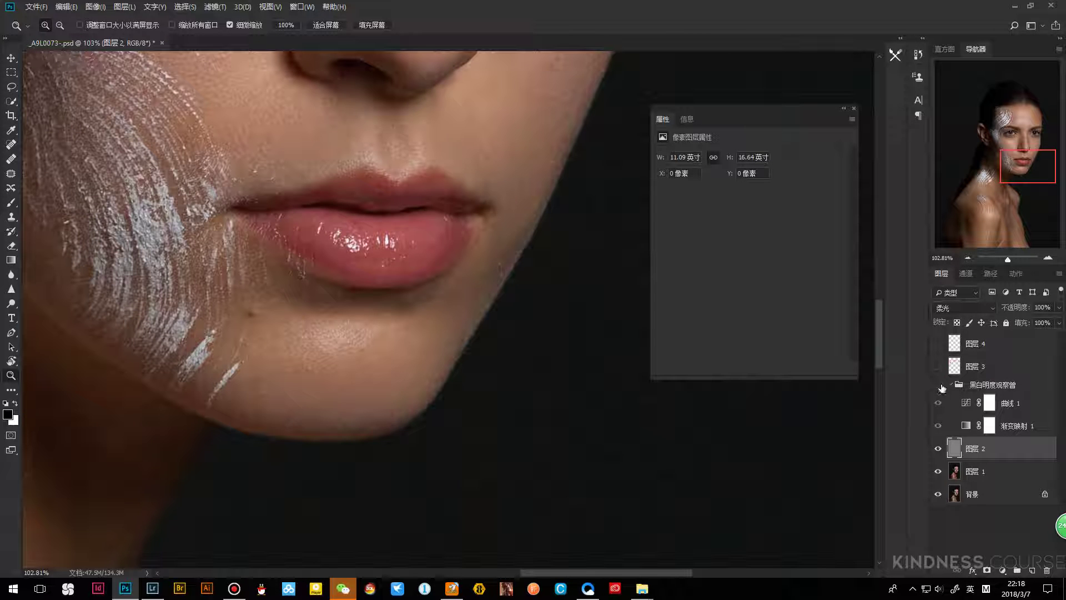
click(939, 385)
drag(511, 299, 505, 273)
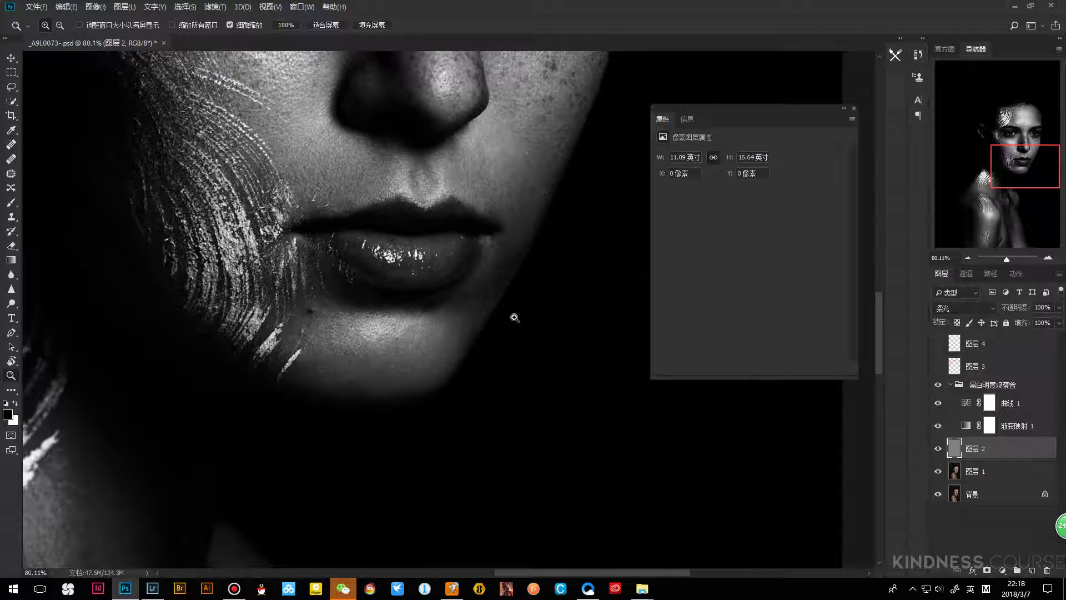
drag(514, 314, 497, 314)
Burn the jaw edge below the mouth corner on 图层 2 with a small black brush
key(b)
key(bracketleft)
key(bracketleft)
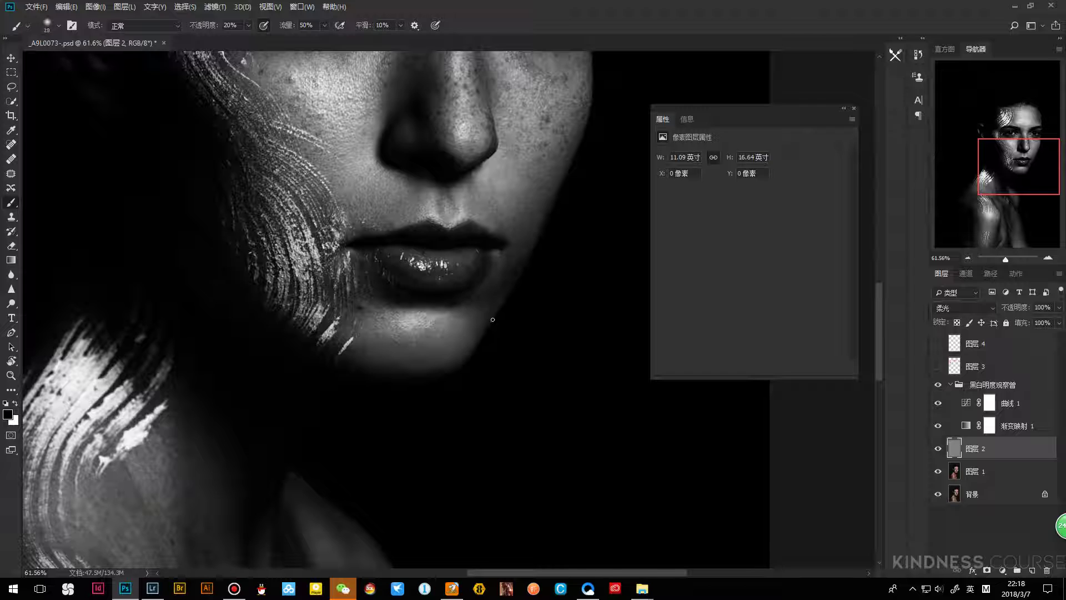
key(bracketright)
key(bracketright)
Hide the observation group and compare the colour portrait with and without 图层 2
key(z)
drag(512, 302, 483, 310)
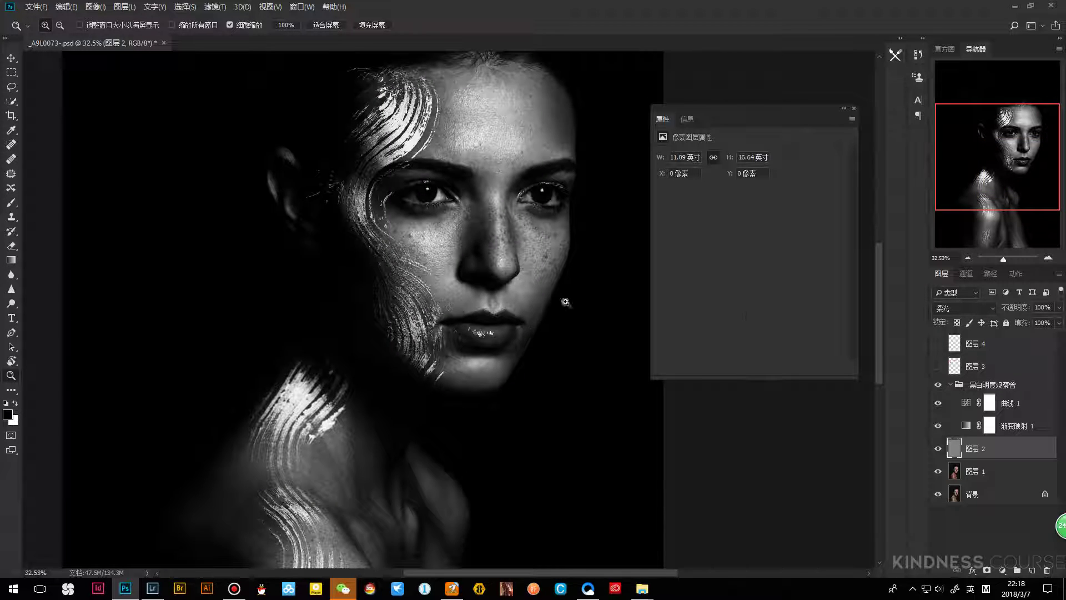
click(937, 385)
click(938, 449)
click(938, 449)
click(938, 449)
click(939, 451)
click(939, 450)
click(939, 451)
click(940, 450)
click(942, 450)
click(941, 451)
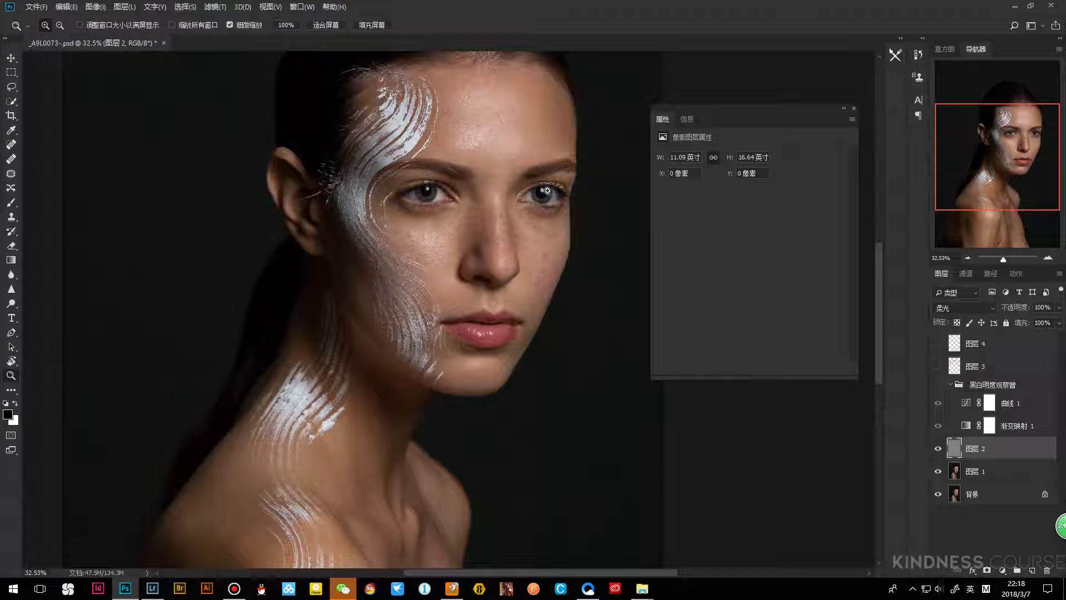
scroll(560, 197, up, 3)
click(938, 451)
click(938, 450)
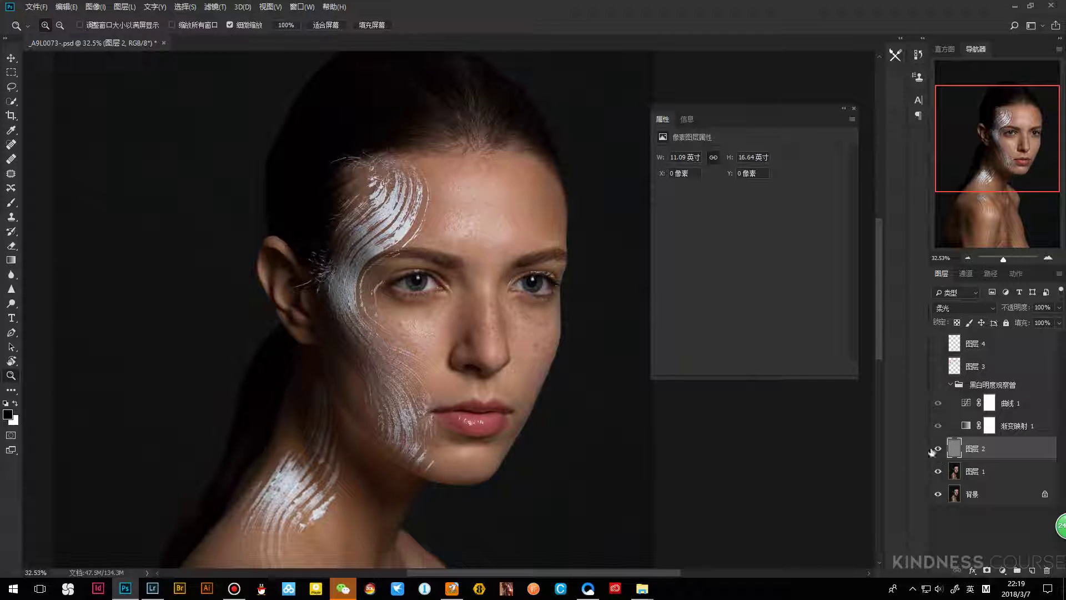
Show the observation group and brighten 曲线 1 for the eye area, moving its shadow point to input 66, output 67
click(937, 384)
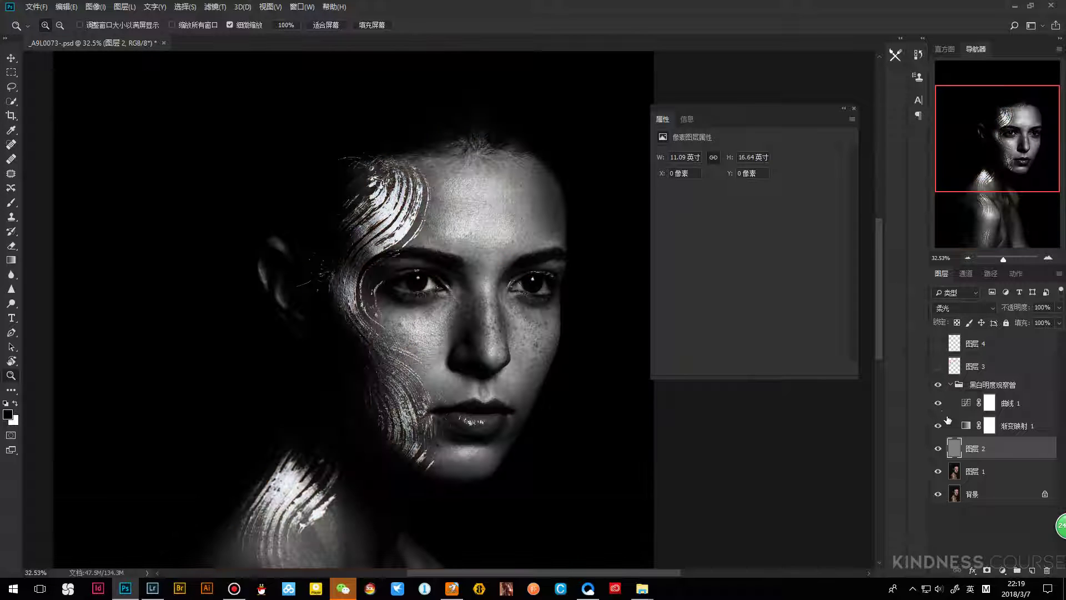
click(966, 403)
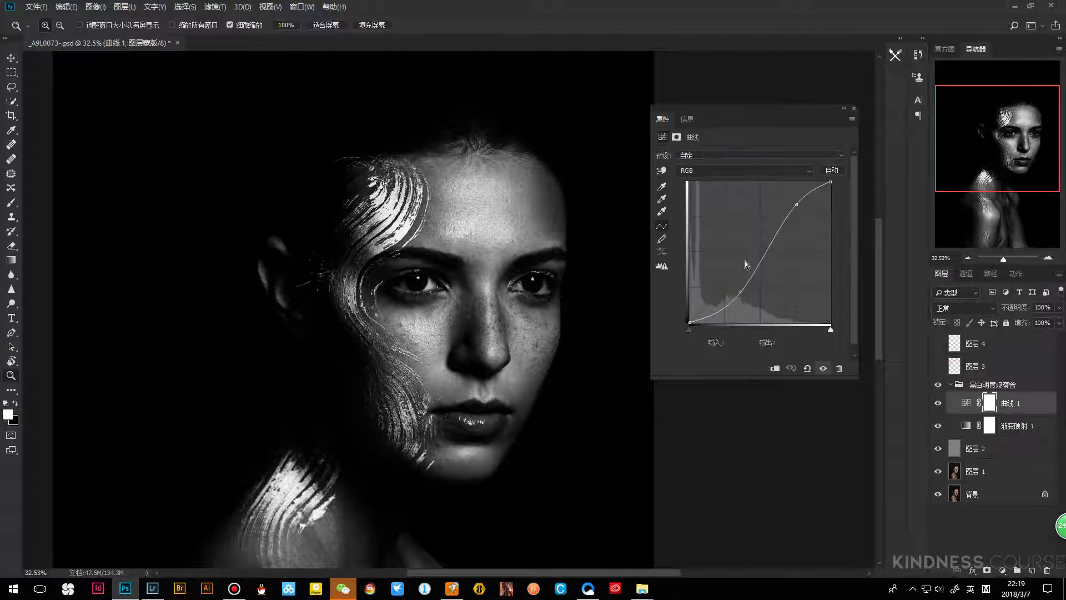
drag(744, 289, 732, 287)
drag(795, 201, 772, 189)
drag(733, 286, 726, 286)
drag(357, 293, 478, 254)
click(937, 384)
drag(454, 239, 425, 246)
click(938, 385)
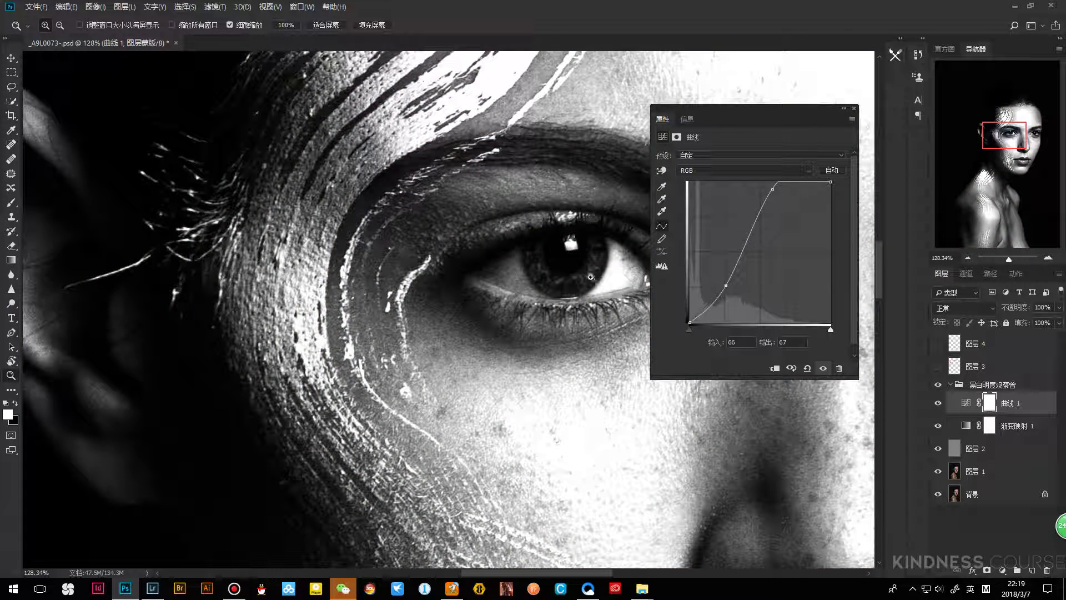
Strengthen 曲线 1 further by setting its highlight point to input 136, output 249, and close its properties
drag(726, 285, 724, 286)
drag(773, 188, 765, 184)
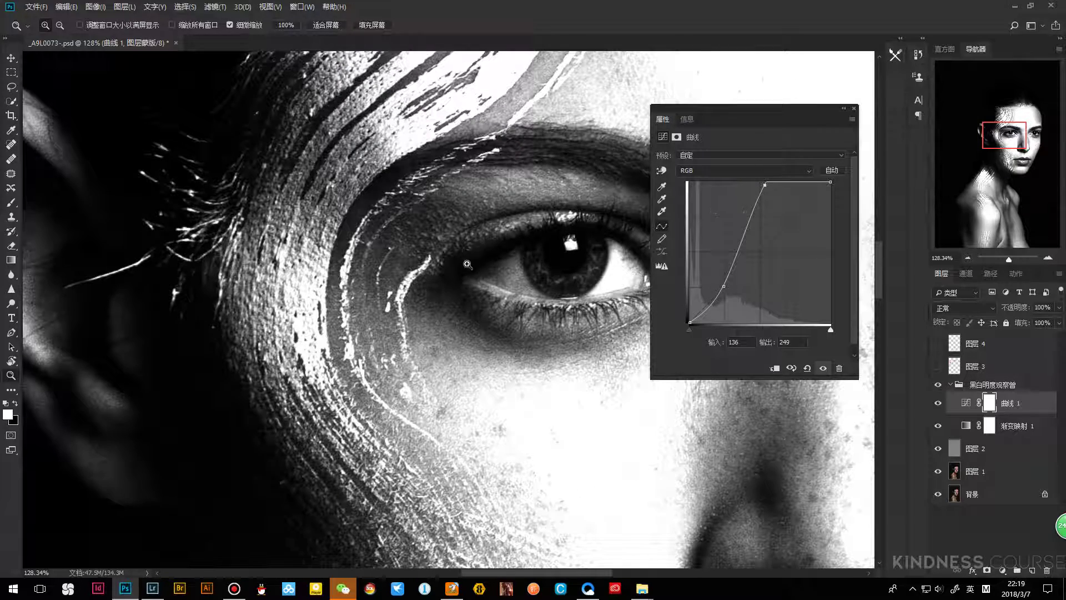
drag(488, 235, 437, 289)
click(853, 109)
Burn the bright specks beside the outer eye corner and upper lid on 图层 2 with a small black brush at 20% opacity
key(x)
click(956, 448)
key(b)
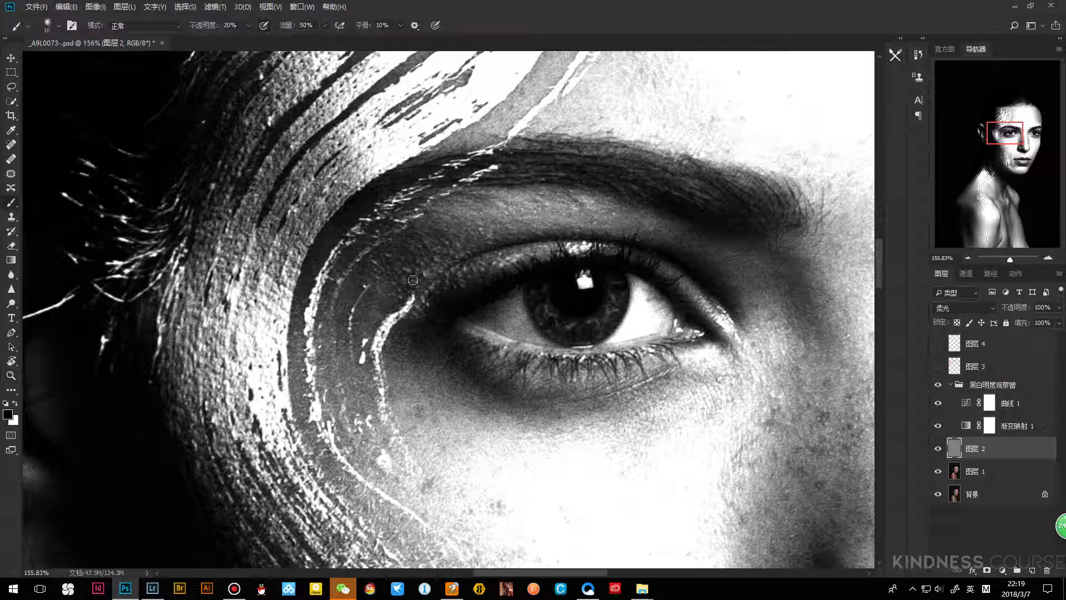
drag(402, 282, 412, 274)
key(x)
key(x)
key(bracketleft)
key(bracketleft)
key(bracketleft)
key(bracketleft)
key(bracketleft)
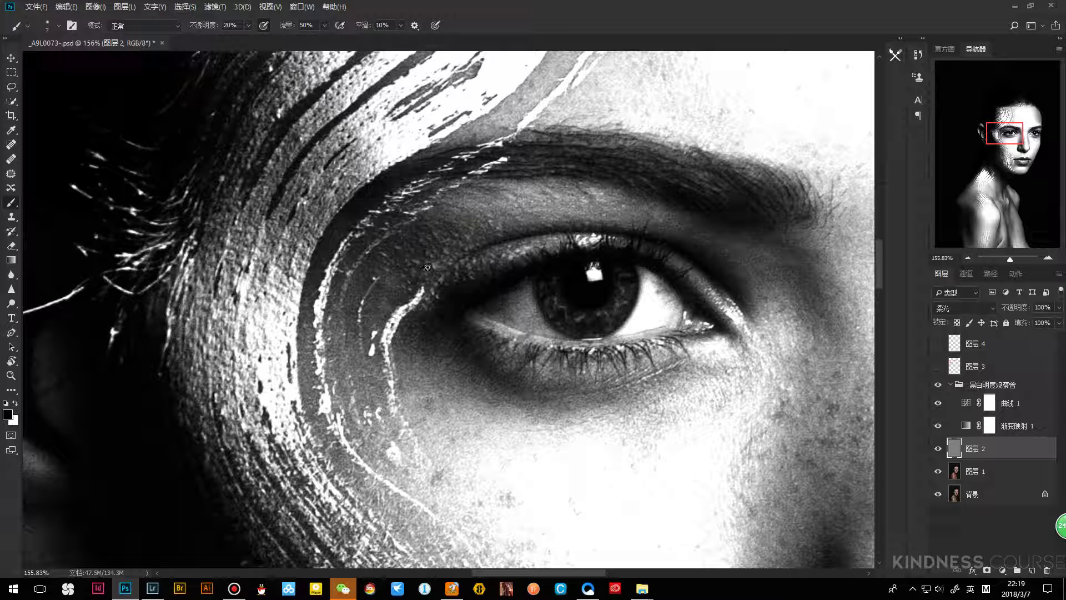
key(bracketleft)
key(bracketleft)
key(bracketright)
key(bracketright)
key(bracketright)
key(bracketright)
key(bracketright)
key(bracketright)
key(bracketleft)
key(bracketleft)
key(bracketleft)
key(bracketleft)
key(bracketleft)
key(bracketleft)
key(bracketleft)
drag(448, 283, 444, 284)
key(bracketright)
key(bracketright)
key(bracketleft)
key(bracketright)
key(bracketright)
key(bracketright)
click(472, 275)
View 图层 2 on its own and compare the colour eye area with and without it, restoring the black-and-white observation group
alt+click(938, 452)
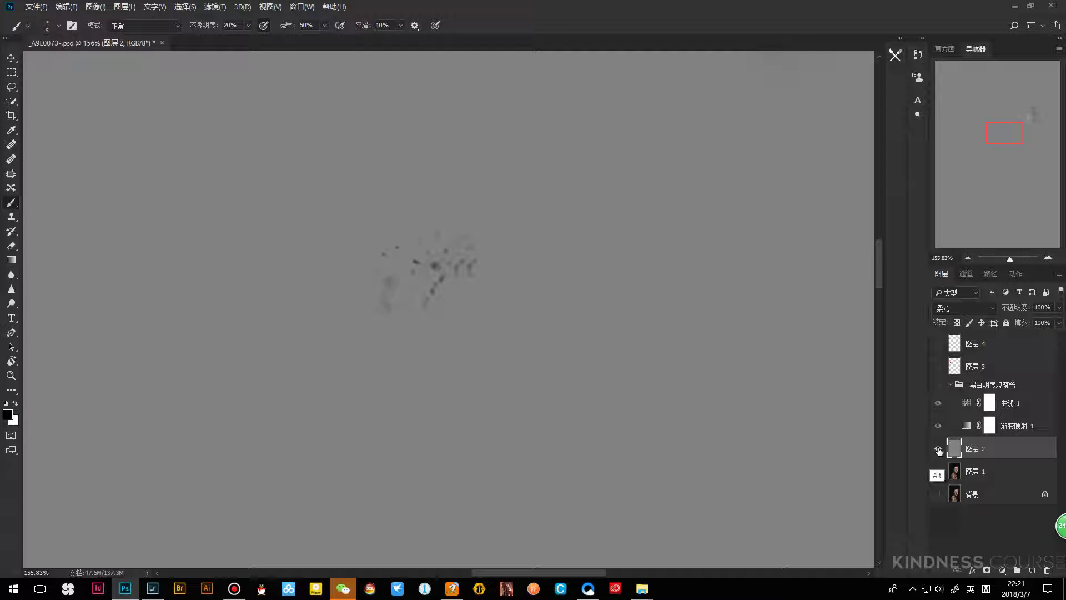
alt+click(938, 451)
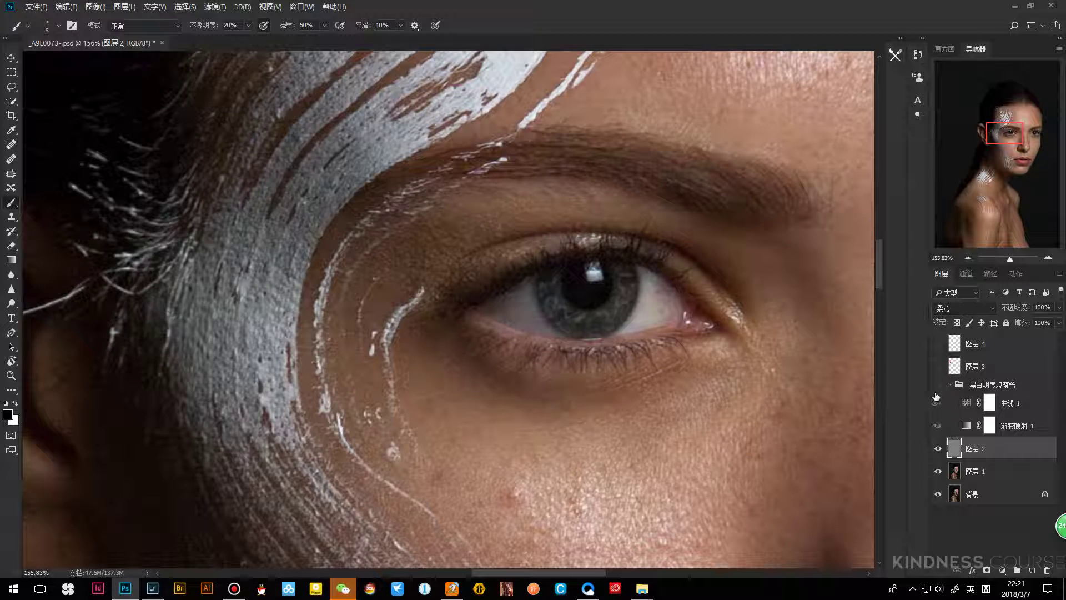
click(938, 384)
click(938, 449)
click(939, 451)
click(938, 451)
click(939, 451)
click(938, 452)
click(938, 452)
click(938, 452)
click(938, 384)
click(941, 385)
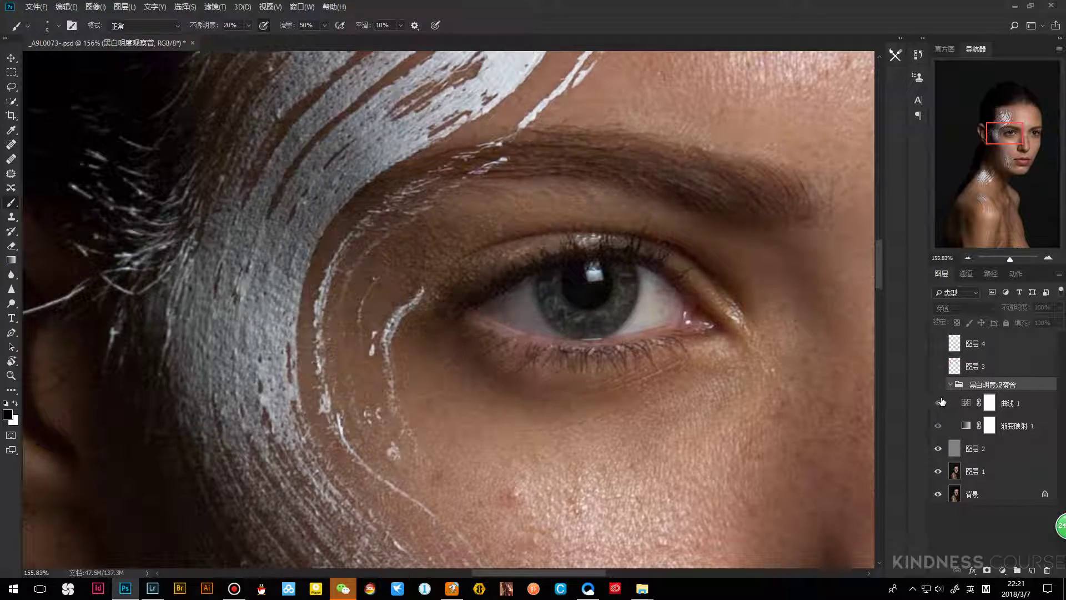
click(938, 384)
Dodge the dark specks near the outer eye corner on 图层 2 with a tiny white brush, and check the area in colour
drag(488, 248, 477, 290)
key(ctrl+space)
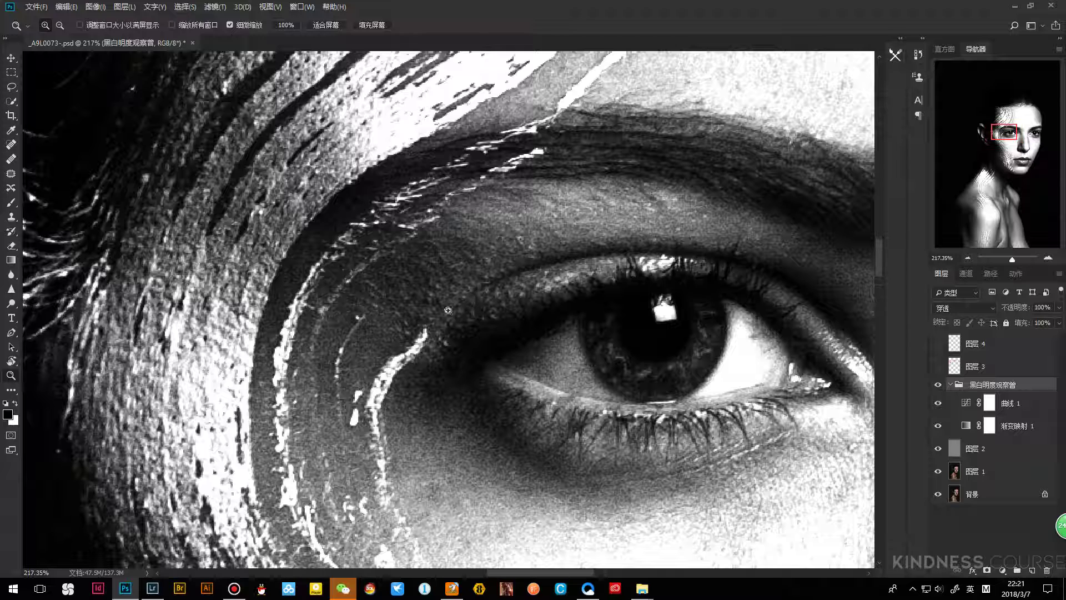
key(b)
click(957, 449)
key(x)
key(bracketleft)
key(bracketleft)
key(bracketleft)
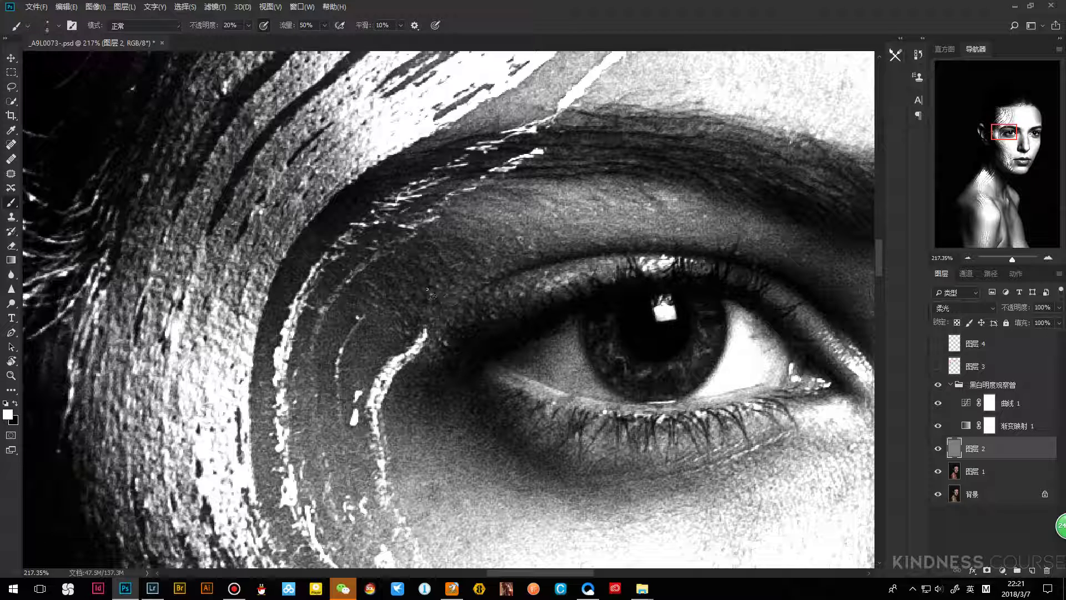
key(bracketright)
scroll(509, 295, down, 3)
key(alt+Tab)
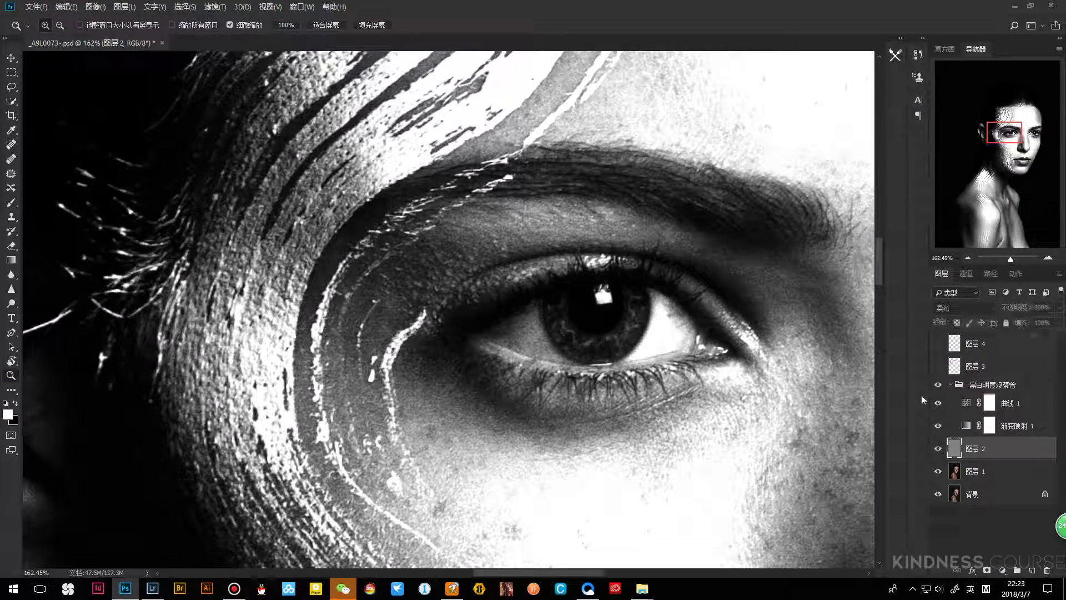
click(938, 384)
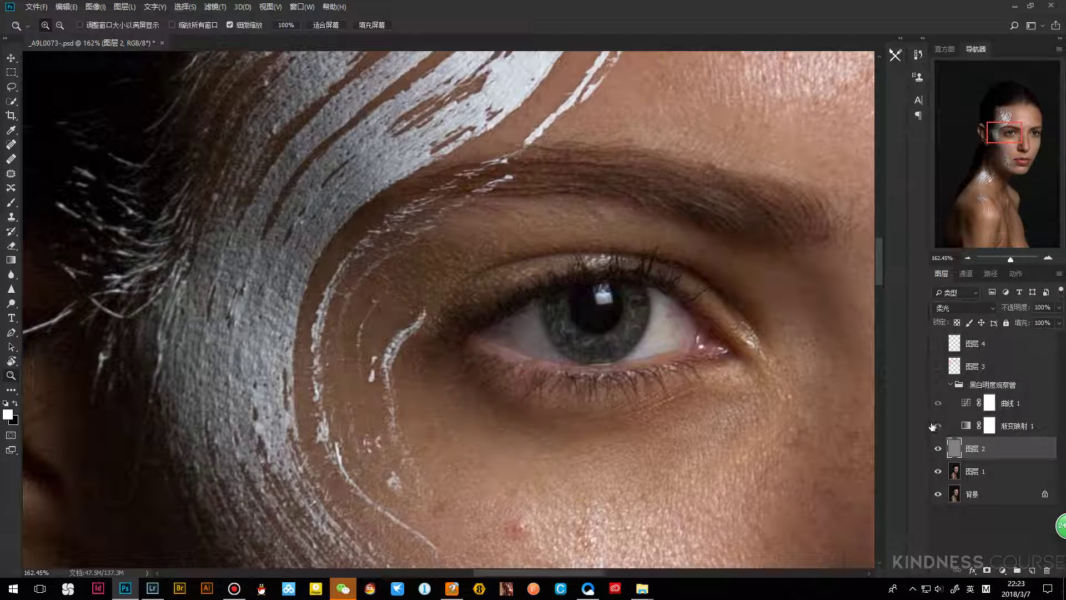
click(938, 385)
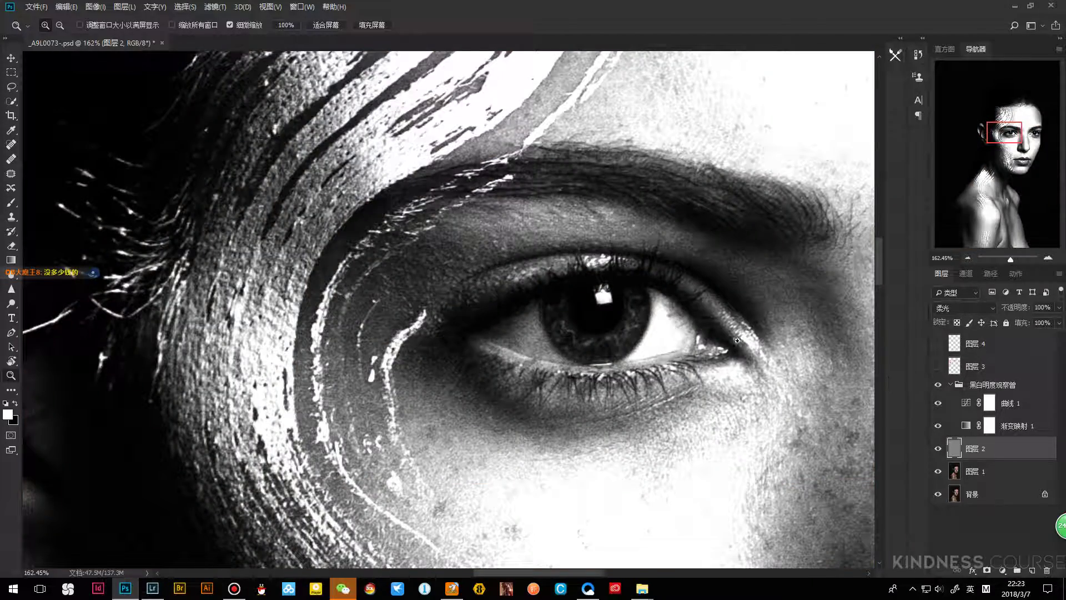
Refine the outer eye corner and upper eyelid on 图层 2 with a 3 to 4 px brush, switching from white to black
click(453, 298)
key(b)
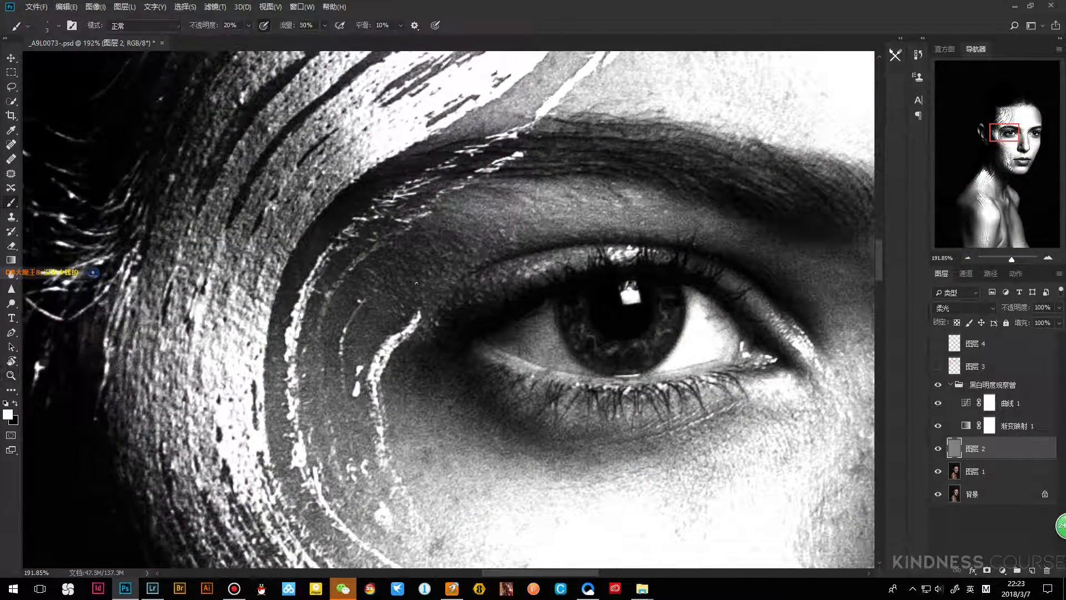
scroll(416, 283, down, 1)
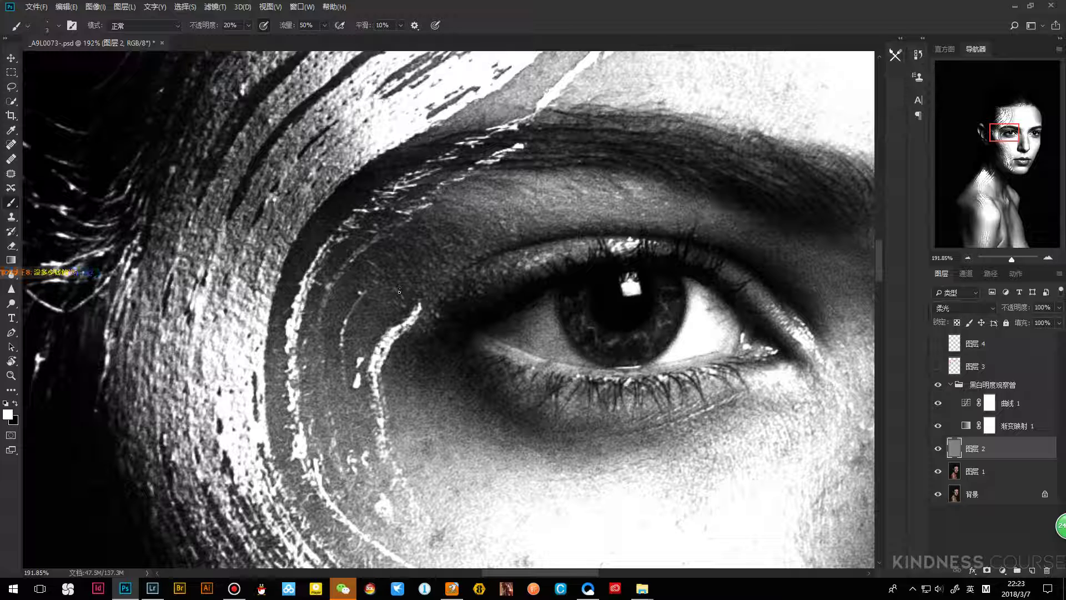
key(x)
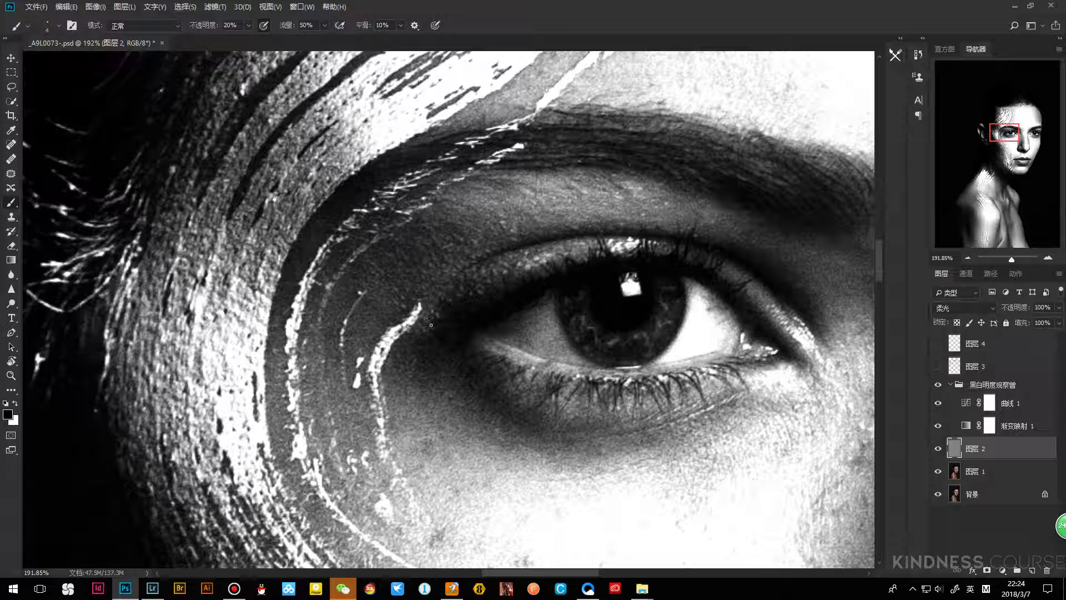
drag(515, 227, 483, 253)
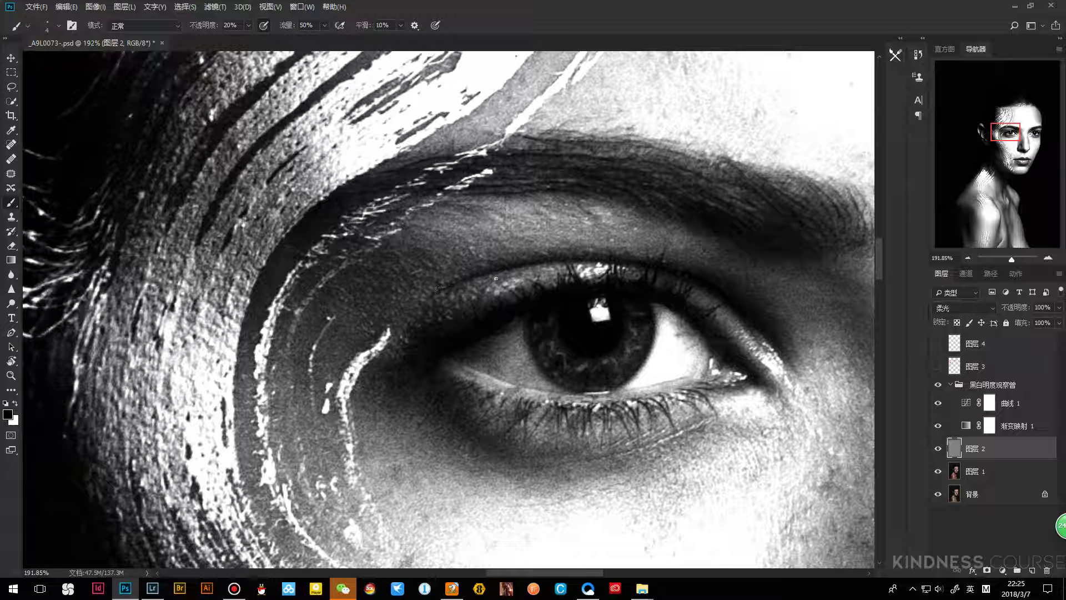
drag(440, 287, 391, 327)
drag(438, 367, 491, 326)
Compare the eye area with and without 图层 2, and in colour against the black-and-white observation view
click(937, 448)
click(938, 448)
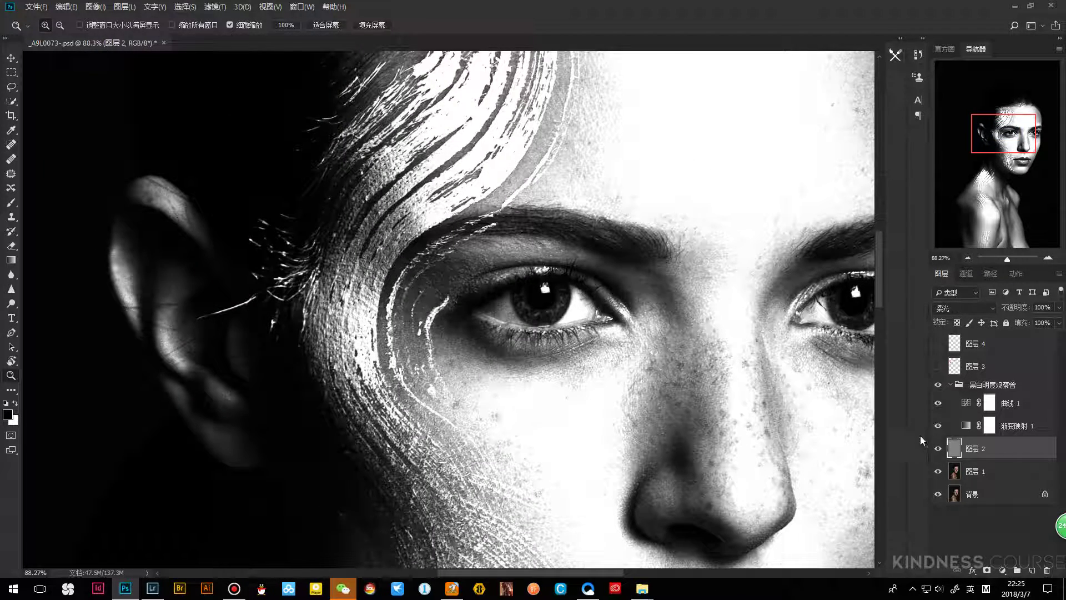
click(938, 384)
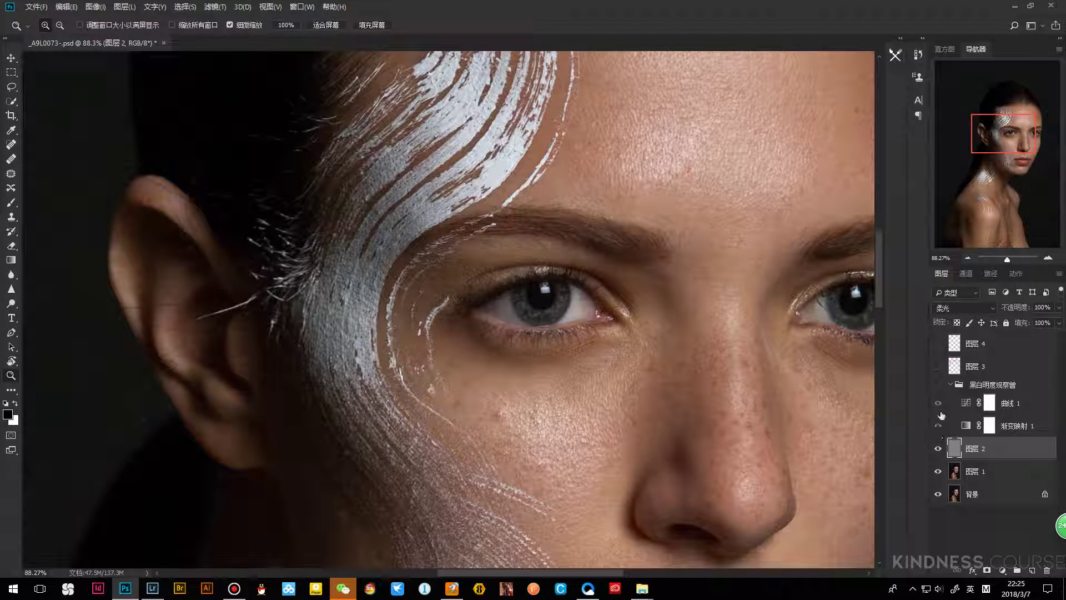
click(938, 384)
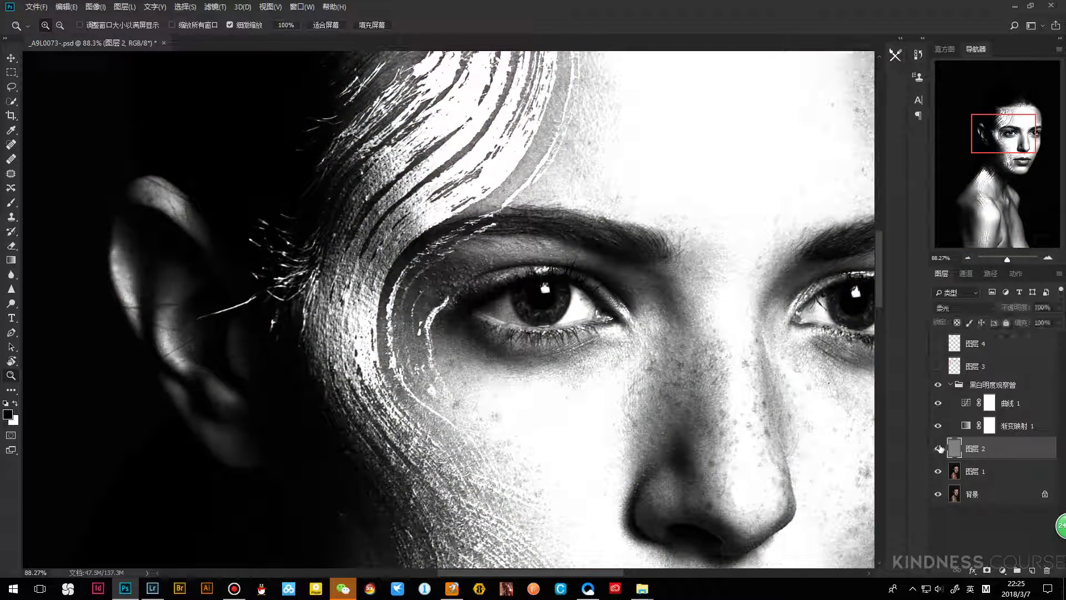
click(939, 387)
click(938, 386)
click(938, 386)
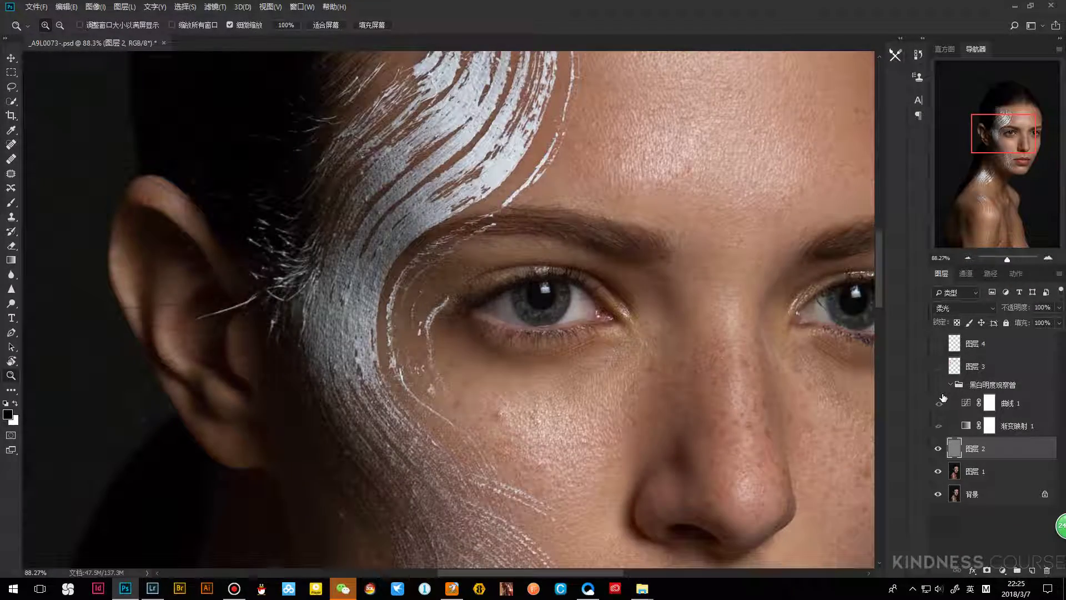
click(938, 385)
click(939, 385)
click(938, 385)
Compare the whole face with and without 图层 2 in the black-and-white observation view
drag(495, 287, 444, 280)
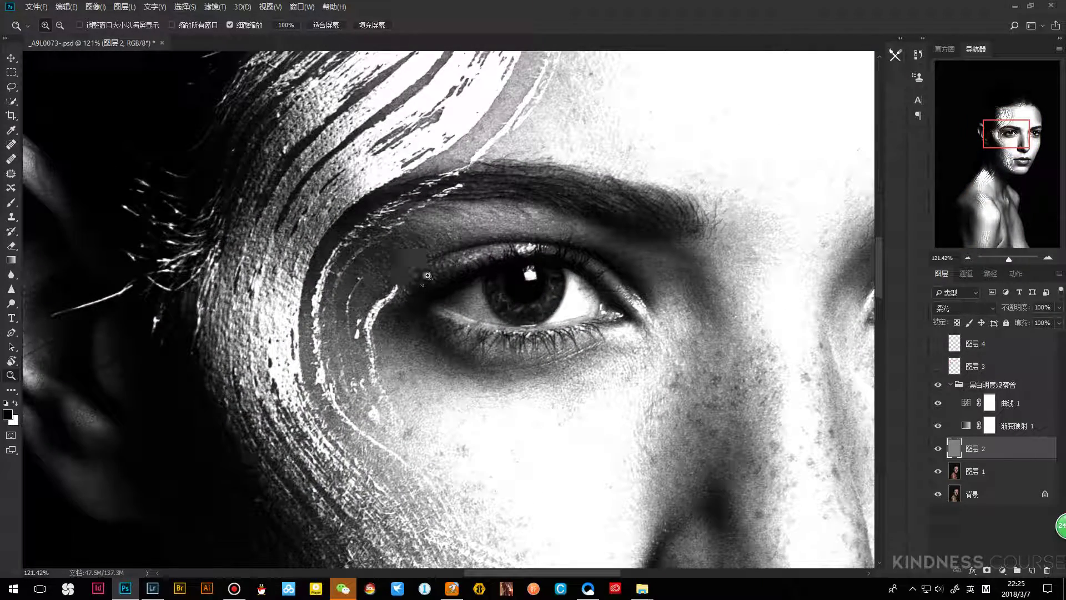
scroll(422, 281, down, 3)
scroll(412, 291, down, 3)
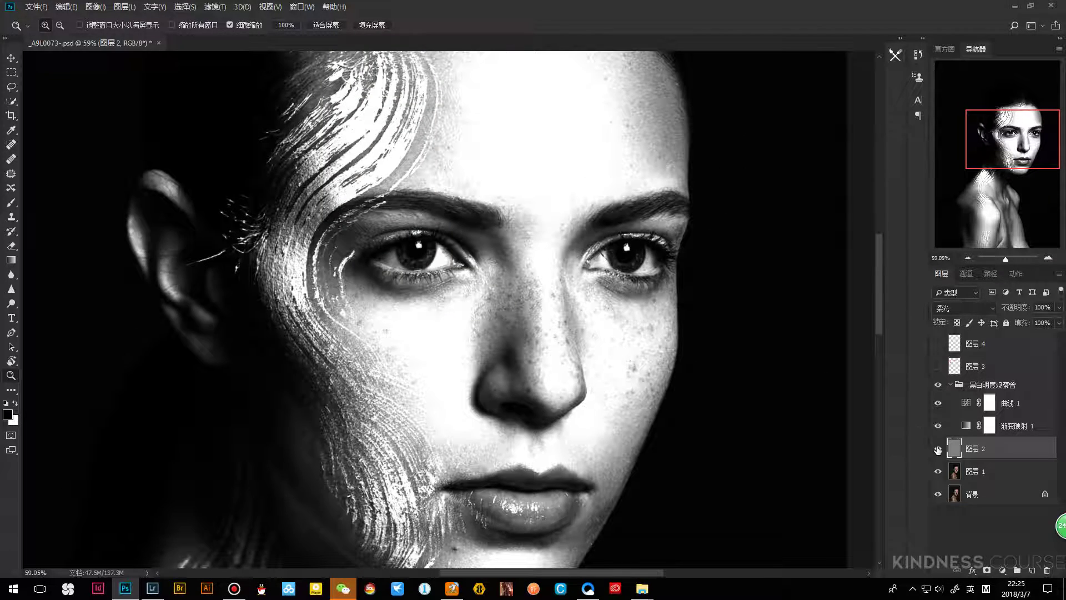
click(938, 450)
click(938, 450)
Darken 曲线 1 slightly by shifting its shadow and highlight points down and toward brighter input levels
scroll(483, 309, up, 5)
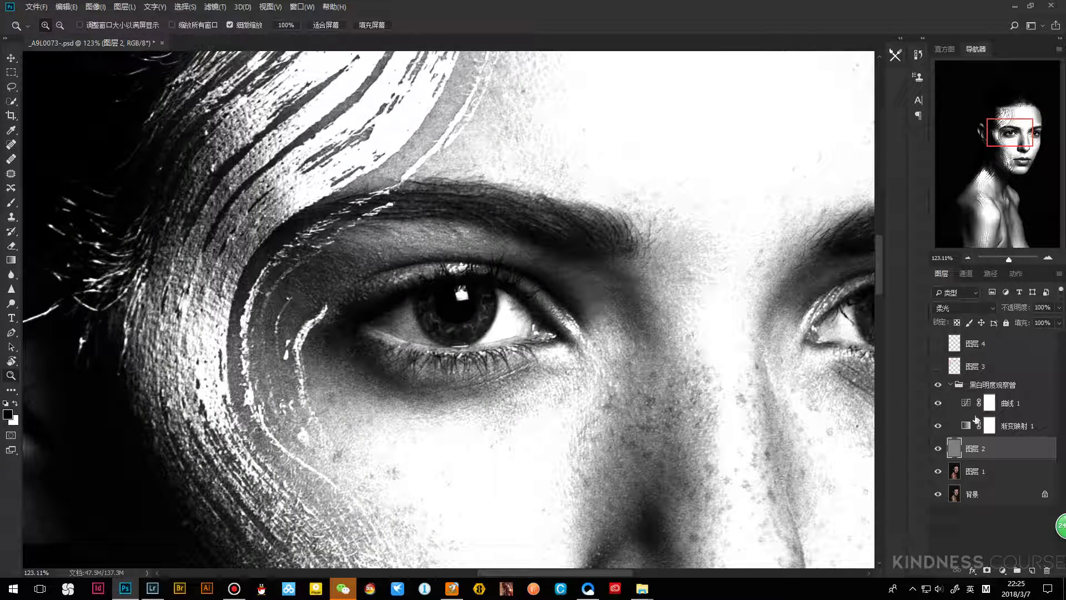
double_click(966, 402)
drag(723, 285, 725, 287)
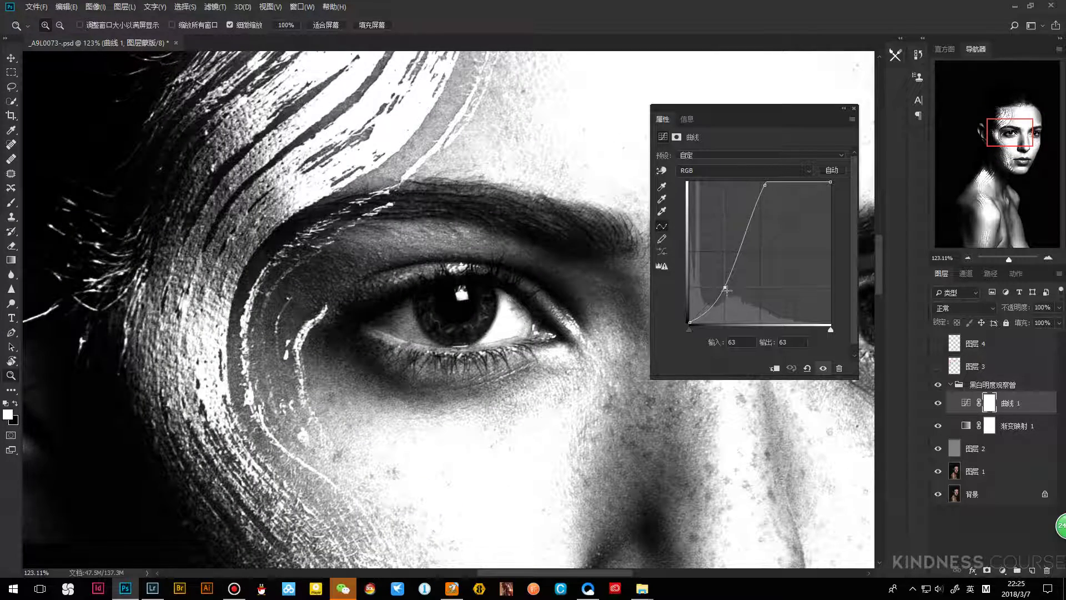
drag(765, 186, 768, 191)
drag(725, 287, 728, 289)
mouse_move(565, 286)
mouse_down()
mouse_move(516, 288)
mouse_move(481, 269)
mouse_move(406, 263)
mouse_up()
Select 图层 2 and set up the black brush at 10 px for burning the eye area
click(961, 450)
key(b)
key(bracketright)
key(bracketright)
key(bracketright)
key(bracketright)
key(bracketright)
key(bracketright)
key(bracketright)
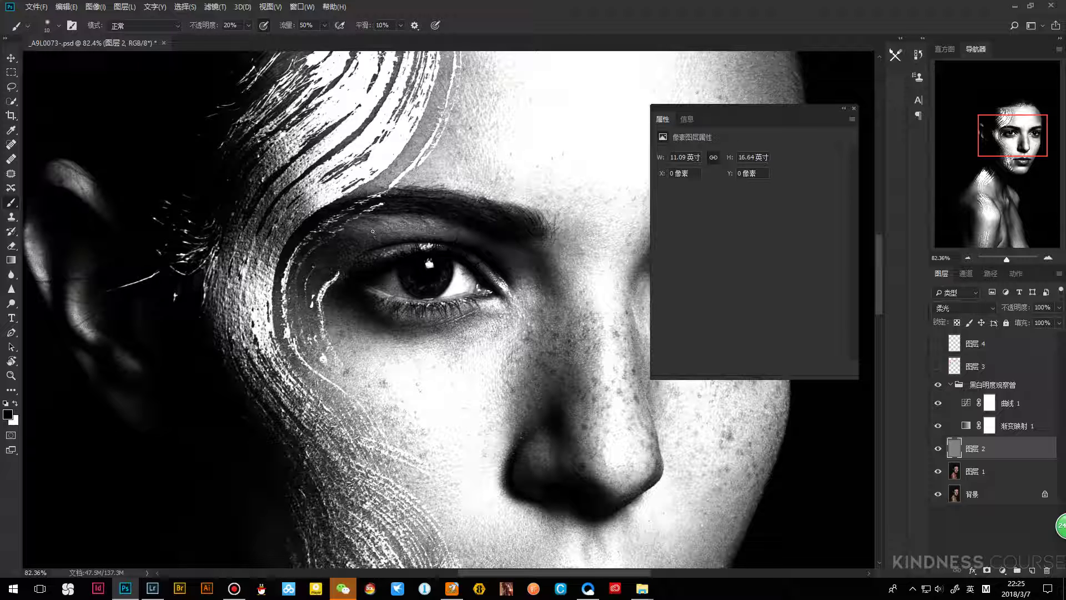
key(bracketleft)
Switch to the Douyu live-stream page in the browser, read the viewer chat, and return to Photoshop
key(alt+Tab)
key(alt+Tab)
key(alt+Tab)
key(alt+Tab)
key(alt+Tab)
key(alt+Tab)
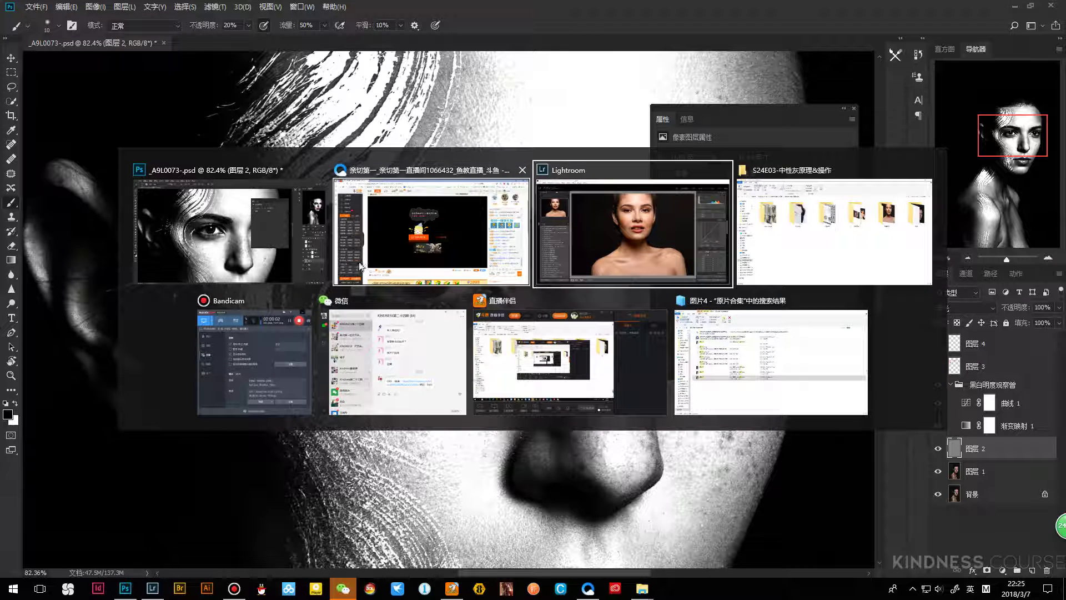
key(alt+Tab)
key(alt+Tab)
key(alt+Tab)
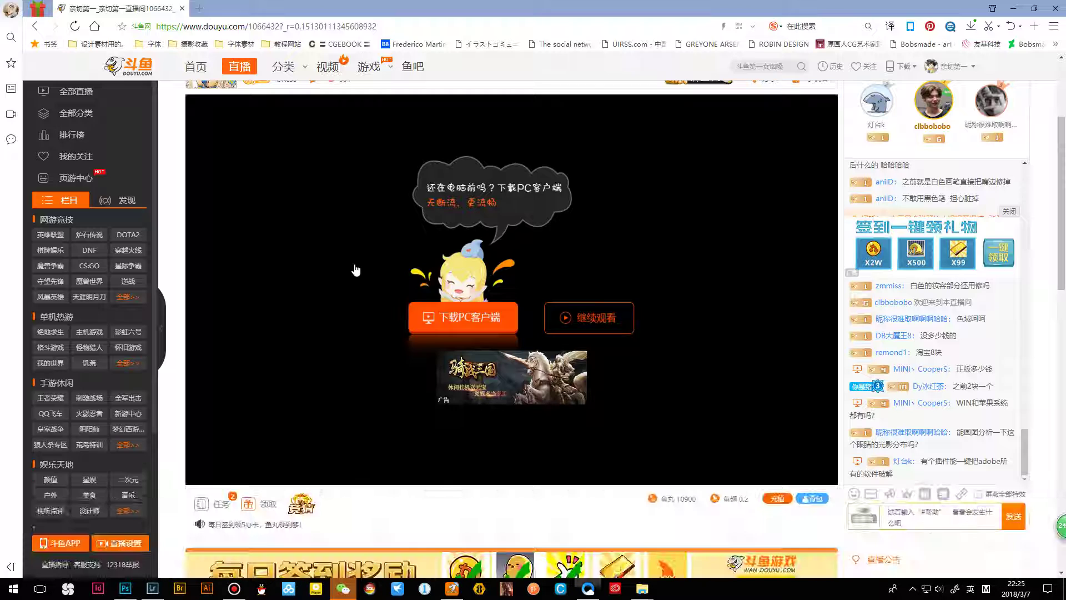
key(alt+Tab)
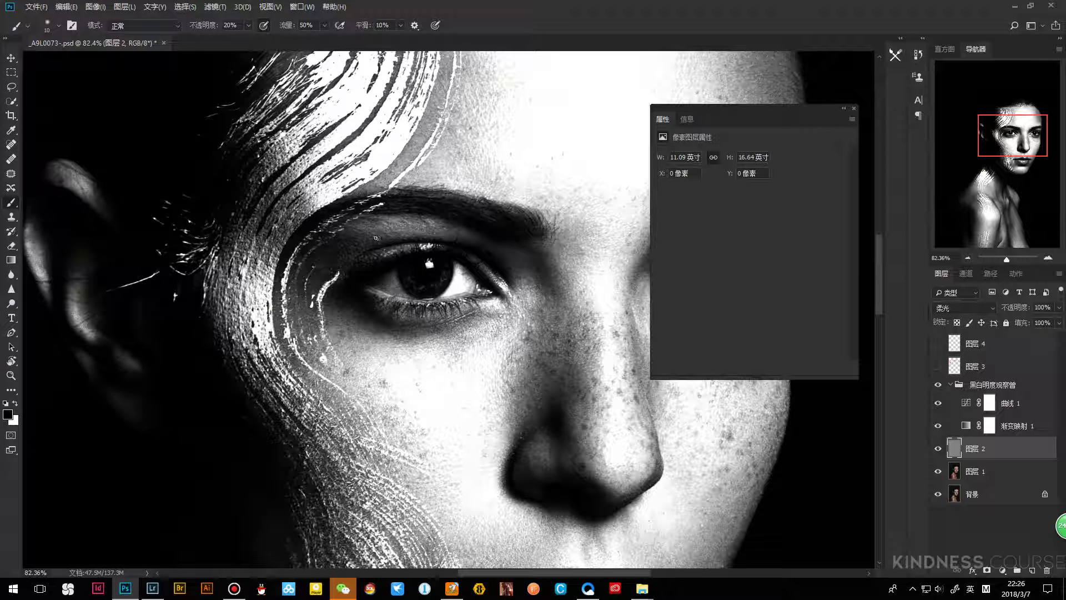
Burn the upper eyelid and the skin around the eye on 图层 2 with a soft black brush, enlarging it up to 40 px
key(bracketright)
key(bracketright)
key(bracketleft)
key(bracketright)
key(bracketright)
key(bracketleft)
key(bracketleft)
key(bracketright)
key(bracketright)
scroll(429, 238, right, 3)
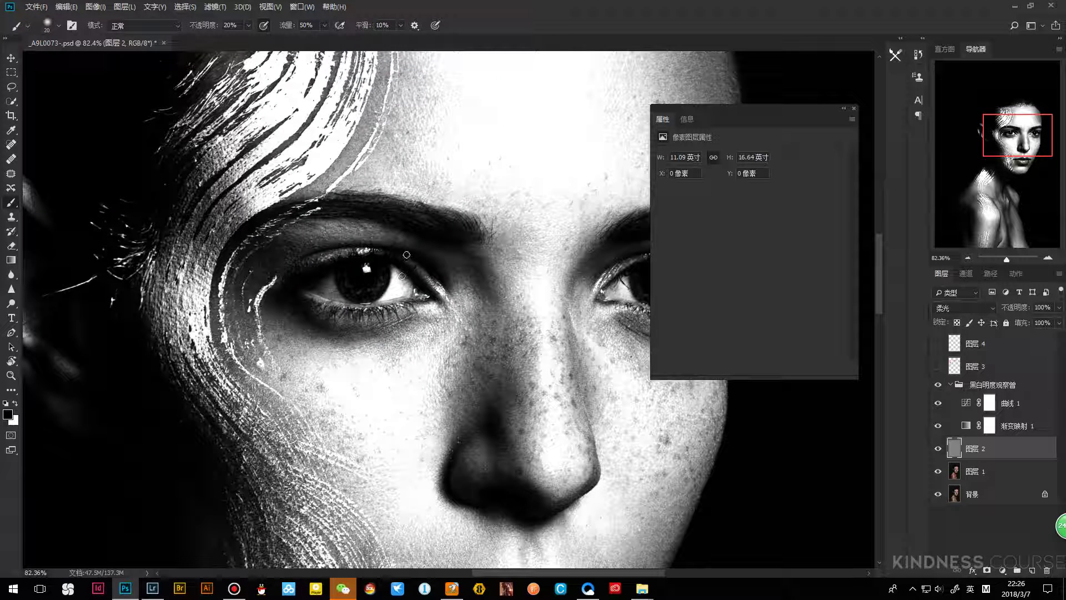
key(bracketleft)
key(bracketleft)
key(bracketleft)
key(bracketright)
key(bracketleft)
key(bracketright)
key(bracketright)
key(bracketright)
key(bracketleft)
key(bracketleft)
key(bracketright)
key(bracketright)
key(bracketright)
drag(431, 341, 509, 315)
Brighten 曲线 1 by moving its shadow and highlight points toward darker input levels, and reselect 图层 2 for brushing
click(967, 403)
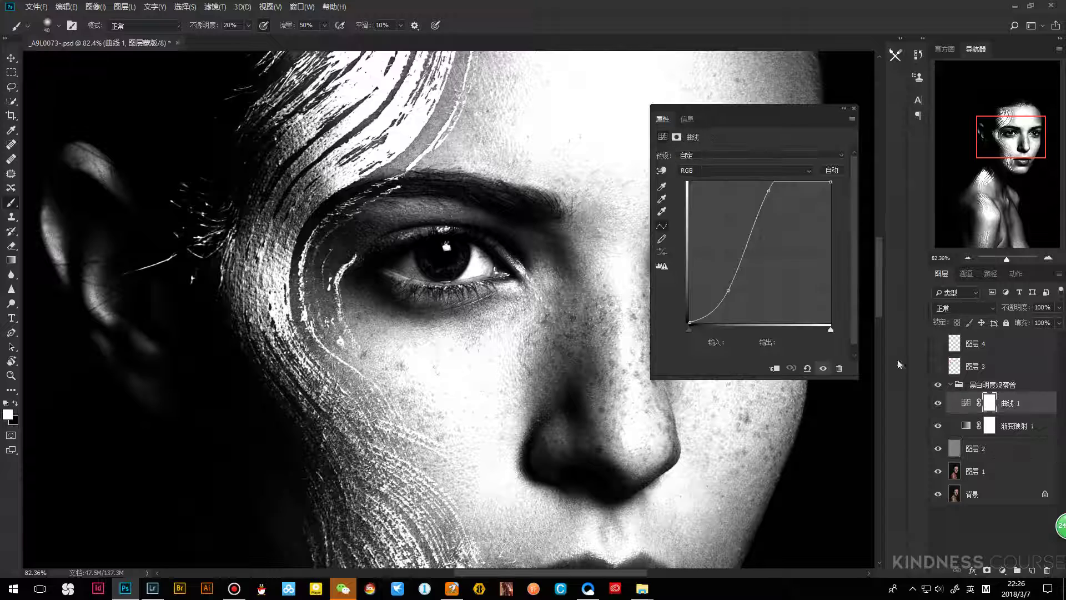
drag(729, 288, 717, 287)
drag(769, 190, 766, 187)
drag(717, 287, 716, 286)
key(z)
drag(301, 324, 339, 327)
click(967, 450)
key(b)
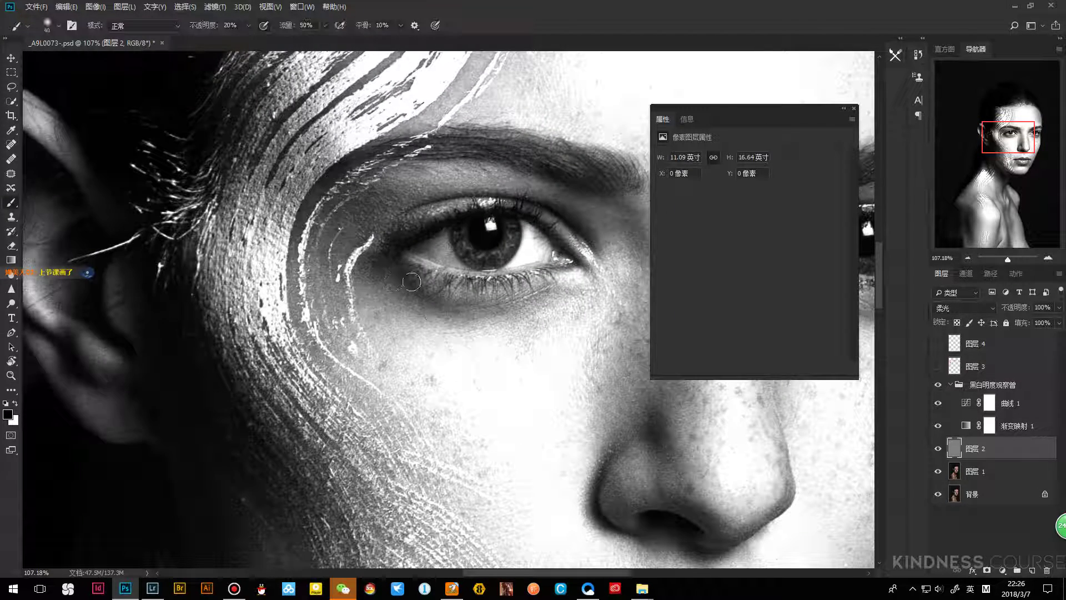
Inspect the under-eye area and the whole face, comparing the colour portrait with the black-and-white observation view
drag(432, 320, 403, 317)
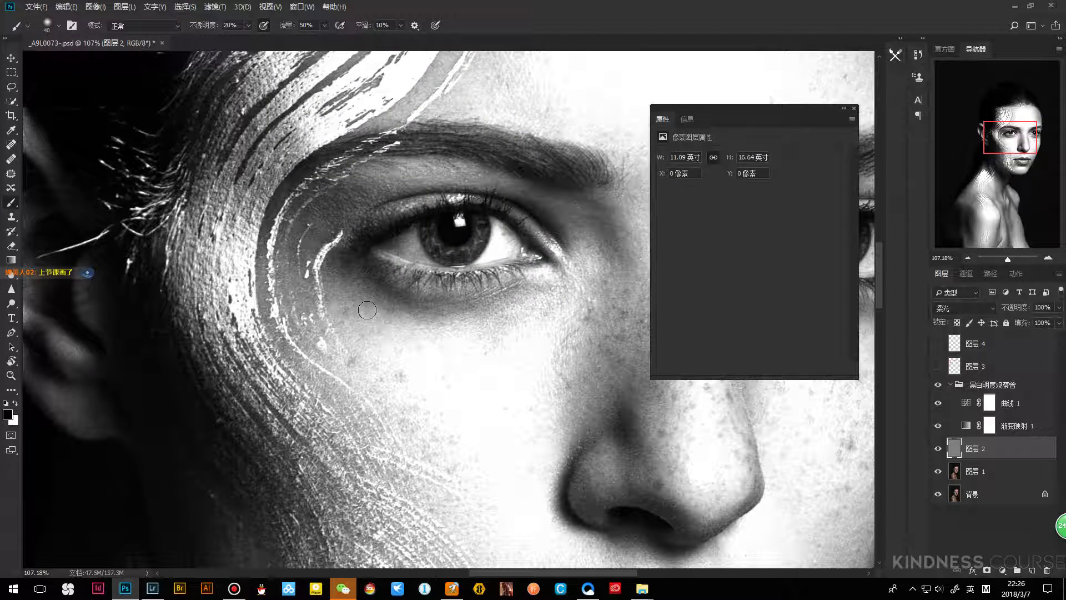
key(z)
drag(385, 302, 360, 326)
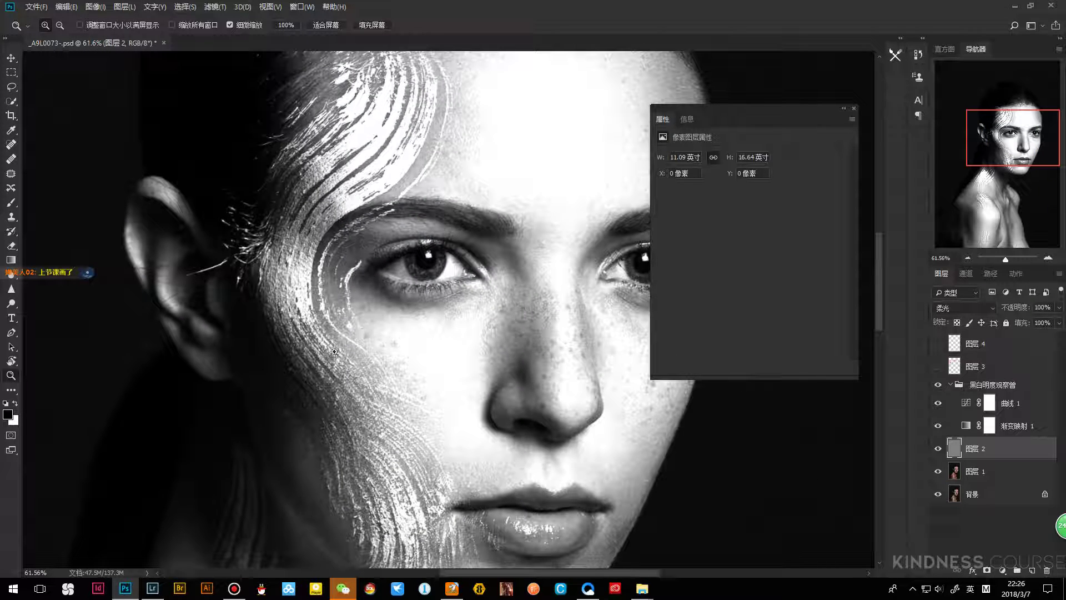
click(938, 384)
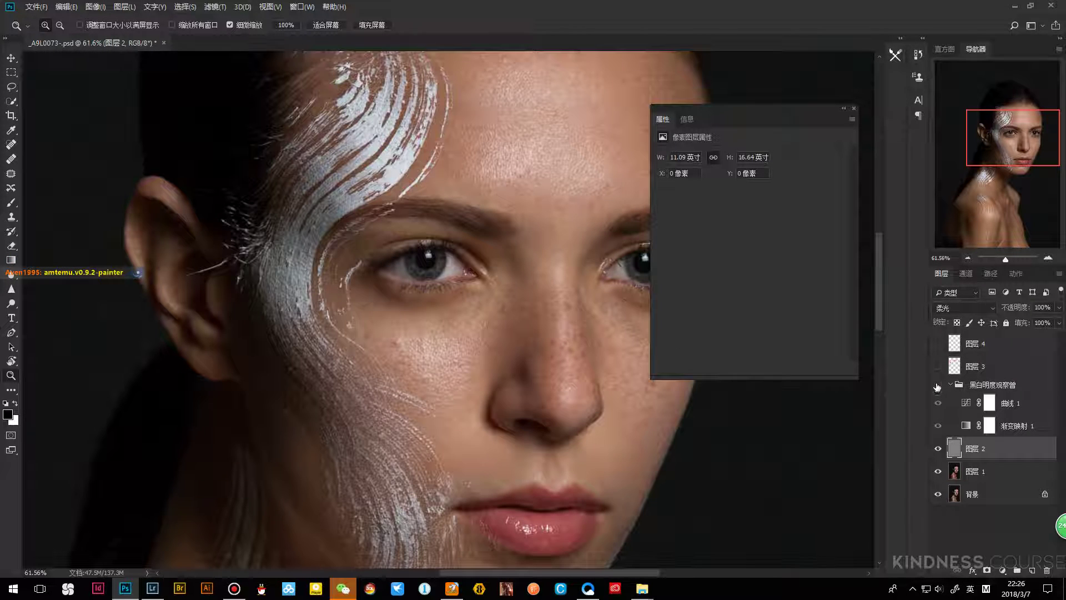
click(937, 385)
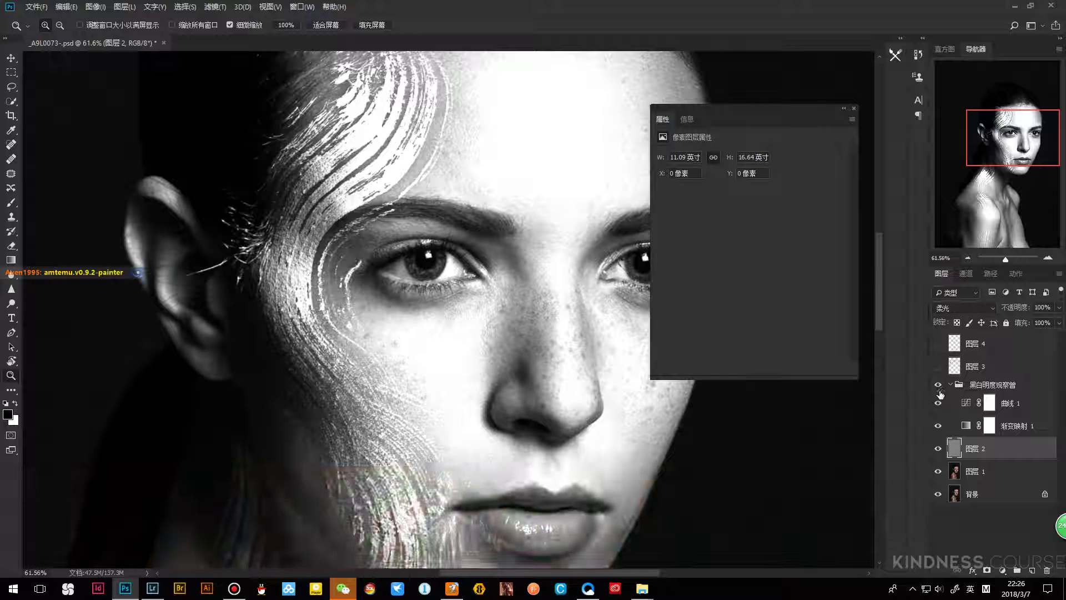
Toggle the black-and-white observation group off and on to compare the colour portrait with the luminance view
click(939, 389)
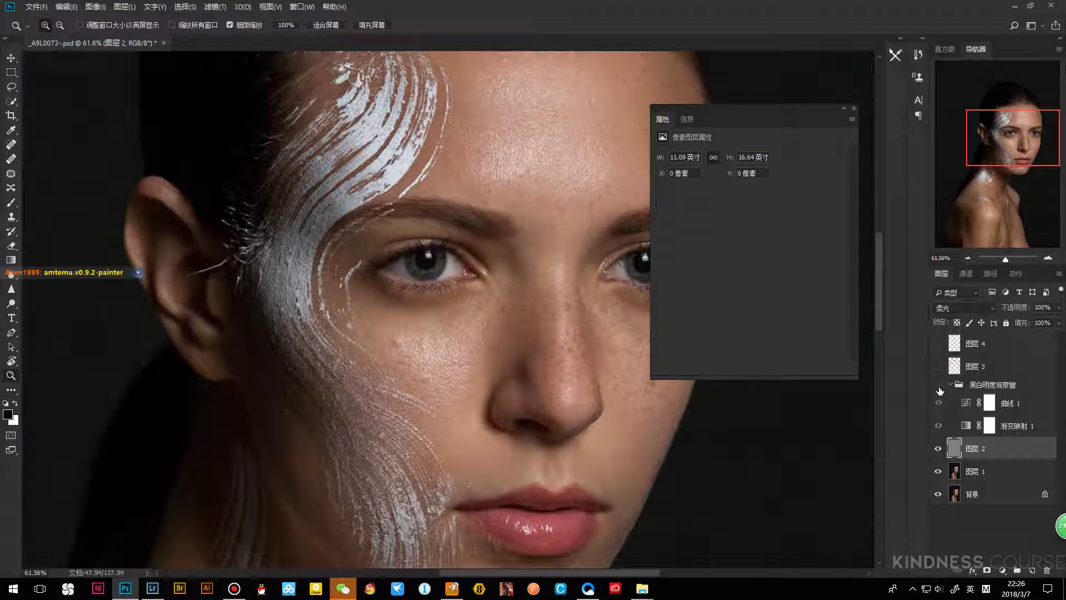
click(938, 388)
click(938, 388)
click(938, 388)
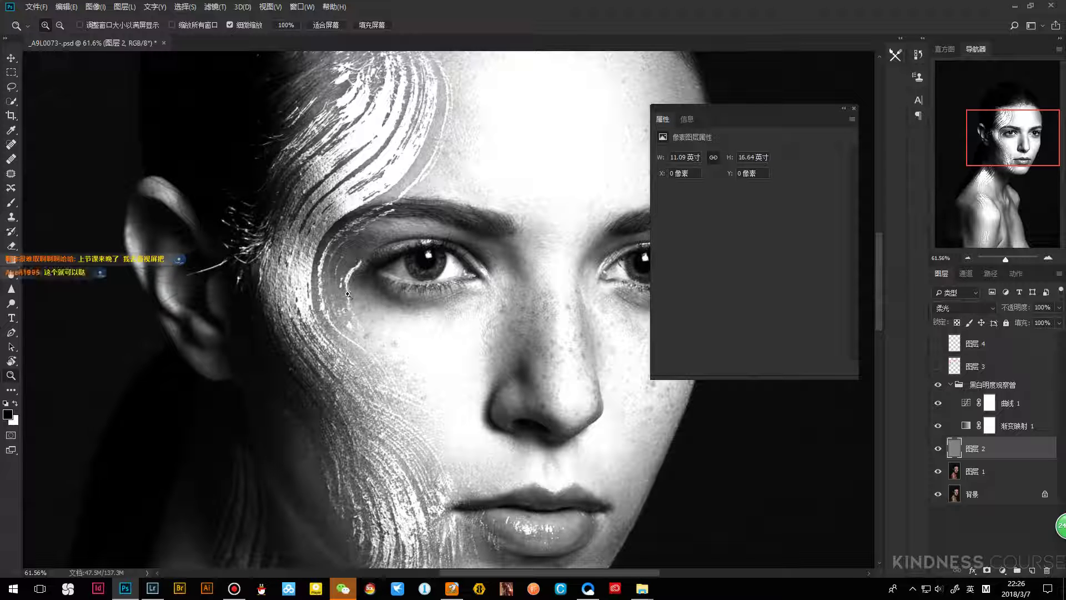
Burn the uneven bright patches under the eye on 图层 2 with a soft black brush at 20% opacity, varying its size to suit each patch
drag(433, 337, 468, 336)
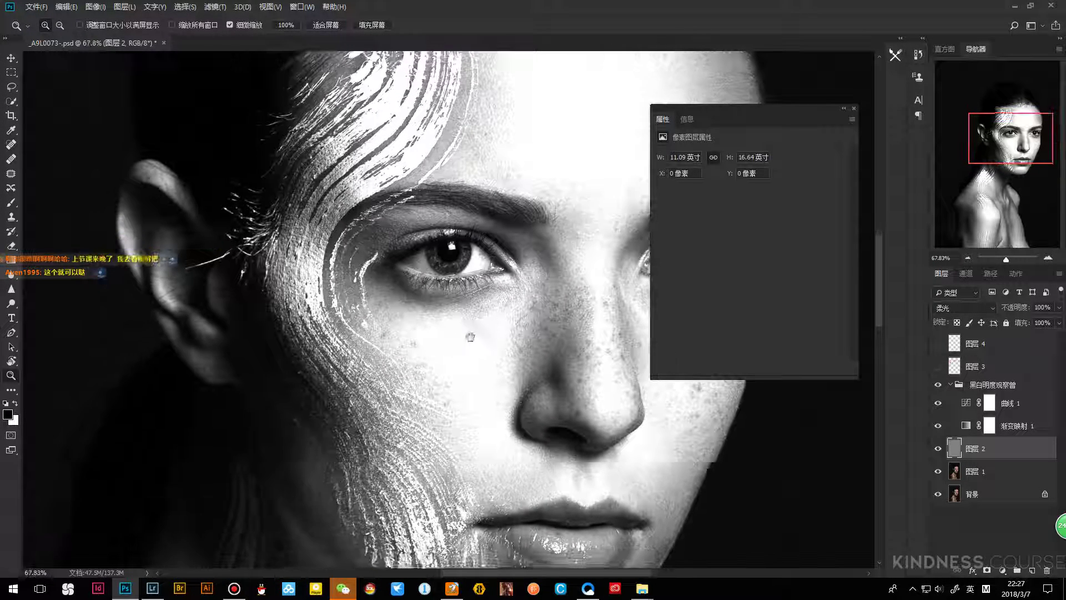
key(b)
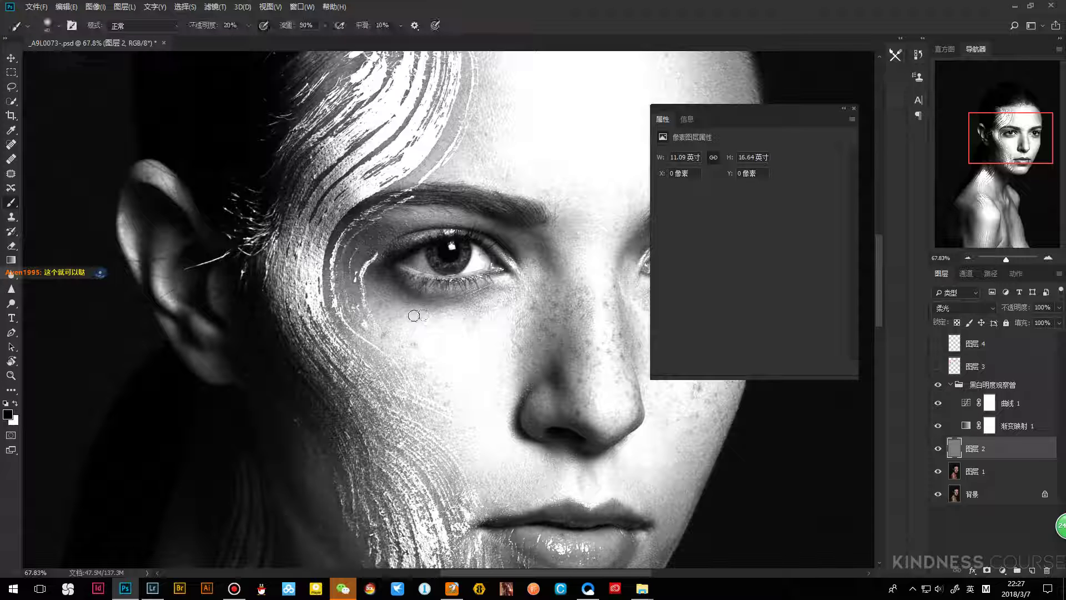
scroll(390, 294, up, 2)
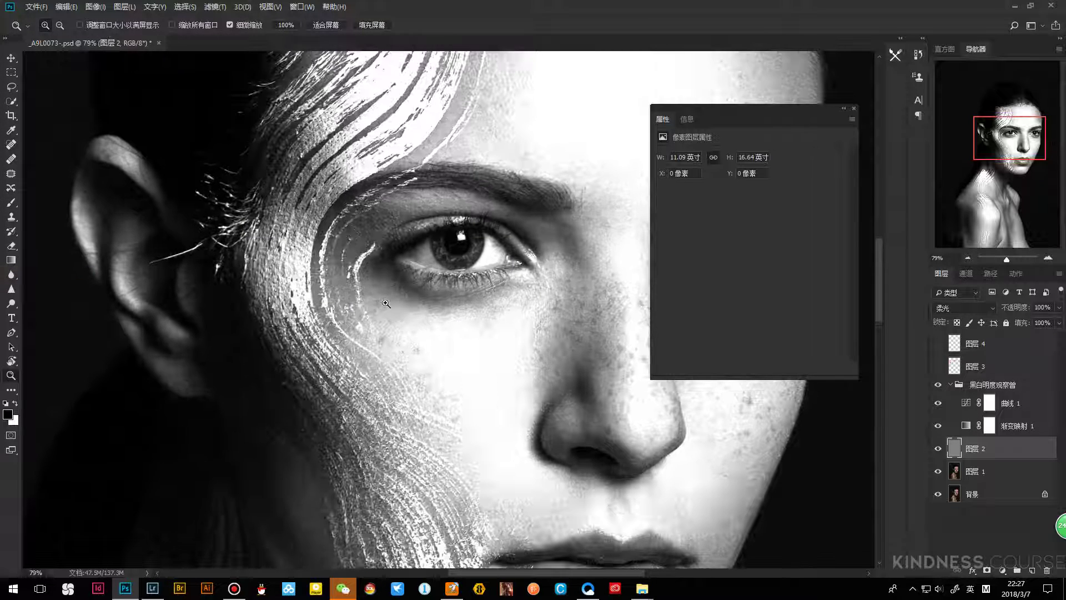
key(bracketleft)
key(bracketleft)
key(bracketleft)
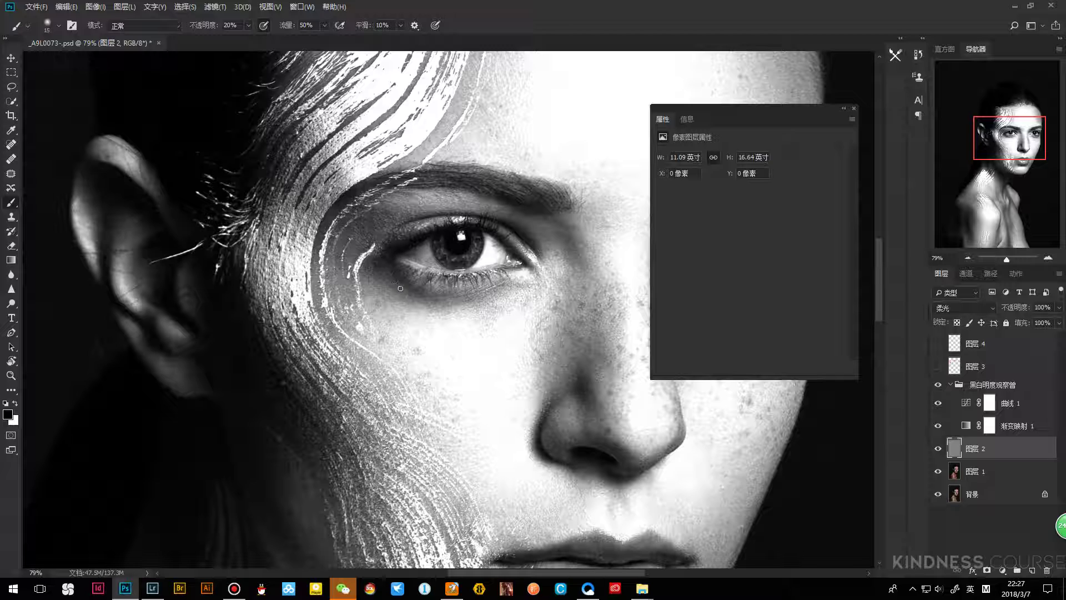
key(bracketleft)
key(bracketleft)
key(bracketright)
key(bracketright)
key(bracketleft)
key(bracketright)
key(bracketleft)
key(bracketright)
key(bracketright)
key(bracketright)
key(bracketright)
key(bracketleft)
key(bracketleft)
key(bracketleft)
key(bracketleft)
key(bracketleft)
key(bracketright)
key(bracketright)
key(bracketright)
key(bracketright)
key(bracketright)
key(bracketright)
key(bracketleft)
key(bracketright)
key(bracketleft)
key(bracketleft)
key(bracketleft)
key(bracketleft)
key(bracketleft)
key(bracketleft)
key(bracketleft)
key(bracketright)
key(bracketright)
key(bracketright)
key(bracketright)
key(bracketright)
key(bracketright)
key(bracketright)
key(bracketleft)
key(bracketleft)
key(bracketleft)
key(bracketright)
key(bracketright)
key(bracketright)
key(bracketleft)
key(bracketright)
key(bracketright)
key(bracketleft)
key(bracketright)
key(bracketright)
Compare the face with and without the dodge-and-burn strokes by toggling the visibility of 图层 2
key(z)
drag(445, 281, 418, 314)
click(938, 449)
click(938, 449)
click(938, 449)
click(938, 448)
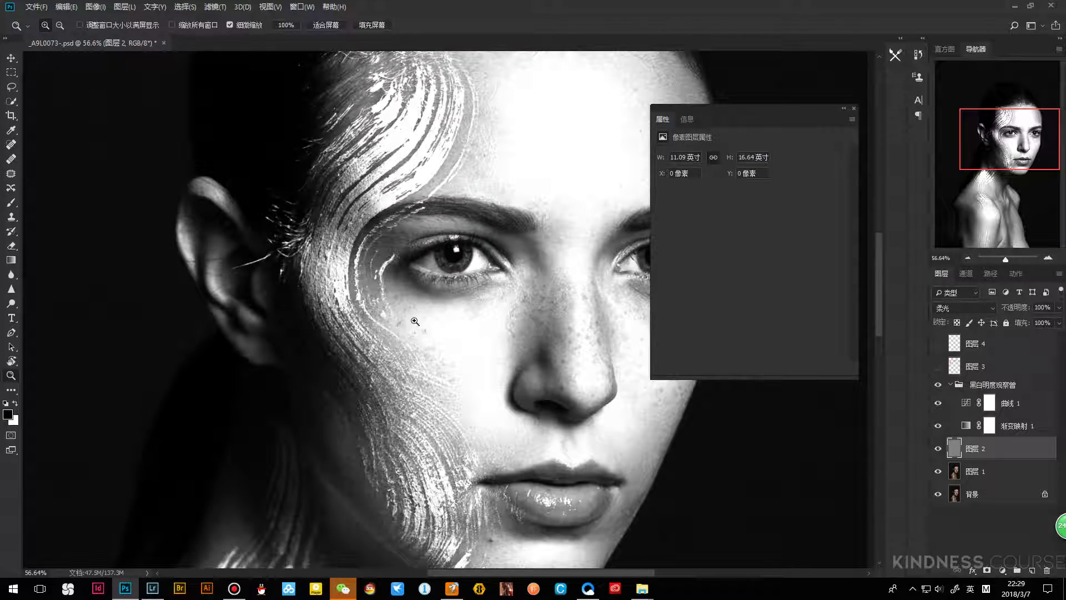
Refine the skin just below the lower lashes on 图层 2 with a smaller black brush
scroll(408, 301, up, 2)
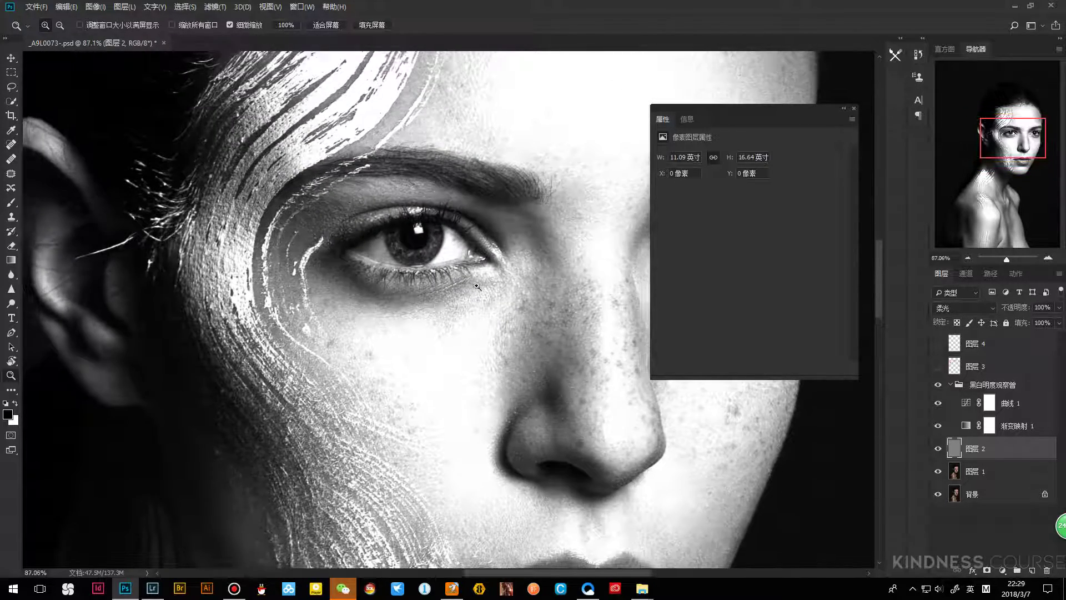
scroll(441, 307, up, 2)
scroll(443, 308, up, 3)
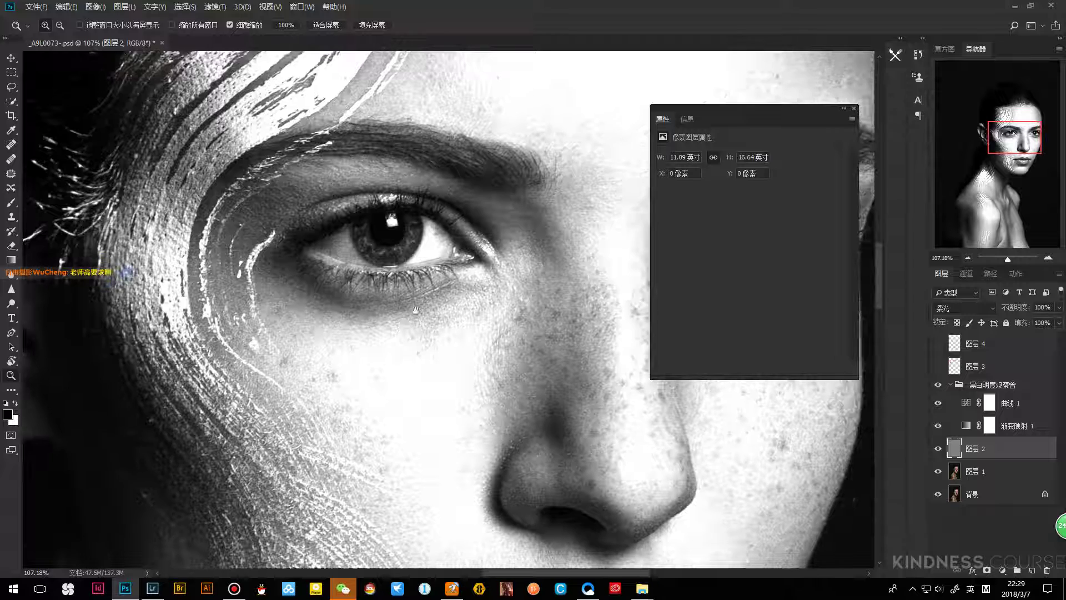
key(b)
key(bracketleft)
key(bracketleft)
key(bracketleft)
key(bracketleft)
key(bracketleft)
key(bracketleft)
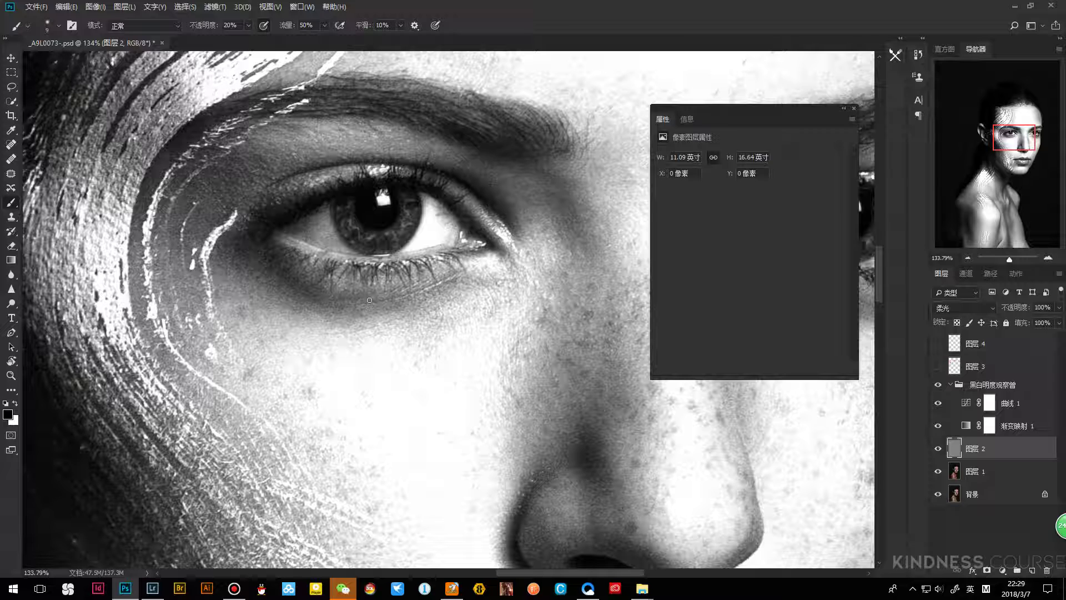
Darken 曲线 1 with a single curve point at input 168, output 138, and reselect 图层 2
key(z)
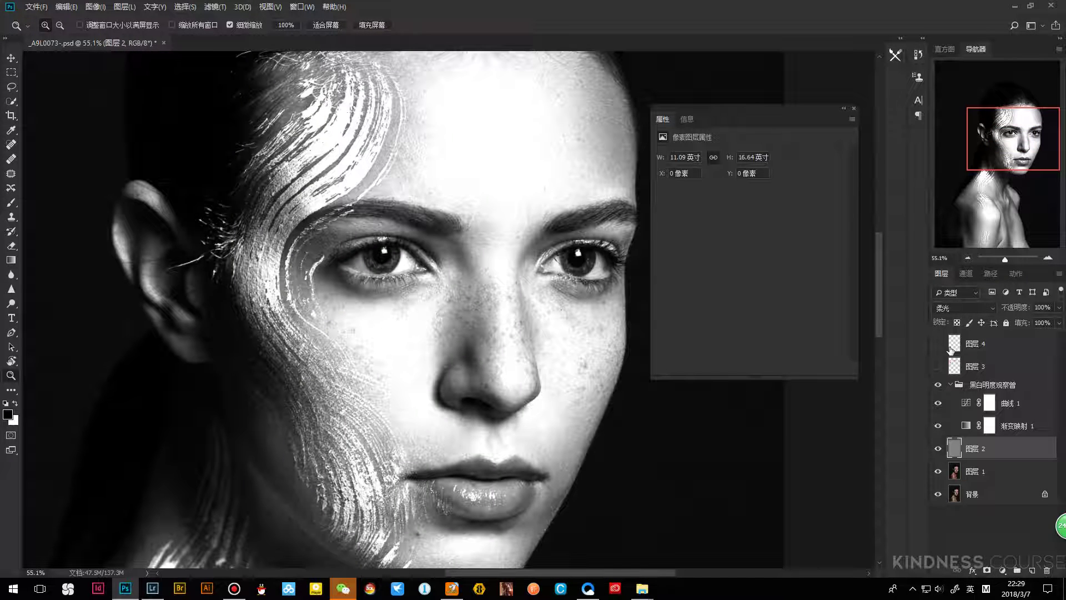
click(966, 402)
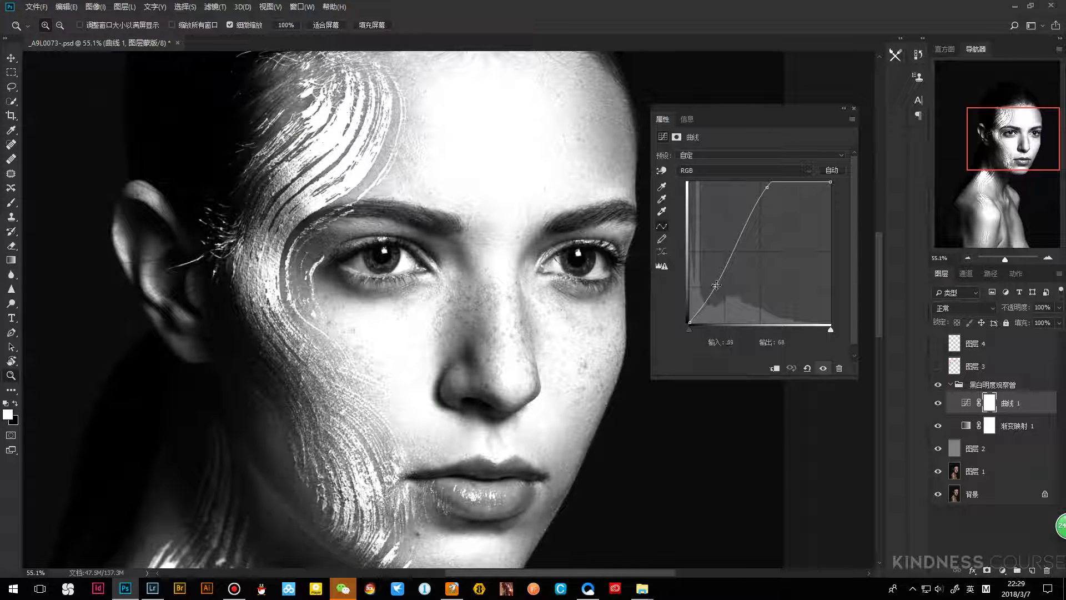
drag(767, 187, 783, 250)
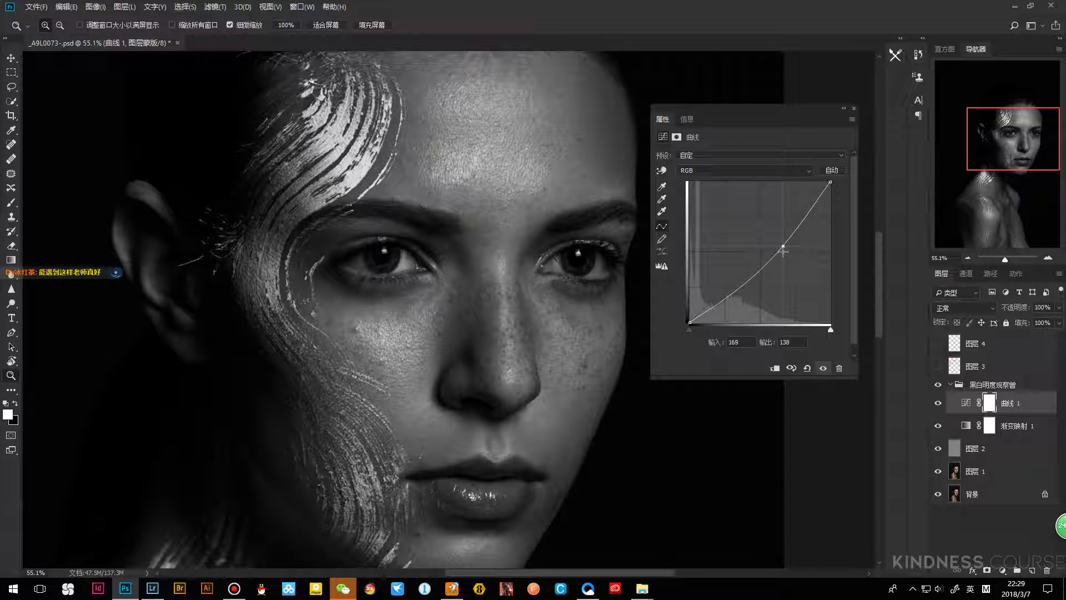
click(987, 449)
Burn the bright spots between the lower eyelid and upper cheek on 图层 2 with a soft black brush of about 10 to 25 px
click(433, 307)
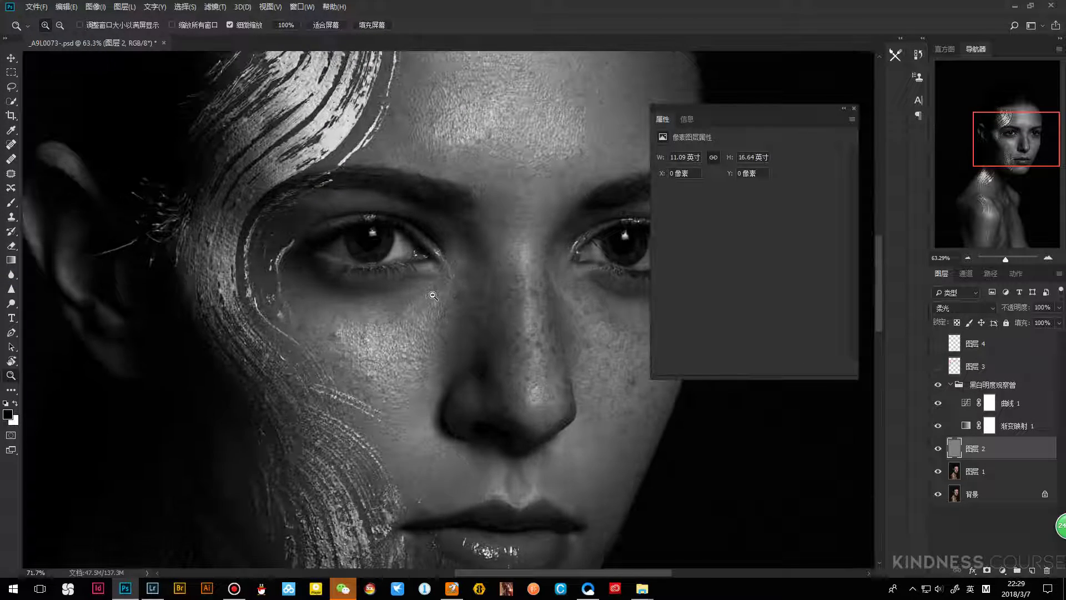
click(434, 296)
key(b)
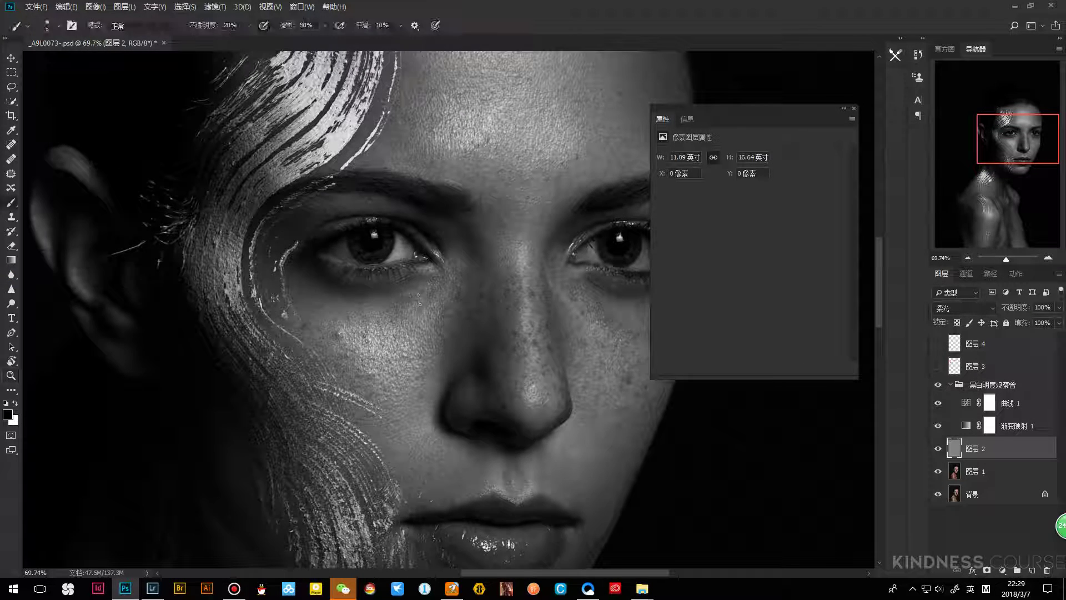
key(bracketleft)
key(bracketleft)
key(bracketleft)
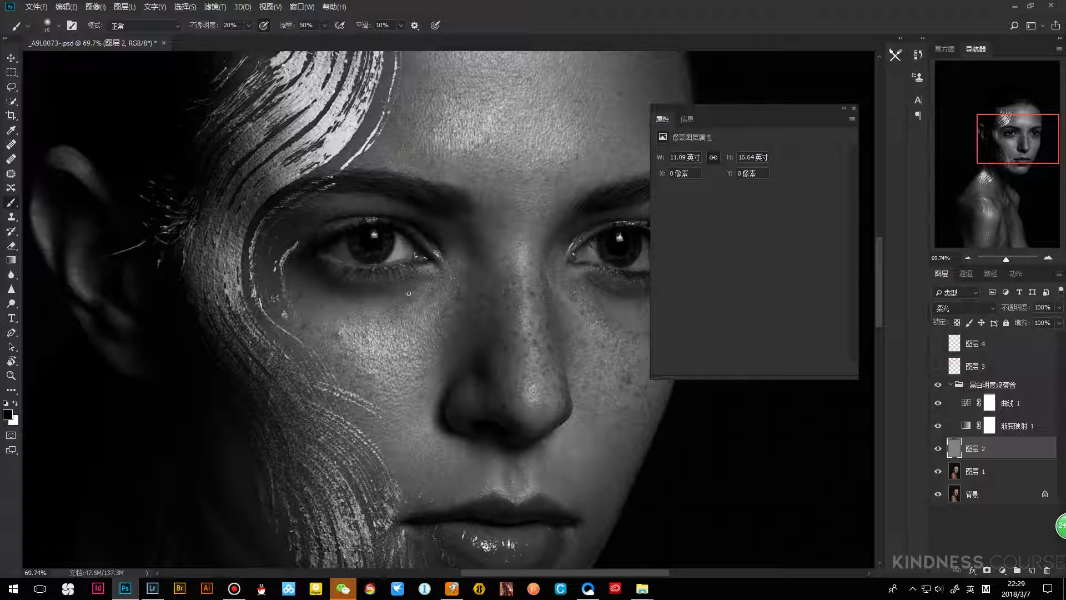
key(bracketleft)
key(bracketleft)
key(bracketleft)
key(bracketright)
key(bracketleft)
drag(422, 288, 418, 286)
key(bracketleft)
drag(370, 304, 372, 312)
key(bracketright)
key(bracketright)
key(bracketright)
key(bracketleft)
key(bracketleft)
key(bracketleft)
key(bracketright)
key(bracketright)
key(bracketright)
key(bracketright)
key(bracketleft)
key(bracketleft)
key(bracketleft)
key(bracketright)
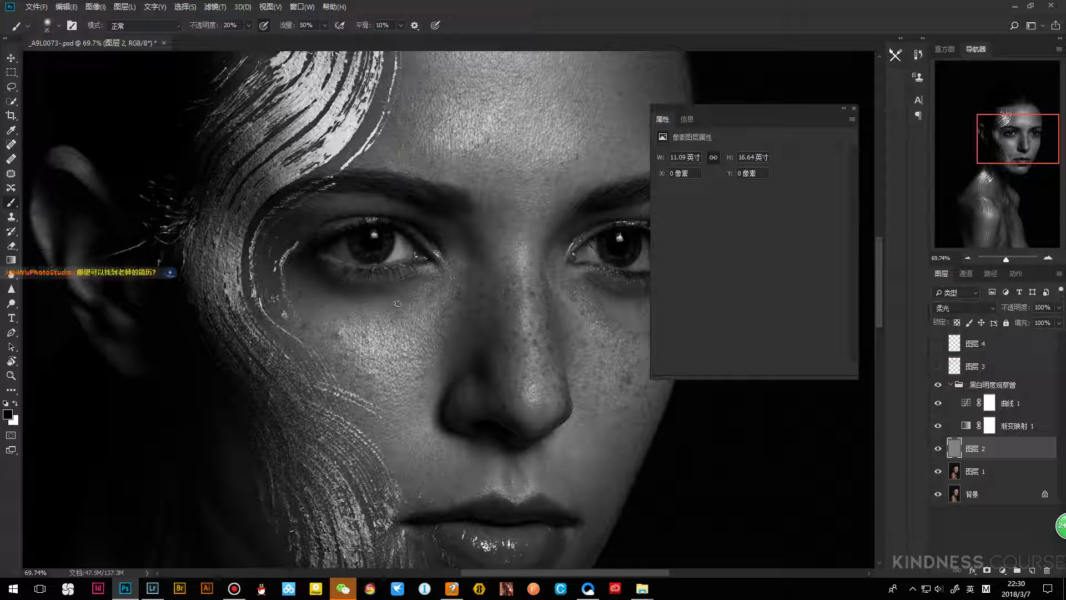
key(bracketleft)
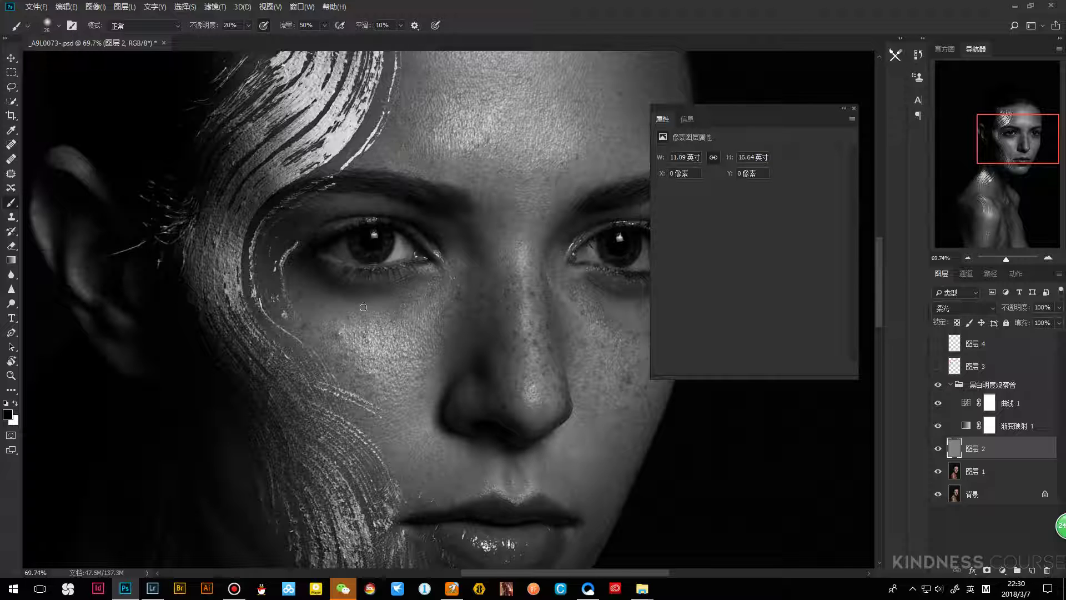
key([)
key(bracketright)
key(bracketleft)
key(bracketleft)
key(bracketright)
key(bracketright)
key(bracketright)
key(bracketleft)
key(bracketleft)
key(bracketleft)
key(bracketright)
key(bracketright)
key(bracketright)
key(bracketright)
key(bracketright)
key(bracketleft)
key(bracketleft)
key(bracketleft)
key(bracketleft)
key(bracketleft)
key(bracketleft)
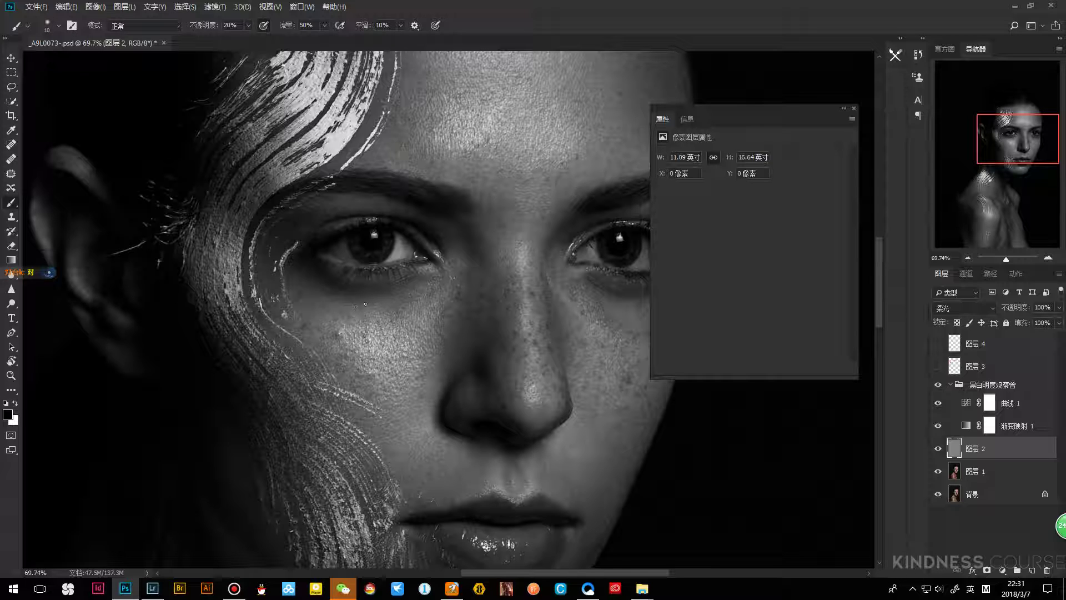
key(bracketright)
key(bracketright)
key(bracketleft)
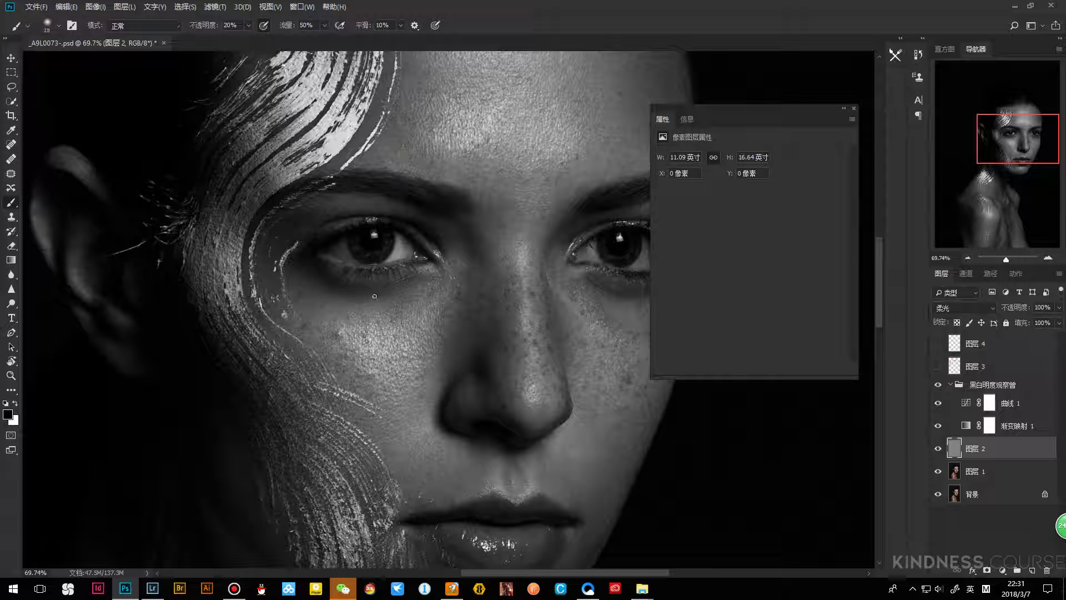
key(bracketright)
key(r)
key(bracketleft)
key(bracketright)
key(bracketright)
key(bracketright)
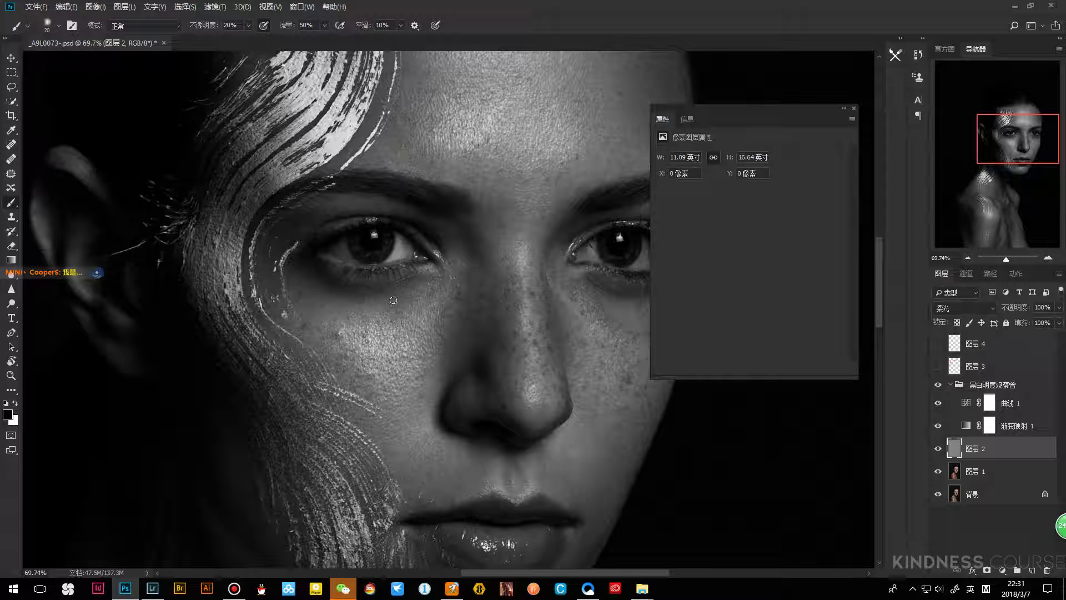
key(bracketleft)
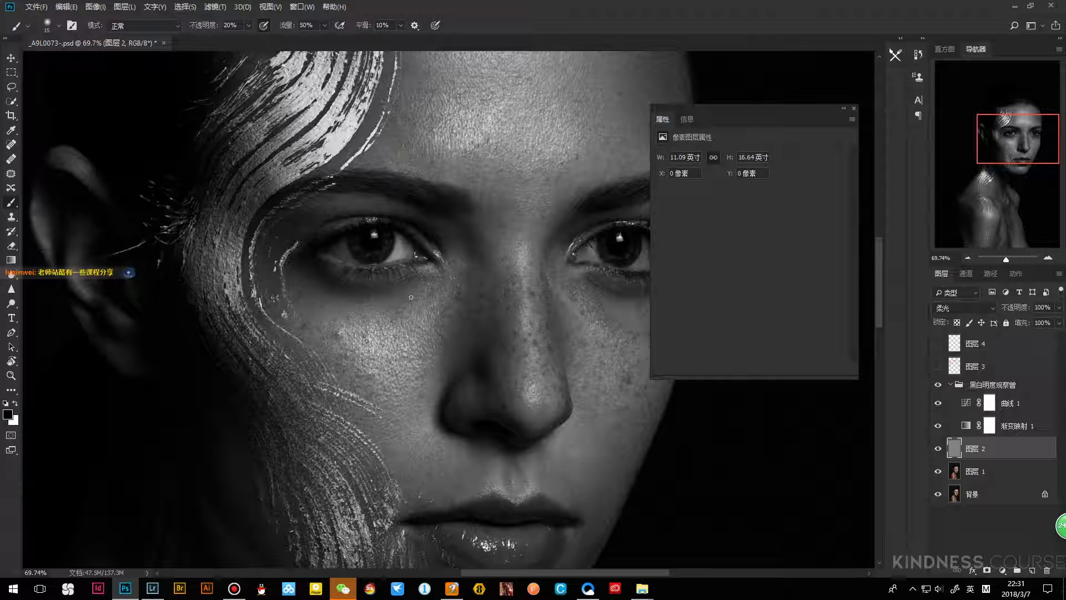
key(bracketright)
key(bracketleft)
key(bracketleft)
key(bracketright)
key(bracketright)
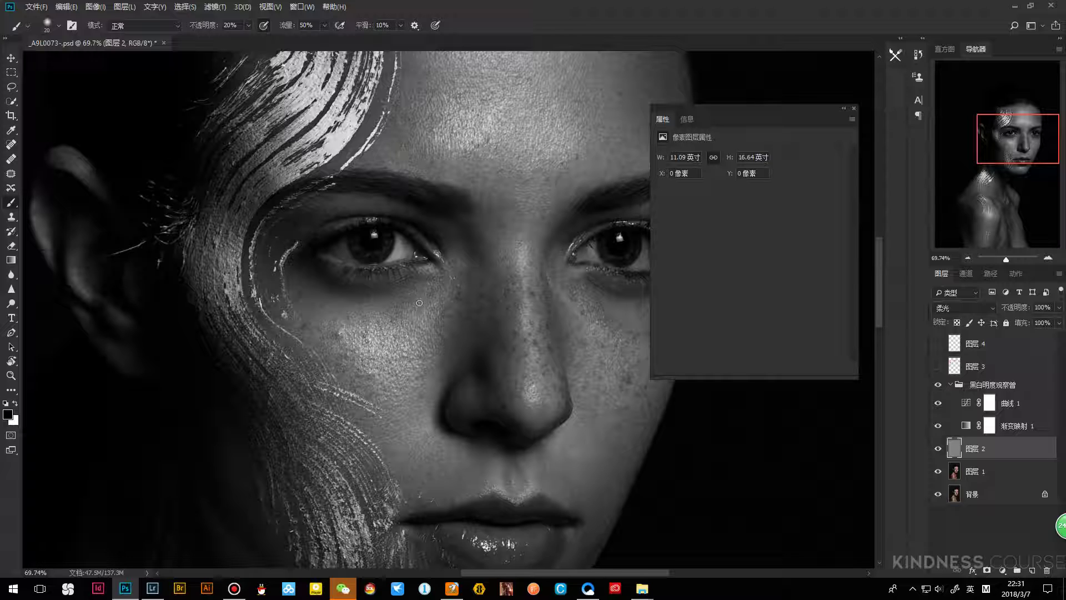
key(bracketright)
key(bracketleft)
Dodge the small dark spots between the lower eyelid and upper cheek on 图层 2 with a white brush of about 10 to 15 px
key(x)
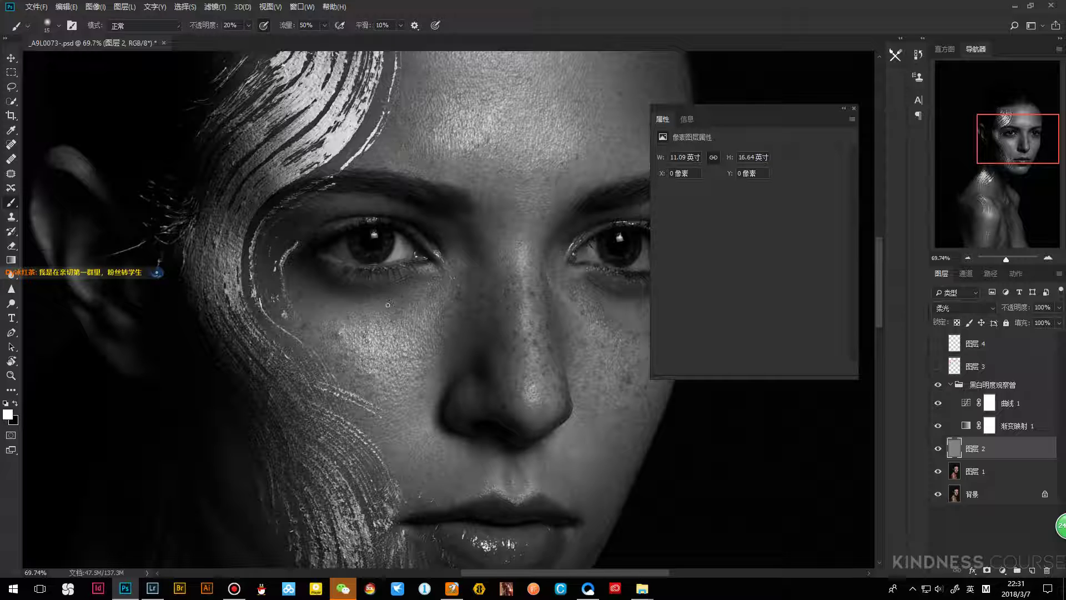
key(bracketleft)
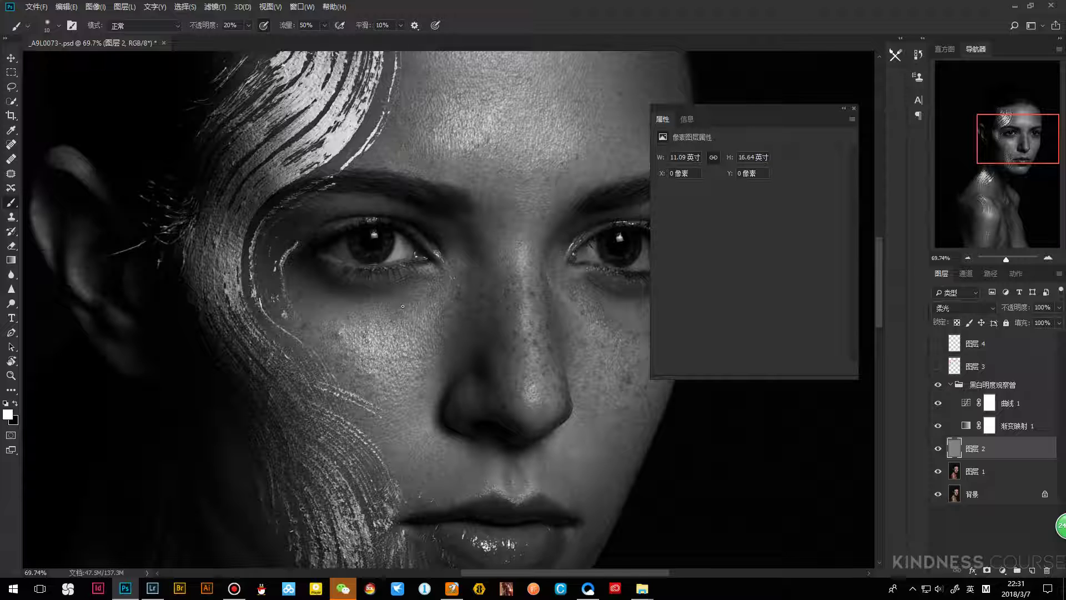
key(])
key(])
key([)
key(bracketleft)
key(bracketright)
key(bracketright)
key(bracketleft)
key(bracketleft)
key(bracketright)
key(bracketright)
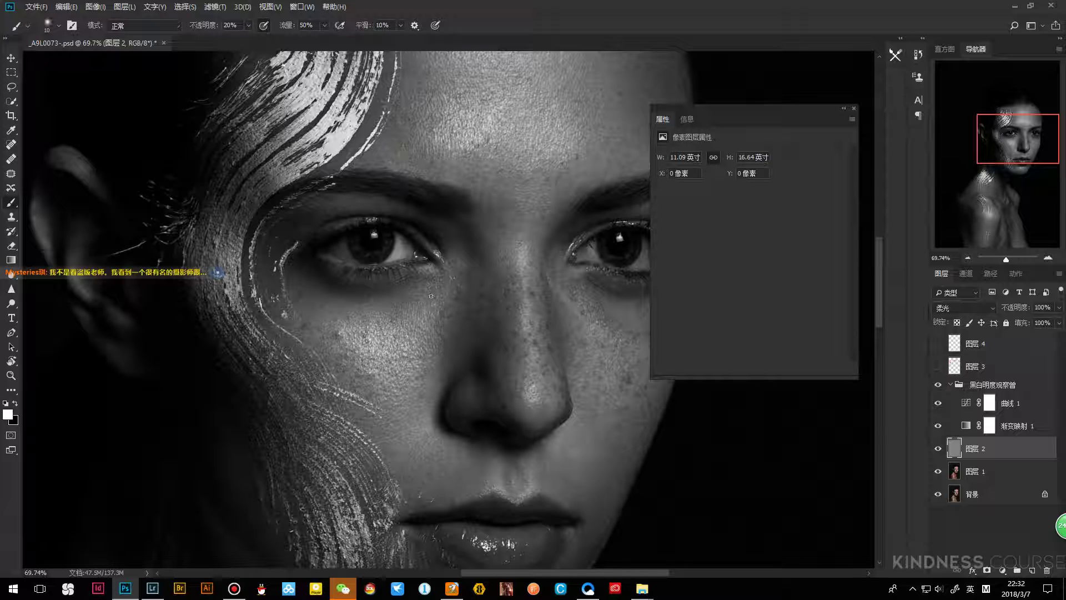
key(bracketleft)
key(bracketleft)
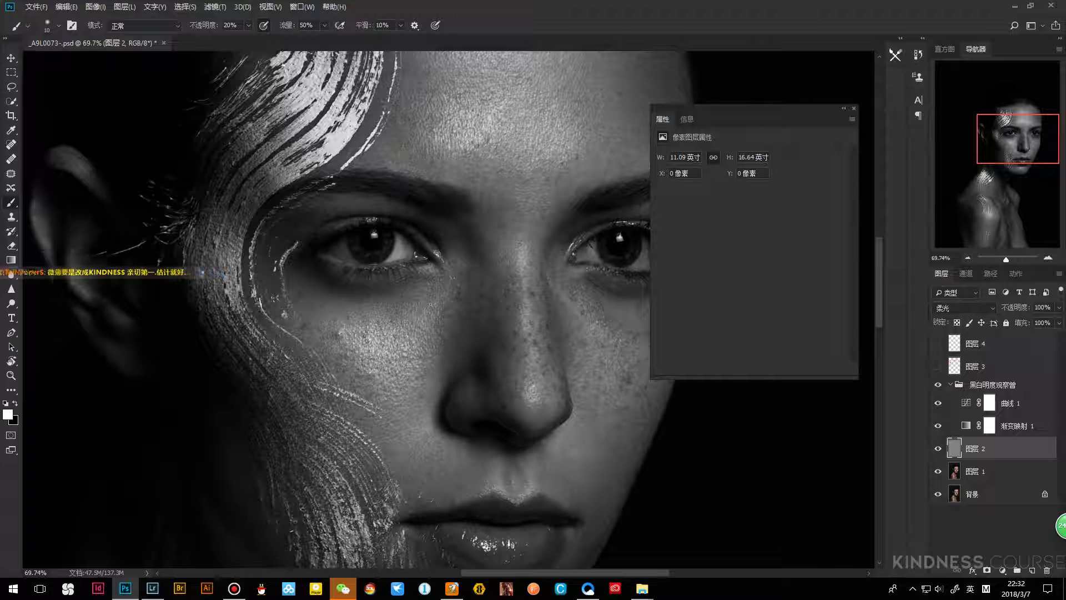
key(bracketright)
key(bracketright)
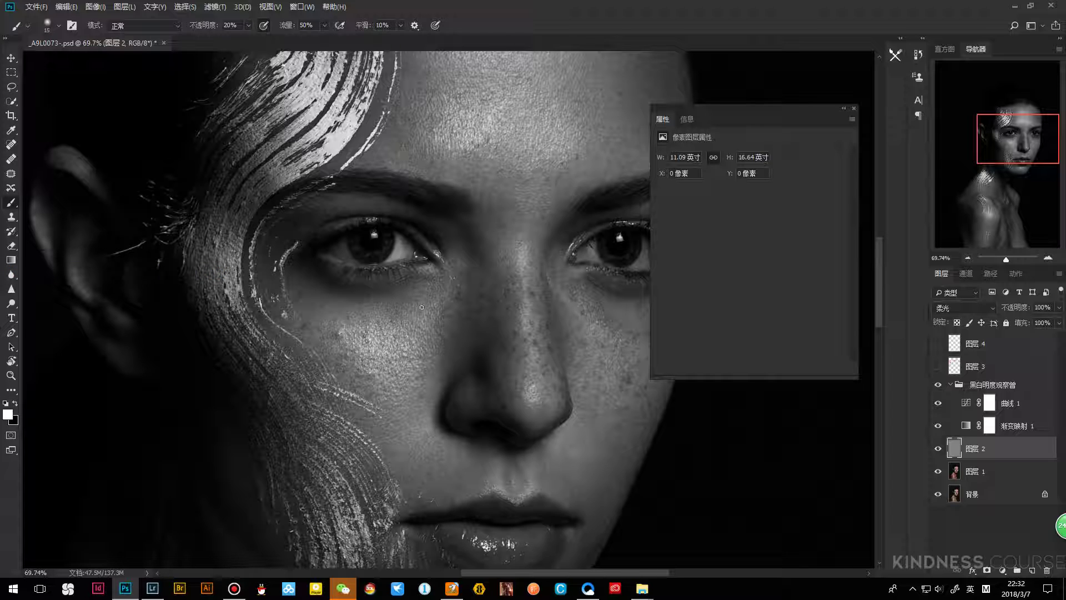
Lighten the skin below the inner eye corner on 图层 2 with a white brush of up to about 20 px
key(bracketright)
key(bracketright)
key(bracketright)
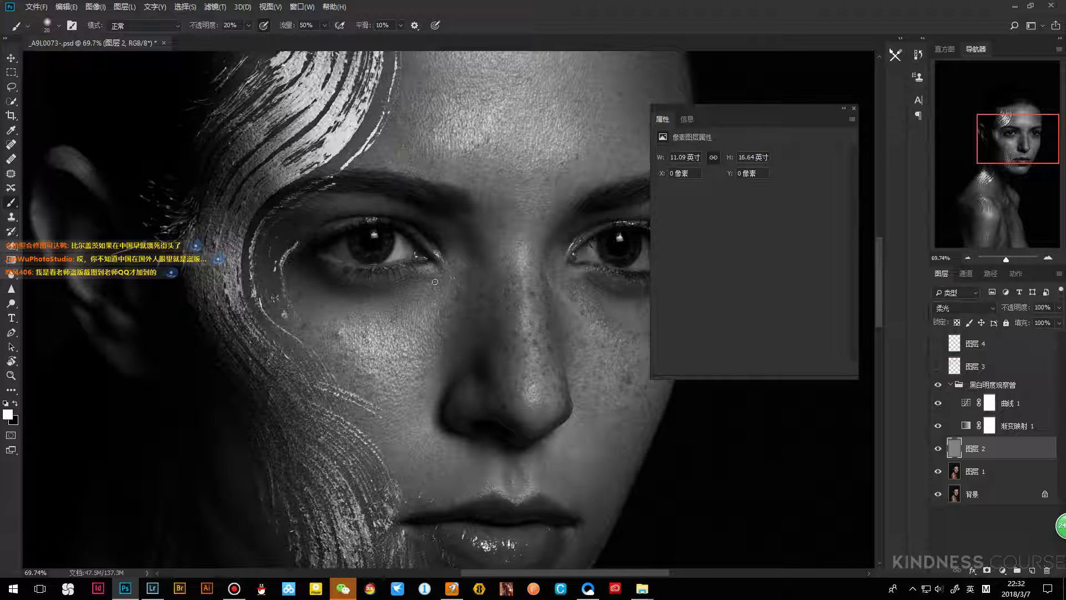
key(bracketleft)
key(bracketleft)
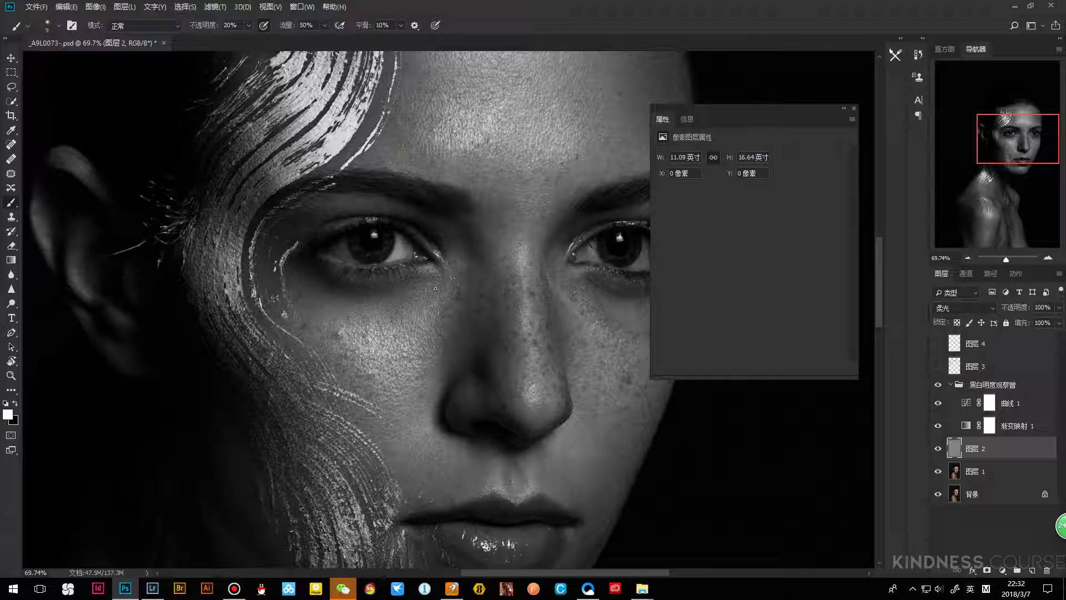
key(bracketright)
key(bracketright)
key(bracketleft)
Compare the under-eye area with and without the retouching by toggling the visibility of 图层 2
key(z)
drag(470, 307, 463, 333)
click(938, 449)
click(938, 450)
click(938, 450)
click(939, 450)
mouse_move(455, 308)
mouse_down()
mouse_move(473, 308)
mouse_move(478, 295)
mouse_move(444, 320)
mouse_up()
Burn the bright spots below the inner half of the eye on 图层 2 with a black brush of about 10 to 20 px
key(b)
key(x)
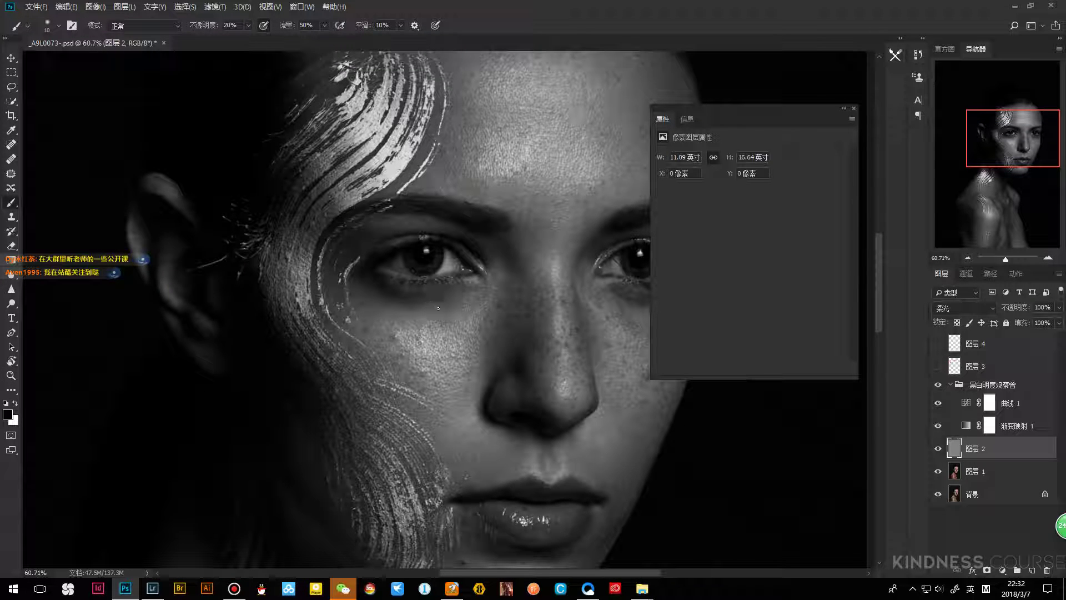
key(bracketright)
key(bracketright)
key(bracketleft)
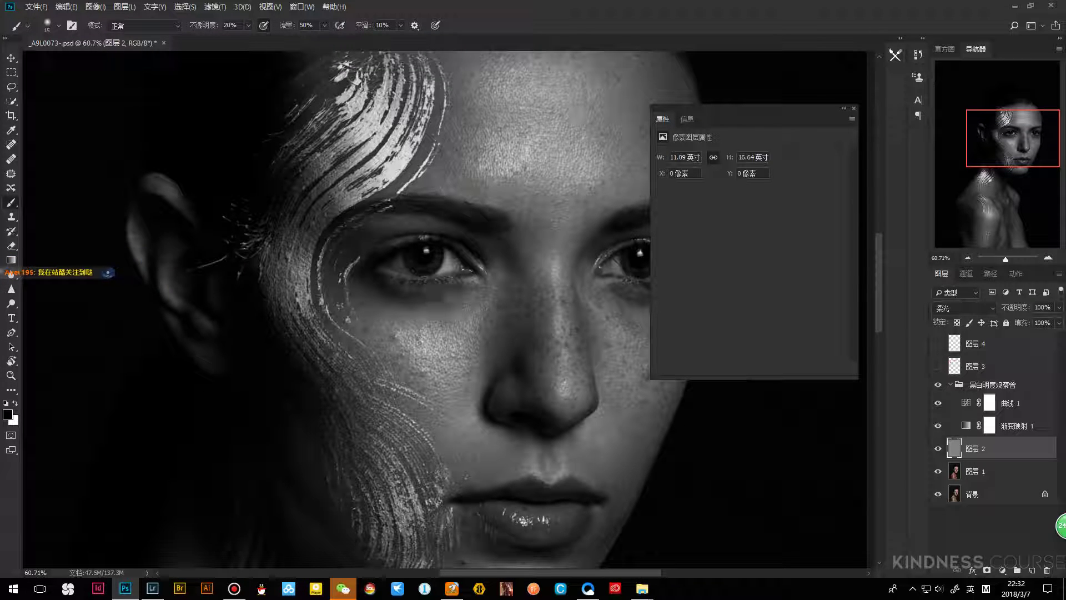
key(bracketleft)
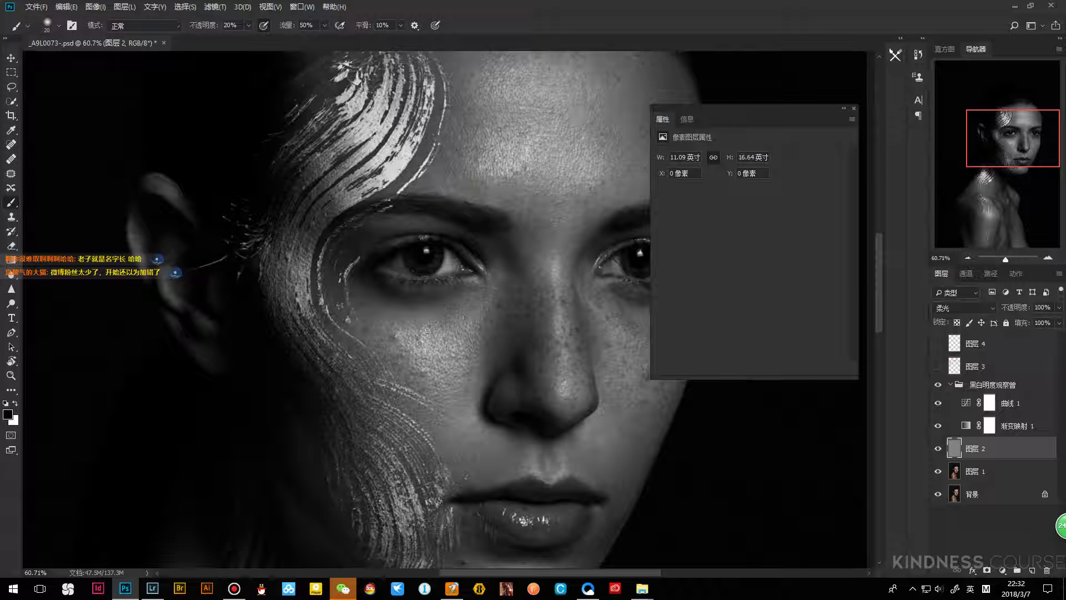
key(bracketleft)
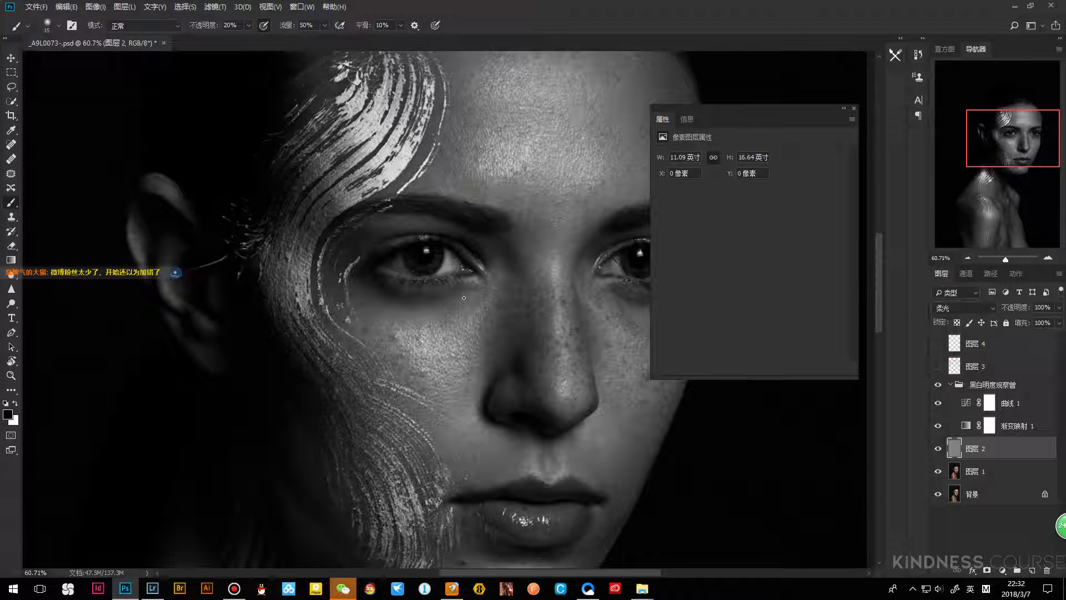
key(bracketleft)
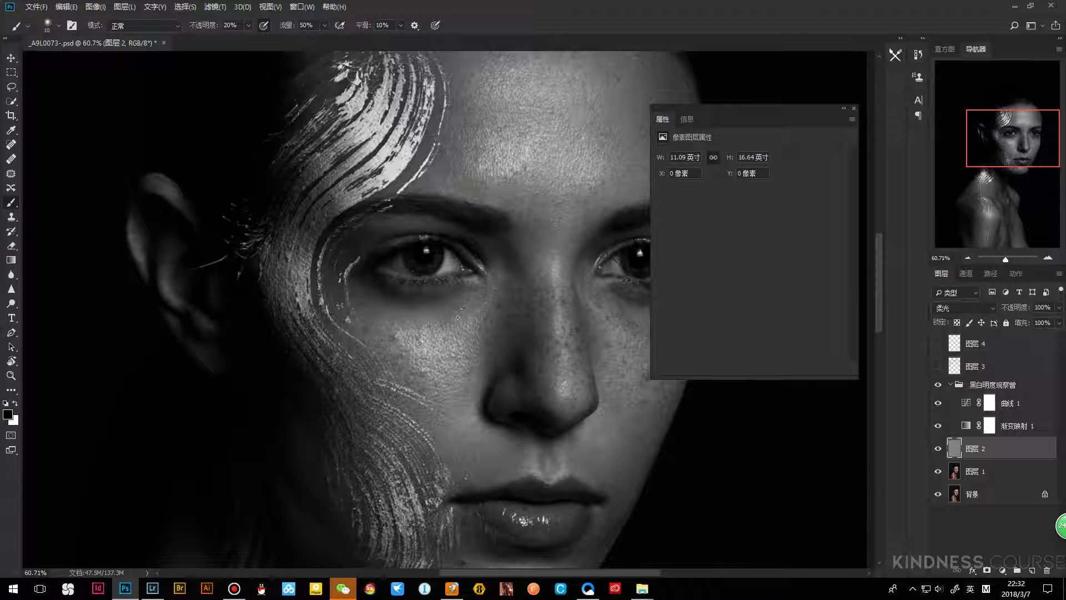
key(bracketleft)
key(bracketright)
key(bracketleft)
Darken uneven patches below the outer half of the eye on 图层 2 with a black brush, going from about 50 down to 20 px
key(bracketright)
key(bracketright)
key(bracketright)
key(bracketright)
key(bracketright)
key(bracketright)
key(bracketright)
key(bracketright)
key(bracketright)
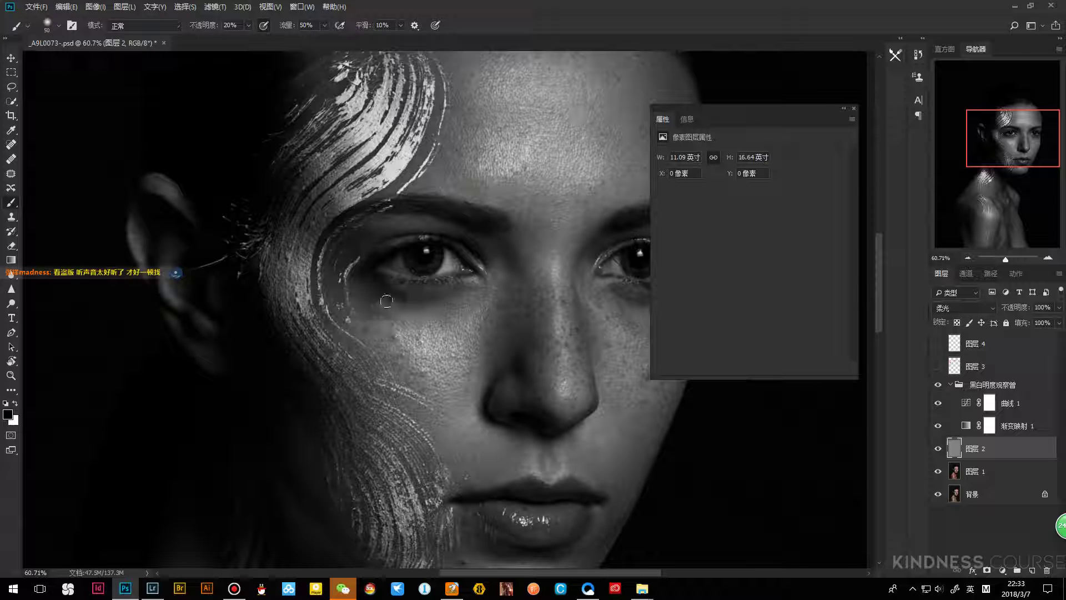
key(bracketleft)
key(bracketleft)
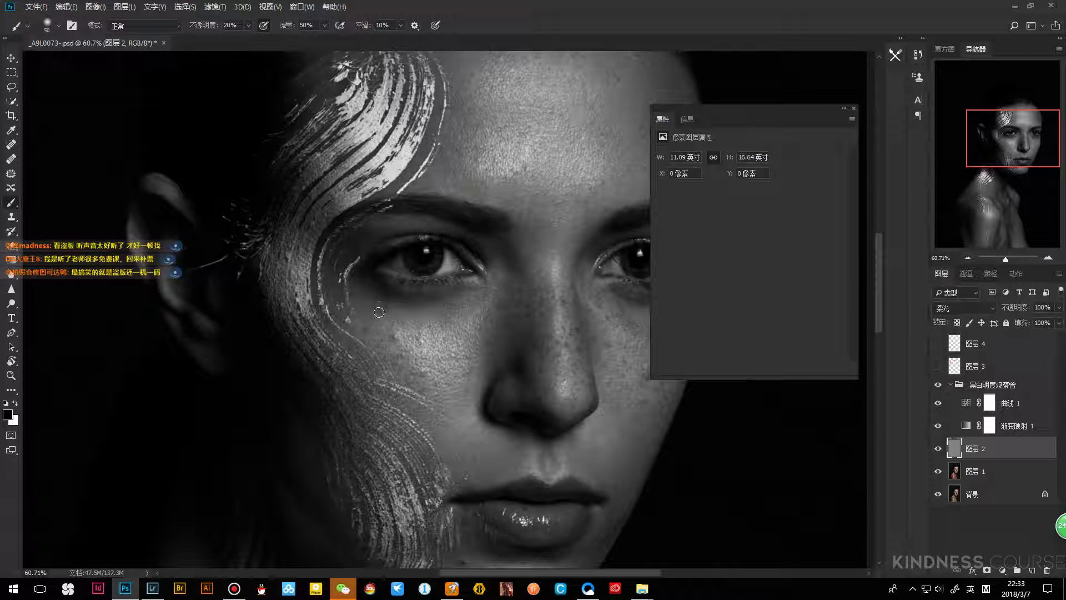
key(bracketleft)
key(bracketleft)
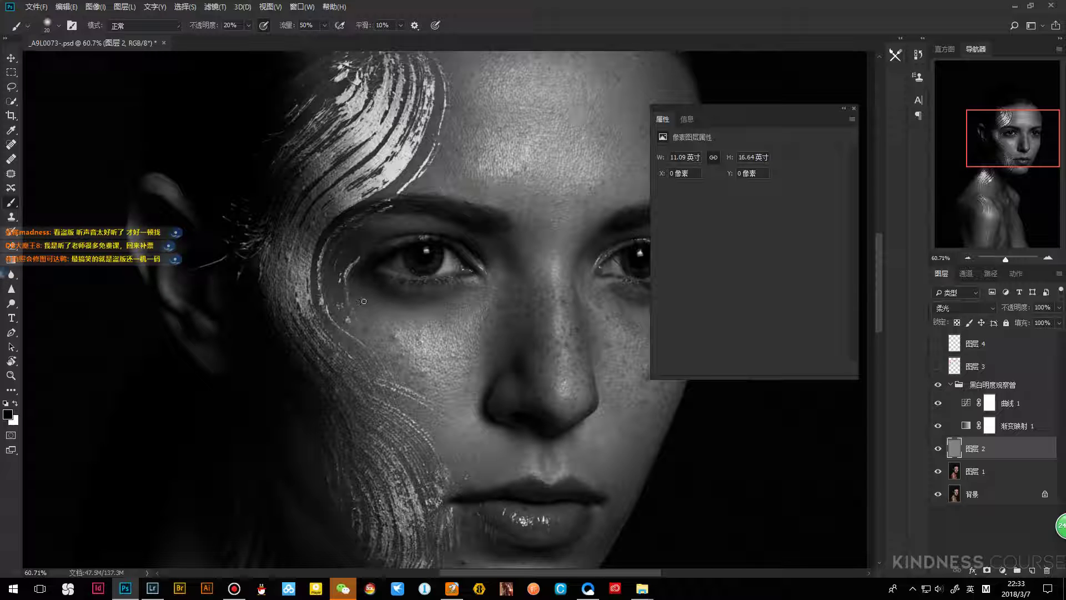
Blend the skin between the outer eye corner and the painted strokes on 图层 2 with a black brush of about 20 to 60 px
key(bracketright)
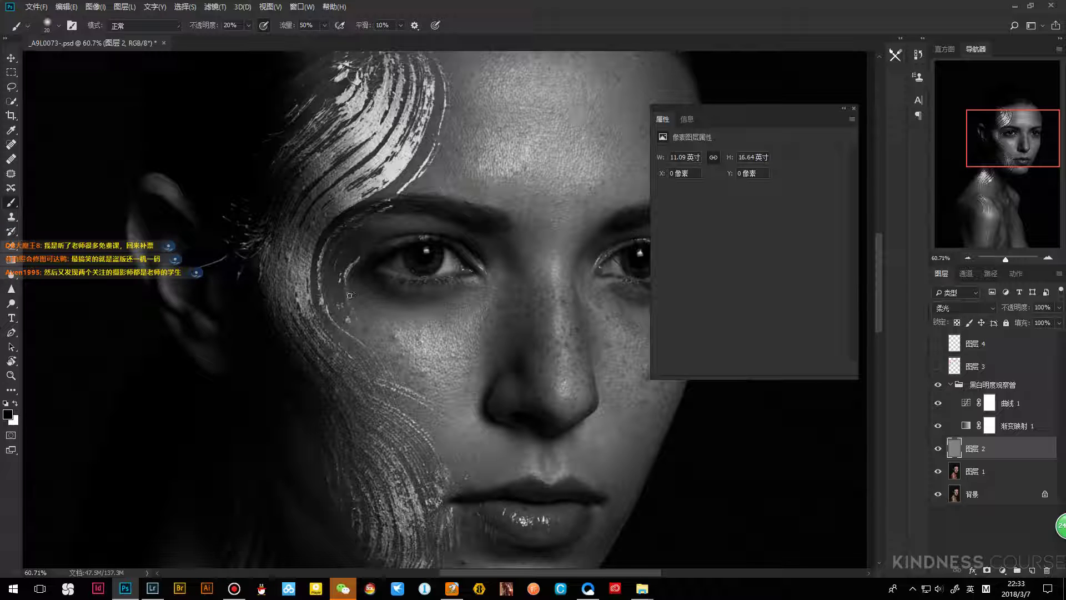
key(bracketright)
key(bracketright)
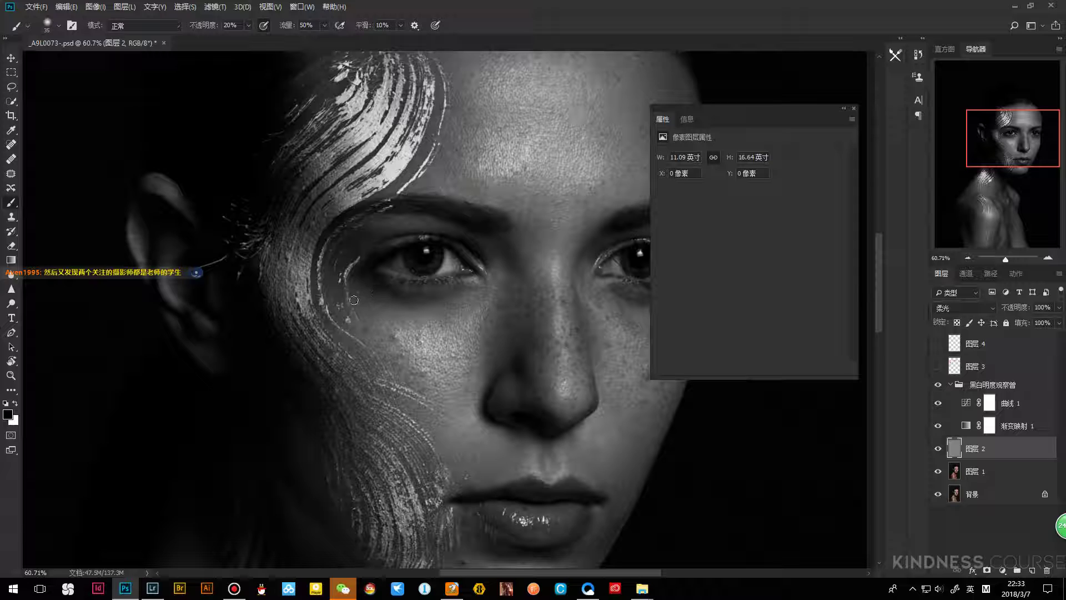
key(bracketright)
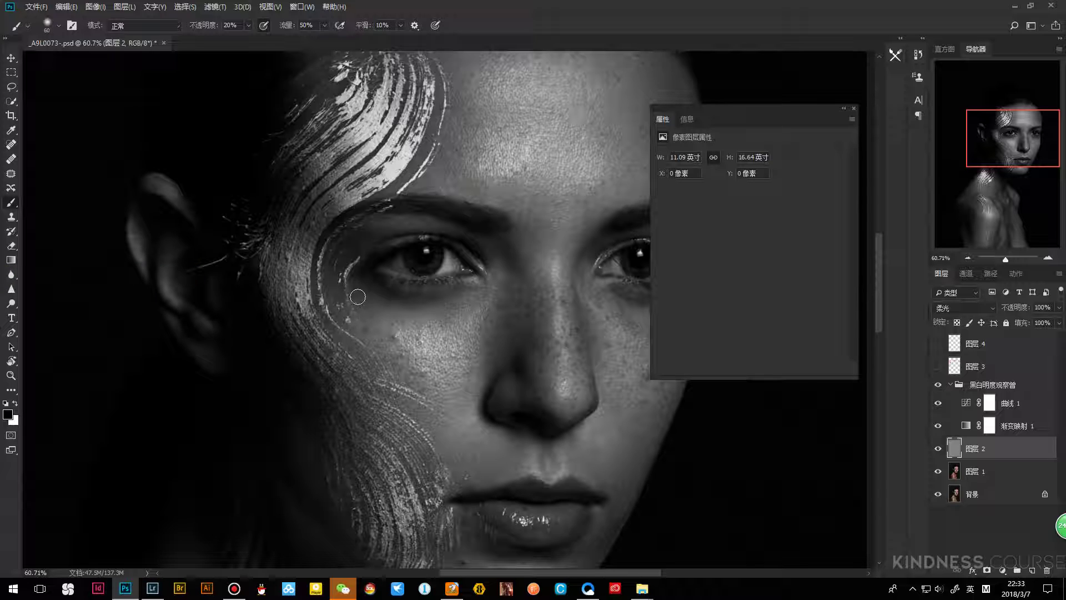
key(bracketright)
key(bracketleft)
key(bracketleft)
key(bracketleft)
key(bracketleft)
key(bracketright)
key(bracketright)
key(bracketright)
key(bracketright)
key(bracketright)
Check the whole face and the cheek, toggling 图层 2 to compare the skin before and after dodging and burning
key(ctrl+space)
drag(484, 332, 430, 323)
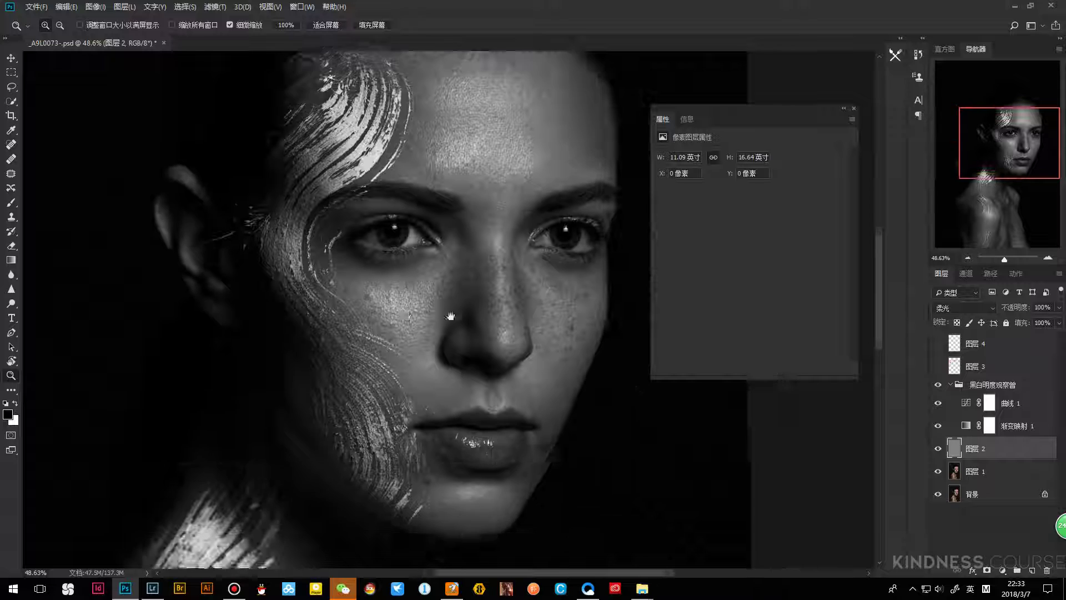
click(937, 448)
click(937, 449)
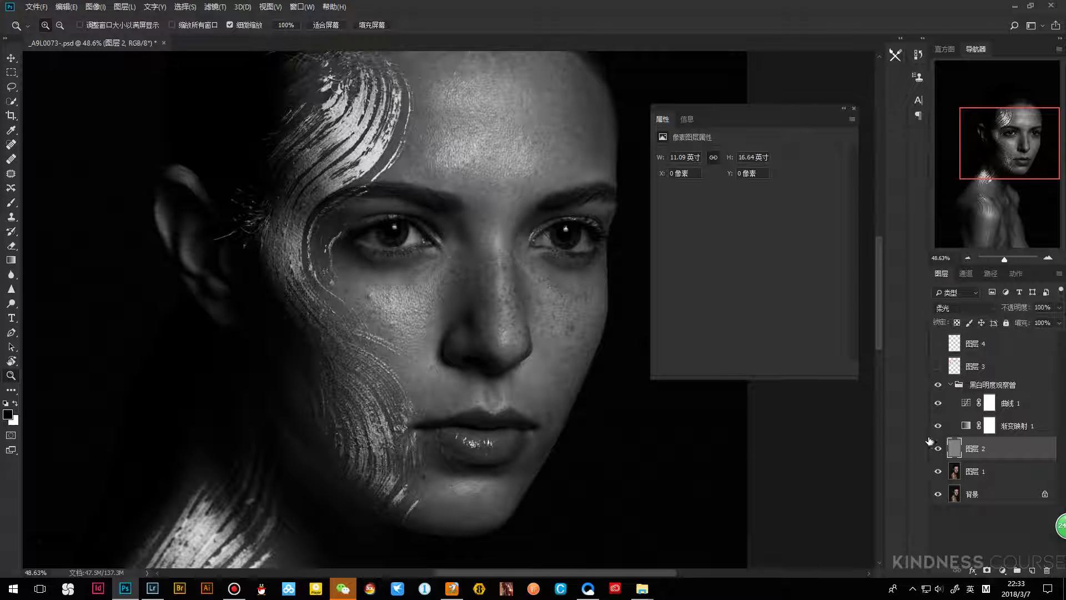
click(438, 312)
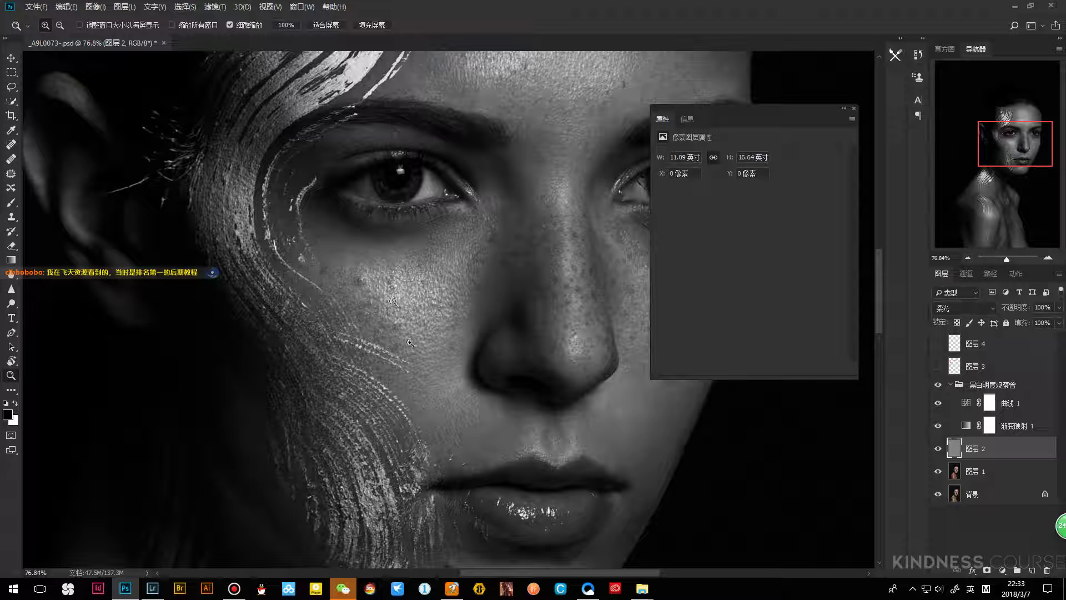
click(408, 374)
drag(422, 285, 341, 286)
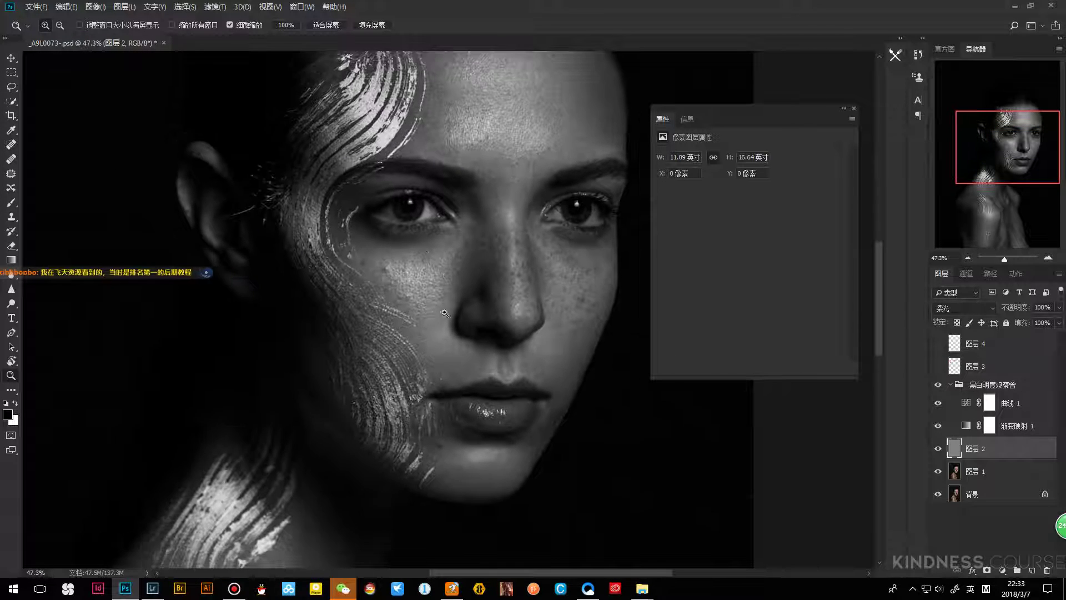
Raise the contrast of 曲线 1 with a raised highlight point and a shadow point at input 114, output 35, and reselect 图层 2
click(968, 402)
drag(788, 250, 799, 228)
drag(744, 287, 744, 294)
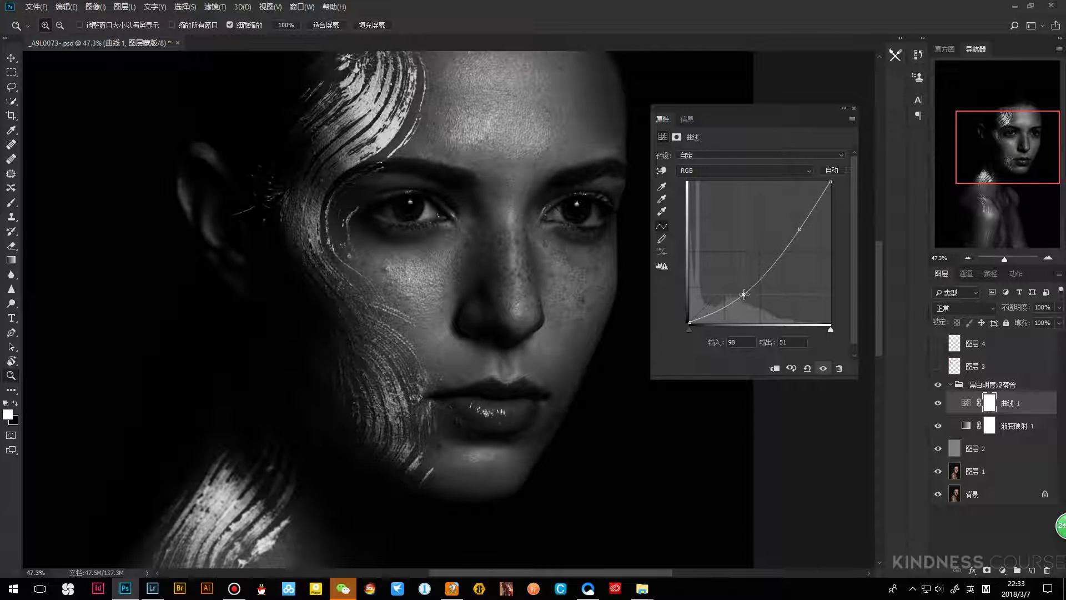
drag(799, 229, 799, 223)
drag(751, 298, 755, 305)
drag(419, 298, 452, 282)
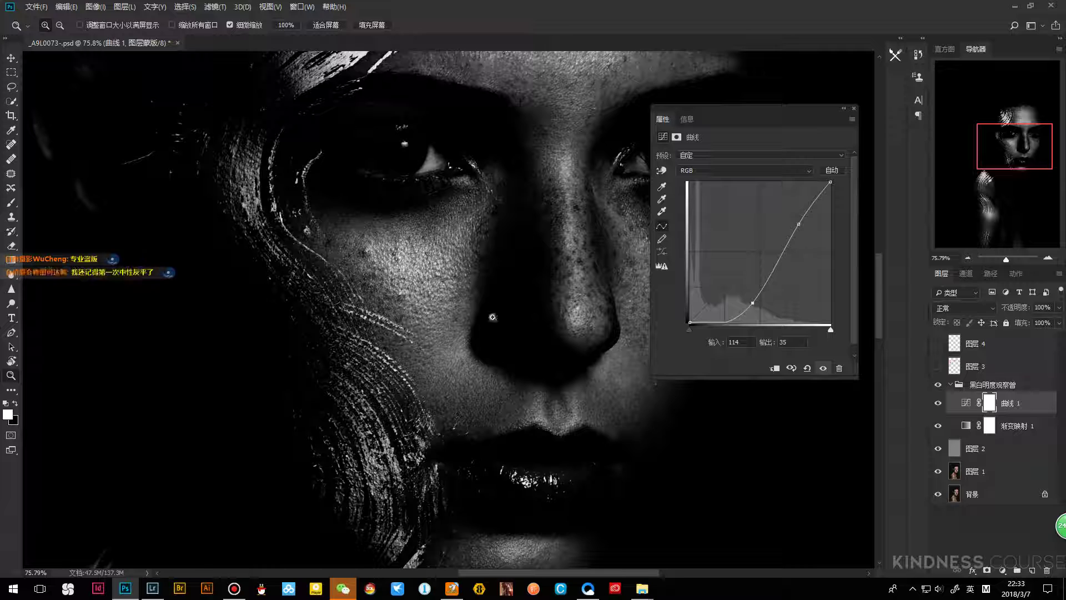
click(966, 448)
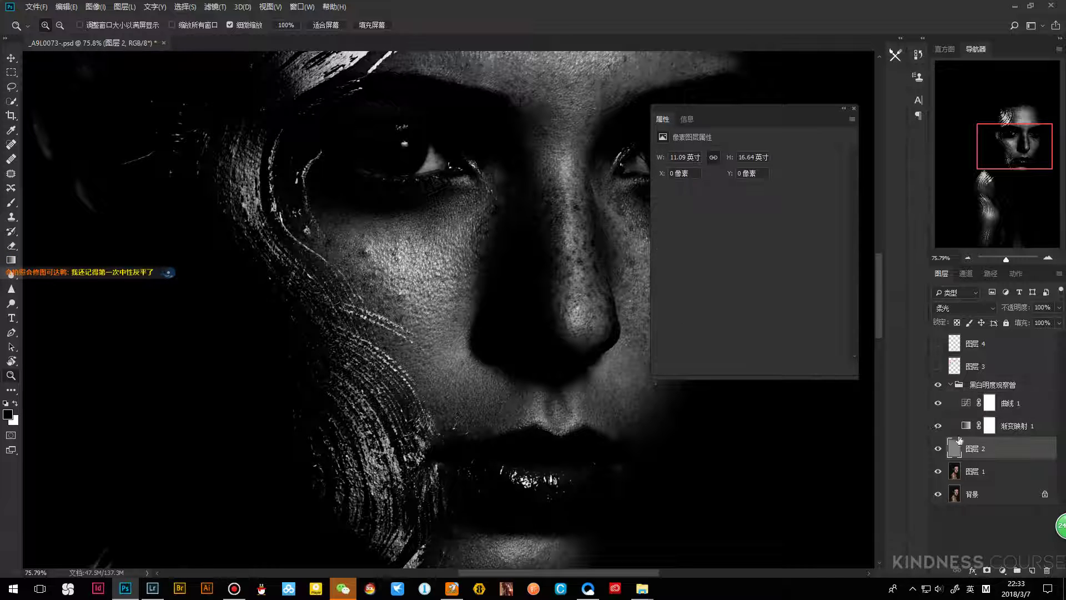
Dodge fine dark spots on the cheek beside the nose on 图层 2 with a white brush of about 10 px or smaller
key(b)
key(x)
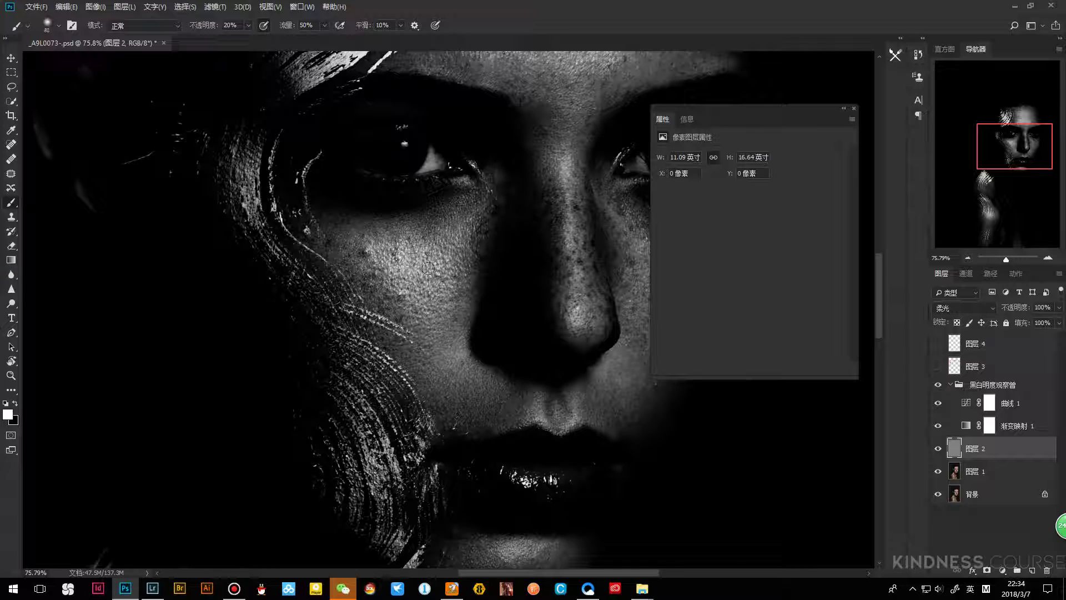
key(z)
mouse_move(436, 270)
mouse_down()
mouse_move(490, 259)
mouse_move(477, 258)
mouse_up()
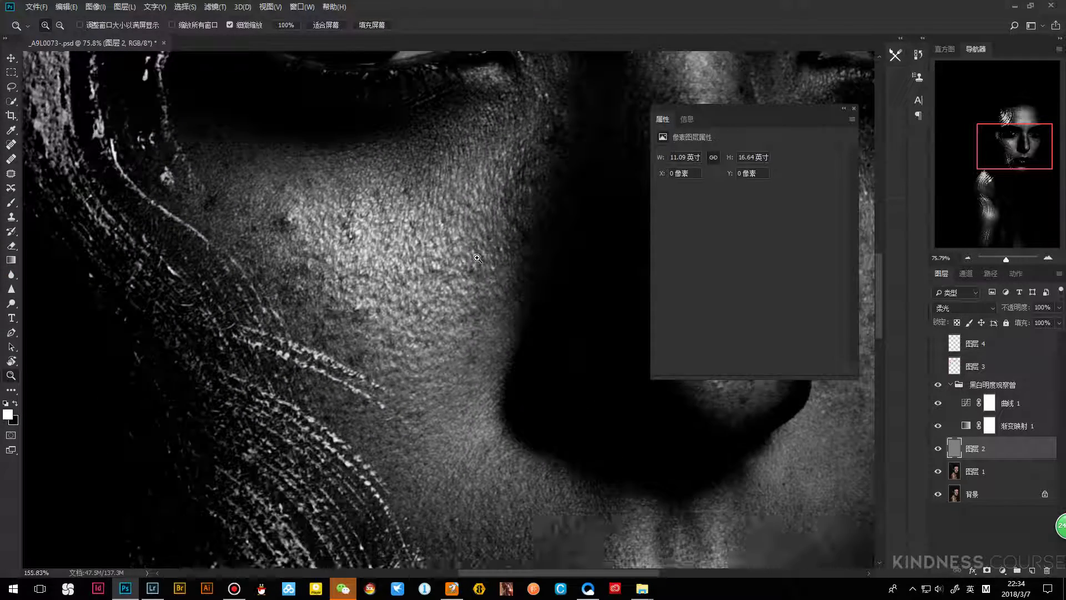
key(b)
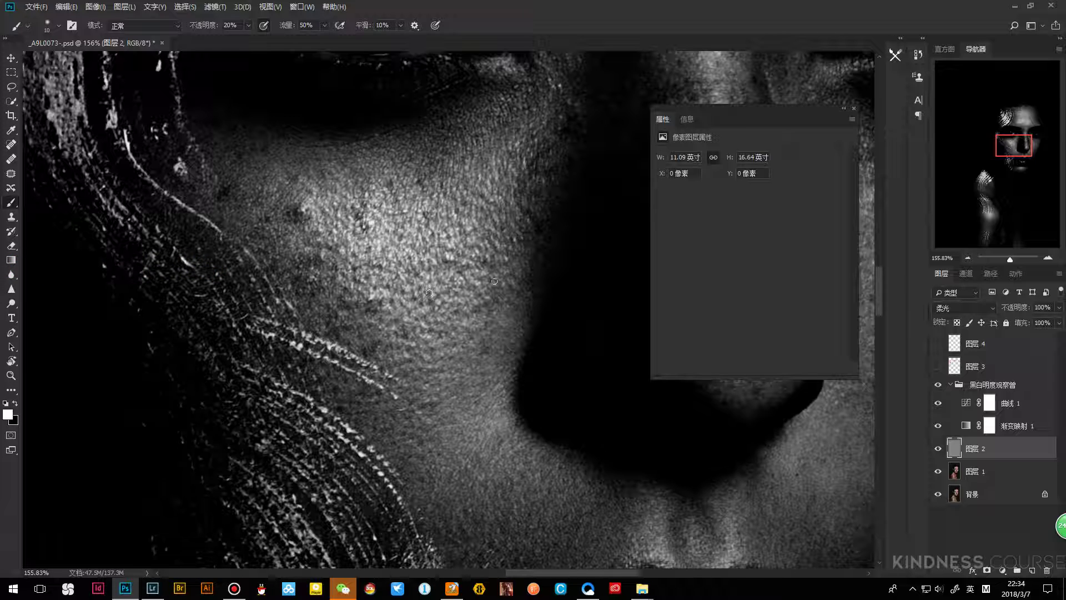
key(bracketleft)
key(bracketleft)
key(bracketleft)
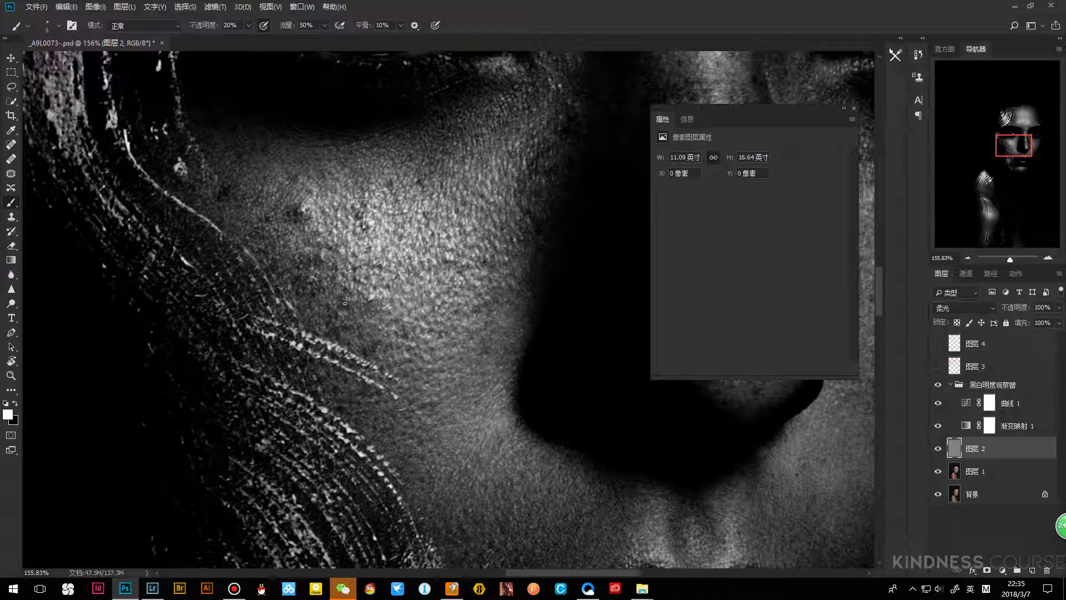
Touch up the remaining fine light and dark spots on the cheek beside the nose on 图层 2 with a very small brush
key(x)
key(x)
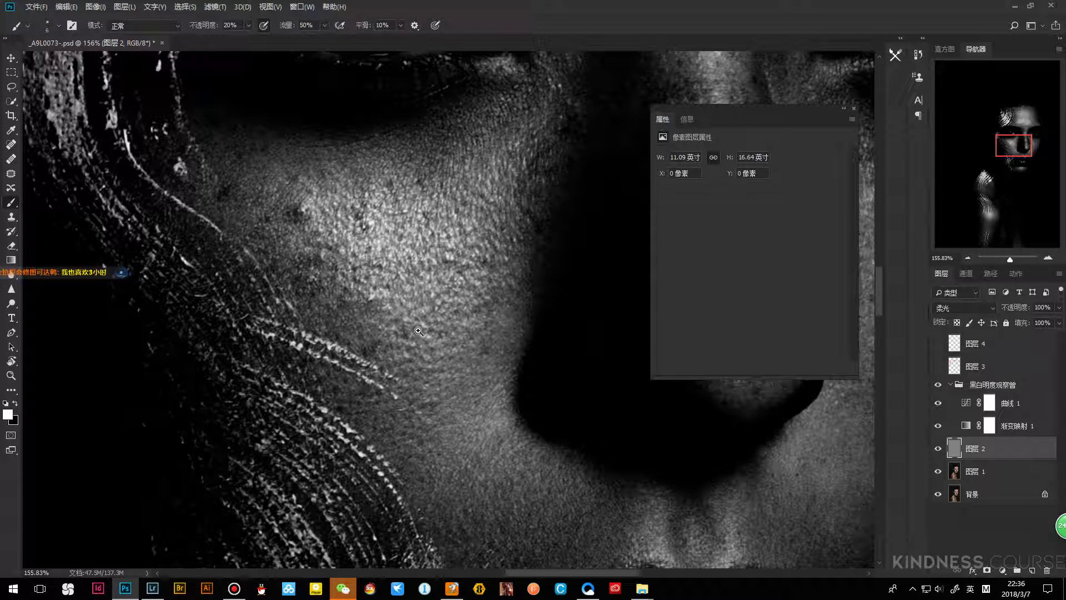
Check the cheek at a wider view, toggling the black-and-white observation group to compare it with the colour image
key(z)
scroll(353, 375, down, 3)
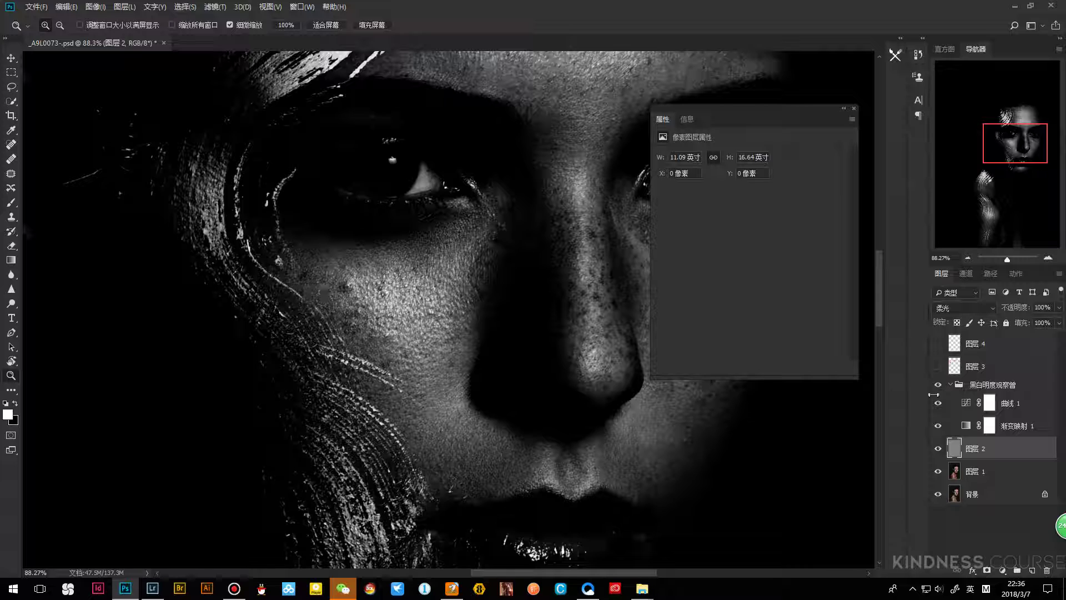
click(937, 385)
click(938, 385)
click(938, 385)
click(937, 385)
scroll(406, 335, down, 1)
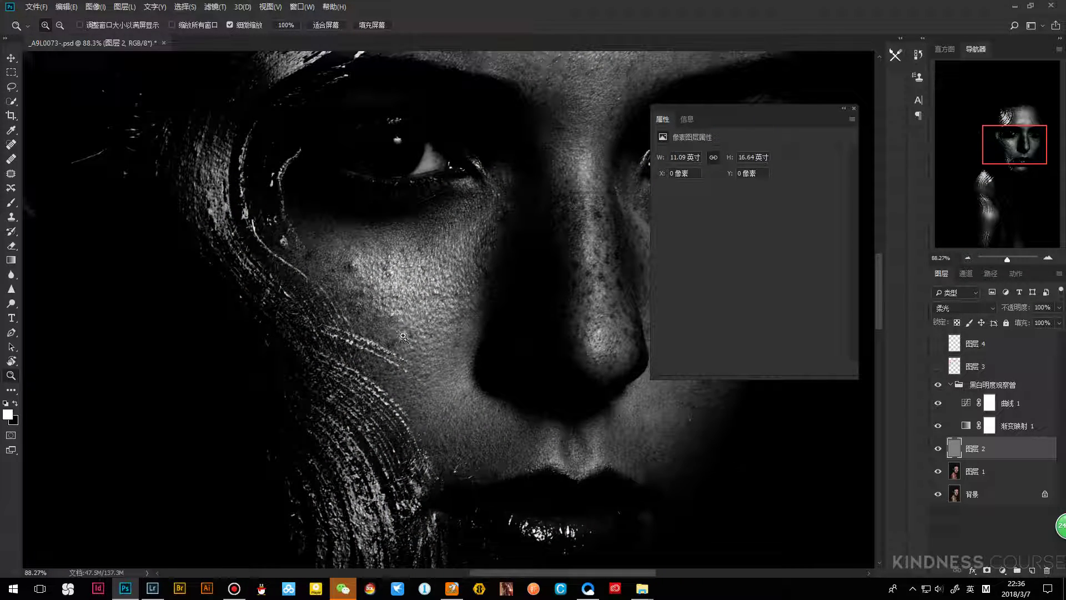
Burn bright patches on the outer cheek below the eye on 图层 2 with a black brush of about 15 to 40 px
key(b)
key(x)
drag(414, 348, 390, 345)
key(z)
drag(390, 303, 335, 325)
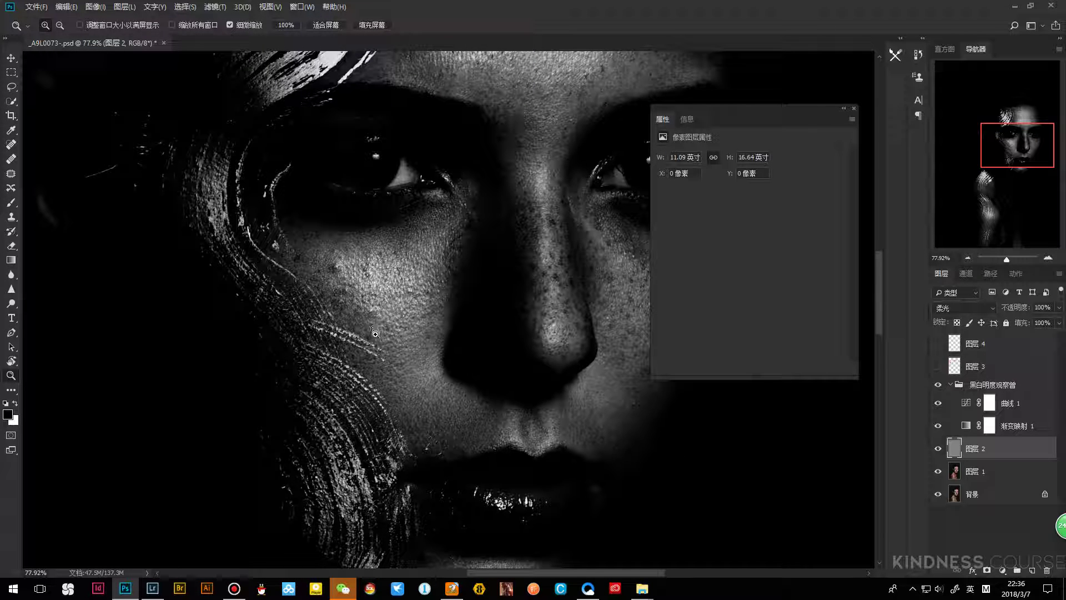
key(b)
key(bracketright)
key(bracketright)
key(bracketright)
key(bracketright)
key(bracketright)
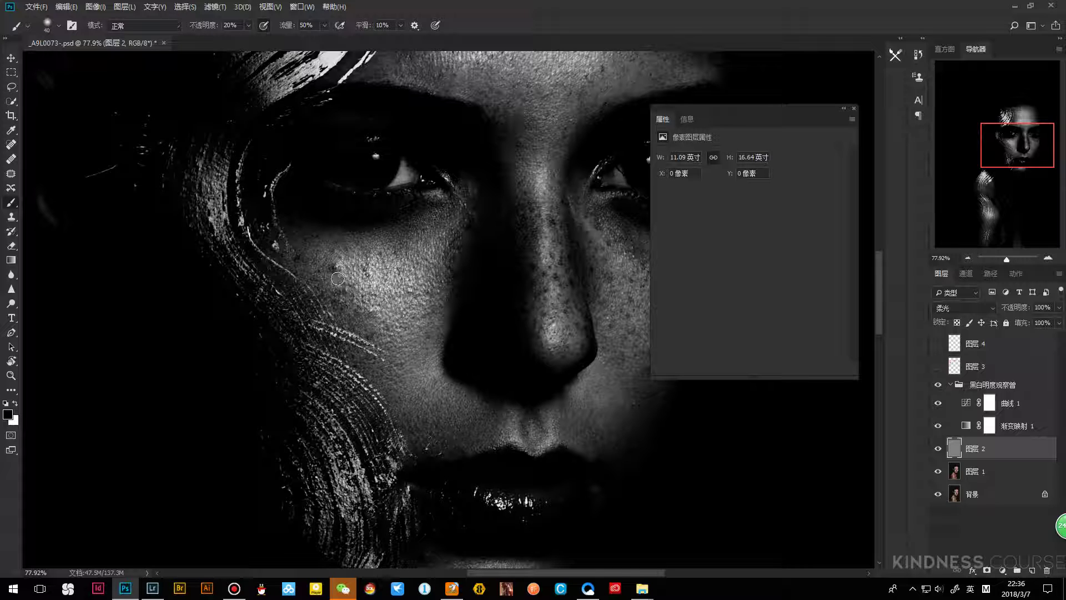
key(bracketleft)
key(bracketleft)
key(bracketleft)
key(bracketleft)
key(bracketleft)
key(bracketright)
key(bracketright)
key(bracketright)
key(bracketright)
key(bracketleft)
key(bracketleft)
key(bracketleft)
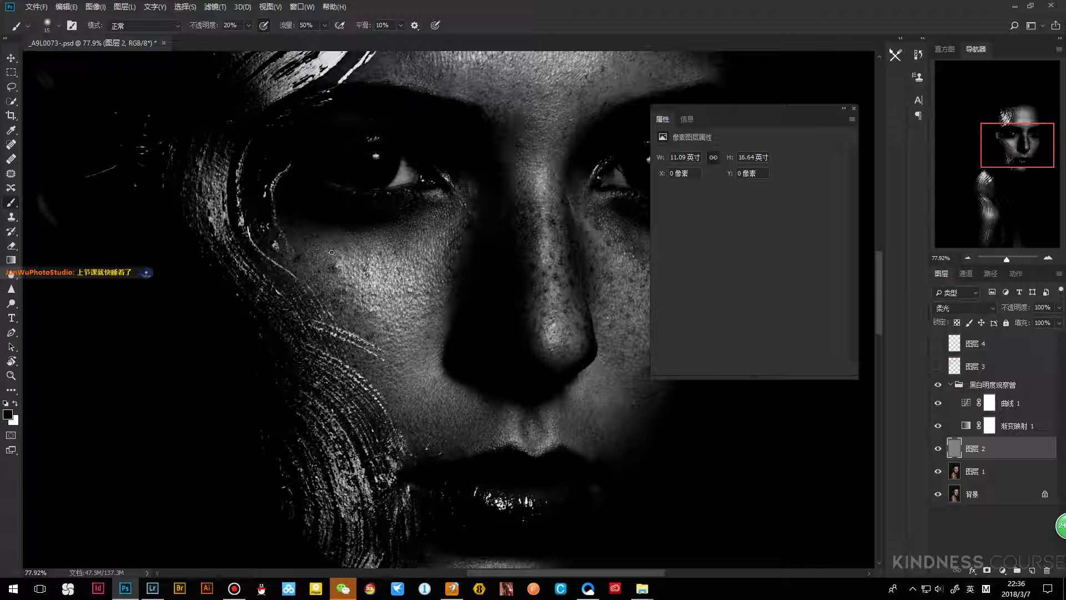
Burn uneven highlights on the mid-cheek next to the painted strokes with a black brush of about 15 to 25 px
key(bracketright)
key(bracketright)
key(bracketleft)
key(bracketleft)
key(bracketright)
key(bracketright)
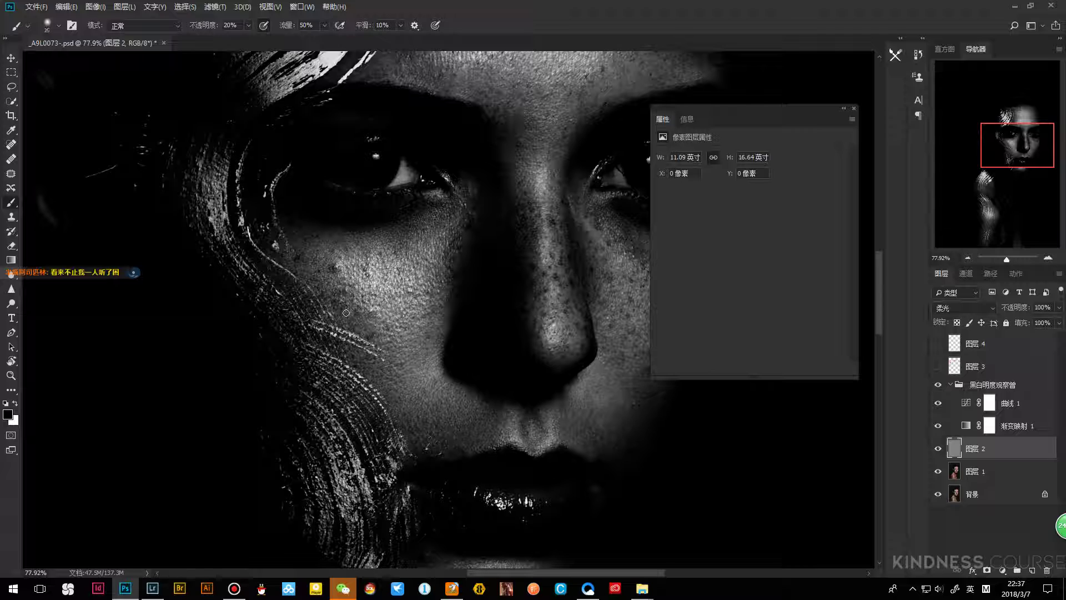
key(bracketleft)
key(bracketright)
key(bracketright)
key(bracketright)
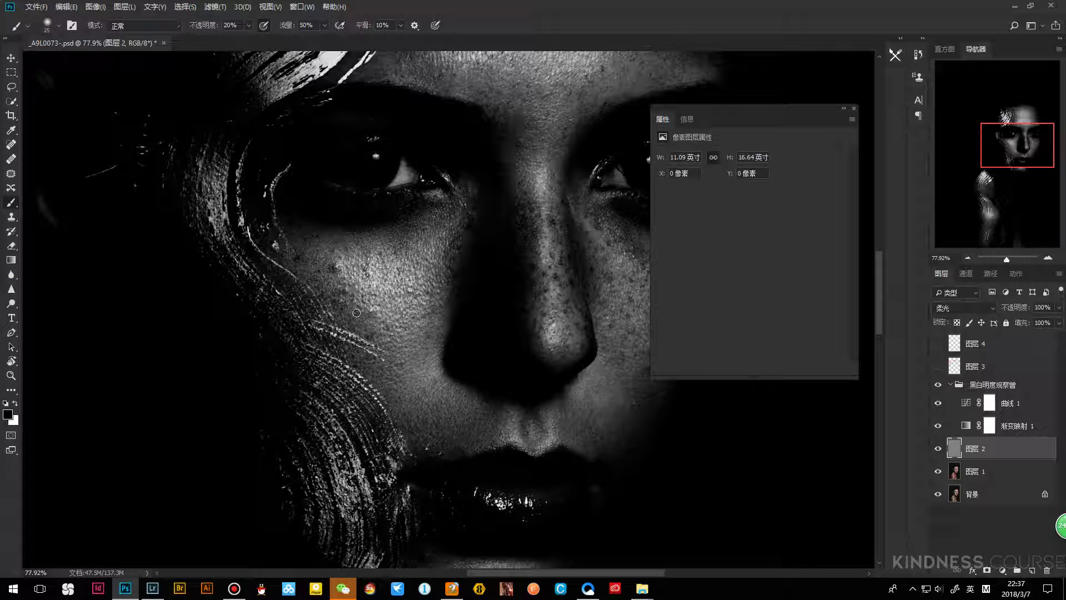
Burn smaller bright specks on the cheek on 图层 2 with a black brush of about 10 px
key(bracketleft)
key(bracketleft)
key(bracketleft)
key(bracketleft)
key(bracketleft)
key(bracketright)
key(bracketright)
key(bracketleft)
key(bracketleft)
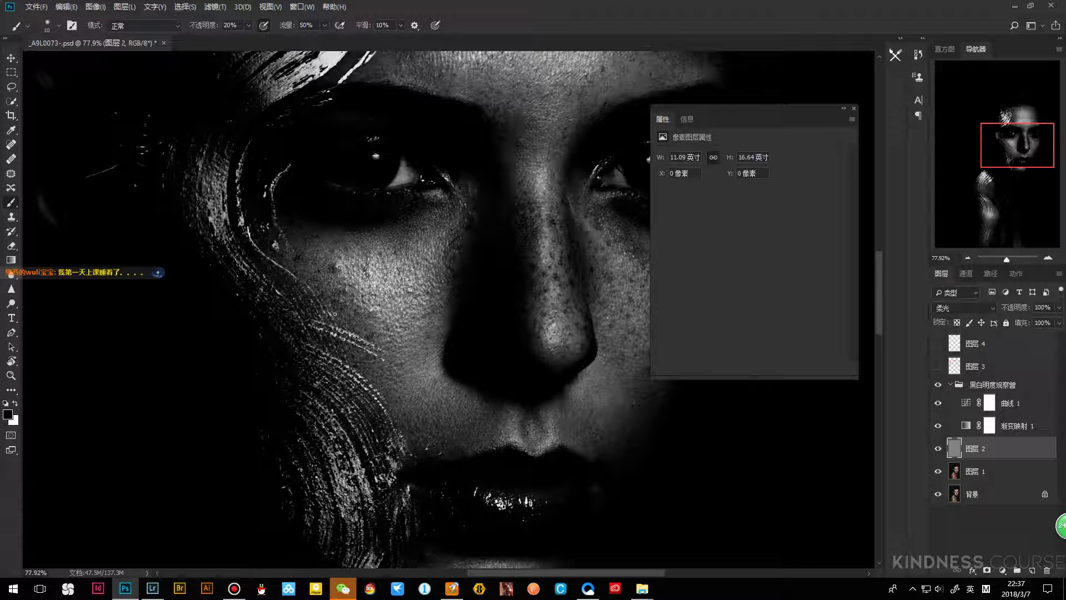
key(bracketright)
key(bracketright)
key(bracketleft)
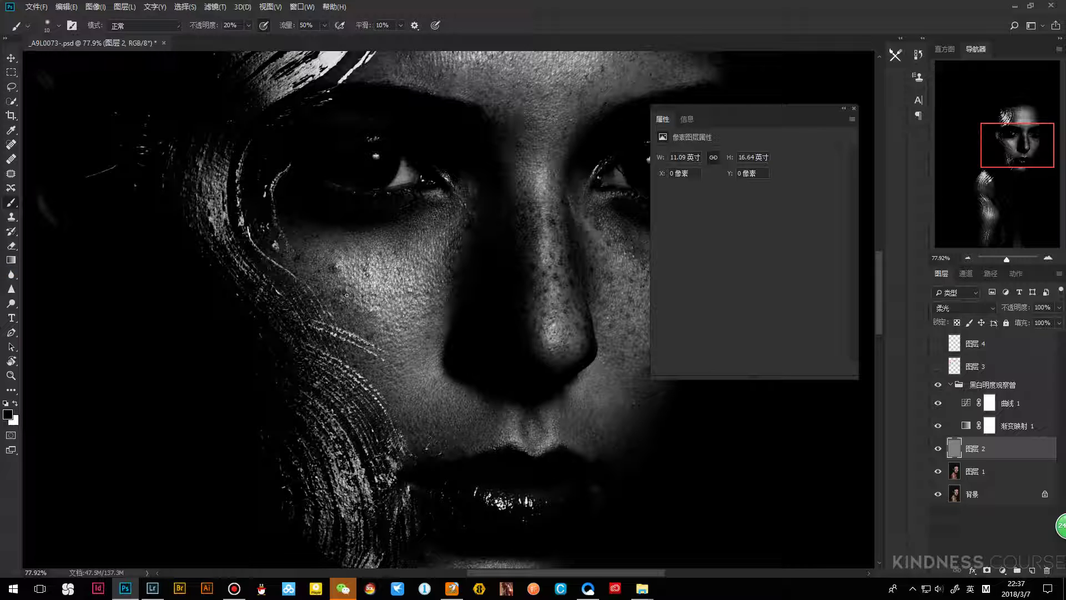
Even the cheek skin just above the painted stroke that runs toward the nose with a black brush of about 10 to 25 px
key(bracketright)
key(bracketleft)
key(bracketright)
key(bracketright)
key(bracketleft)
key(bracketleft)
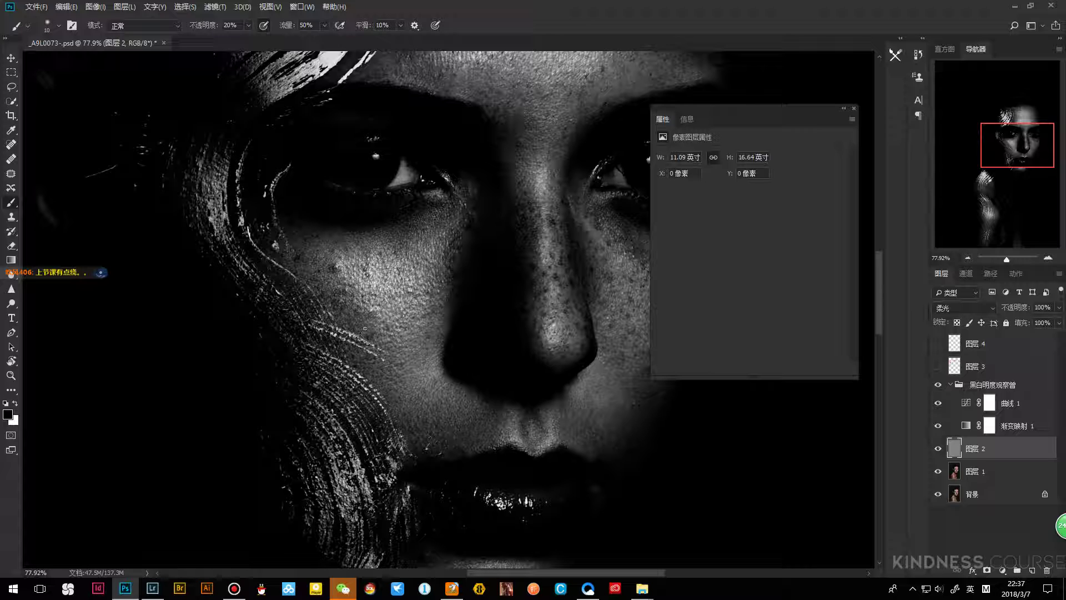
key(bracketright)
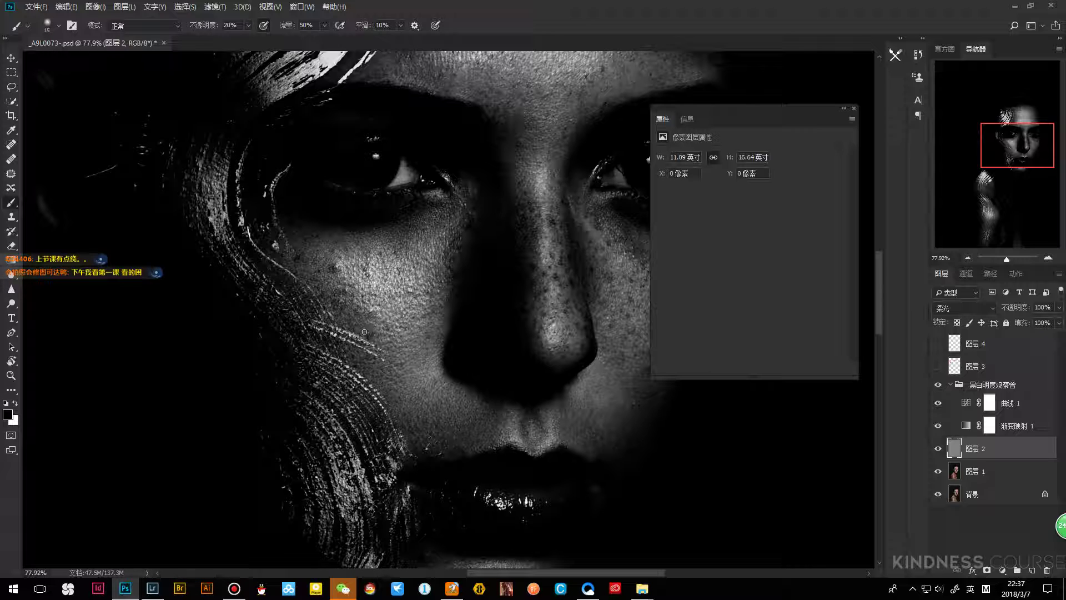
key(bracketleft)
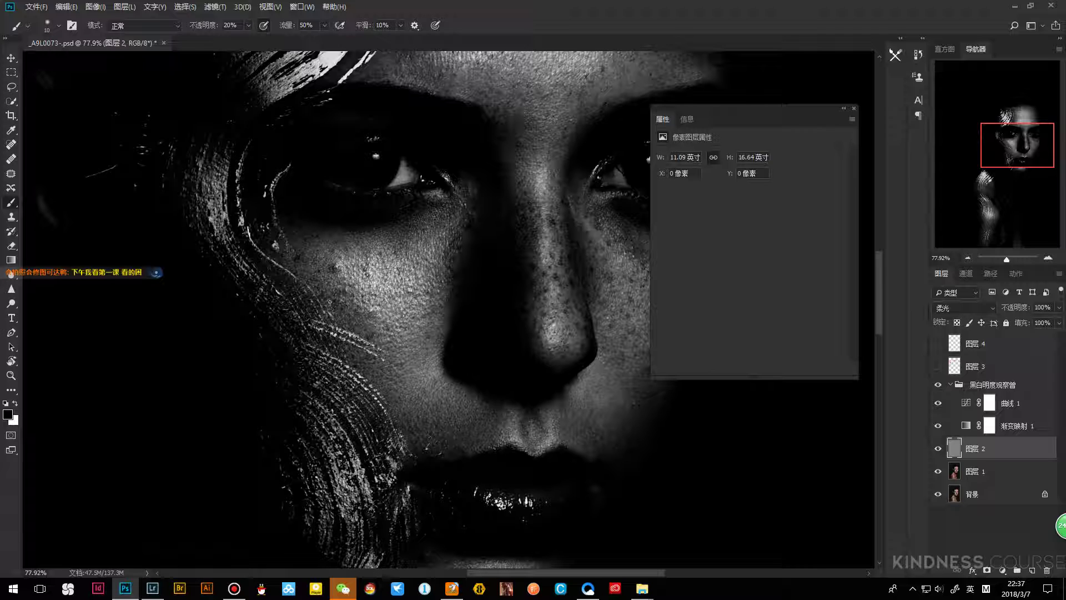
key(bracketright)
key(bracketright)
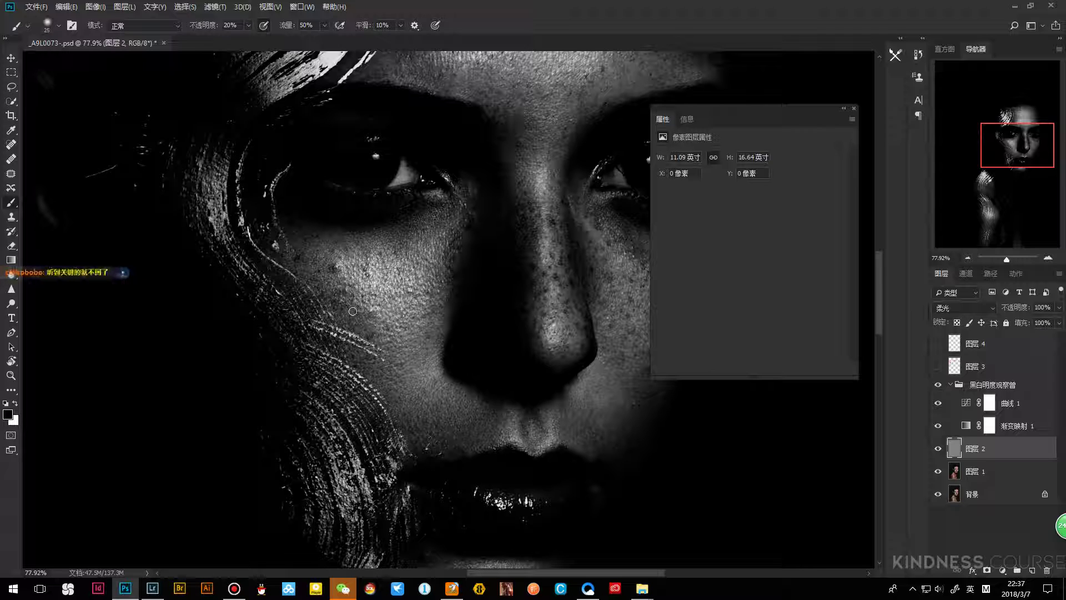
key(bracketleft)
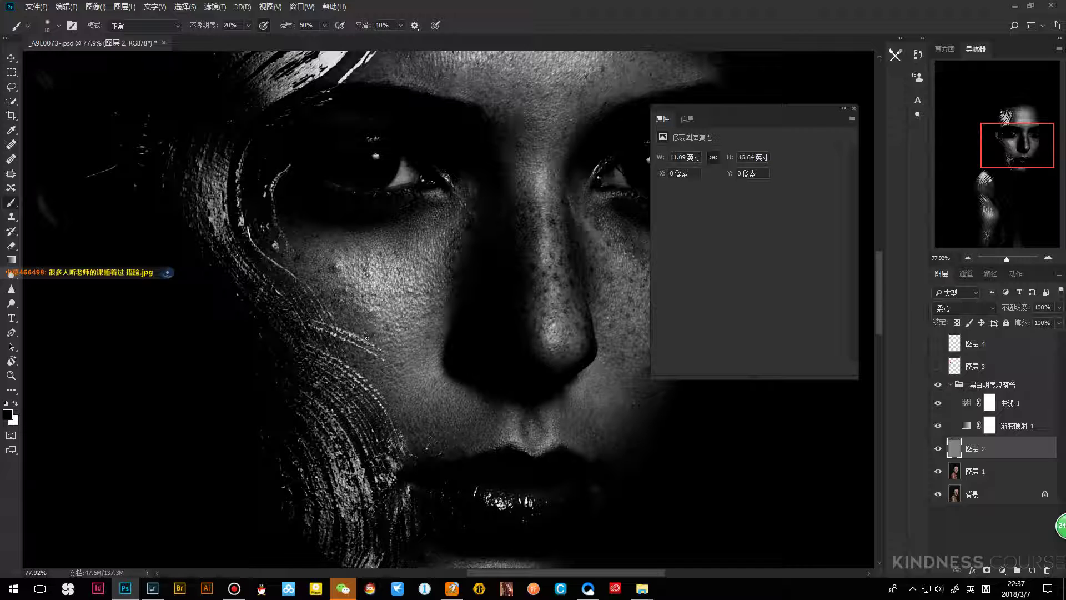
Burn the lower cheek between the painted strokes and the nostril on 图层 2 with a black brush of about 10 to 25 px
key(bracketright)
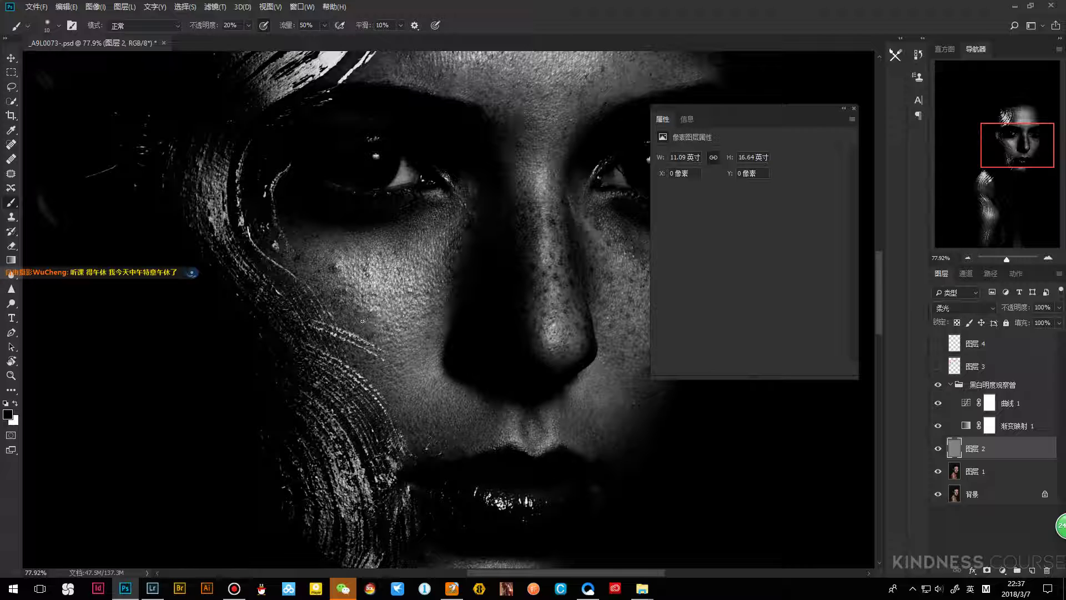
key(bracketright)
key(bracketright)
key(bracketright)
key(bracketright)
key(bracketright)
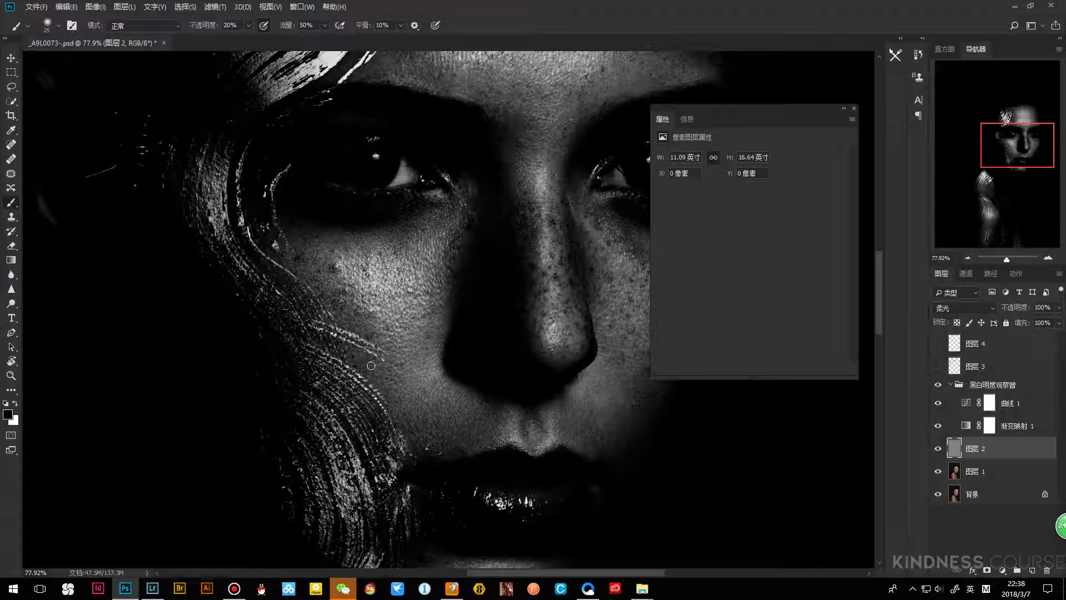
key(bracketleft)
key(bracketleft)
key(bracketleft)
key(bracketleft)
key(bracketright)
key(bracketright)
key(bracketright)
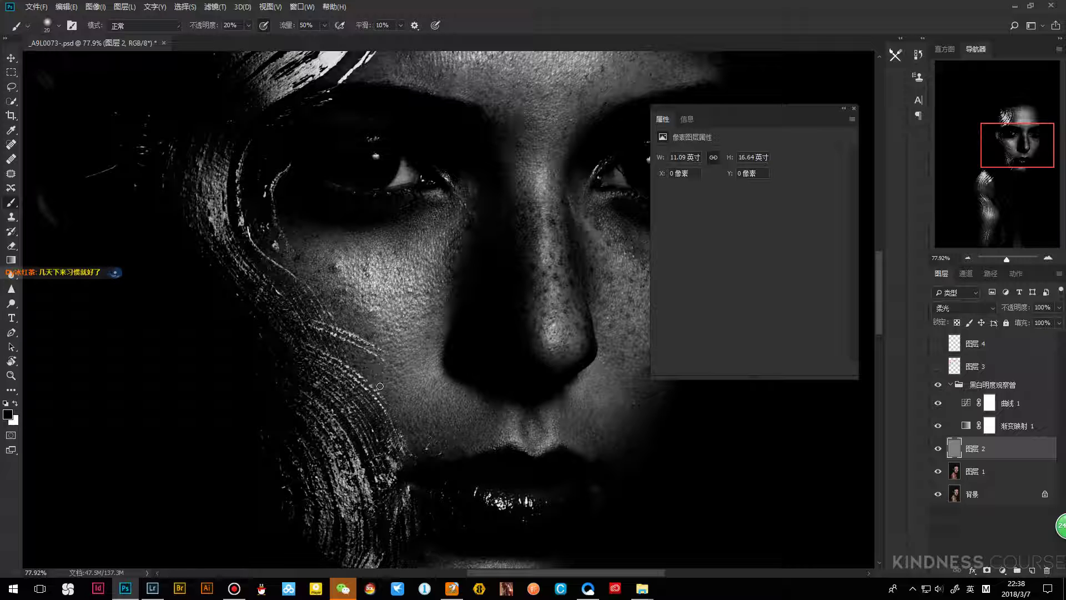
Burn bright spots on the cheekbone below the outer eye corner with a black brush of about 10 to 20 px
key(bracketleft)
key(bracketleft)
key(bracketleft)
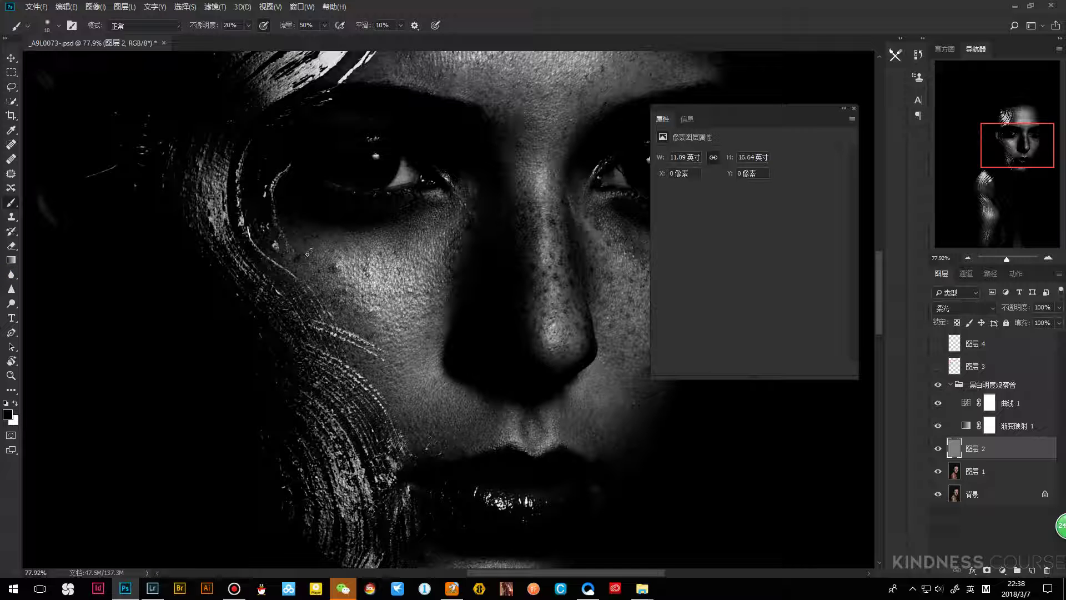
key(bracketright)
key(bracketright)
key(bracketright)
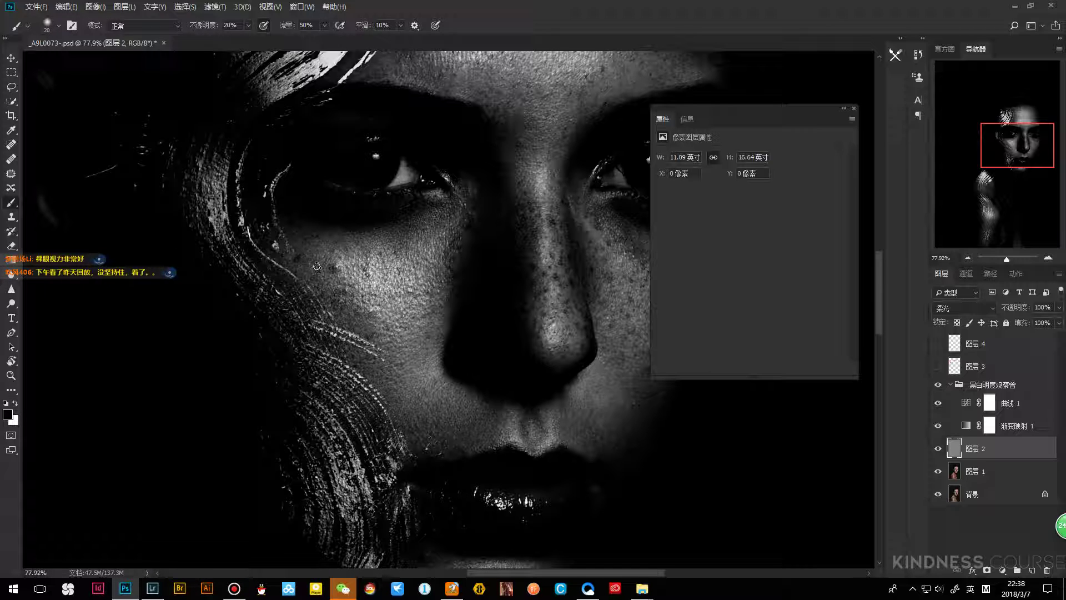
key(bracketleft)
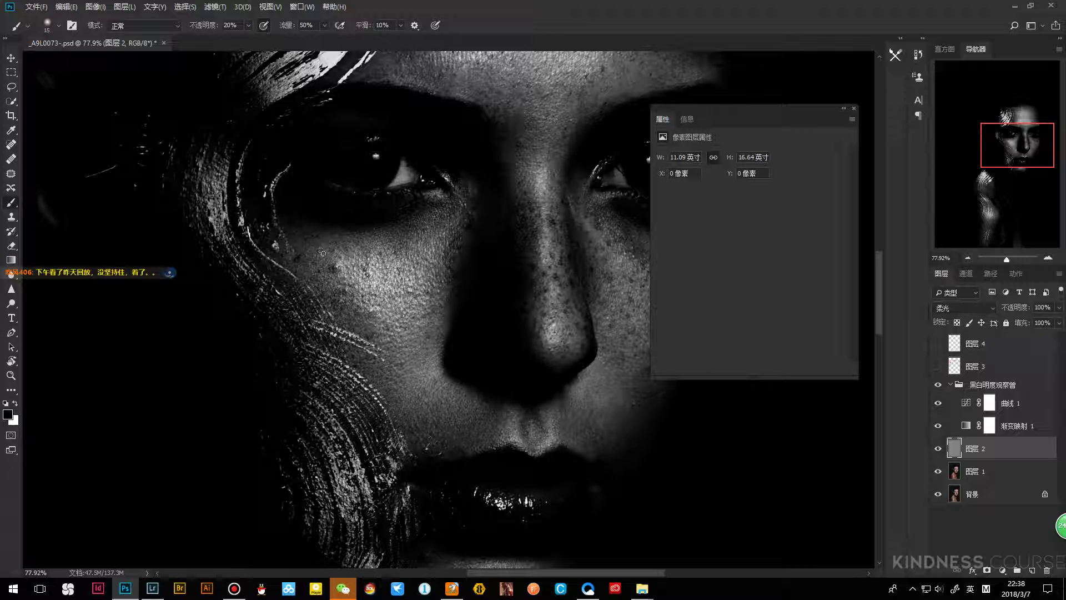
key(bracketleft)
key(bracketleft)
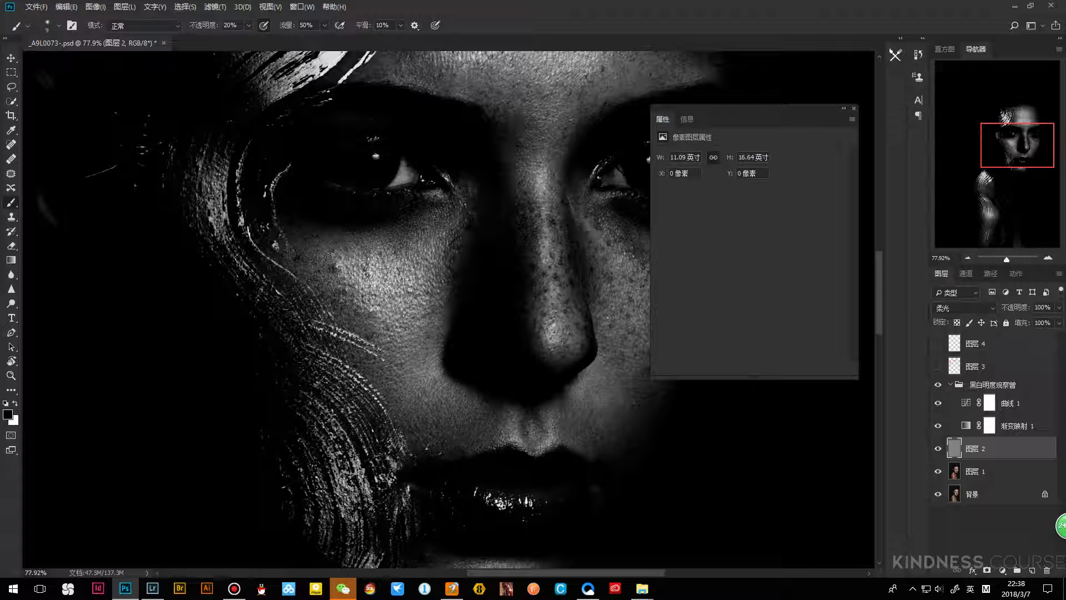
Refine the tiny light specks below the outer eye corner on 图层 2 with a black brush of about 15 px or smaller
key(bracketright)
key(bracketright)
key(bracketright)
key(bracketleft)
key(bracketleft)
key(bracketleft)
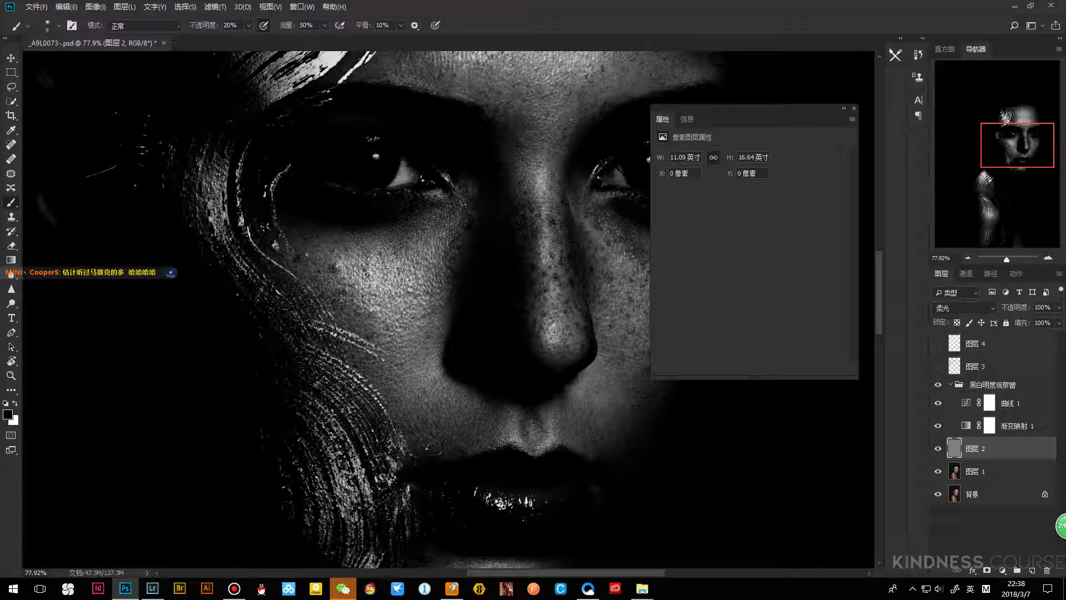
key(bracketright)
key(bracketright)
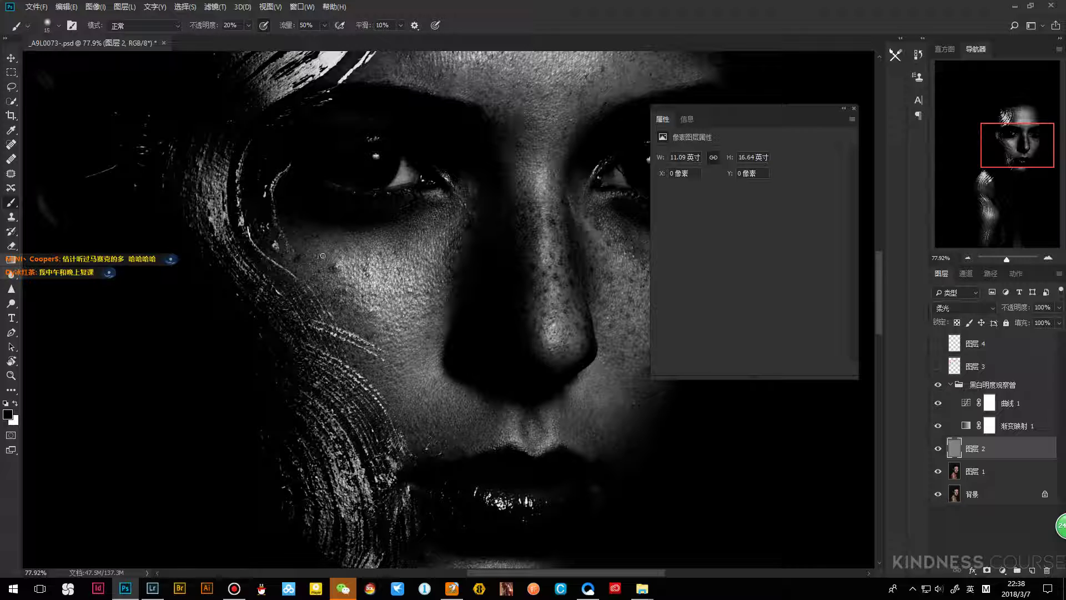
key(bracketleft)
key(bracketleft)
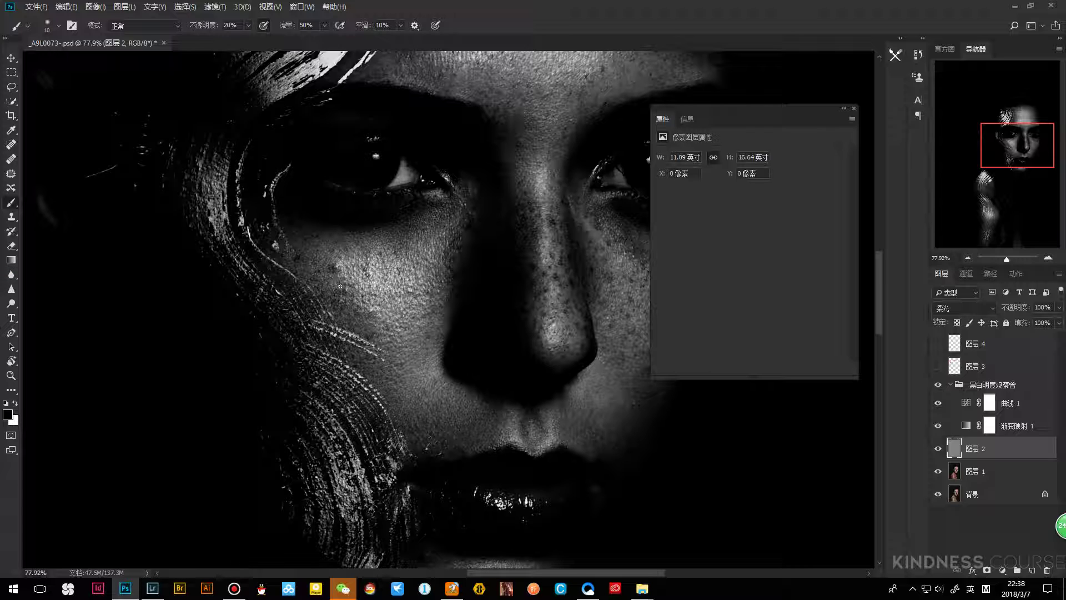
key(bracketright)
key(bracketright)
key(bracketleft)
key(bracketleft)
key(bracketright)
key(bracketright)
Dodge small dark spots on the cheek on 图层 2 with a very small white brush
key(x)
key(bracketleft)
key(bracketleft)
key(bracketright)
key(bracketleft)
key(bracketleft)
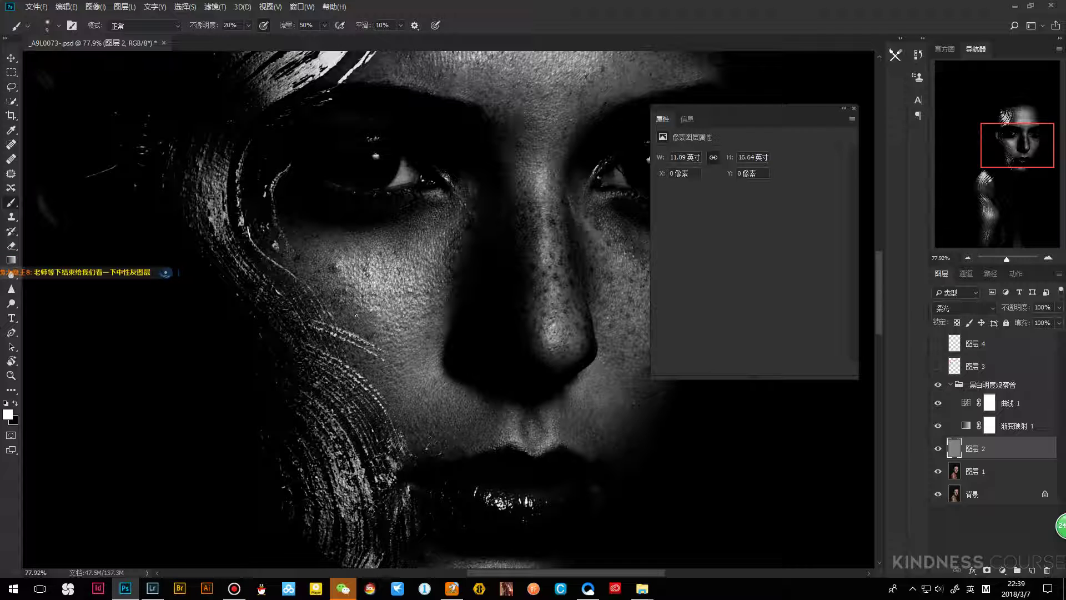
key(bracketleft)
key(bracketleft)
key(bracketleft)
key(bracketleft)
key(bracketleft)
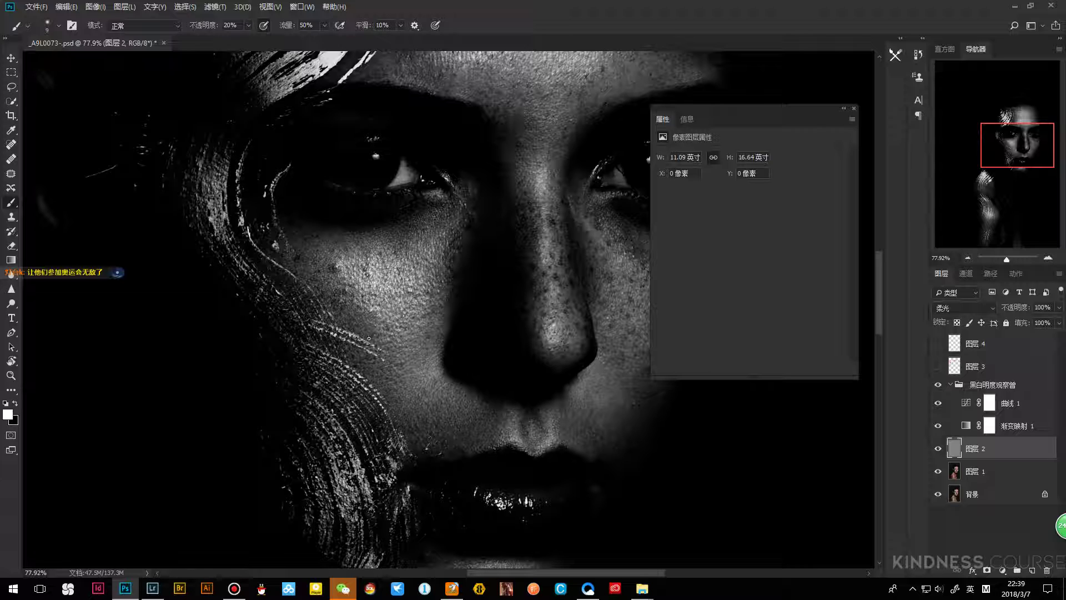
key(bracketleft)
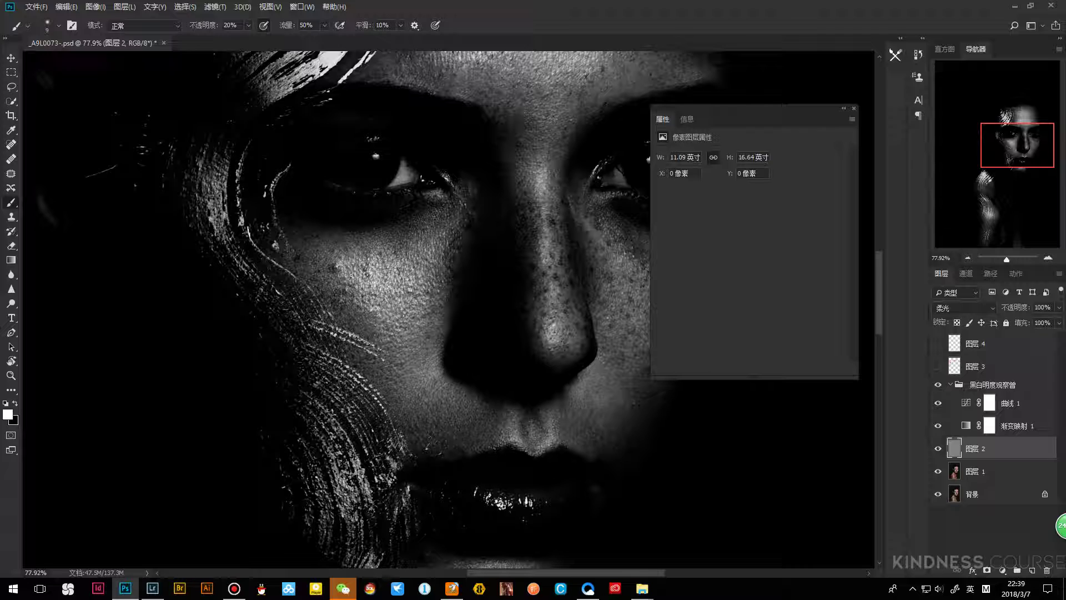
Dodge the darker skin along the outer cheek beside the painted strokes with a white brush of about 15 px or smaller
key(bracketleft)
key(bracketleft)
key(bracketleft)
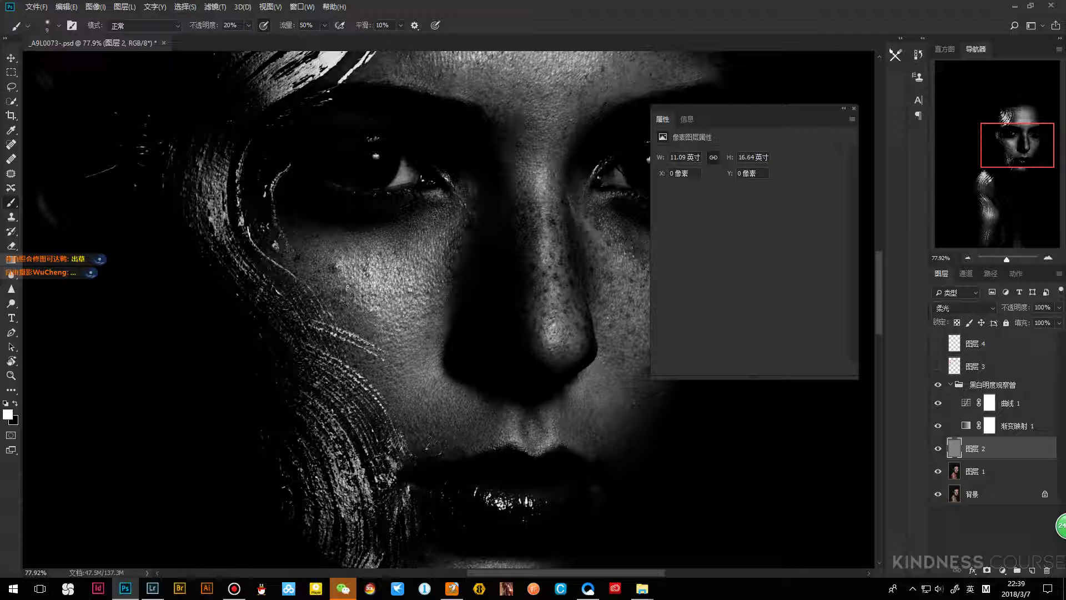
key(bracketright)
key(bracketright)
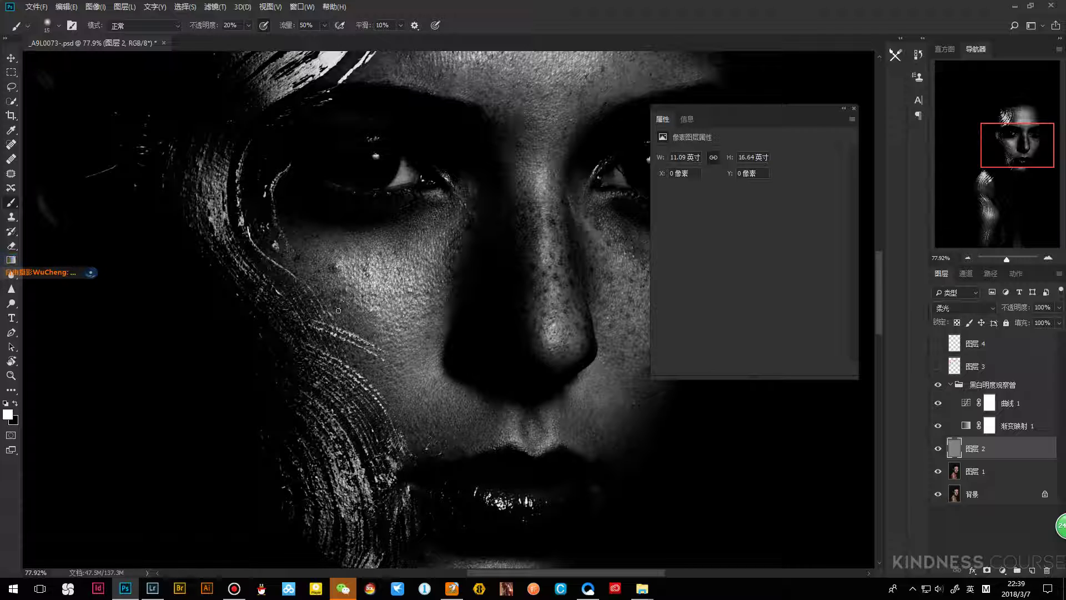
key(bracketleft)
key(bracketleft)
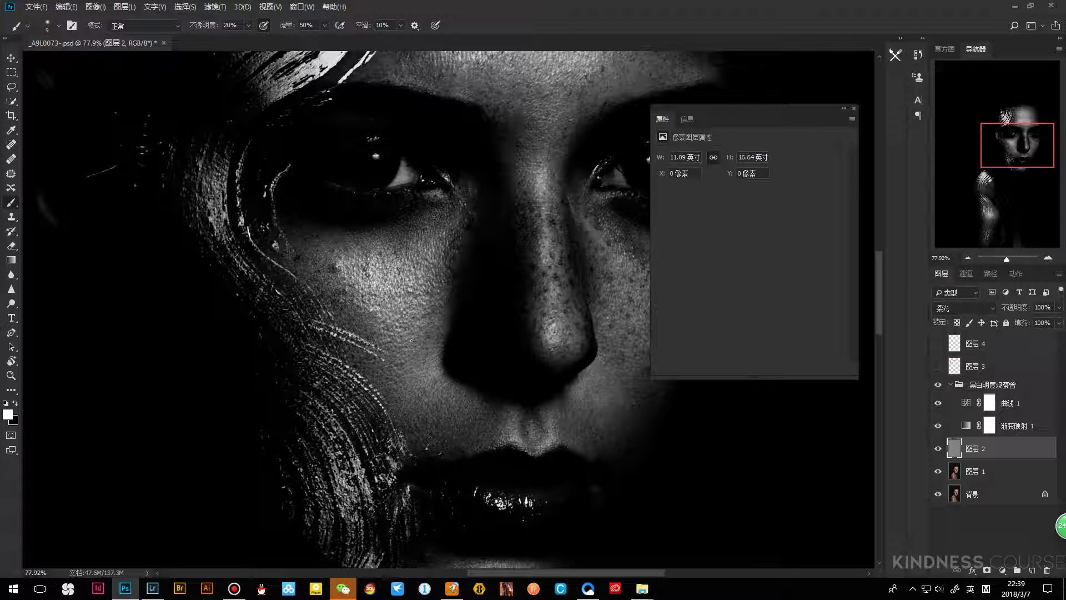
Burn the light specks on the cheek beside the painted strokes on 图层 2 with a black brush of about 10 px or smaller
key(alt+space)
drag(412, 340, 396, 340)
mouse_move(409, 343)
mouse_down()
mouse_move(440, 338)
mouse_move(453, 320)
mouse_move(482, 321)
mouse_up()
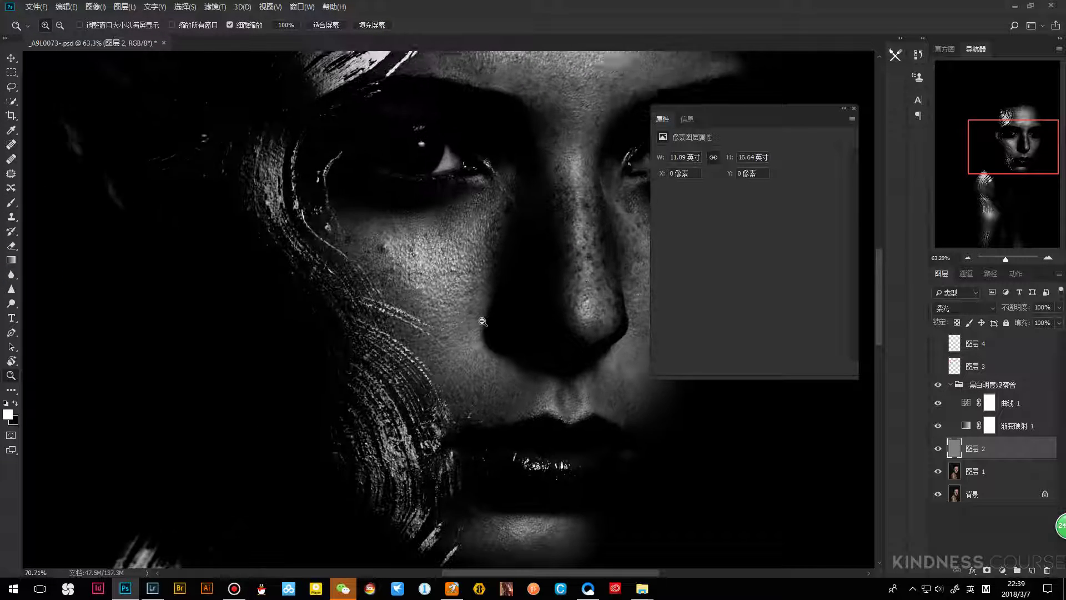
click(482, 322)
key(b)
key(x)
key(bracketright)
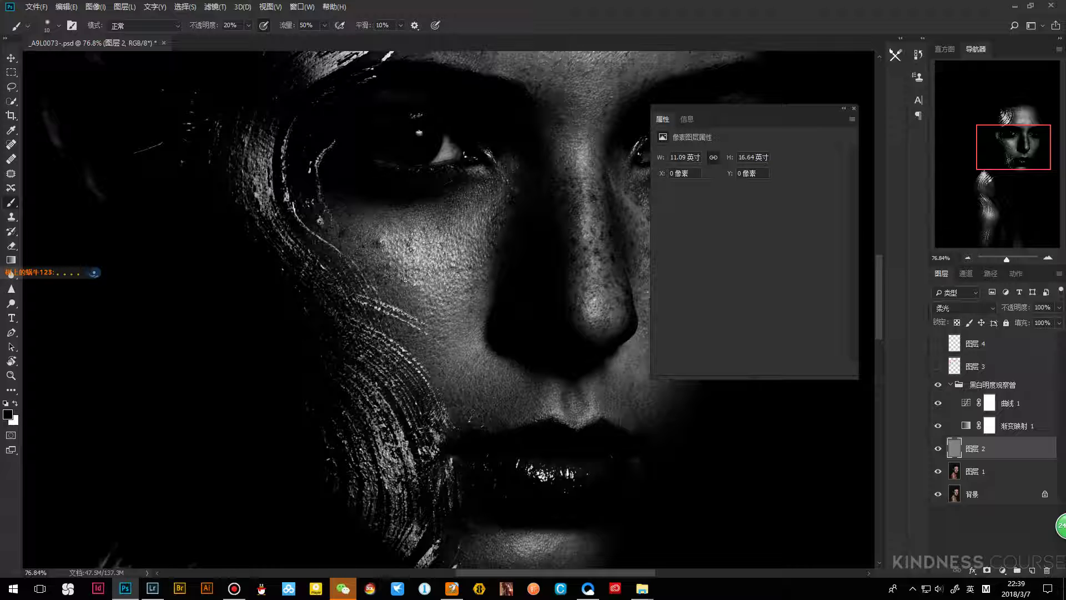
key([)
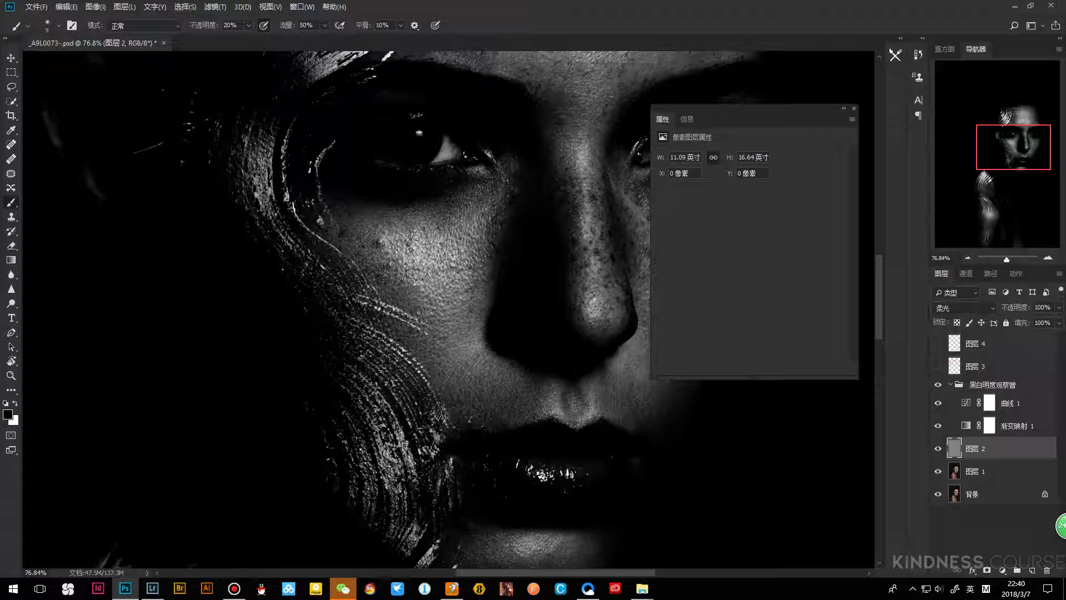
key(bracketright)
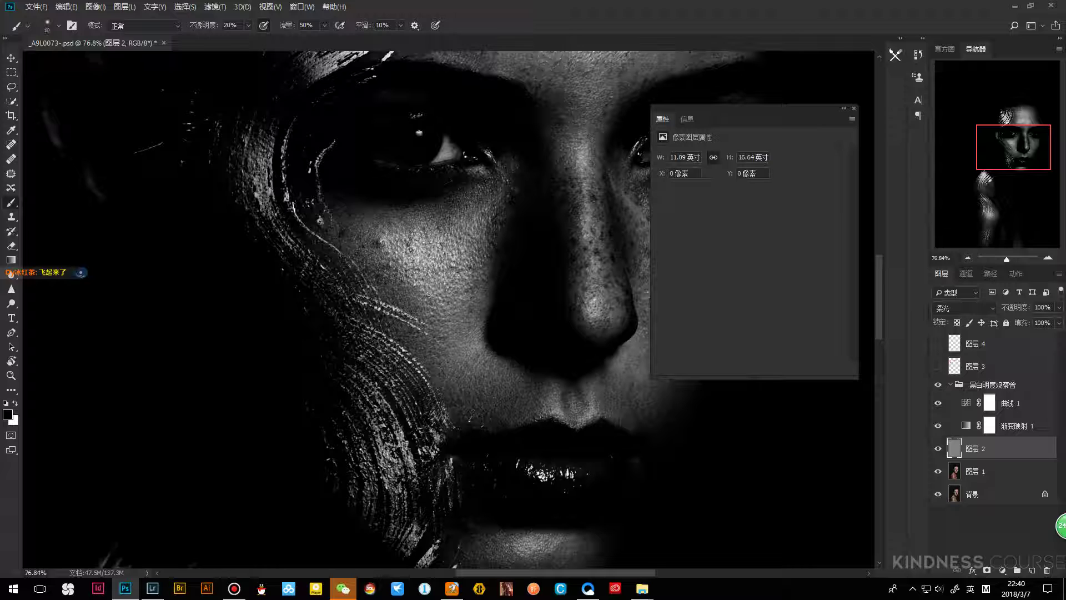
key(bracketleft)
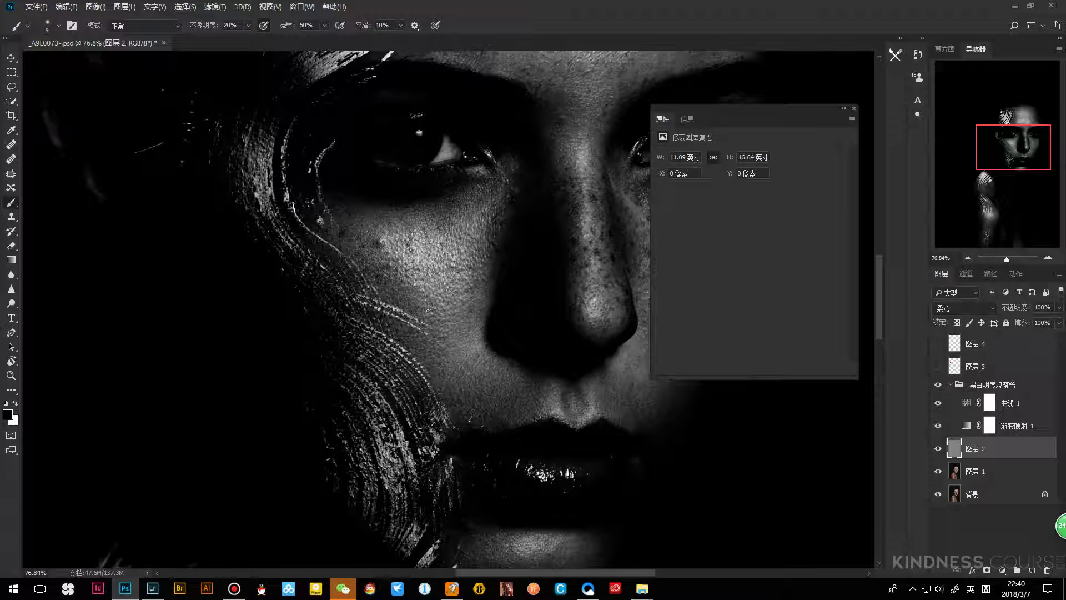
Even out the remaining cheek spots on 图层 2 with small white and black brushes, up to about 20 px
key(x)
key(bracketleft)
key(x)
key(bracketleft)
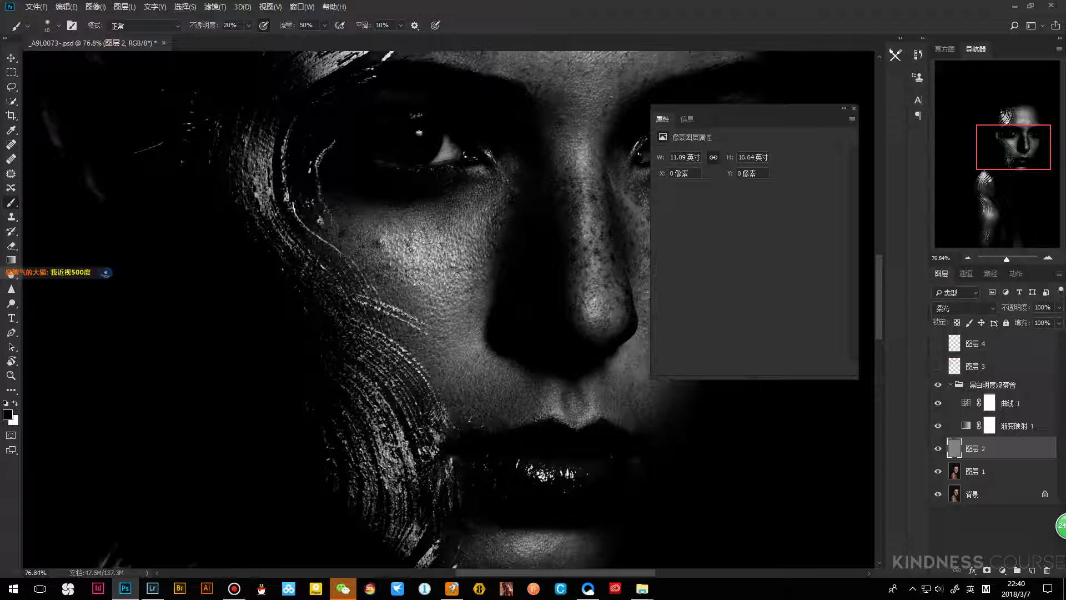
key(bracketright)
key(bracketright)
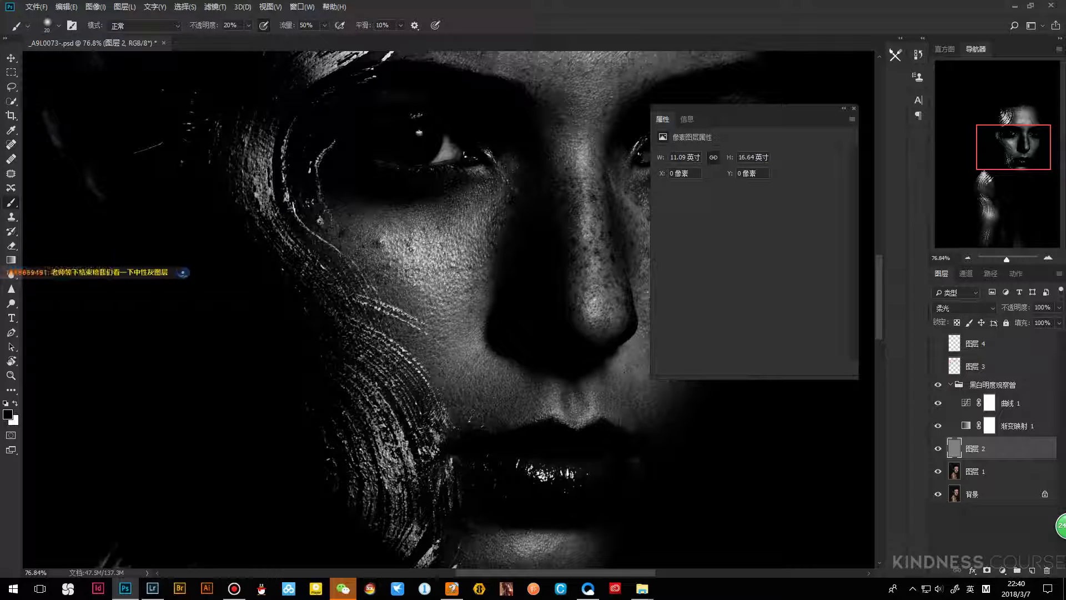
key(bracketleft)
key(bracketleft)
key(bracketright)
key(bracketright)
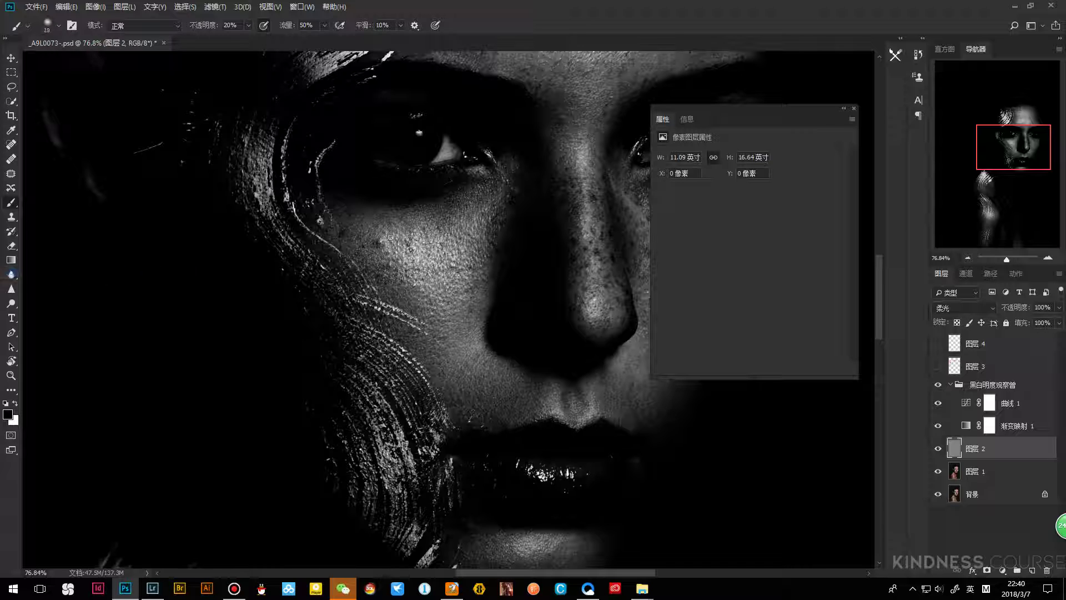
Isolate 图层 2 to examine the neutral-gray strokes, then restore the other layers' visibility
key(z)
drag(528, 309, 476, 345)
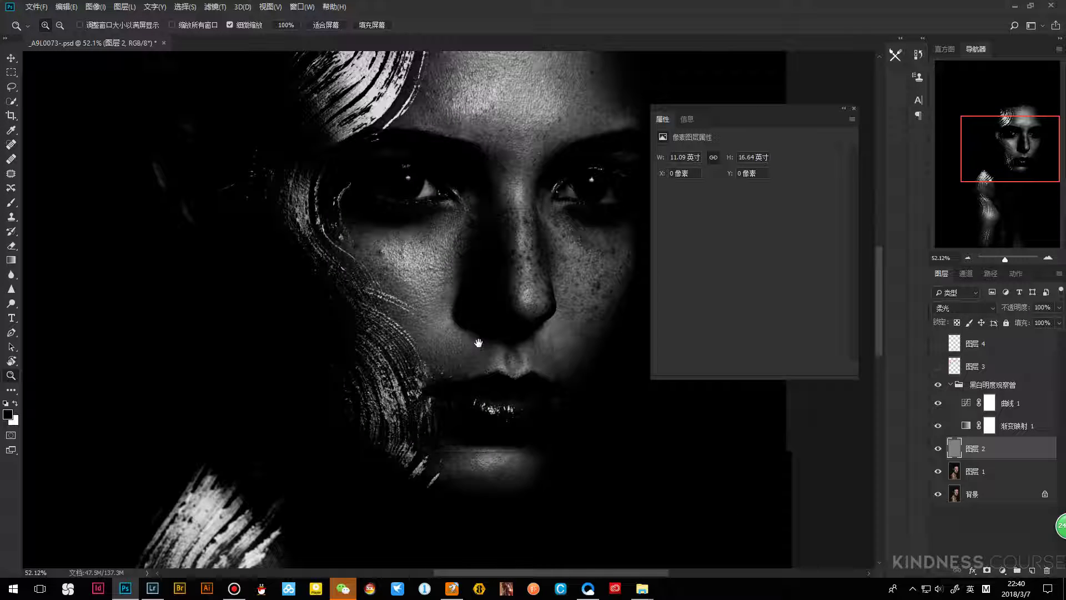
alt+click(939, 449)
drag(515, 271, 405, 309)
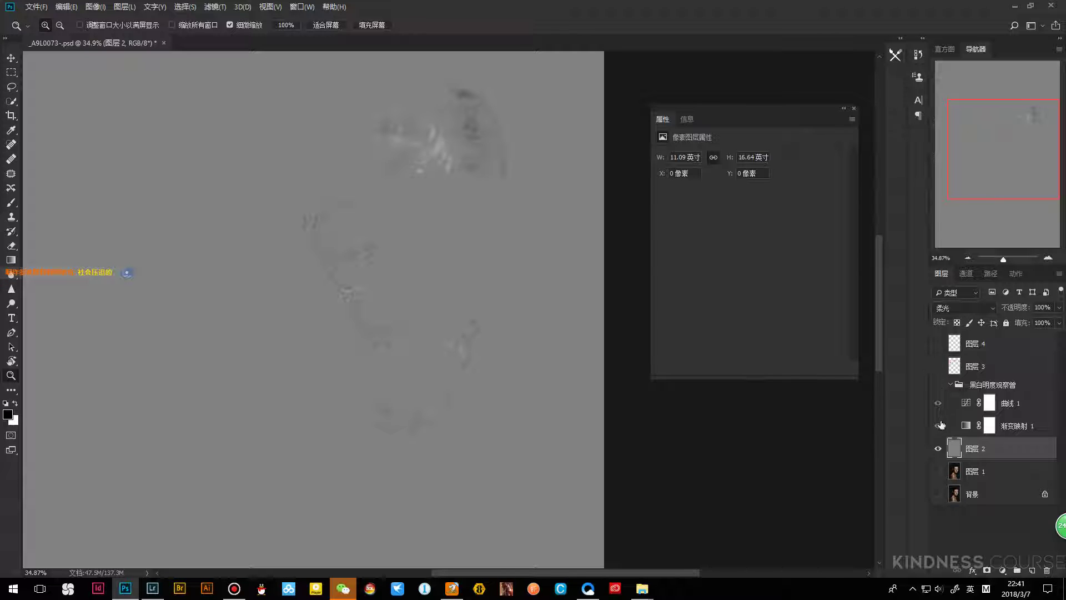
alt+click(938, 450)
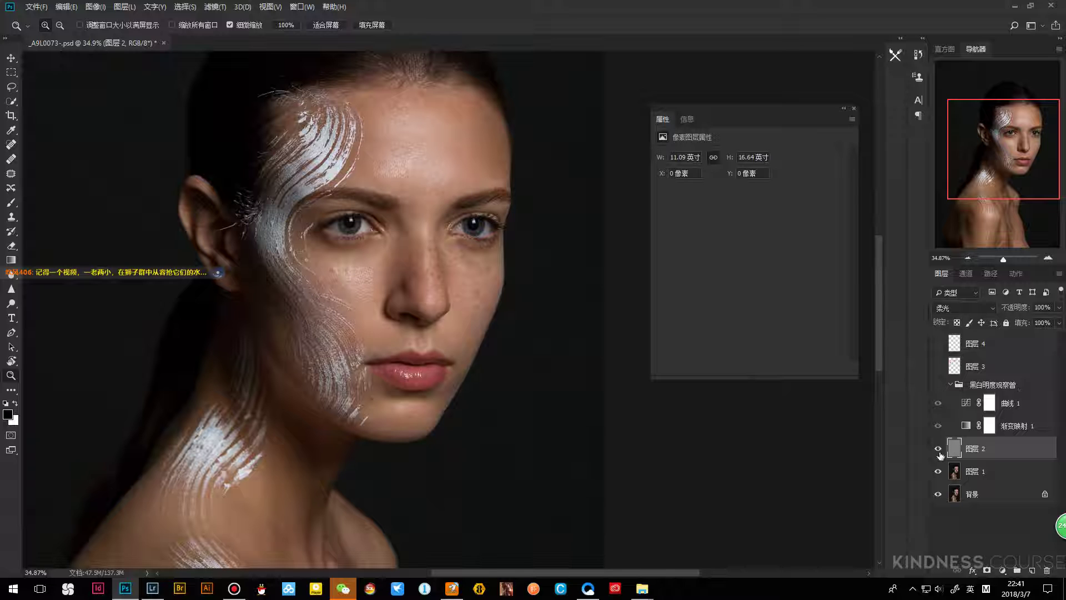
Compare the portrait with and without 图层 2 in the black-and-white view while 曲线 1 is hidden, then show 曲线 1 again
click(938, 385)
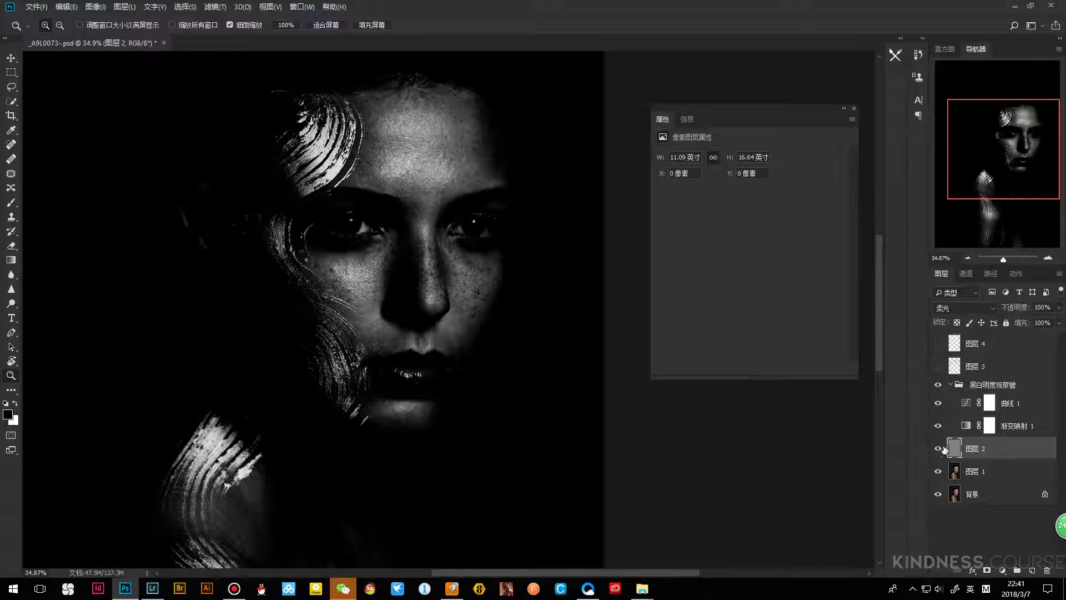
click(938, 403)
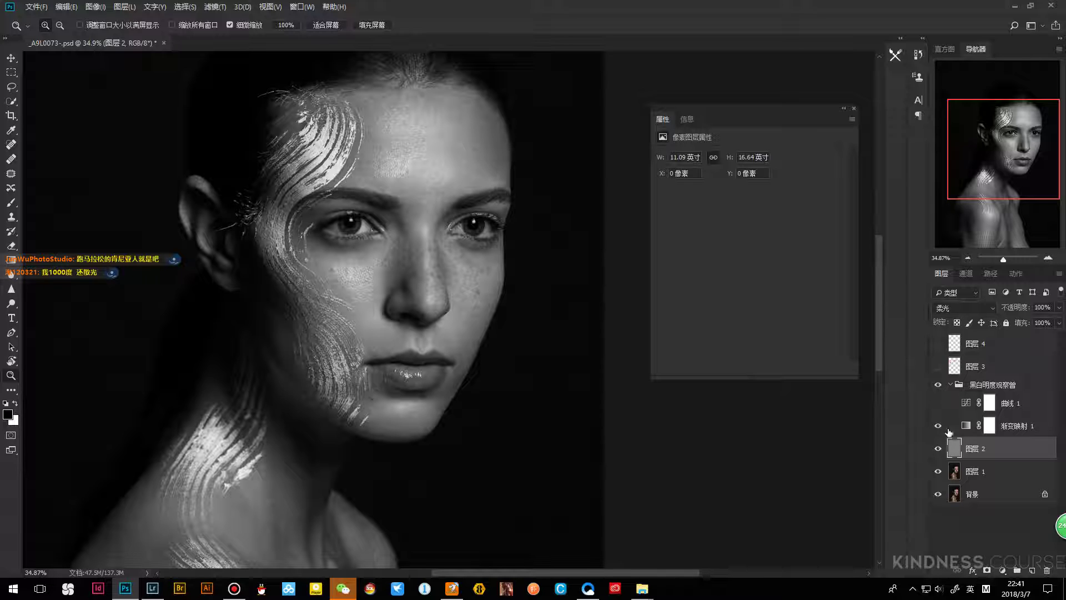
click(938, 449)
click(938, 449)
click(938, 448)
click(938, 448)
click(938, 405)
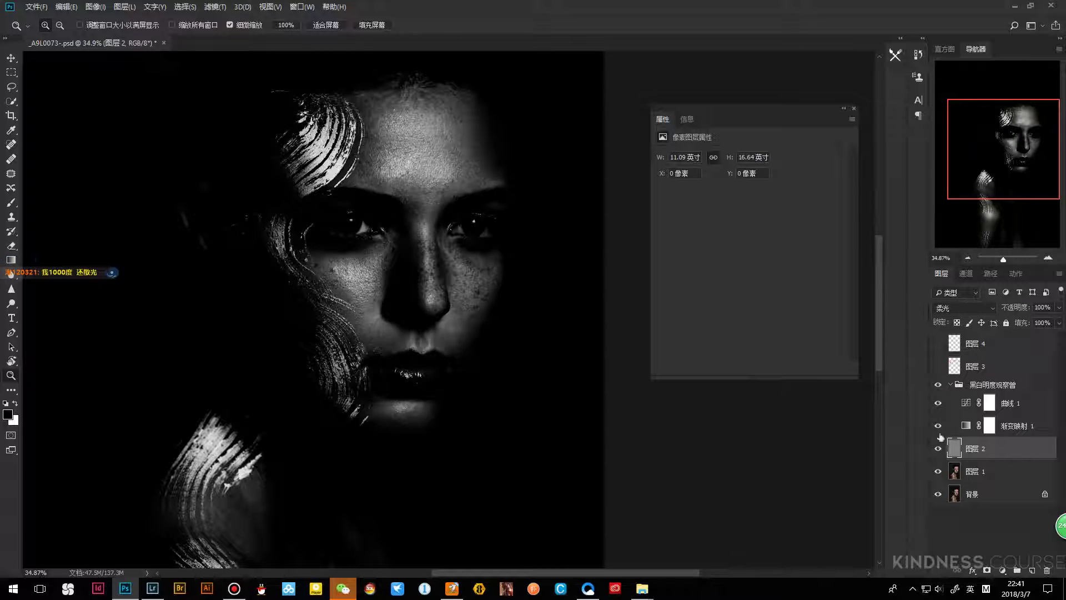
Burn bright spots on the upper forehead between the painted strokes and the hairline with a black brush of about 15 to 25 px
drag(427, 287, 458, 290)
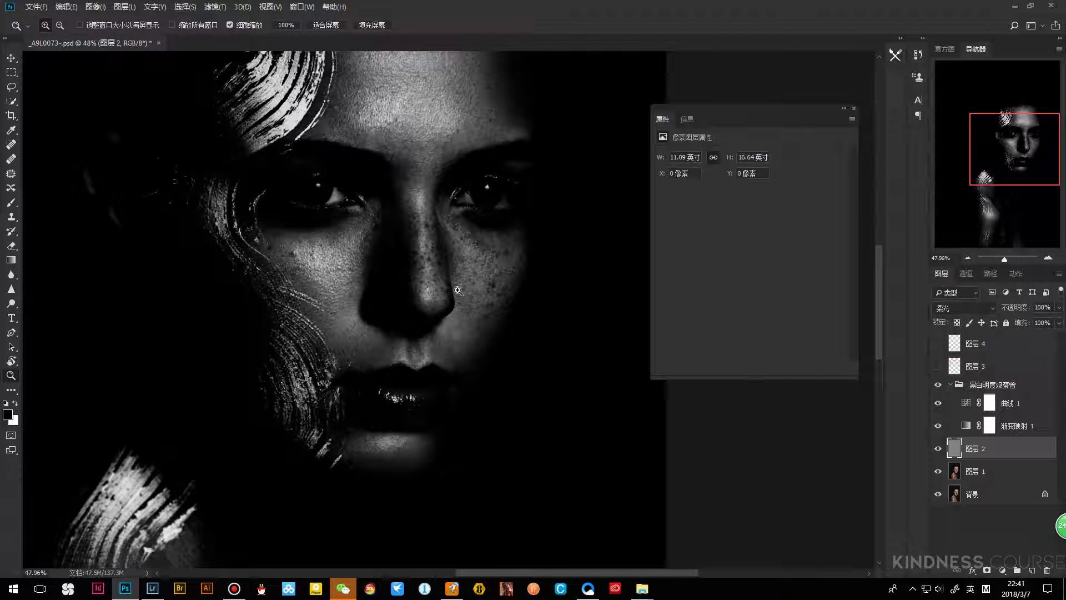
drag(513, 247, 482, 301)
key(b)
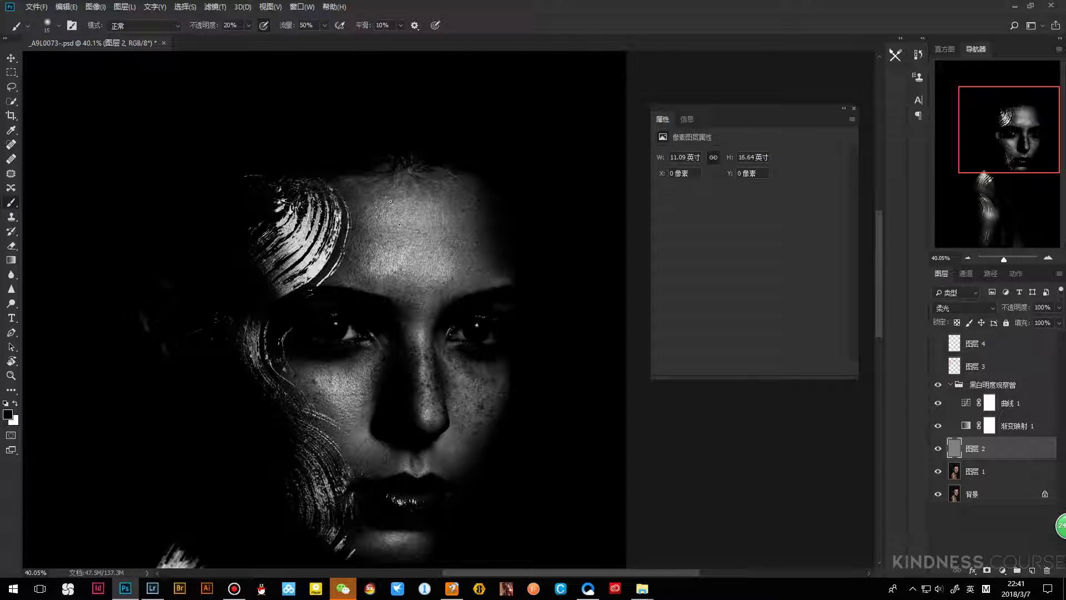
key(bracketright)
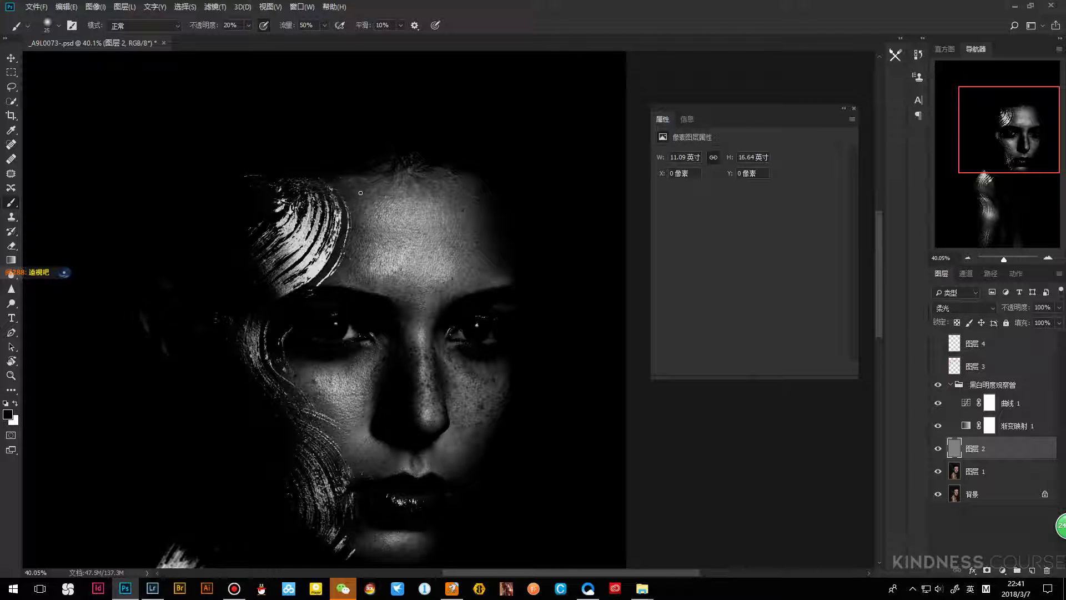
key(bracketleft)
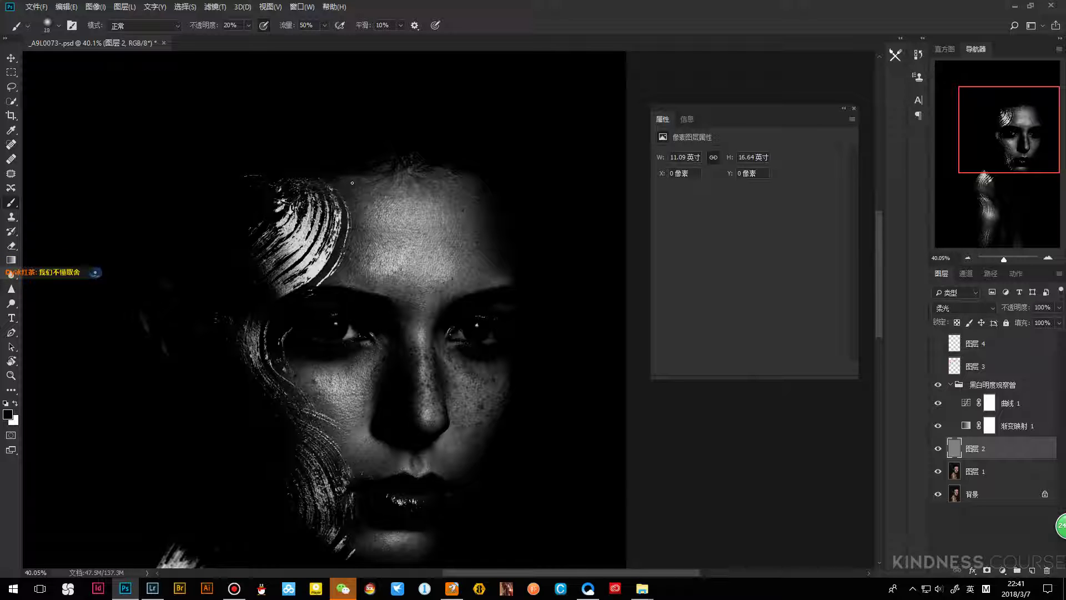
key(bracketright)
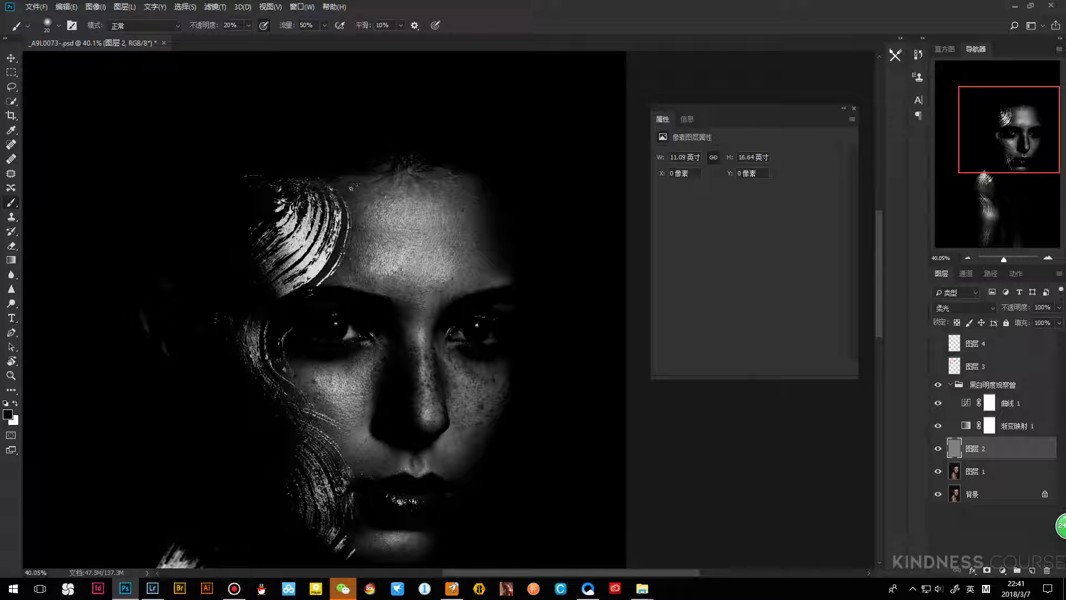
Even the upper forehead on 图层 2 with alternating small white and black brushes, and check it with the 黑白明度观察 group hidden
key(x)
key(bracketleft)
key(bracketright)
key(x)
key(bracketright)
key(bracketright)
key(bracketleft)
key(bracketright)
key(bracketleft)
key(bracketleft)
click(937, 384)
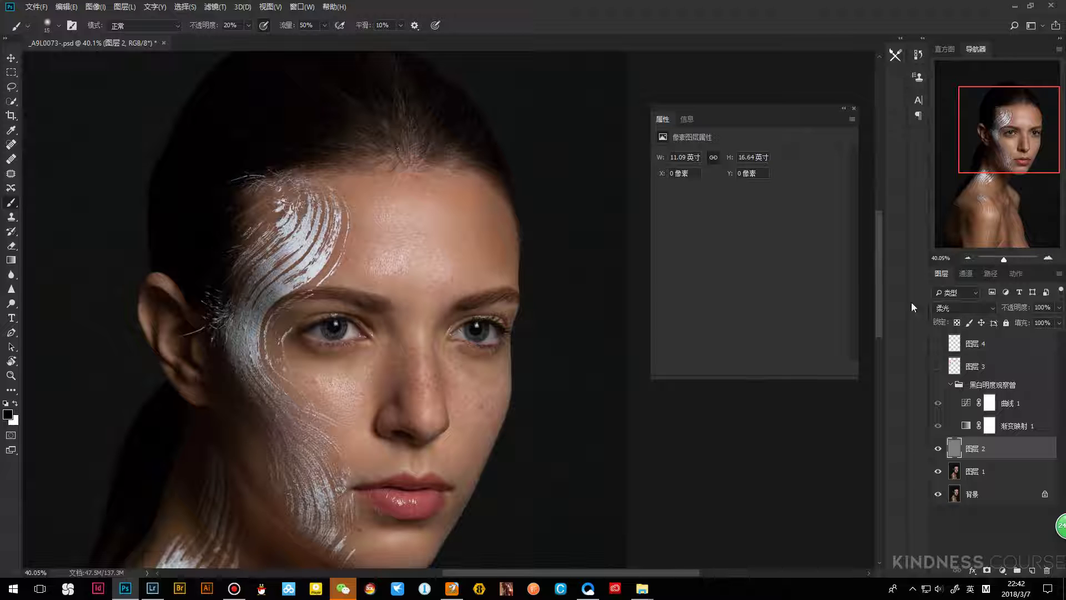
click(937, 384)
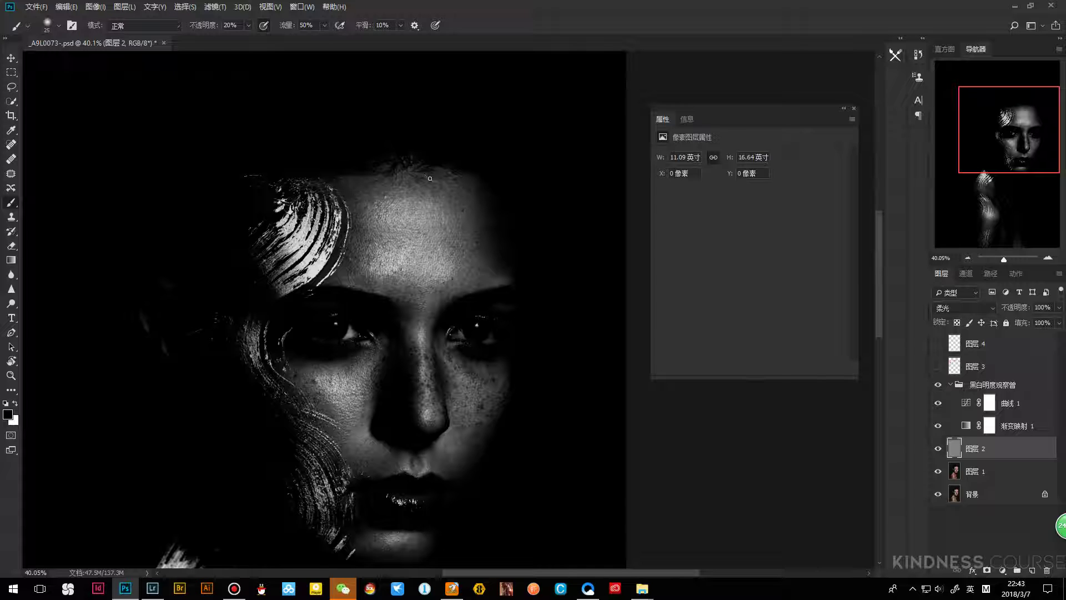
Burn uneven light patches along the middle of the hairline on 图层 2 with a black brush of about 25 px
key(bracketleft)
key(bracketright)
key(bracketright)
key(bracketleft)
key(x)
key(x)
key(bracketright)
key(bracketright)
Burn the skin just above the brow beside the painted strokes with a black brush of about 25 to 35 px
drag(446, 279, 430, 237)
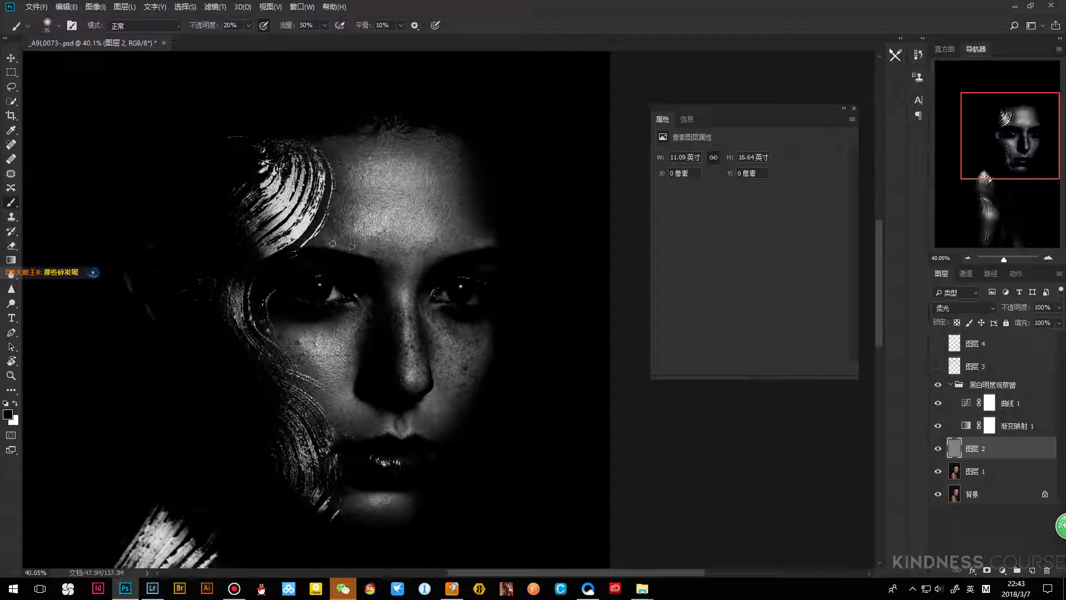
drag(381, 252, 431, 244)
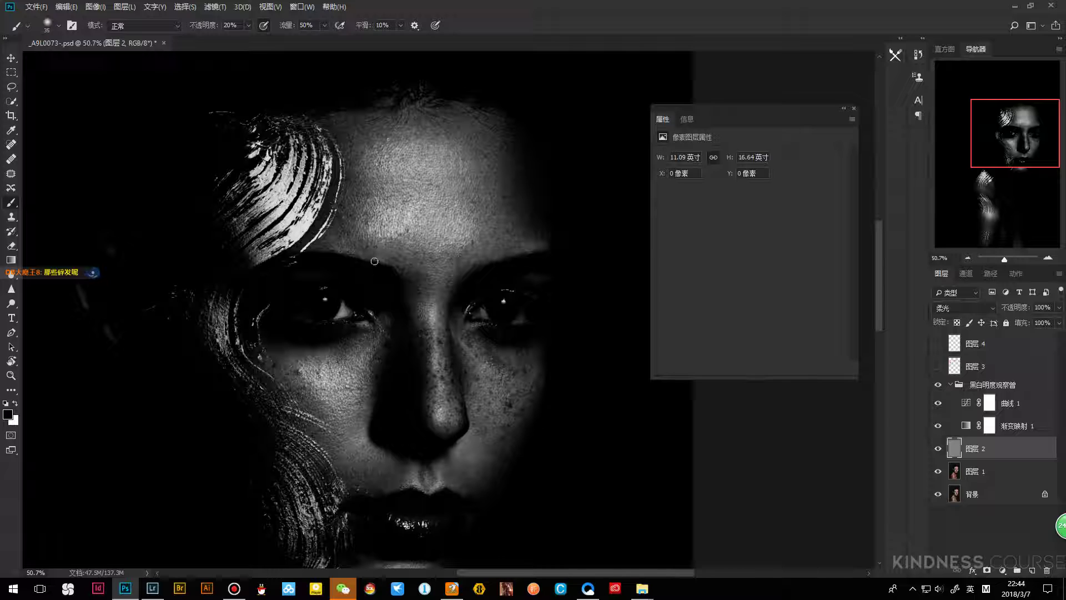
key(bracketleft)
key(bracketleft)
key(bracketleft)
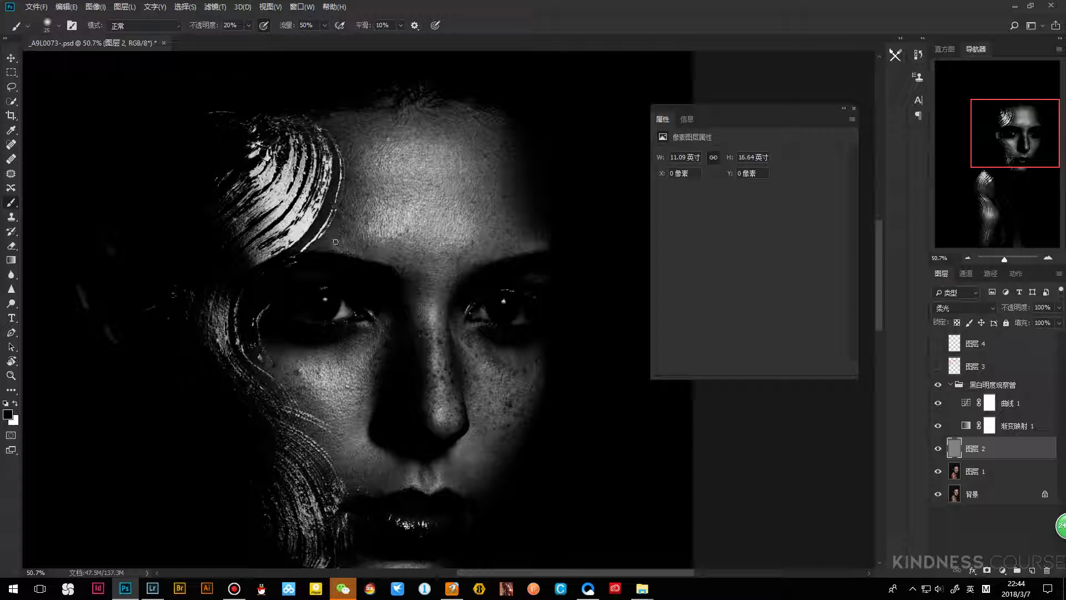
Smooth the tonal transition between the painted strokes and the upper edge of the brow with a black brush of about 25 to 50 px
key(bracketright)
key(bracketleft)
key(bracketright)
key(bracketright)
key(bracketleft)
key(bracketleft)
key(bracketright)
key(bracketright)
key(bracketright)
key(bracketright)
key(bracketright)
key(bracketleft)
key(bracketleft)
Examine the brow area up close in colour and in the black-and-white view, then reselect 图层 2
click(939, 383)
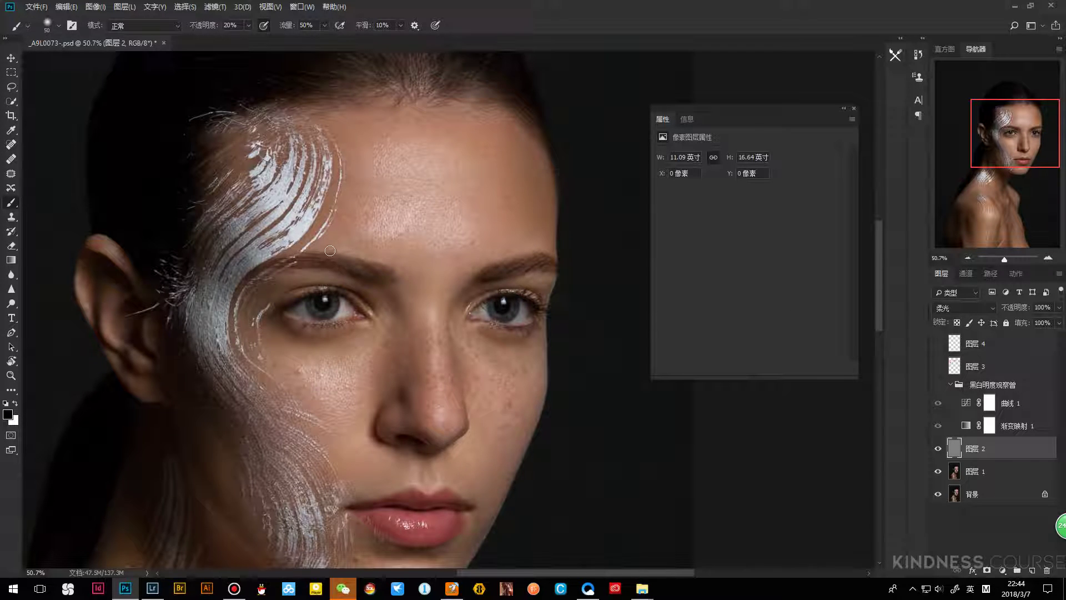
key(z)
click(279, 241)
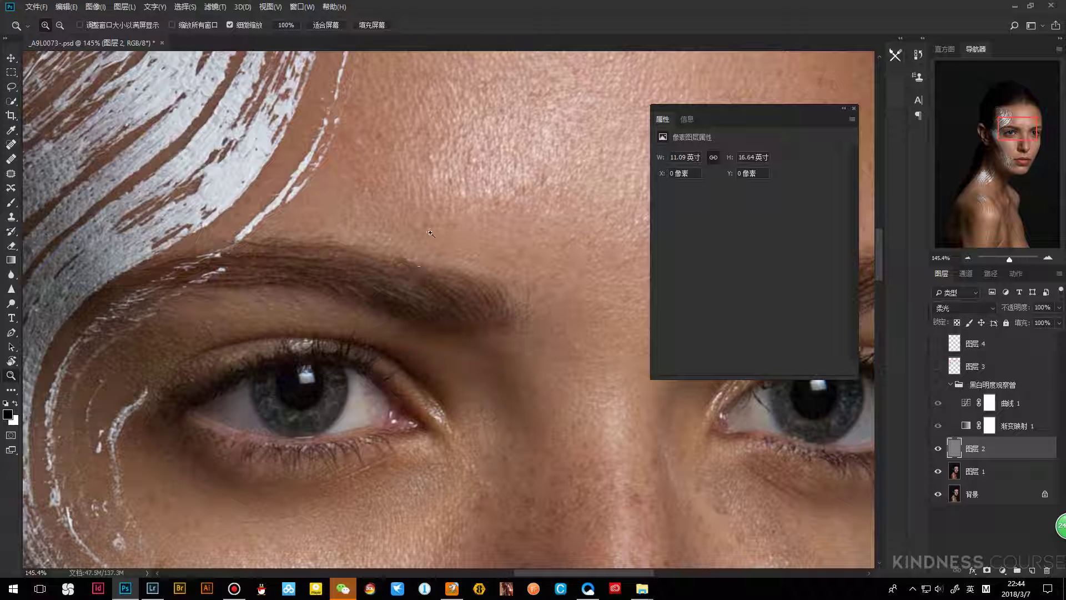
click(966, 367)
click(938, 384)
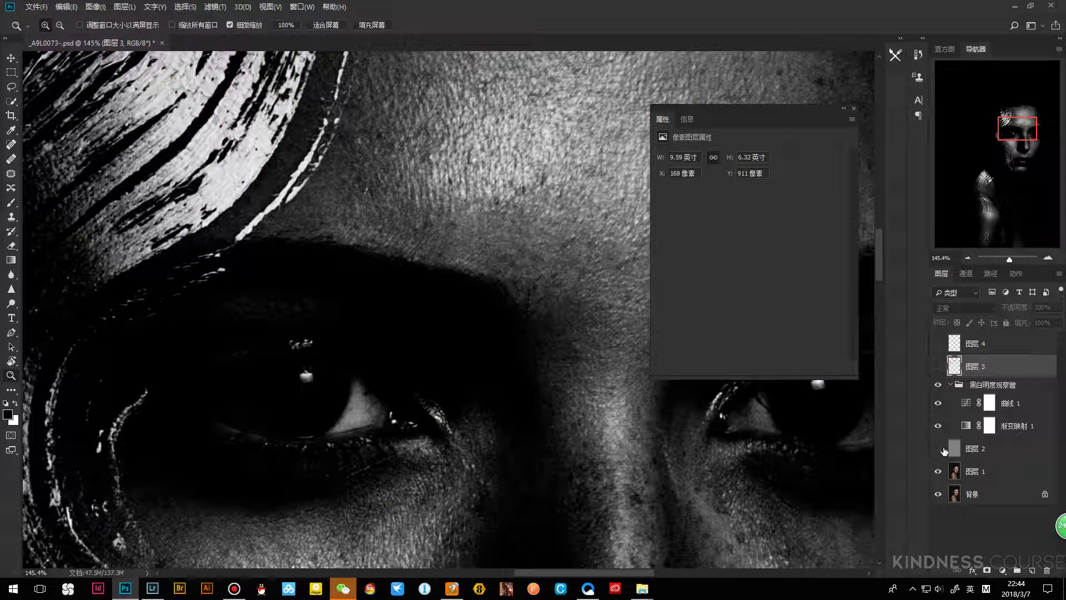
mouse_move(443, 254)
mouse_down()
mouse_move(376, 281)
mouse_move(436, 269)
mouse_up()
click(973, 448)
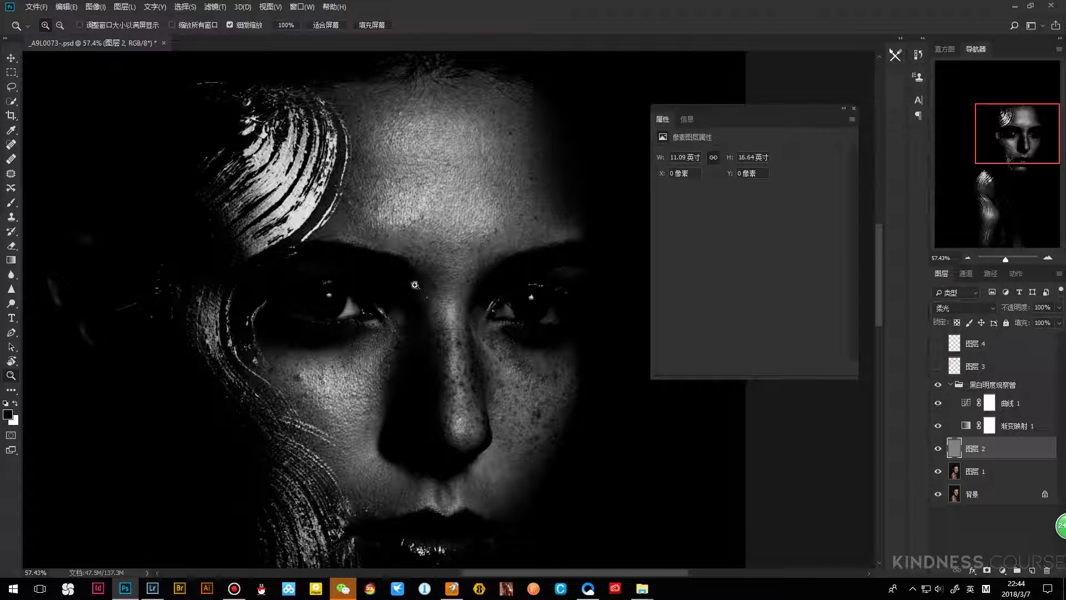
Burn bright spots on the lower forehead above the brow on 图层 2 with a black brush of about 30 px or smaller
key(b)
key(bracketleft)
key(bracketleft)
key(bracketleft)
key(bracketleft)
key(bracketleft)
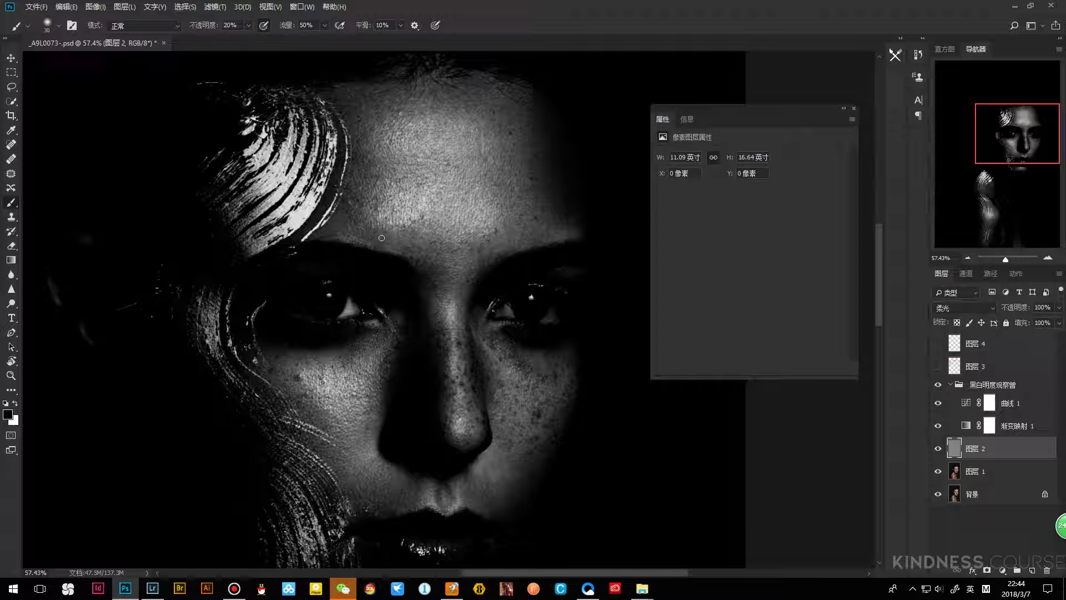
key(bracketleft)
key(bracketleft)
key(bracketright)
key(bracketright)
key(bracketright)
Dodge the dark spots between the brows on 图层 2 with a white brush of about 10 to 20 px
key(bracketleft)
key(bracketleft)
key(bracketleft)
key(x)
key(bracketleft)
key(bracketleft)
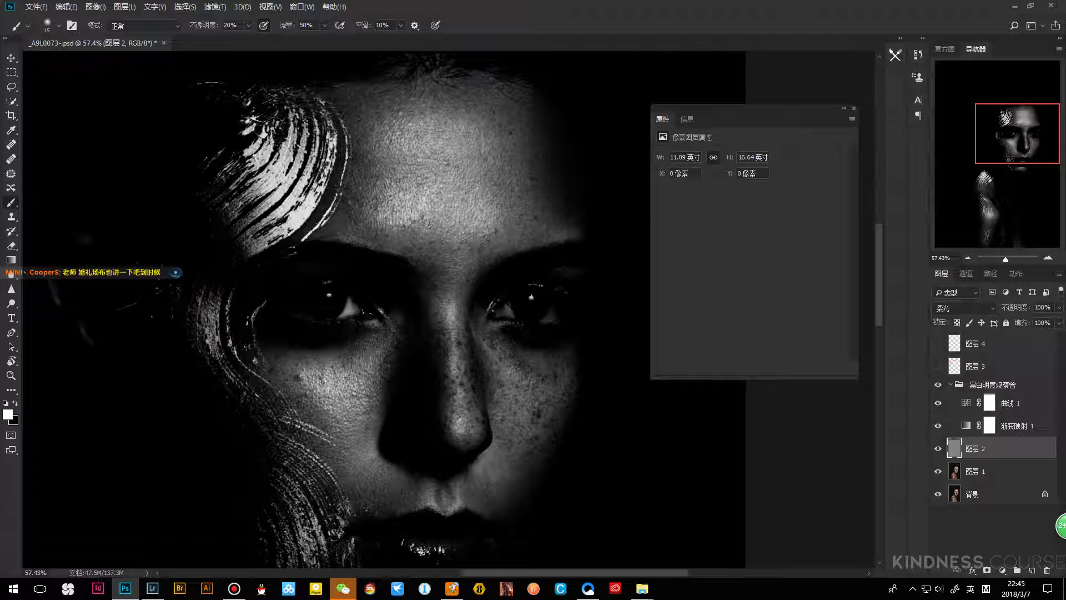
key(bracketleft)
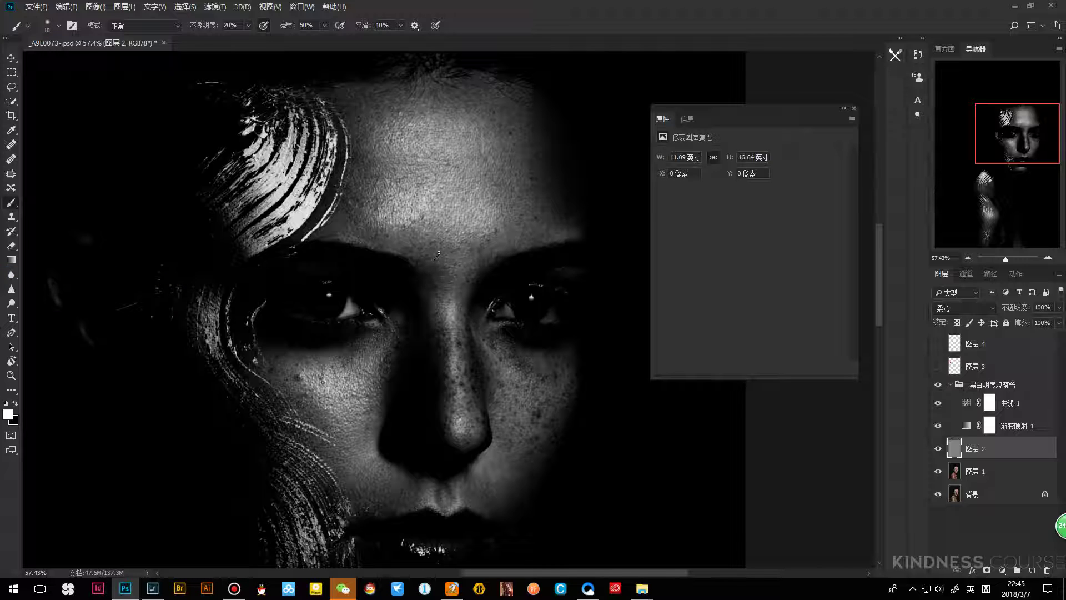
key(bracketright)
key(bracketleft)
key(bracketright)
key(bracketright)
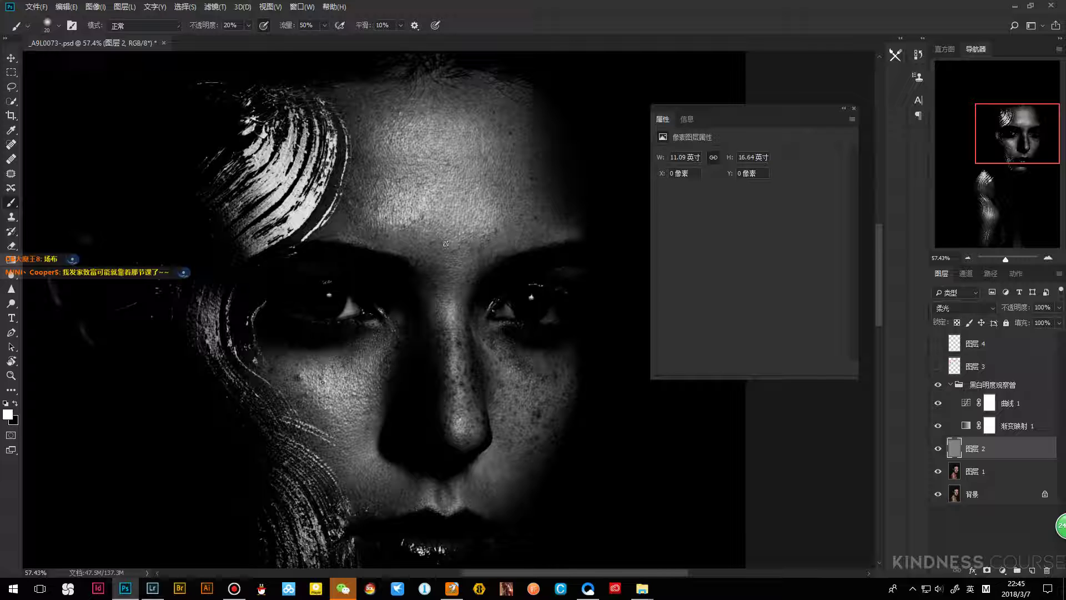
key(bracketleft)
key(bracketleft)
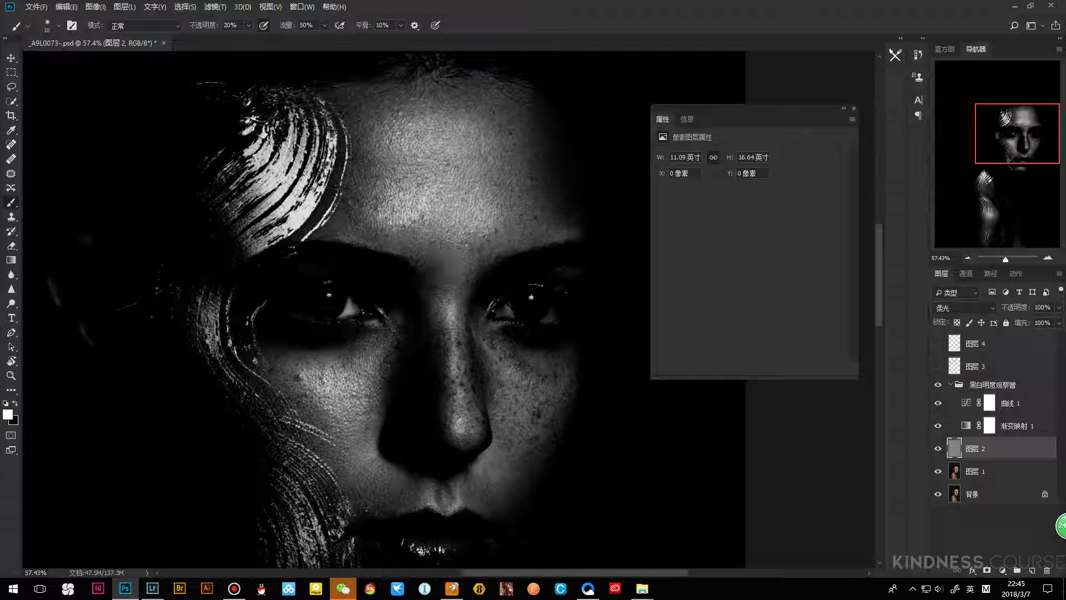
Burn small light specks between the brows on 图层 2 with a black brush of about 10 px
key(x)
key(shift+bracketleft)
key(bracketleft)
key(bracketright)
key(bracketleft)
key(bracketright)
Even the skin above the inner end of the opposite brow with small white touches and a black brush of about 10 to 20 px
key(x)
key(bracketleft)
key(x)
key(bracketright)
key(bracketright)
key(bracketleft)
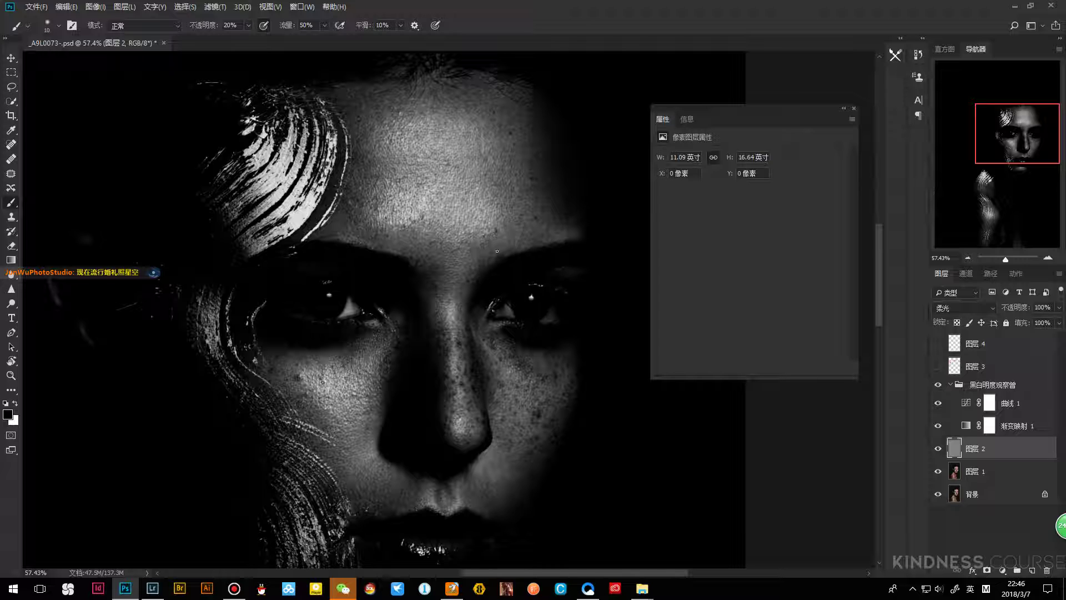
key(bracketright)
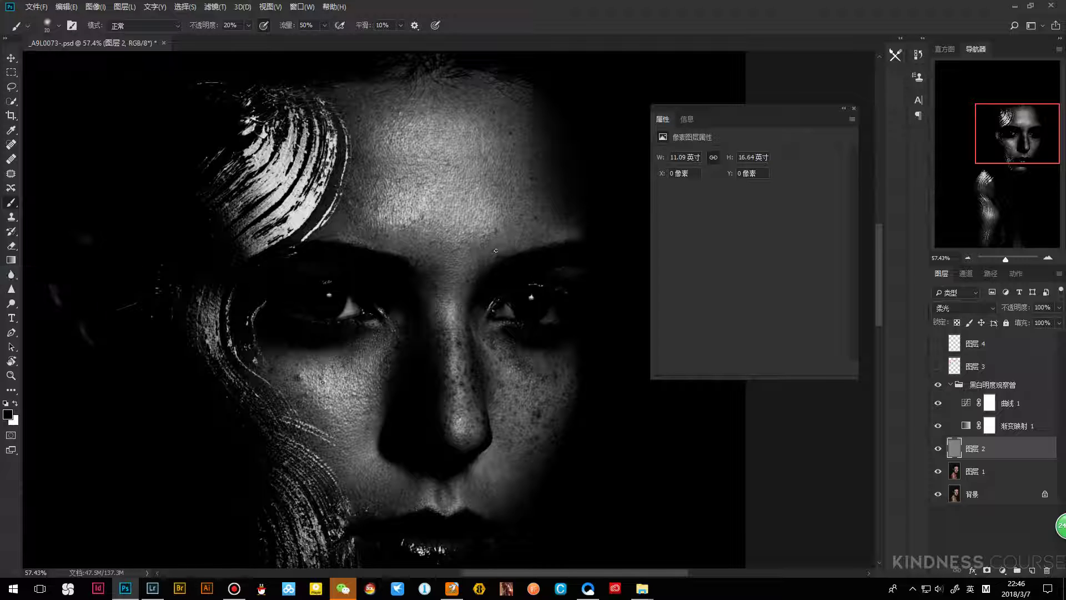
Burn small bright spots above the inner half of the brow on 图层 2 with a black brush of about 10 to 25 px
key(bracketright)
key(bracketleft)
key(bracketleft)
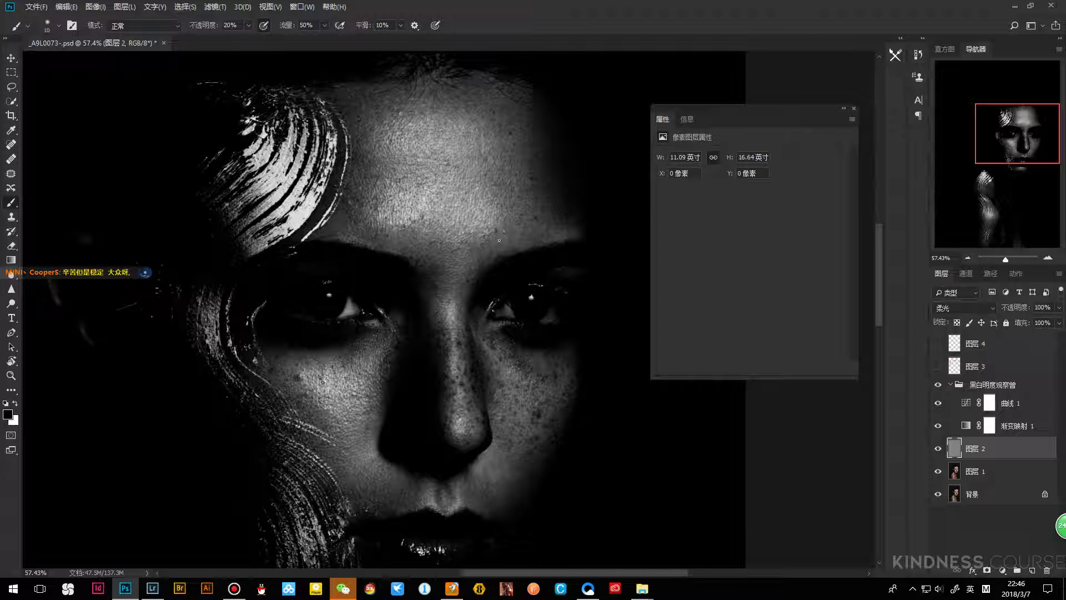
key(bracketright)
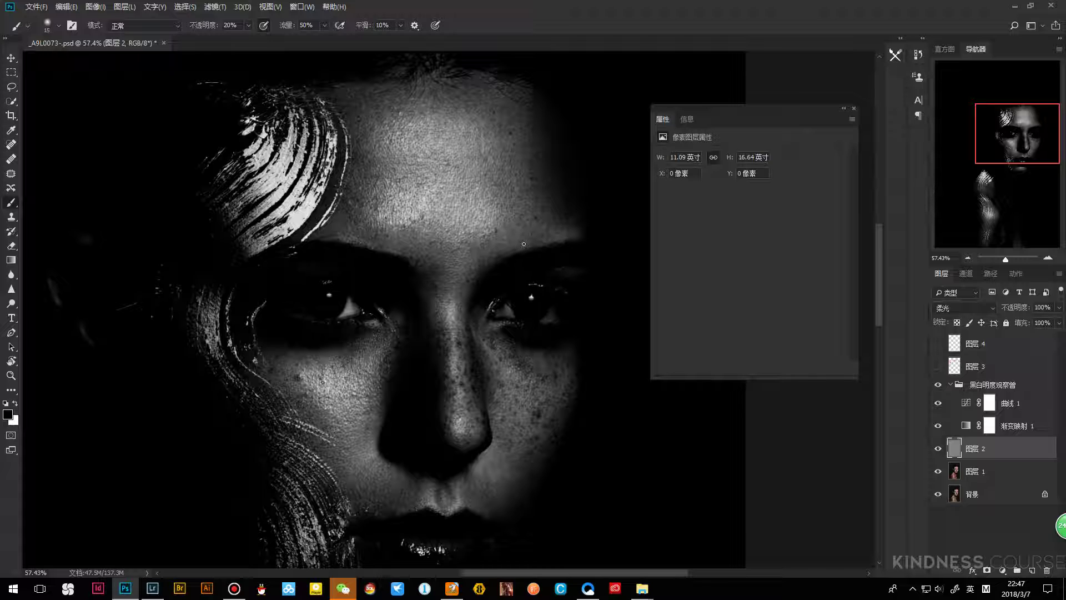
key(bracketright)
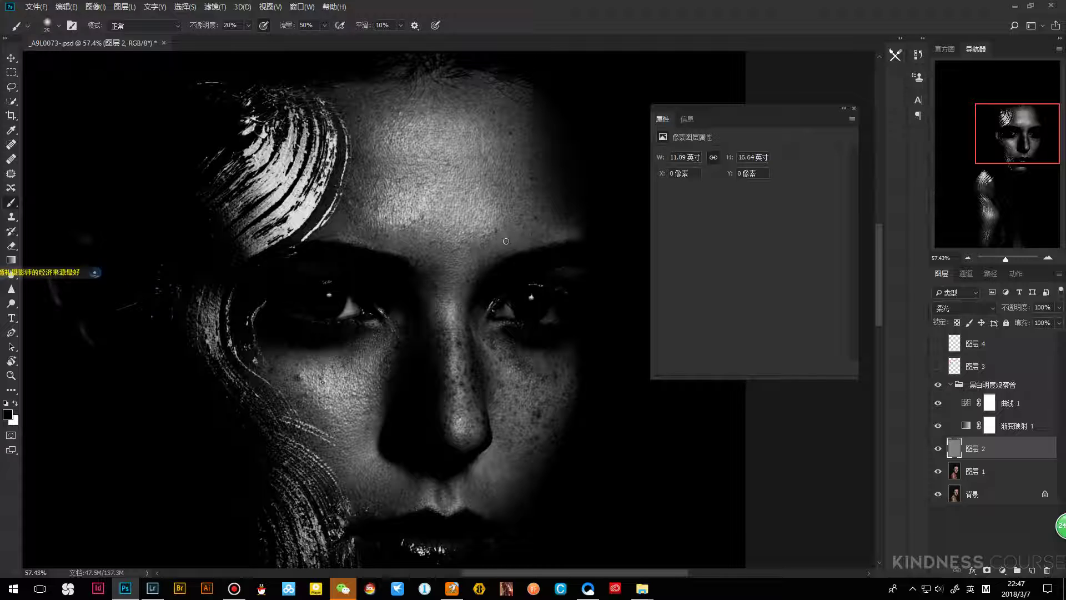
key(bracketleft)
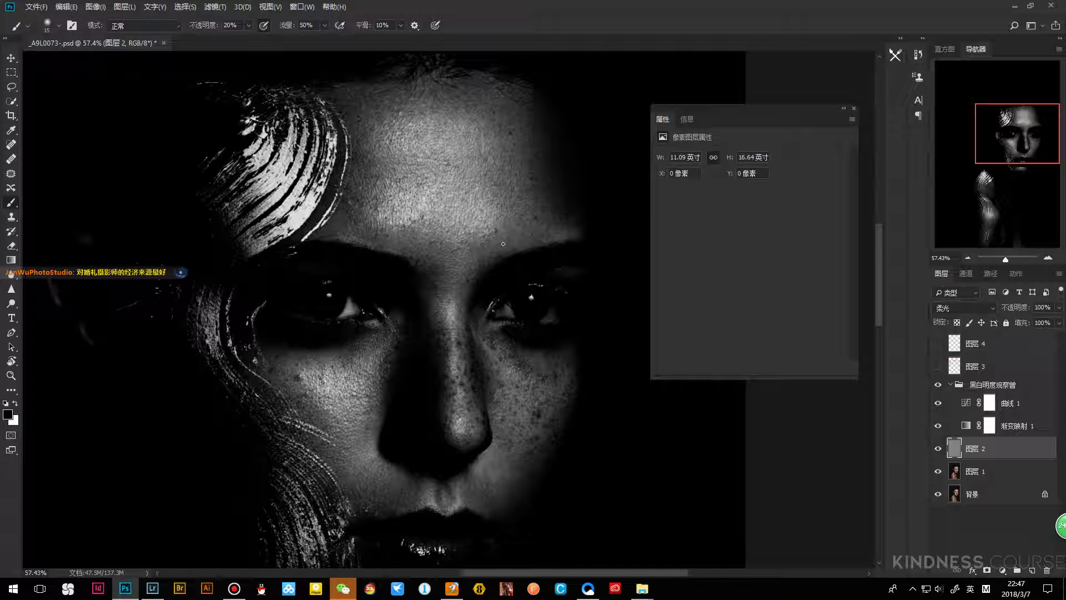
key(bracketleft)
key(bracketright)
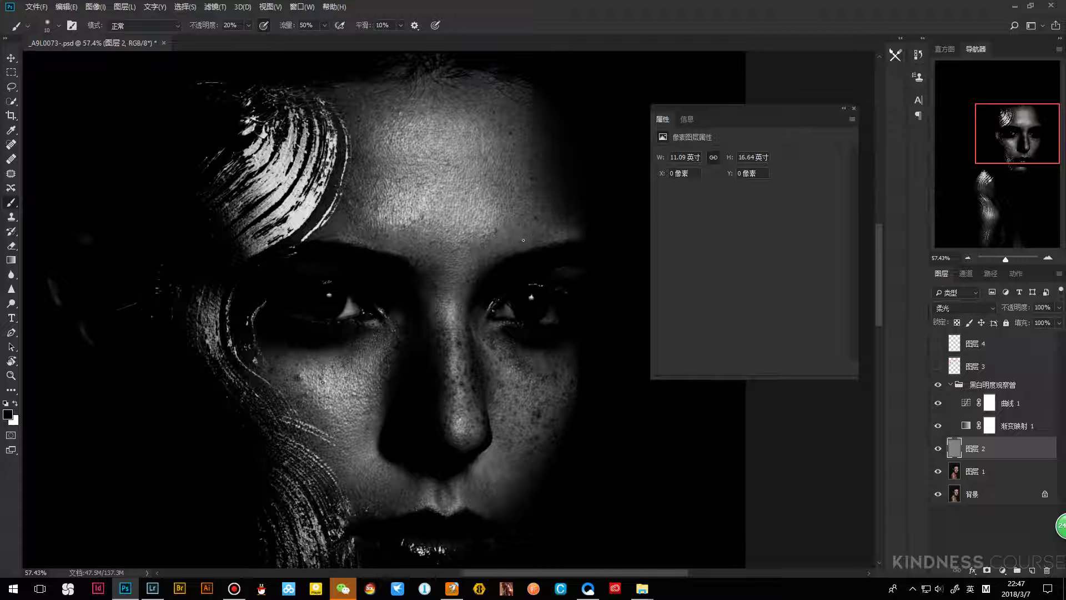
key(bracketright)
key(bracketright)
key(bracketleft)
key(bracketright)
Dodge fine dark specks just above the brow on 图层 2 with a white brush of about 10 px
key(x)
key(bracketleft)
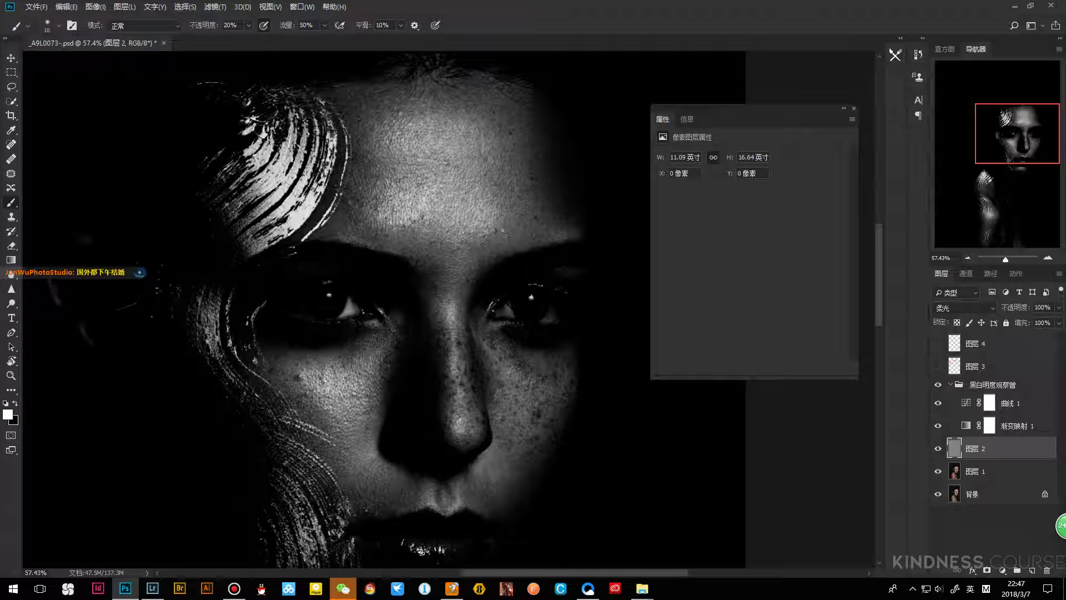
key(bracketleft)
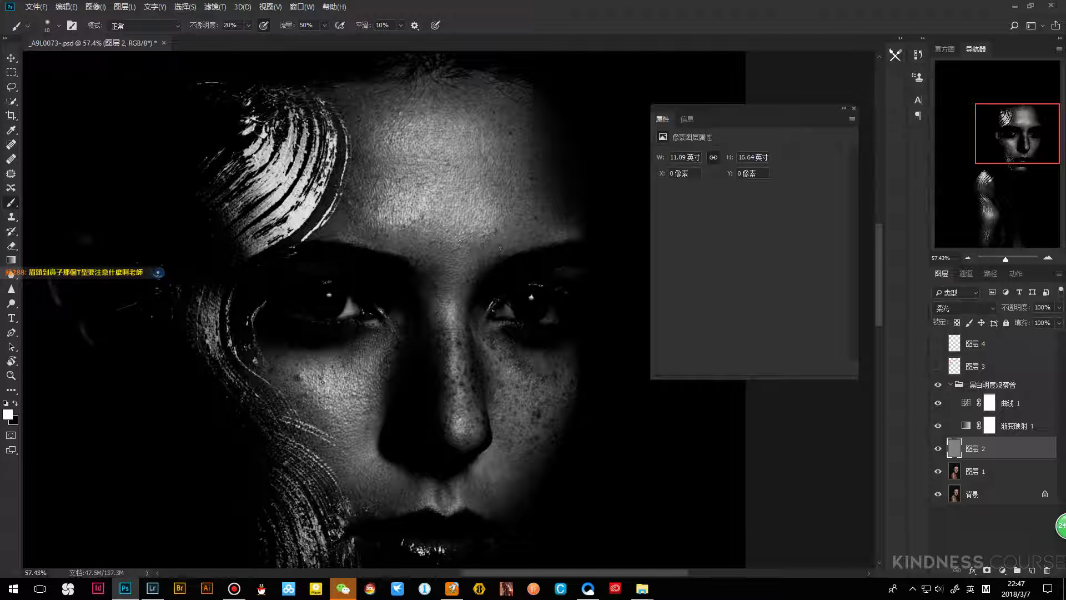
Create a new empty layer and place it above the 黑白明度观察 group, outside of it
click(1023, 388)
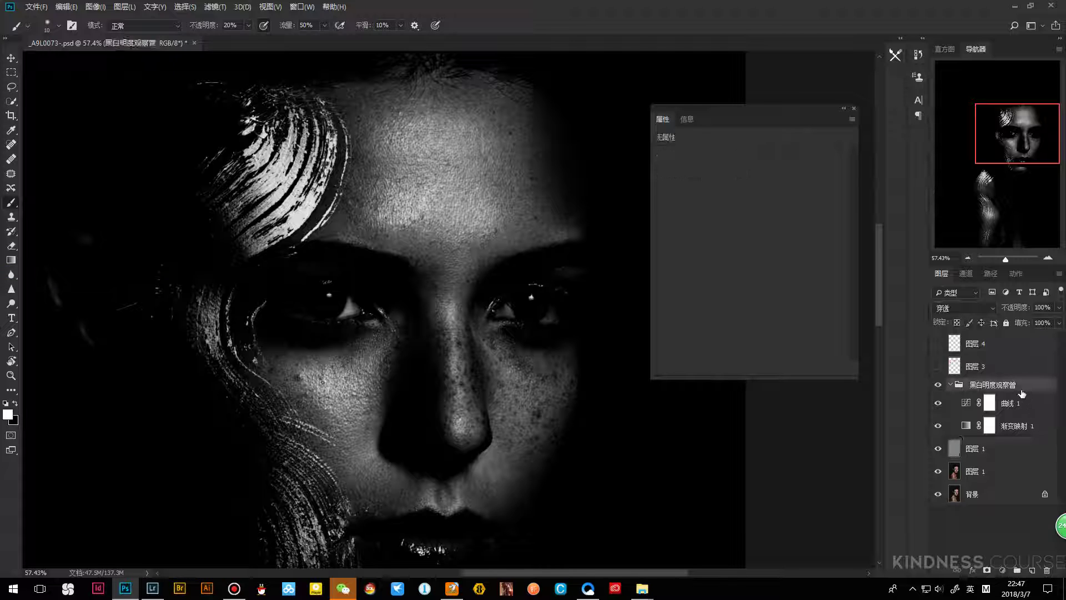
click(1031, 570)
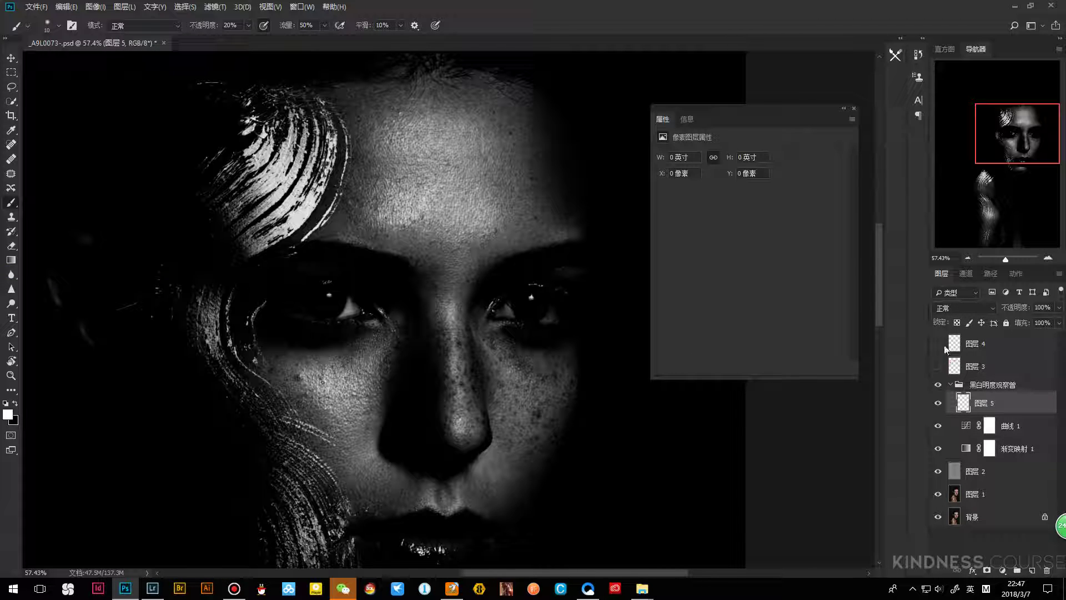
drag(980, 404, 975, 376)
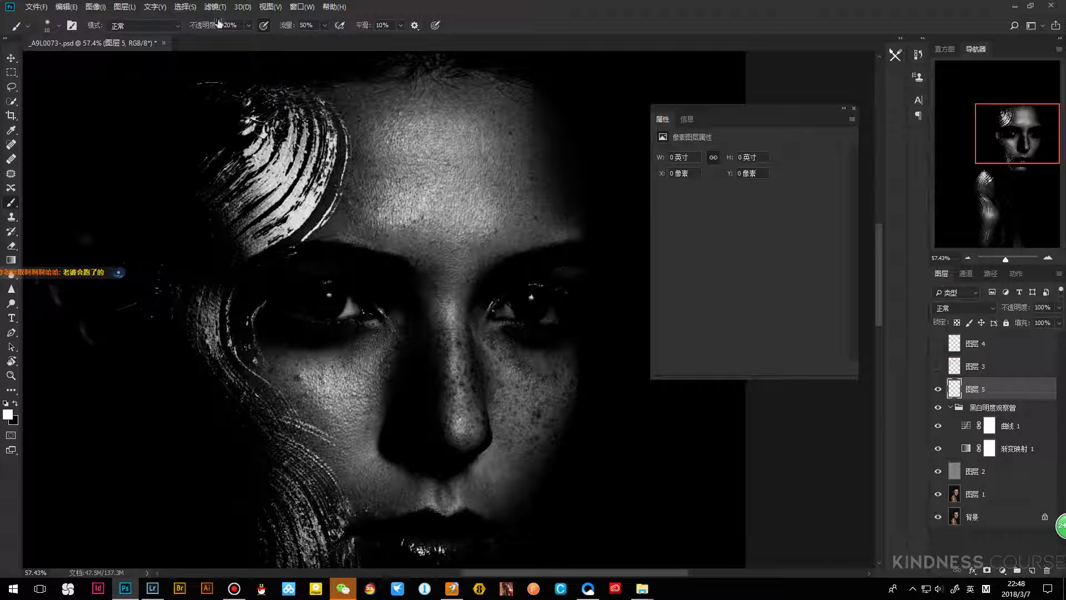
Set the brush to 100% opacity and 100% flow with the hard round 123 px preset, enable pressure-controlled size, and reduce the tip
click(190, 25)
text(100)
key(Tab)
text(100)
click(71, 25)
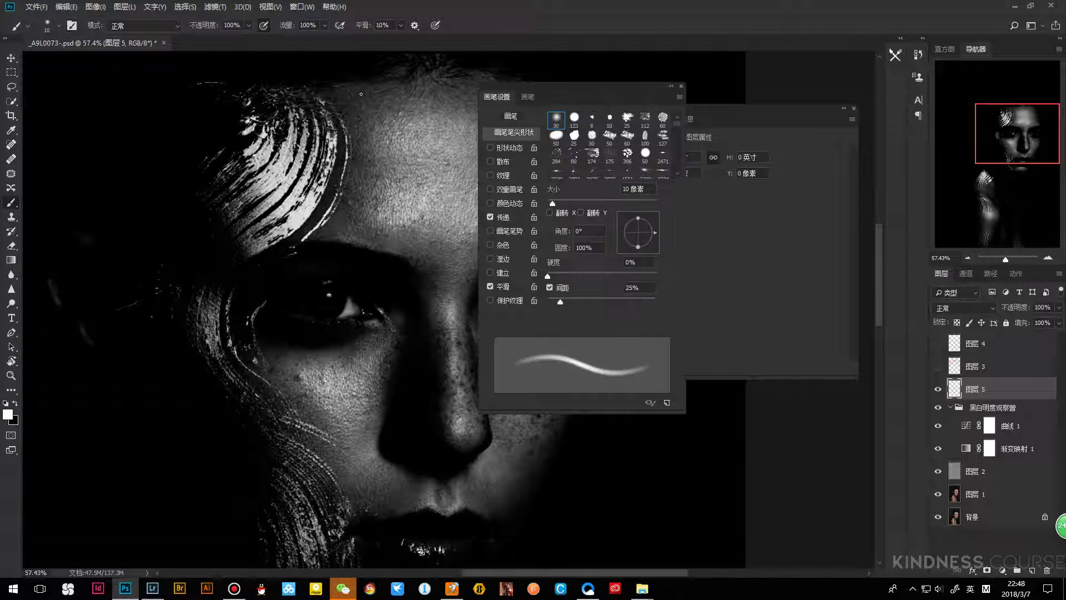
click(575, 119)
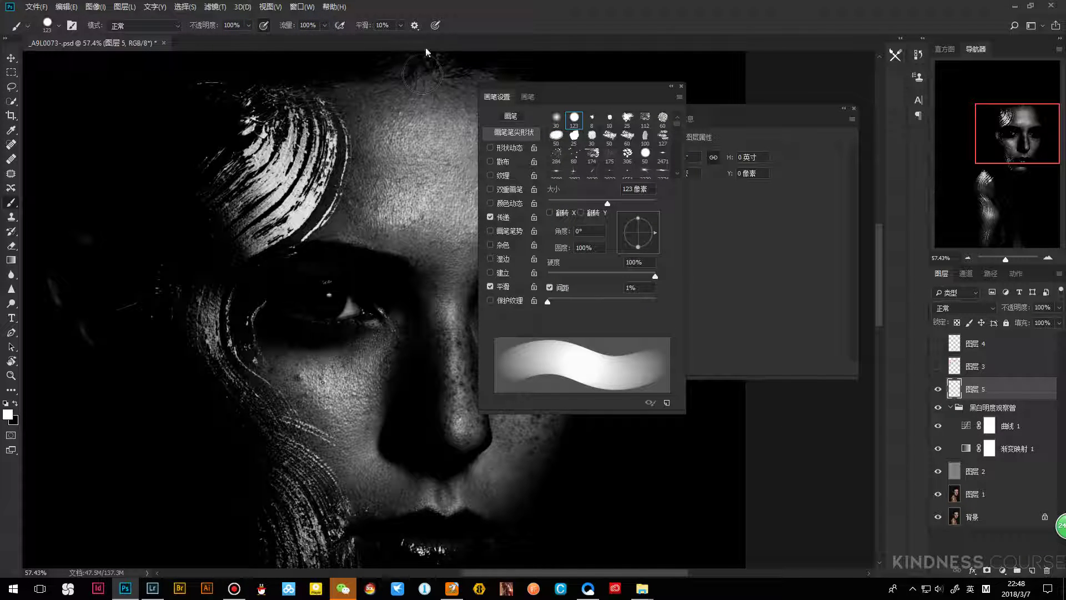
click(435, 25)
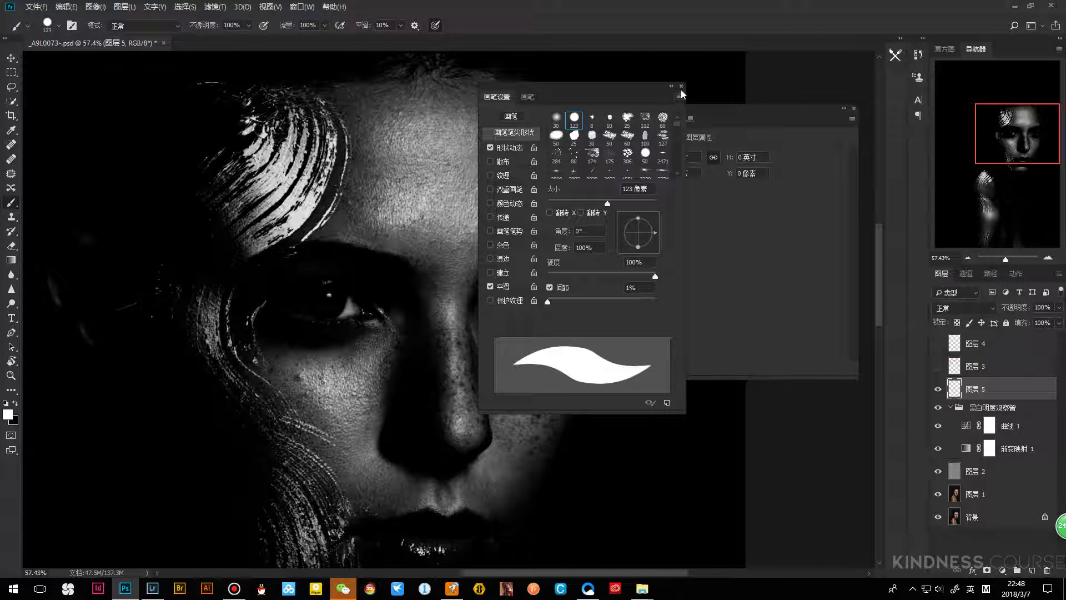
click(681, 85)
key(bracketleft)
key(bracketleft)
key(bracketleft)
key(bracketleft)
key(bracketleft)
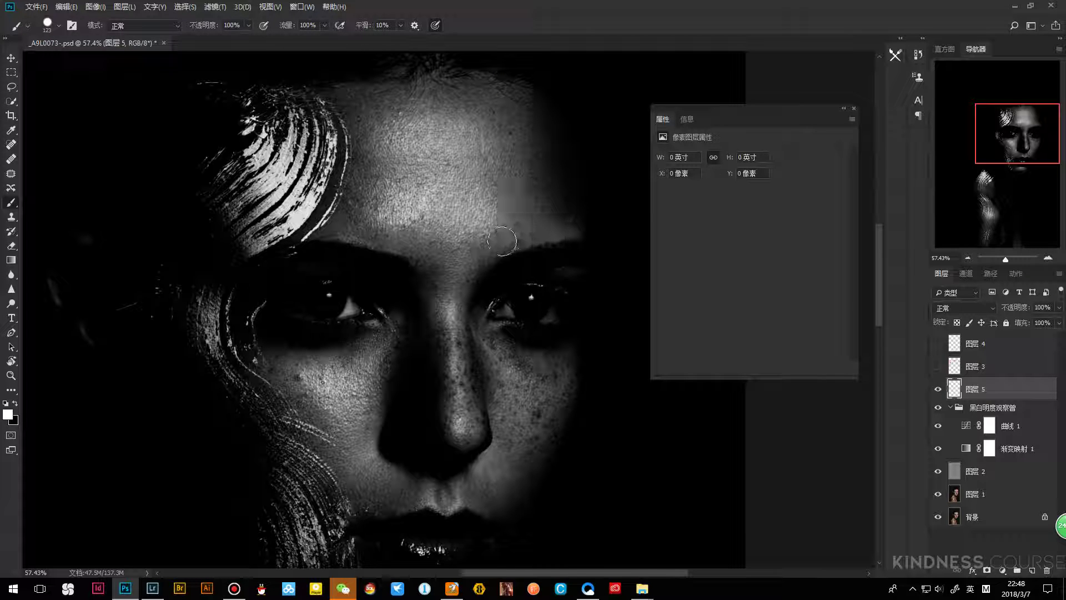
key(bracketleft)
key(bracketleft)
key(bracketleft)
key(bracketleft)
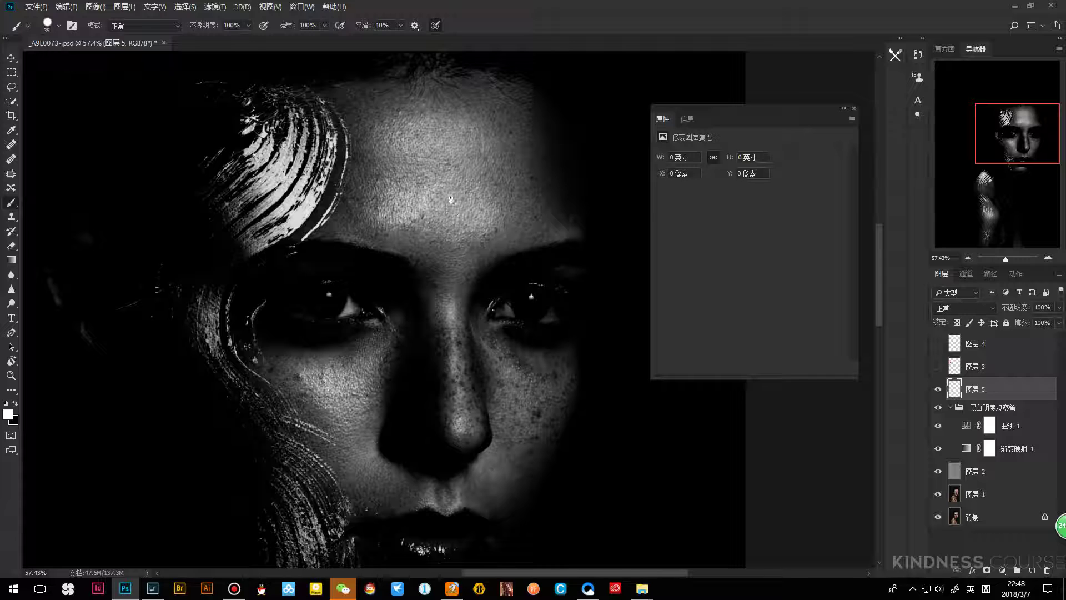
Sketch an angular white side-profile line from above the forehead down past the nose to the lips on 图层 5
key(ctrl+z)
mouse_move(487, 129)
mouse_down()
mouse_move(448, 176)
mouse_move(446, 201)
mouse_up()
key(ctrl+z)
key(ctrl+z)
shift+click(593, 375)
mouse_move(491, 125)
mouse_down()
mouse_move(486, 193)
mouse_move(487, 115)
mouse_move(502, 240)
mouse_up()
mouse_move(591, 525)
mouse_down()
mouse_move(566, 341)
mouse_move(561, 364)
mouse_move(501, 405)
mouse_move(497, 276)
mouse_move(541, 341)
mouse_move(529, 356)
mouse_up()
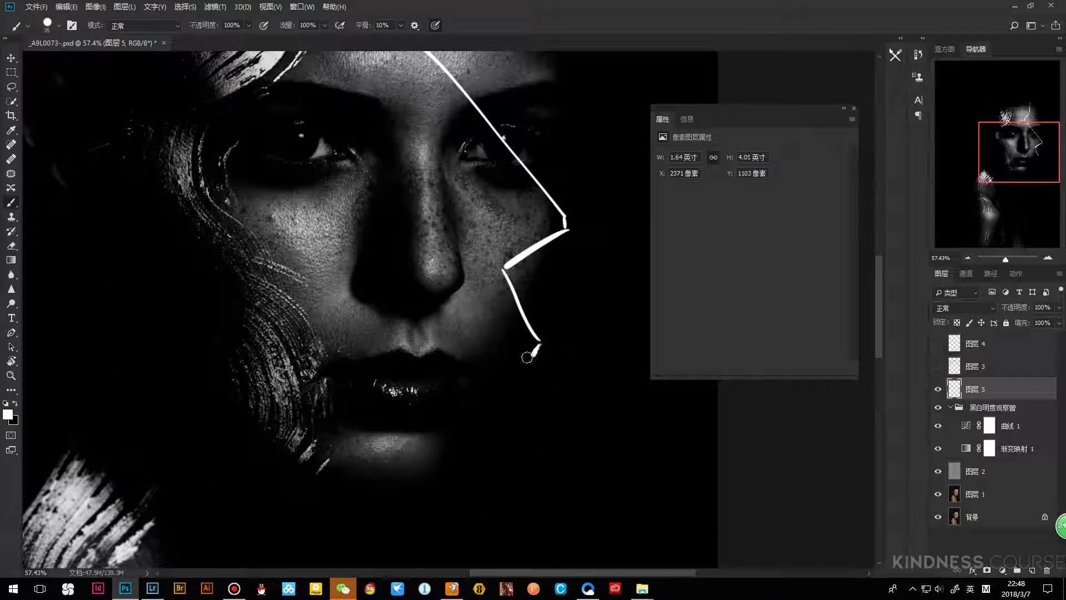
drag(497, 150, 473, 297)
drag(461, 161, 471, 283)
click(451, 238)
shift+click(451, 78)
scroll(451, 89, down, 2)
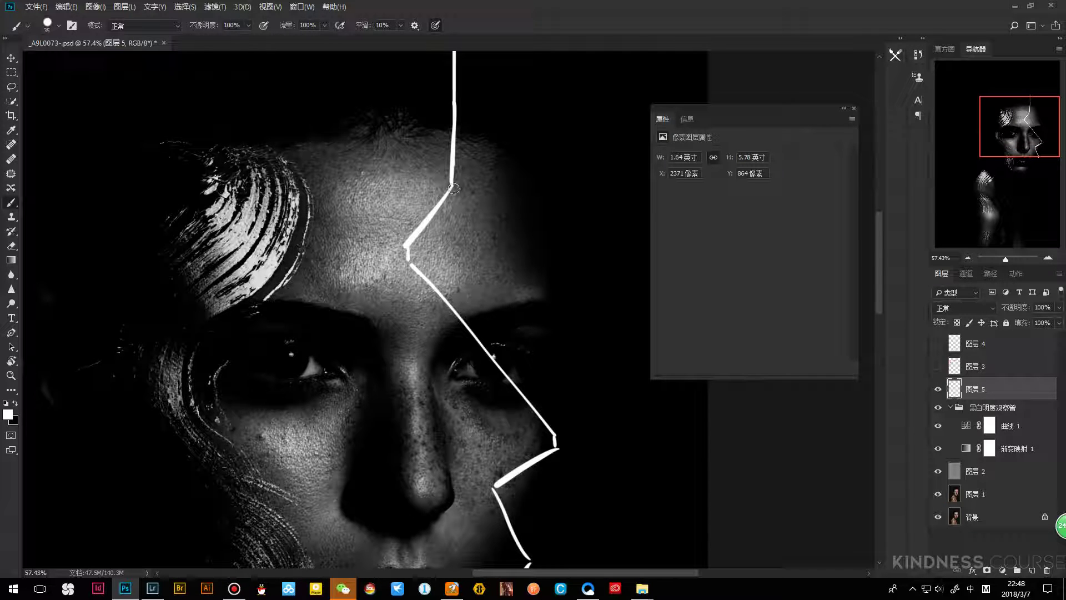
Erase the sketched profile line where it crosses the face on 图层 5
key(e)
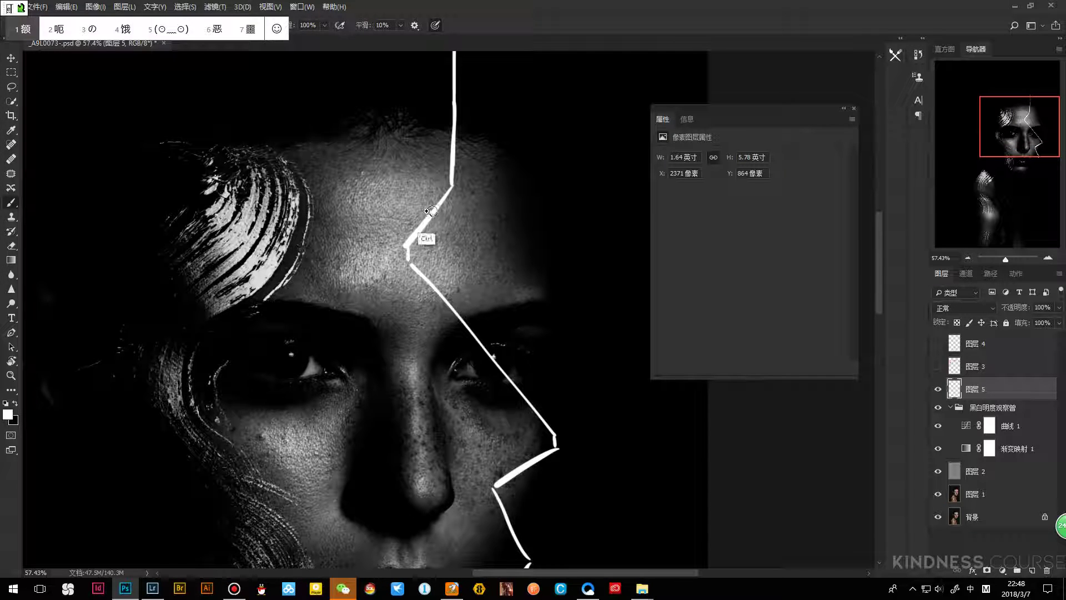
key(shift)
key(e)
mouse_move(469, 172)
mouse_down()
mouse_move(463, 227)
mouse_move(574, 477)
mouse_up()
scroll(544, 285, down, 5)
drag(503, 355, 538, 438)
mouse_move(461, 260)
mouse_down()
mouse_move(494, 347)
mouse_move(459, 305)
mouse_move(448, 317)
mouse_move(464, 317)
mouse_up()
Outline the trapezoid plane between the brows with straight white brush lines, narrowing toward the nose bridge
key(b)
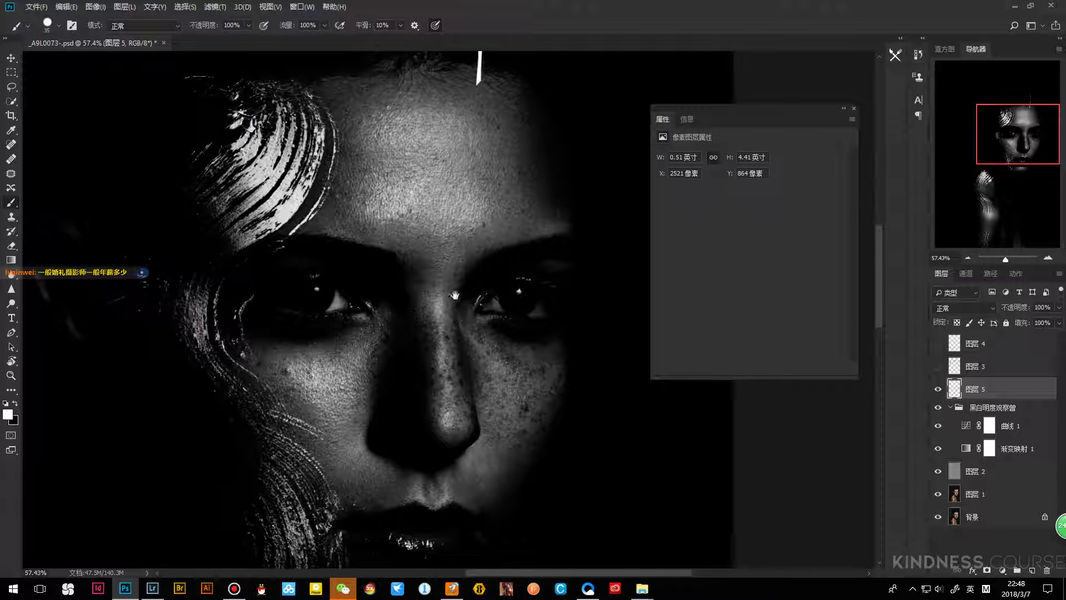
drag(395, 247, 488, 247)
shift+click(460, 287)
click(396, 247)
shift+click(417, 286)
click(423, 292)
shift+click(467, 291)
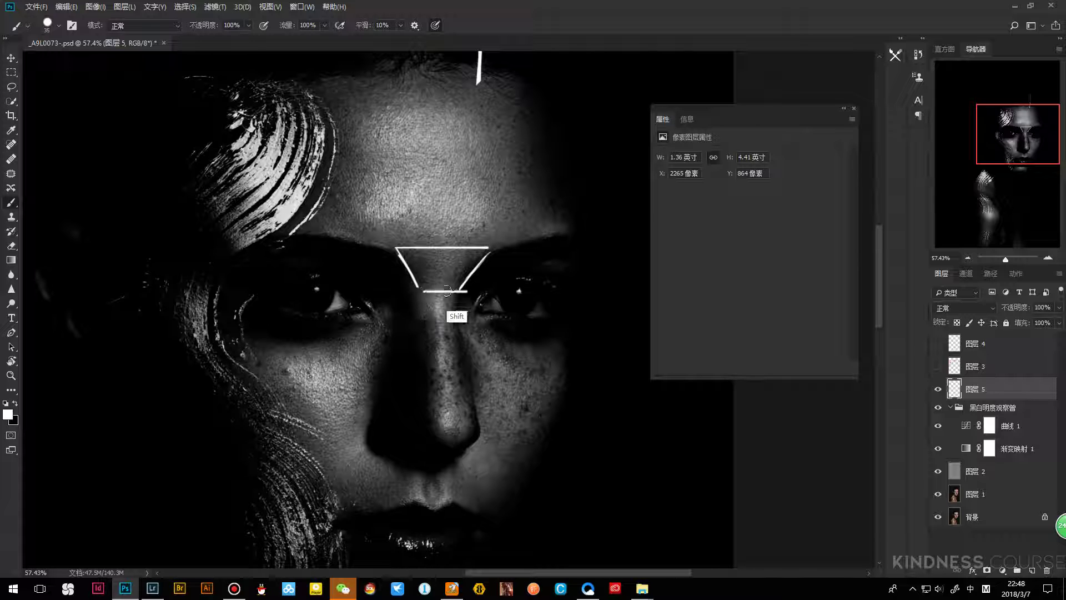
drag(428, 296, 419, 290)
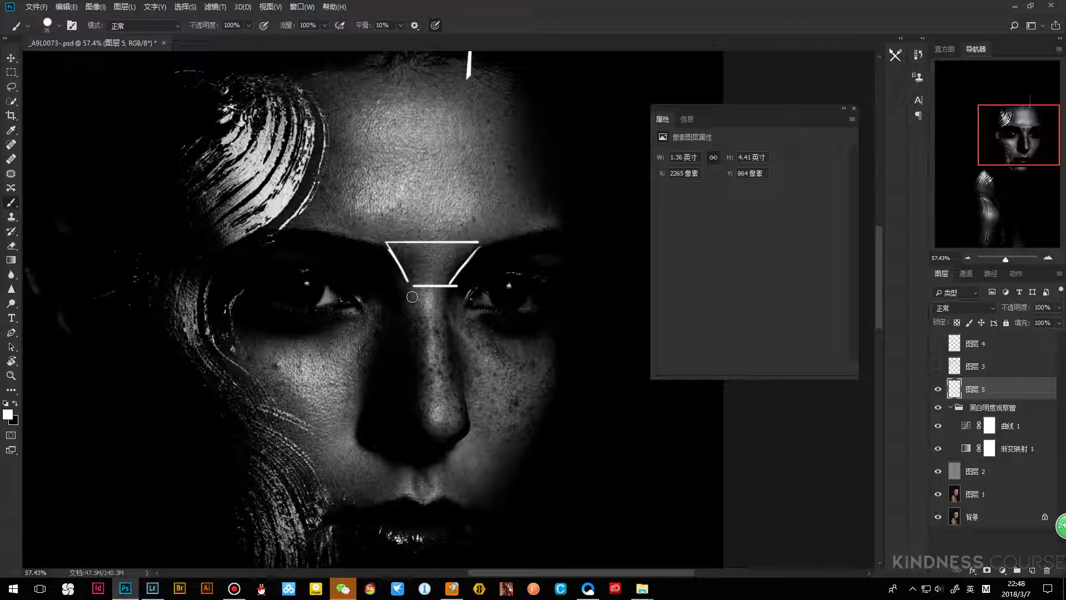
Outline the front plane of the nose bridge in white from the trapezoid's lower edge to the nose tip
drag(416, 290, 413, 410)
key(ctrl+z)
drag(416, 290, 412, 414)
click(454, 287)
shift+click(478, 417)
key(ctrl+z)
Outline the nose's shaded side plane, the brow-side facet above it, and the underside of the nose tip
key(ctrl+z)
mouse_move(411, 415)
mouse_down()
mouse_move(471, 416)
mouse_move(441, 416)
mouse_up()
mouse_move(385, 320)
mouse_down()
mouse_move(416, 290)
mouse_move(394, 316)
mouse_up()
key(ctrl+z)
mouse_move(388, 243)
mouse_down()
mouse_move(384, 291)
mouse_move(376, 277)
mouse_move(393, 313)
mouse_up()
mouse_move(388, 415)
mouse_down()
mouse_move(398, 322)
mouse_move(385, 434)
mouse_move(410, 414)
mouse_up()
key(ctrl+z)
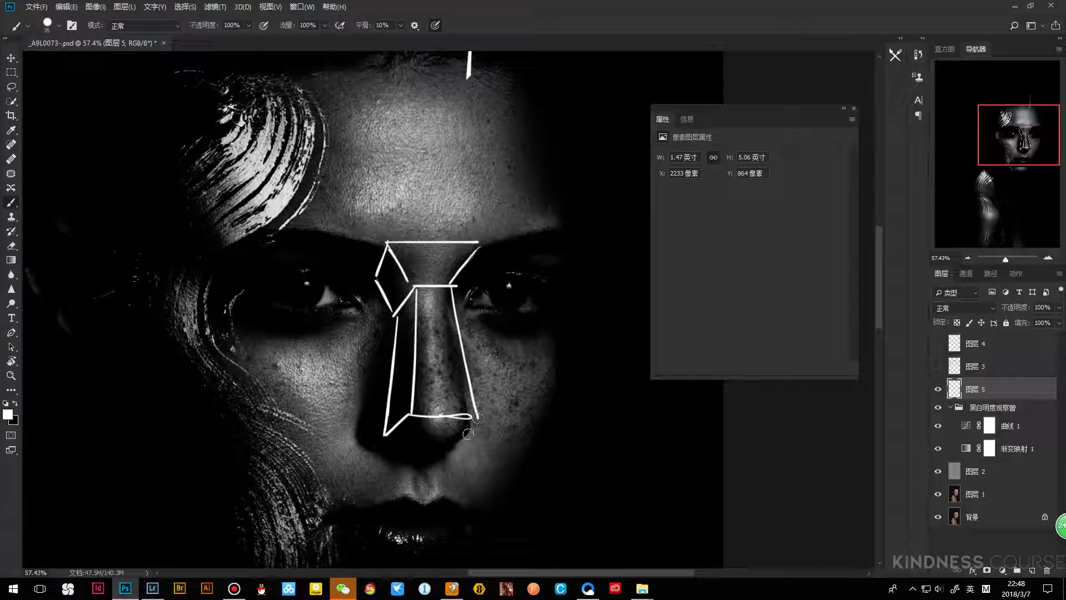
drag(476, 417, 478, 436)
drag(388, 438, 478, 438)
scroll(409, 324, down, 2)
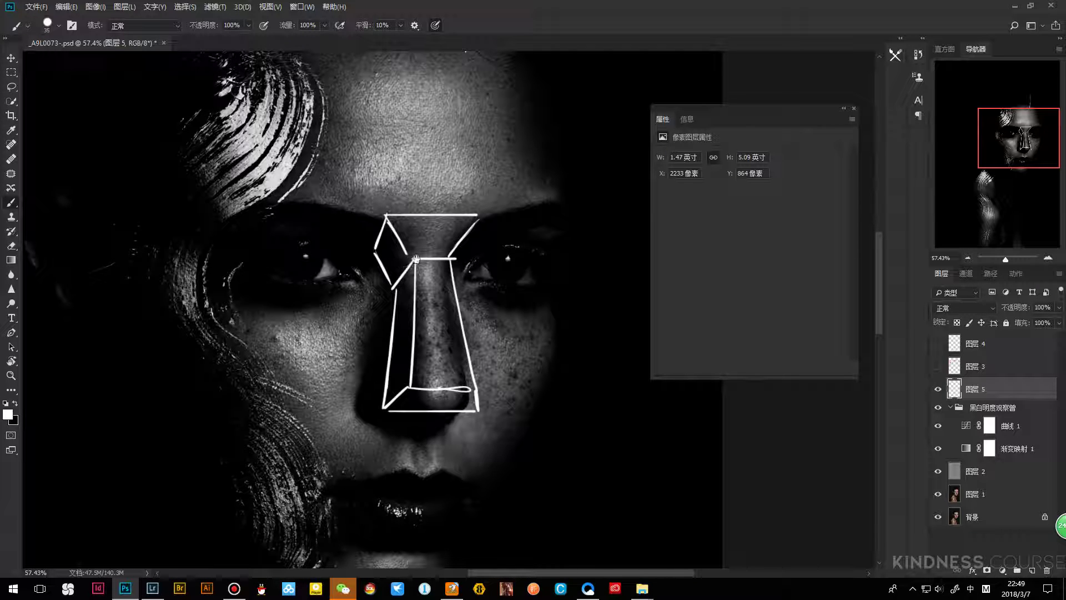
Sketch a curved vase outline with a narrow neck and rounded body in the dark area above the hair
drag(357, 133, 381, 288)
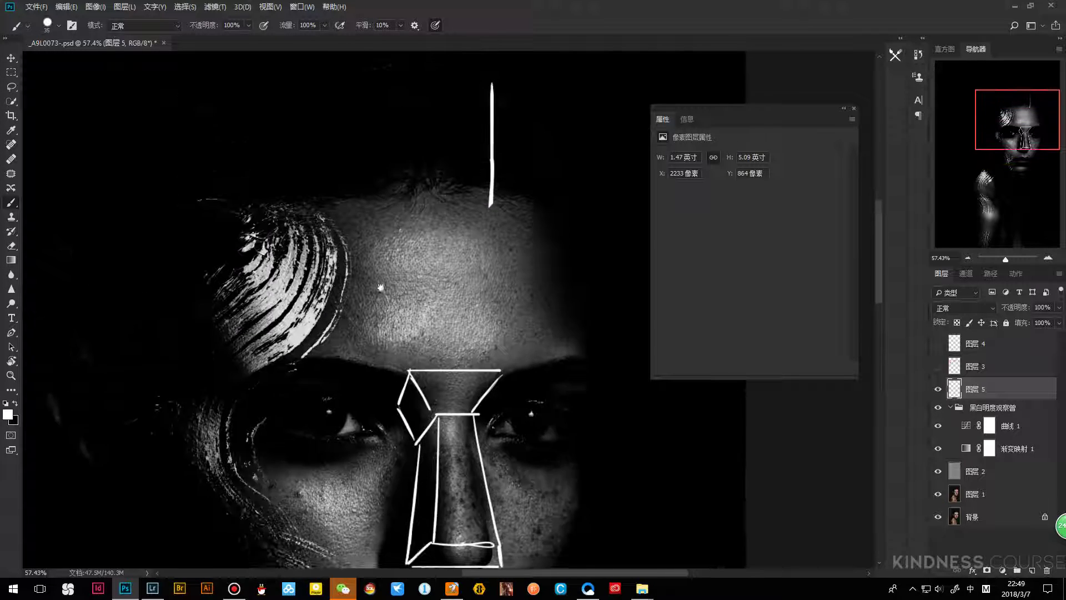
scroll(380, 287, left, 8)
scroll(381, 287, up, 2)
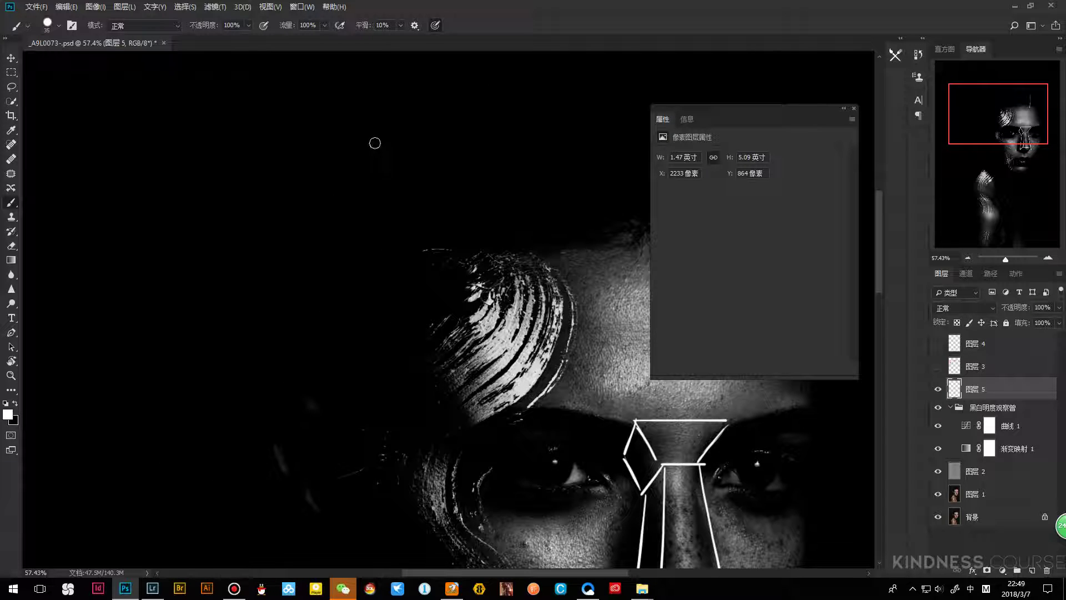
mouse_move(403, 131)
mouse_down()
mouse_move(458, 137)
mouse_move(439, 149)
mouse_move(452, 274)
mouse_up()
key(ctrl+z)
key(ctrl+z)
drag(404, 134, 412, 182)
key(ctrl+z)
key(ctrl+z)
drag(403, 208, 405, 239)
key(ctrl+z)
drag(415, 177, 405, 249)
key(ctrl+z)
mouse_move(413, 176)
mouse_down()
mouse_move(395, 238)
mouse_move(398, 222)
mouse_up()
key(ctrl+z)
mouse_move(415, 178)
mouse_down()
mouse_move(400, 248)
mouse_move(426, 282)
mouse_move(445, 270)
mouse_up()
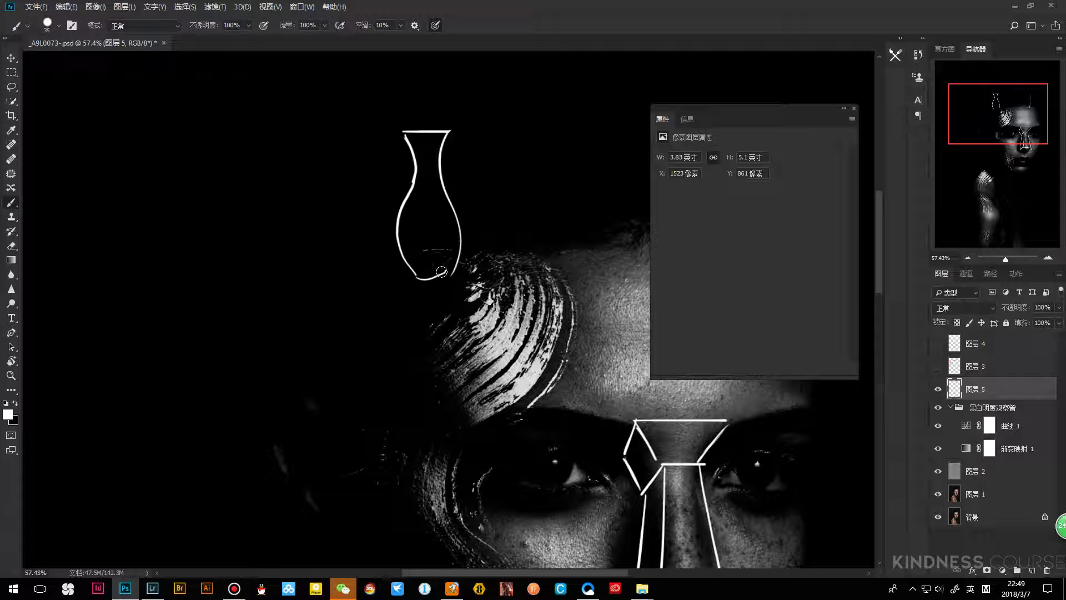
Sketch a second vase beside the curved one, building its neck and body from straight angular segments
scroll(425, 233, right, 5)
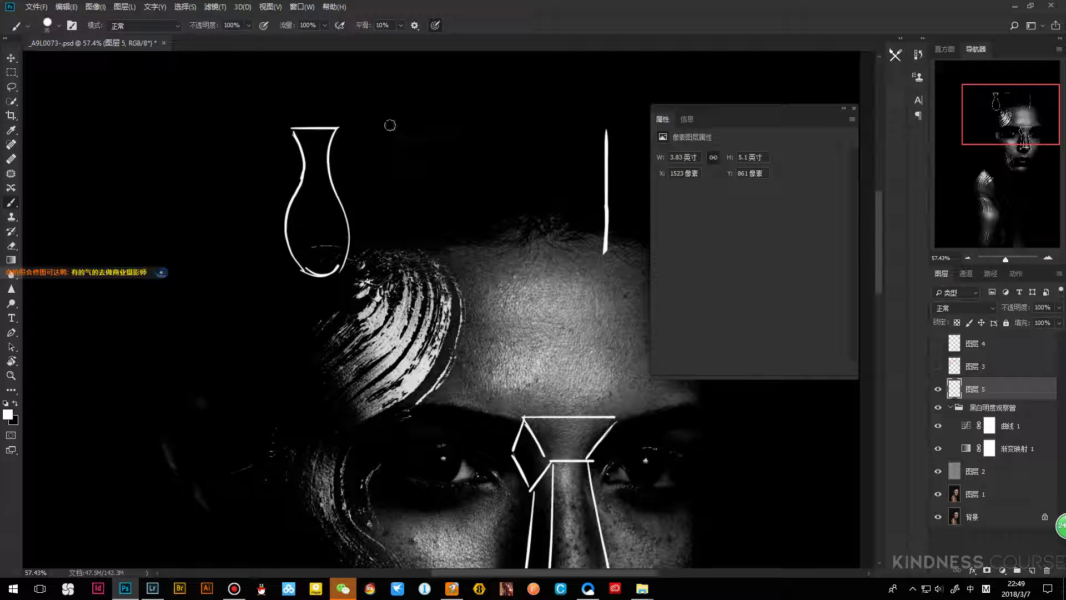
mouse_move(393, 131)
mouse_down()
mouse_move(431, 134)
mouse_move(405, 162)
mouse_move(393, 139)
mouse_move(399, 148)
mouse_move(433, 138)
mouse_move(396, 184)
mouse_up()
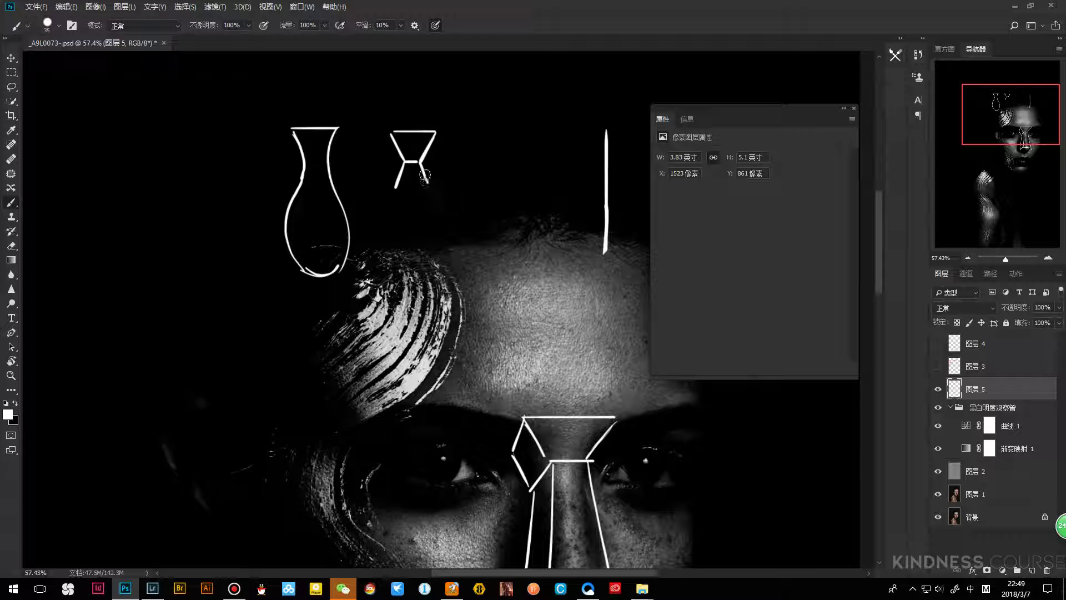
key(ctrl+alt+z)
key(ctrl+alt+z)
mouse_move(405, 162)
mouse_down()
mouse_move(406, 191)
mouse_move(419, 187)
mouse_move(385, 222)
mouse_up()
mouse_move(420, 190)
mouse_down()
mouse_move(440, 220)
mouse_move(386, 255)
mouse_up()
mouse_move(440, 221)
mouse_down()
mouse_move(439, 253)
mouse_move(394, 271)
mouse_move(431, 276)
mouse_move(391, 259)
mouse_move(405, 247)
mouse_move(411, 257)
mouse_move(386, 180)
mouse_up()
key(v)
key(shift)
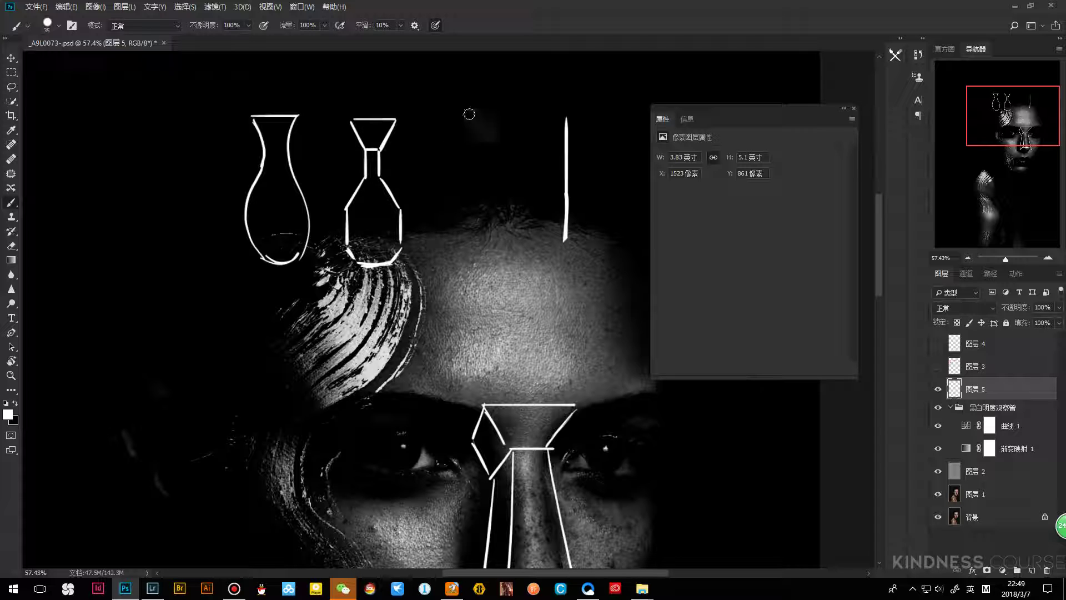
Sketch the flat top and inward-tapering rim faces of a three-dimensional block vase above the forehead
mouse_move(433, 95)
mouse_down()
mouse_move(500, 96)
mouse_move(451, 120)
mouse_move(478, 119)
mouse_move(445, 119)
mouse_move(455, 118)
mouse_up()
drag(456, 109, 464, 118)
drag(472, 110, 476, 118)
mouse_move(472, 200)
mouse_down()
mouse_move(440, 151)
mouse_move(448, 137)
mouse_move(499, 158)
mouse_move(465, 192)
mouse_up()
mouse_move(410, 166)
mouse_down()
mouse_move(463, 191)
mouse_move(459, 203)
mouse_up()
key(ctrl+z)
drag(502, 159, 458, 208)
key(ctrl+z)
Add the vertical neck faces and the outward-sloping shoulder beneath the block vase's rim
mouse_move(411, 168)
mouse_down()
mouse_move(420, 188)
mouse_move(457, 206)
mouse_move(442, 172)
mouse_up()
mouse_move(410, 142)
mouse_down()
mouse_move(410, 174)
mouse_move(444, 177)
mouse_move(447, 191)
mouse_up()
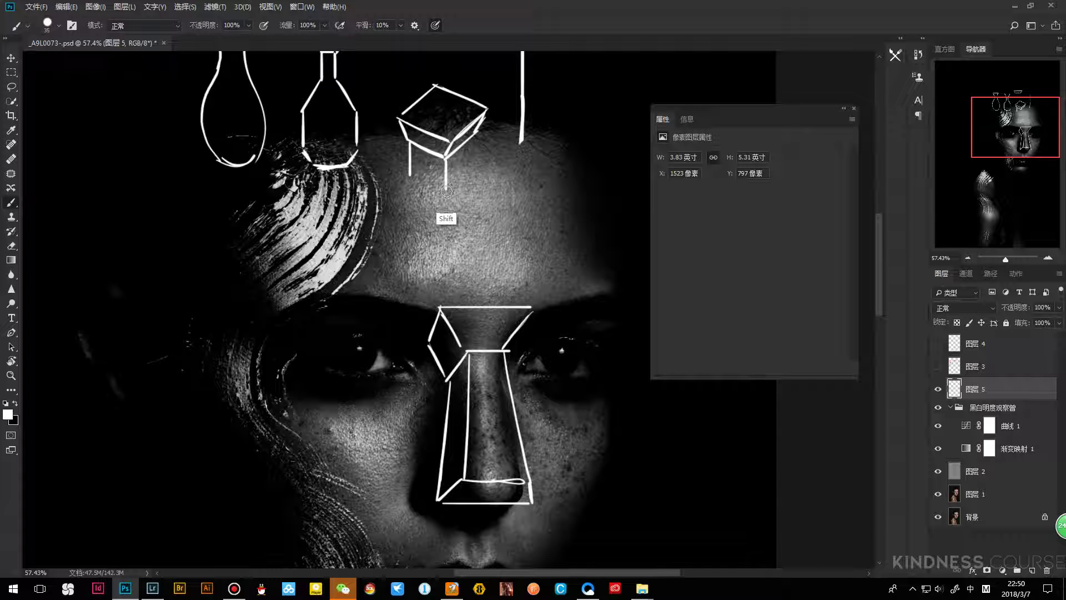
drag(474, 133, 474, 162)
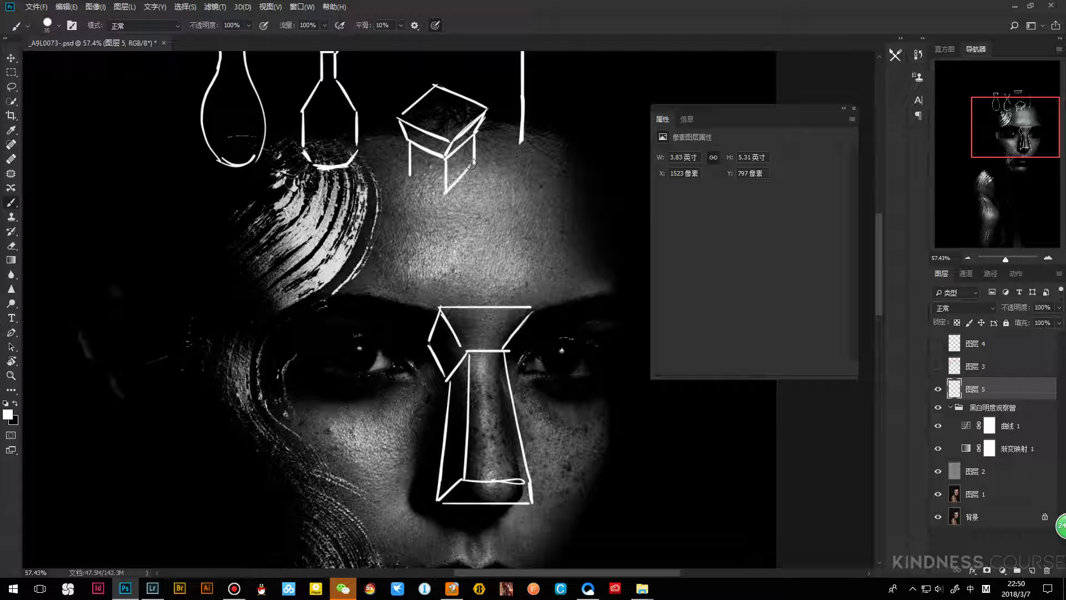
mouse_move(410, 173)
mouse_down()
mouse_move(446, 189)
mouse_move(412, 155)
mouse_move(378, 149)
mouse_up()
mouse_move(465, 119)
mouse_down()
mouse_move(491, 134)
mouse_move(443, 180)
mouse_up()
Draw the block vase's box-shaped lower body over the forehead, with its vertical and bottom edges
mouse_move(379, 155)
mouse_down()
mouse_move(441, 181)
mouse_move(428, 174)
mouse_move(427, 227)
mouse_up()
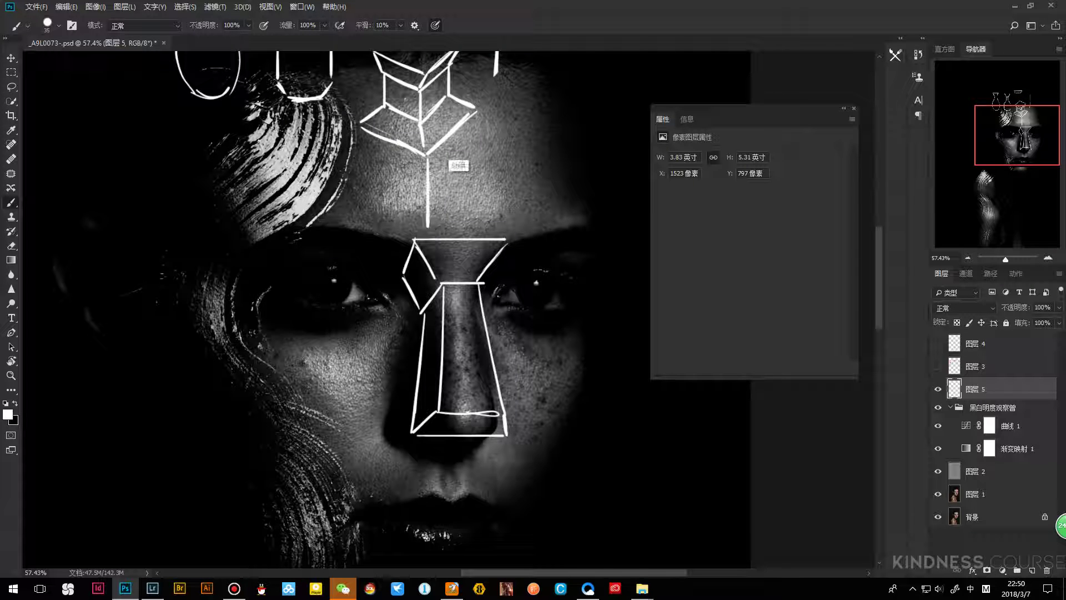
mouse_move(473, 107)
mouse_down()
mouse_move(473, 171)
mouse_move(433, 220)
mouse_up()
mouse_move(365, 136)
mouse_down()
mouse_move(417, 181)
mouse_move(416, 230)
mouse_move(470, 268)
mouse_up()
mouse_move(472, 198)
mouse_down()
mouse_move(428, 201)
mouse_move(438, 231)
mouse_up()
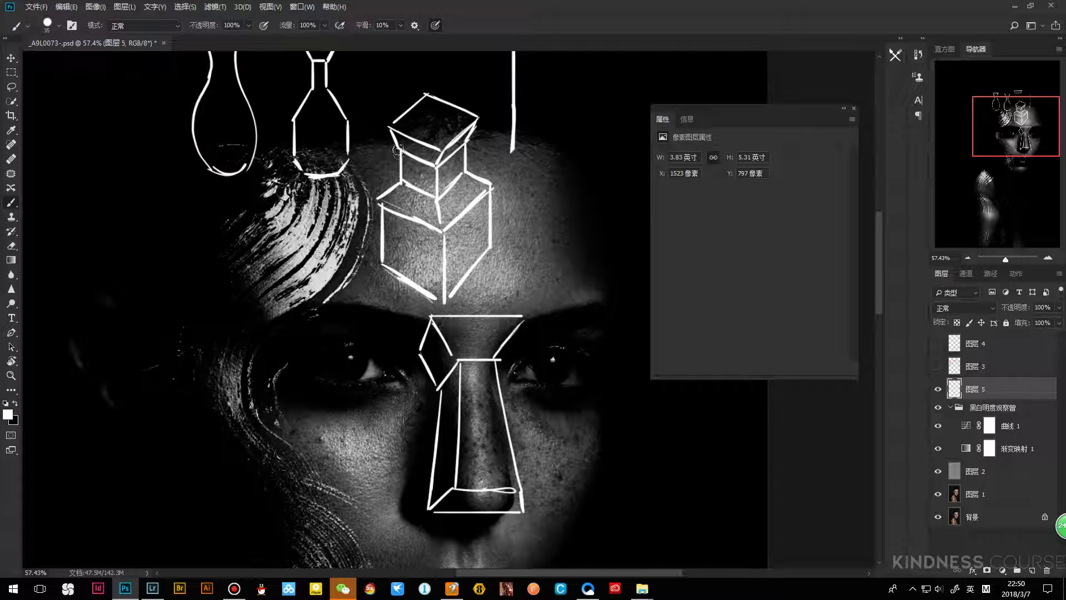
Undo the last two strokes and draw direction arrows on the between-brow trapezoid and the nose bridge plane
key(ctrl+z)
key(ctrl+z)
mouse_move(477, 351)
mouse_down()
mouse_move(431, 233)
mouse_move(444, 233)
mouse_move(443, 282)
mouse_move(445, 269)
mouse_up()
drag(469, 177, 437, 285)
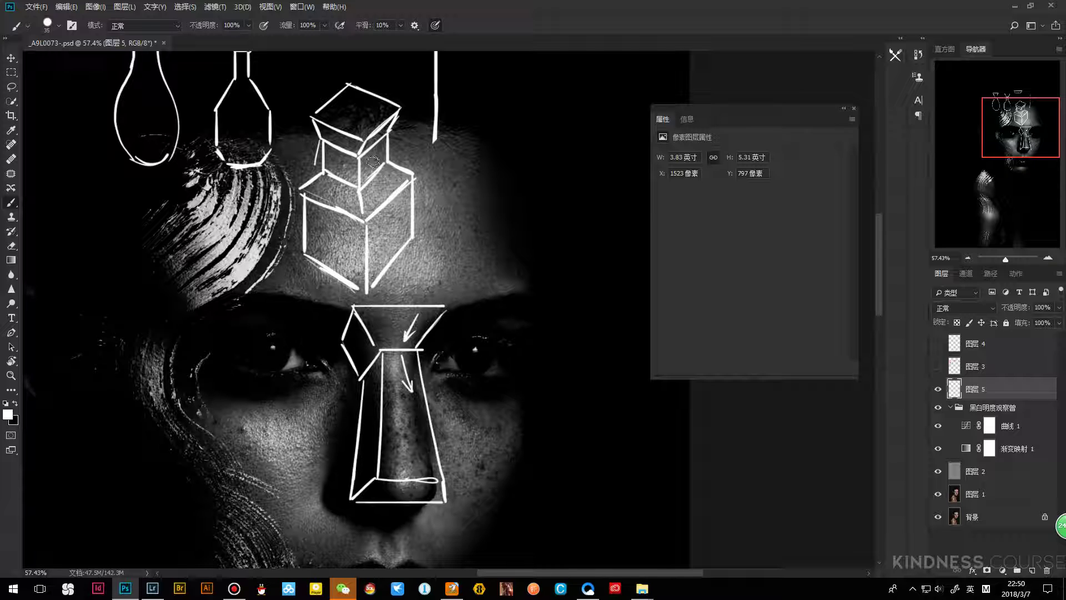
Erase the block vase sketch from the forehead and return to the Brush with a larger tip
key(e)
mouse_move(314, 136)
mouse_down()
mouse_move(329, 108)
mouse_move(394, 88)
mouse_move(356, 162)
mouse_move(377, 234)
mouse_move(352, 277)
mouse_move(287, 209)
mouse_move(362, 281)
mouse_move(396, 276)
mouse_move(388, 203)
mouse_up()
key(b)
drag(386, 251, 380, 272)
key(bracketright)
key(bracketright)
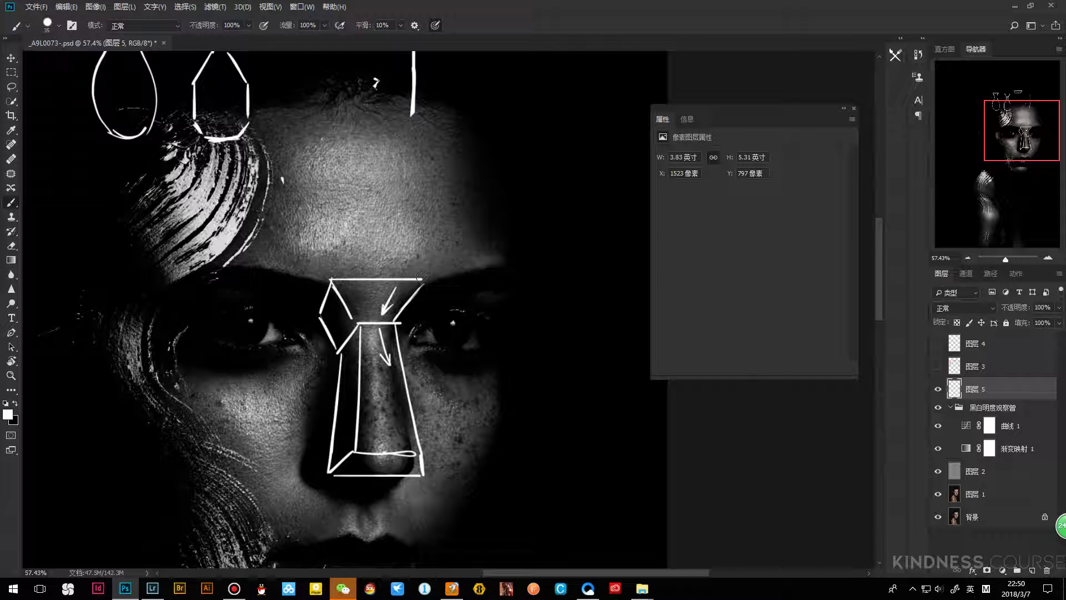
Sketch a box-shaped brow block with rounded ends and a side face above the between-brow trapezoid
mouse_move(425, 282)
mouse_down()
mouse_move(441, 268)
mouse_move(447, 225)
mouse_up()
key(ctrl+z)
mouse_move(425, 282)
mouse_down()
mouse_move(434, 250)
mouse_move(424, 283)
mouse_up()
drag(430, 245, 432, 266)
mouse_move(325, 254)
mouse_down()
mouse_move(329, 280)
mouse_move(295, 292)
mouse_move(320, 314)
mouse_up()
key(ctrl+z)
key(ctrl+alt+z)
key(ctrl+alt+z)
mouse_move(322, 249)
mouse_down()
mouse_move(330, 279)
mouse_move(294, 291)
mouse_move(428, 250)
mouse_move(435, 278)
mouse_move(421, 277)
mouse_up()
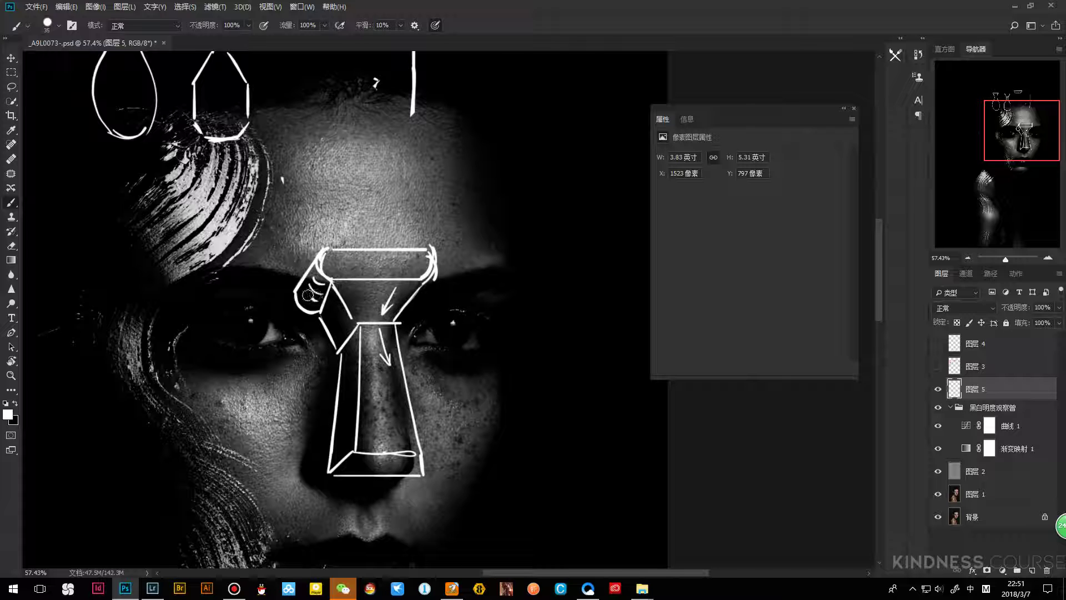
mouse_move(317, 257)
mouse_down()
mouse_move(345, 254)
mouse_move(315, 269)
mouse_up()
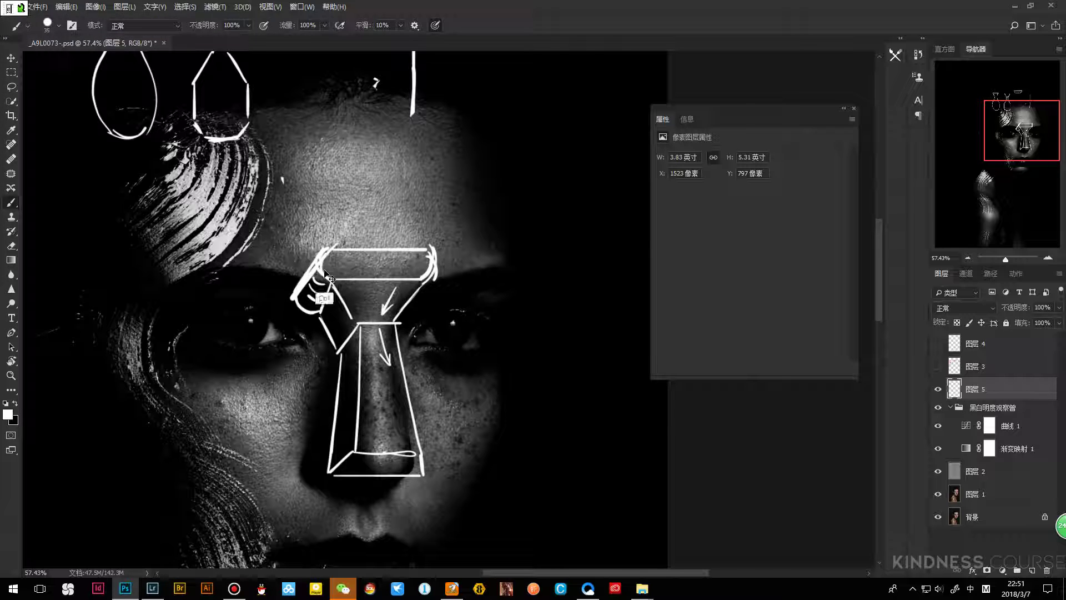
Erase the brow block sketch above the between-brow trapezoid
key(e)
key(shift)
key(e)
mouse_move(318, 270)
mouse_down()
mouse_move(294, 305)
mouse_move(378, 252)
mouse_move(426, 269)
mouse_move(419, 264)
mouse_move(386, 297)
mouse_move(413, 297)
mouse_move(410, 251)
mouse_up()
Brush a row of curved contour lines rising from the trapezoid's upper edge into the lower forehead
key(b)
drag(408, 312, 434, 269)
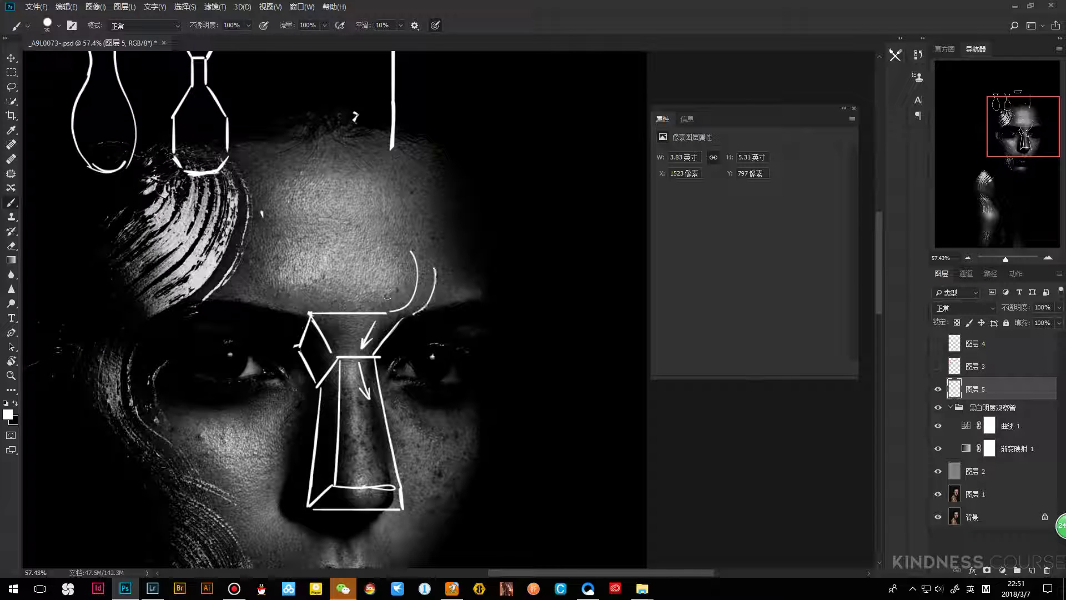
mouse_move(367, 311)
mouse_down()
mouse_move(378, 272)
mouse_move(335, 279)
mouse_move(312, 297)
mouse_move(314, 278)
mouse_up()
drag(308, 313, 291, 277)
drag(289, 312, 269, 262)
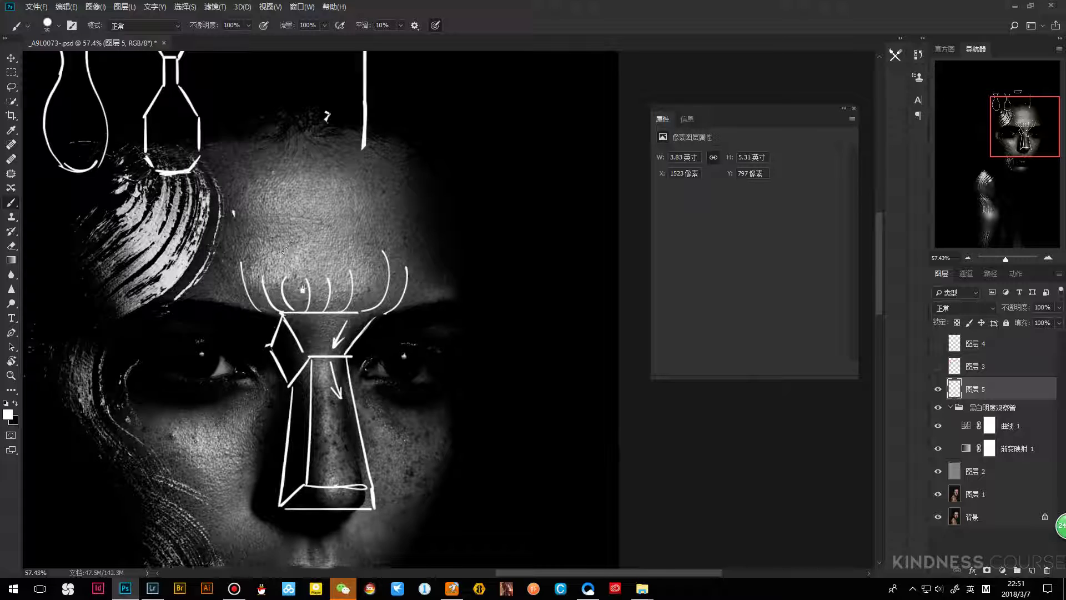
drag(486, 378, 539, 296)
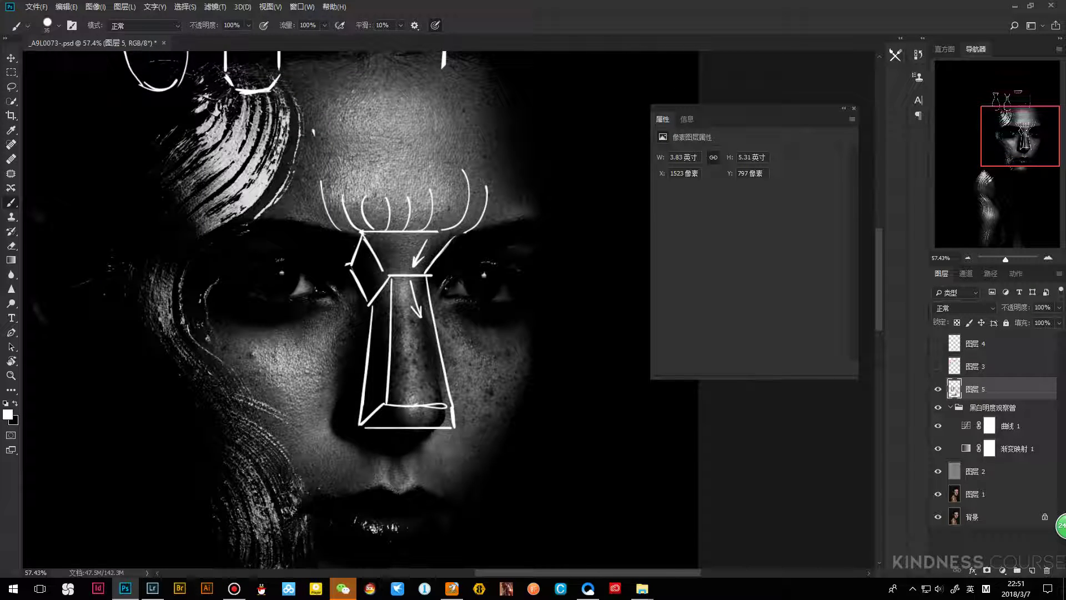
Hide 图层 5, add a new layer, and outline the between-brow trapezoid and the curved brow ridge band above it
click(938, 389)
click(1032, 570)
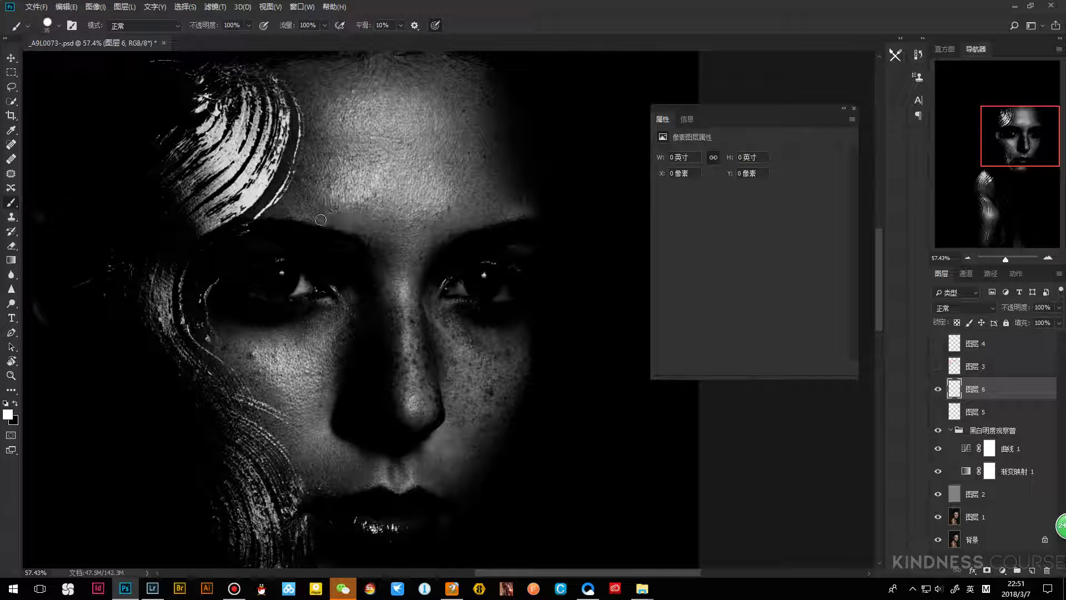
drag(365, 236, 435, 237)
drag(440, 237, 416, 267)
drag(365, 240, 383, 271)
drag(384, 268, 428, 264)
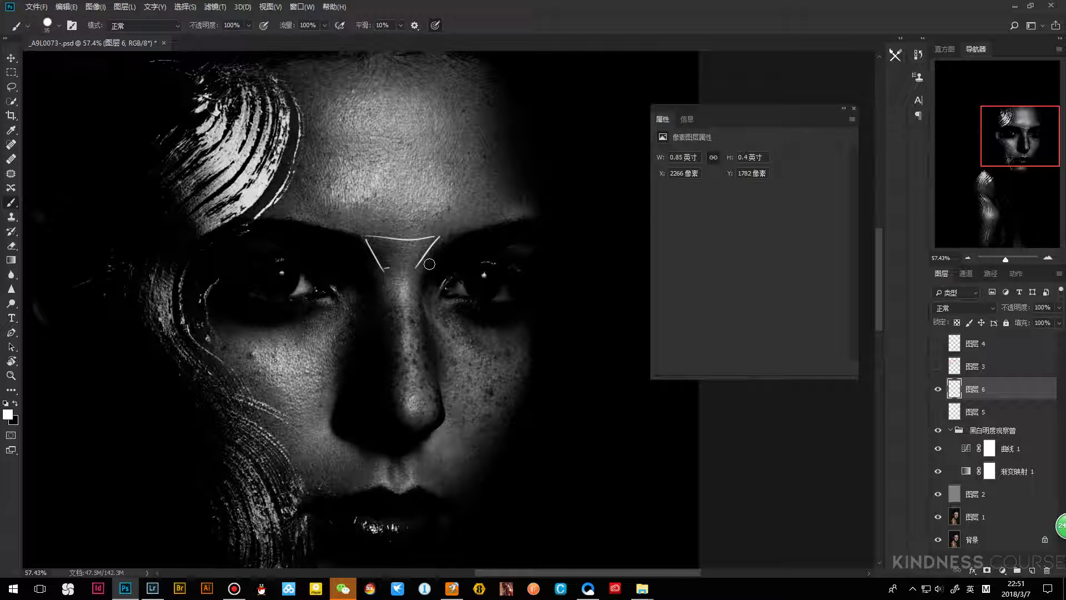
mouse_move(298, 219)
mouse_down()
mouse_move(319, 201)
mouse_move(391, 215)
mouse_move(483, 203)
mouse_move(493, 220)
mouse_move(439, 237)
mouse_move(348, 234)
mouse_move(366, 238)
mouse_up()
mouse_move(444, 229)
mouse_down()
mouse_move(438, 236)
mouse_move(429, 145)
mouse_up()
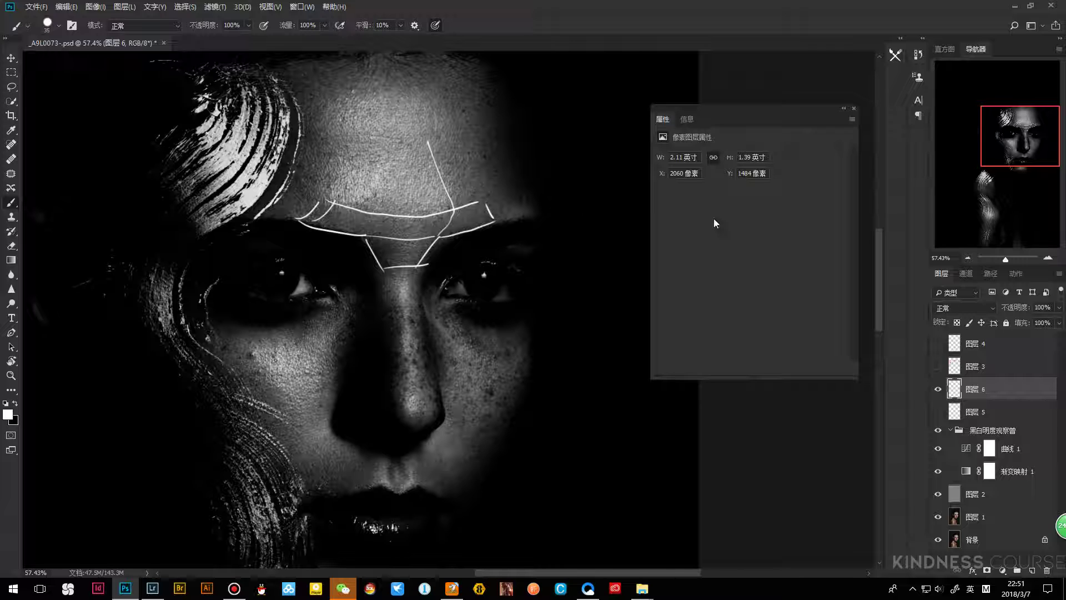
Hide 图层 6, view 图层 5's sketch briefly, and select the black-and-white observation group with both sketches hidden
click(938, 389)
click(937, 412)
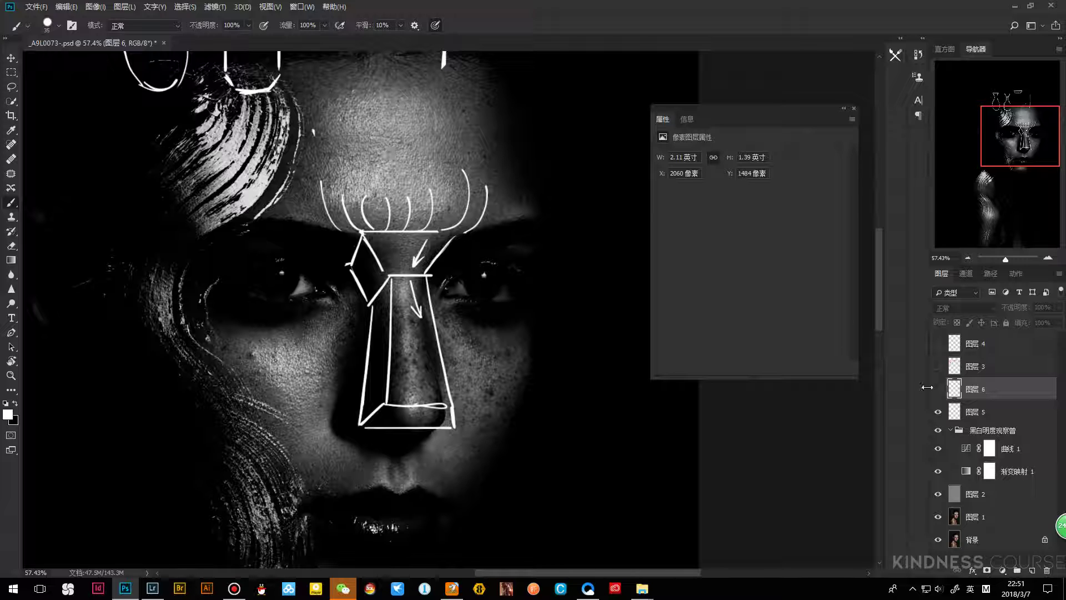
click(938, 412)
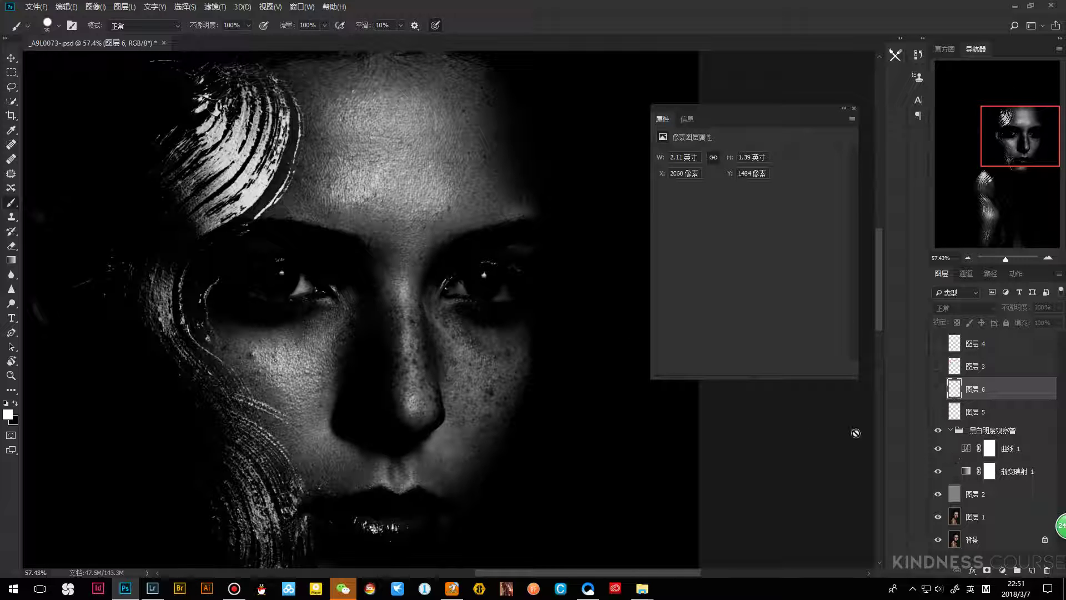
click(1021, 436)
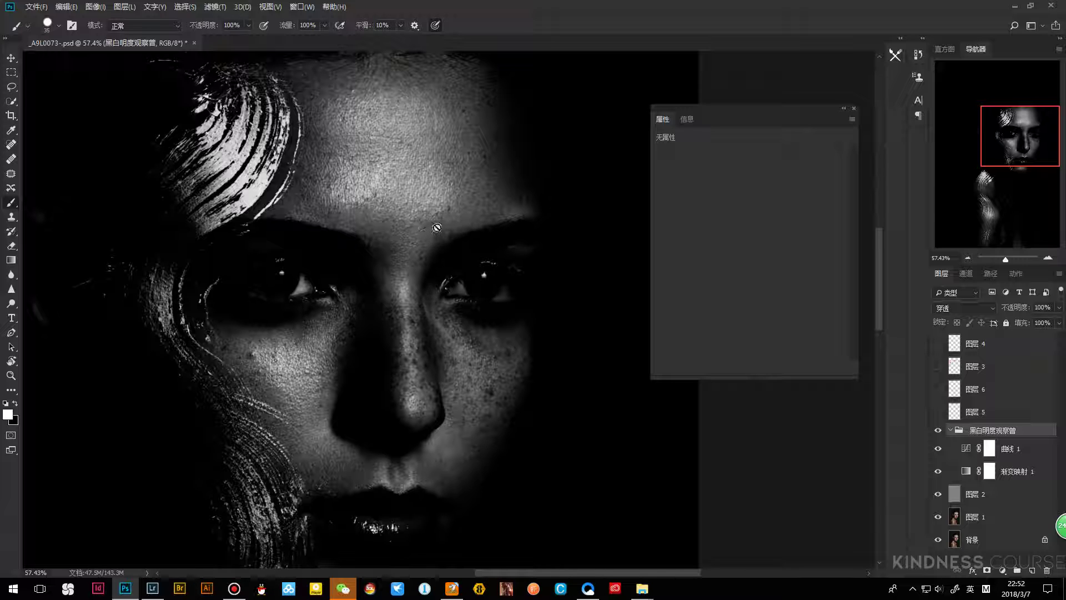
Show 图层 5 and enclose the brow contour lines with a curved upper edge and rounded outlines at both ends
click(938, 412)
click(958, 406)
mouse_move(202, 230)
mouse_down()
mouse_move(273, 198)
mouse_move(284, 302)
mouse_up()
key(ctrl+z)
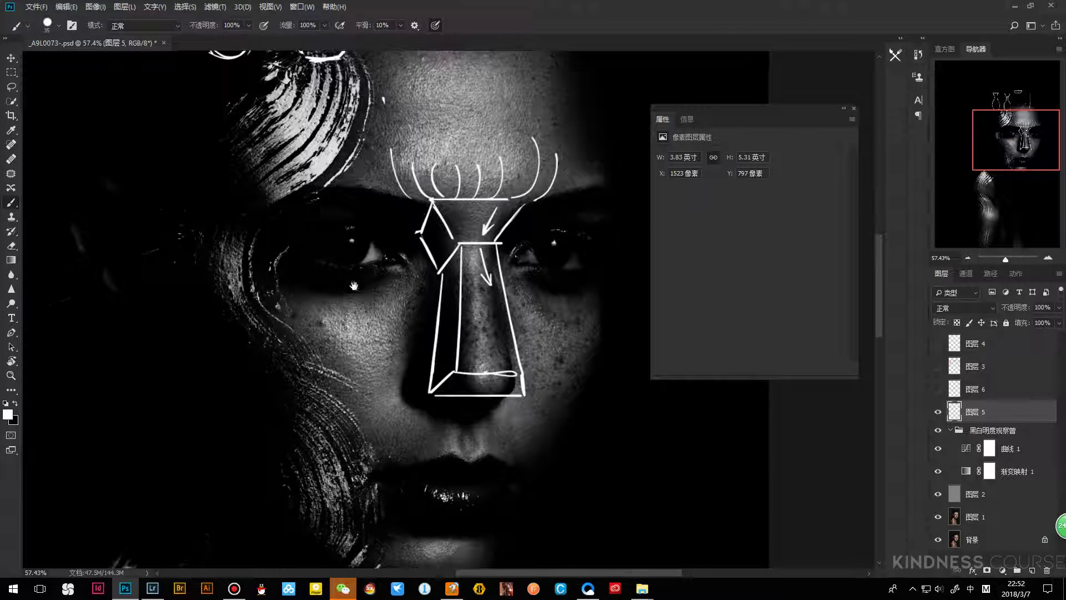
drag(353, 286, 262, 335)
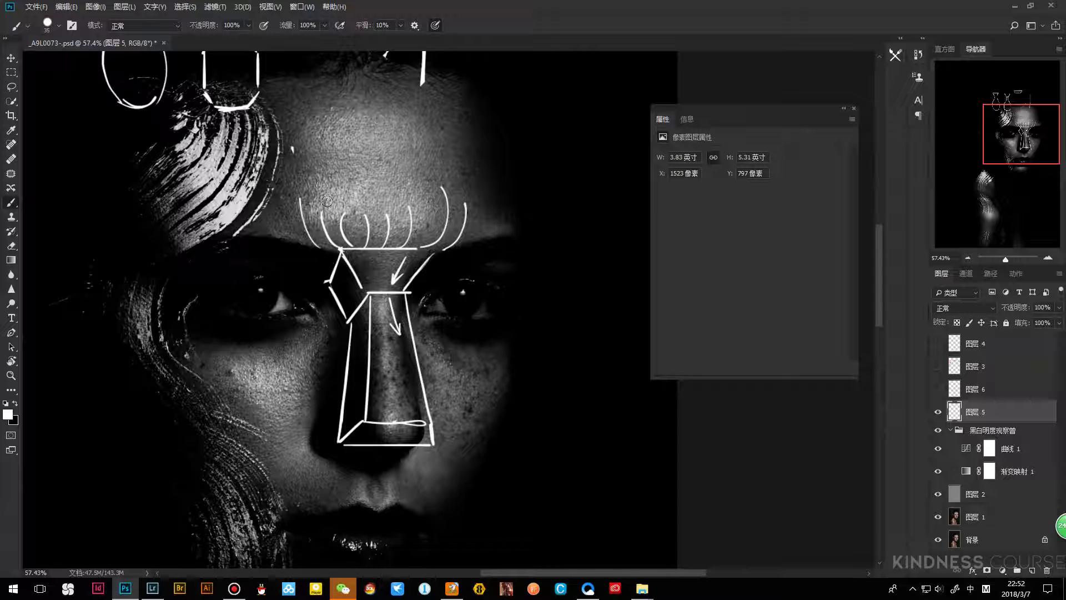
drag(297, 183, 458, 178)
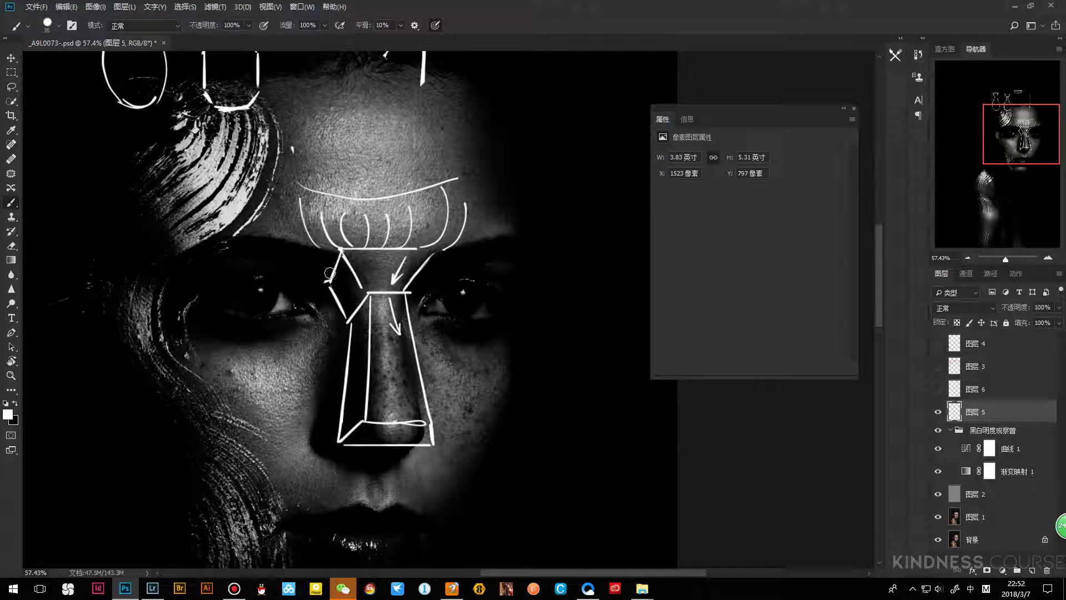
scroll(329, 273, up, 2)
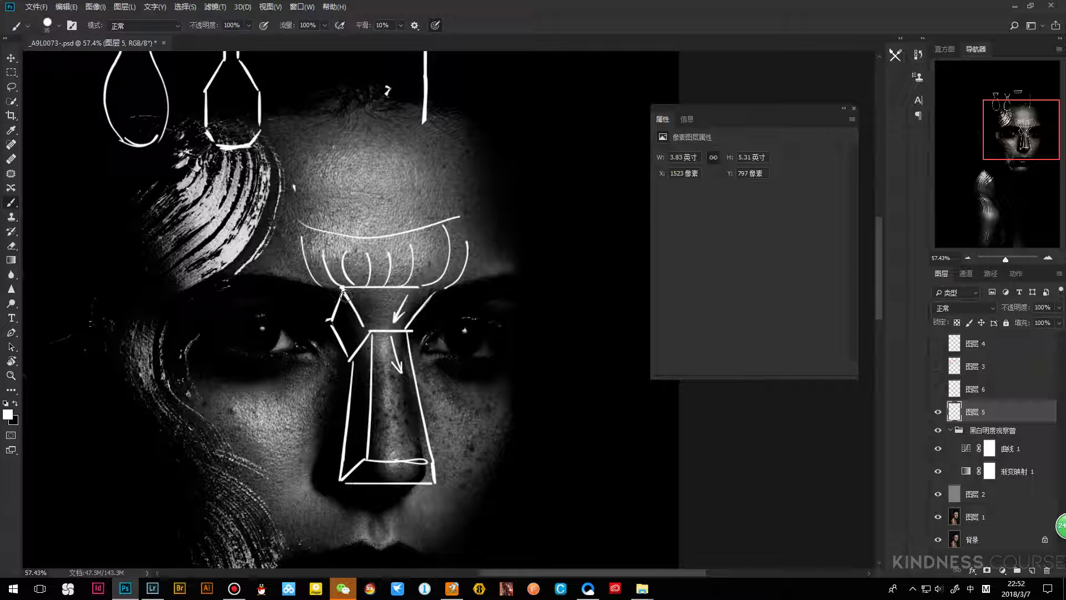
drag(296, 275, 300, 217)
drag(461, 218, 473, 286)
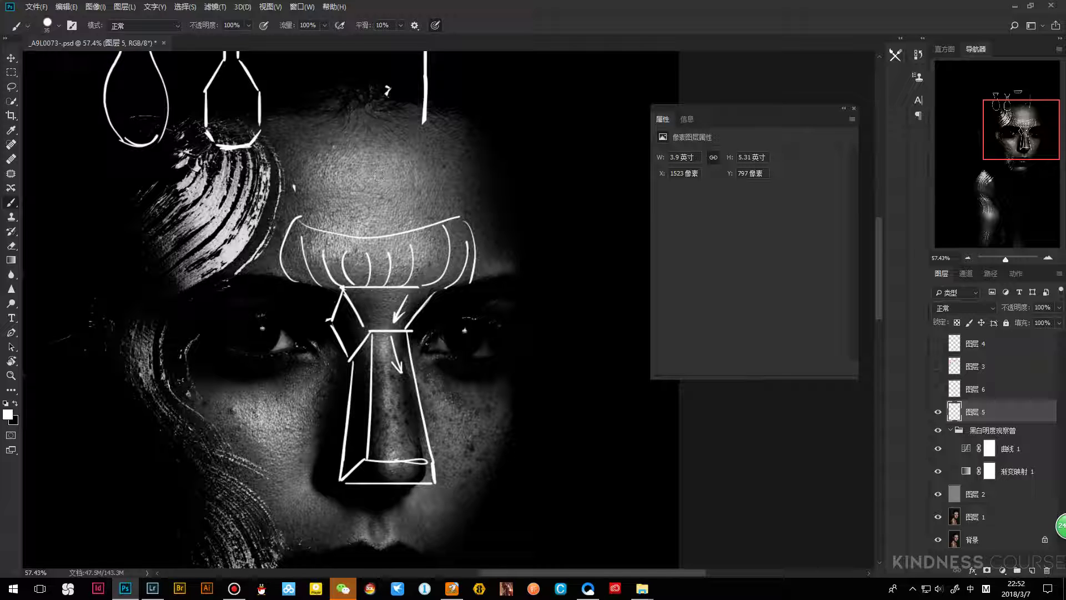
Hide 图层 5, then collapse and hide the black-and-white observation group to view the portrait in colour
click(938, 411)
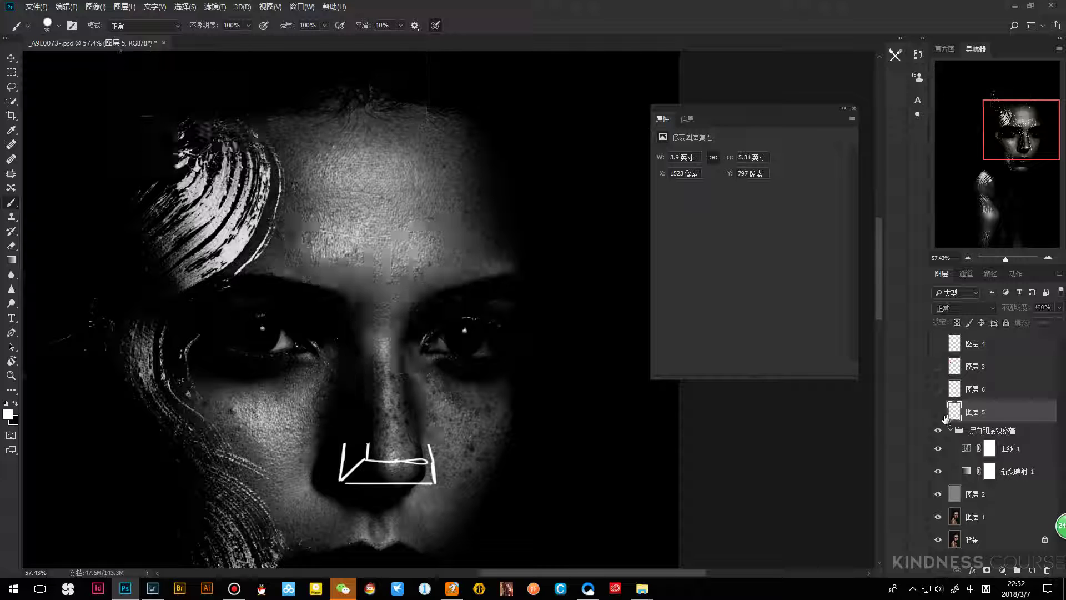
key(z)
key(shift)
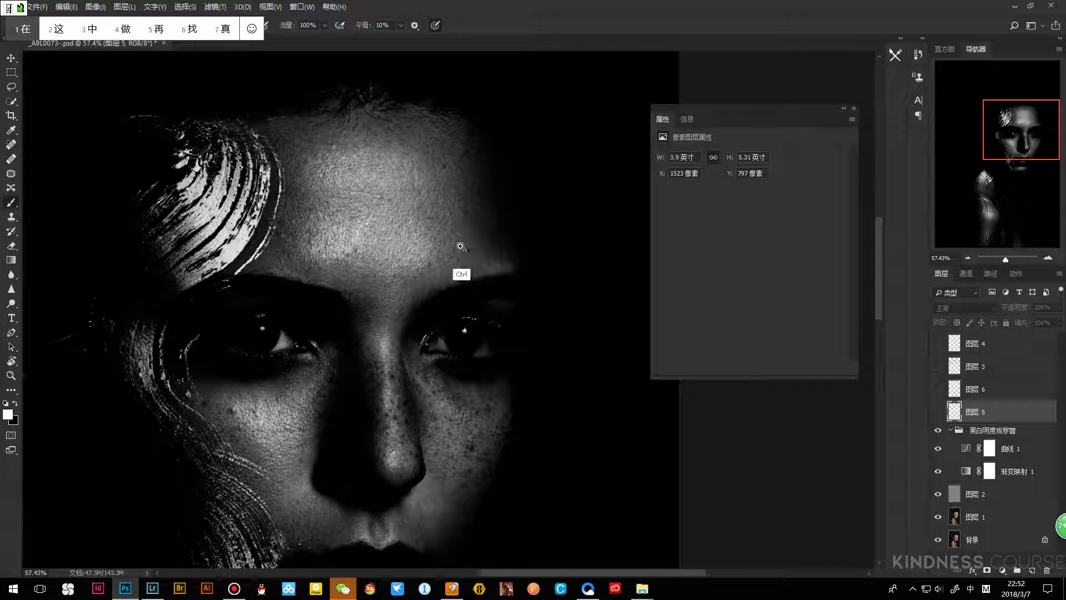
key(z)
drag(452, 272, 421, 195)
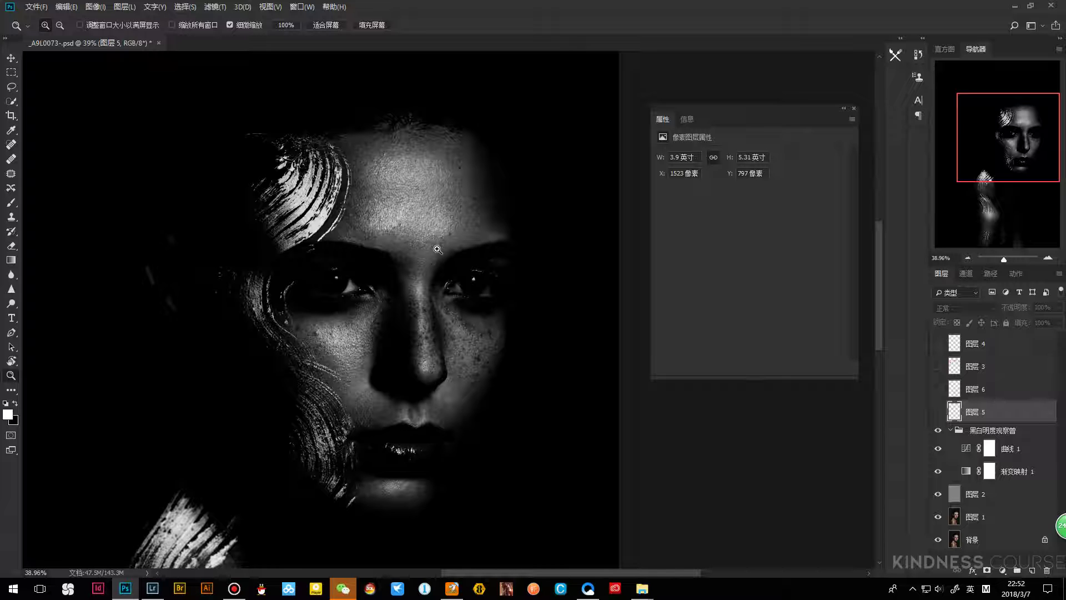
click(950, 430)
click(938, 430)
drag(461, 326, 501, 311)
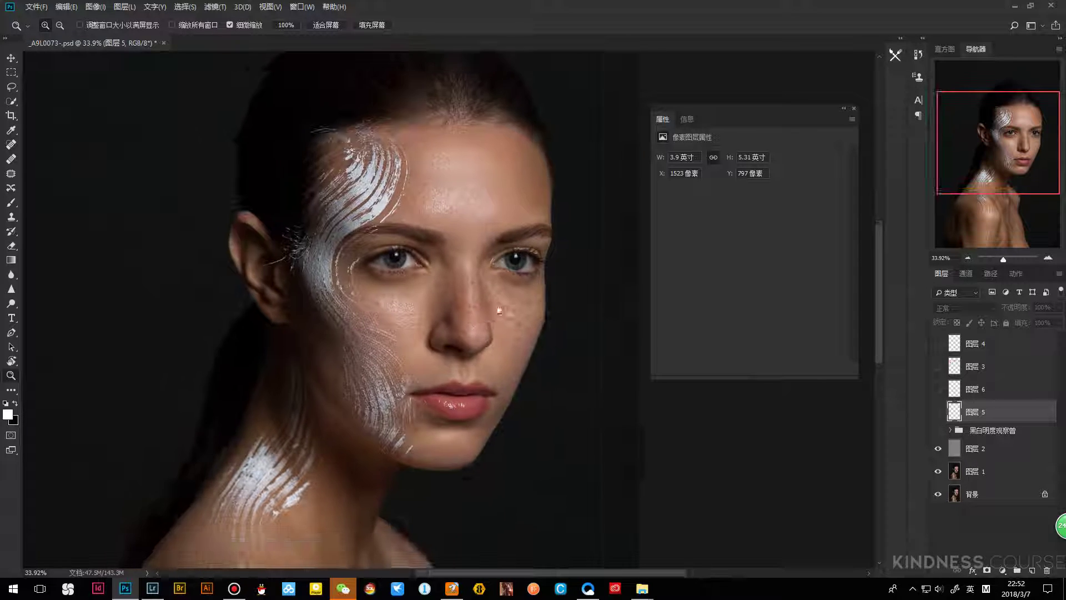
Add a new layer above 图层 2 in 柔光 mode, filled with 50% neutral gray
click(974, 449)
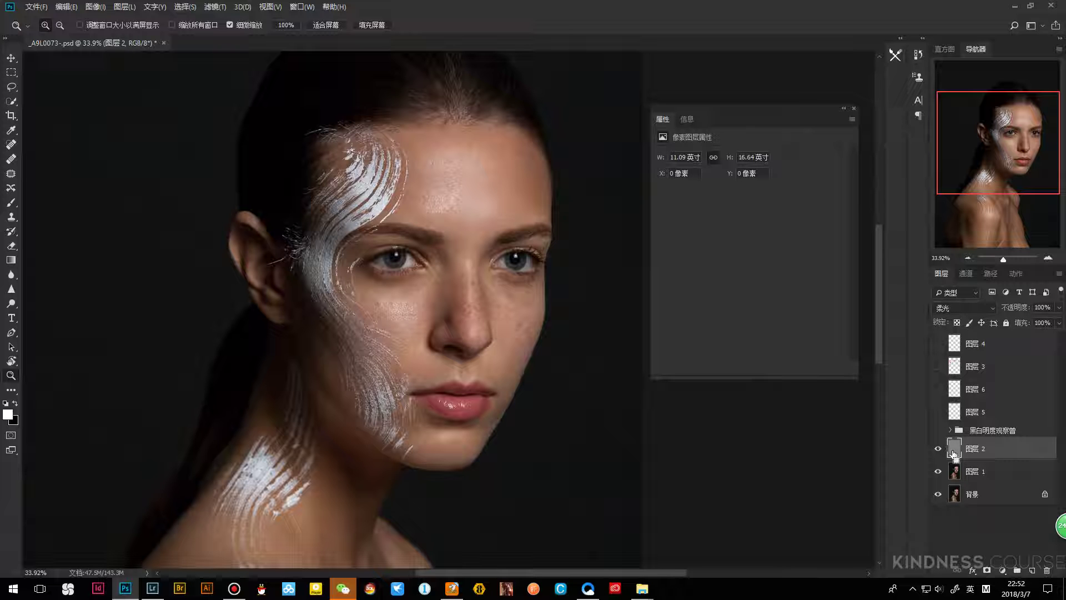
key(ctrl+shift+n)
click(454, 228)
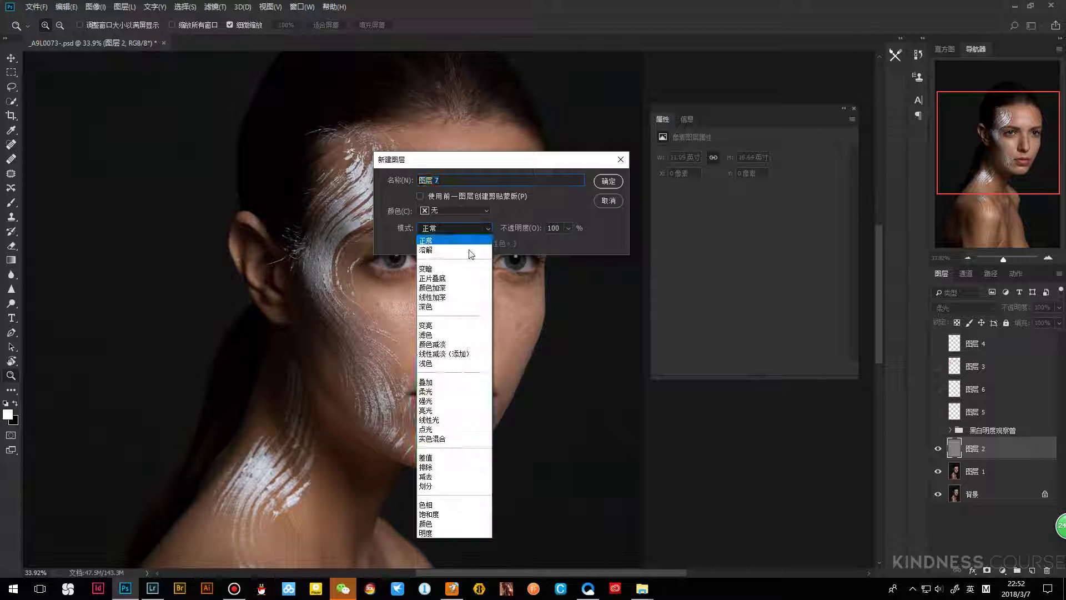
click(455, 391)
click(456, 244)
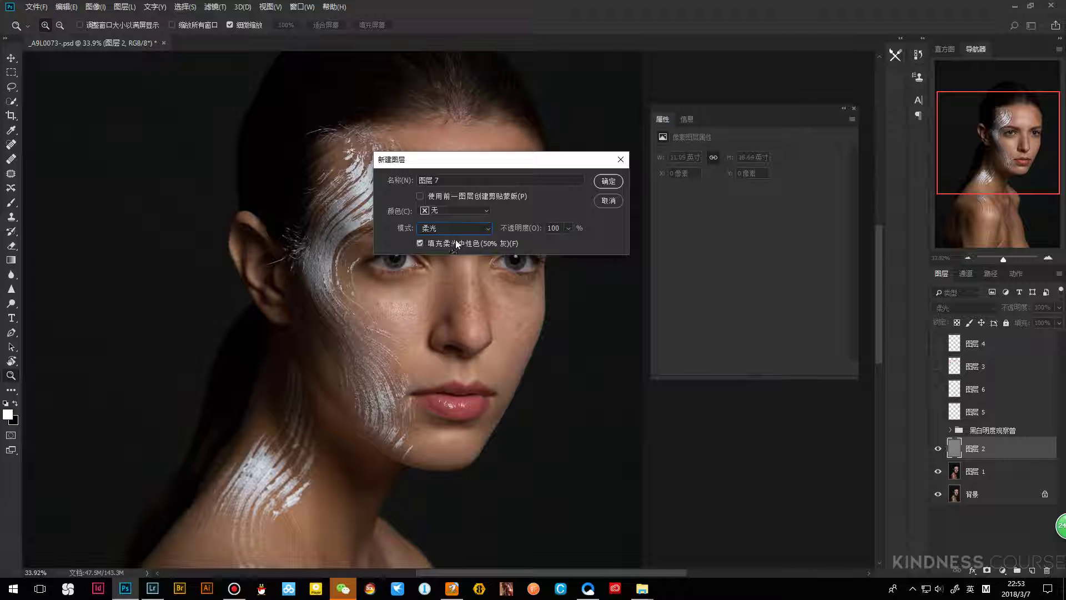
click(609, 181)
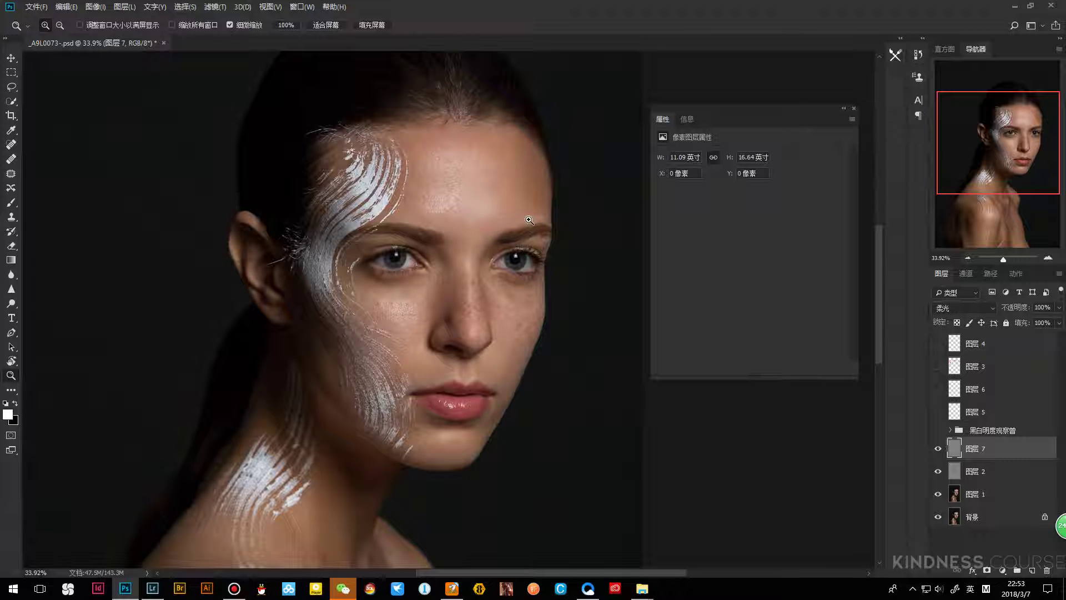
Toggle 图层 7 off and on around a brief selection of 图层 2, and reselect 图层 7 for brushing
key(b)
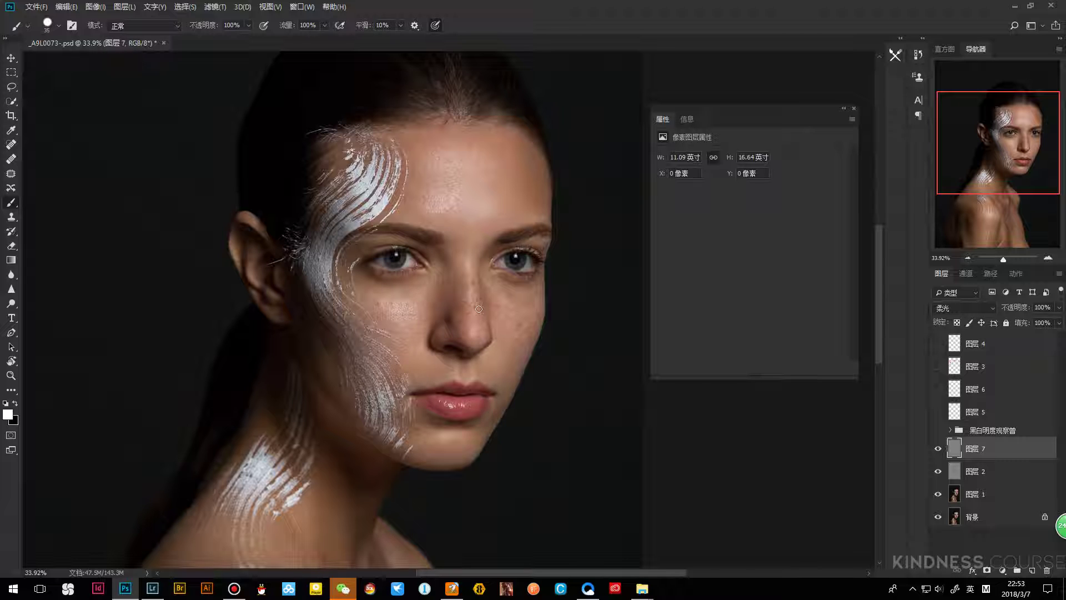
click(938, 451)
click(944, 472)
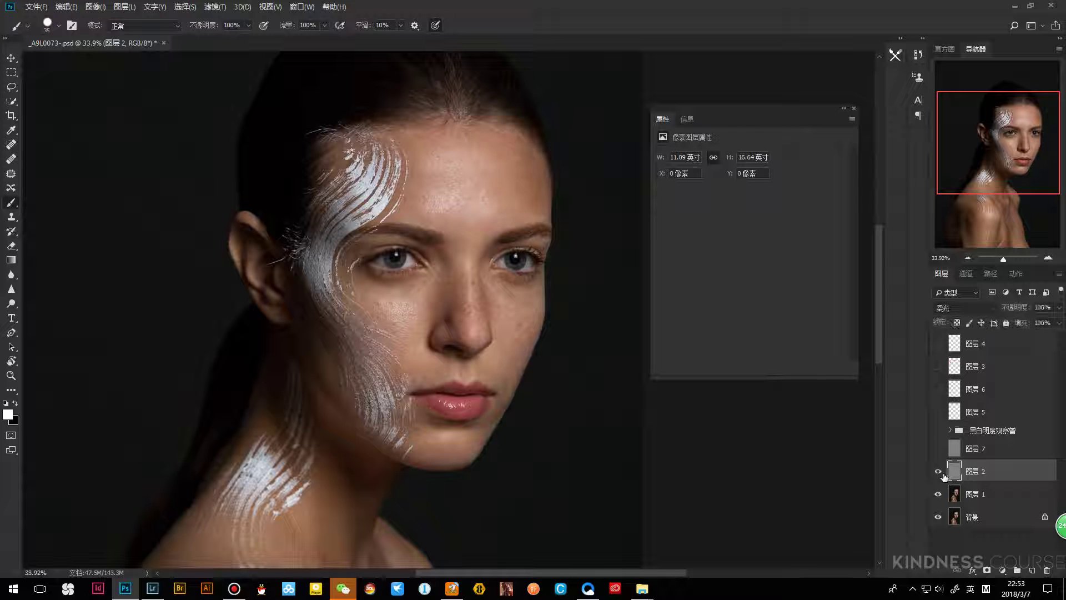
click(938, 449)
click(973, 451)
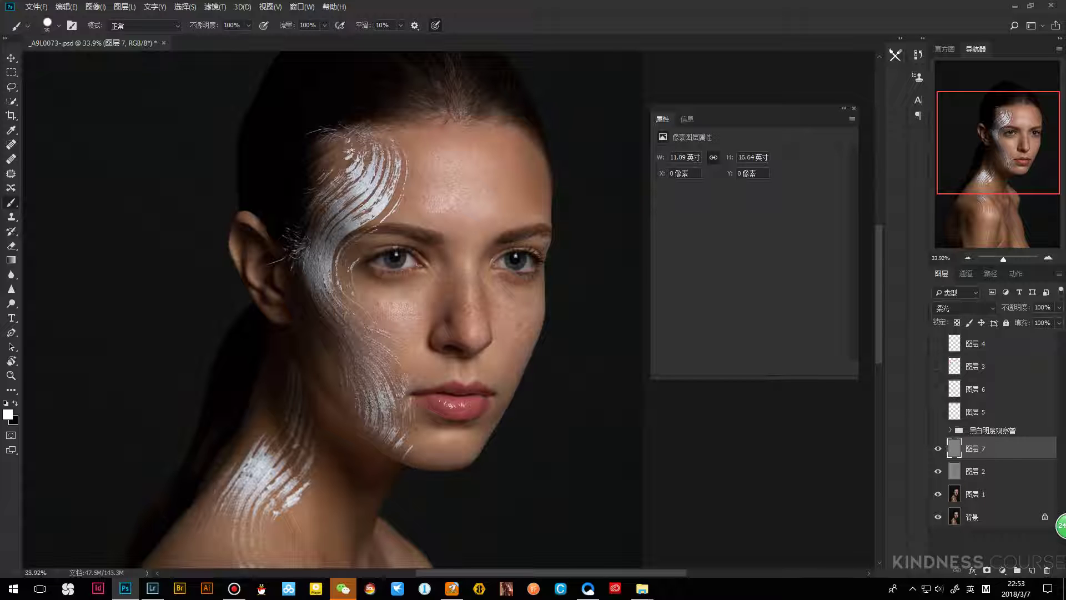
Choose the soft round 30-pixel brush with 0% hardness, with pen pressure controlling opacity instead of size
click(72, 26)
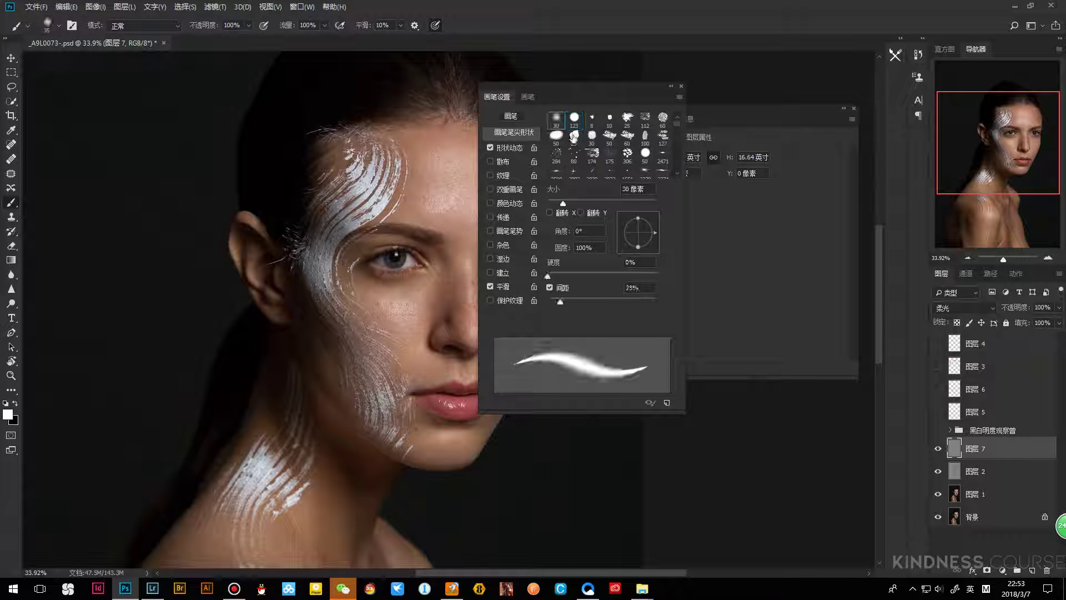
click(435, 26)
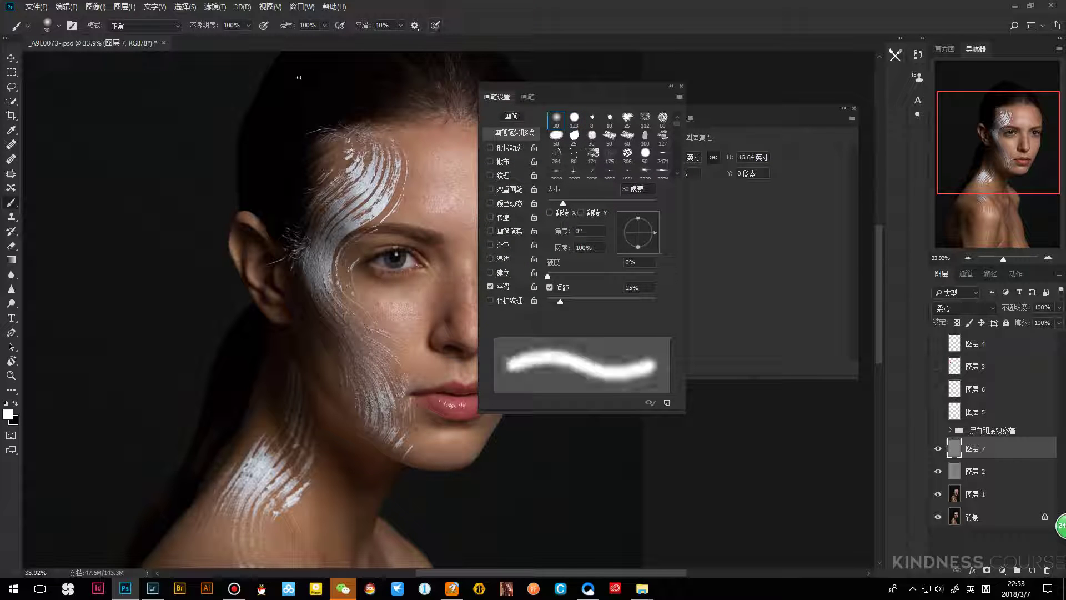
click(264, 25)
Set the brush opacity to 30% and the flow to 60%, and close the brush settings
click(232, 25)
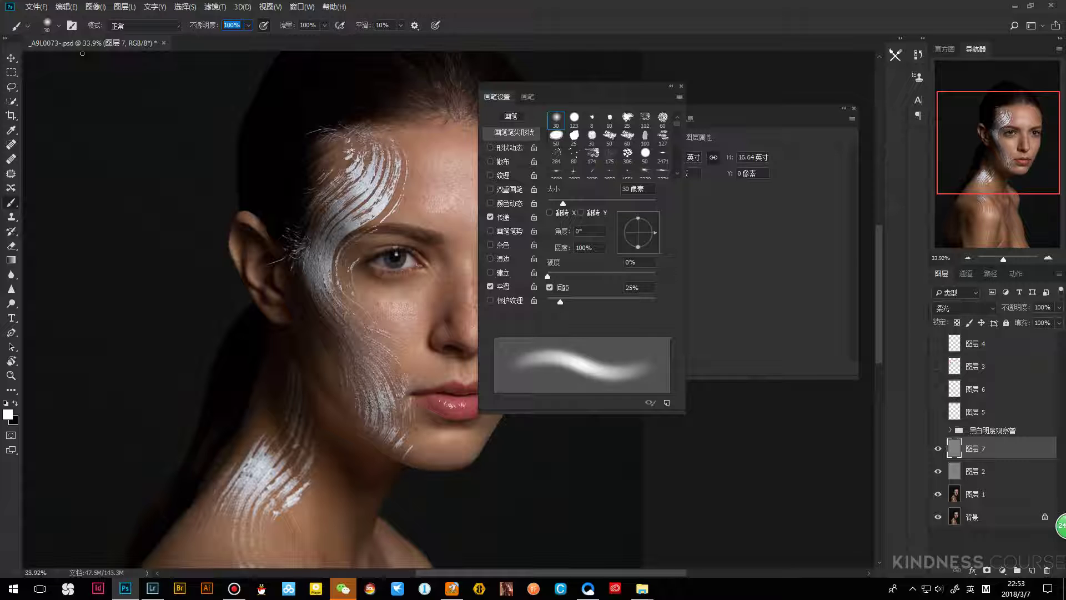
text(30)
click(306, 25)
text(5060)
key(Return)
click(681, 86)
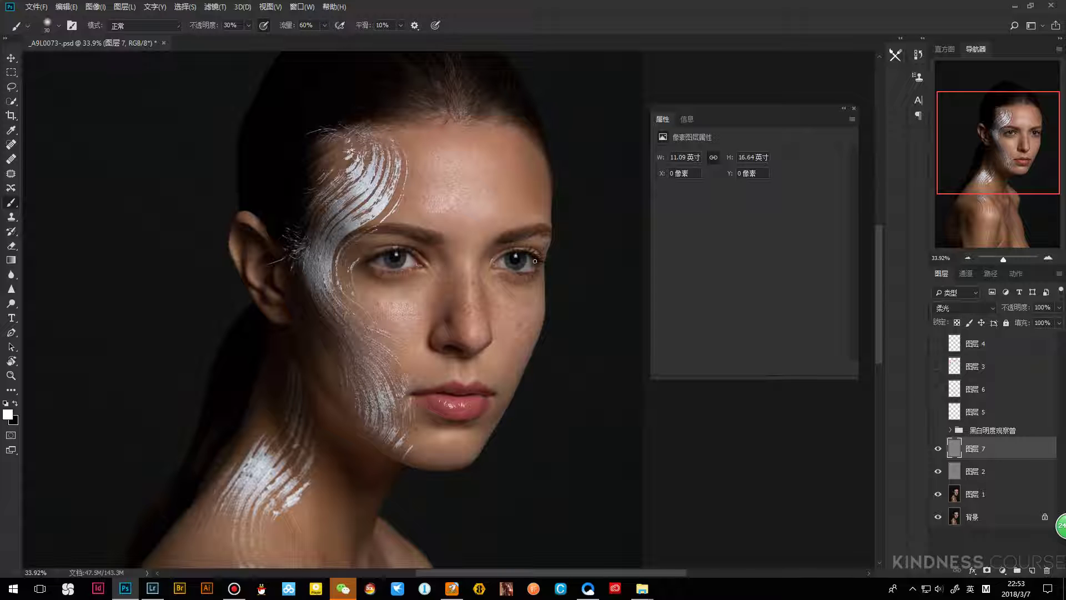
Switch the foreground colour to black and burn the inner socket, upper lid and brow of the eye farther from the white paint
key(x)
scroll(464, 275, up, 2)
key(z)
mouse_move(466, 293)
mouse_down()
mouse_move(463, 267)
mouse_move(480, 275)
mouse_up()
key(b)
key([)
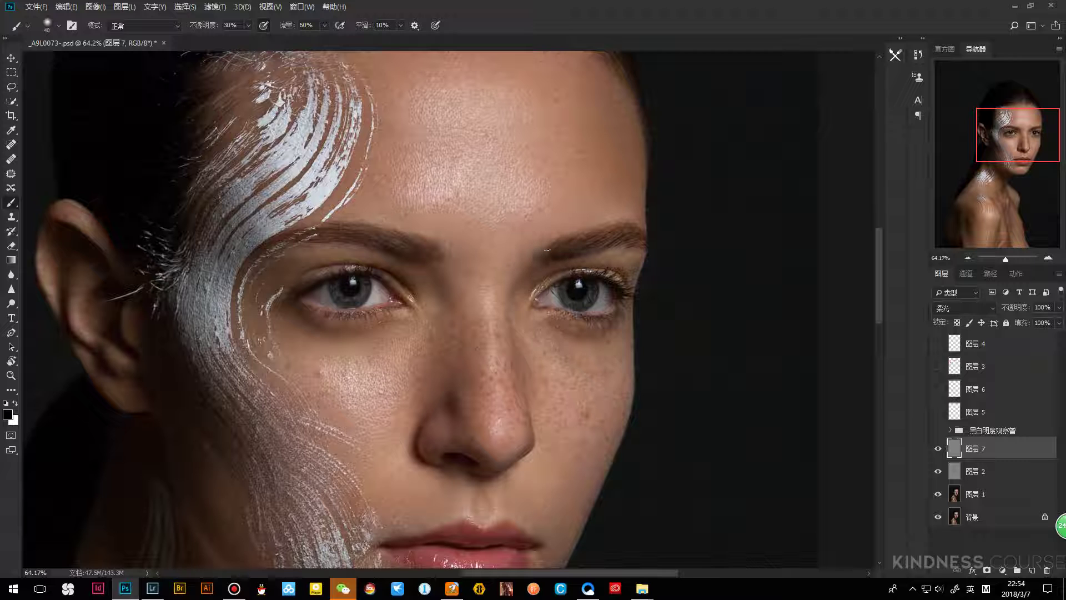
drag(542, 261, 535, 272)
mouse_move(529, 273)
mouse_down()
mouse_move(574, 239)
mouse_move(530, 267)
mouse_move(596, 228)
mouse_up()
key(bracketleft)
key(z)
drag(615, 225, 586, 274)
drag(555, 304, 519, 297)
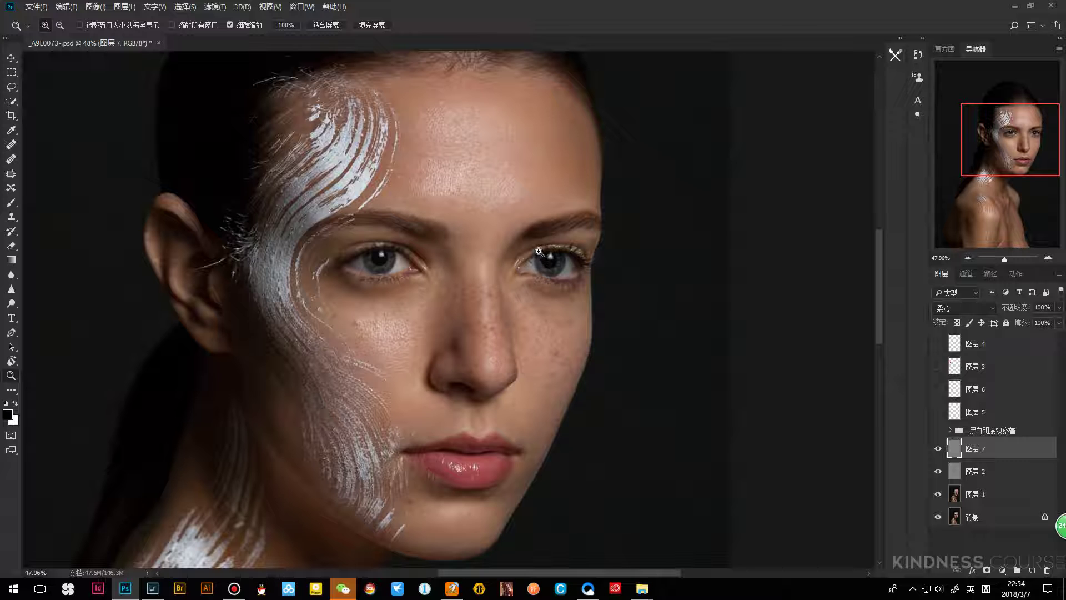
key(b)
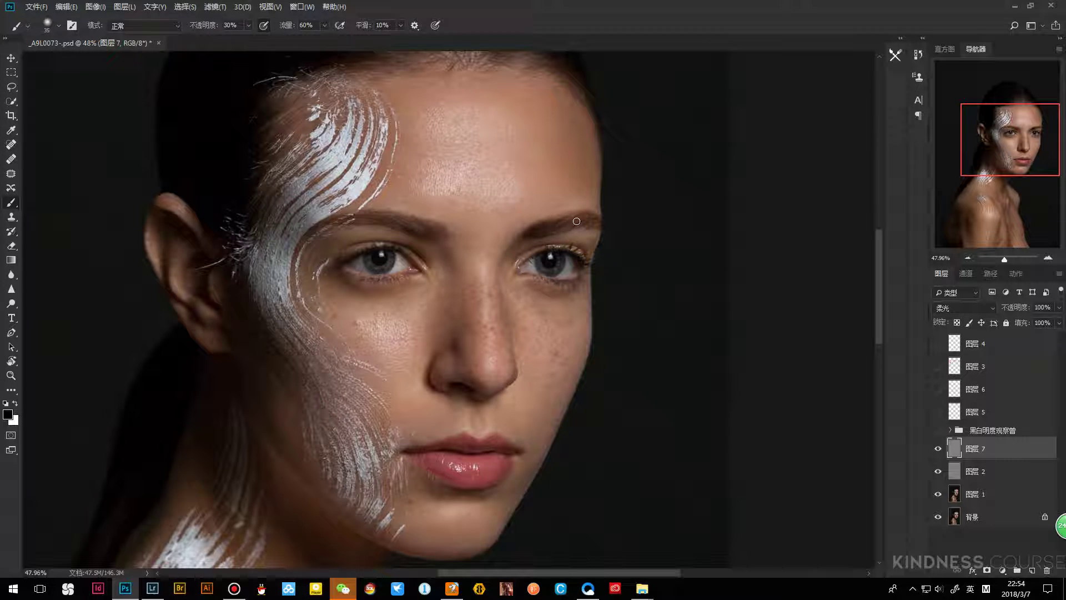
Burn the far eye's lid crease and deepen the eyebrow beside the white paint on 图层 7
scroll(571, 223, up, 2)
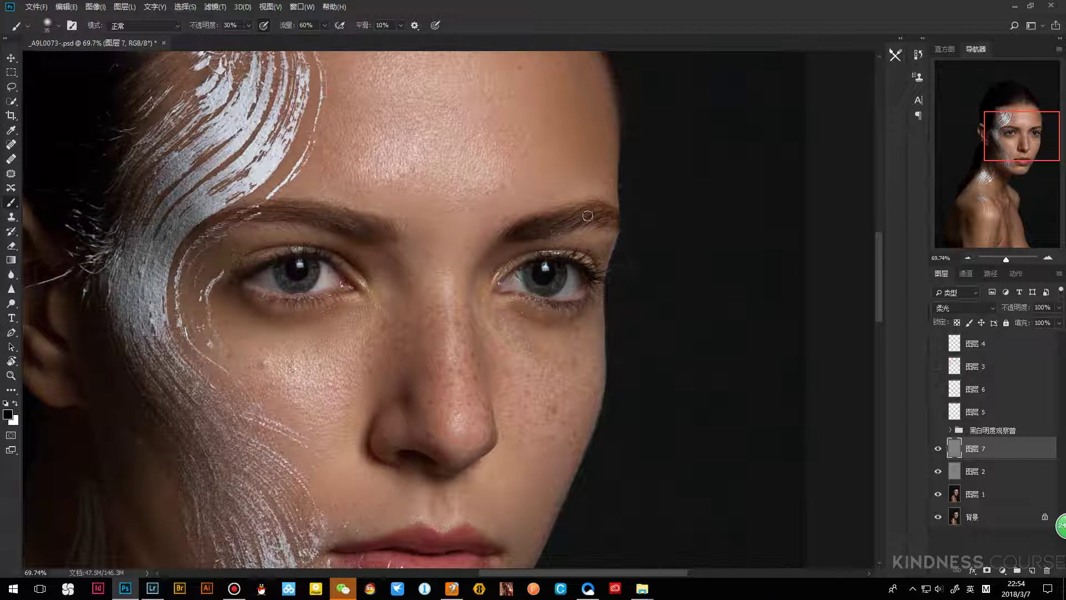
drag(525, 245, 572, 248)
mouse_move(419, 236)
mouse_down()
mouse_move(476, 239)
mouse_move(456, 244)
mouse_up()
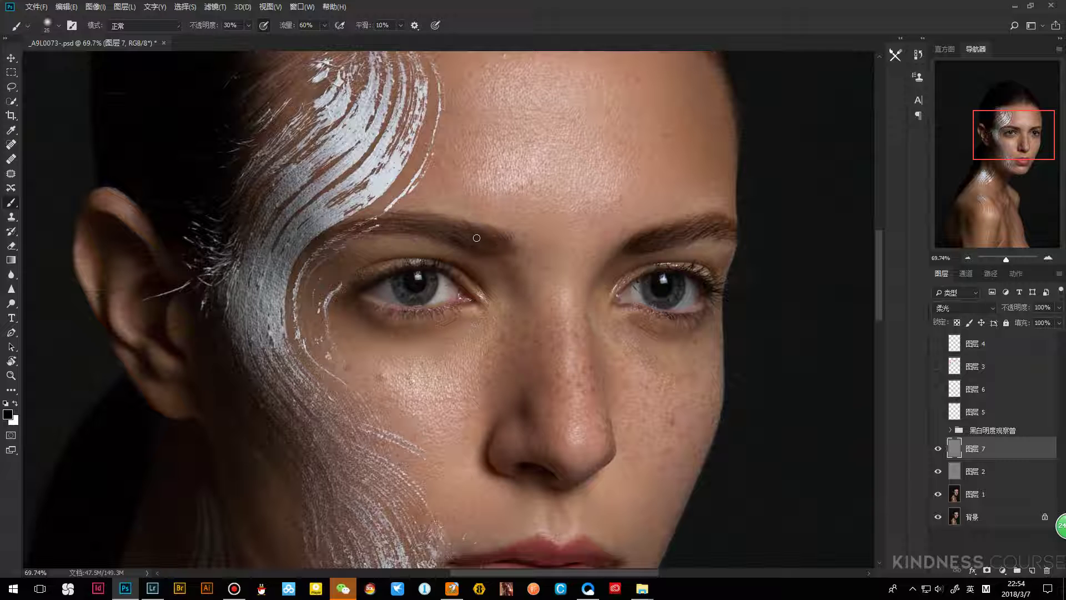
key(bracketleft)
key(bracketright)
key(bracketleft)
key(z)
mouse_move(479, 222)
mouse_down()
mouse_move(424, 266)
mouse_move(380, 265)
mouse_up()
drag(456, 268, 489, 256)
key(b)
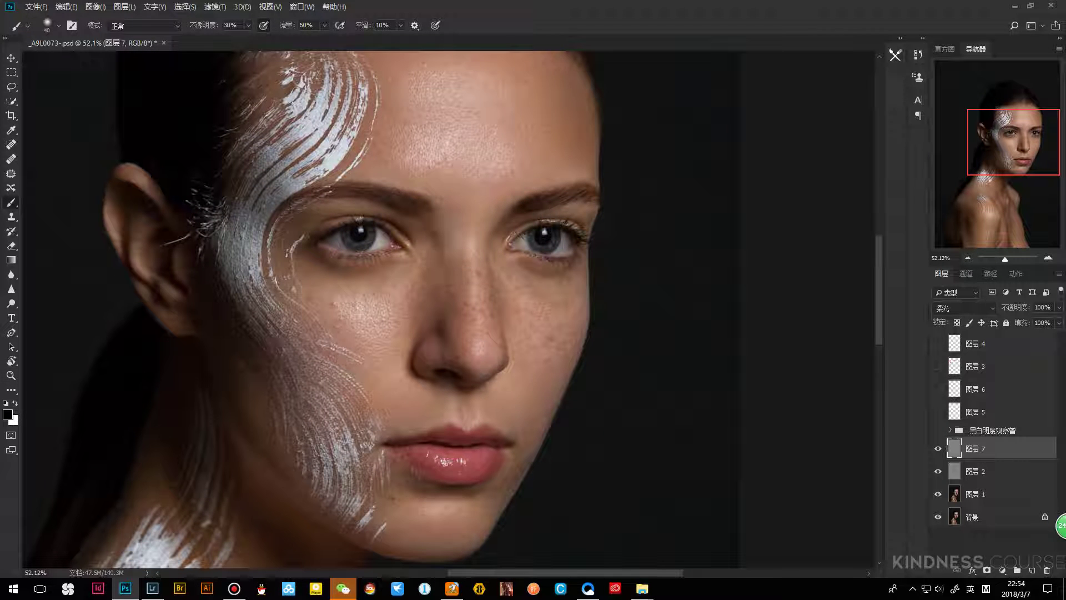
Burn the hollow between the far eye's inner corner and brow, and check 图层 7 on its own
key(bracketleft)
key(bracketright)
drag(503, 241, 536, 211)
key(bracketleft)
key(bracketright)
key(bracketleft)
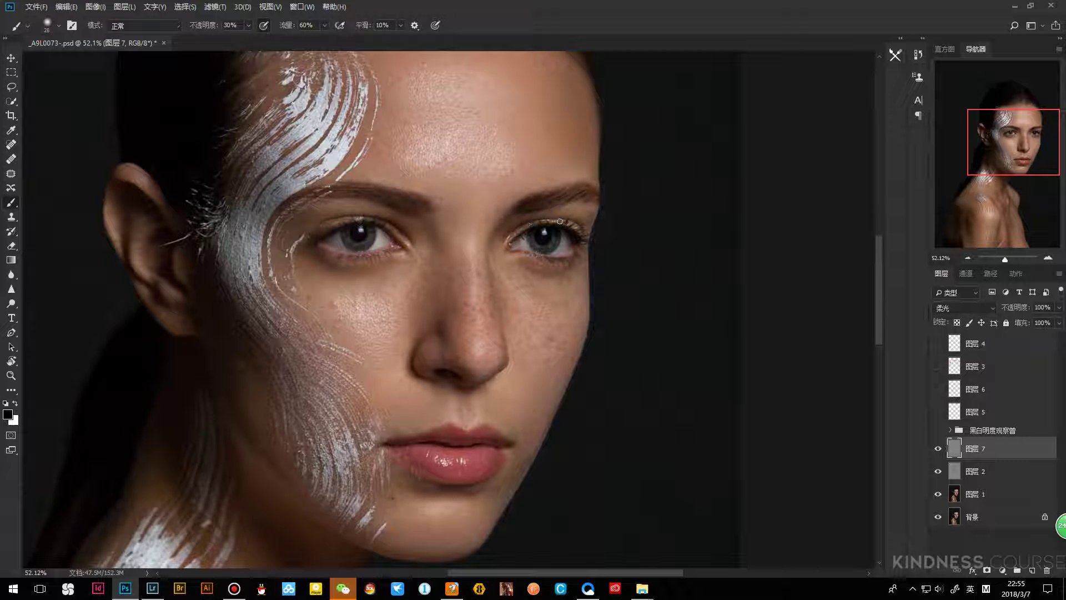
key(bracketright)
key(bracketright)
key(bracketright)
key(bracketright)
key(bracketright)
key(bracketleft)
alt+click(938, 448)
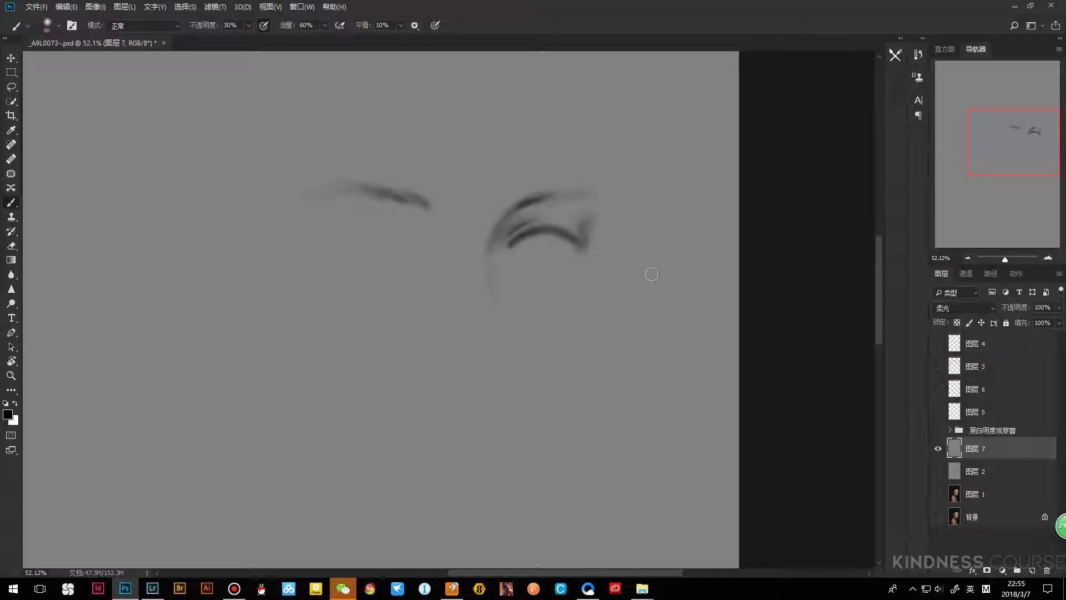
alt+click(938, 448)
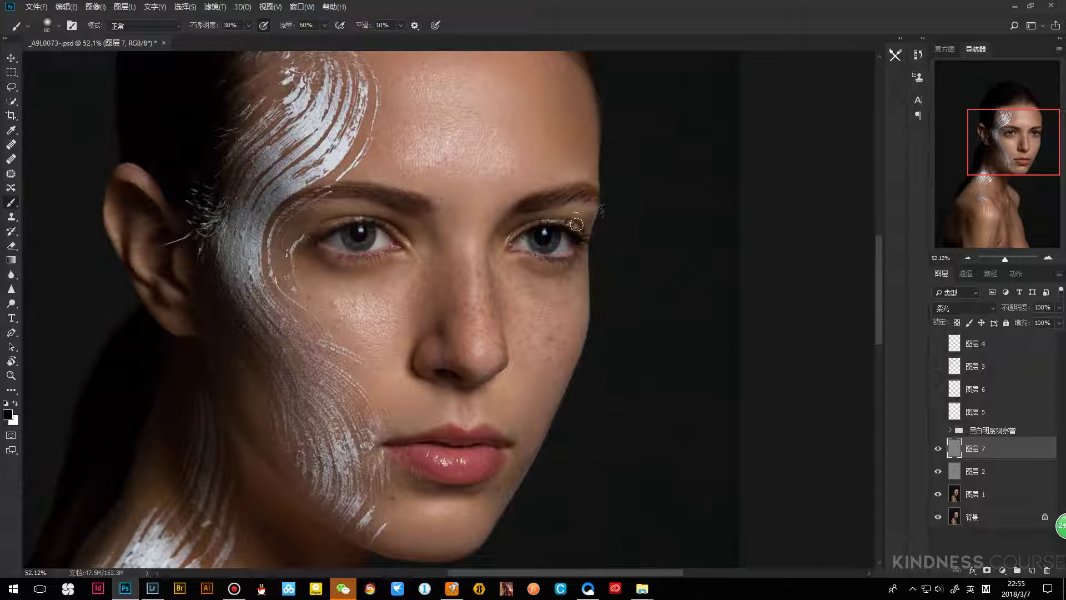
Burn the inner socket of the painted-side eye and the shadowed side of the nose, varying the brush size
drag(356, 252, 439, 235)
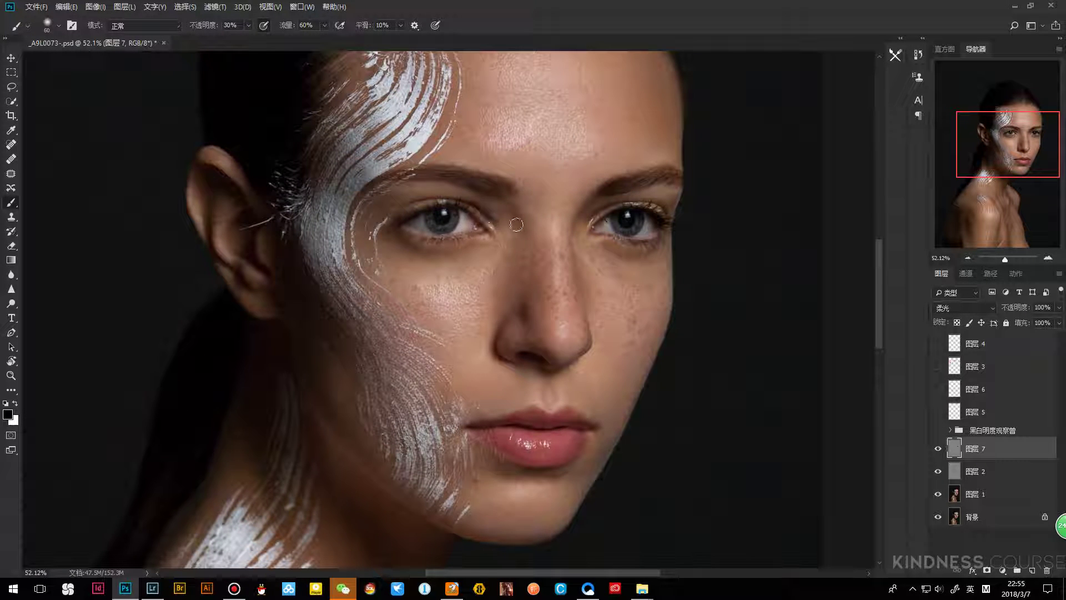
key(bracketright)
key(bracketright)
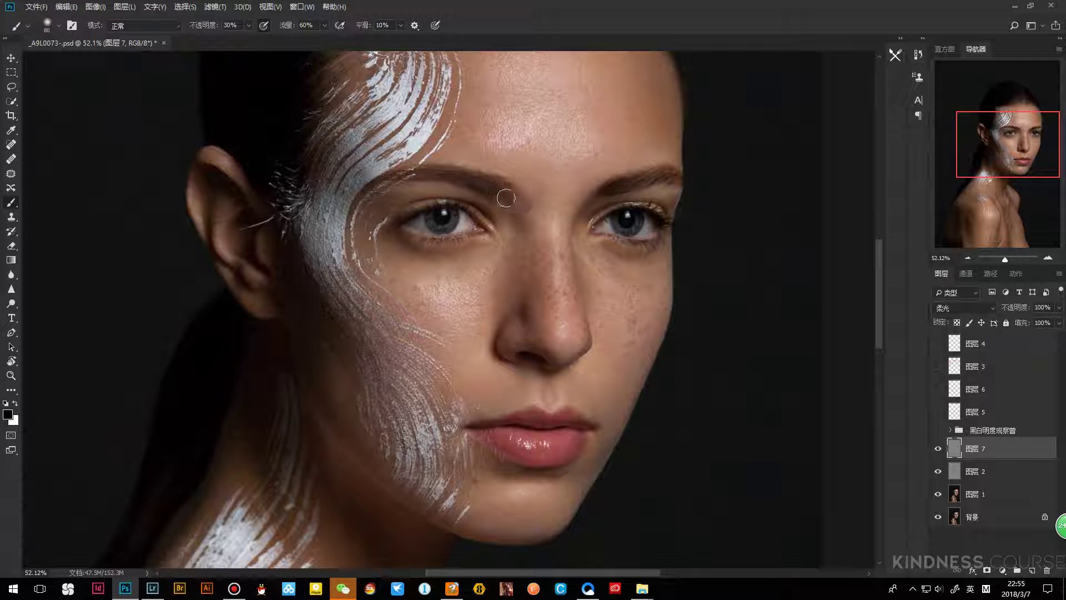
key(bracketright)
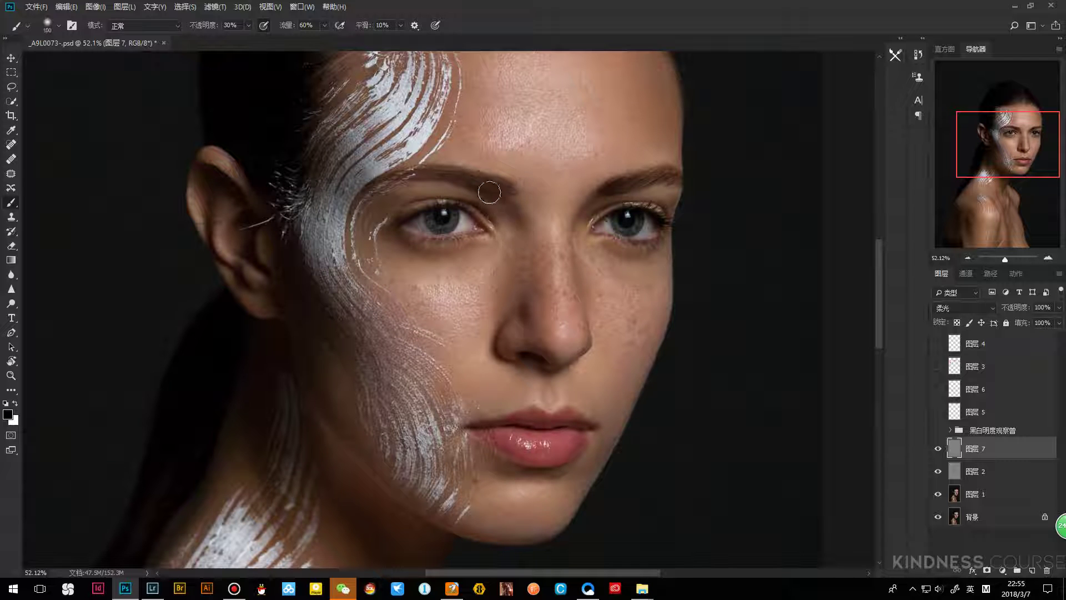
key(bracketleft)
key(bracketleft)
key(bracketleft)
key(bracketleft)
key(bracketleft)
key(bracketleft)
key(bracketleft)
key(bracketleft)
key(bracketleft)
key(bracketleft)
key(bracketright)
key(bracketright)
key(bracketright)
key(bracketright)
key(bracketright)
key(bracketright)
key(bracketright)
key(bracketright)
key(bracketleft)
key(bracketleft)
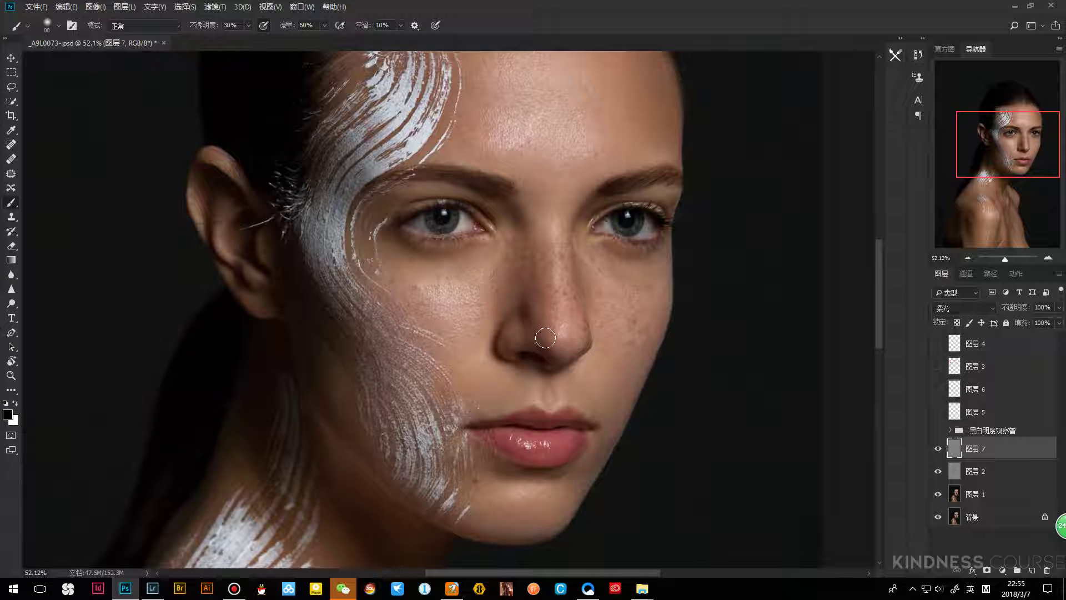
Examine the whole face at a smaller scale and compare the shading by toggling 图层 7's visibility
key(z)
drag(538, 319, 513, 312)
mouse_move(526, 306)
mouse_down()
mouse_move(461, 311)
mouse_move(439, 298)
mouse_move(471, 319)
mouse_up()
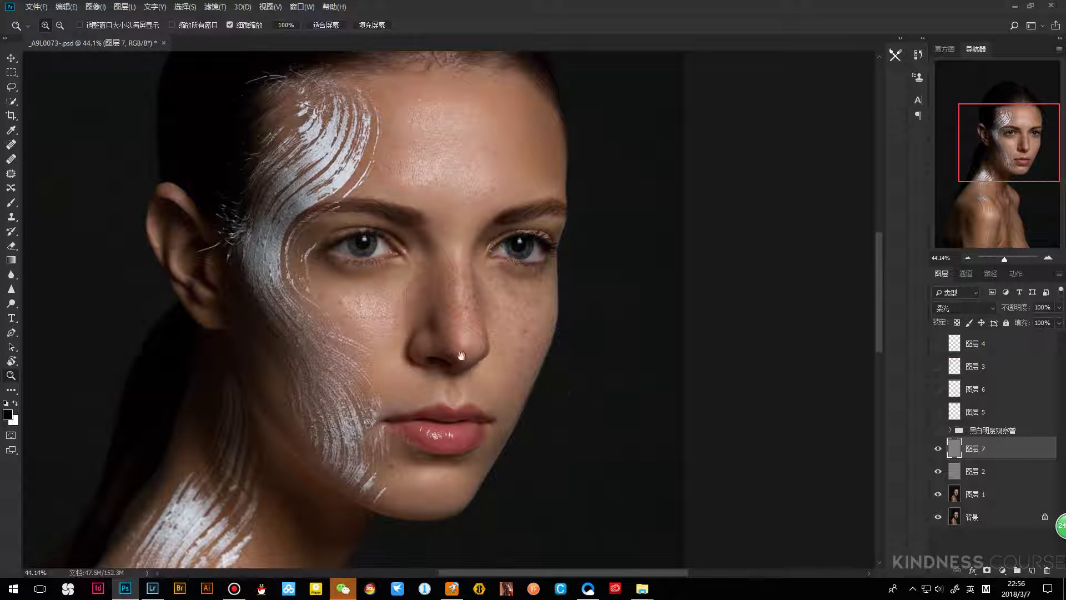
drag(461, 356, 500, 356)
drag(478, 322, 492, 312)
key(b)
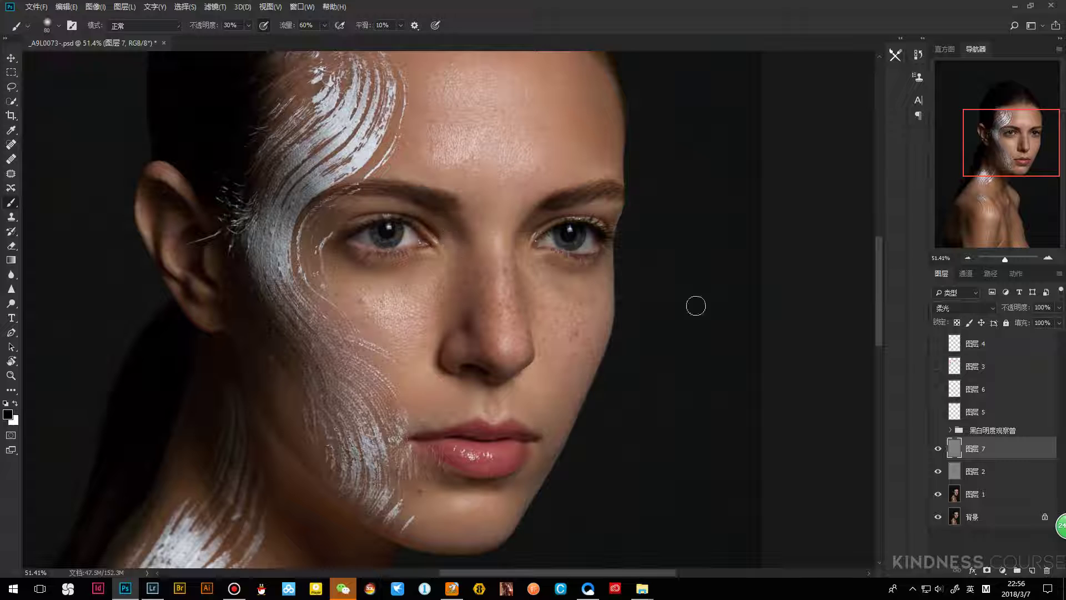
alt+click(937, 448)
alt+click(938, 448)
Burn the outer socket and upper lid of the painted-side eye, enlarging the soft brush to 125 pixels
key(bracketleft)
key(bracketleft)
key(bracketleft)
key(bracketleft)
key(bracketleft)
key(bracketleft)
key(bracketleft)
key(bracketleft)
key(bracketright)
key(bracketright)
key(bracketright)
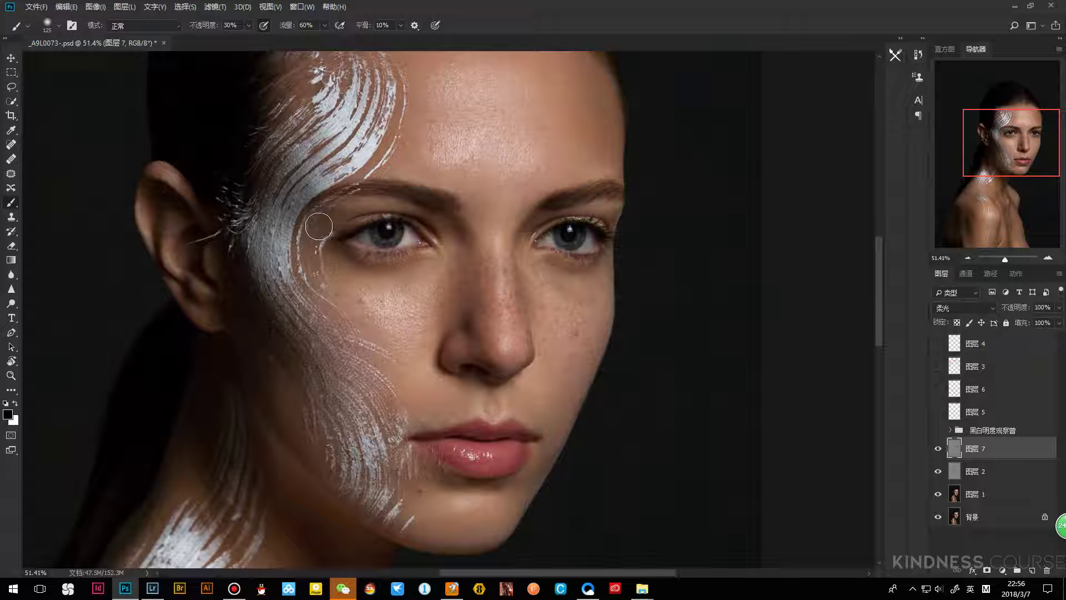
mouse_move(318, 224)
mouse_down()
mouse_move(334, 232)
mouse_move(352, 222)
mouse_up()
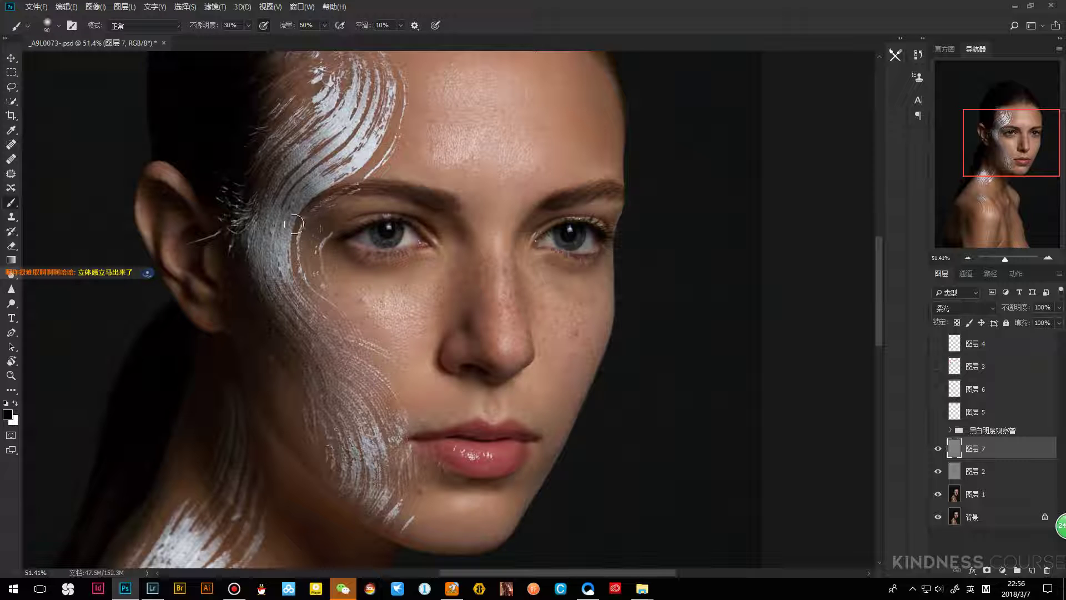
Enlarge the brush to 175 pixels and burn the painted temple along the hairline
key(bracketright)
key(bracketright)
key(bracketright)
key(bracketright)
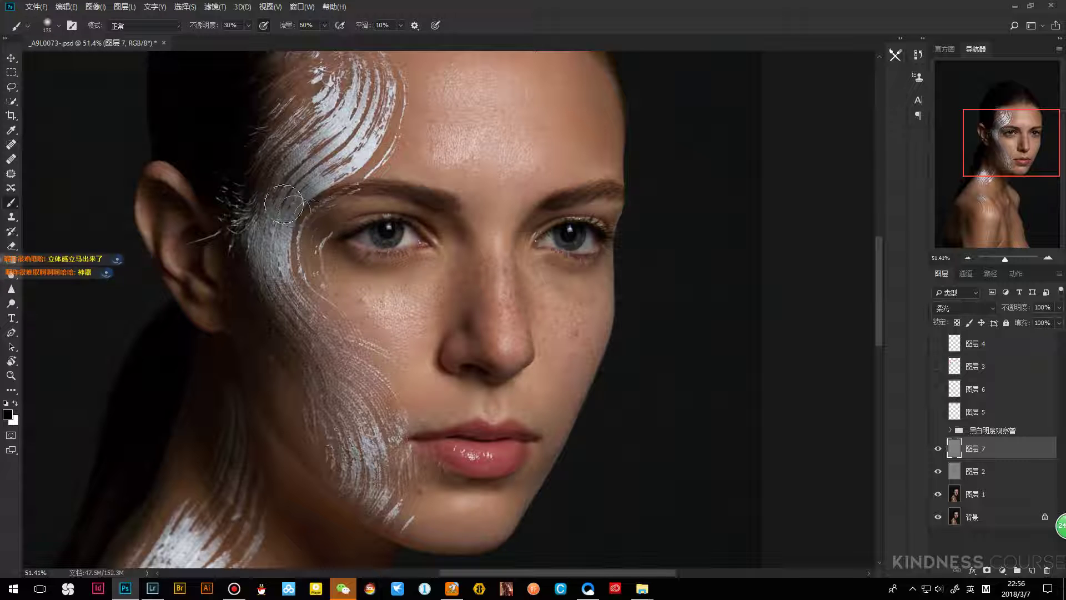
mouse_move(271, 98)
mouse_down()
mouse_move(290, 158)
mouse_move(305, 168)
mouse_up()
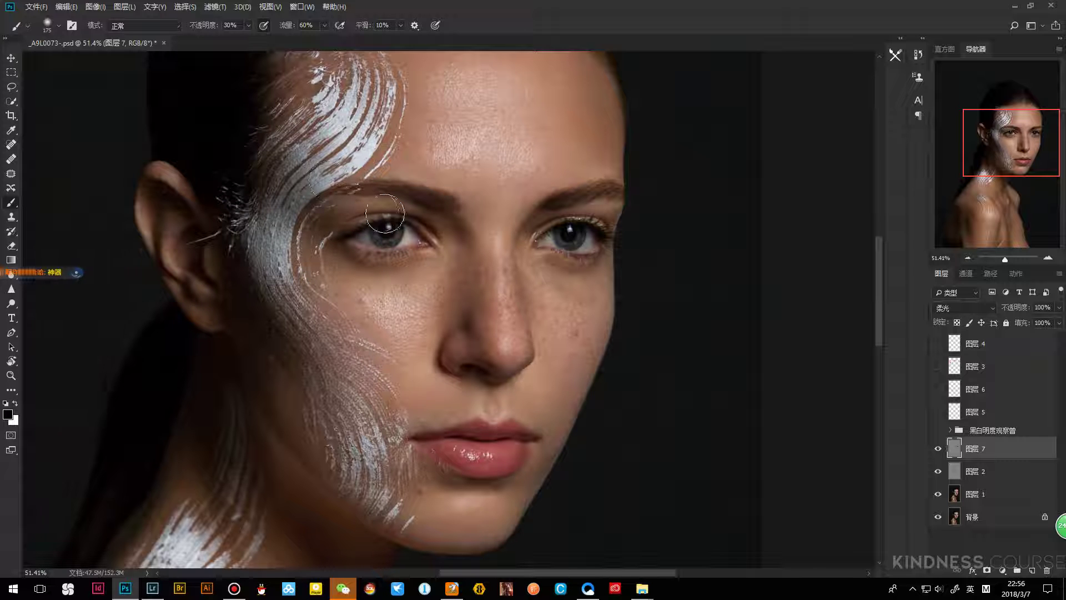
Burn the iris edge and upper lash line of the painted-side eye with a very small brush
key(z)
mouse_move(435, 253)
mouse_down()
mouse_move(415, 280)
mouse_move(447, 279)
mouse_up()
key(b)
key(bracketleft)
key(bracketleft)
key(bracketleft)
key(bracketleft)
key(bracketleft)
key(bracketleft)
key(bracketleft)
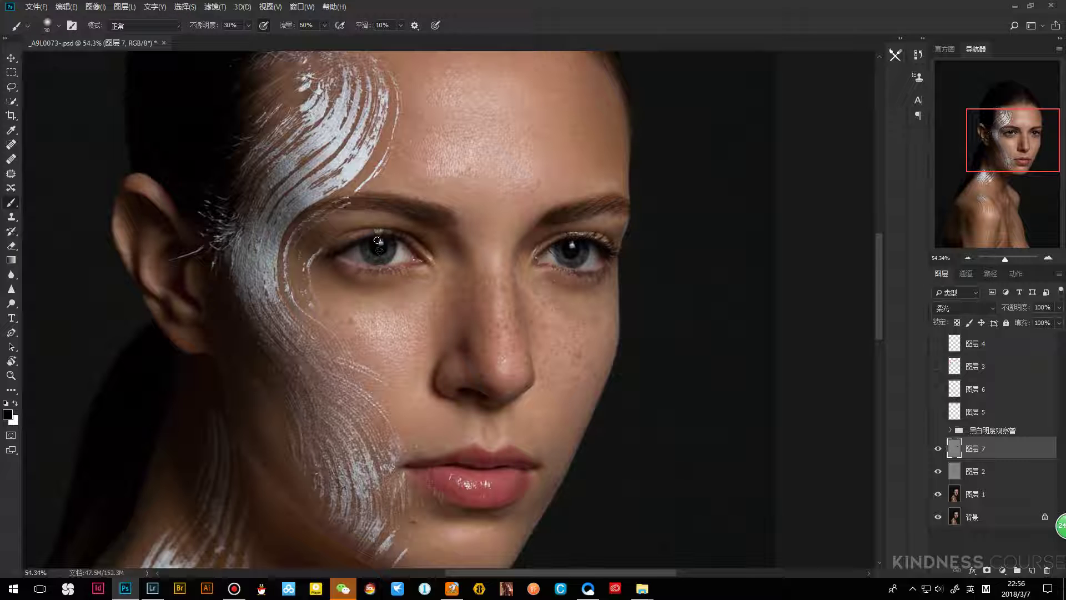
key(z)
mouse_move(382, 240)
mouse_down()
mouse_move(403, 285)
mouse_move(383, 278)
mouse_up()
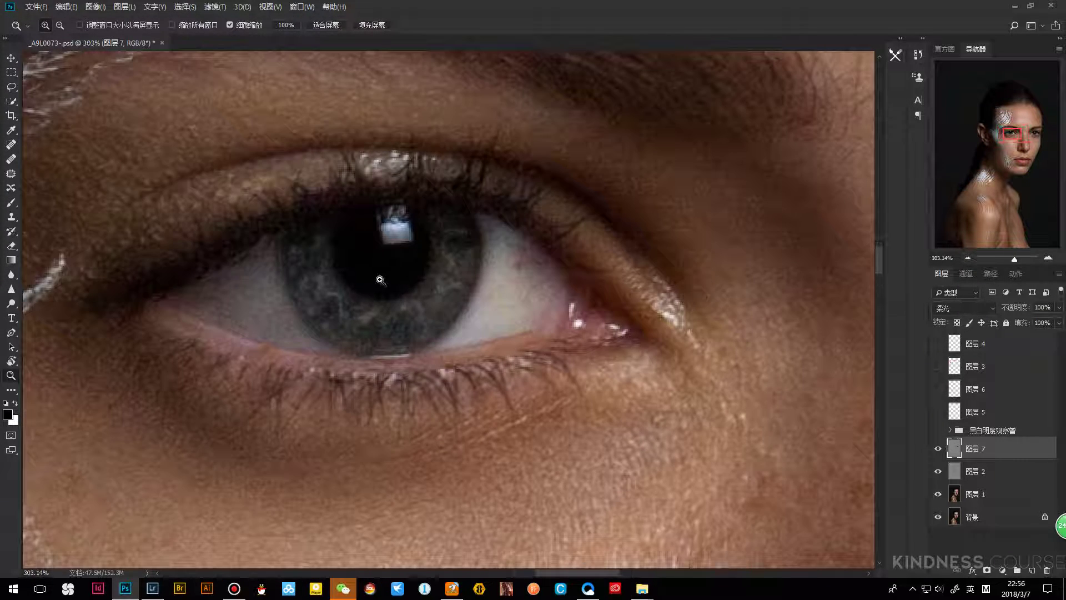
key(b)
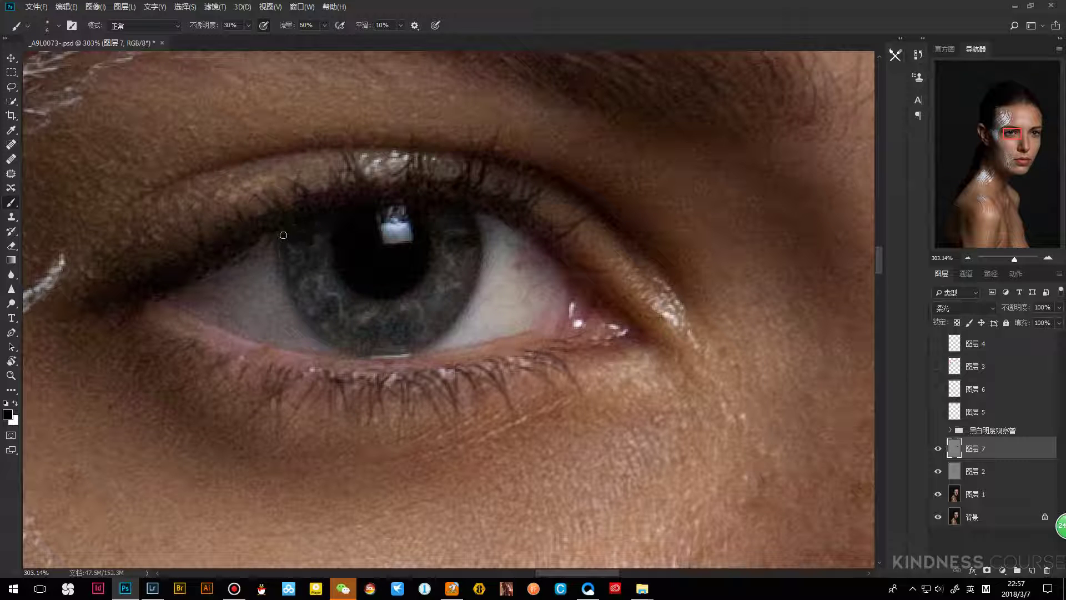
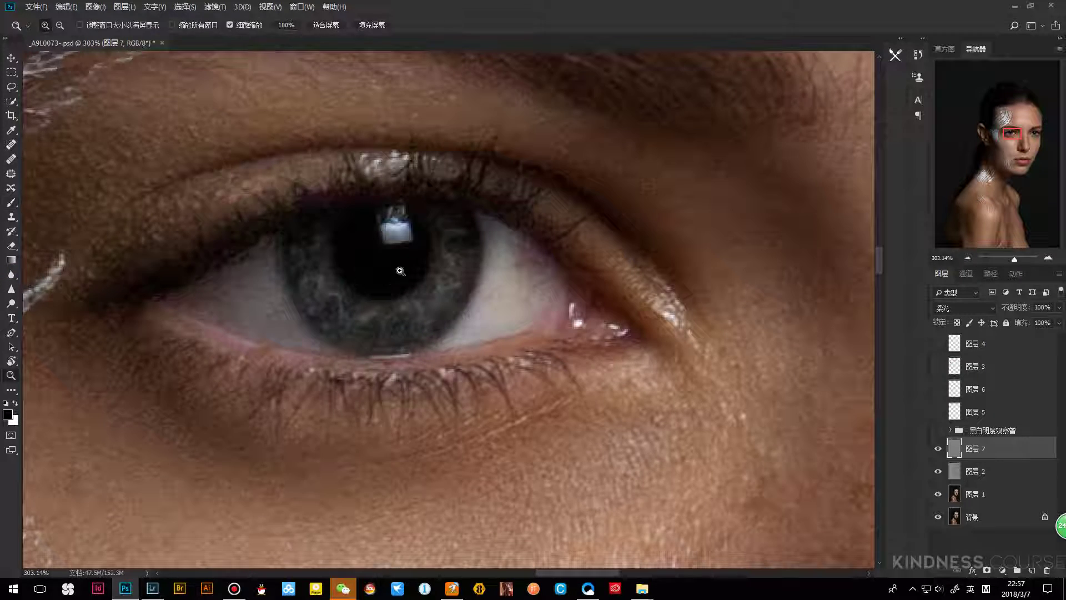
Darken the pupil and iris rim of the picture's left eye with a small black brush on layer 图层 7
scroll(369, 289, down, 4)
key(bracketright)
key(bracketright)
key(bracketright)
key(bracketright)
key(bracketright)
key(bracketright)
key(bracketright)
mouse_move(337, 275)
mouse_down()
mouse_move(343, 237)
mouse_move(341, 274)
mouse_up()
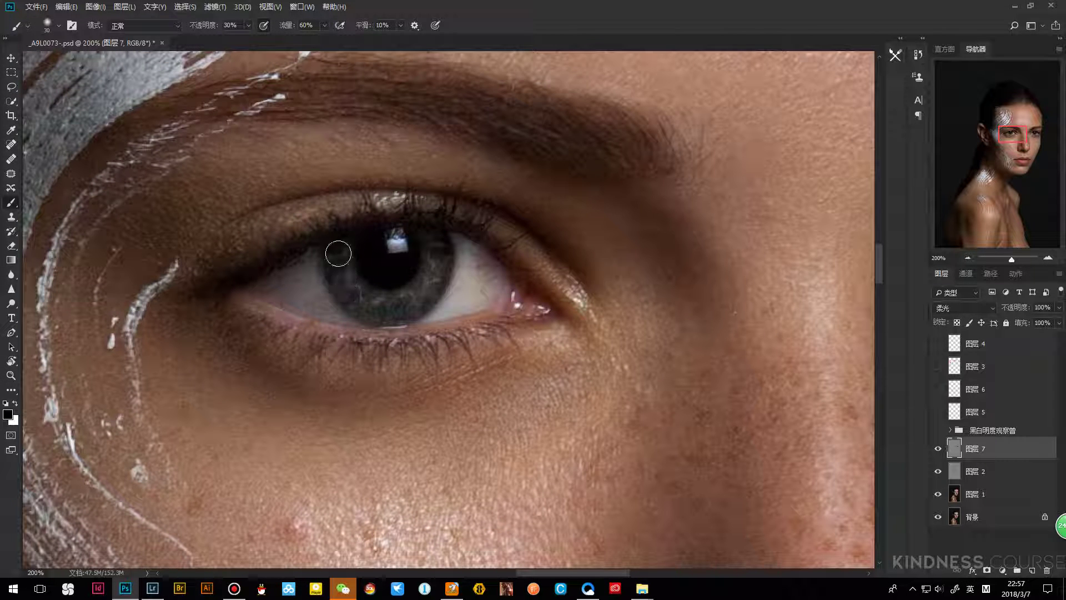
key(bracketleft)
Darken the pupil and iris of the picture's right eye with a small black brush
key(bracketleft)
mouse_move(390, 276)
mouse_down()
mouse_move(369, 289)
mouse_move(378, 275)
mouse_up()
mouse_move(656, 267)
mouse_down()
mouse_move(519, 262)
mouse_move(536, 259)
mouse_up()
key(bracketleft)
key(bracketleft)
key(bracketright)
key(bracketright)
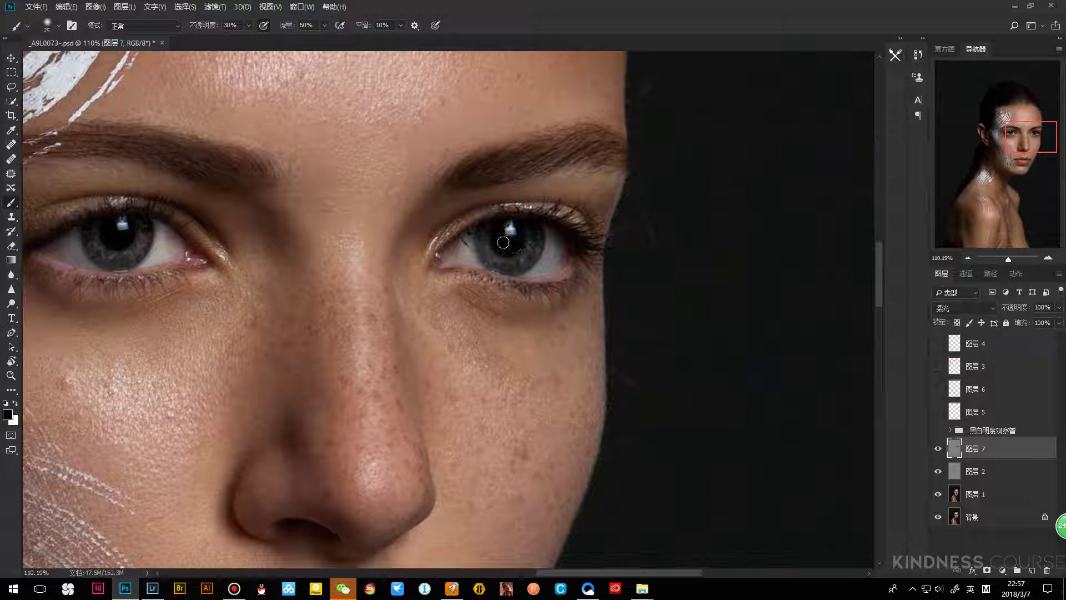
key(bracketright)
key(bracketright)
key(bracketright)
key(bracketleft)
key(z)
mouse_move(467, 255)
mouse_down()
mouse_move(358, 284)
mouse_move(433, 295)
mouse_up()
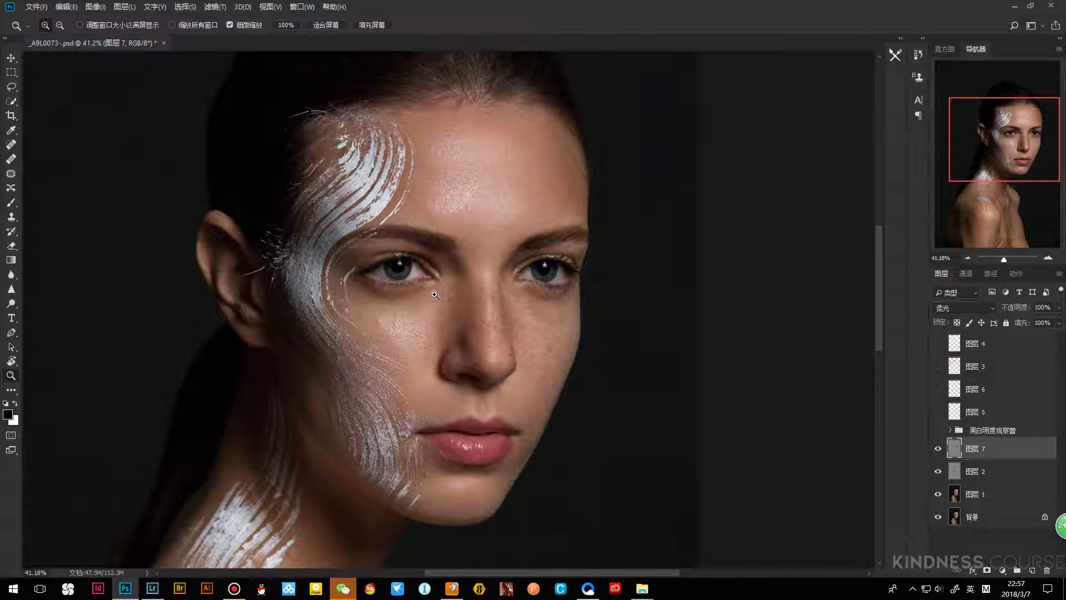
Lighten the upper eyelids of both eyes with white brush strokes in varying sizes
scroll(443, 311, up, 1)
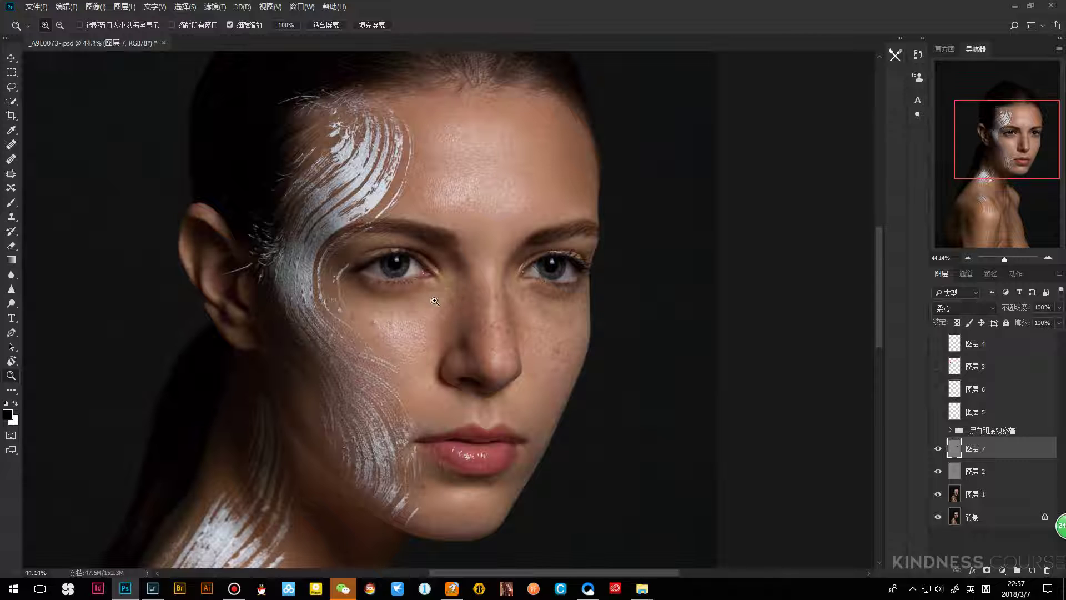
key(b)
key(x)
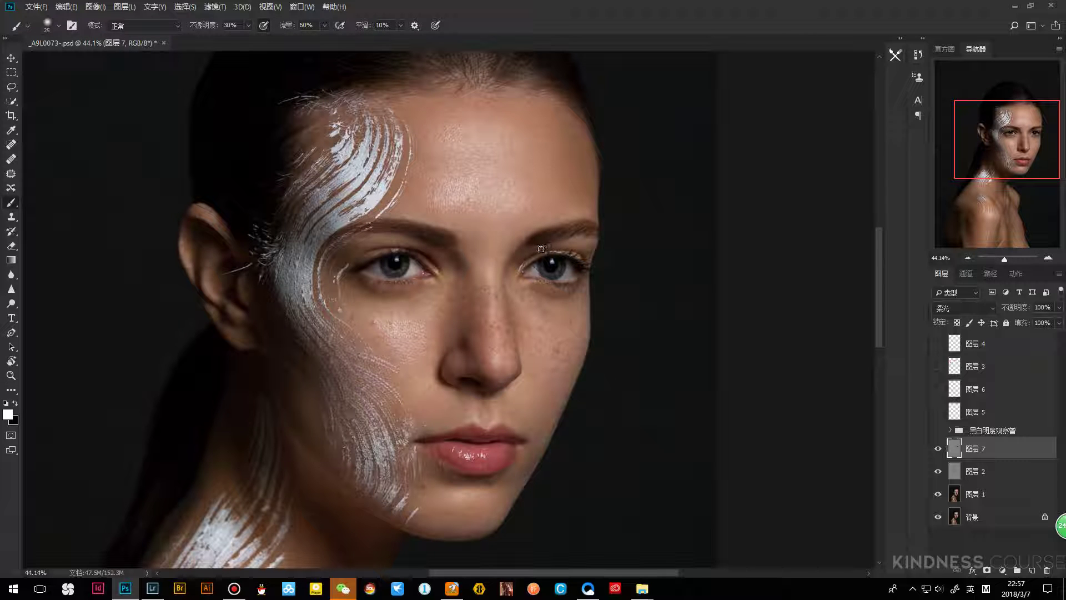
key(bracketright)
key(bracketright)
key(bracketright)
key(bracketright)
key(bracketright)
key(bracketright)
key(bracketright)
key(bracketright)
mouse_move(380, 243)
mouse_down()
mouse_move(368, 250)
mouse_move(383, 243)
mouse_up()
key(bracketleft)
key(bracketleft)
key(bracketleft)
key(bracketleft)
key(bracketleft)
key(bracketleft)
key(bracketleft)
key(bracketleft)
key(bracketright)
key(bracketright)
key(bracketright)
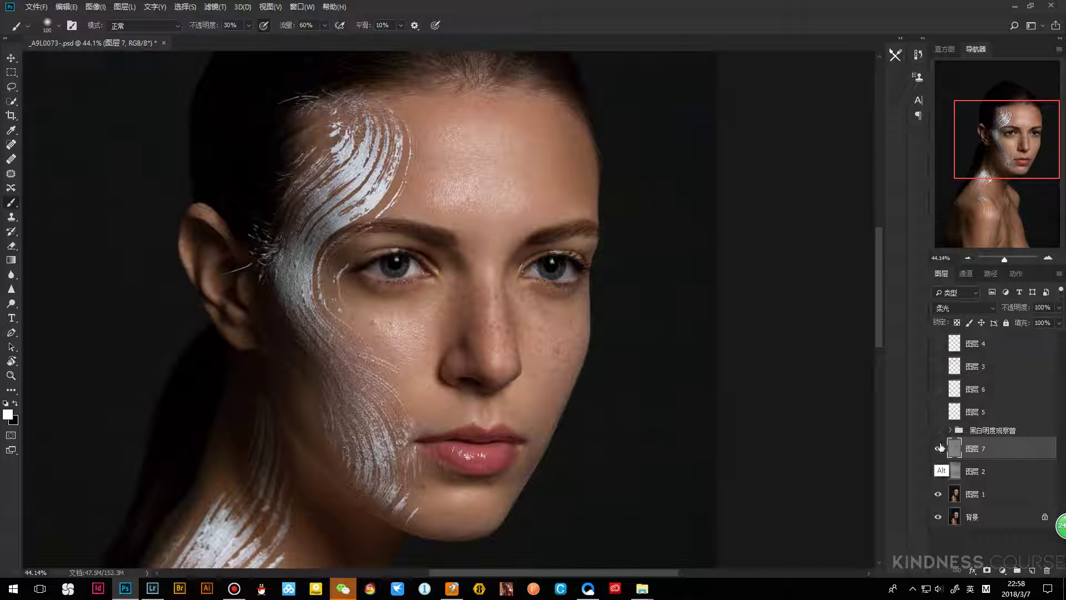
Compare the portrait with and without the 图层 7 retouching
alt+click(938, 449)
alt+click(938, 449)
key(z)
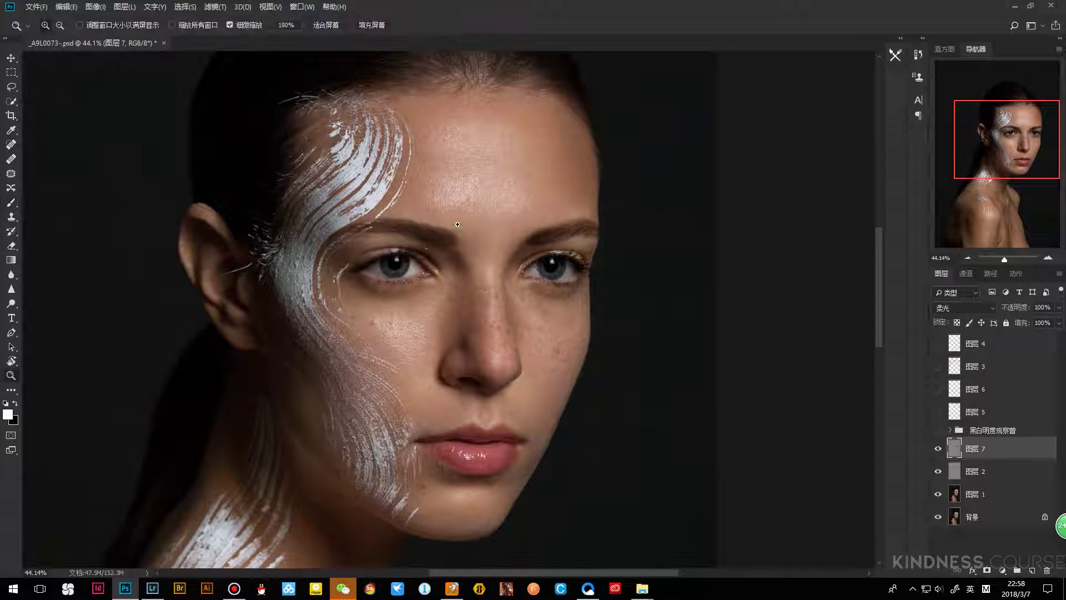
alt+click(429, 249)
key(b)
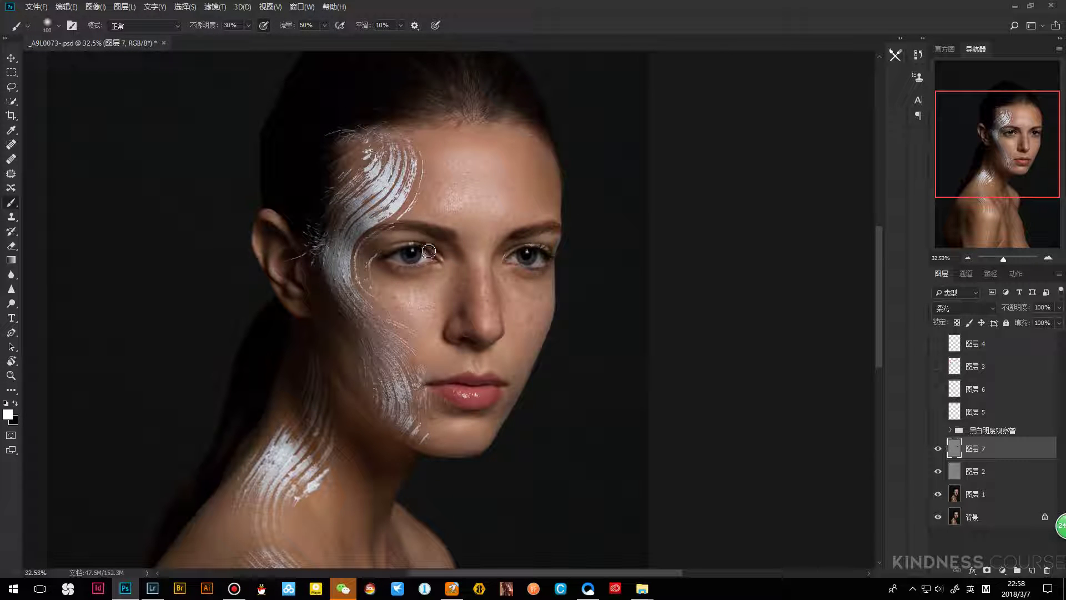
Lighten the lower lid's waterline on the left eye with a fine white brush
key(bracketleft)
key(bracketleft)
key(bracketleft)
key(z)
mouse_move(437, 265)
mouse_down()
mouse_move(459, 264)
mouse_move(380, 254)
mouse_up()
key(b)
key(x)
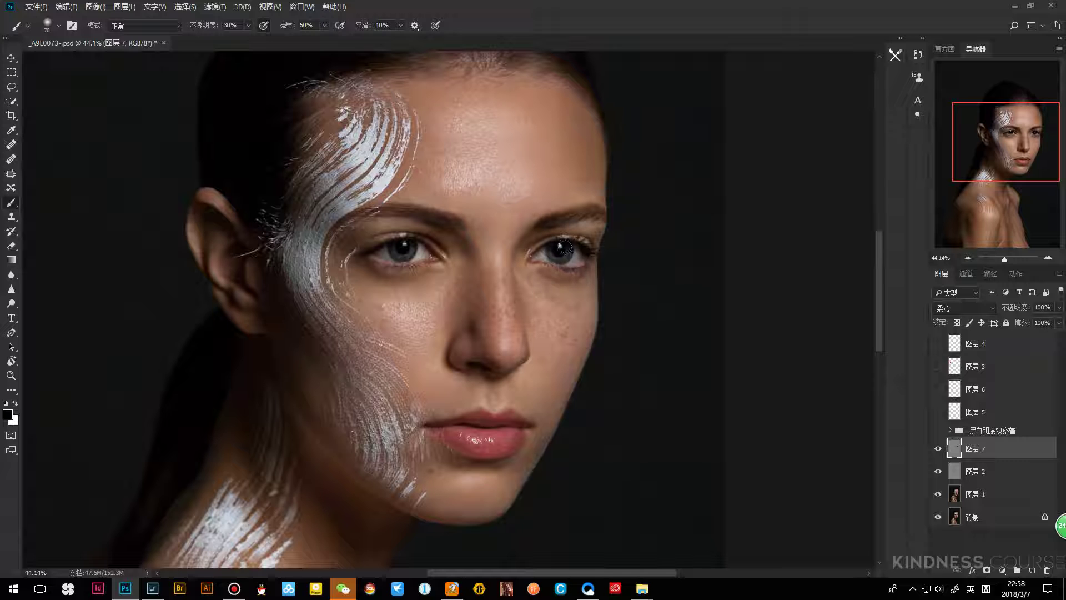
ctrl+click(411, 247)
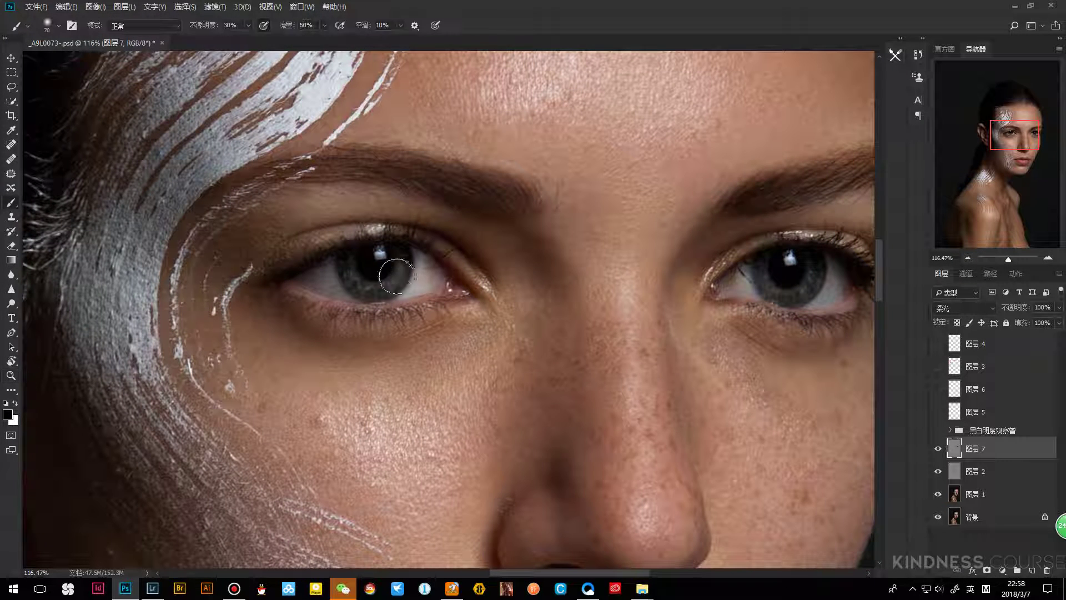
key(bracketleft)
key(bracketleft)
key(bracketleft)
key(bracketleft)
key(bracketleft)
key(bracketleft)
key(bracketleft)
key(bracketleft)
key(x)
mouse_move(311, 292)
mouse_down()
mouse_move(381, 308)
mouse_move(353, 304)
mouse_move(441, 291)
mouse_up()
Brighten the lower part of the left eye's iris with a slightly larger white brush
key(bracketright)
key(bracketright)
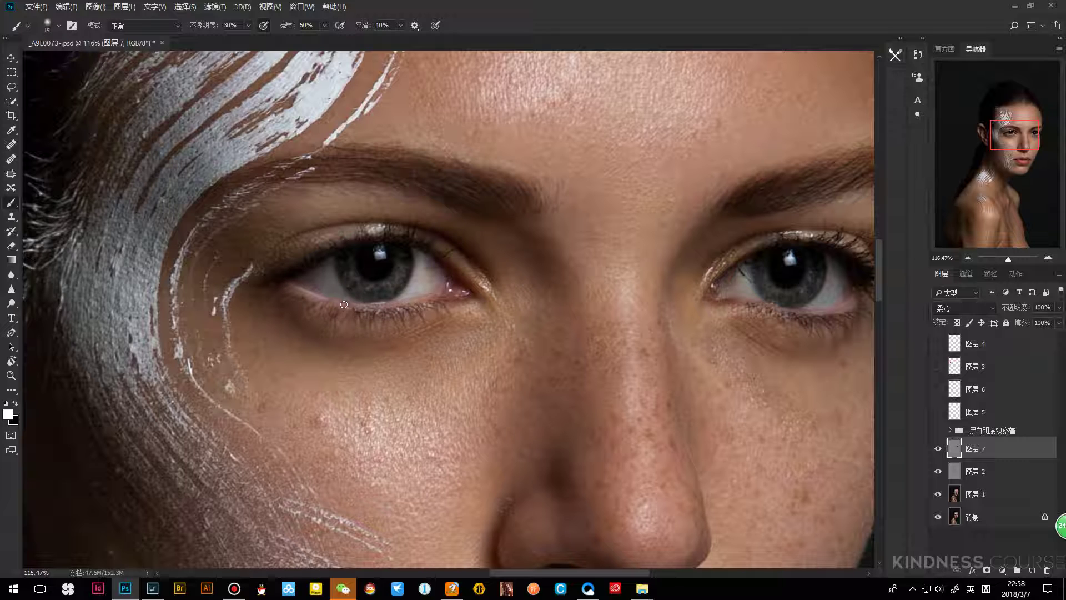
key(bracketright)
key(bracketright)
mouse_move(358, 287)
mouse_down()
mouse_move(382, 291)
mouse_move(400, 268)
mouse_move(358, 292)
mouse_move(391, 285)
mouse_move(345, 268)
mouse_up()
key(bracketleft)
Brighten the right eye's lower waterline and eye white with the white brush
mouse_move(783, 291)
mouse_down()
mouse_move(539, 234)
mouse_move(548, 243)
mouse_move(574, 223)
mouse_up()
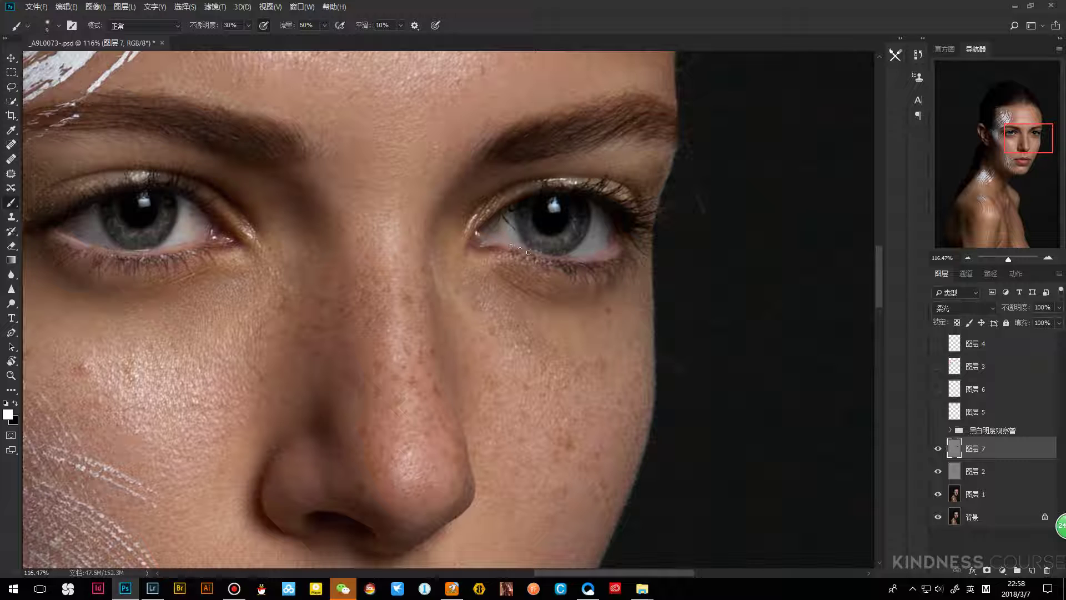
key(bracketright)
key(bracketright)
key(bracketright)
key(bracketright)
key(bracketright)
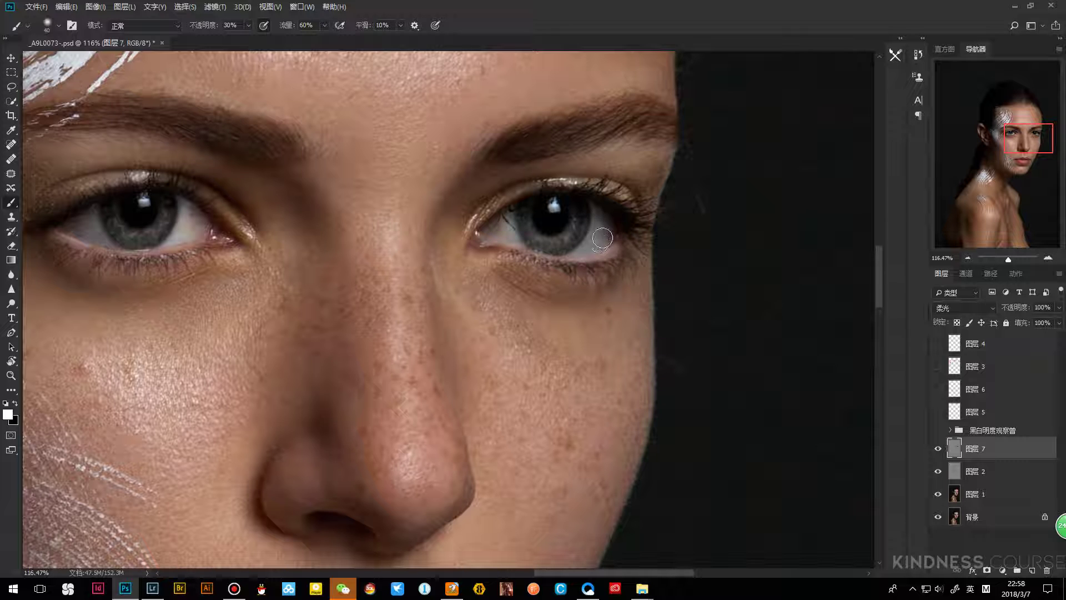
Lighten the skin just below the left eye's lower lashes with a small white brush
drag(397, 233, 584, 210)
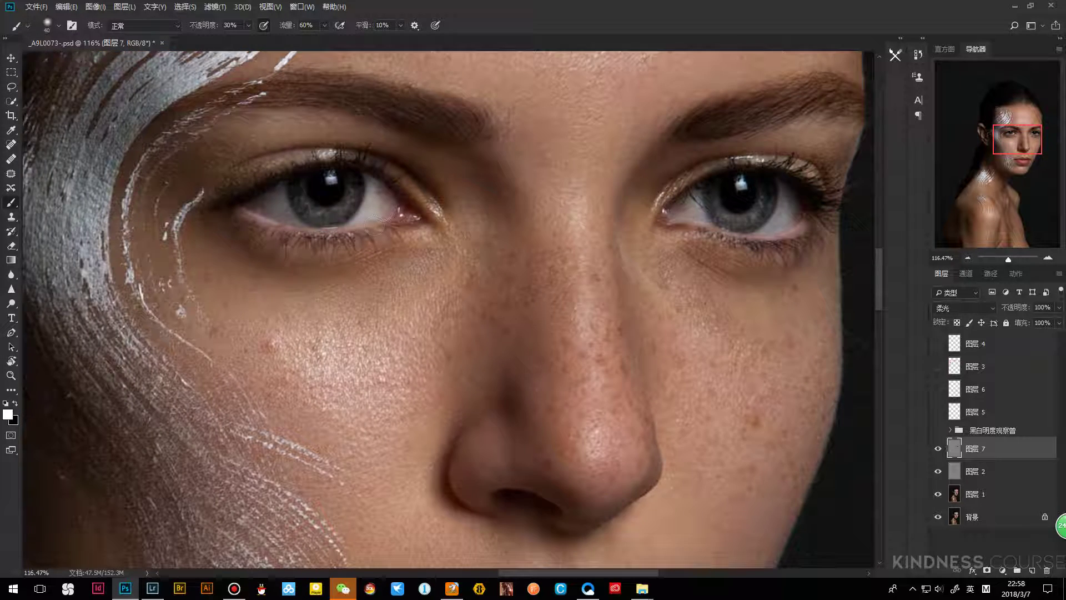
key(ctrl+space)
drag(351, 239, 283, 243)
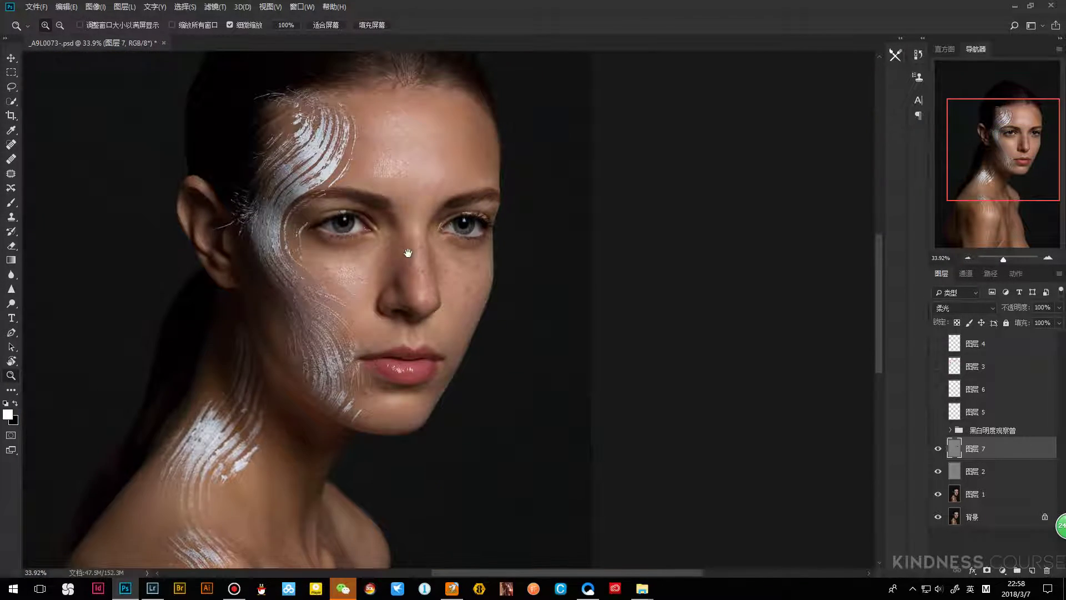
scroll(385, 254, up, 3)
key(b)
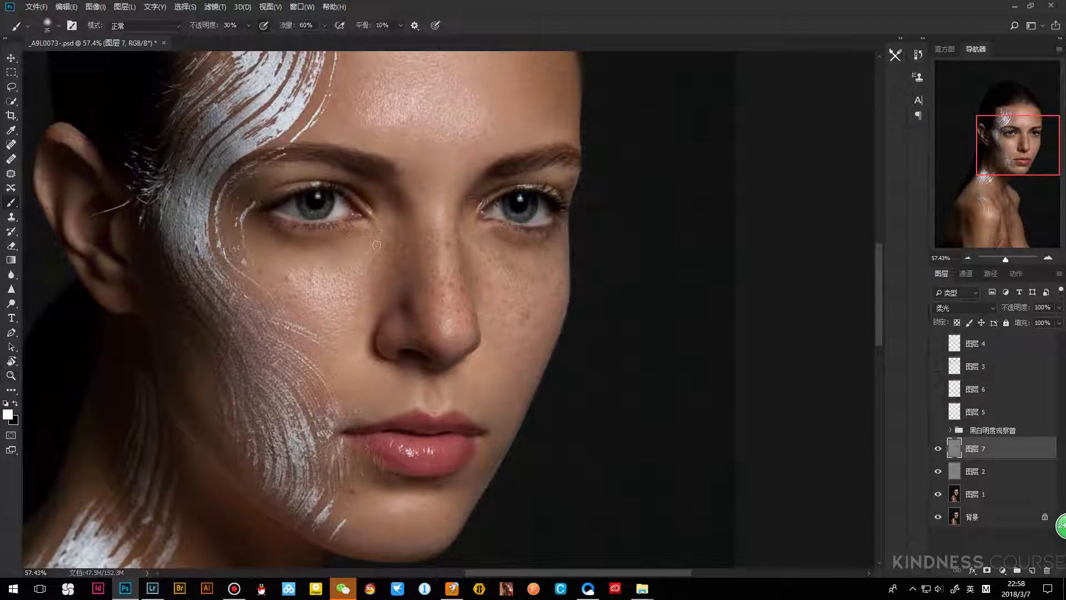
key(bracketleft)
key(bracketleft)
key(bracketleft)
key(bracketleft)
key(bracketleft)
key(bracketright)
drag(319, 228, 303, 234)
Lighten the skin at the outer corner of the left eye with a larger white brush
key(bracketright)
key(bracketright)
key(bracketright)
key(bracketright)
key(bracketleft)
drag(242, 221, 268, 235)
Compare the eye area with the 图层 7 retouching hidden and shown
click(938, 449)
click(938, 450)
key(z)
drag(492, 261, 444, 263)
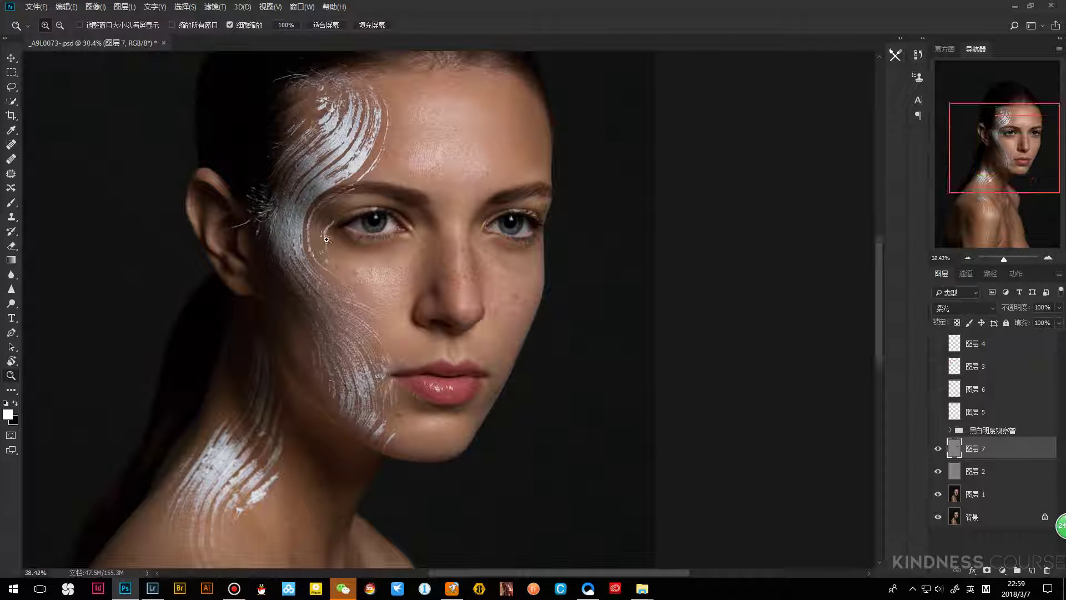
click(938, 449)
click(938, 448)
click(938, 449)
click(938, 449)
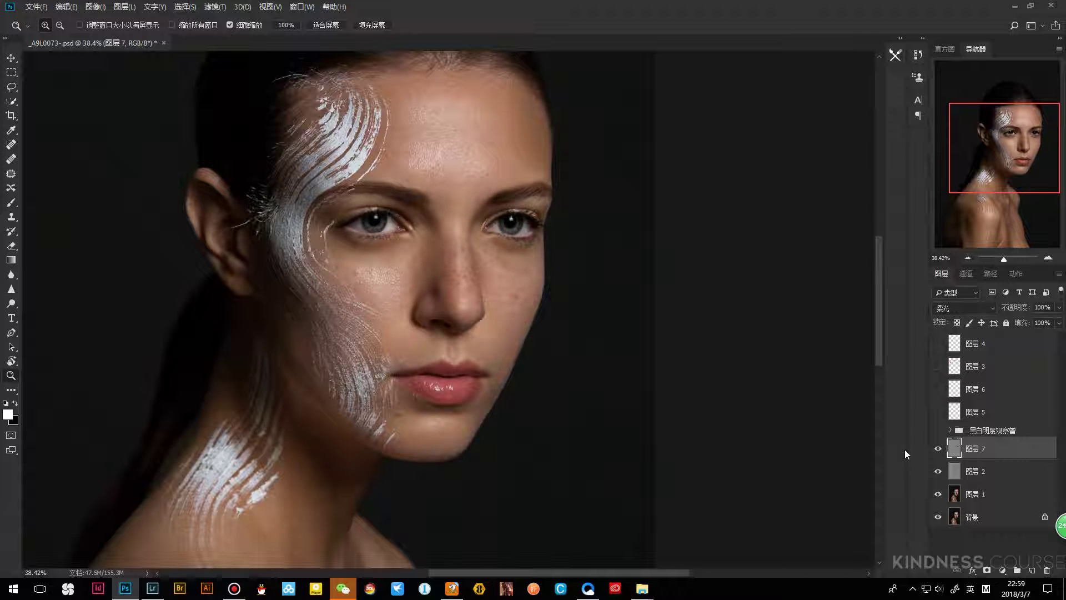
click(938, 448)
drag(547, 249, 508, 287)
Lighten the skin beneath the right eye with a white brush of about 70 px
key(b)
key(x)
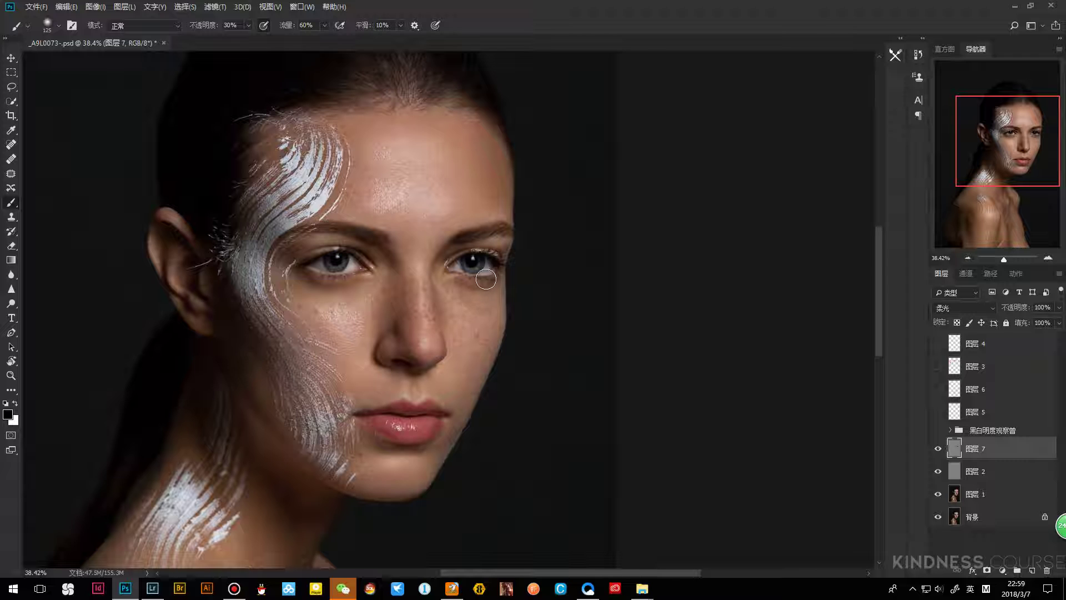
key(x)
key(bracketleft)
key(bracketleft)
key(bracketleft)
key(bracketleft)
key(bracketleft)
key(bracketright)
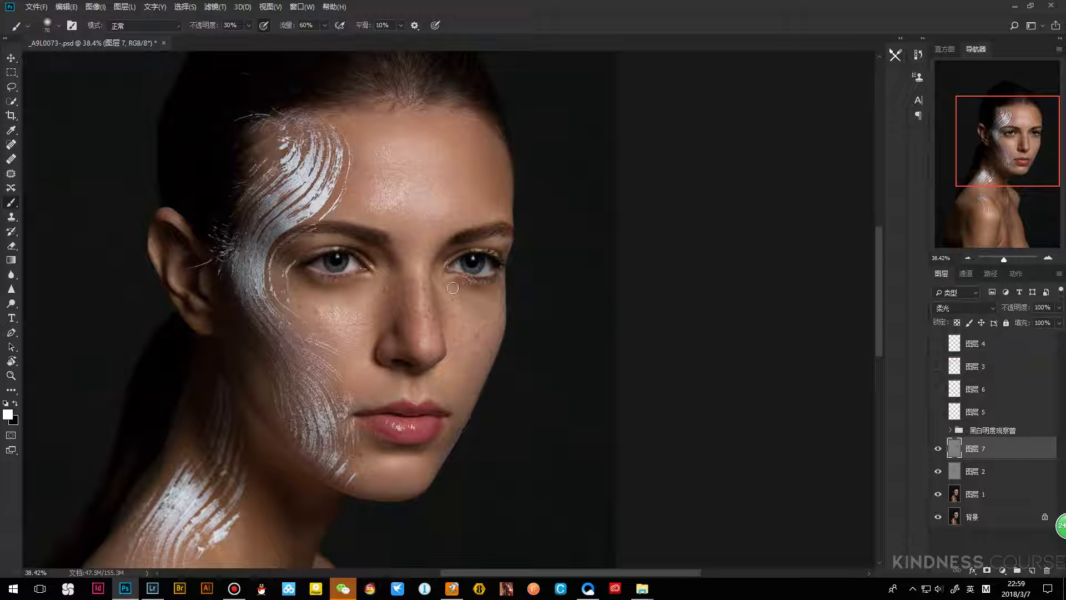
Darken the shadows around the nostril and underside of the nose with a black brush
scroll(395, 288, down, 2)
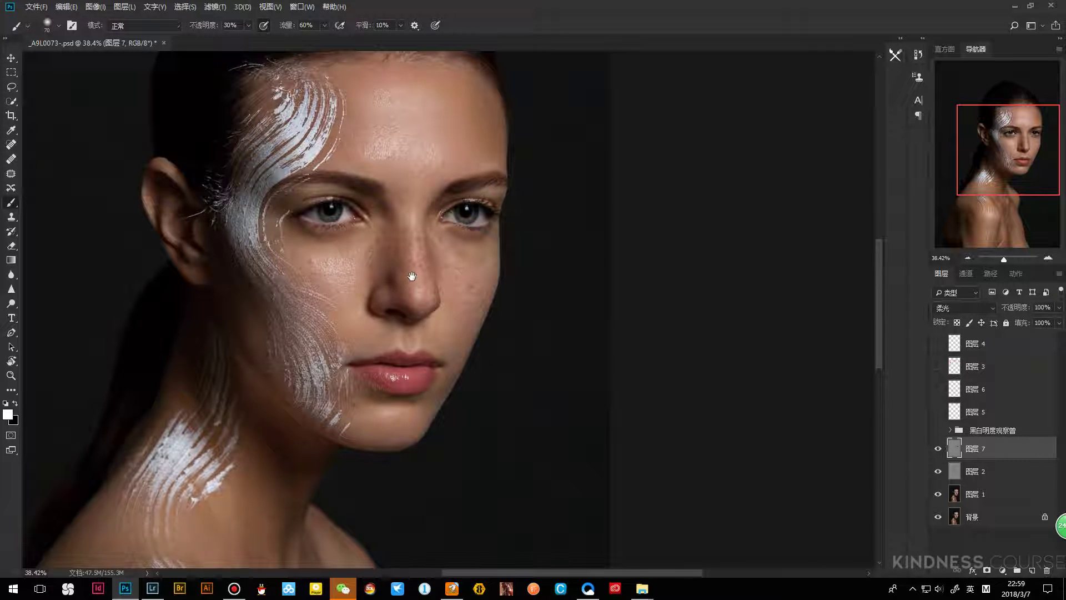
key(x)
key(bracketleft)
key(bracketright)
key(bracketright)
key(bracketleft)
key(bracketleft)
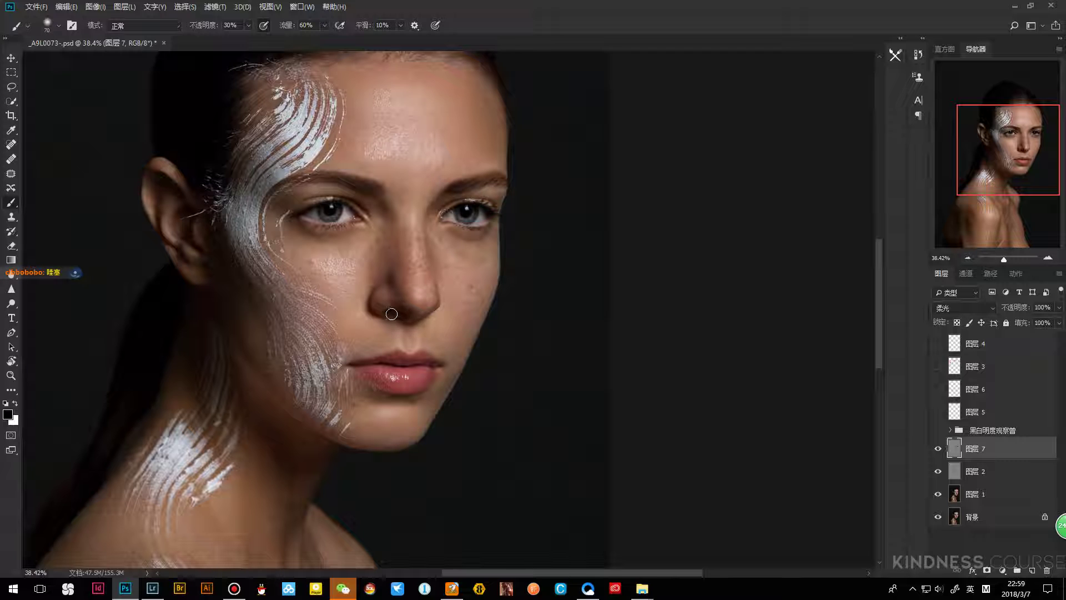
Darken the shadow between the left eye's inner corner and the nose bridge with the black brush
key(bracketright)
key(bracketright)
key(bracketleft)
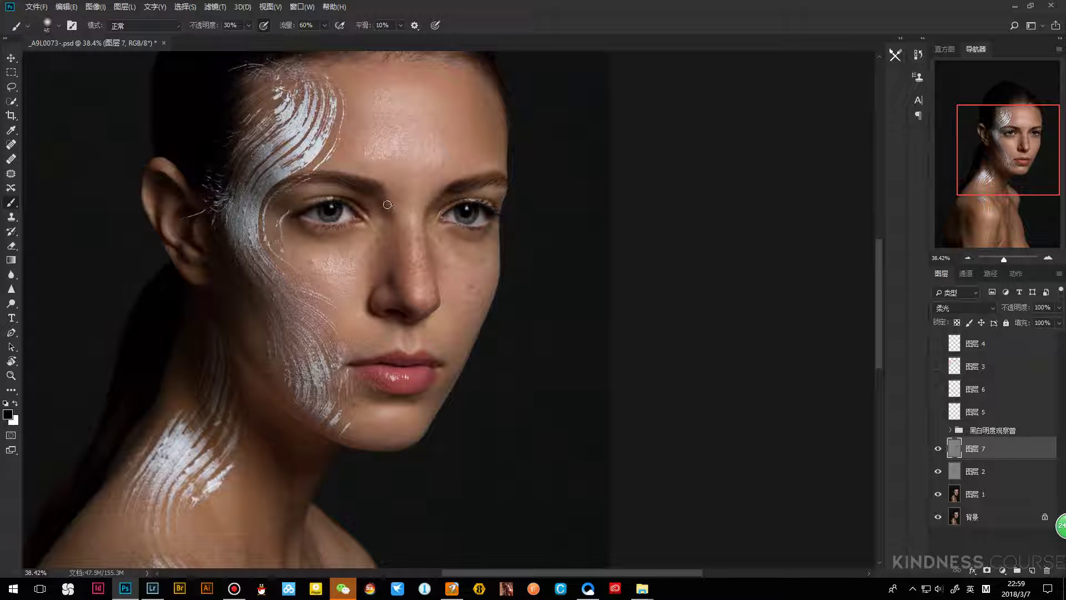
key(bracketright)
key(bracketright)
key(bracketright)
key(bracketright)
key(bracketright)
key(bracketleft)
key(bracketleft)
Lighten the highlight along the nose bridge up to the area between the eyes with the white brush
key(x)
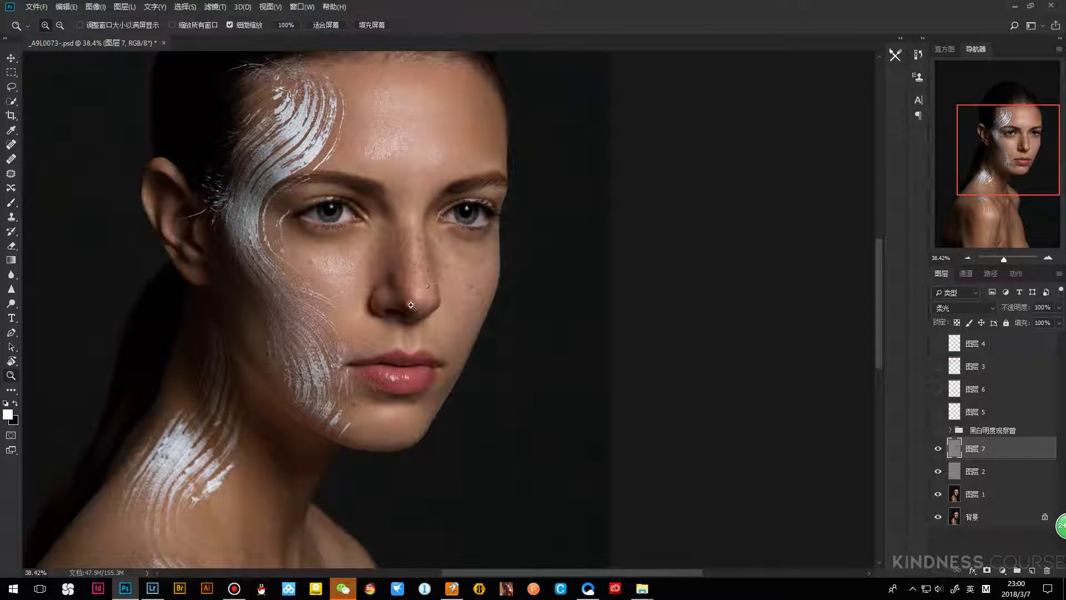
scroll(422, 298, up, 3)
key(bracketleft)
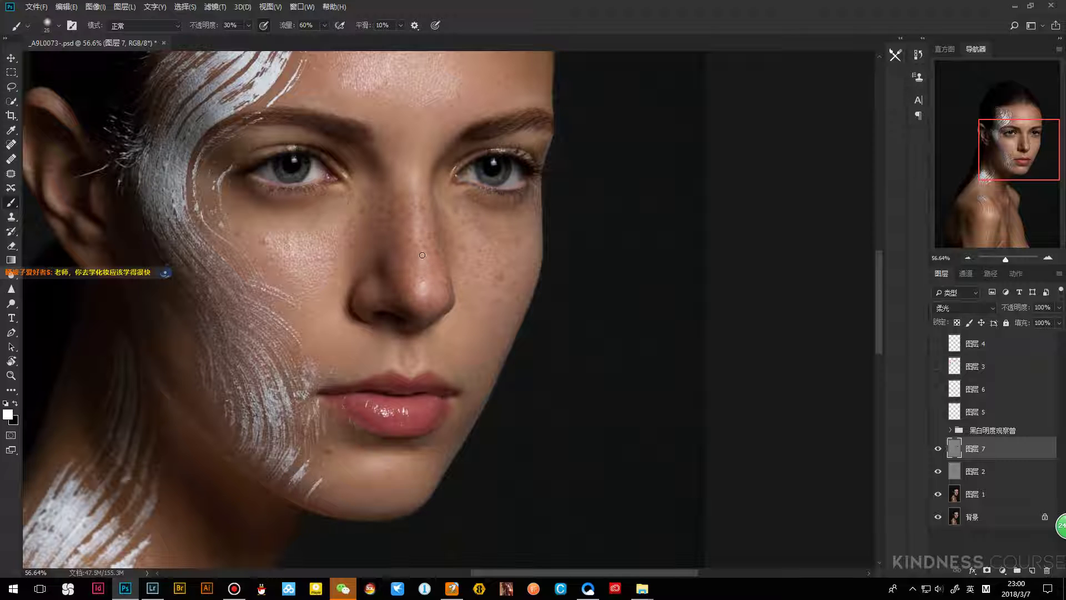
key(bracketright)
key(bracketright)
key(bracketright)
key(bracketright)
key(bracketright)
key(bracketright)
key(bracketright)
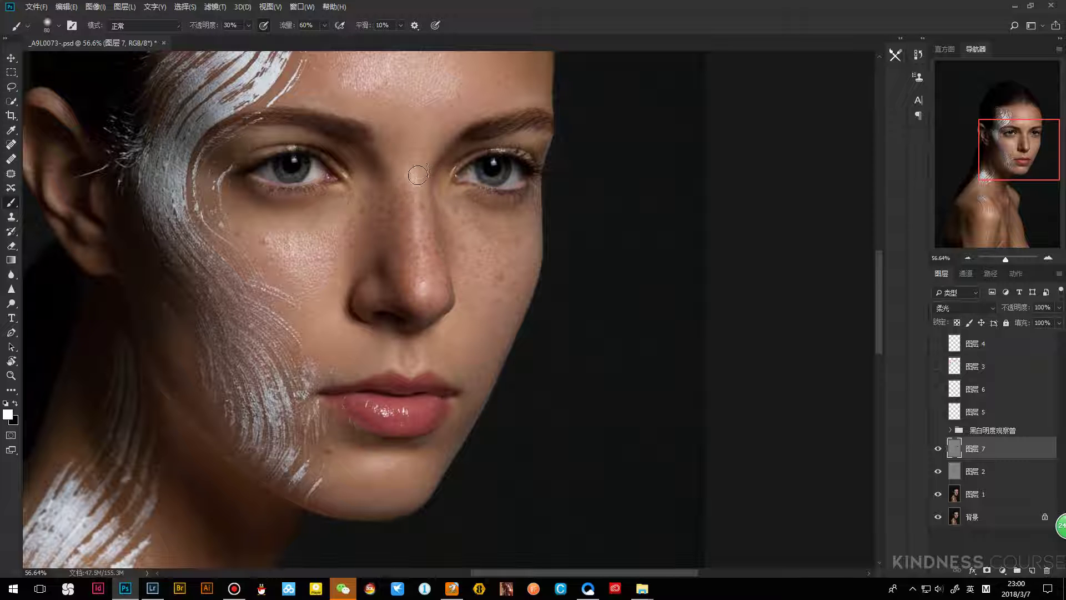
Inspect the 图层 7 brushwork on its own and compare the portrait with and without it
key(z)
drag(421, 256, 396, 266)
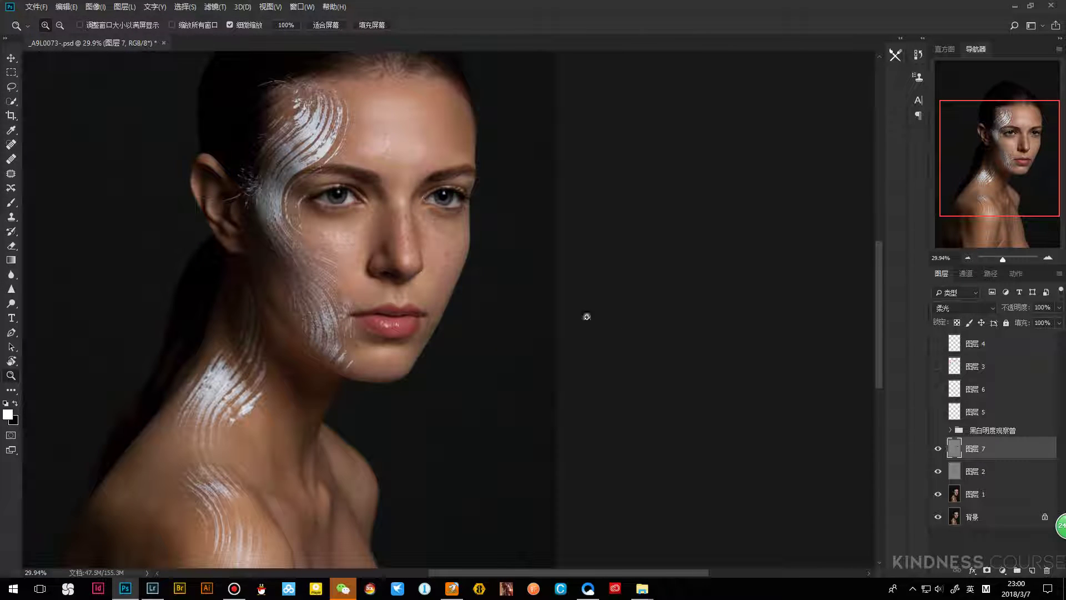
alt+click(933, 439)
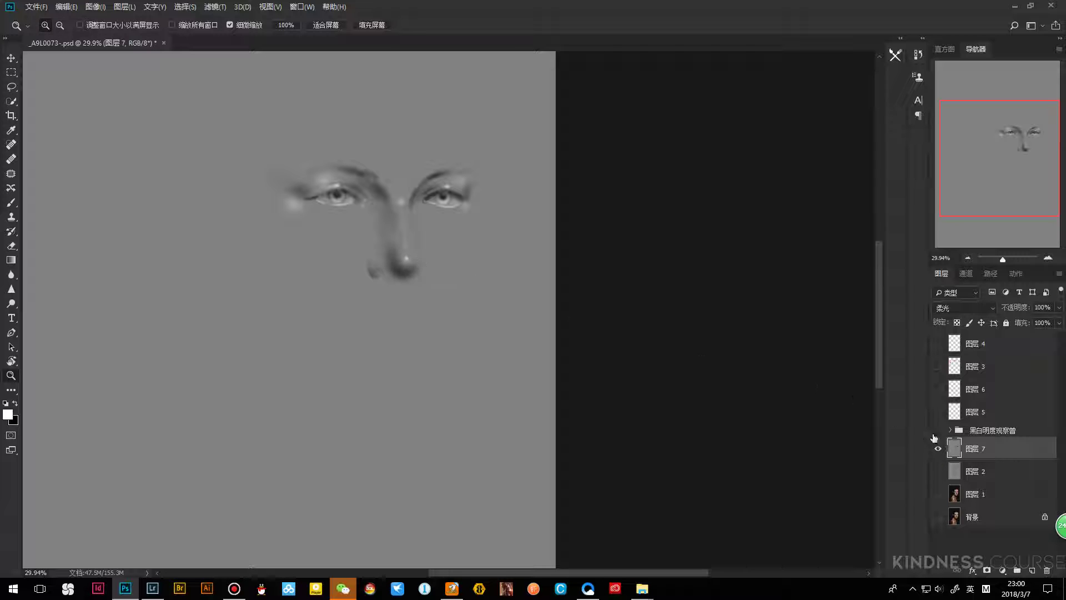
alt+click(939, 448)
click(940, 449)
click(940, 448)
click(942, 448)
click(942, 449)
drag(408, 300, 450, 328)
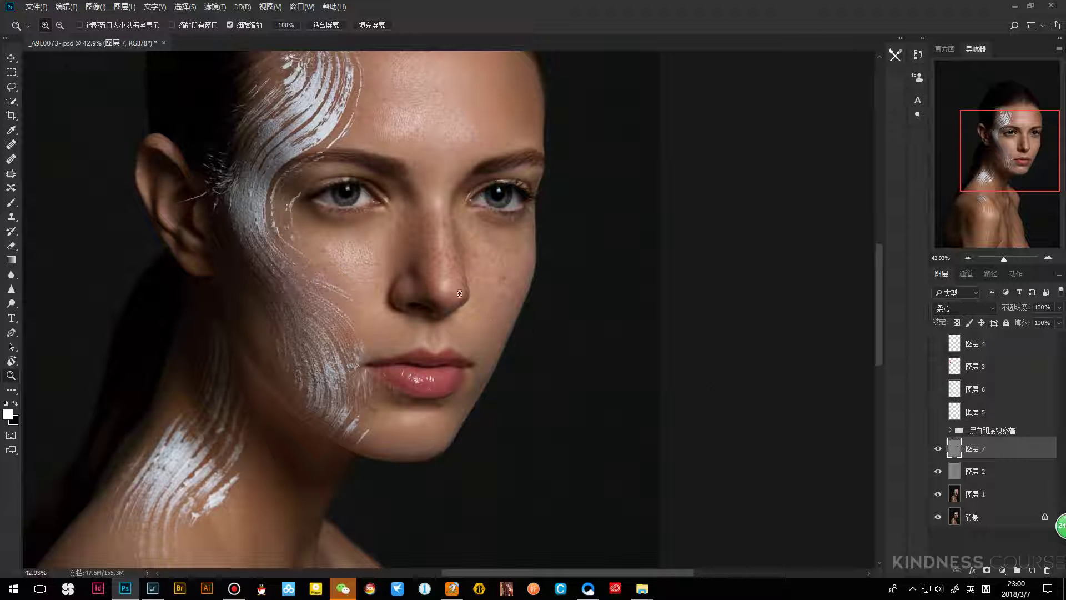
click(938, 448)
click(938, 449)
Continue lightening the face with an enlarged white brush and check the retouching against the hidden layer
key(b)
key(x)
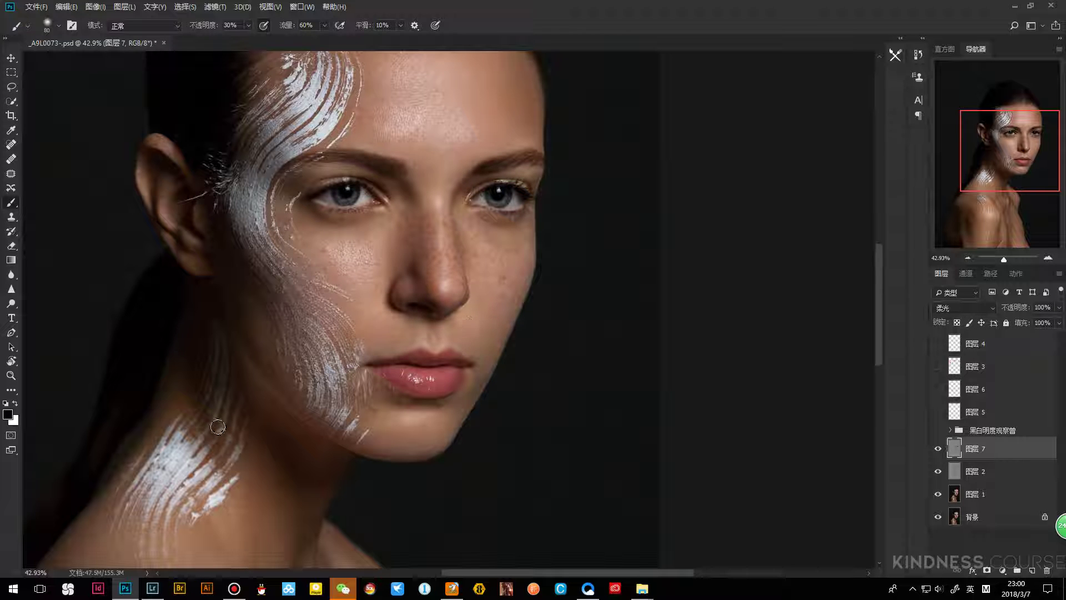
key(x)
key(bracketright)
key(bracketright)
click(938, 449)
click(938, 448)
click(939, 449)
click(939, 449)
Refine the highlight at the nose tip with a smaller white brush and compare the retouching before and after
key(bracketleft)
key(bracketleft)
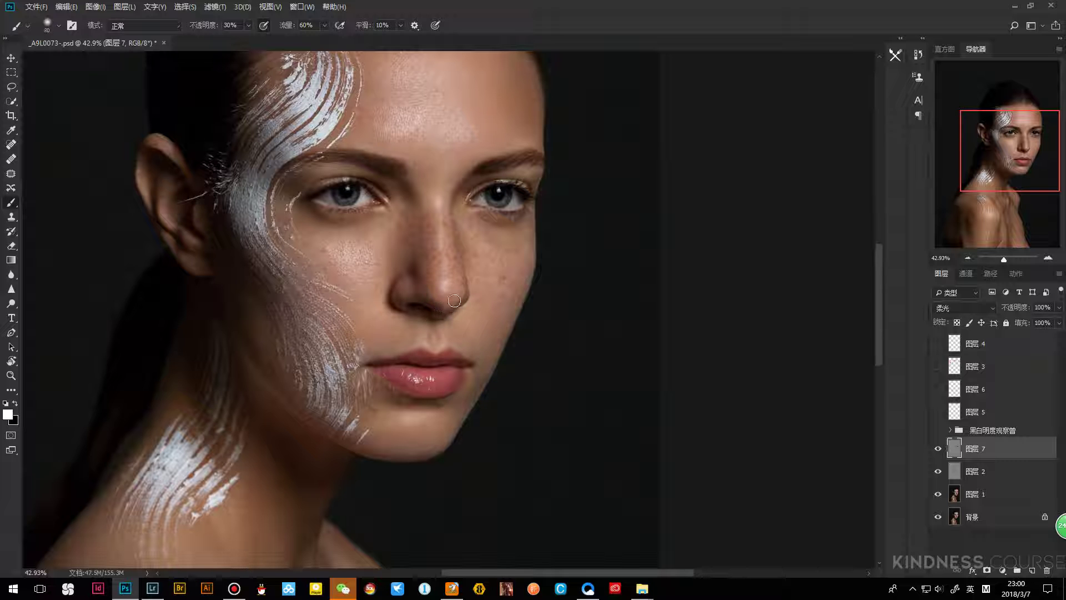
key(bracketleft)
click(938, 448)
click(938, 449)
click(938, 448)
click(938, 449)
key(bracketright)
key(bracketright)
key(bracketright)
key(z)
drag(364, 197, 346, 201)
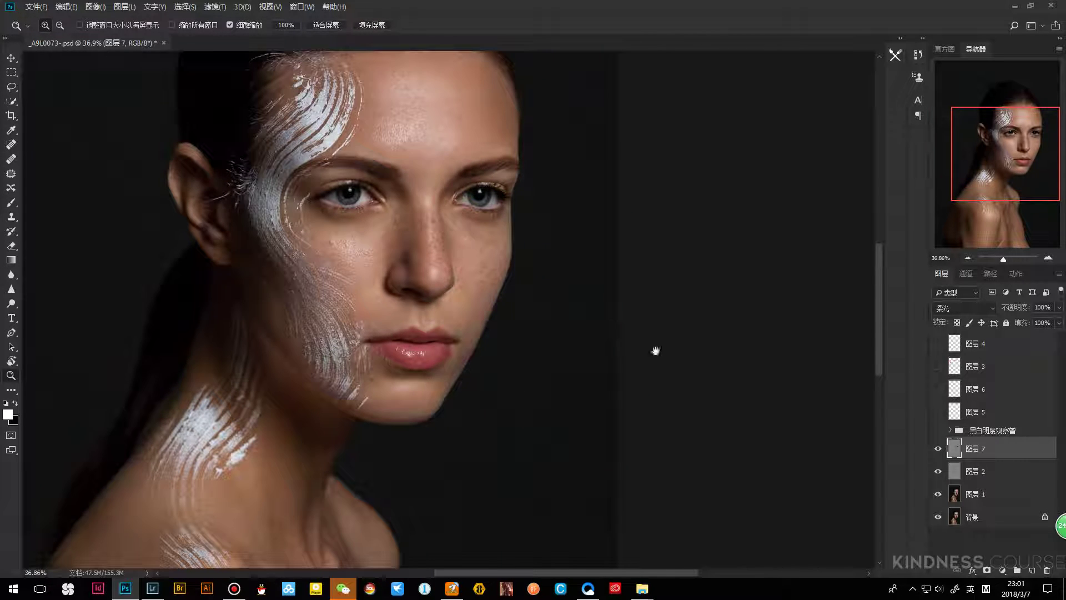
Compare the portrait with and without the 图层 7 retouching
click(938, 449)
click(938, 449)
click(938, 449)
click(938, 449)
click(938, 449)
click(938, 449)
Darken the shadow around the nostril with a small black brush
drag(426, 303, 497, 263)
drag(380, 237, 449, 300)
key(x)
key(bracketleft)
key(bracketleft)
key(bracketleft)
key(bracketleft)
key(bracketleft)
key(bracketleft)
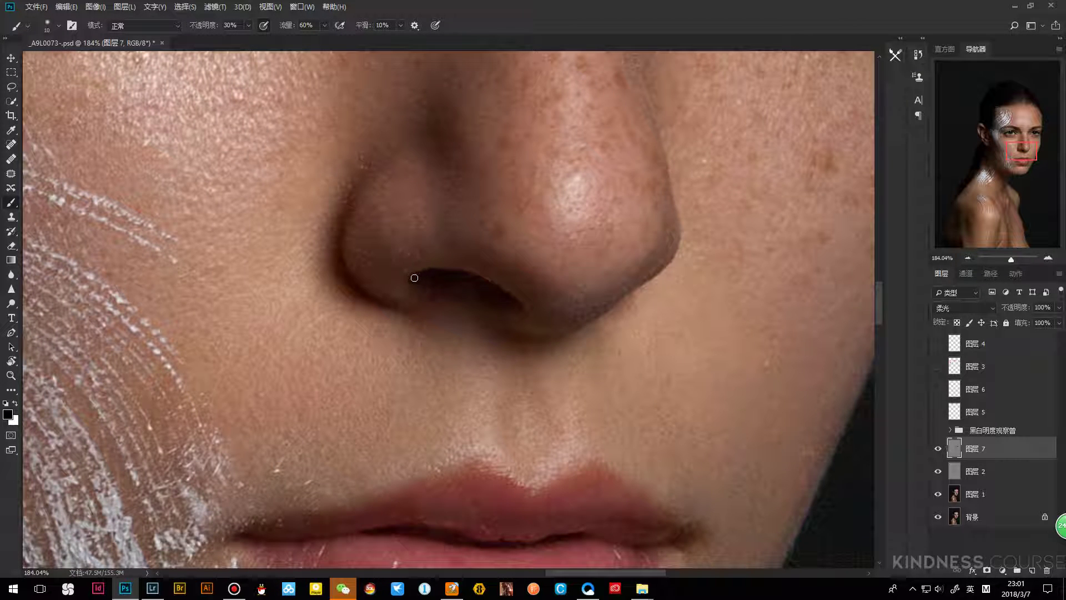
key(bracketleft)
key(bracketright)
mouse_move(466, 288)
mouse_down()
mouse_move(395, 312)
mouse_move(428, 303)
mouse_up()
Lighten the rim of the nostril with a fine white brush and compare the result with 图层 7 hidden
key(b)
key(x)
key(bracketleft)
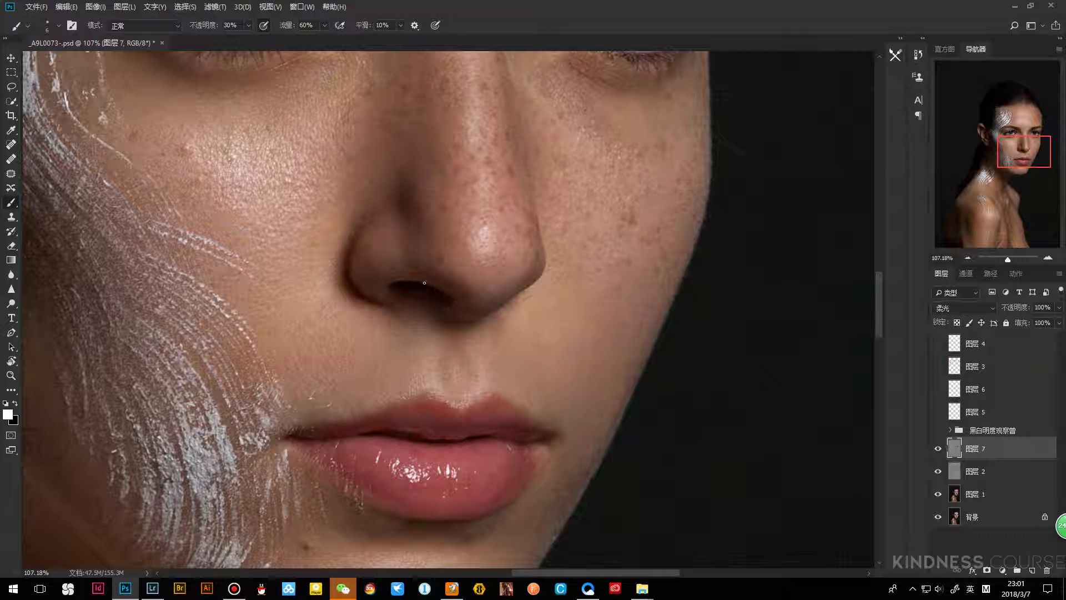
key(bracketright)
key(bracketright)
key(bracketright)
key(bracketright)
key(bracketright)
key(z)
mouse_move(472, 314)
mouse_down()
mouse_move(456, 339)
mouse_move(445, 315)
mouse_move(471, 315)
mouse_up()
click(937, 448)
click(938, 448)
click(937, 448)
click(938, 448)
Darken both corners of the mouth and the line between the lips with a black brush enlarged to about 40
drag(436, 321, 441, 310)
key(b)
key(x)
key([)
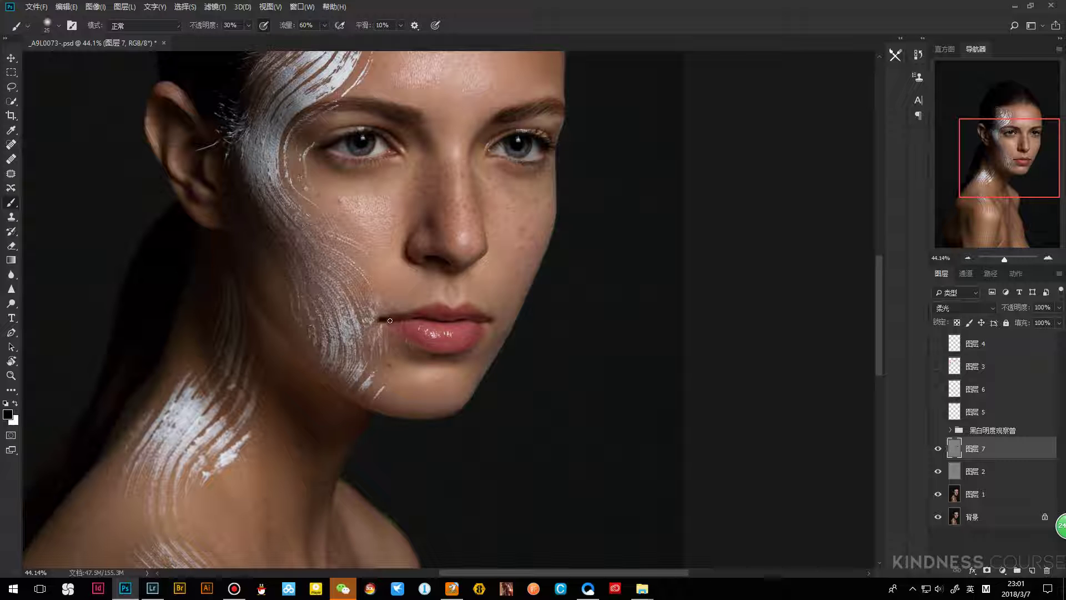
key(bracketright)
key(bracketright)
key(bracketright)
key(bracketleft)
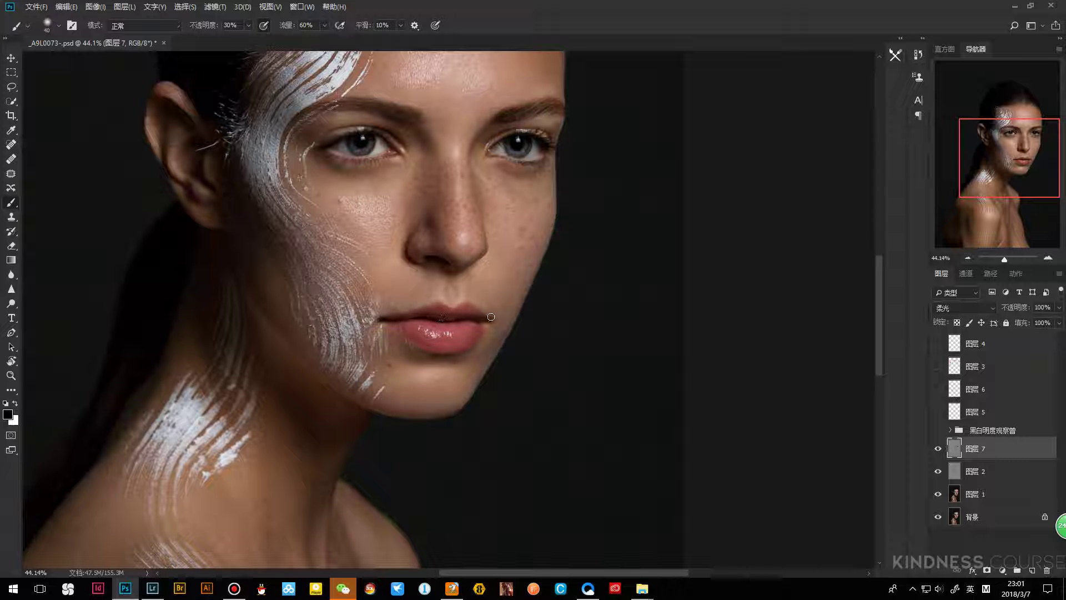
Compare the mouth retouching with 图层 7 hidden and shown, both across the whole face and close up on the lips
click(939, 449)
click(938, 449)
click(940, 449)
click(940, 449)
key(alt+space)
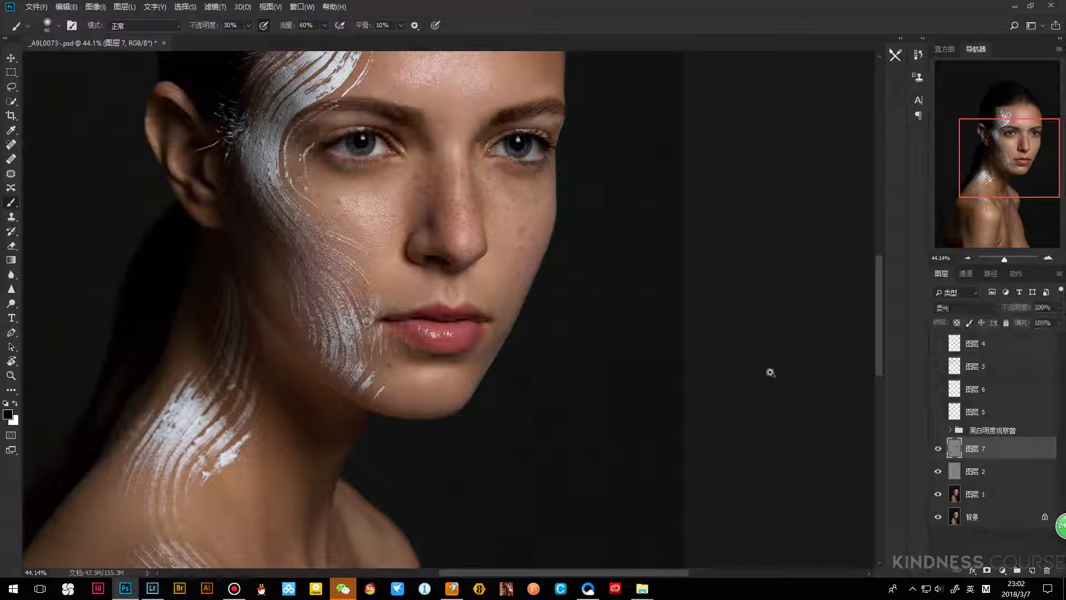
mouse_move(459, 329)
mouse_down()
mouse_move(496, 307)
mouse_move(477, 308)
mouse_up()
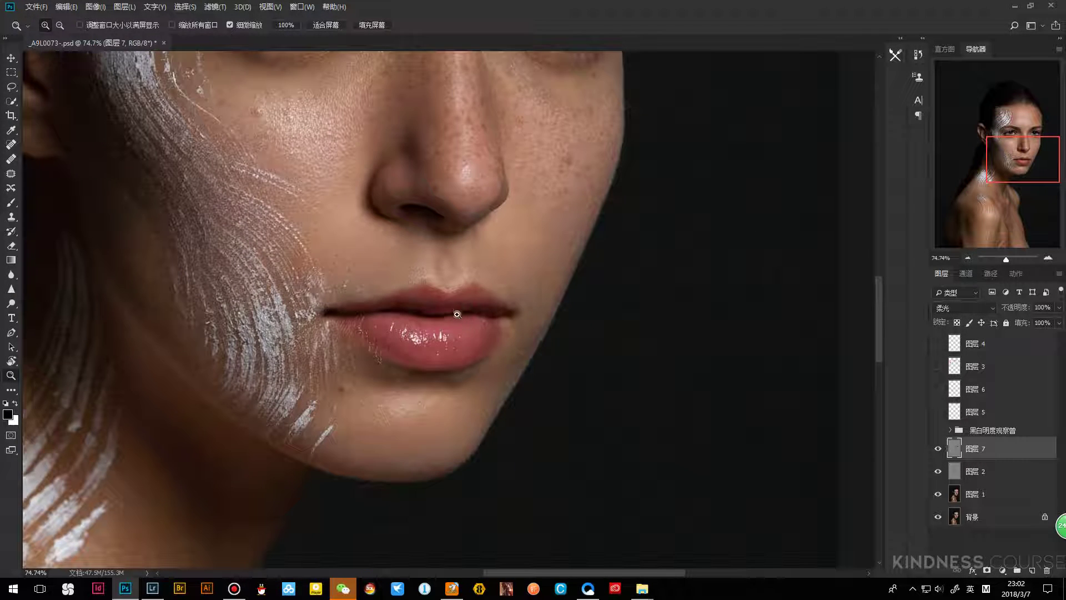
key(b)
click(938, 449)
click(938, 449)
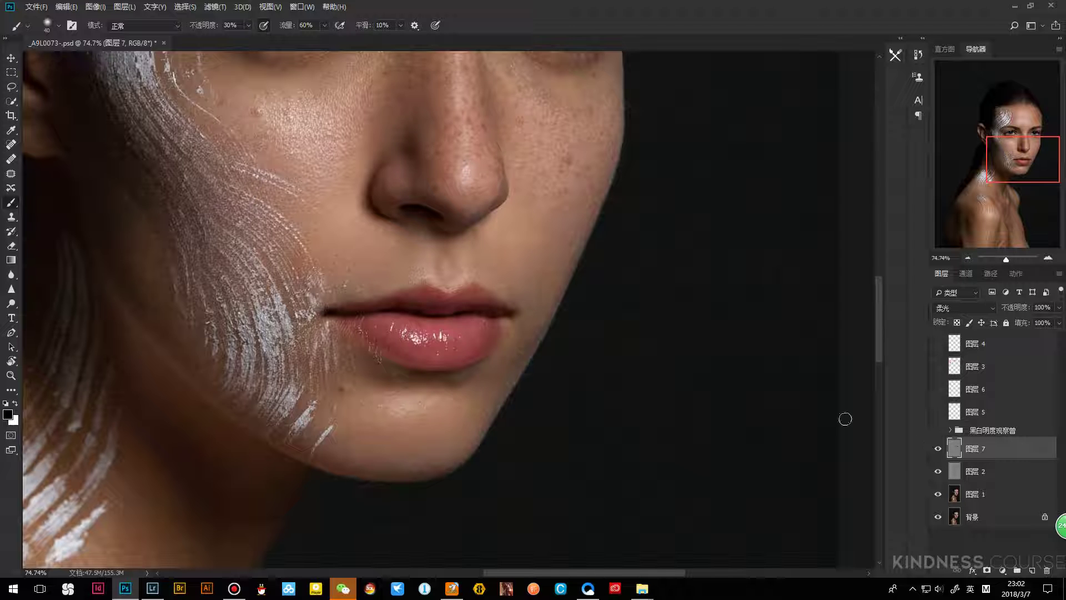
key(z)
drag(459, 326, 477, 324)
click(938, 449)
click(938, 448)
Lighten the highlights on the lips with a smaller white brush and compare them with 图层 7 hidden
key(b)
key(x)
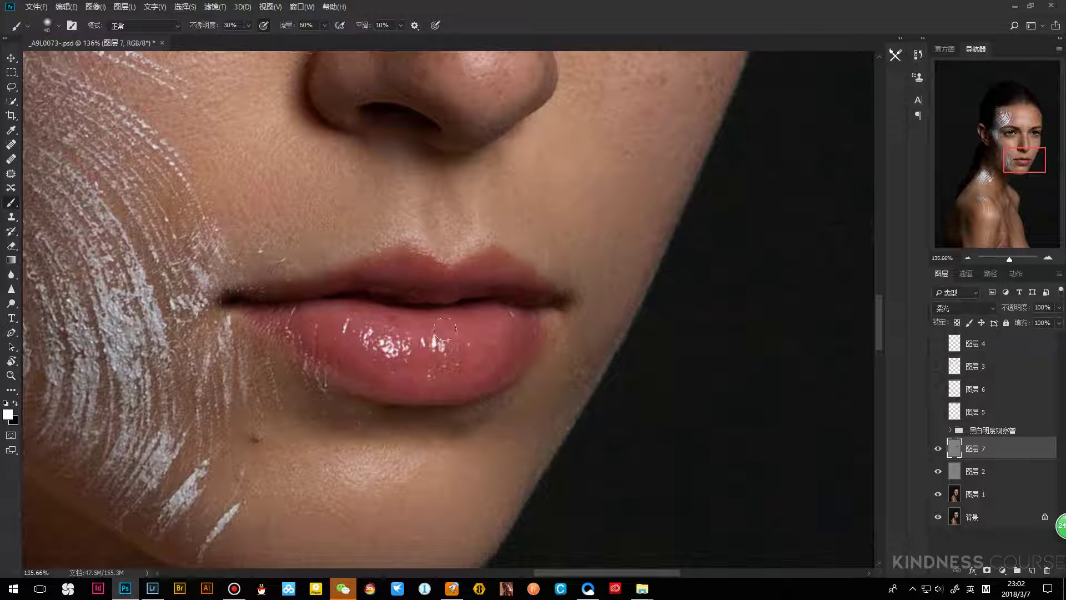
click(938, 448)
key([)
key(bracketright)
key(z)
drag(453, 305, 366, 309)
click(937, 449)
click(937, 449)
Refine the lip contours with a white brush on the upper lip edge and a larger black brush below the lower lip
mouse_move(422, 308)
mouse_down()
mouse_move(412, 336)
mouse_move(396, 312)
mouse_up()
key(b)
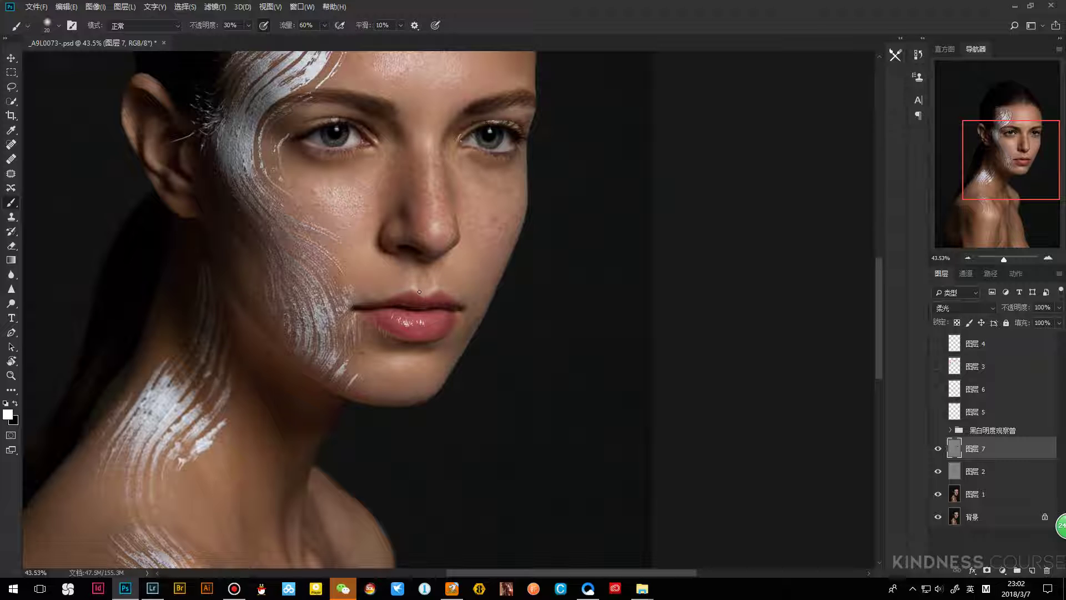
key(x)
drag(422, 341, 395, 314)
key(x)
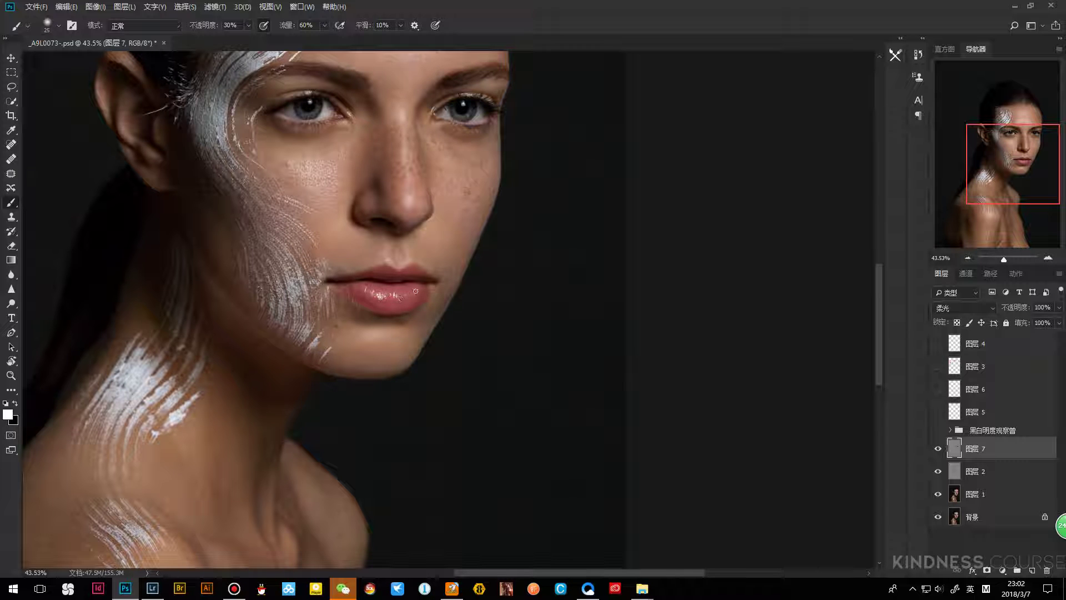
key(x)
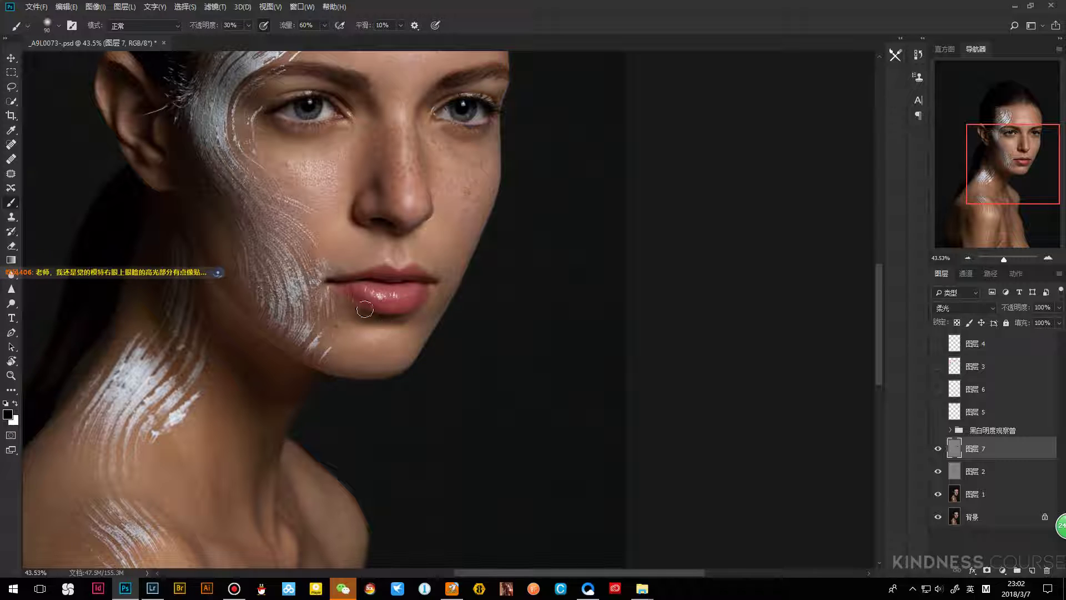
key(bracketleft)
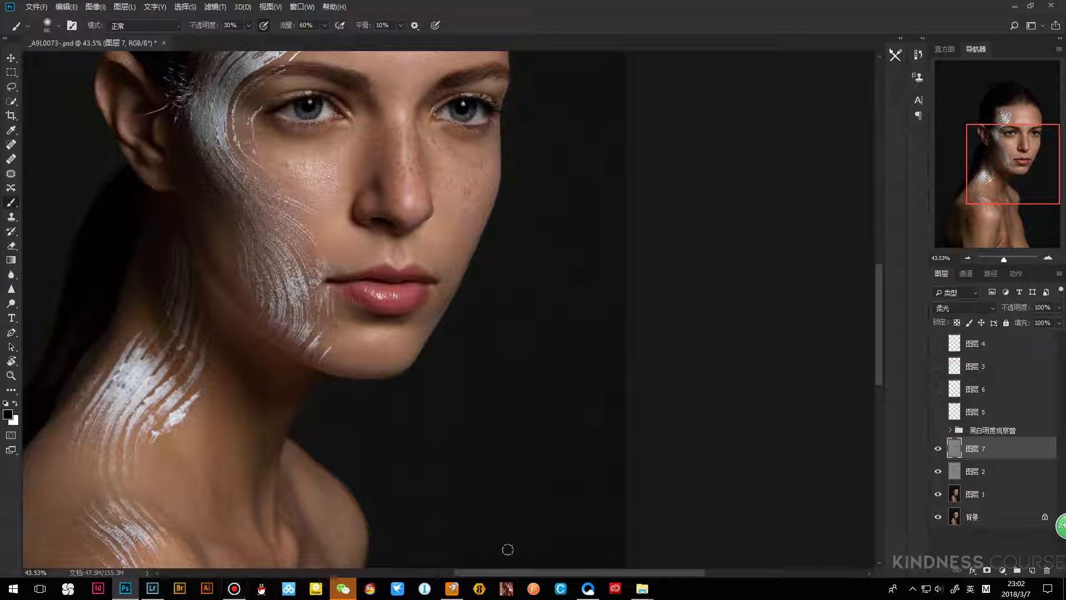
Check the viewer comments on the Douyu live page in the browser, and examine the eyelid highlights with and without 图层 7
click(589, 589)
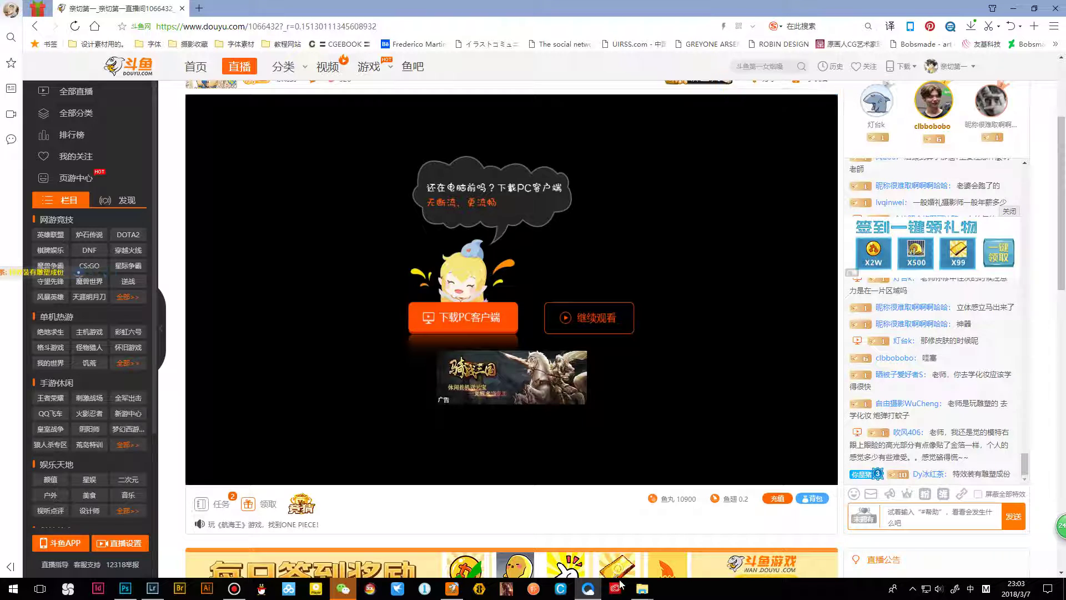
click(588, 588)
key(z)
drag(311, 138, 378, 144)
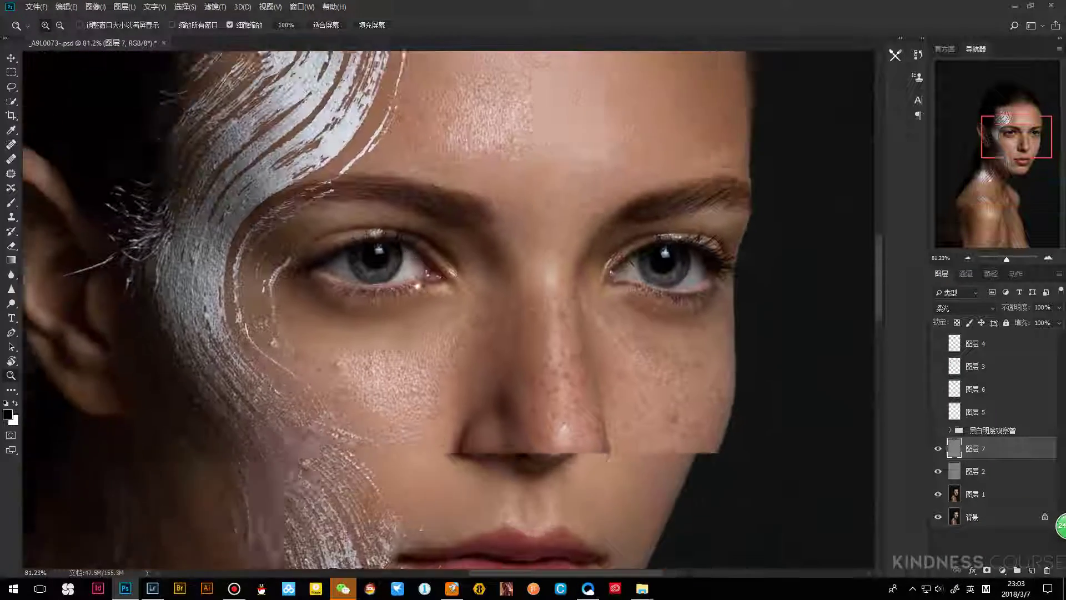
scroll(368, 209, up, 2)
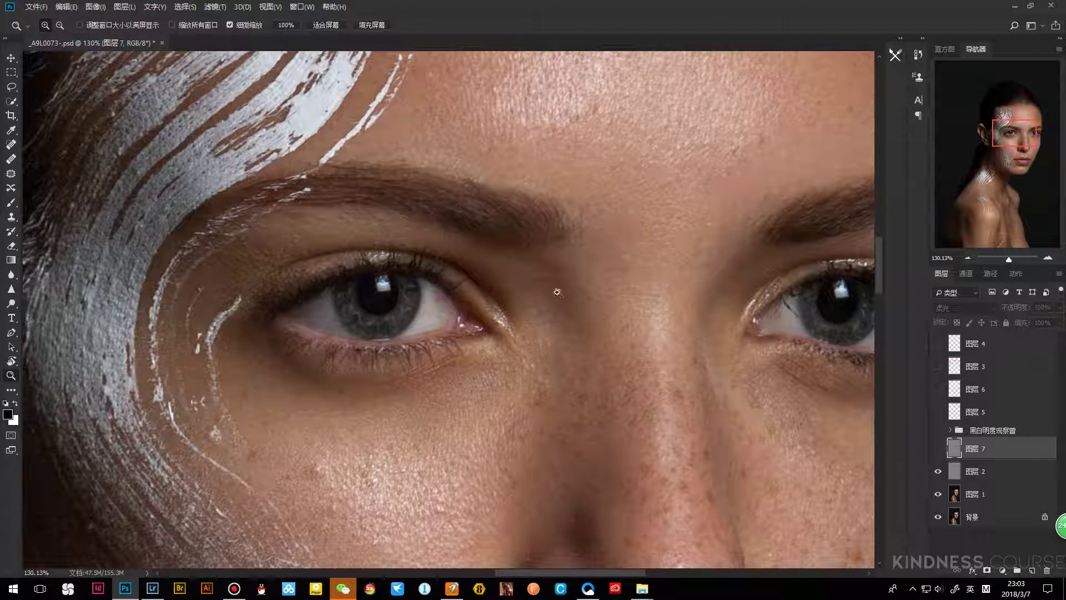
scroll(411, 253, up, 2)
scroll(393, 270, down, 3)
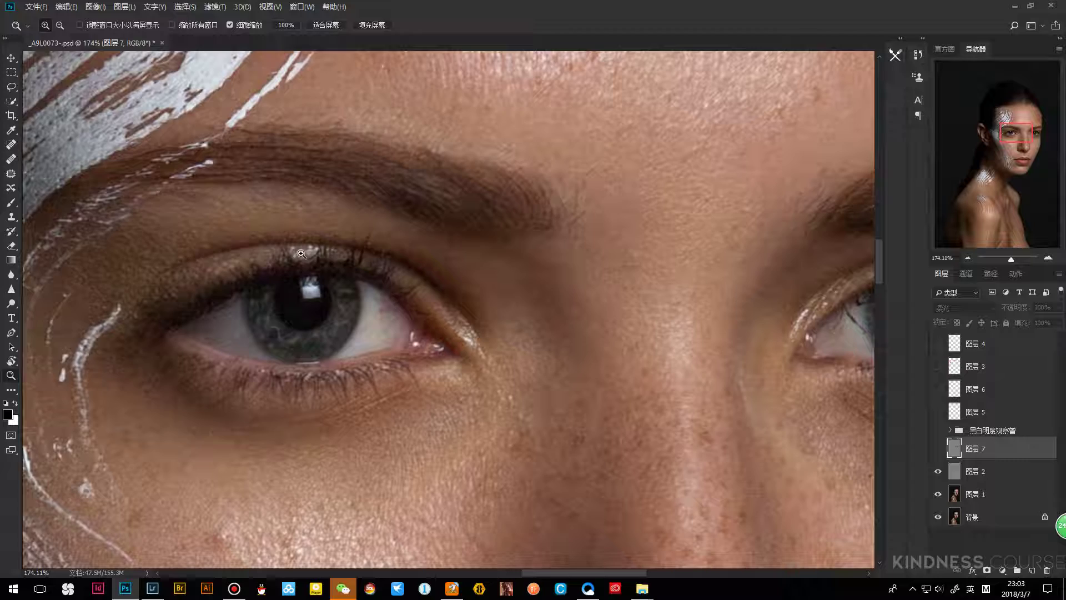
scroll(356, 285, down, 2)
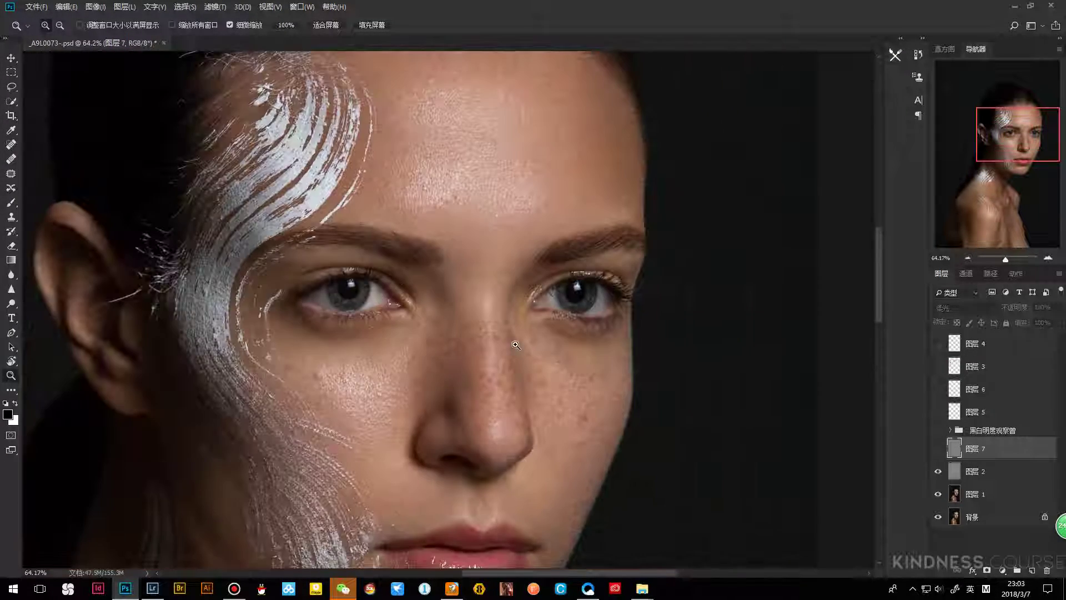
click(937, 448)
scroll(447, 292, down, 1)
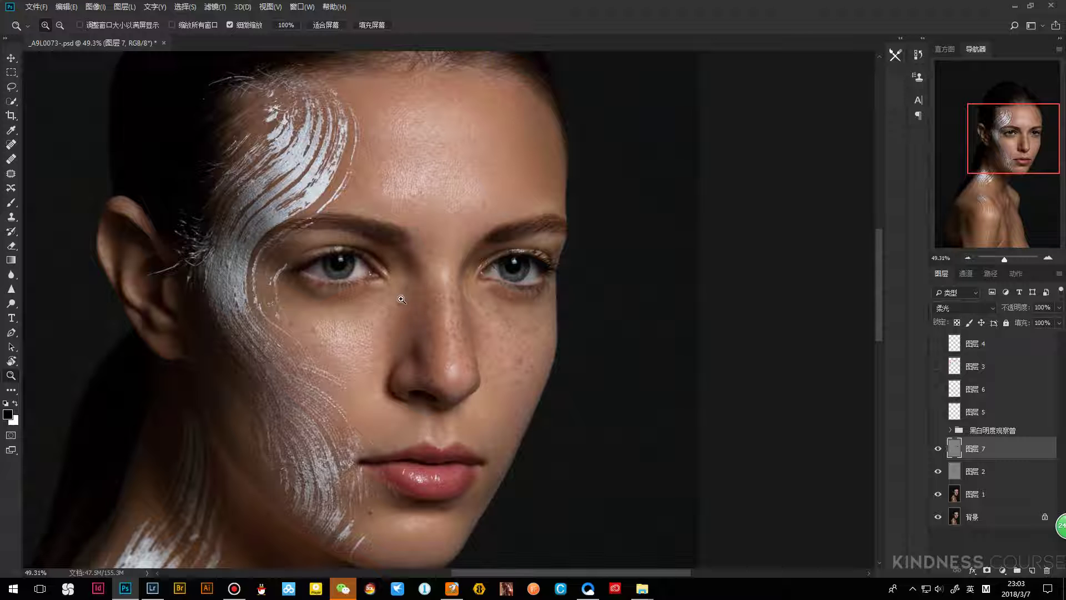
drag(434, 309, 425, 288)
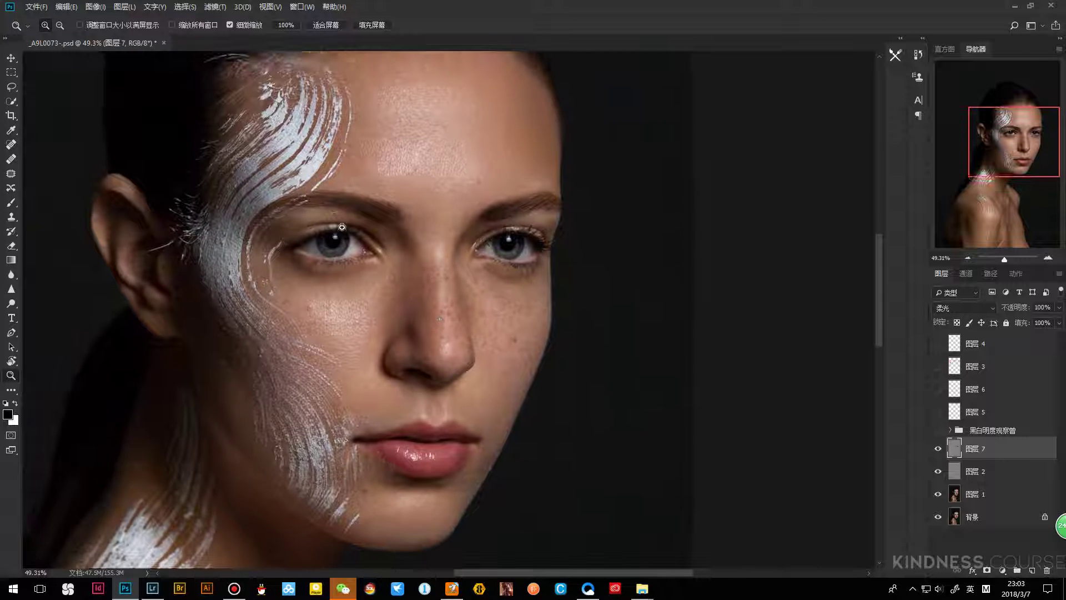
drag(411, 347, 390, 292)
scroll(390, 292, down, 1)
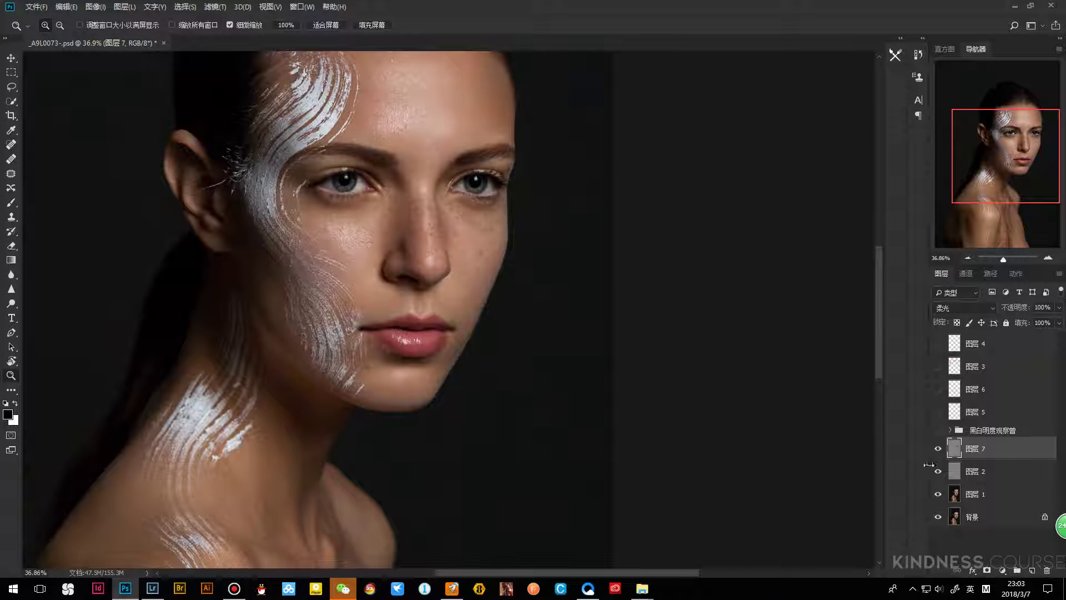
click(938, 448)
Darken the lower lip and the shadow beneath it with an enlarged black brush
scroll(422, 333, up, 1)
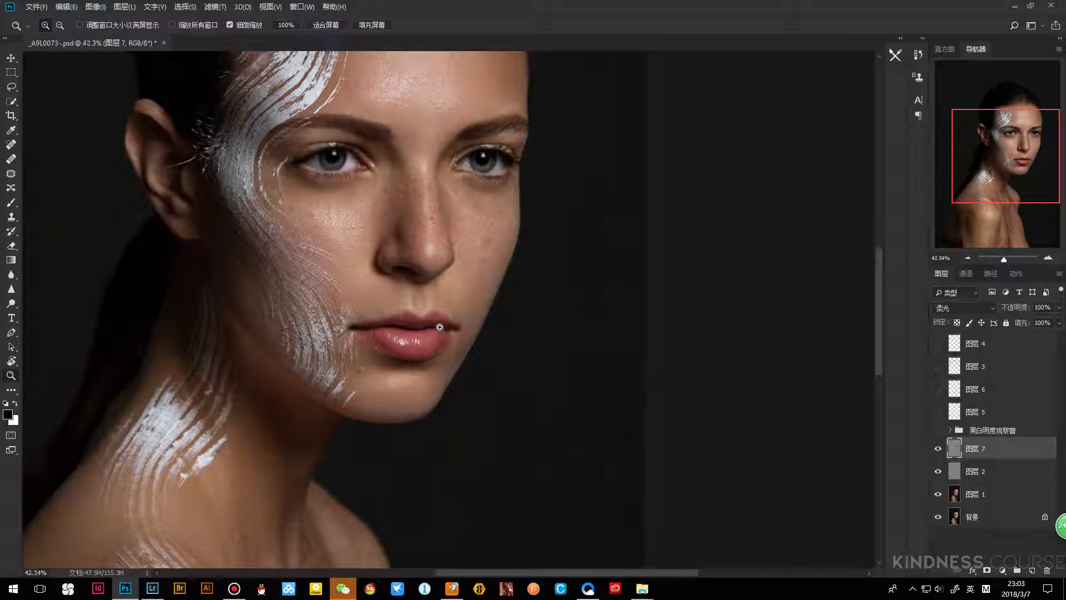
key(b)
key(bracketright)
key(bracketright)
key(bracketright)
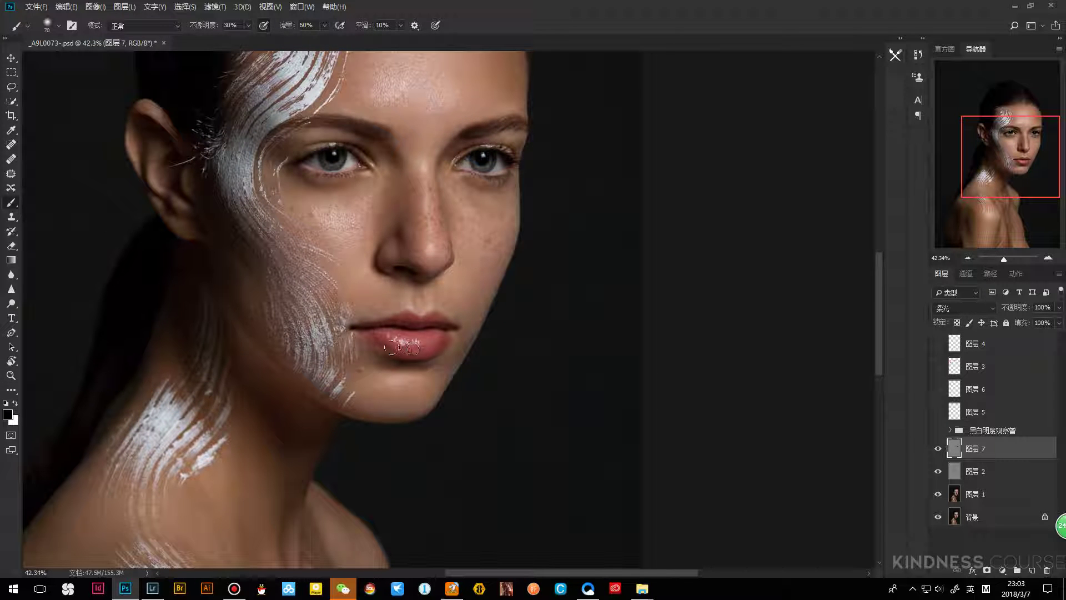
key(bracketleft)
key(bracketright)
key(bracketright)
key(bracketright)
mouse_move(418, 362)
mouse_down()
mouse_move(372, 377)
mouse_move(385, 368)
mouse_move(371, 400)
mouse_move(392, 370)
mouse_move(425, 365)
mouse_up()
key(bracketleft)
Darken the jaw edge beside the white face paint with a black brush enlarged beyond 125
key(z)
click(449, 392)
drag(448, 393, 442, 393)
drag(487, 366, 457, 372)
key(b)
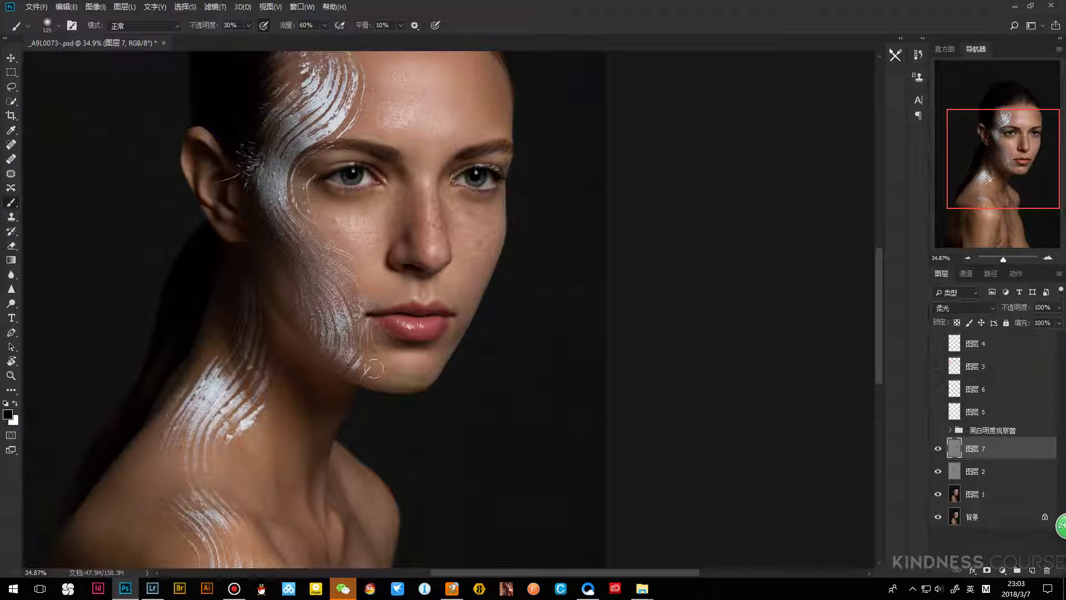
key(bracketright)
Examine the chin close up on the 背景 layer alone and restore the other layers
alt+click(938, 517)
key(z)
drag(391, 376, 440, 376)
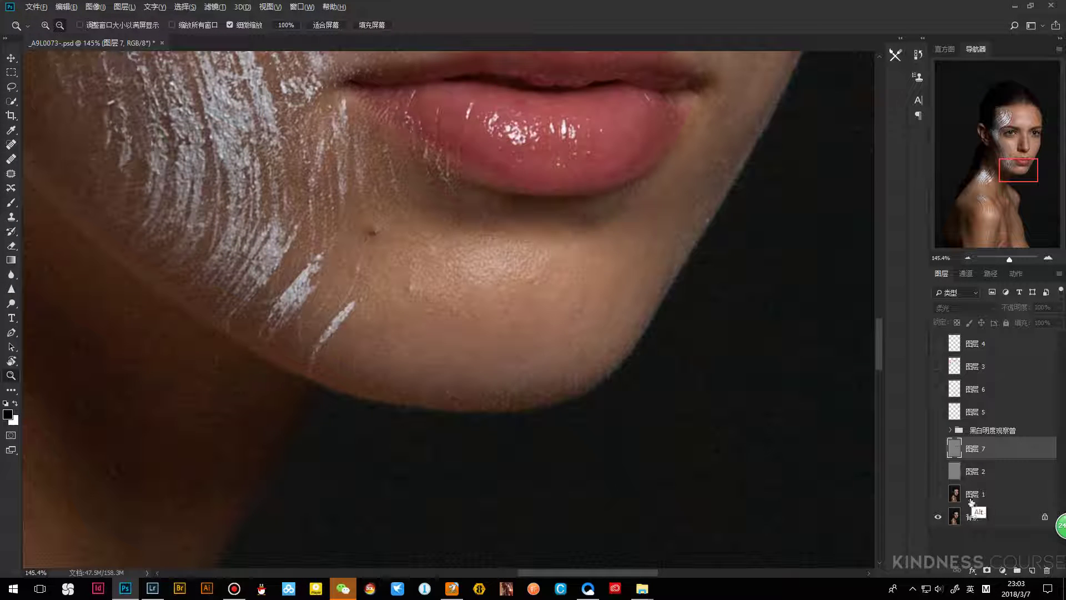
alt+click(938, 516)
mouse_move(616, 327)
mouse_down()
mouse_move(439, 392)
mouse_move(491, 378)
mouse_up()
Darken the underside of the chin with a large black brush, reducing its size for the chin's edge
key(b)
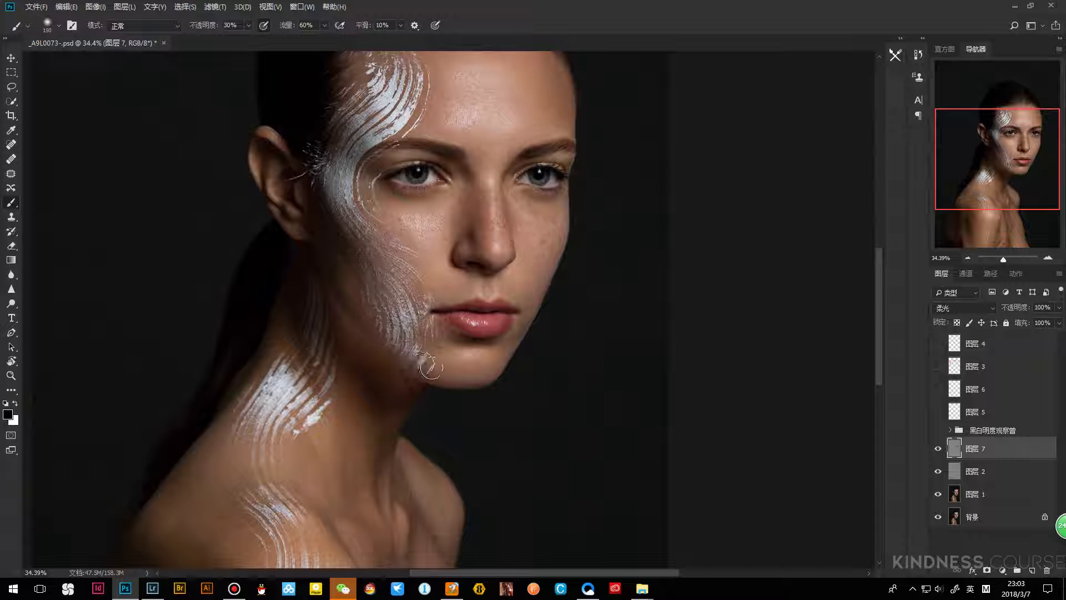
drag(436, 376, 486, 374)
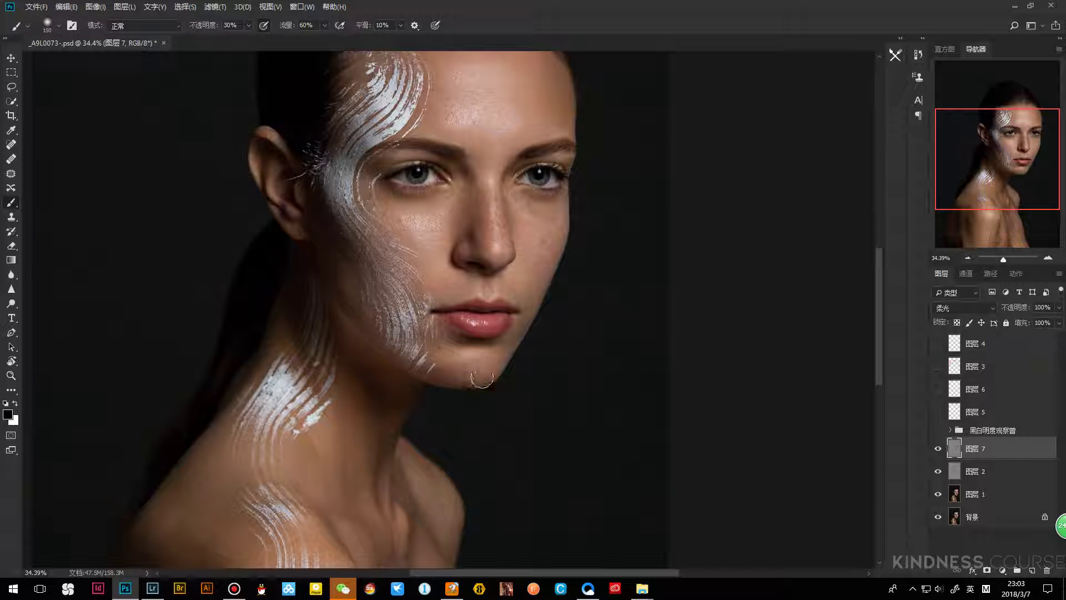
key(bracketleft)
key(bracketleft)
key(bracketleft)
key(bracketleft)
key(bracketleft)
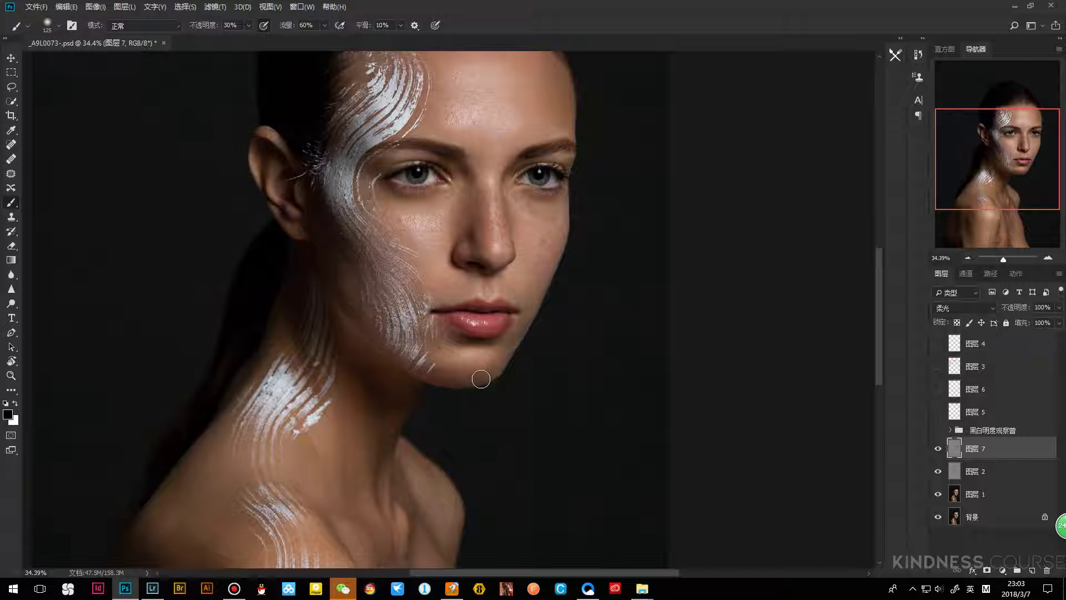
key(bracketright)
Lighten the skin just below the corner of the mouth with a white brush reduced to 30
drag(504, 325, 429, 353)
drag(360, 350, 407, 318)
key(x)
key(bracketleft)
key(bracketleft)
key(bracketleft)
key(bracketleft)
key(bracketleft)
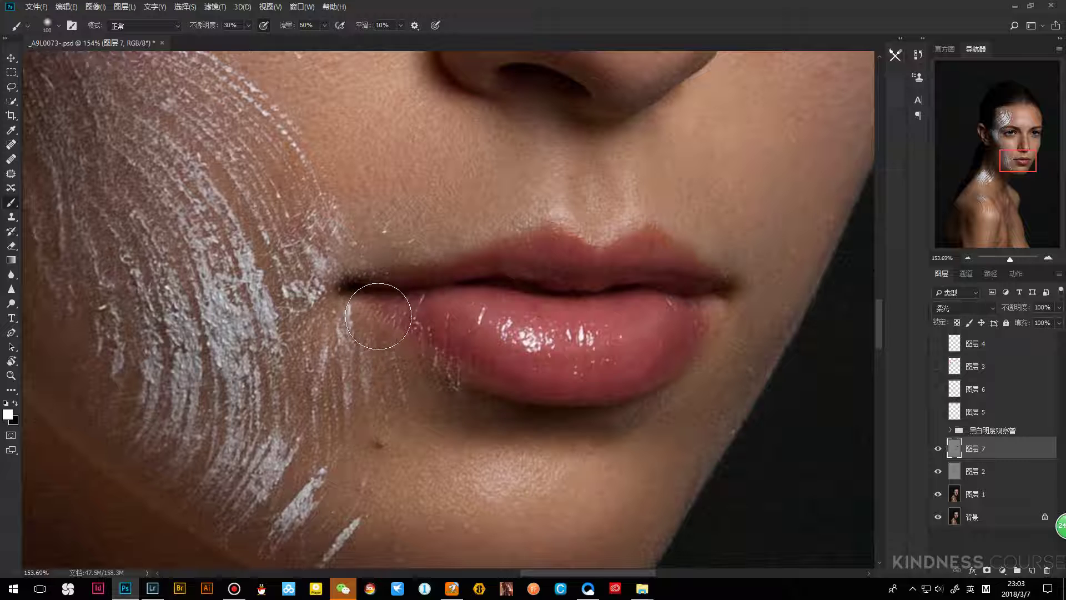
key(bracketleft)
key(bracketleft)
key(bracketleft)
key(bracketleft)
key(bracketleft)
key(bracketleft)
key(bracketright)
mouse_move(357, 303)
mouse_down()
mouse_move(396, 317)
mouse_move(367, 300)
mouse_move(375, 308)
mouse_move(356, 339)
mouse_up()
key(ctrl+space)
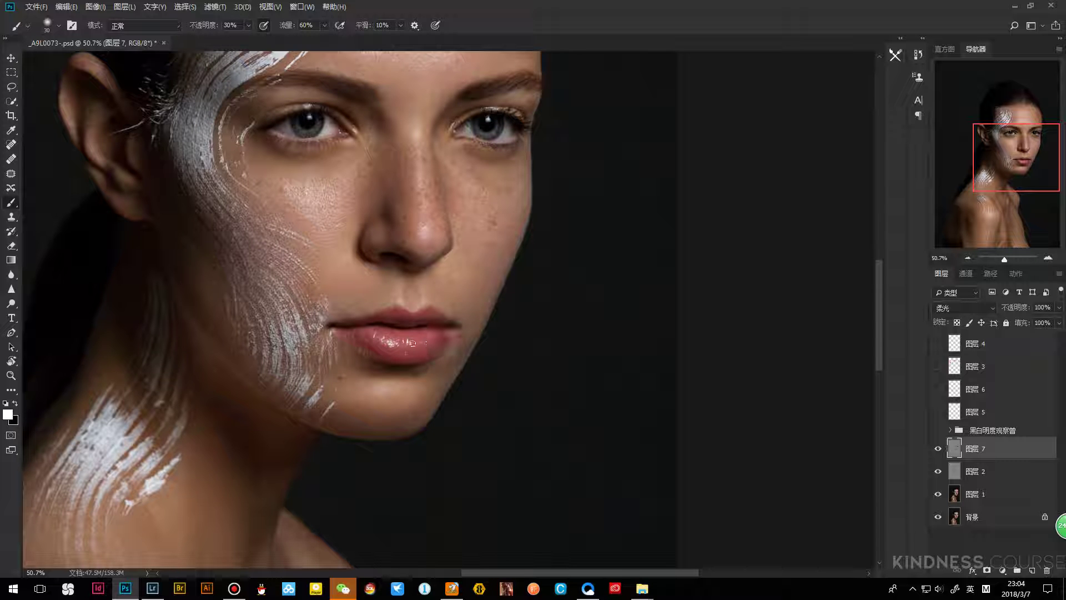
Set black as the brush colour and compare the whole face repeatedly with 图层 7 hidden and shown
key(x)
key(ctrl+space)
drag(433, 333, 445, 346)
click(937, 449)
click(938, 449)
click(938, 448)
click(938, 449)
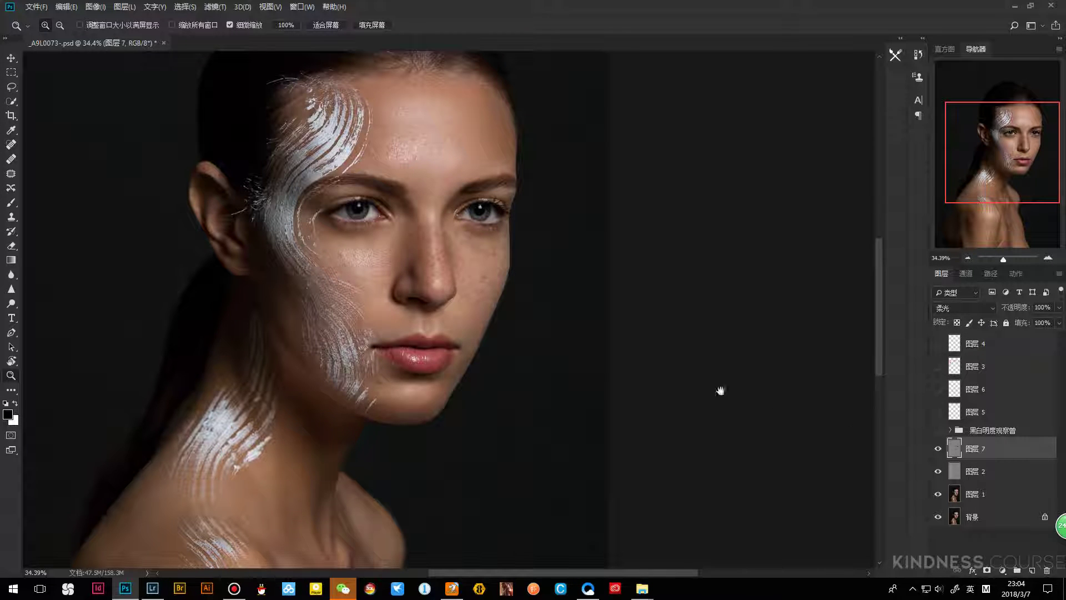
drag(548, 272, 557, 333)
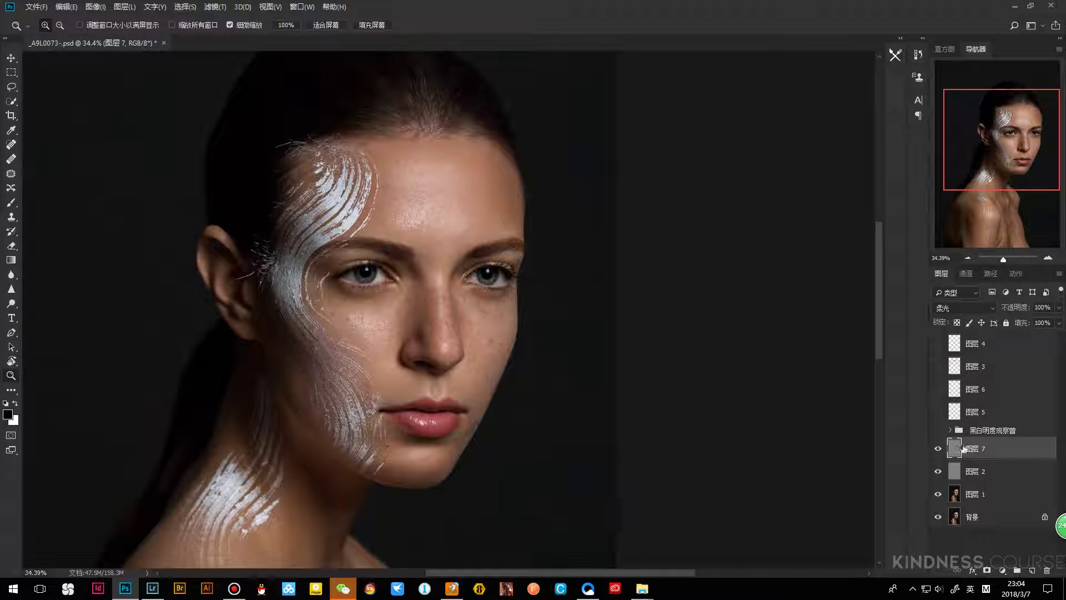
click(938, 448)
click(937, 448)
click(939, 450)
click(939, 450)
click(938, 449)
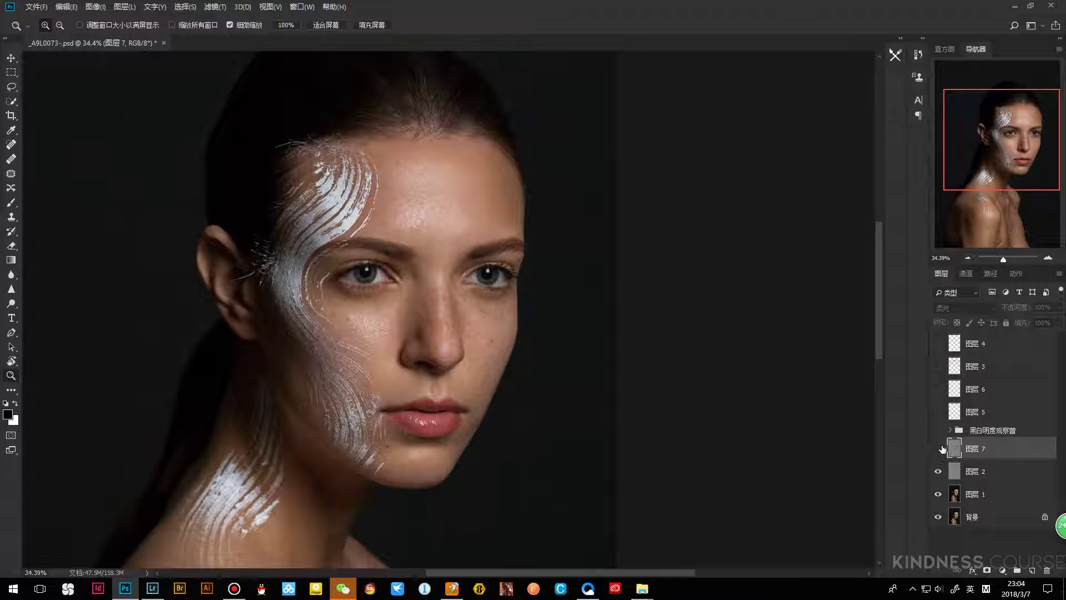
click(939, 449)
click(943, 450)
Check the overall light and shadow of the full figure with and without 图层 7, and return to the Brush tool
drag(491, 327, 483, 320)
drag(597, 311, 566, 334)
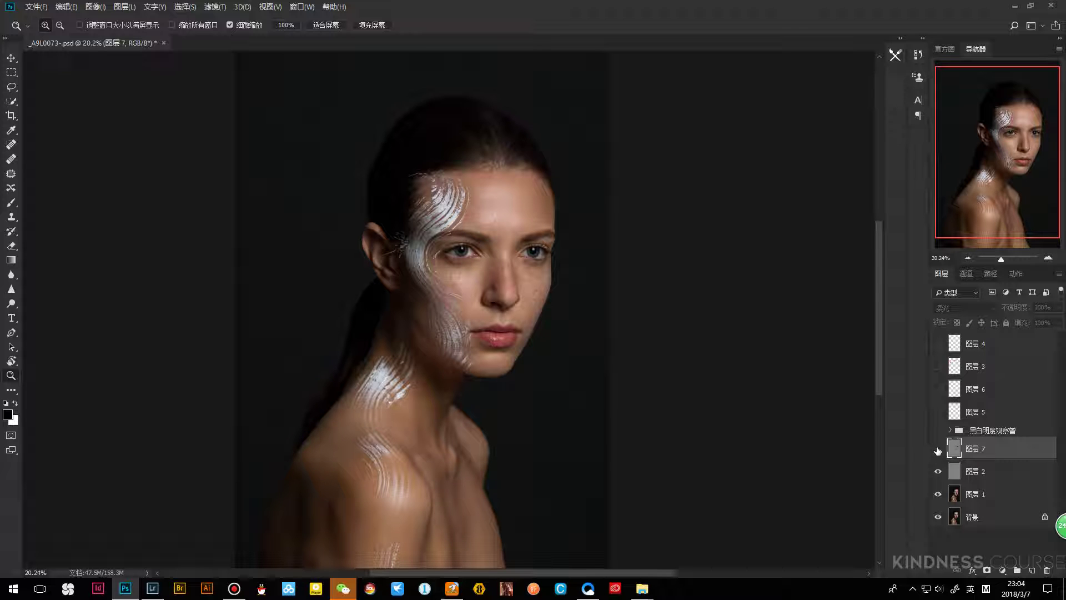
click(938, 448)
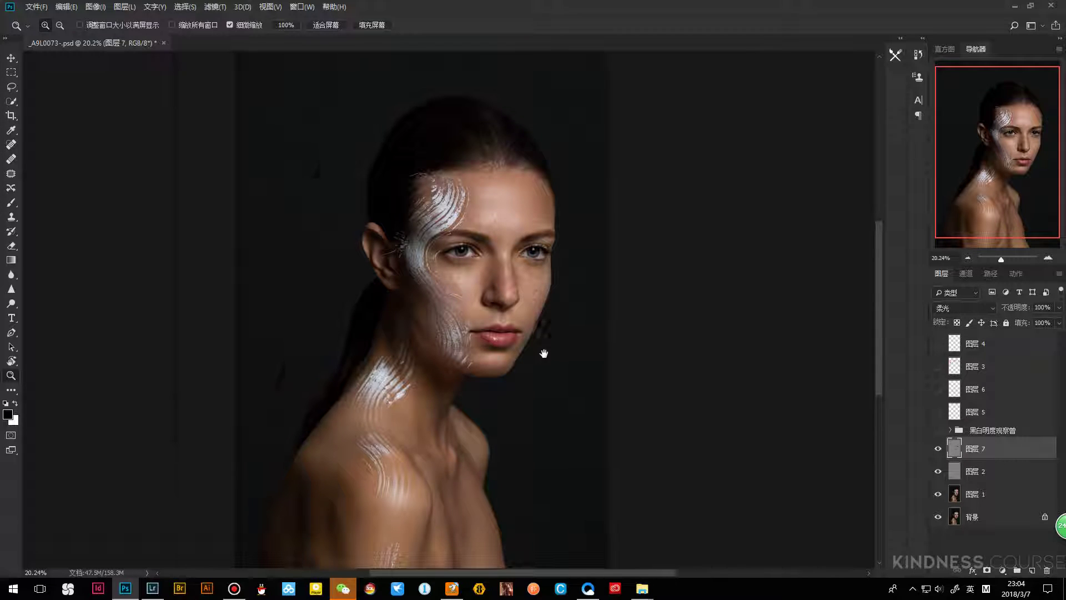
drag(545, 352, 487, 352)
key(b)
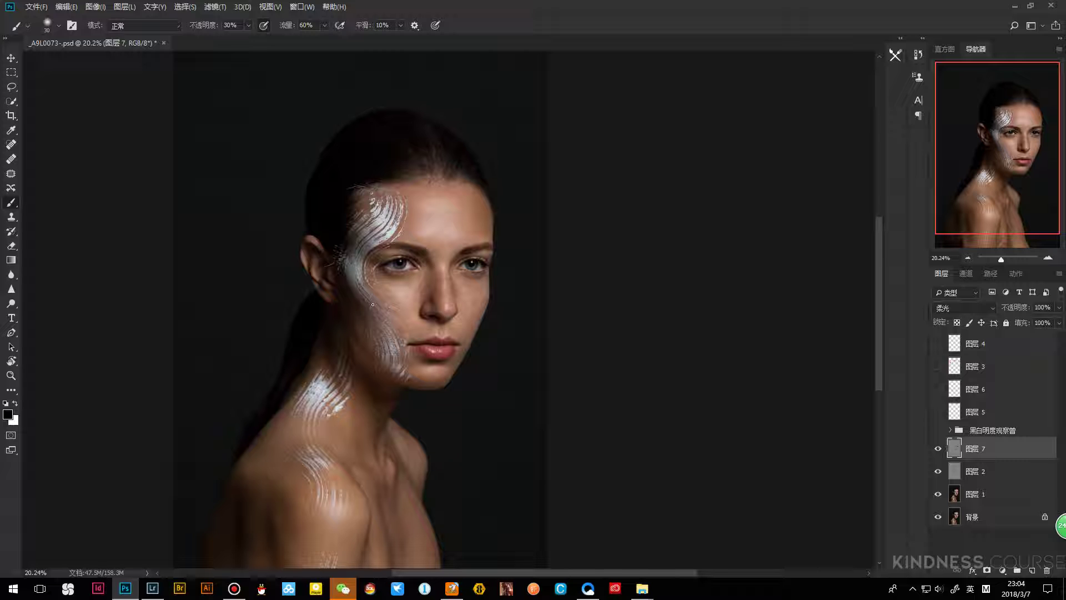
Darken the lower cheek beside the corner of the mouth on 图层 7 with a black brush enlarged to about 200
key(bracketright)
key(bracketright)
key(bracketleft)
key(bracketleft)
key(bracketleft)
key(bracketright)
mouse_move(385, 327)
mouse_down()
mouse_move(373, 314)
mouse_move(397, 357)
mouse_up()
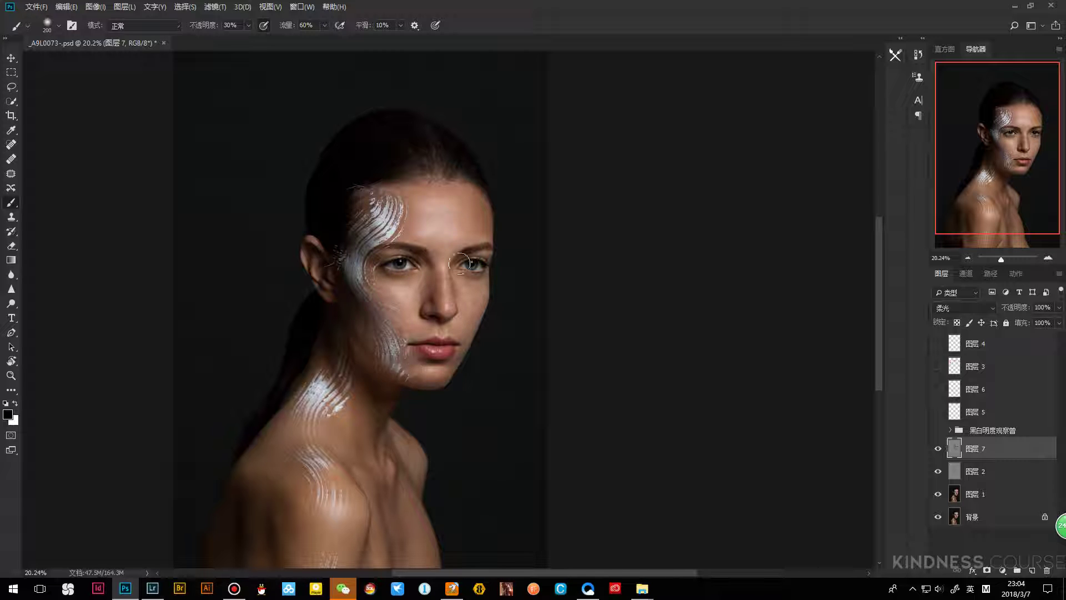
key(bracketright)
key(bracketleft)
key(bracketleft)
key(bracketleft)
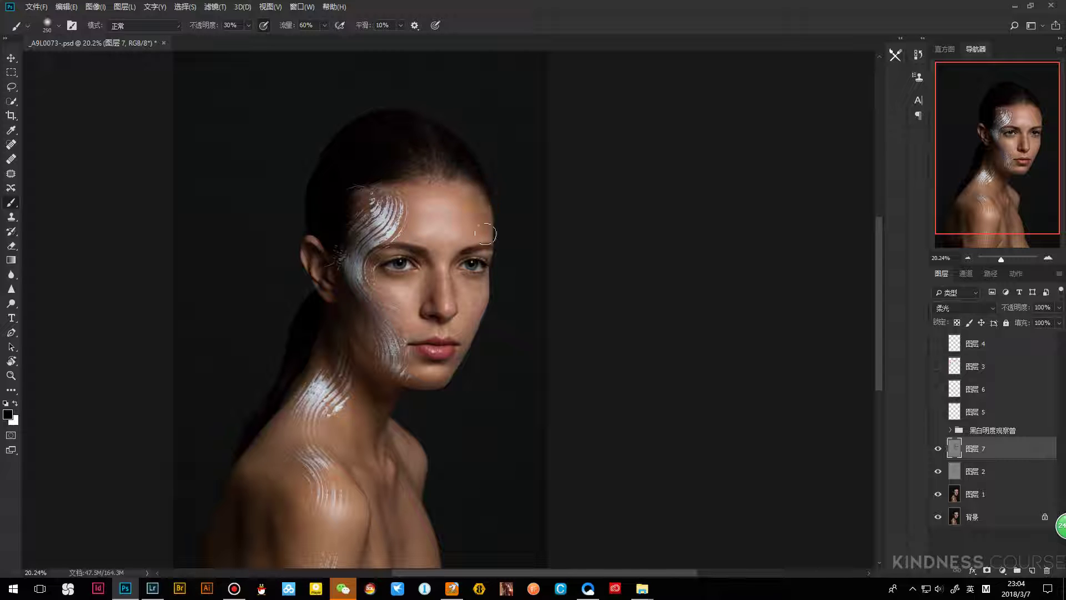
key(bracketright)
key(bracketleft)
key(bracketright)
key(bracketright)
Compare the face and neck up close with 图层 7 repeatedly hidden and shown
key(z)
drag(471, 317, 491, 317)
click(939, 448)
click(940, 450)
click(941, 449)
click(941, 450)
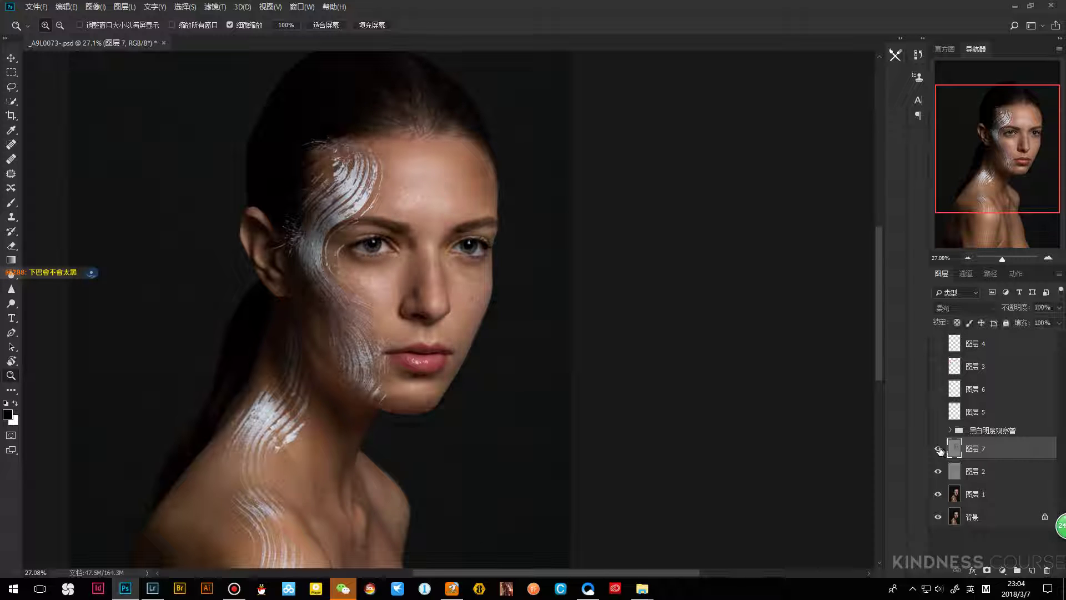
click(941, 449)
click(940, 449)
click(940, 449)
click(940, 449)
click(940, 449)
click(940, 449)
click(940, 449)
click(939, 450)
click(938, 450)
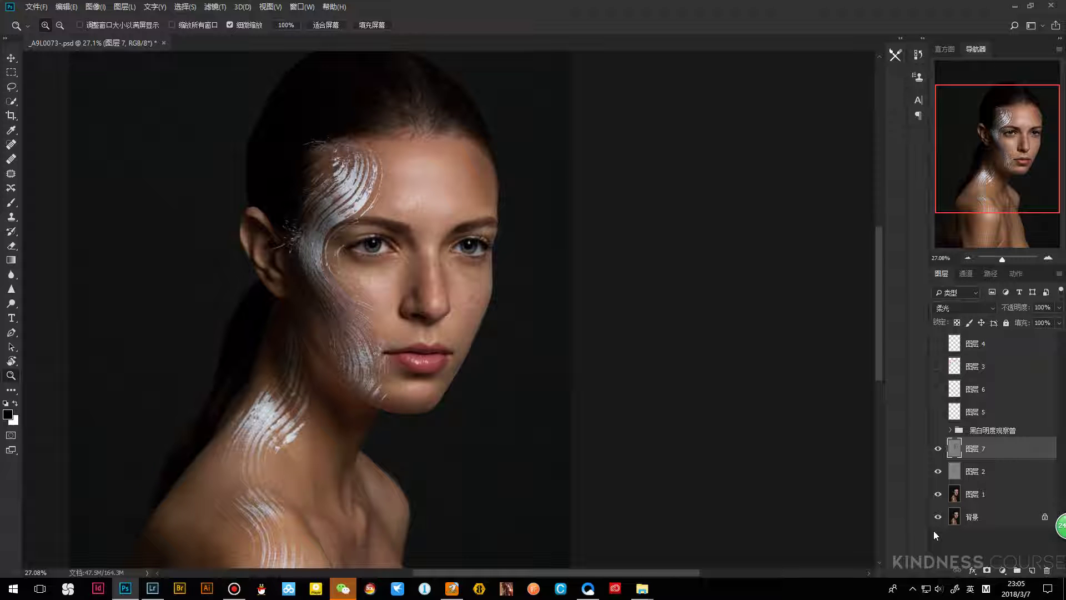
Hide 图层 7 and check the face, including the contribution of 图层 2
click(938, 448)
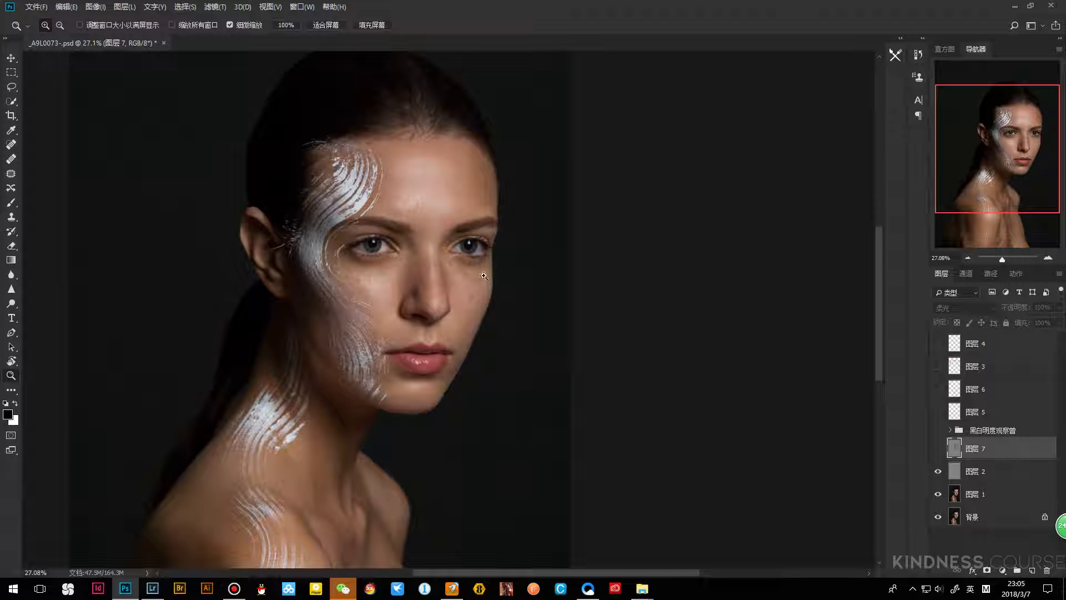
drag(461, 339, 521, 323)
click(938, 472)
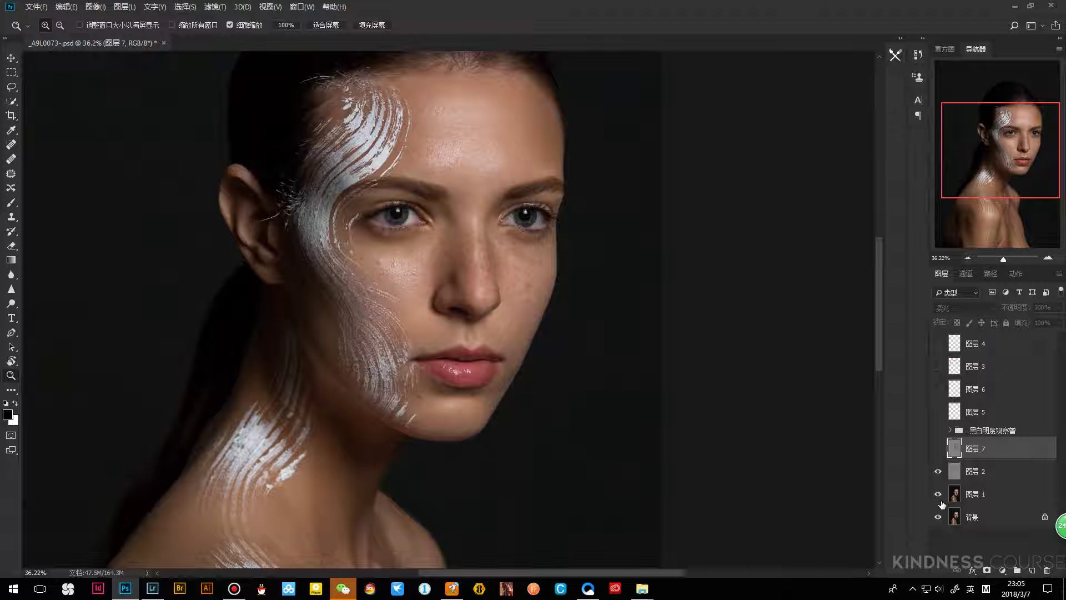
Examine the skin and shading of the forehead, nose, cheek, mouth and jaw up close
drag(541, 263, 492, 208)
drag(537, 278, 482, 293)
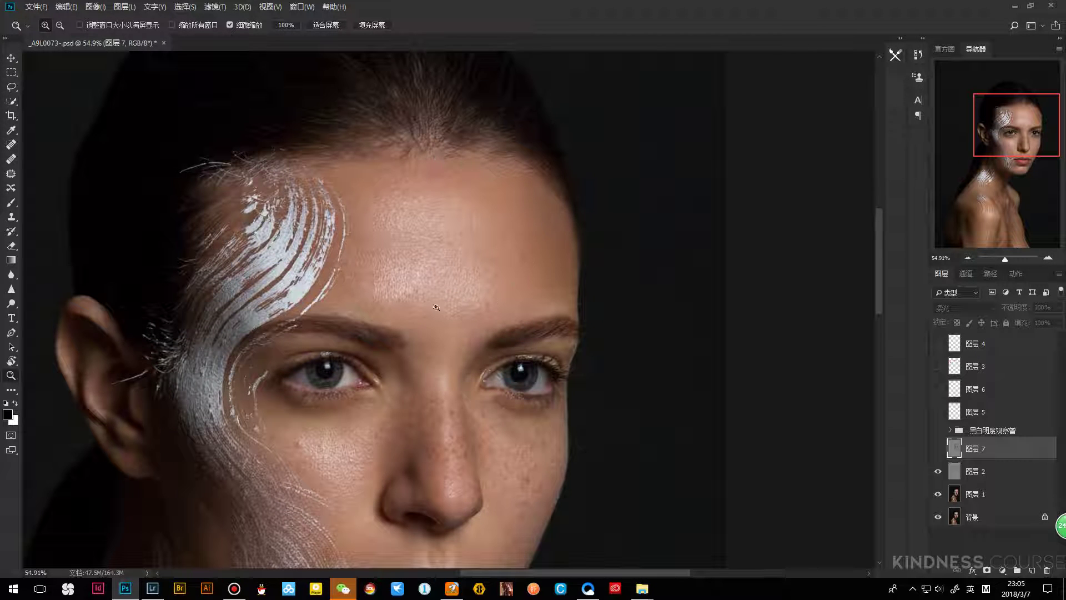
scroll(438, 294, right, 2)
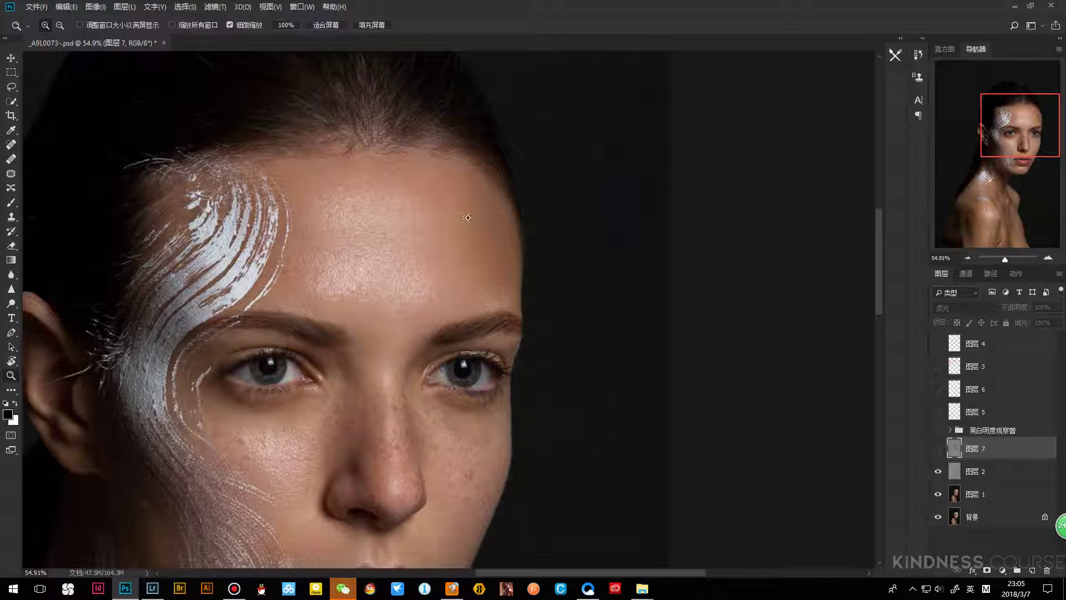
drag(305, 243, 545, 182)
drag(536, 350, 404, 185)
drag(410, 263, 523, 231)
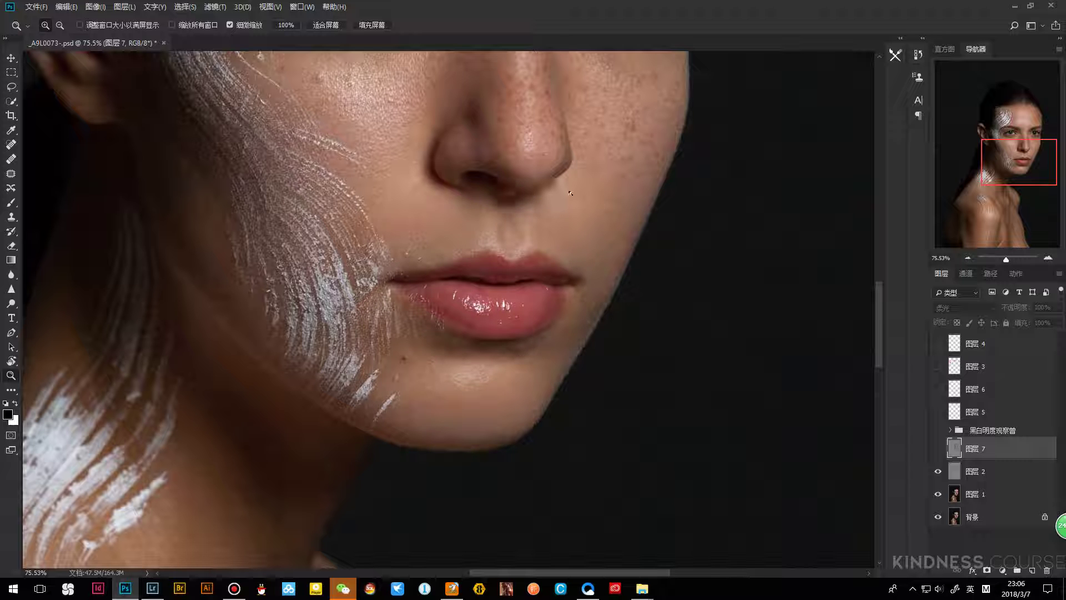
drag(492, 417, 472, 354)
drag(403, 363, 402, 322)
drag(402, 359, 302, 388)
drag(591, 154, 454, 332)
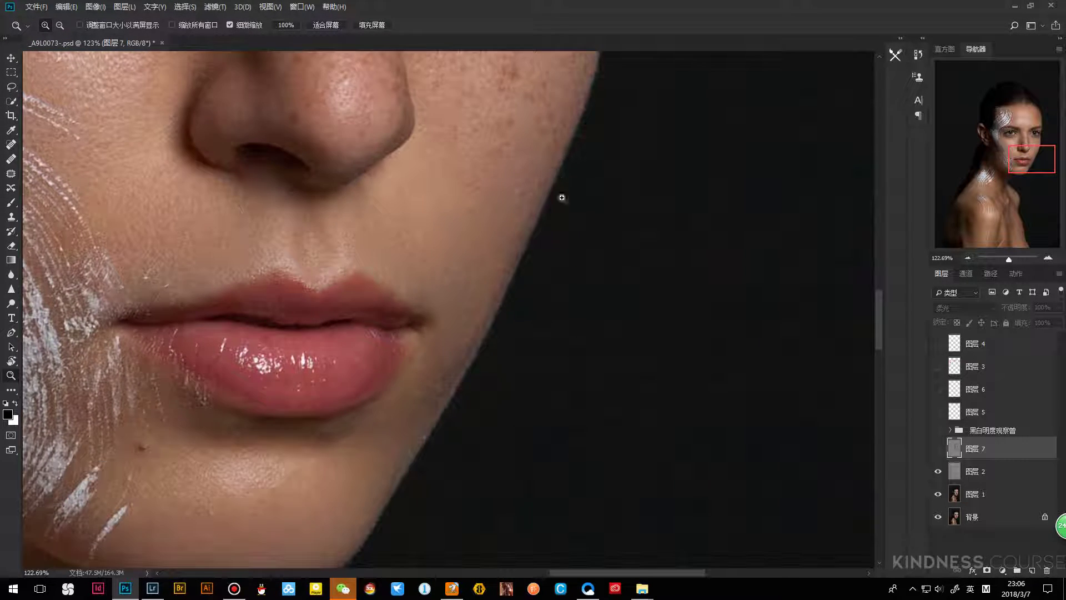
drag(526, 268, 464, 392)
drag(469, 302, 384, 327)
drag(364, 378, 431, 297)
drag(415, 259, 376, 377)
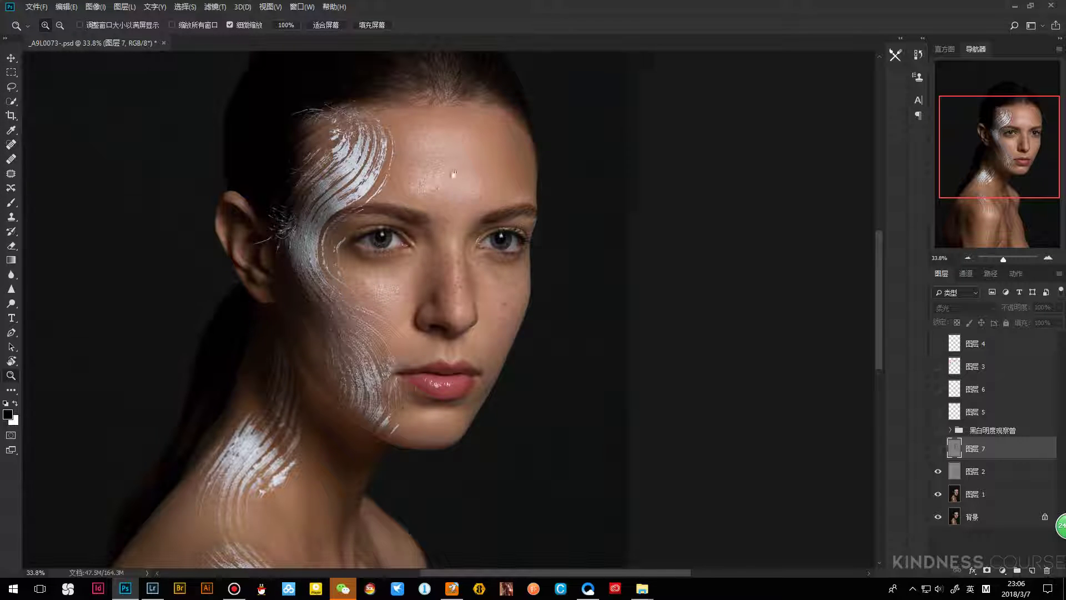
Examine the neck, shoulder and chest, and the light and shadow of the full figure
drag(454, 174, 478, 348)
drag(456, 295, 476, 350)
drag(440, 539, 425, 206)
drag(389, 323, 362, 383)
drag(385, 412, 397, 312)
drag(401, 272, 400, 196)
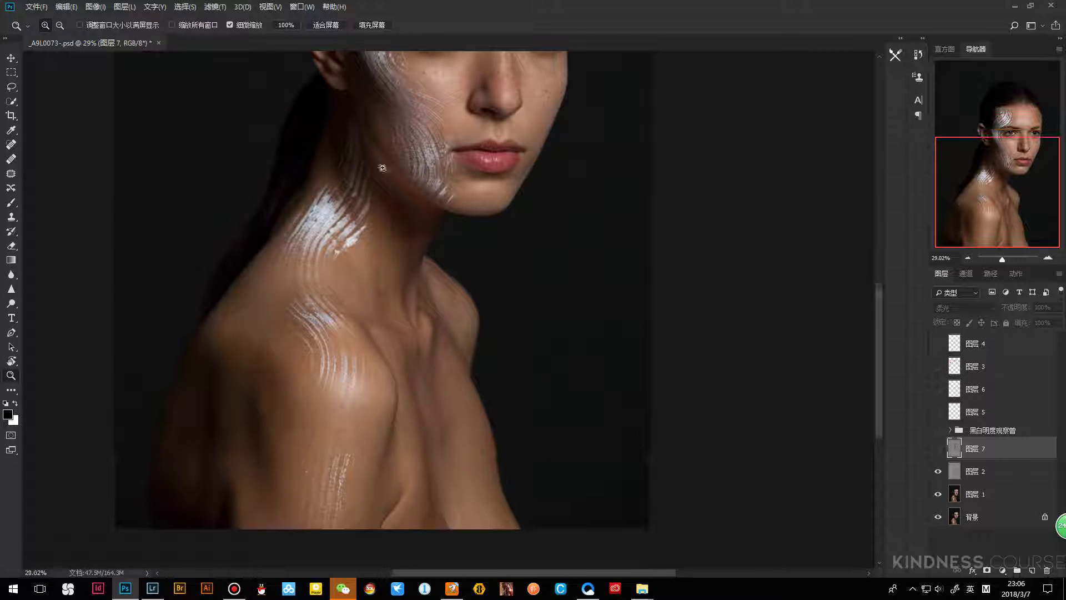
drag(405, 301, 351, 336)
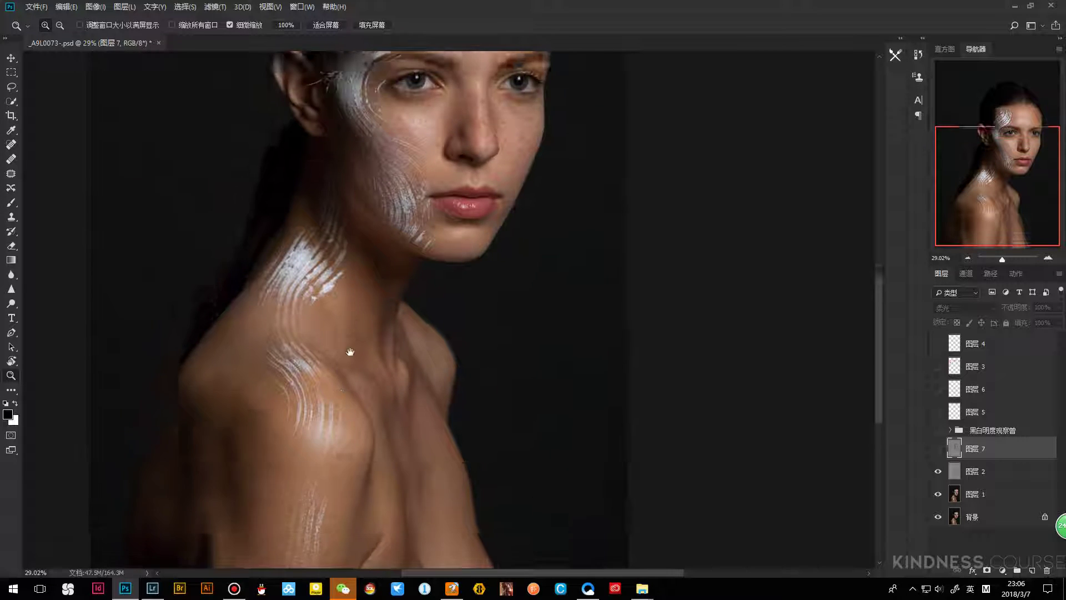
scroll(351, 335, down, 3)
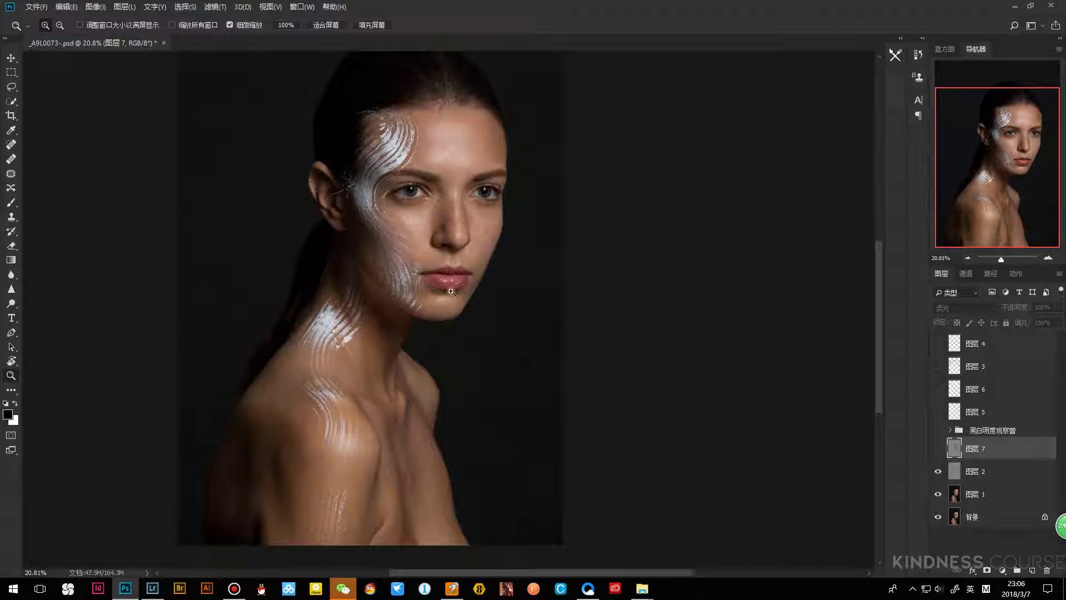
drag(451, 291, 459, 348)
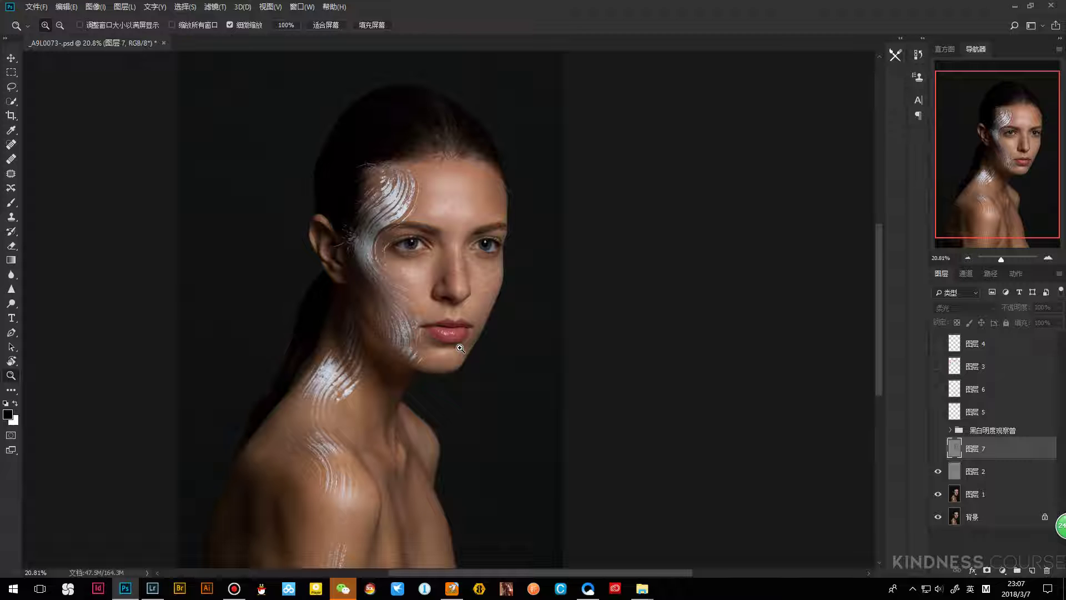
Review the facial features and the face's light and shadow at several magnifications with 图层 7 hidden
drag(468, 277, 504, 227)
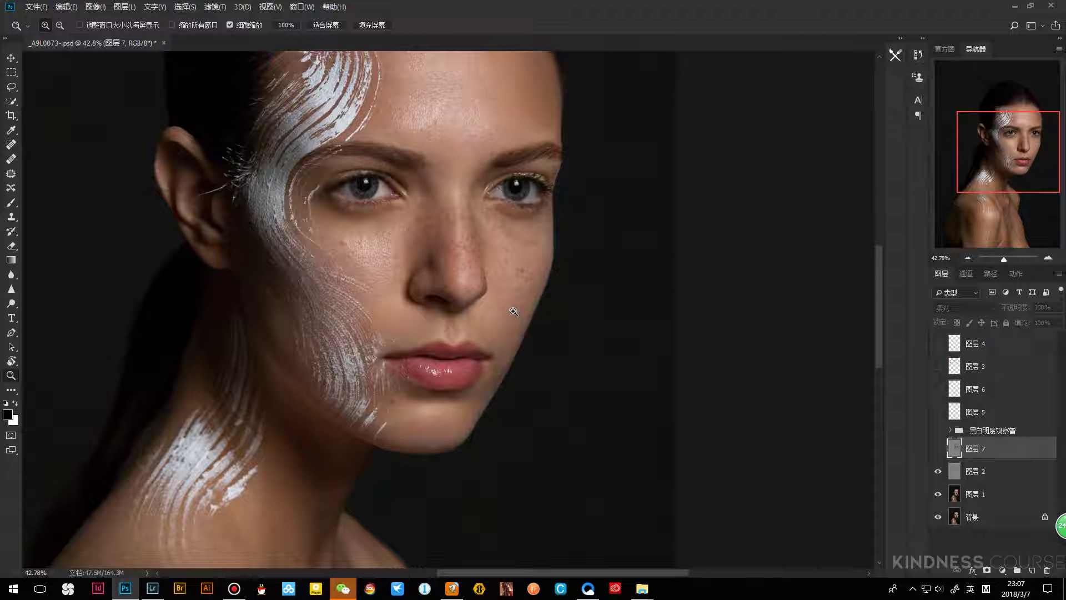
drag(484, 323, 529, 324)
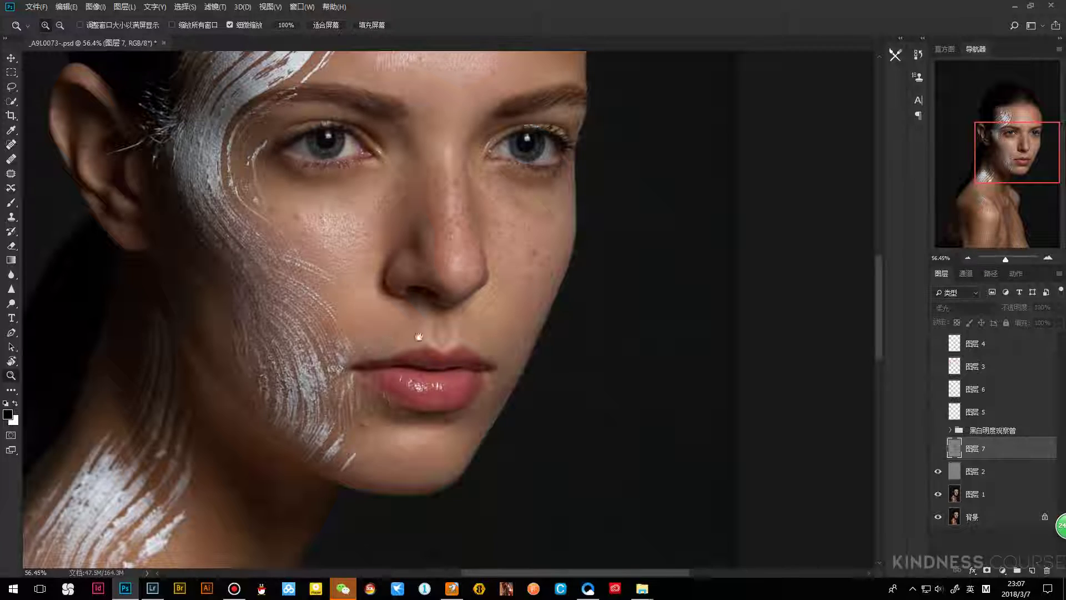
drag(419, 336, 455, 346)
drag(425, 308, 411, 388)
drag(481, 324, 420, 322)
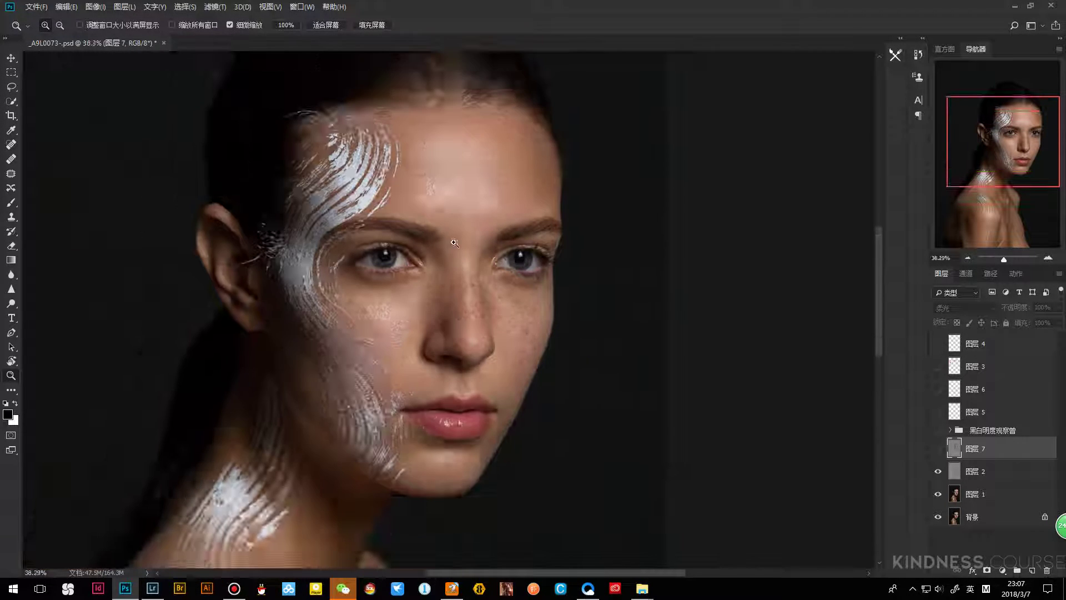
scroll(470, 349, up, 3)
drag(369, 328, 415, 359)
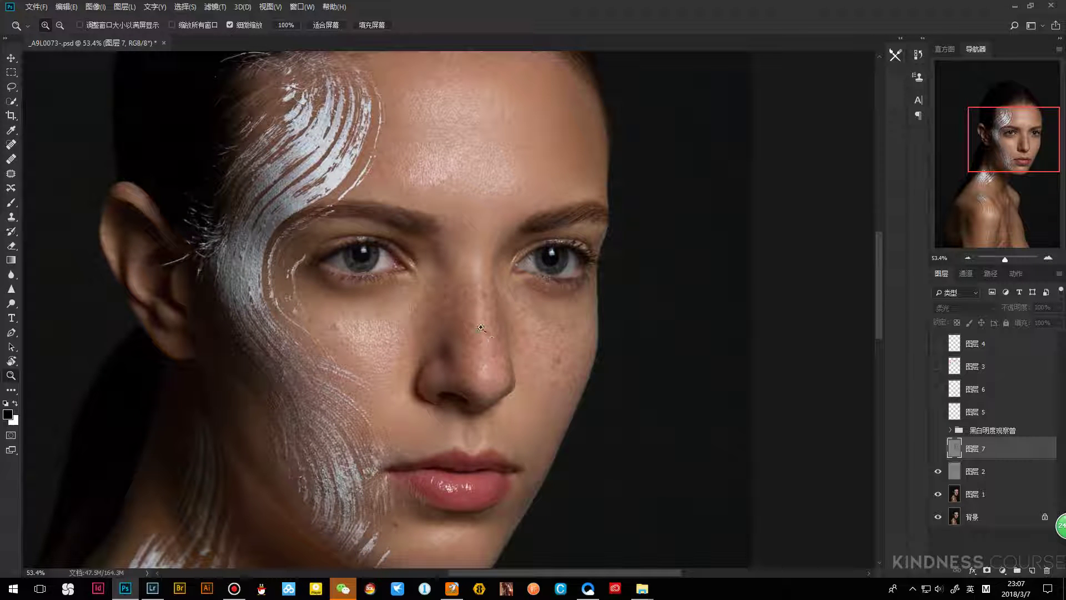
drag(458, 347, 441, 361)
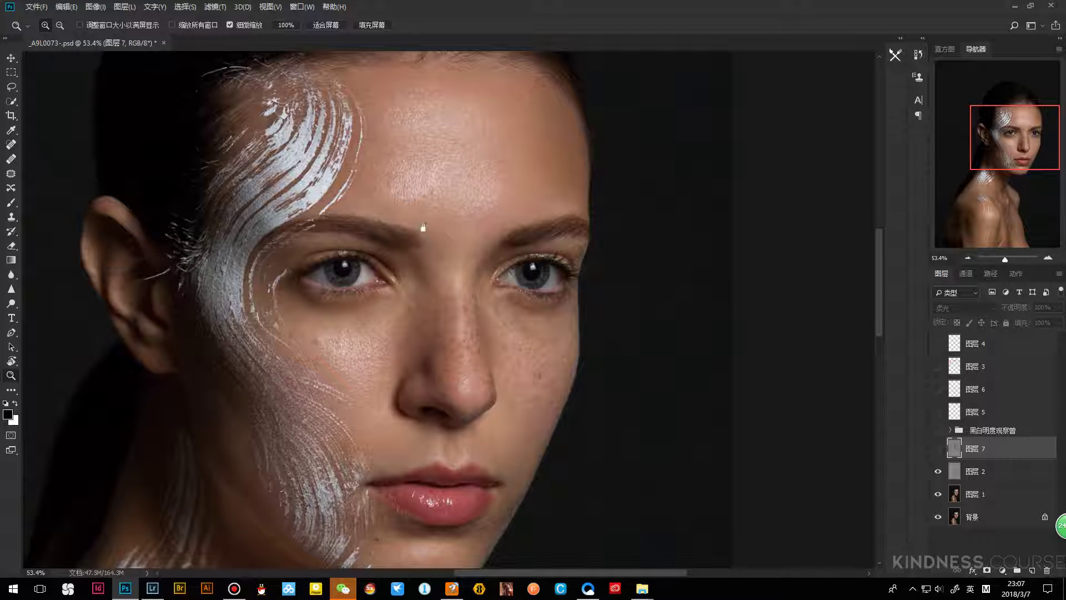
drag(423, 227, 419, 349)
drag(450, 309, 408, 287)
drag(495, 325, 453, 298)
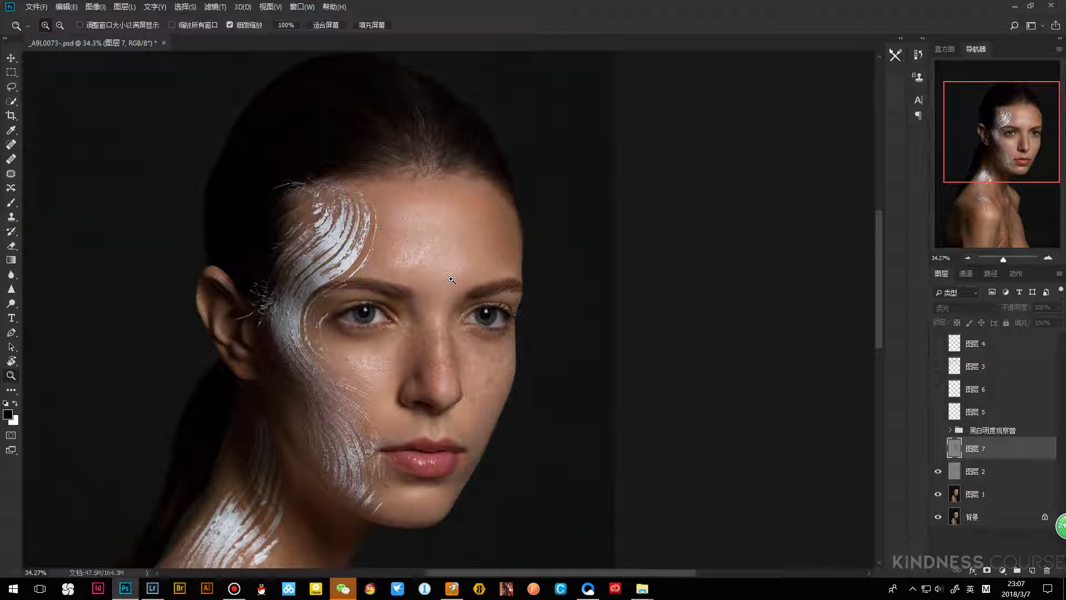
mouse_move(489, 333)
mouse_down()
mouse_move(481, 305)
mouse_move(483, 319)
mouse_up()
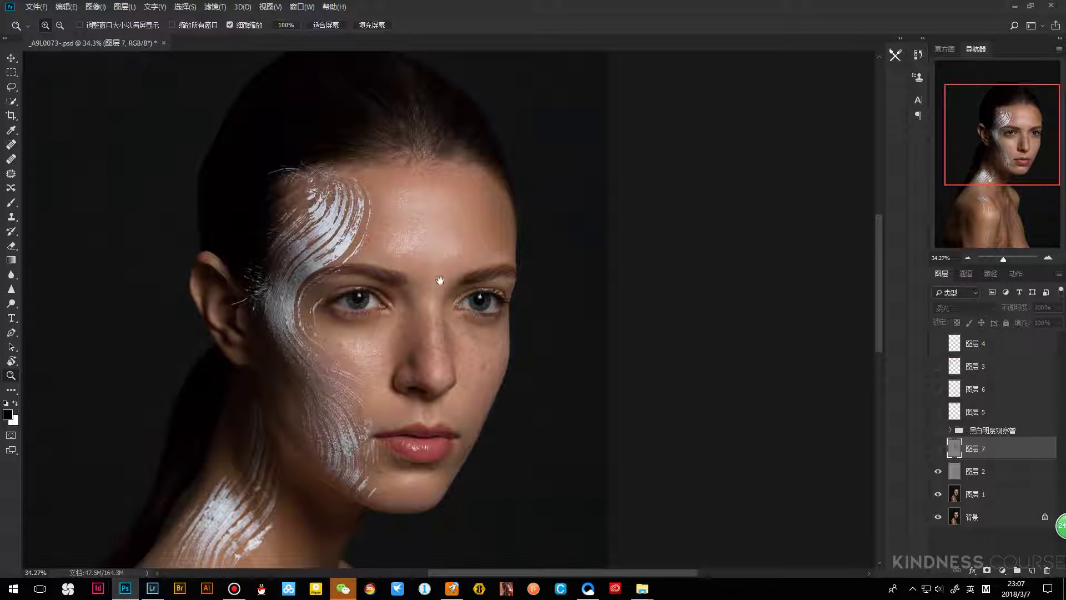
scroll(452, 293, down, 3)
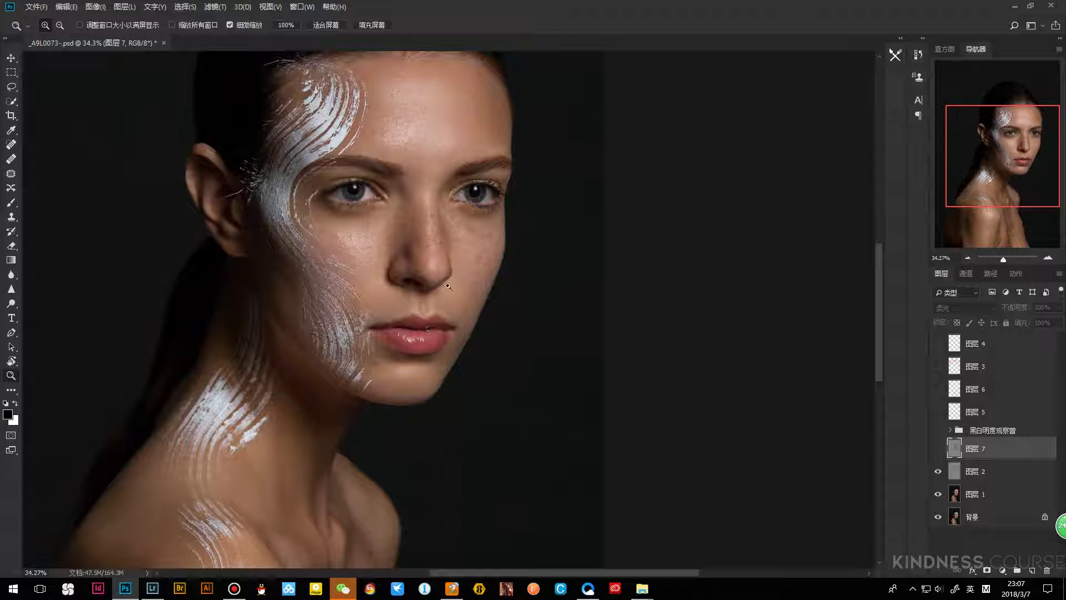
scroll(449, 286, up, 2)
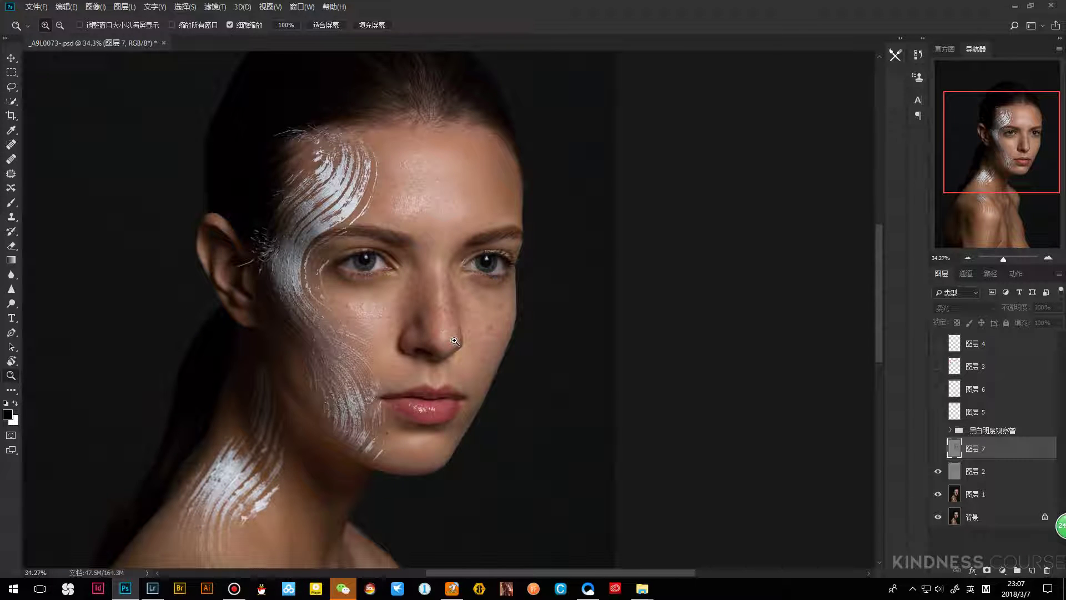
scroll(445, 352, down, 2)
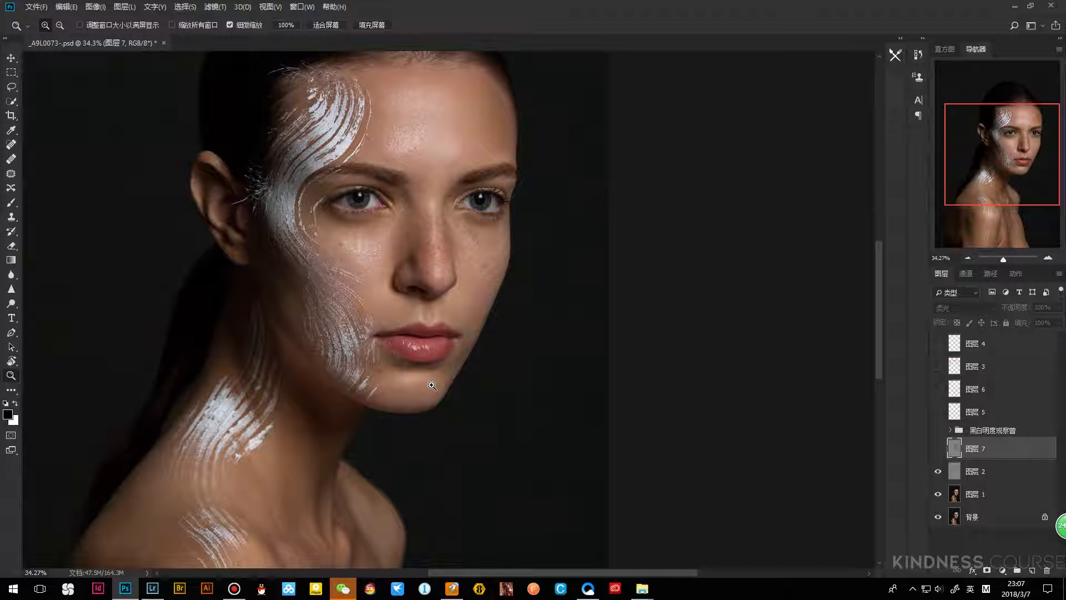
drag(502, 293, 467, 317)
drag(502, 349, 569, 262)
Save the layered document as _A9L0073-.psd, replacing the existing file and keeping maximum compatibility enabled
key(ctrl+shift+s)
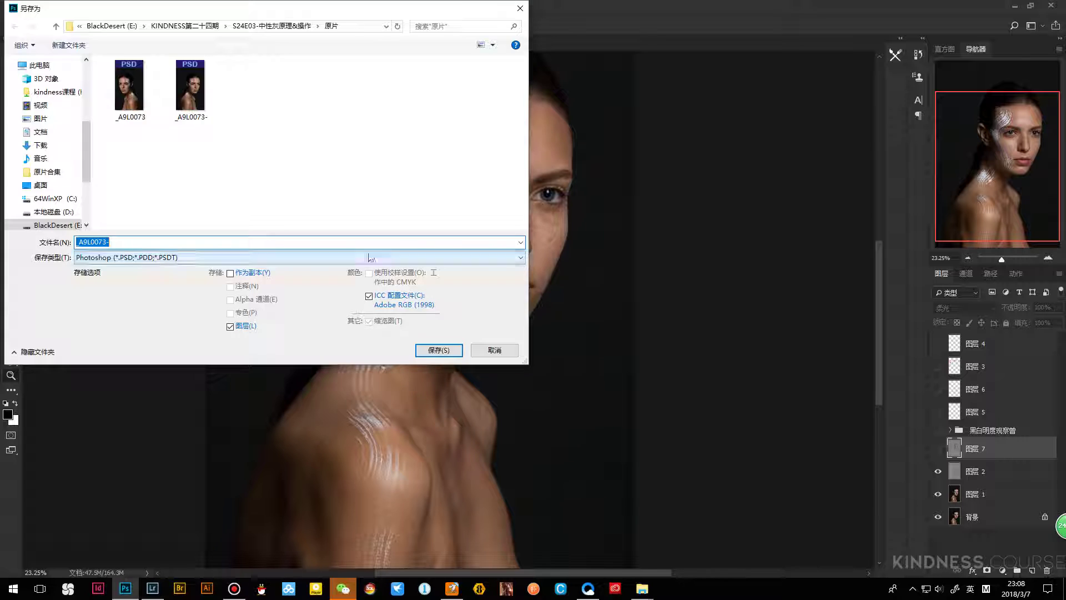
click(439, 350)
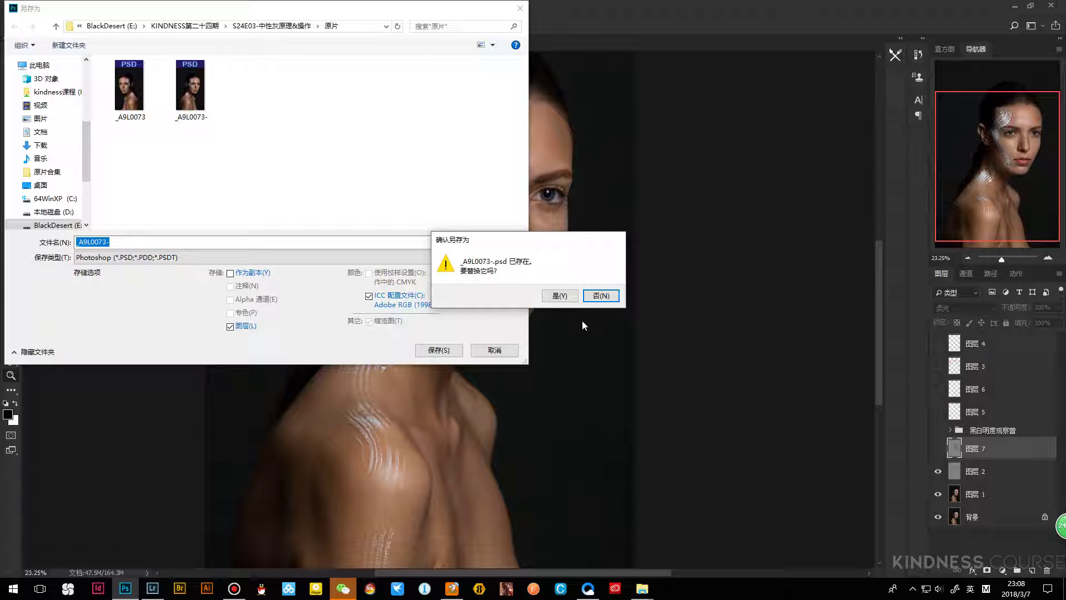
click(561, 297)
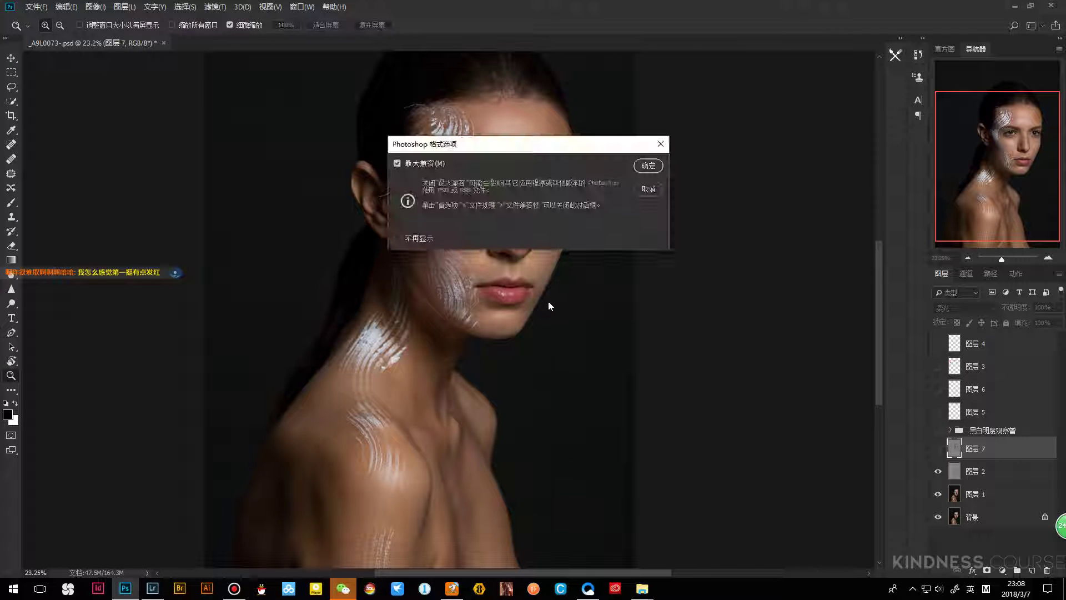
click(650, 166)
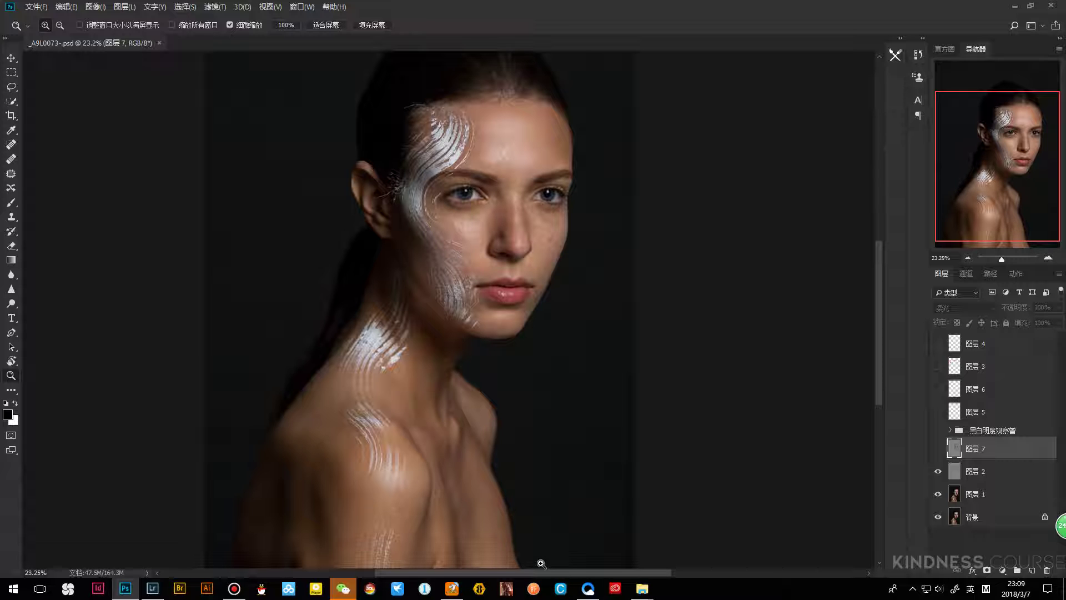
Switch to the 斗鱼直播伴侣 streaming window
click(450, 590)
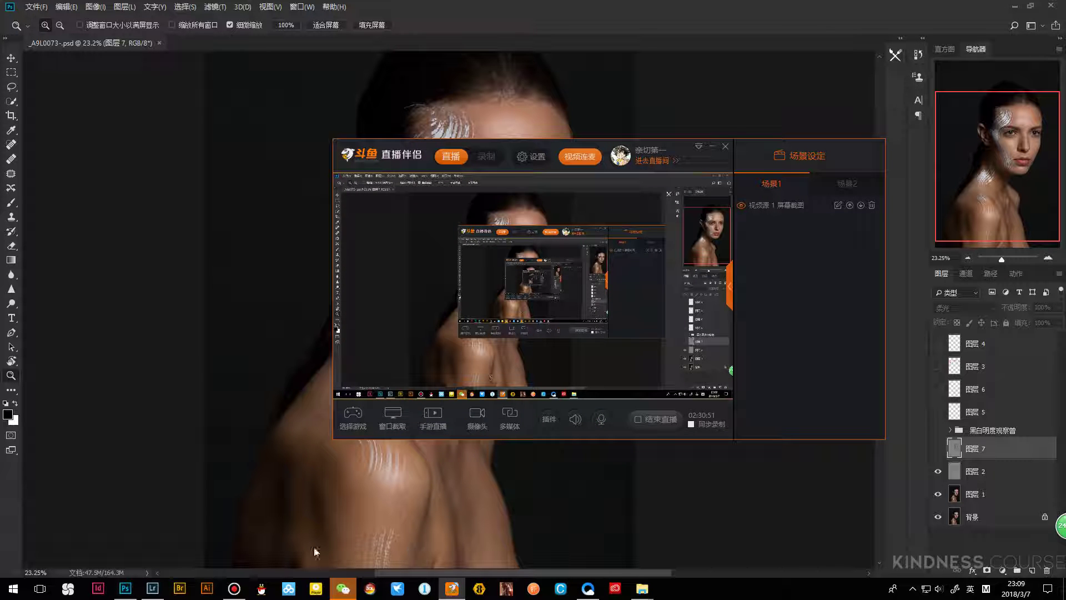